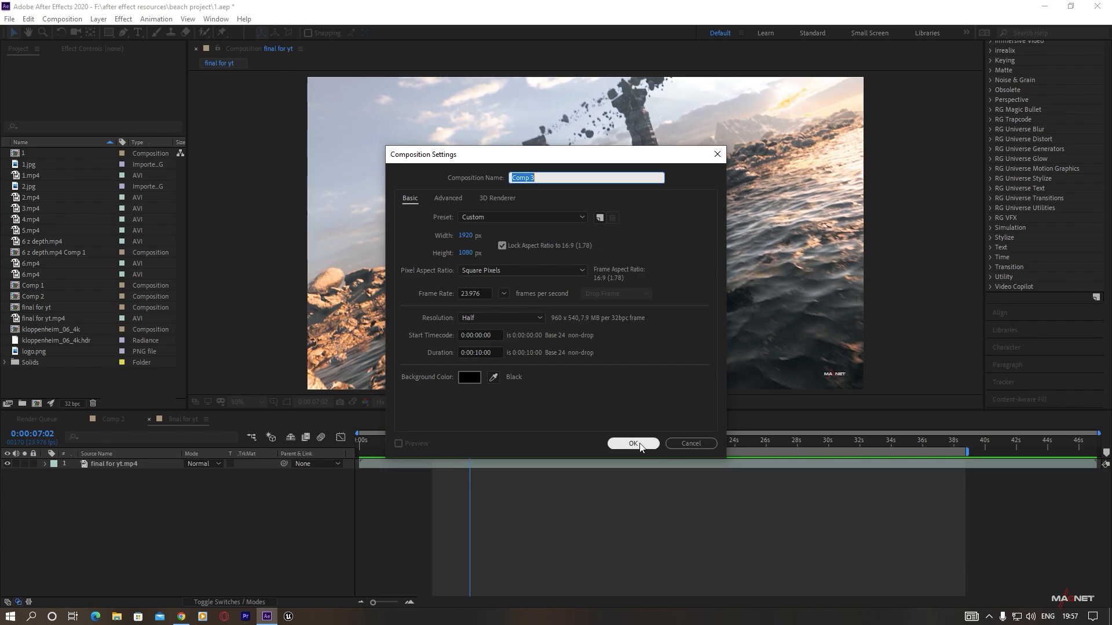
- Create a 1920 × 1080, 23.976 fps, 10-second composition and add a black solid named element
{"action": "left_click", "coordinate": [640, 443]}
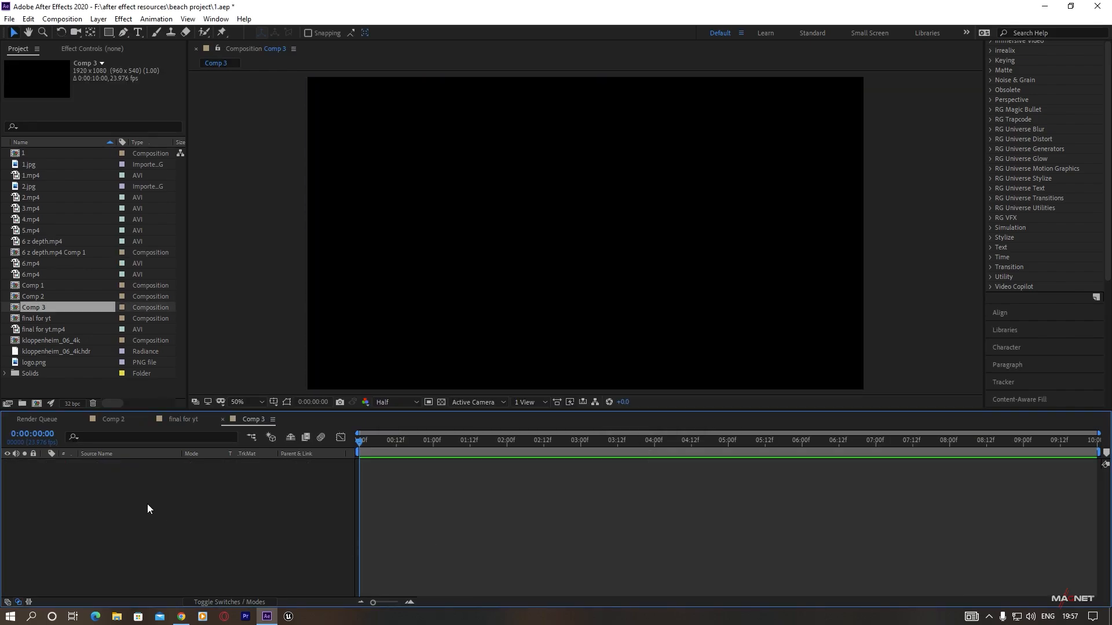
{"action": "right_click", "coordinate": [100, 489]}
{"action": "mouse_move", "coordinate": [171, 362]}
{"action": "left_click", "coordinate": [283, 392]}
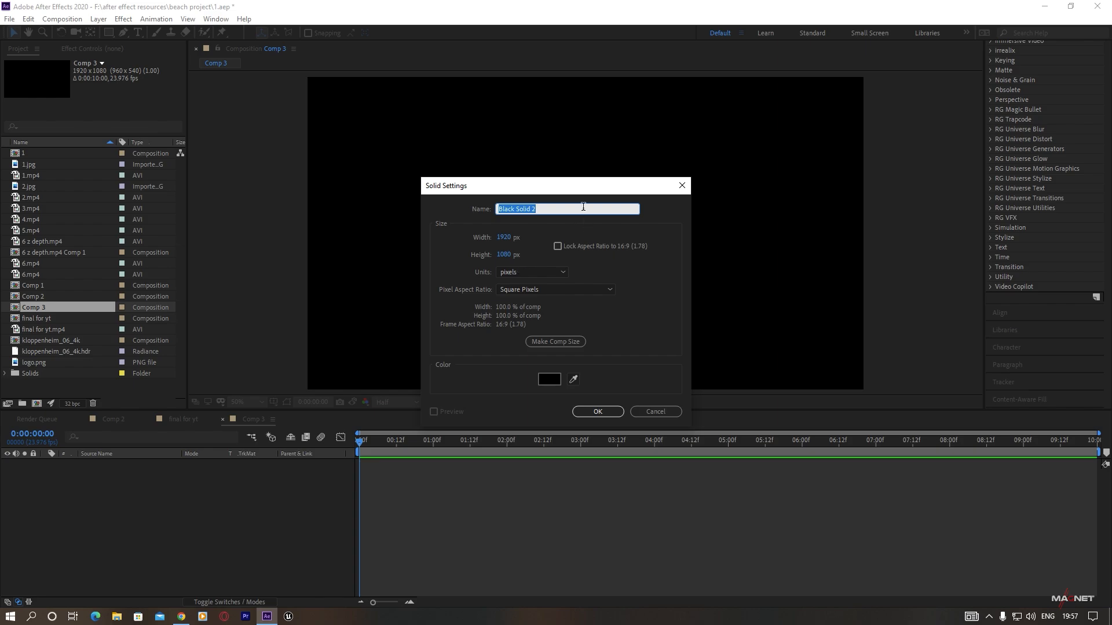
{"action": "type", "text": "element"}
{"action": "left_click", "coordinate": [599, 412]}
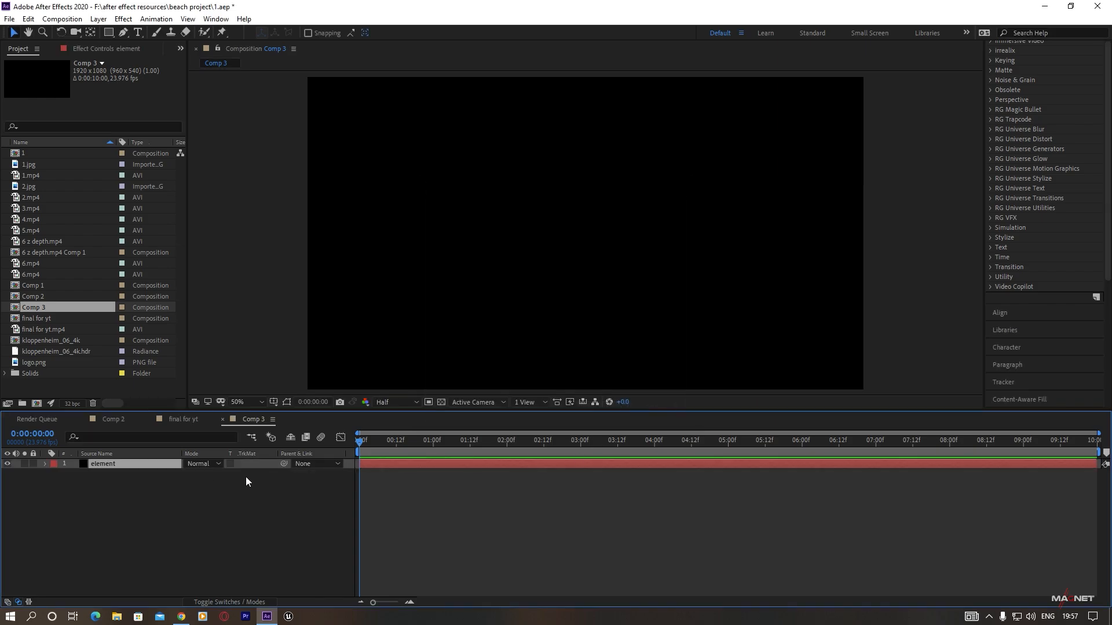
- Apply the Video Copilot Element effect to the element solid
{"action": "scroll", "coordinate": [1026, 126], "scroll_direction": "up", "scroll_amount": 5}
{"action": "scroll", "coordinate": [1026, 126], "scroll_direction": "down", "scroll_amount": 5}
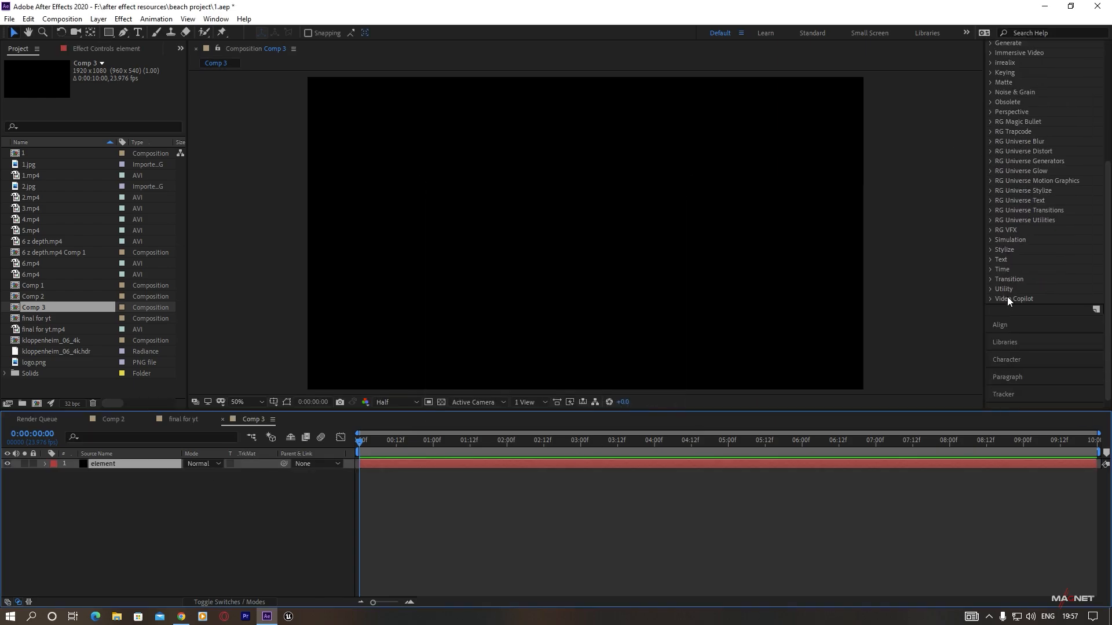
{"action": "left_click", "coordinate": [991, 298]}
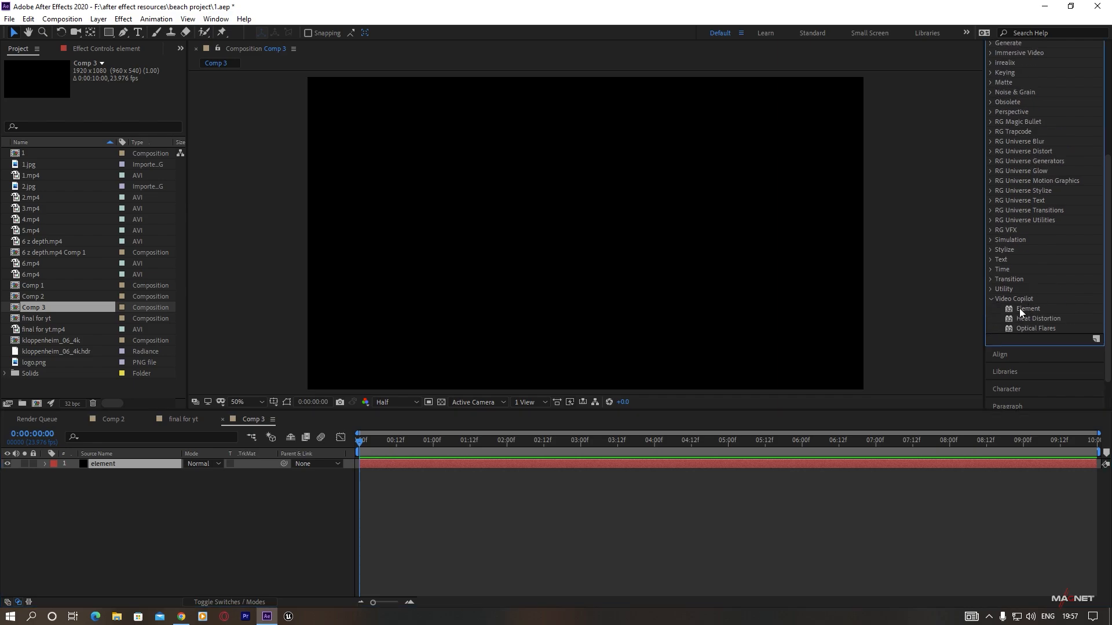
{"action": "double_click", "coordinate": [1027, 309]}
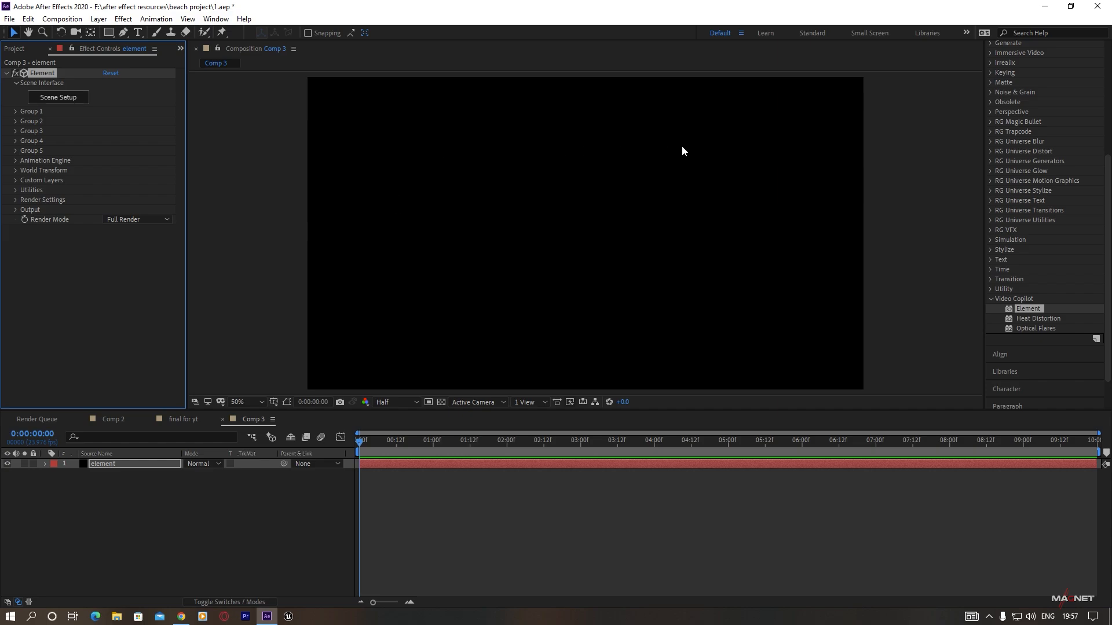
- Preview the kloppenheim_06_4k.hdr footage and create a new composition from it
{"action": "left_click", "coordinate": [18, 48]}
{"action": "double_click", "coordinate": [53, 351]}
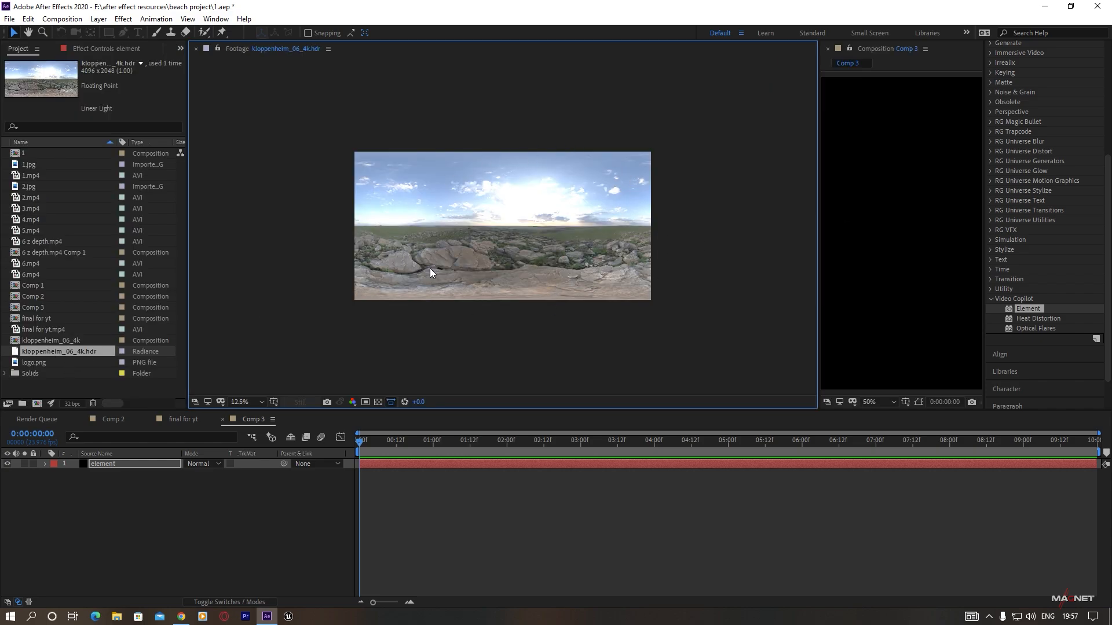
{"action": "key", "text": "ctrl+w"}
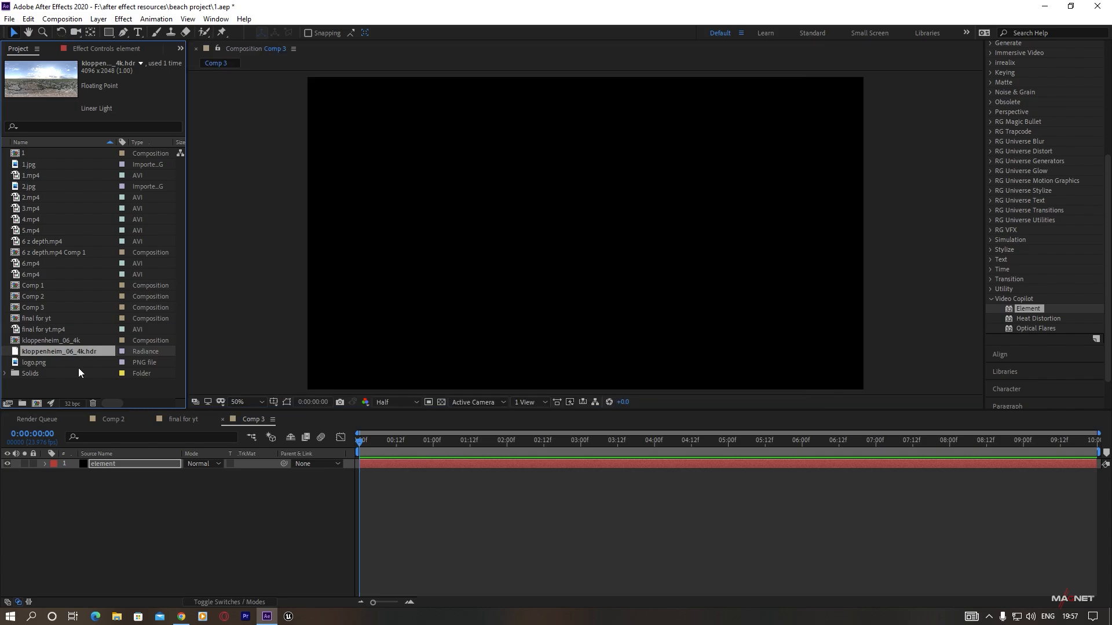
{"action": "left_click_drag", "start_coordinate": [47, 352], "coordinate": [37, 407]}
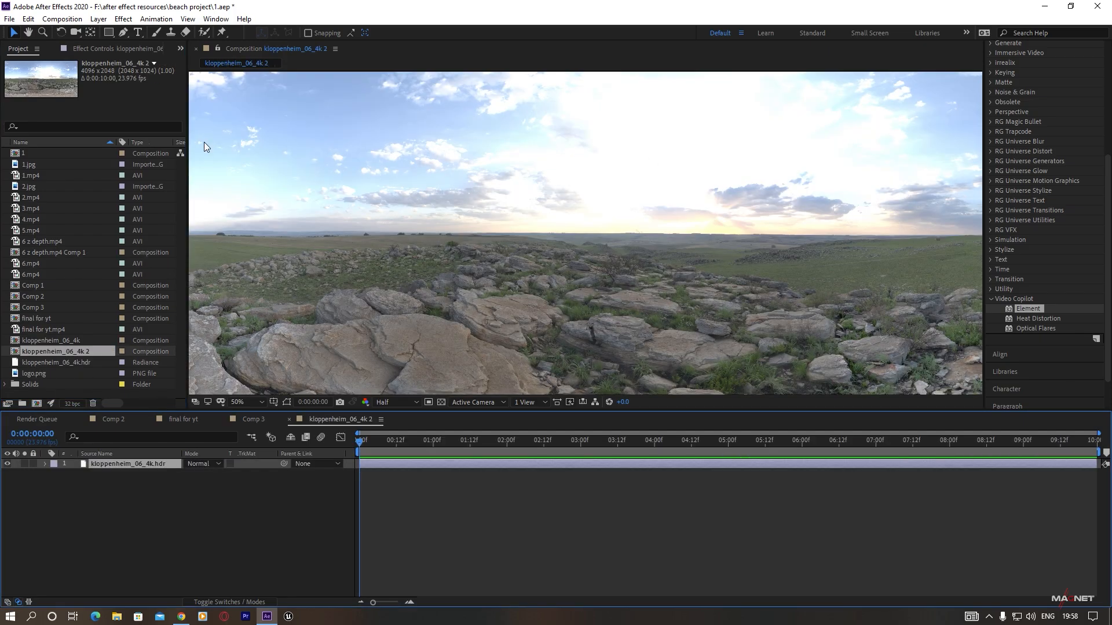
- Return to the Comp 3 timeline and close the Comp 2 and final for yt timelines
{"action": "left_click", "coordinate": [258, 418]}
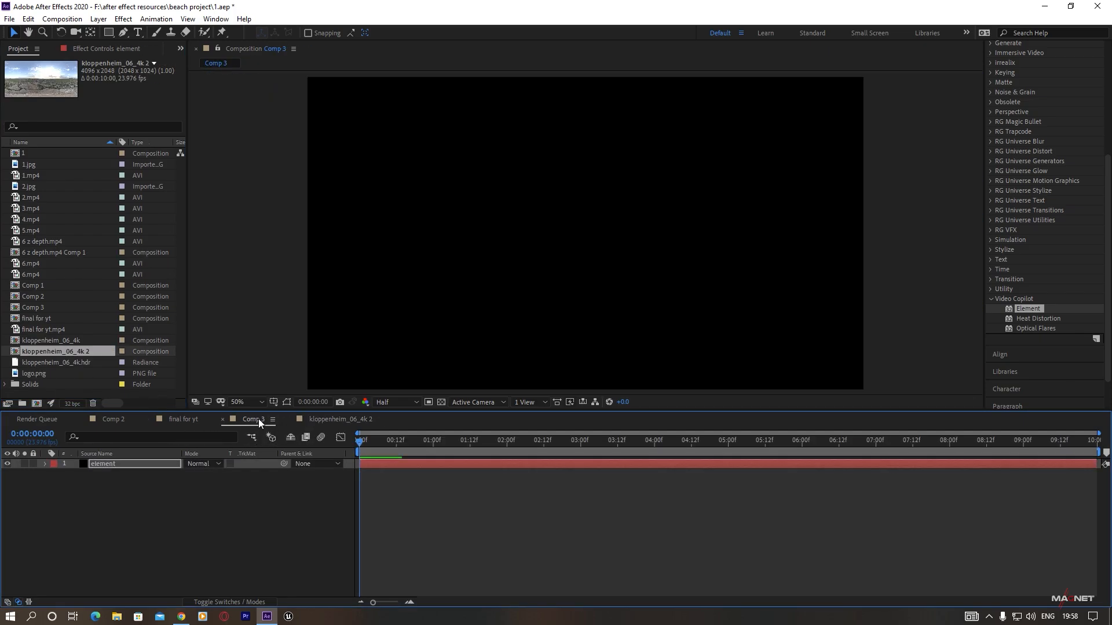
{"action": "left_click", "coordinate": [81, 417]}
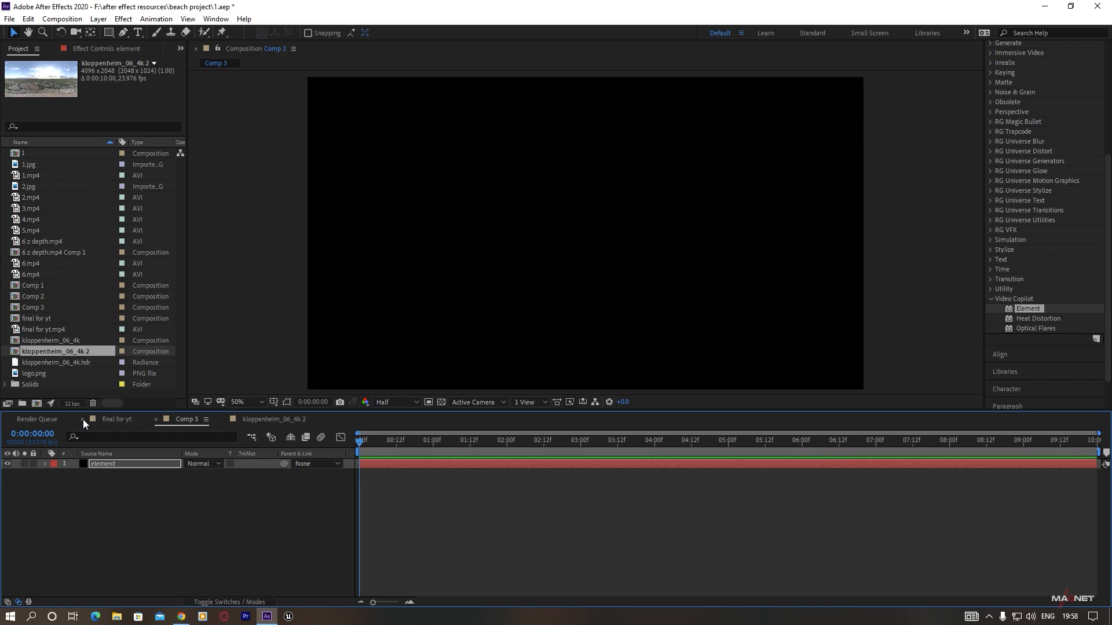
{"action": "left_click", "coordinate": [82, 419]}
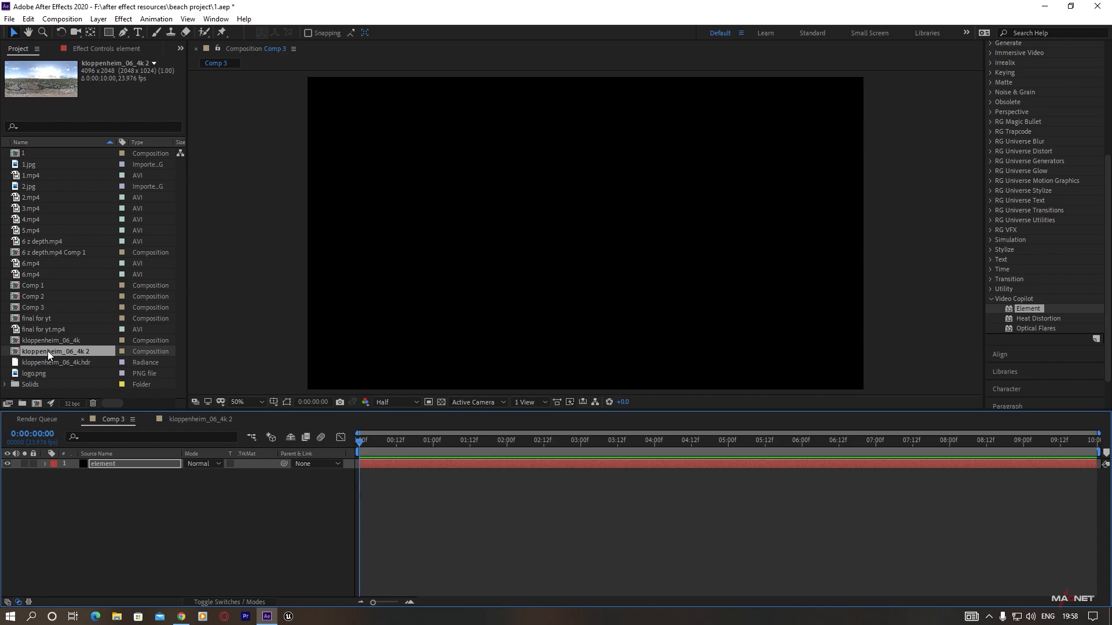
- Place the kloppenheim_06_4k 2 composition beneath the element layer in Comp 3 and hide it
{"action": "left_click_drag", "start_coordinate": [47, 351], "coordinate": [124, 496]}
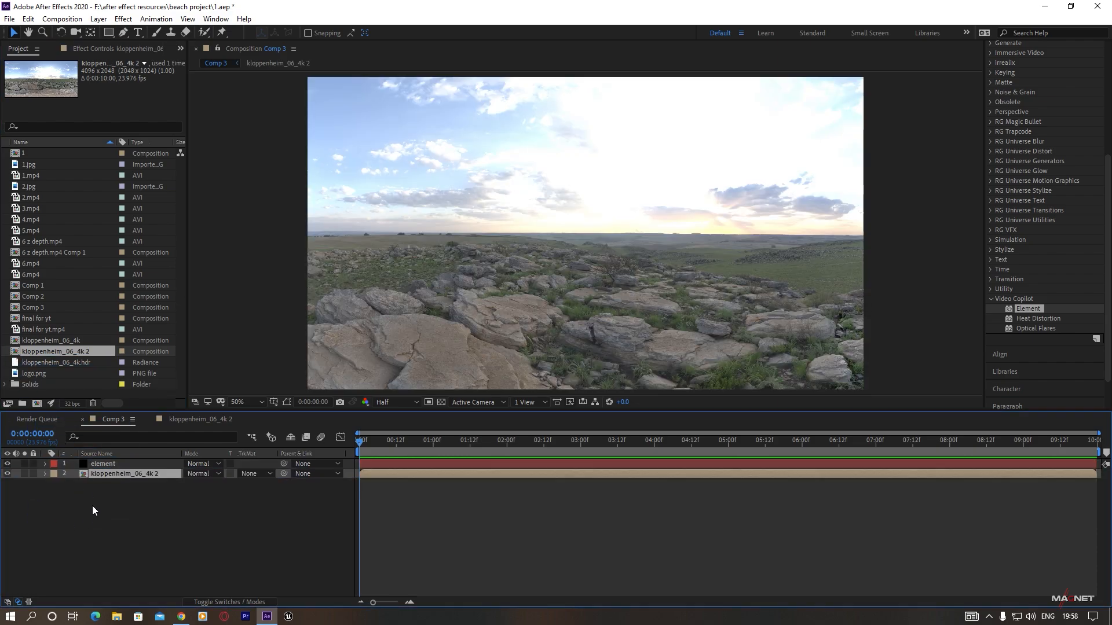
{"action": "key", "text": "comma"}
{"action": "key", "text": "comma"}
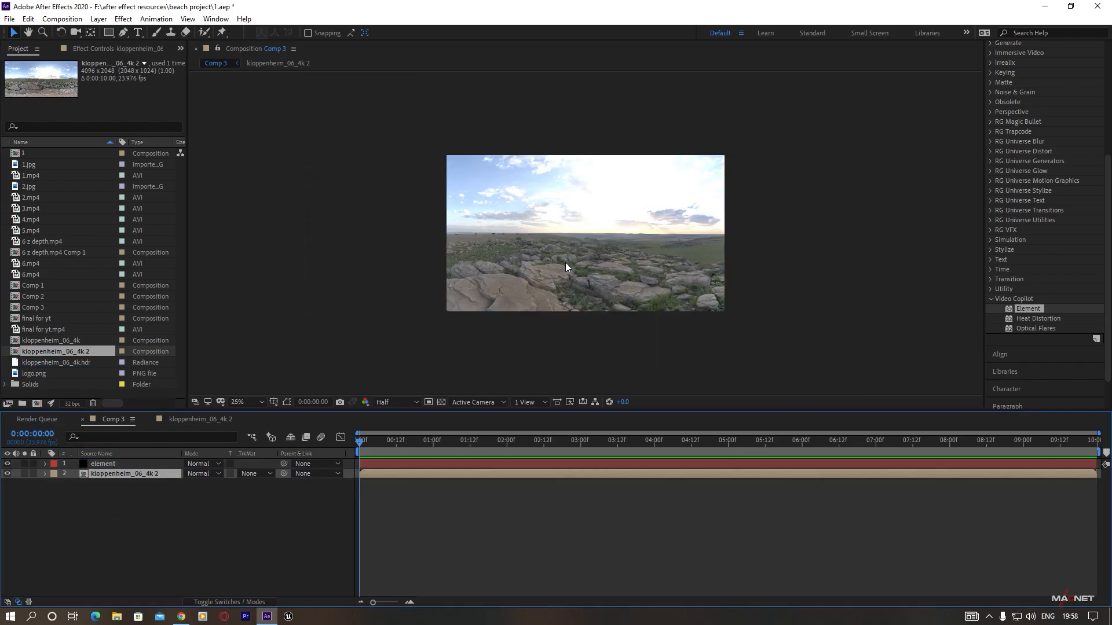
{"action": "left_click", "coordinate": [7, 474]}
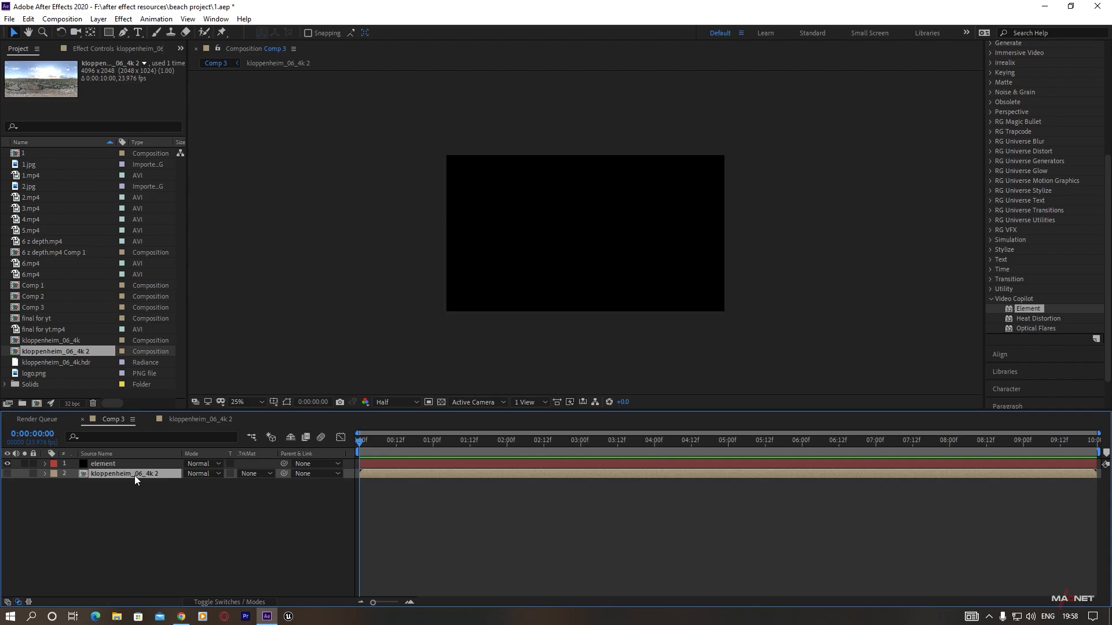
- Assign kloppenheim_06_4k 2 as Layer 1 in the Custom Texture Maps of the solid's Element effect
{"action": "left_click", "coordinate": [99, 467]}
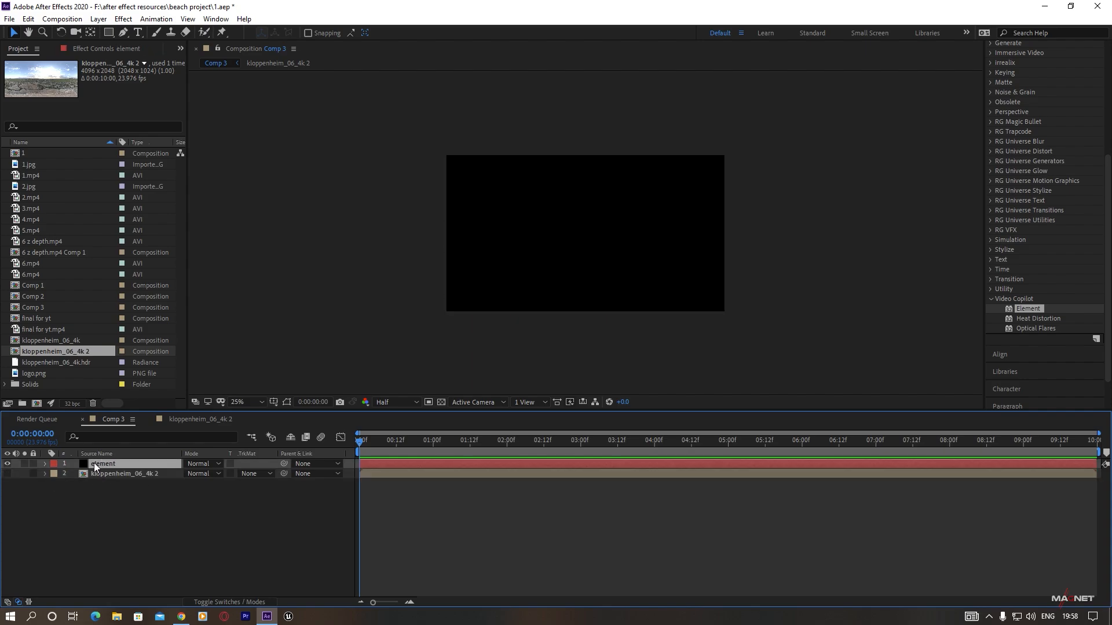
{"action": "left_click", "coordinate": [87, 49]}
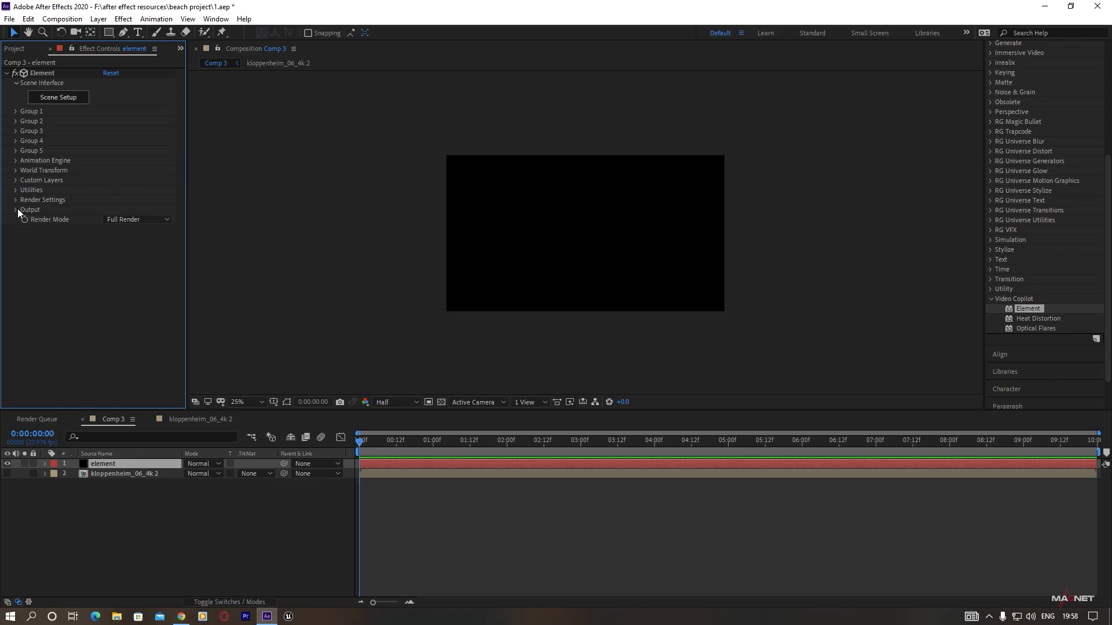
{"action": "left_click", "coordinate": [15, 181]}
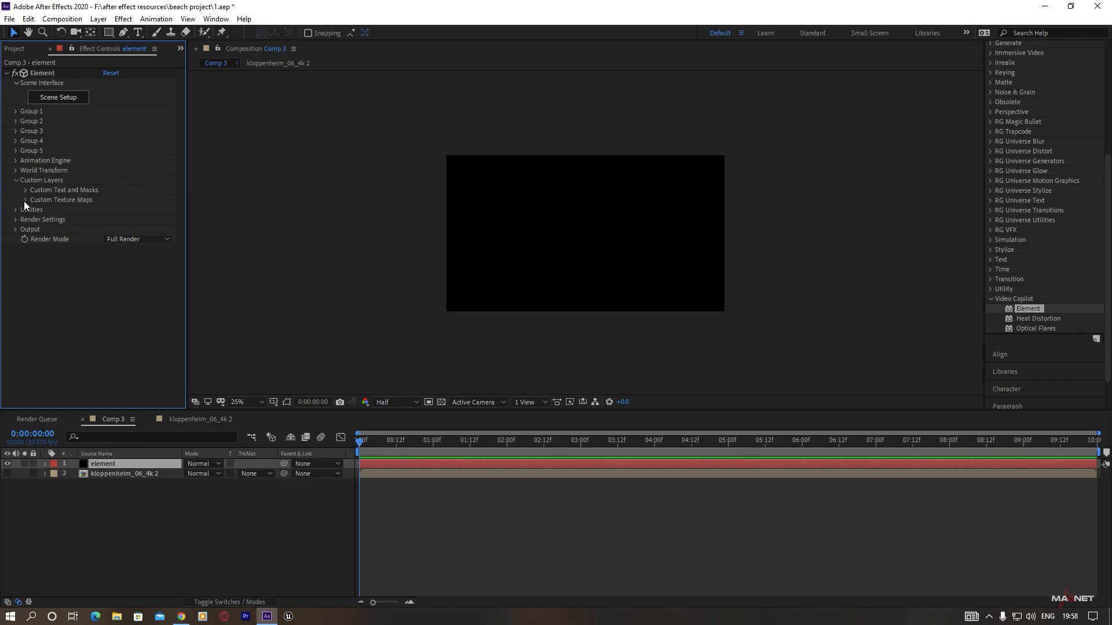
{"action": "left_click", "coordinate": [25, 201]}
{"action": "left_click", "coordinate": [120, 206]}
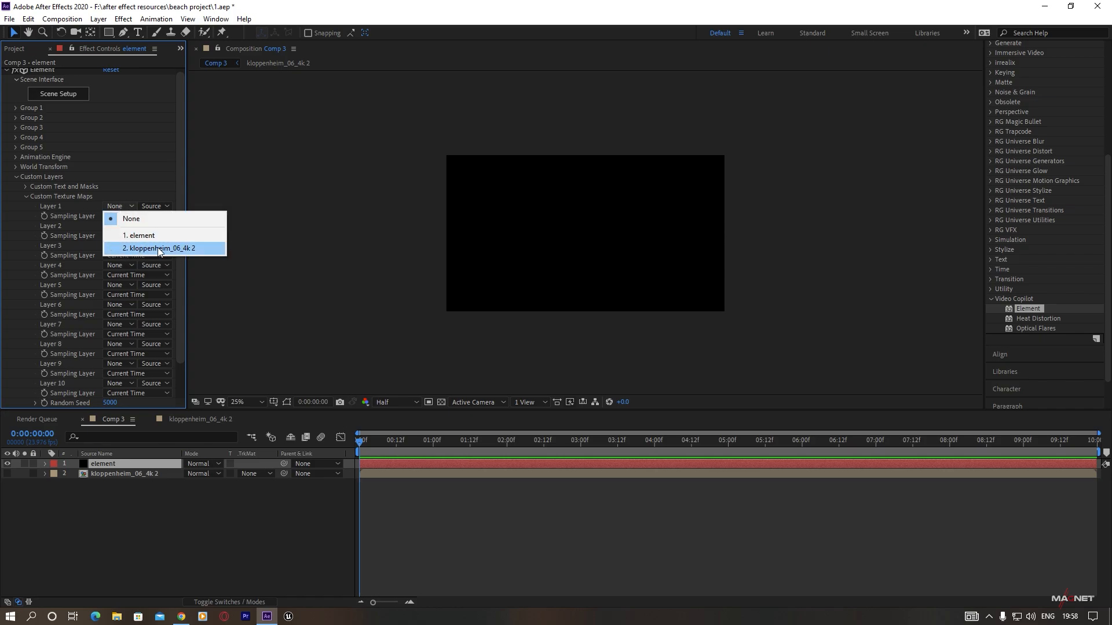
{"action": "left_click", "coordinate": [152, 248]}
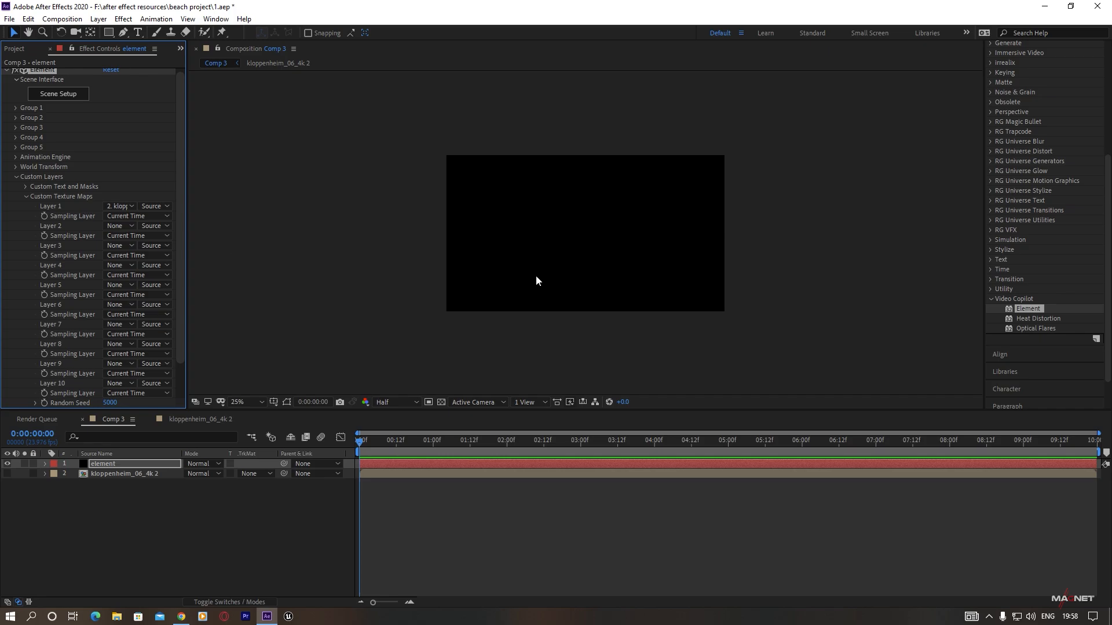
- Open the Element Scene Setup and add the Rocky Ground_vmhdcaj model from the magnet_qixal_models folder to the scene
{"action": "scroll", "coordinate": [44, 138], "scroll_direction": "up", "scroll_amount": 1}
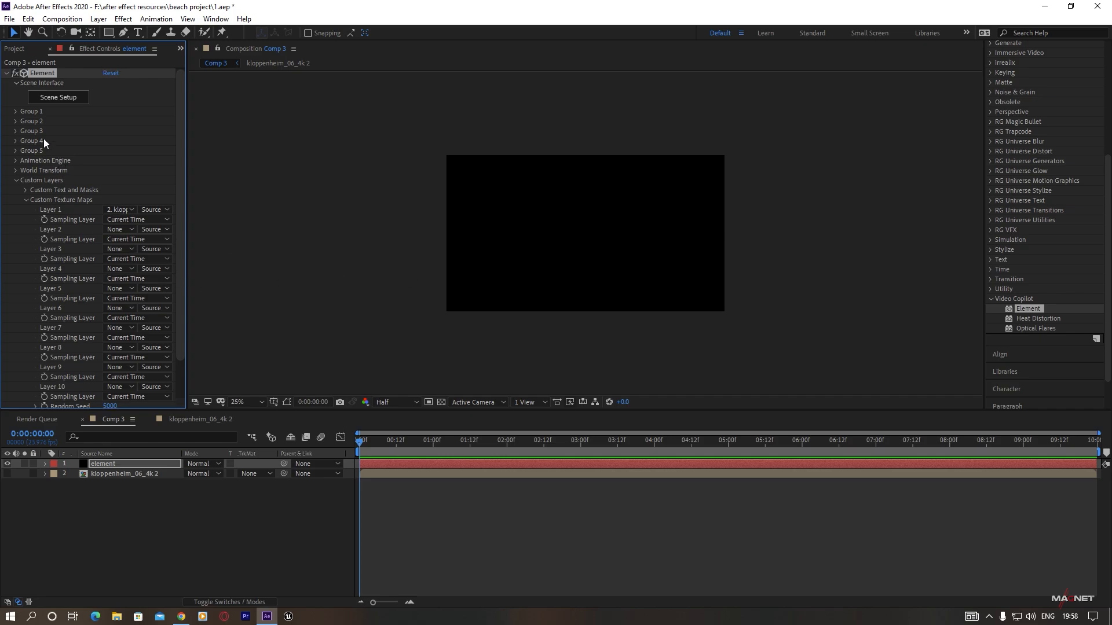
{"action": "left_click", "coordinate": [56, 98]}
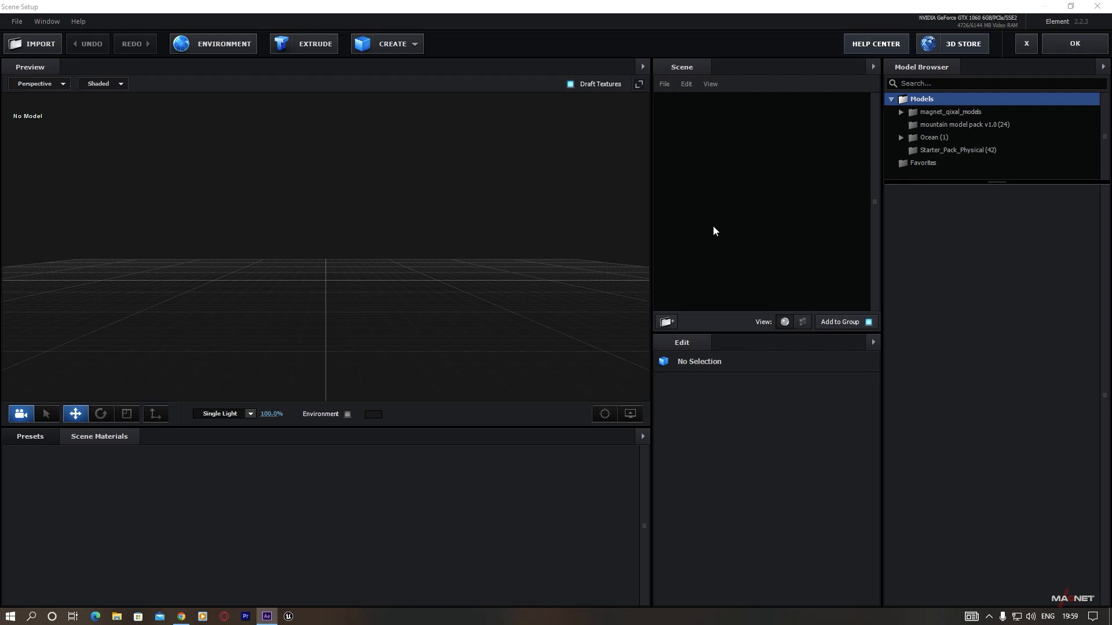
{"action": "double_click", "coordinate": [937, 113]}
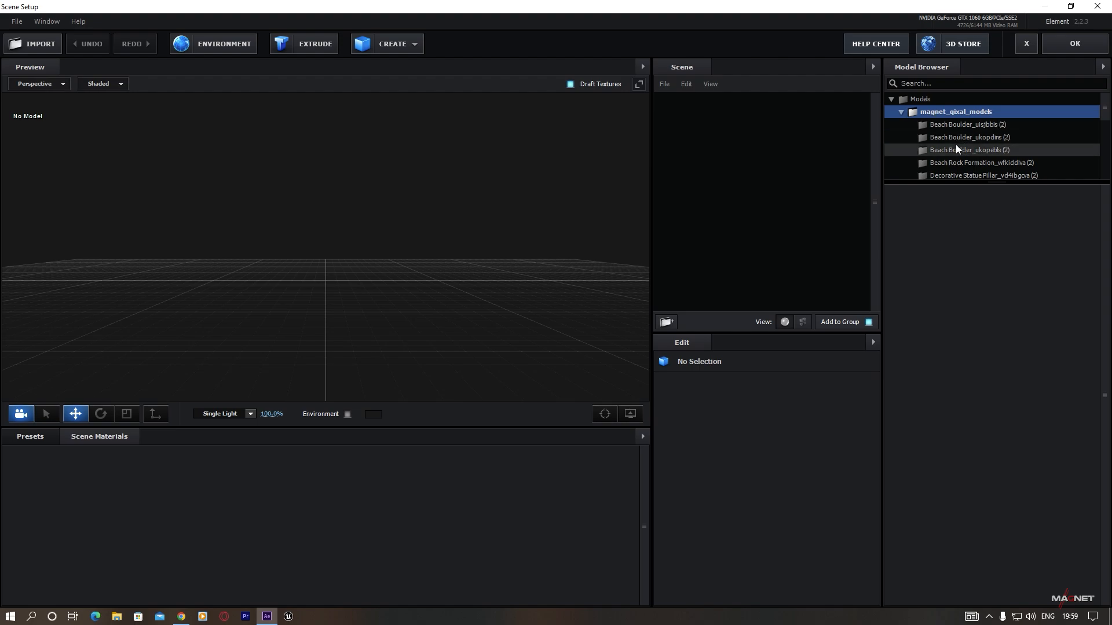
{"action": "scroll", "coordinate": [956, 147], "scroll_direction": "down", "scroll_amount": 6}
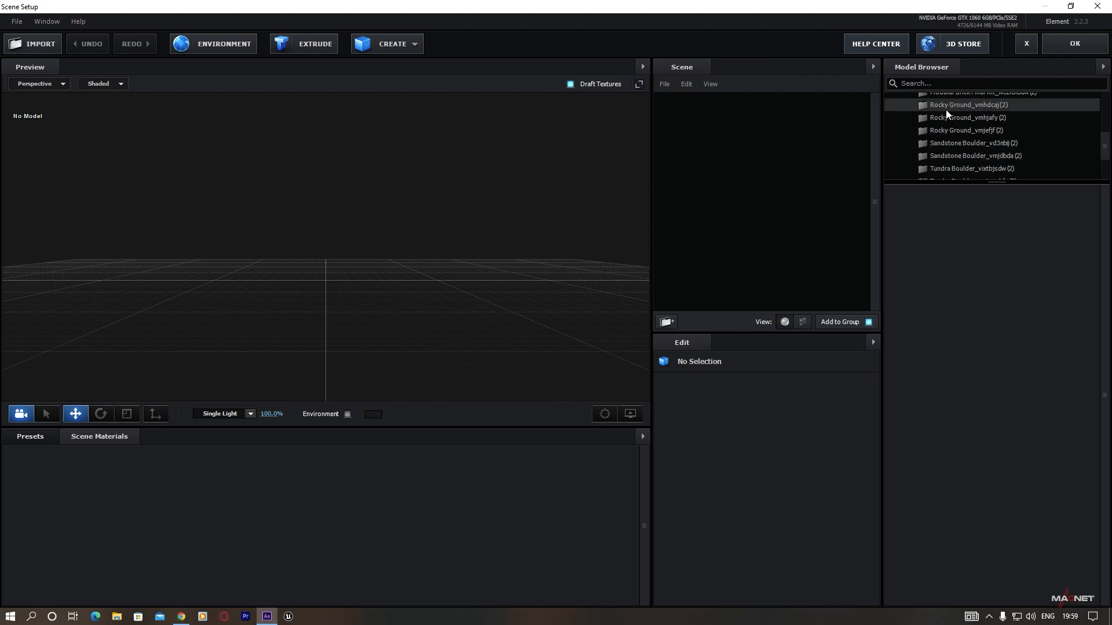
{"action": "left_click", "coordinate": [965, 107]}
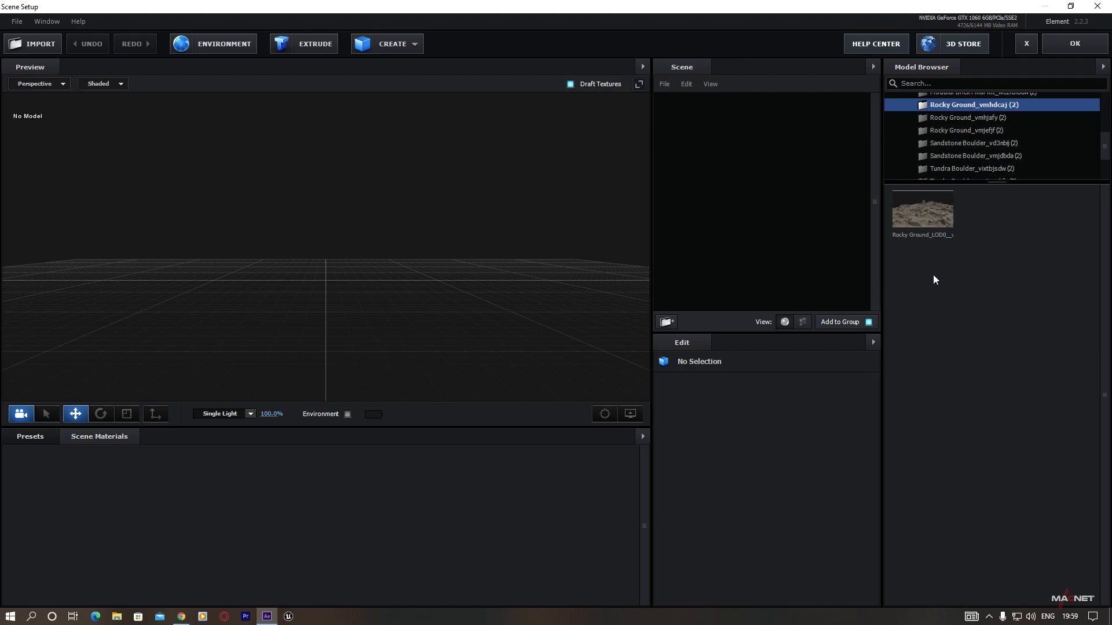
{"action": "left_click", "coordinate": [923, 219]}
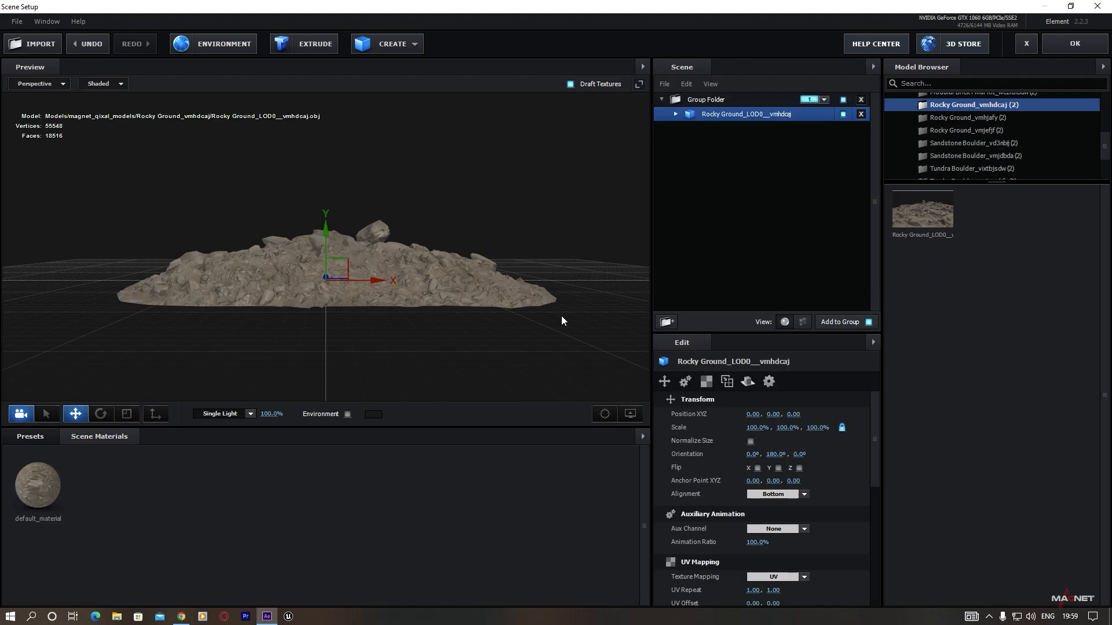
- Enable Optimize Mesh in the surface options of the Rocky Ground_vmhdcaj model
{"action": "mouse_move", "coordinate": [426, 306]}
{"action": "left_mouse_down"}
{"action": "mouse_move", "coordinate": [428, 329]}
{"action": "mouse_move", "coordinate": [397, 316]}
{"action": "mouse_move", "coordinate": [416, 318]}
{"action": "left_mouse_up"}
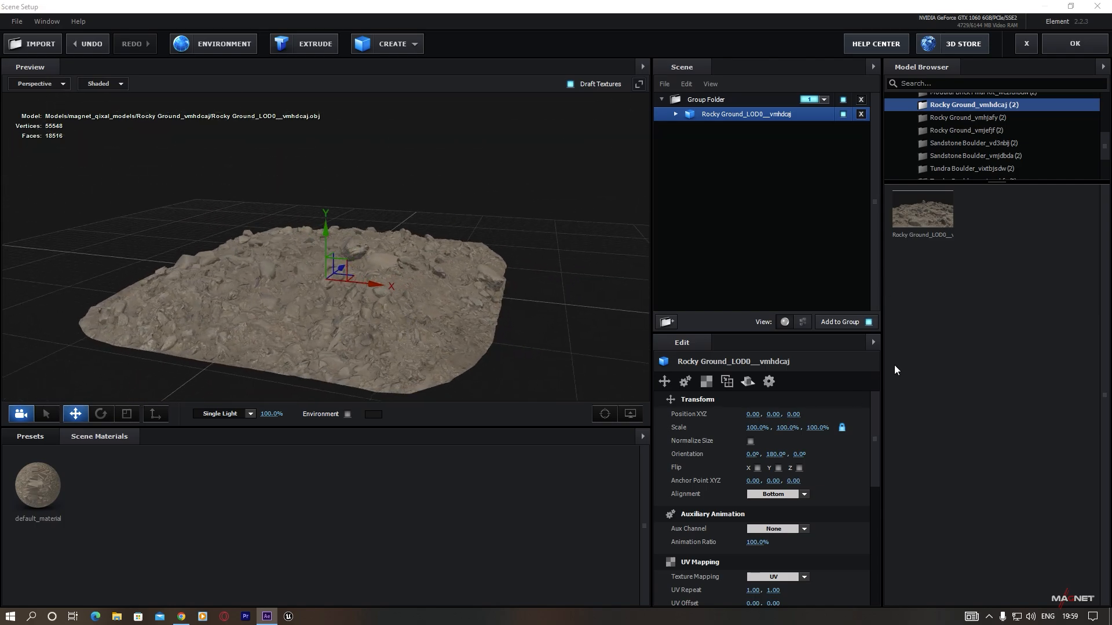
{"action": "left_click_drag", "start_coordinate": [876, 412], "coordinate": [877, 492]}
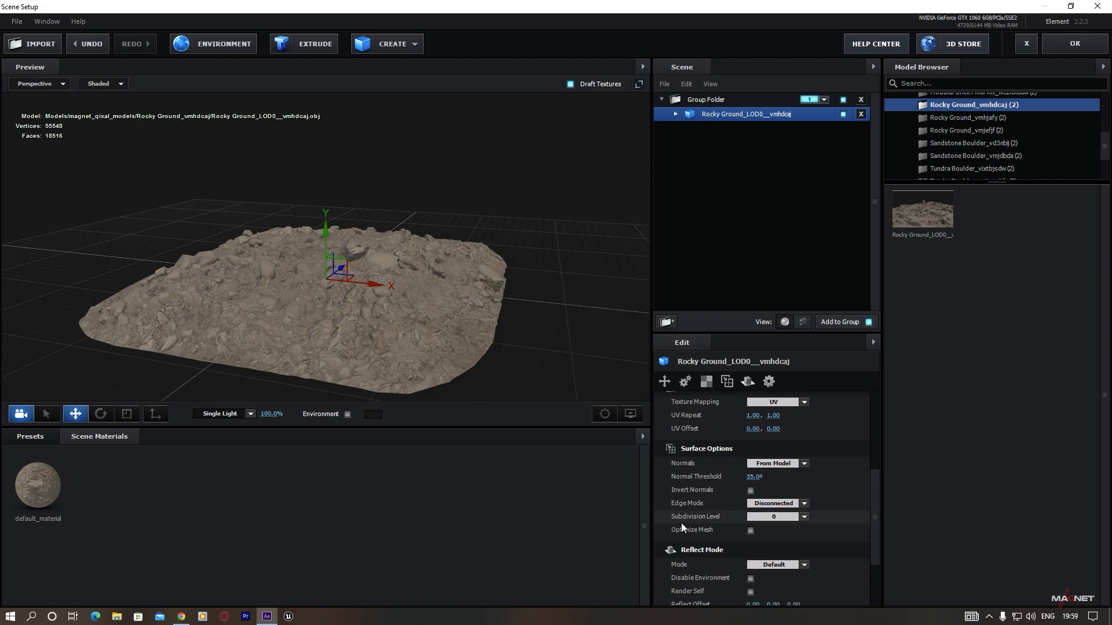
{"action": "left_click", "coordinate": [750, 530]}
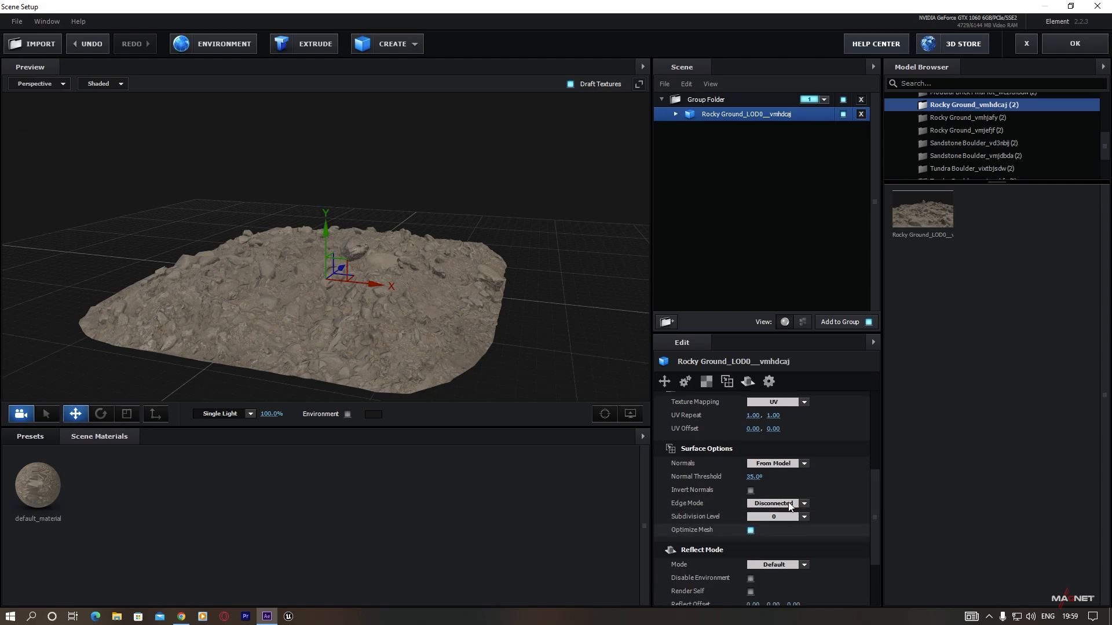
- Move the Rocky Ground_vmhdcaj model out of its group folder and delete the empty folder
{"action": "left_click_drag", "start_coordinate": [454, 312], "coordinate": [450, 320]}
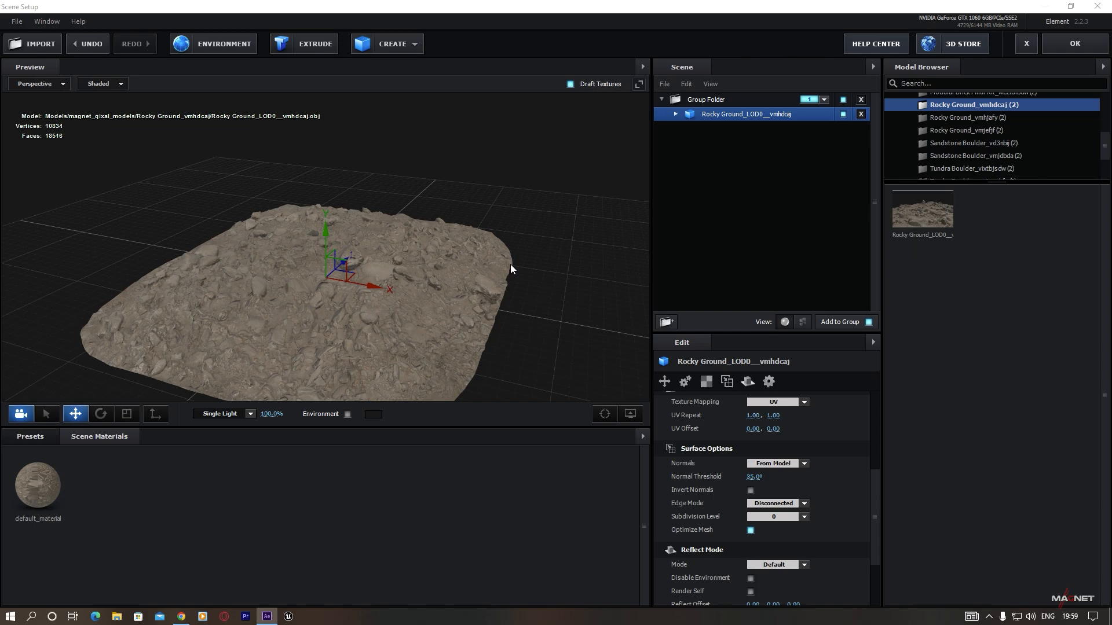
{"action": "left_click_drag", "start_coordinate": [738, 114], "coordinate": [736, 159]}
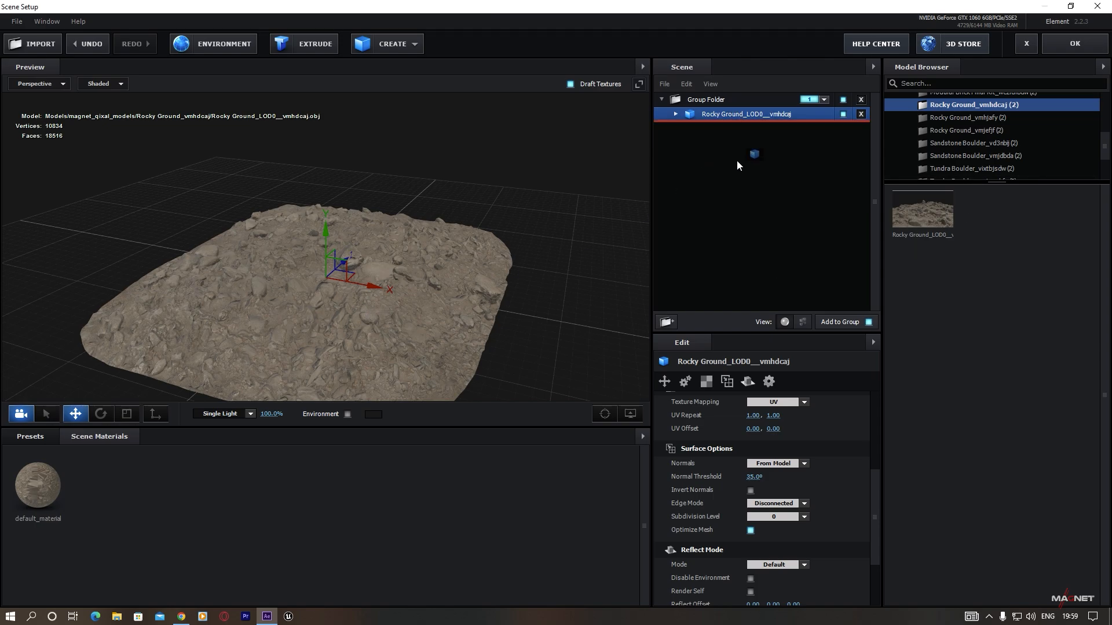
{"action": "left_click", "coordinate": [861, 100]}
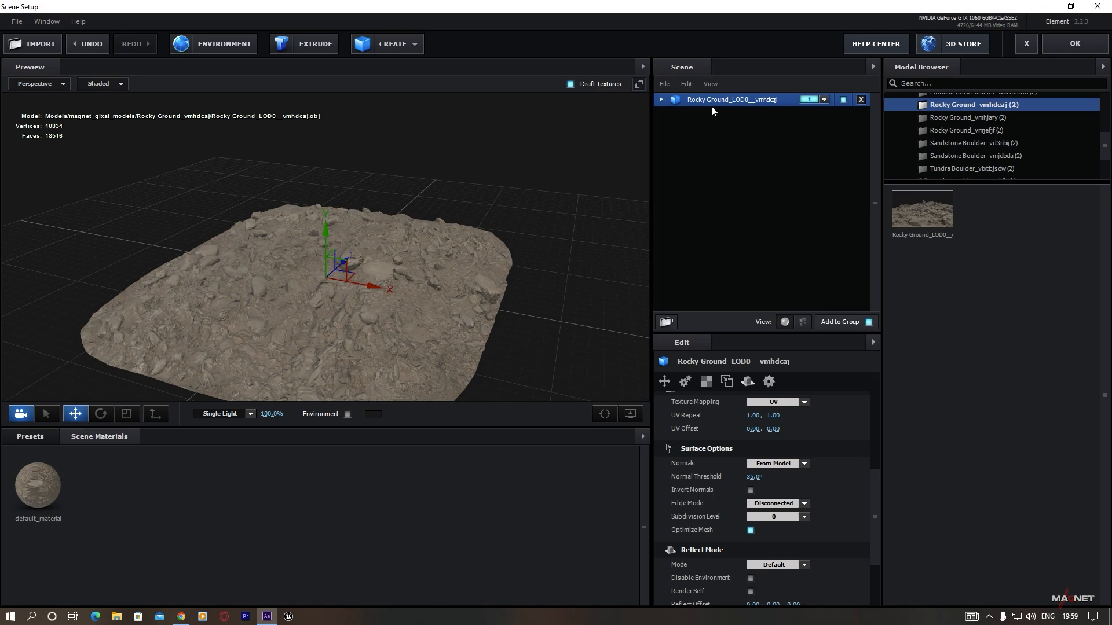
- Assign the Rocky Ground_vmhdcaj model to group 5
{"action": "left_click", "coordinate": [825, 100]}
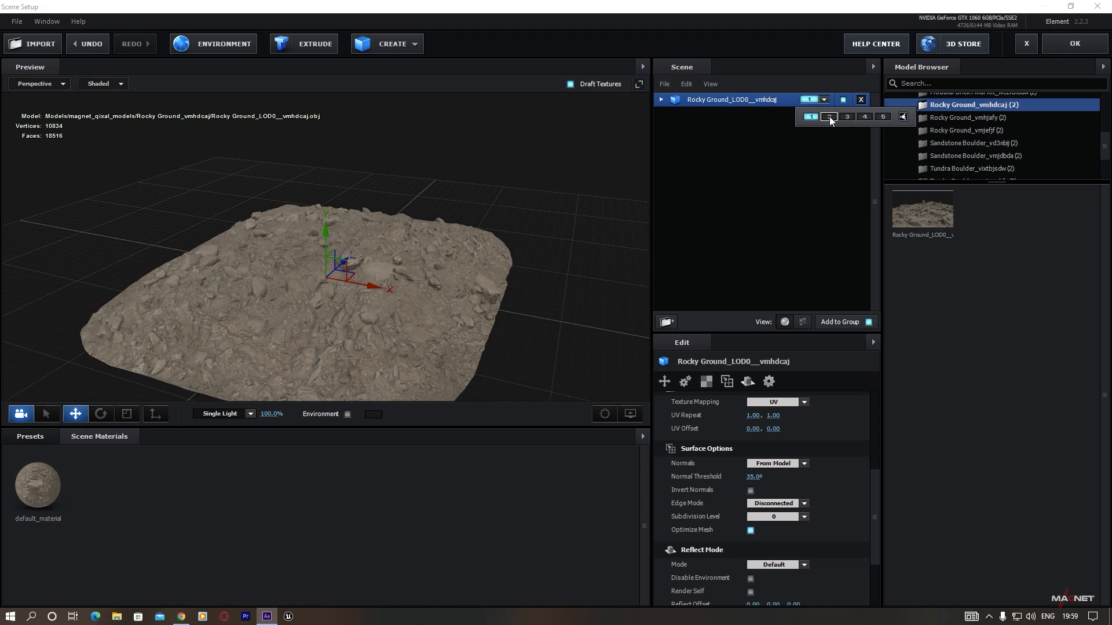
{"action": "left_click", "coordinate": [883, 117]}
{"action": "left_click_drag", "start_coordinate": [450, 328], "coordinate": [462, 312]}
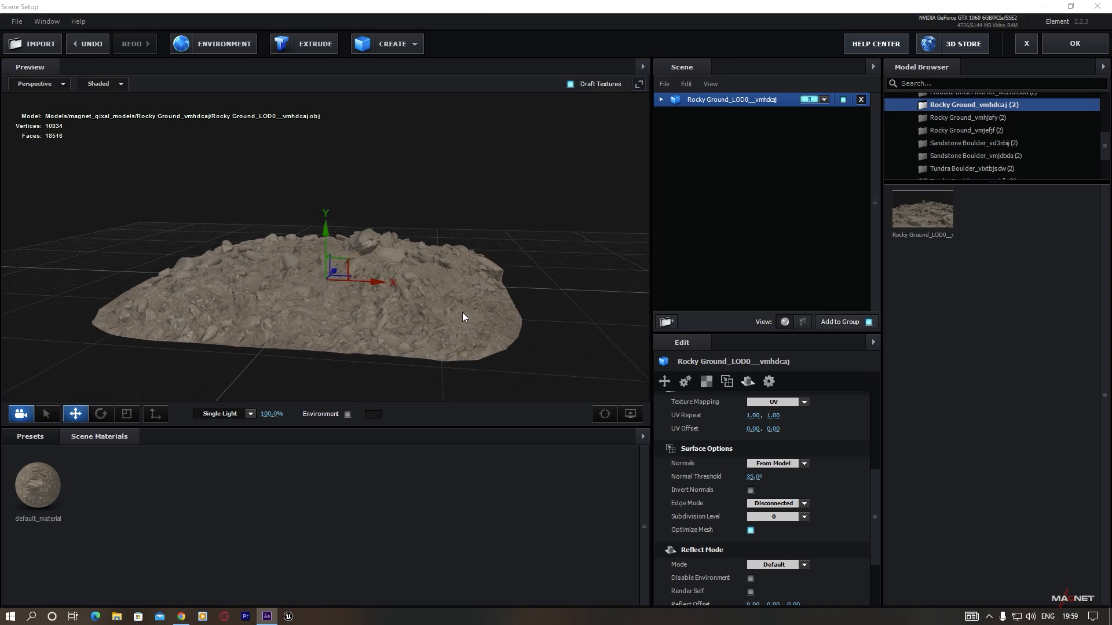
- Add the Rocky Ground_vmhjafy model to the scene and enable Optimize Mesh in its surface options
{"action": "left_click", "coordinate": [955, 118]}
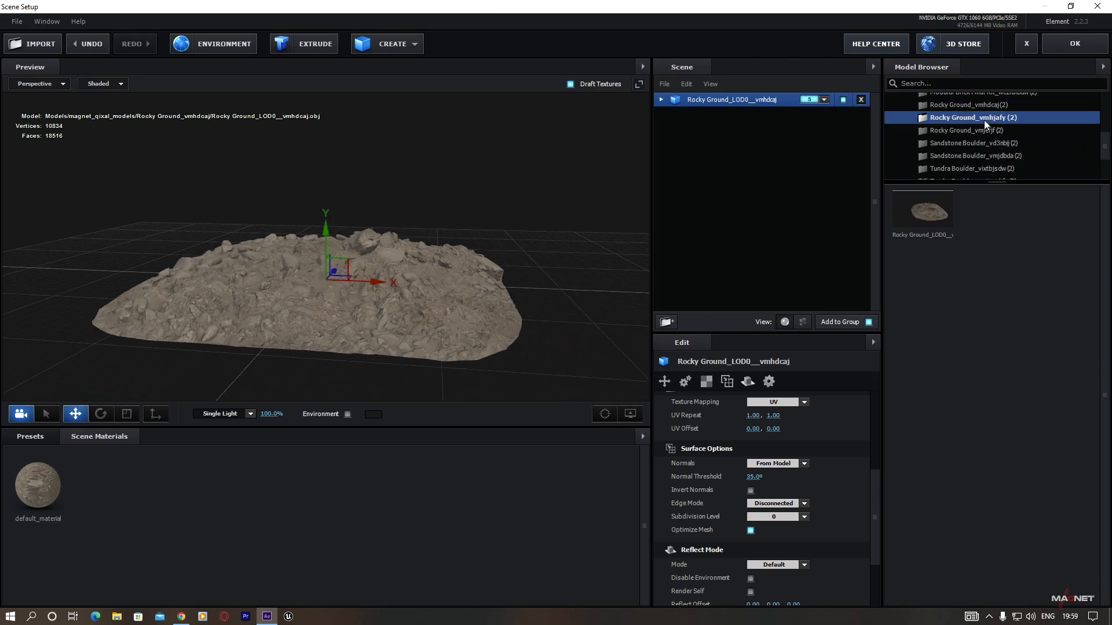
{"action": "left_click", "coordinate": [932, 210]}
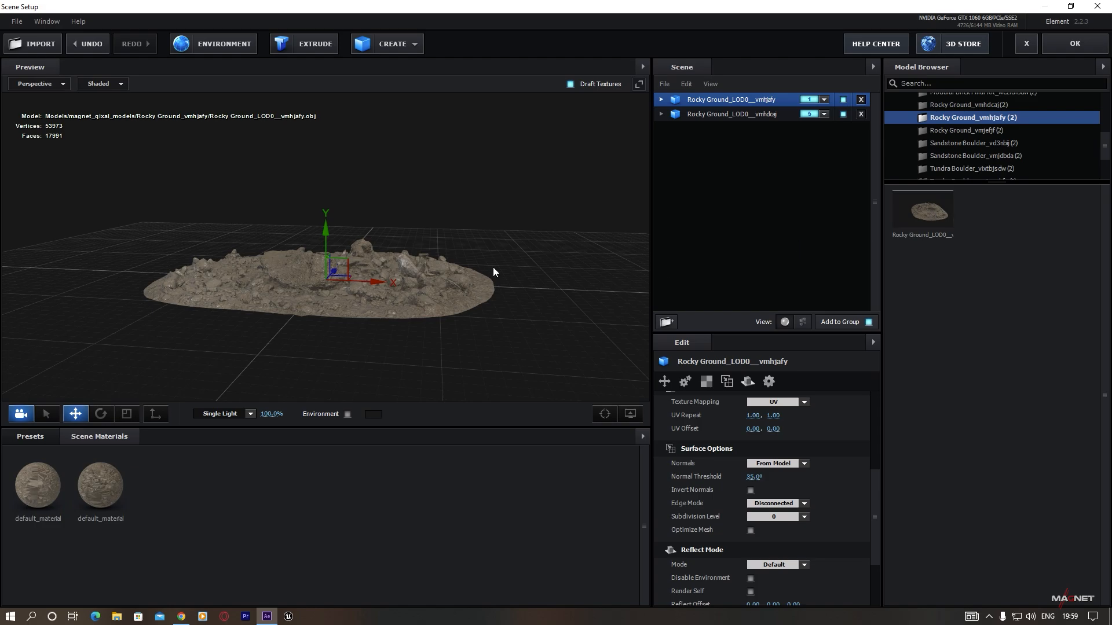
{"action": "left_click_drag", "start_coordinate": [456, 300], "coordinate": [450, 314]}
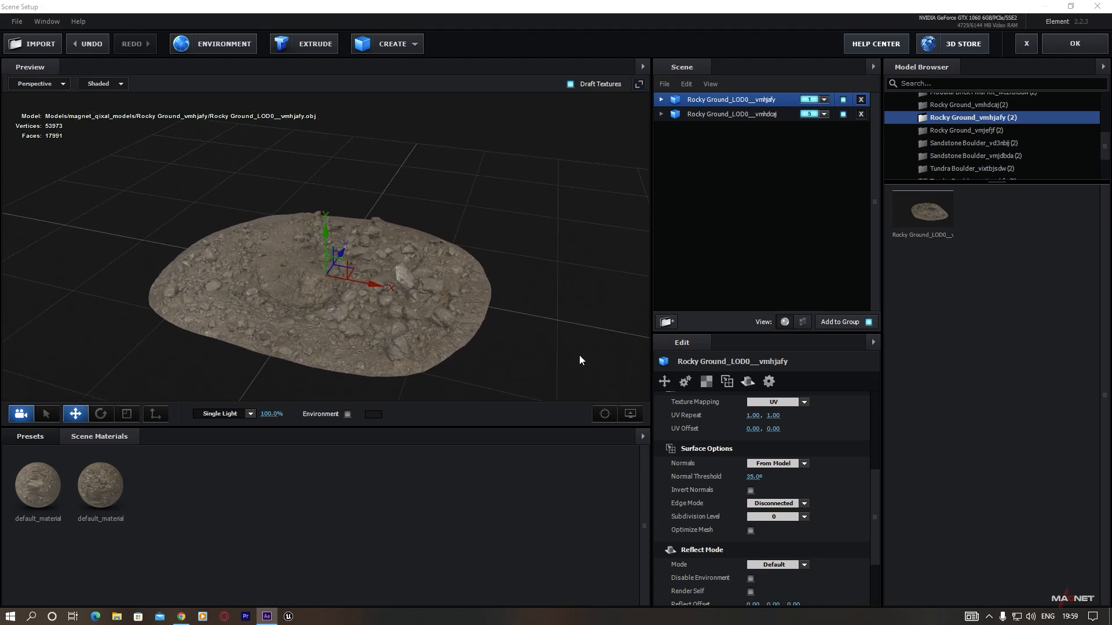
{"action": "scroll", "coordinate": [742, 507], "scroll_direction": "down", "scroll_amount": 1}
{"action": "left_click", "coordinate": [751, 490]}
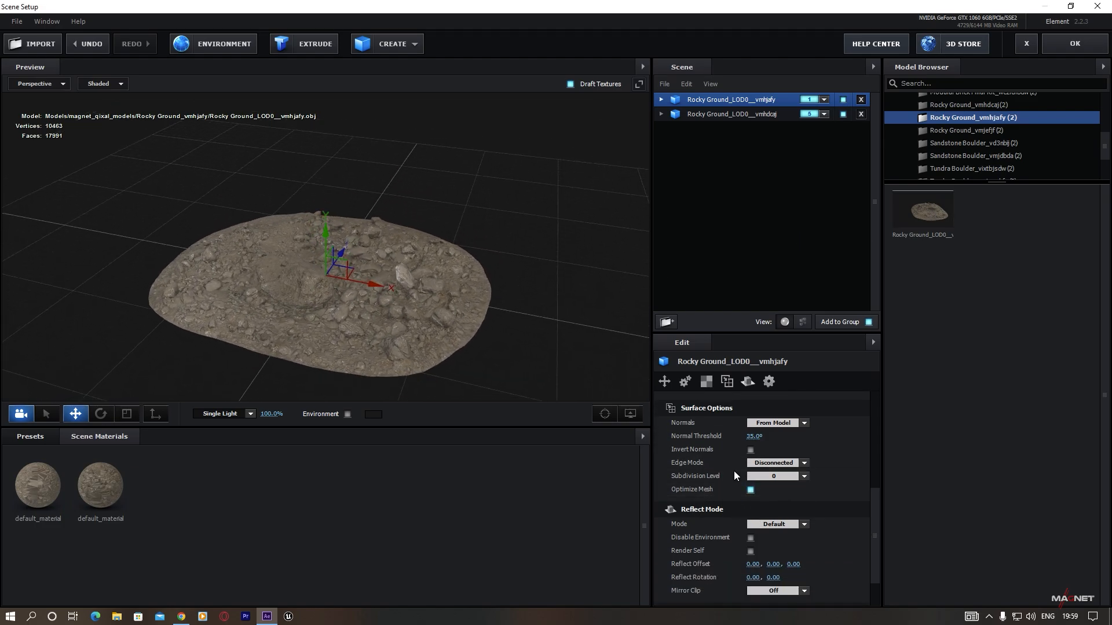
- Add the Rocky Ground_vmjefjf model to the scene and enable Optimize Mesh in its surface options
{"action": "left_click", "coordinate": [960, 130]}
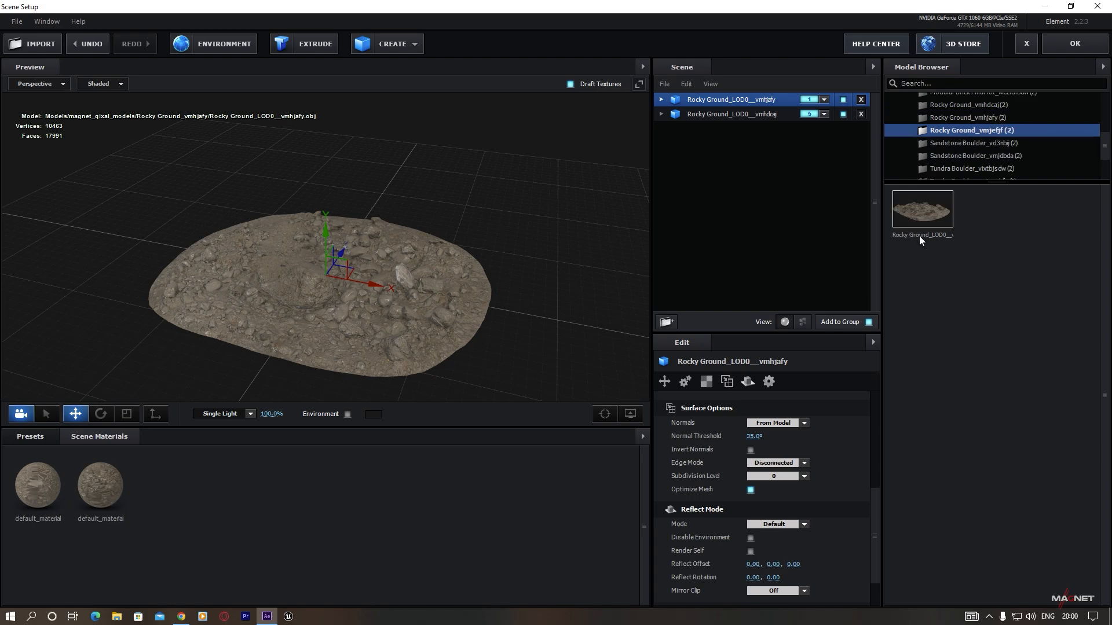
{"action": "left_click", "coordinate": [926, 212]}
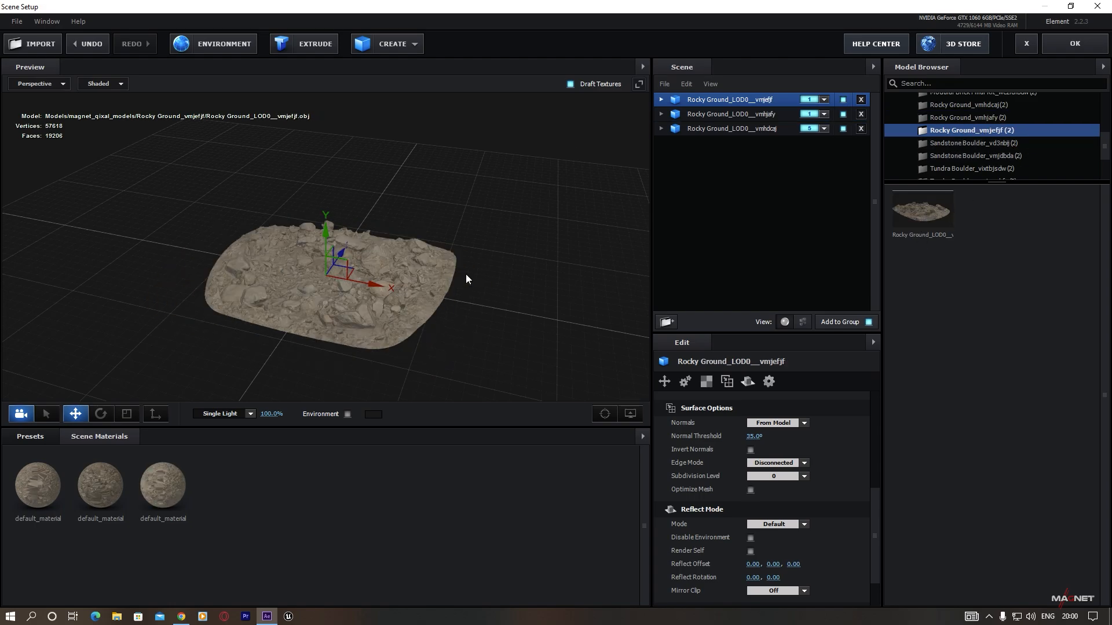
{"action": "left_click", "coordinate": [751, 490]}
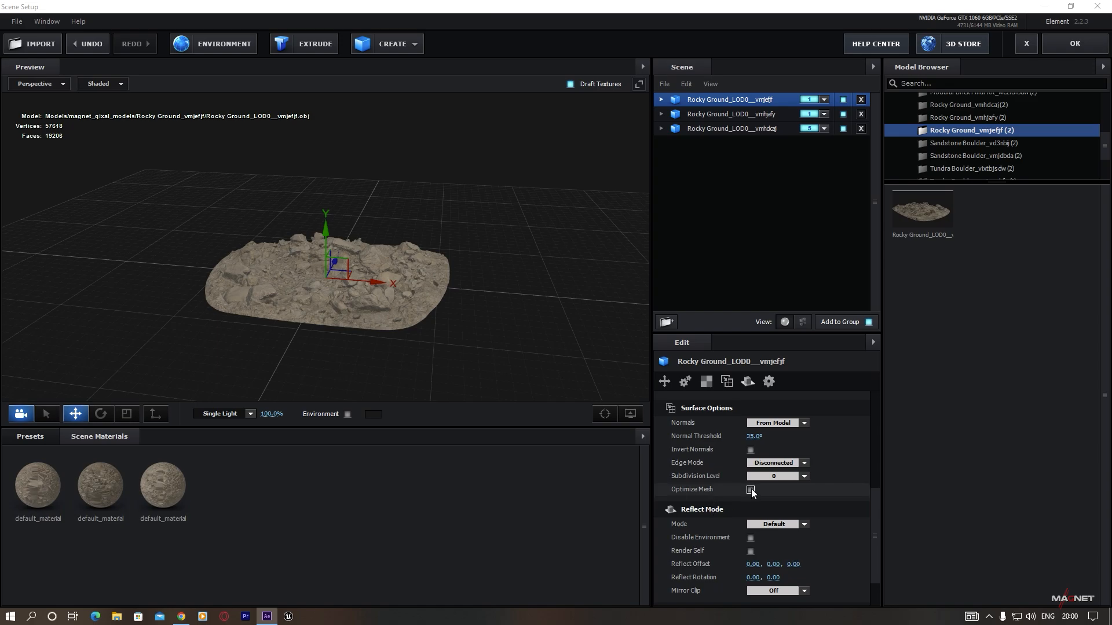
{"action": "left_click_drag", "start_coordinate": [414, 308], "coordinate": [405, 331]}
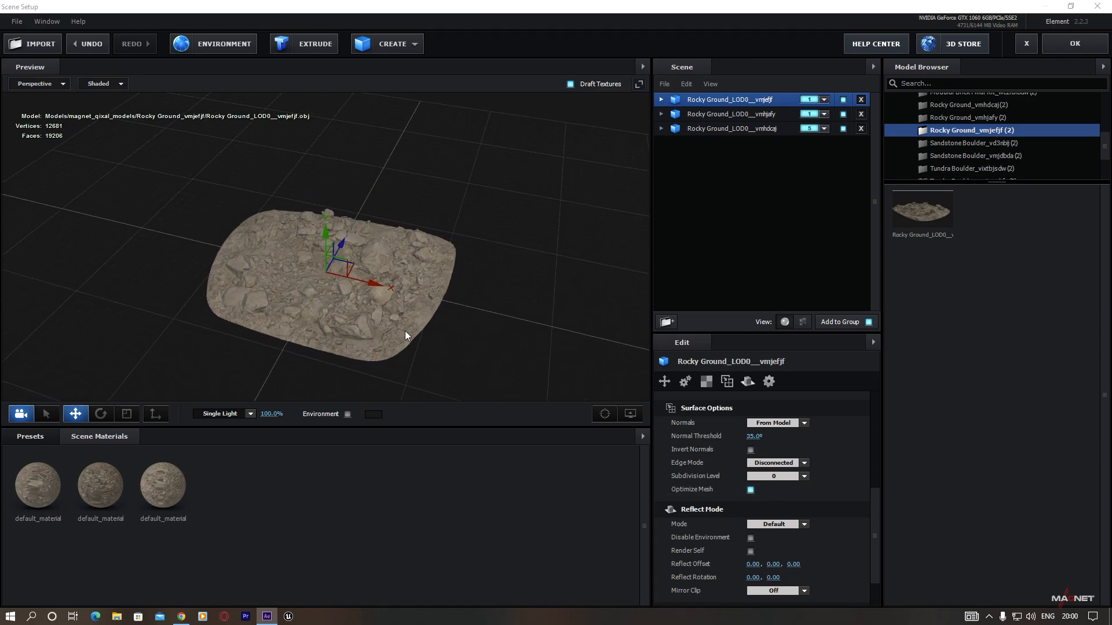
- Enable Normalize Size in the transform settings of all three Rocky Ground models
{"action": "scroll", "coordinate": [723, 458], "scroll_direction": "up", "scroll_amount": 5}
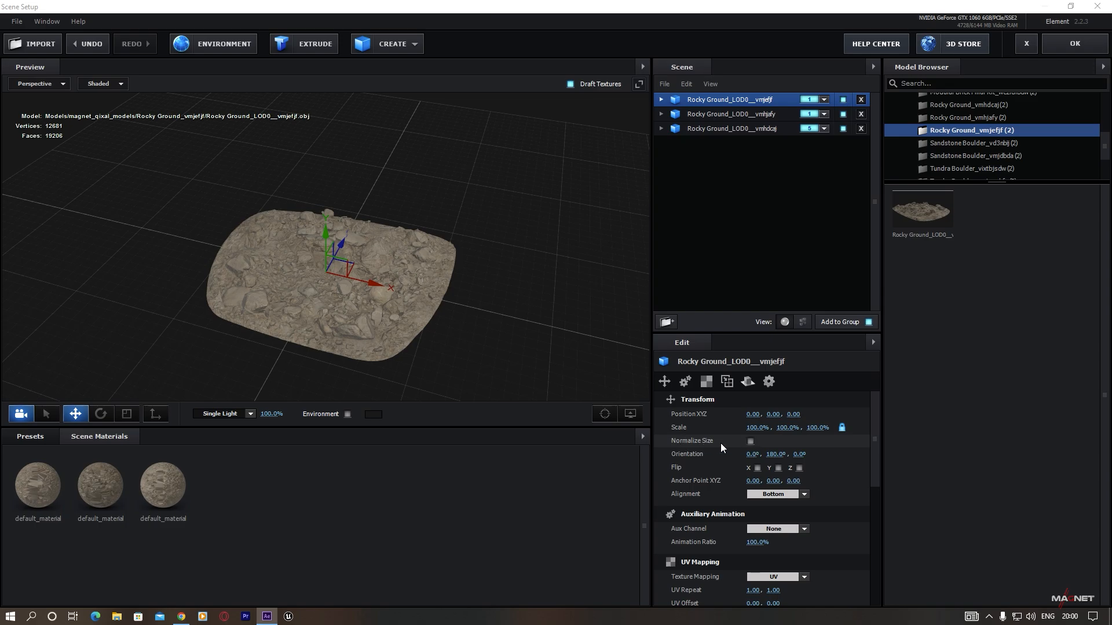
{"action": "left_click", "coordinate": [751, 441]}
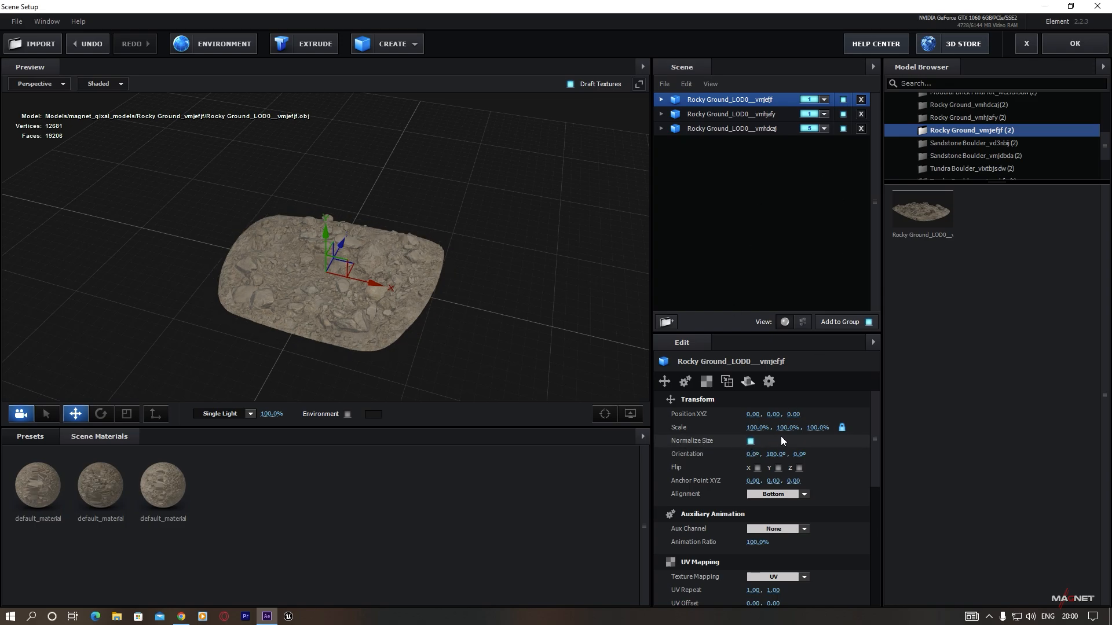
{"action": "left_click", "coordinate": [726, 114]}
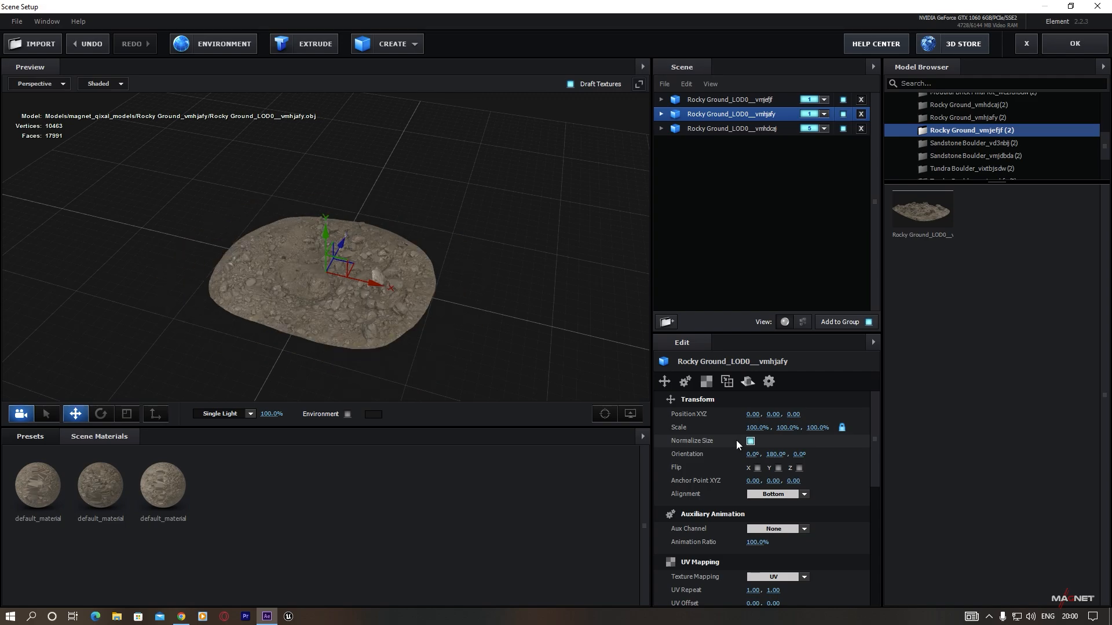
{"action": "left_click", "coordinate": [730, 130]}
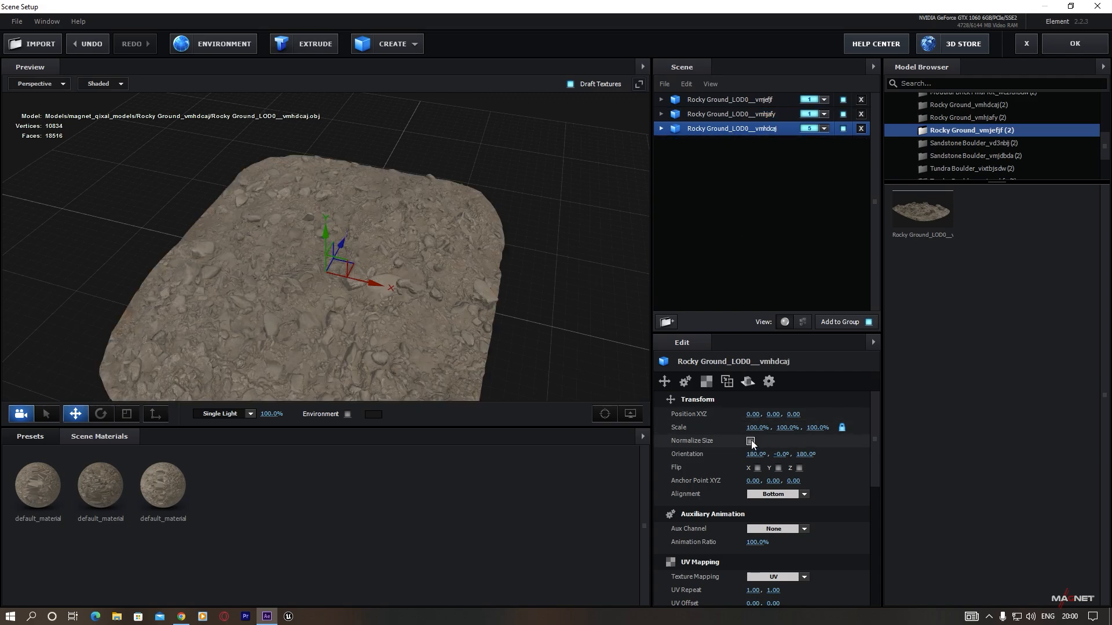
{"action": "left_click", "coordinate": [750, 442]}
{"action": "left_click_drag", "start_coordinate": [442, 347], "coordinate": [376, 328]}
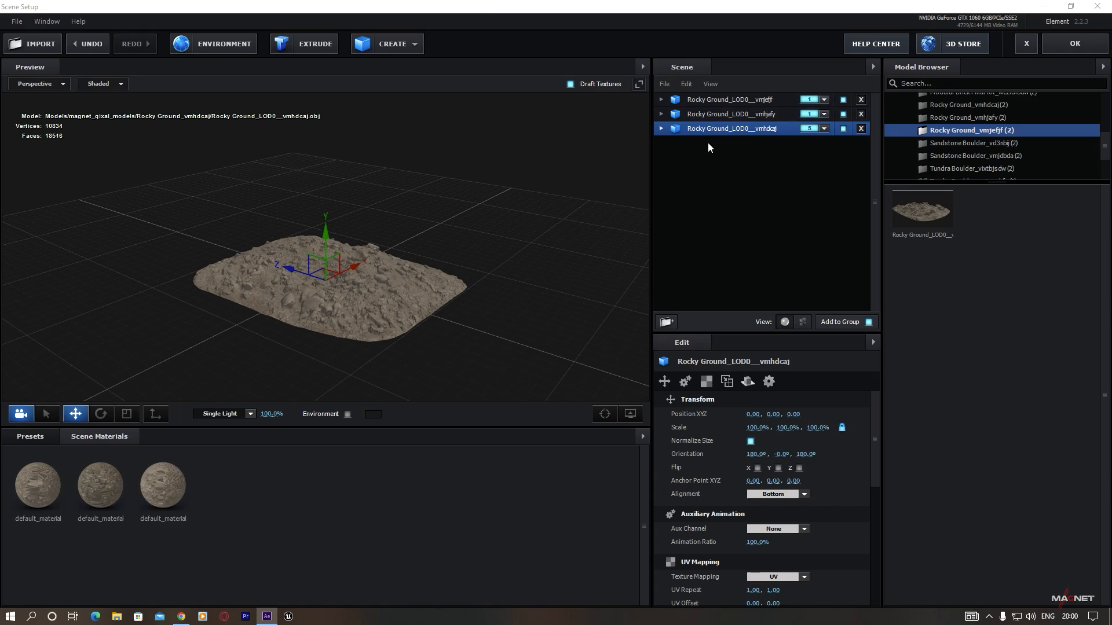
{"action": "left_click_drag", "start_coordinate": [343, 349], "coordinate": [364, 346]}
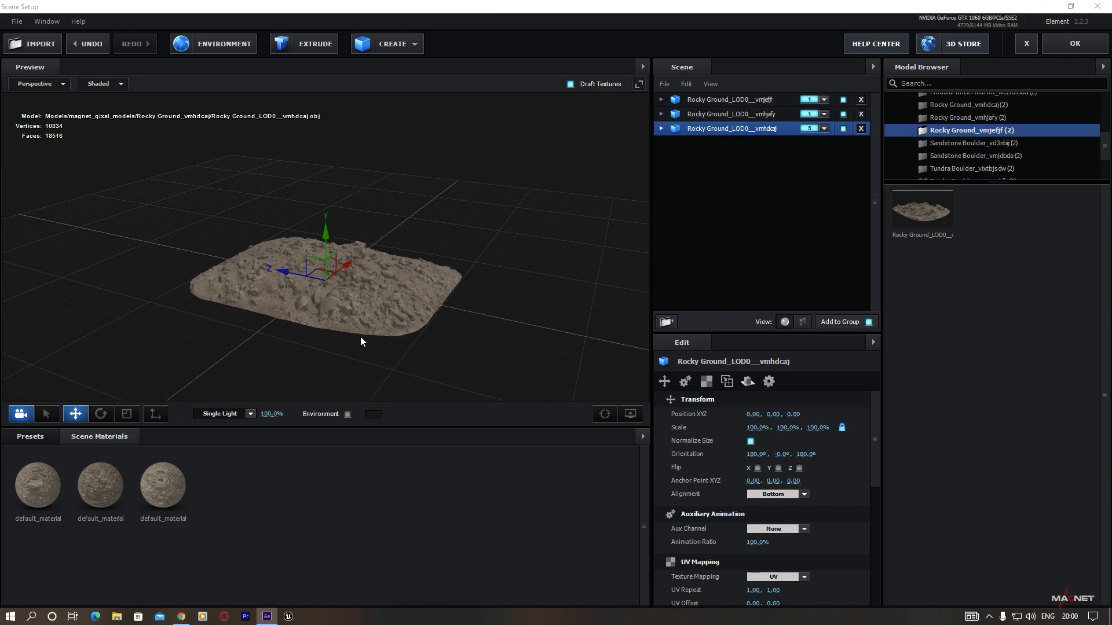
- Assign the Rocky Ground_vmhjafy and Rocky Ground_vmjefjf models to group 5
{"action": "left_click", "coordinate": [824, 114]}
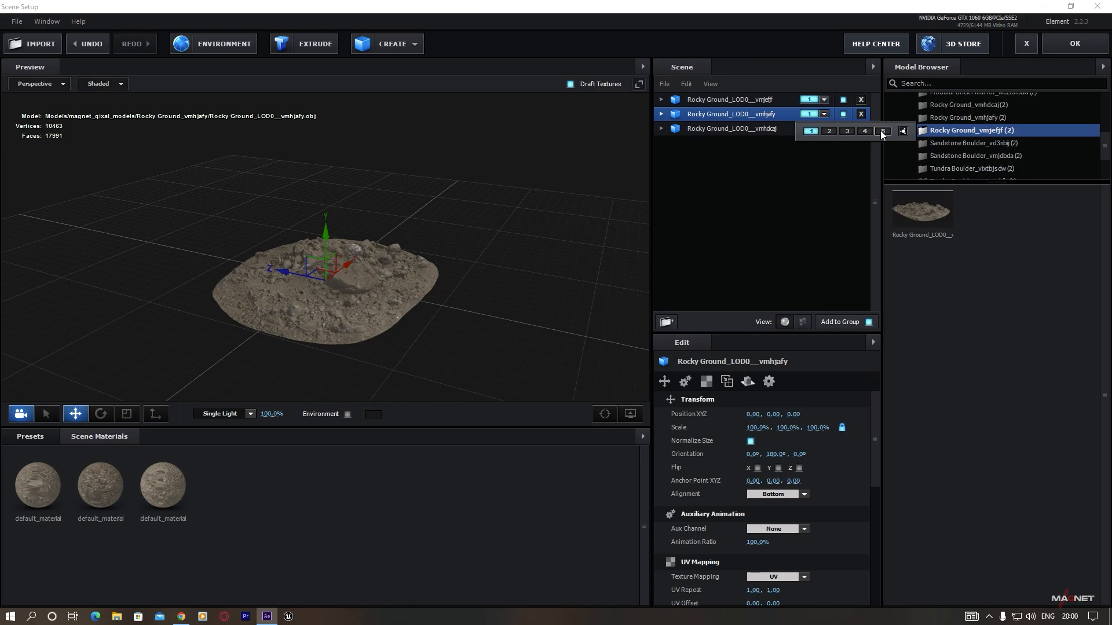
{"action": "left_click", "coordinate": [825, 100]}
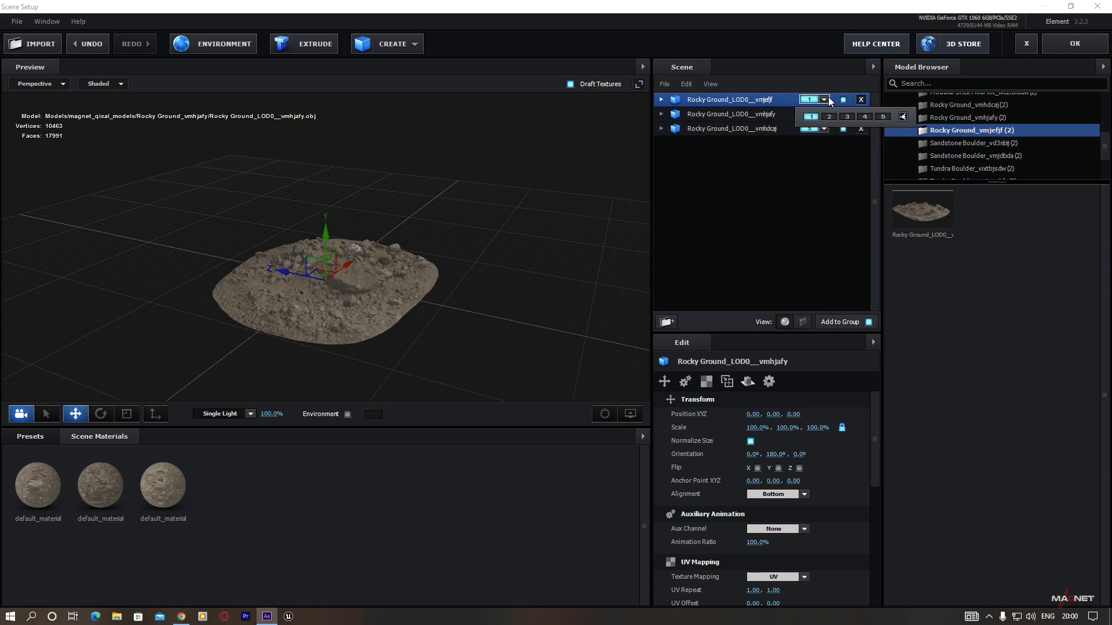
{"action": "left_click", "coordinate": [883, 117]}
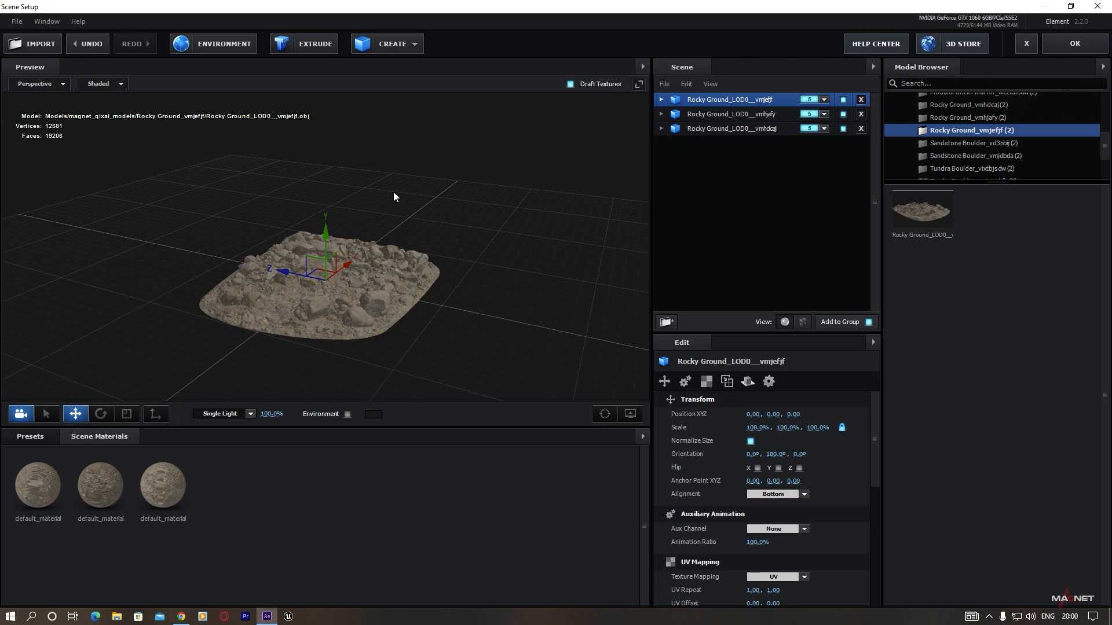
{"action": "left_click_drag", "start_coordinate": [454, 314], "coordinate": [437, 295]}
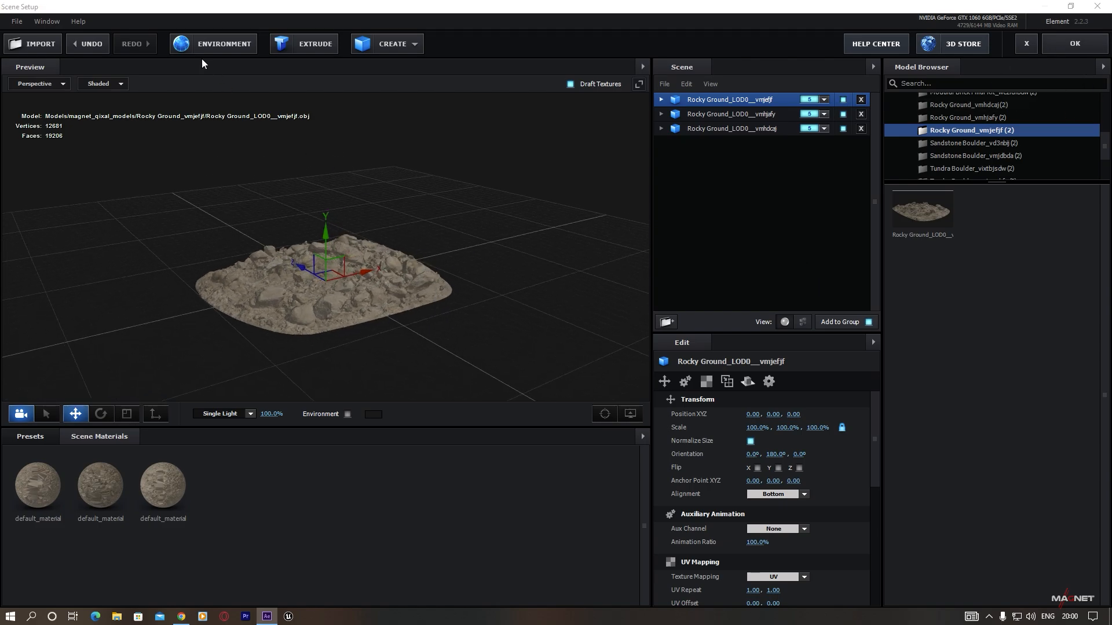
- Replace the scene's environment texture with Custom Layer 1, the kloppenheim_06_4k 2 layer
{"action": "left_click", "coordinate": [219, 43]}
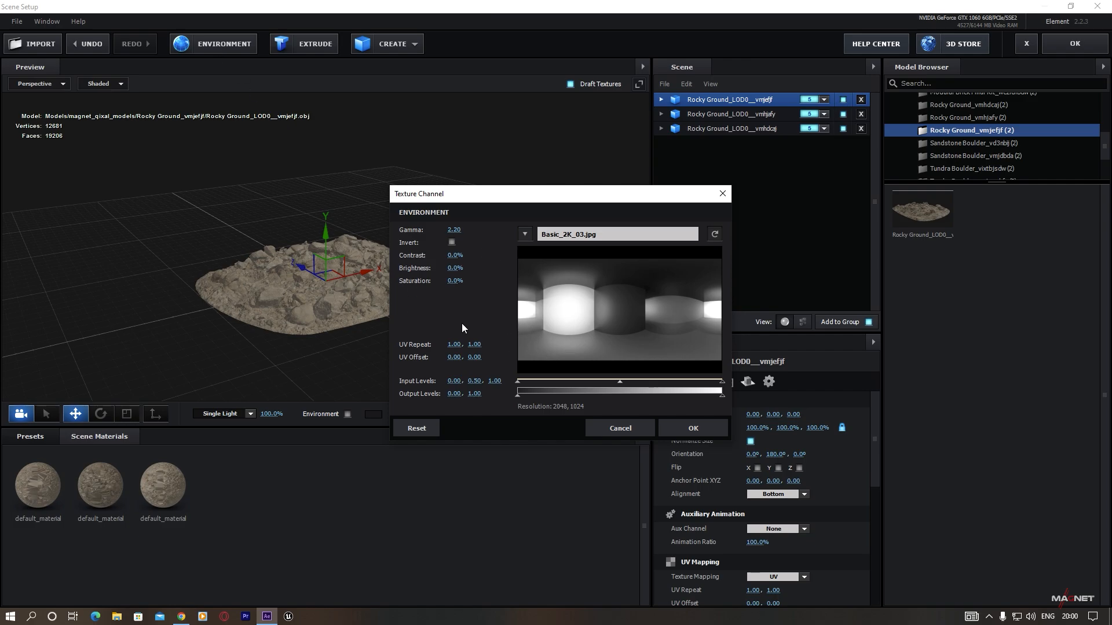
{"action": "left_click", "coordinate": [525, 235]}
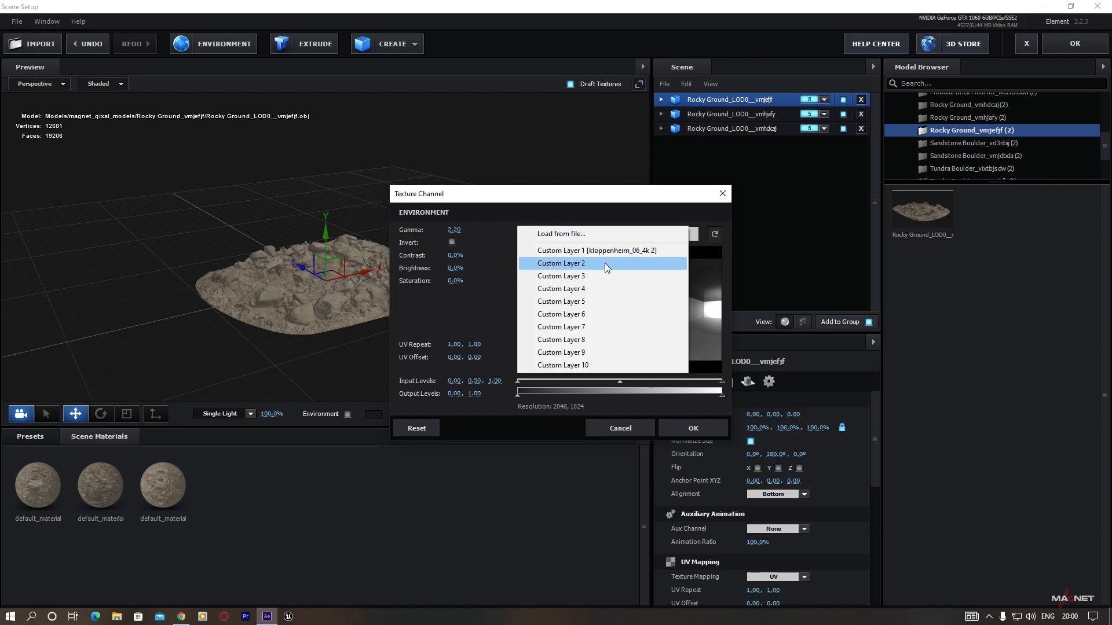
{"action": "left_click", "coordinate": [602, 253]}
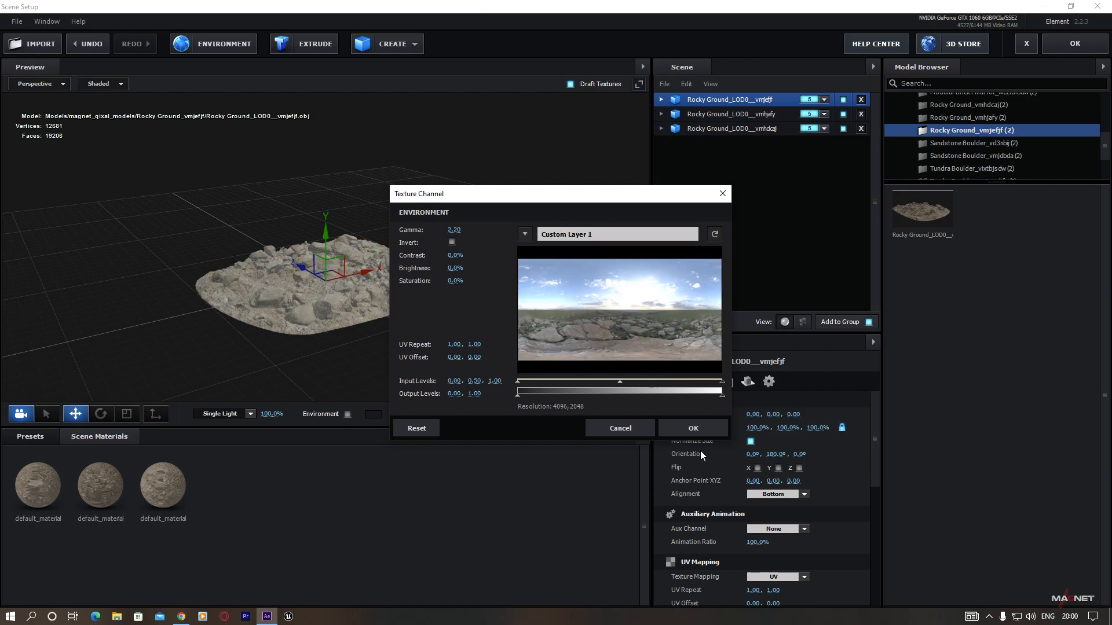
{"action": "left_click", "coordinate": [697, 428]}
{"action": "left_click_drag", "start_coordinate": [241, 307], "coordinate": [380, 324]}
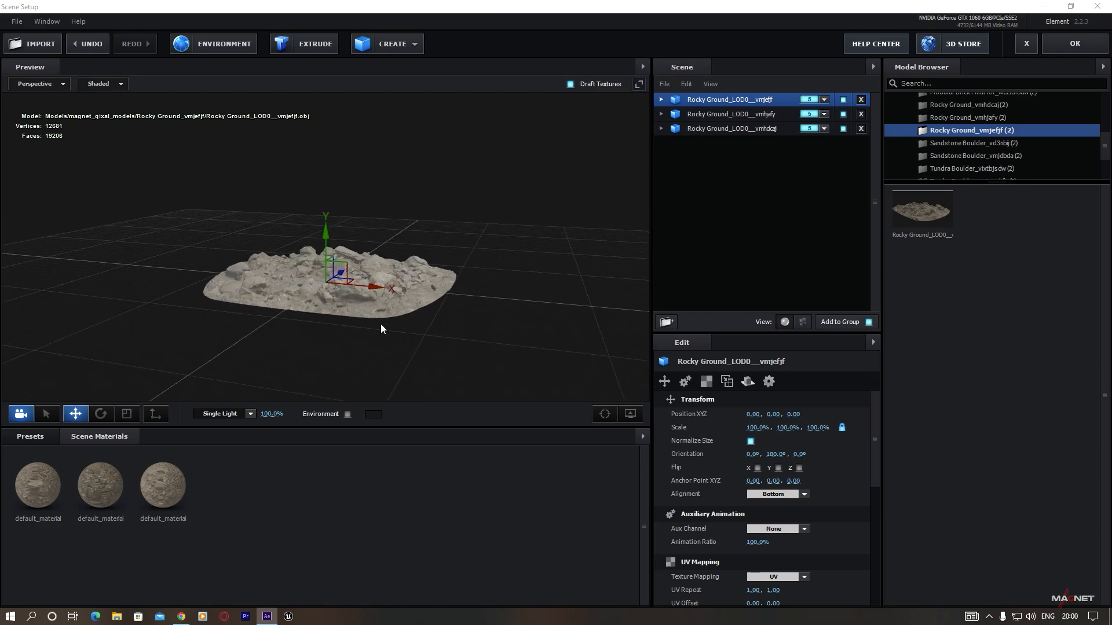
{"action": "left_click_drag", "start_coordinate": [412, 264], "coordinate": [468, 302]}
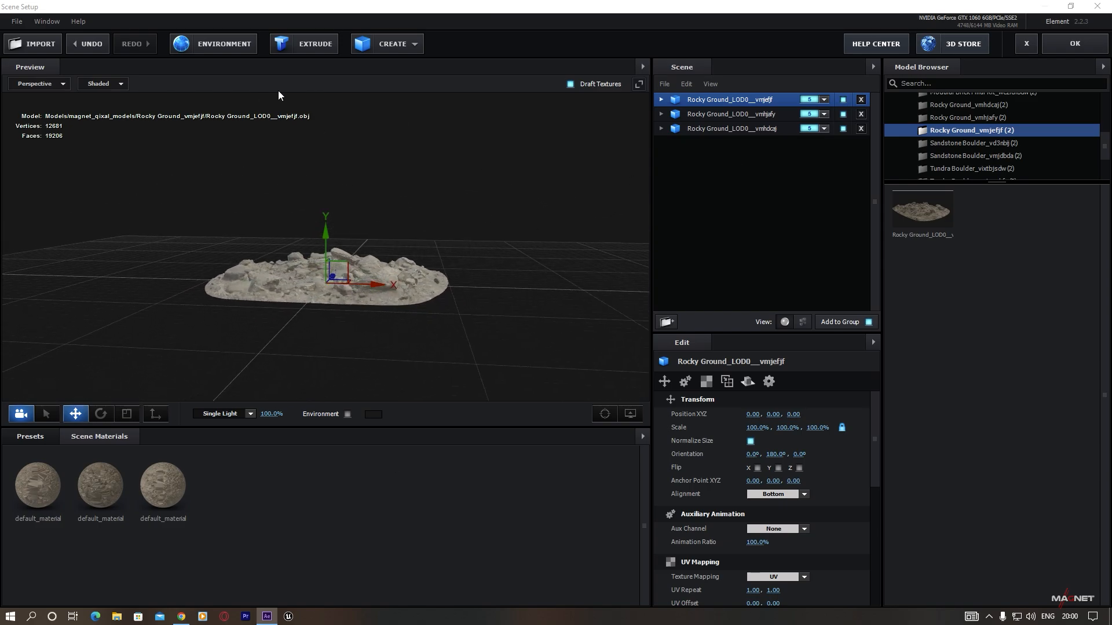
- Create a sphere model and place it in a new group folder
{"action": "left_click", "coordinate": [398, 44]}
{"action": "left_click", "coordinate": [394, 71]}
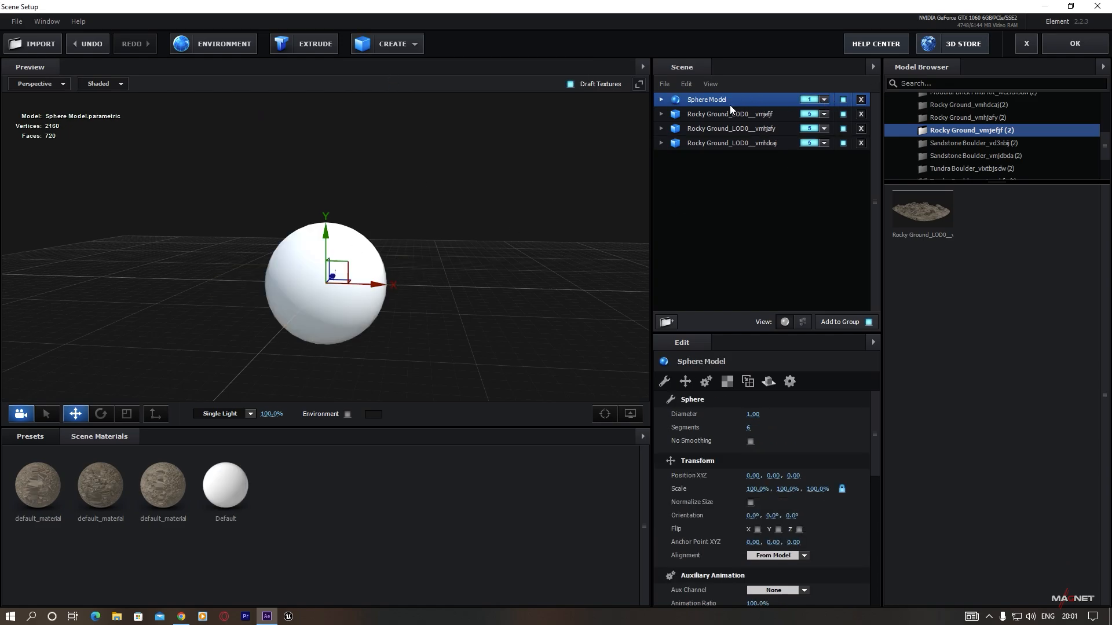
{"action": "left_click", "coordinate": [665, 321]}
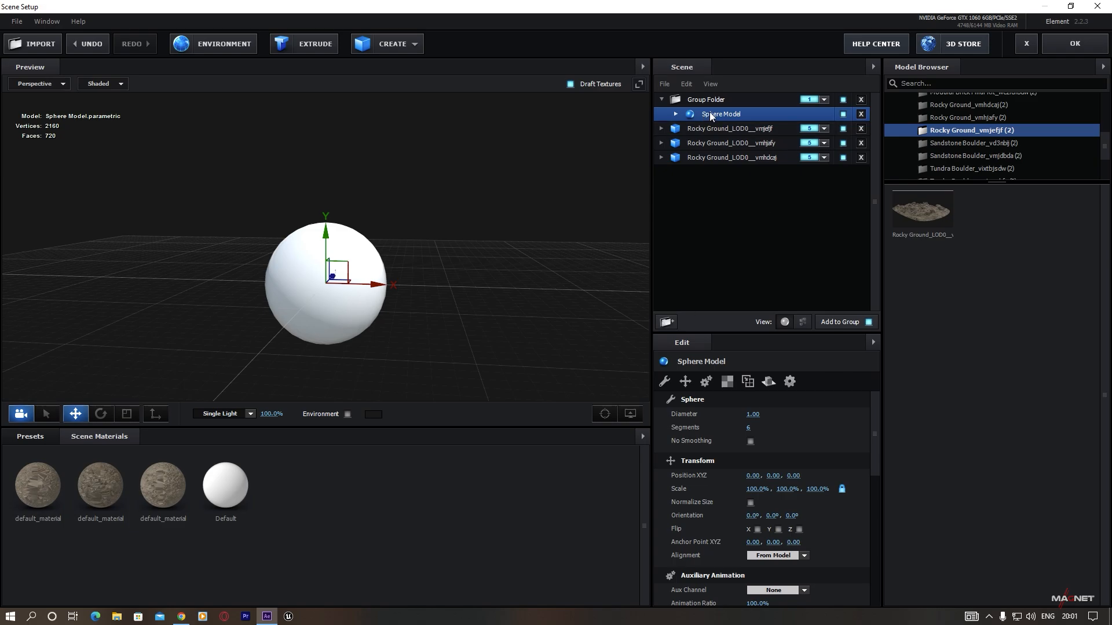
{"action": "left_click", "coordinate": [700, 99]}
{"action": "left_click", "coordinate": [736, 114]}
- Scale the sphere model uniformly to 10000%
{"action": "left_click", "coordinate": [755, 490]}
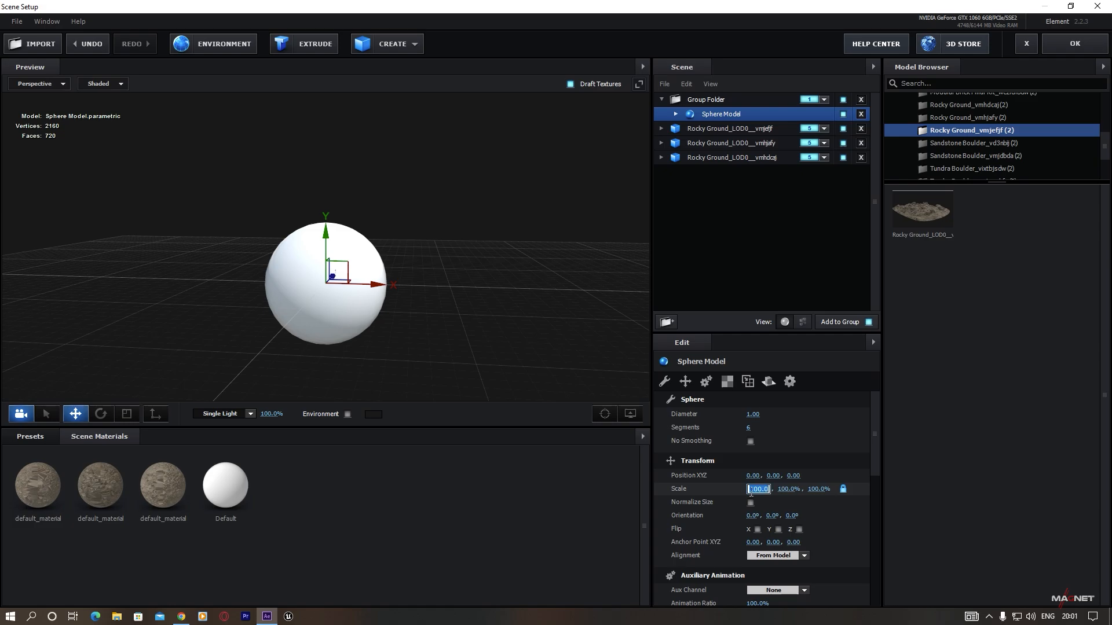
{"action": "type", "text": "10000"}
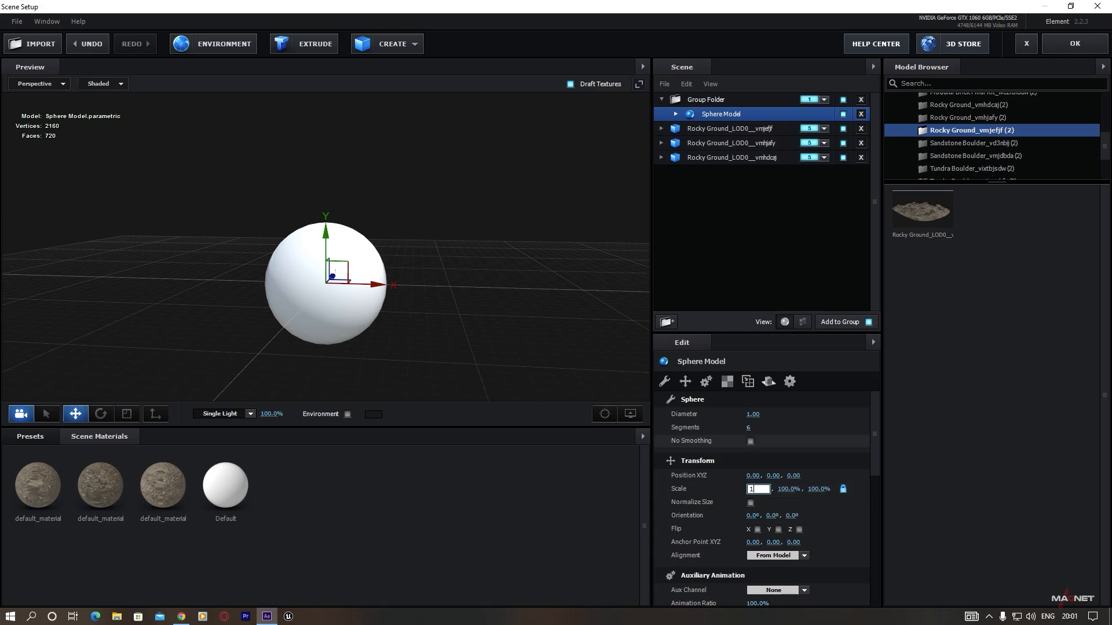
{"action": "key", "text": "Return"}
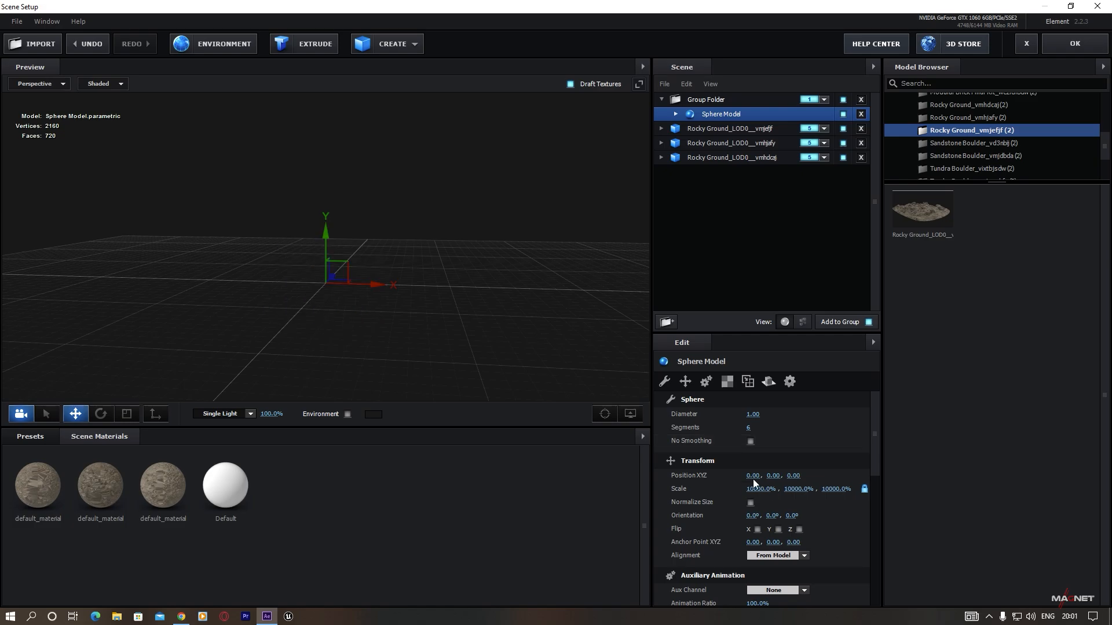
{"action": "left_click_drag", "start_coordinate": [362, 354], "coordinate": [373, 350]}
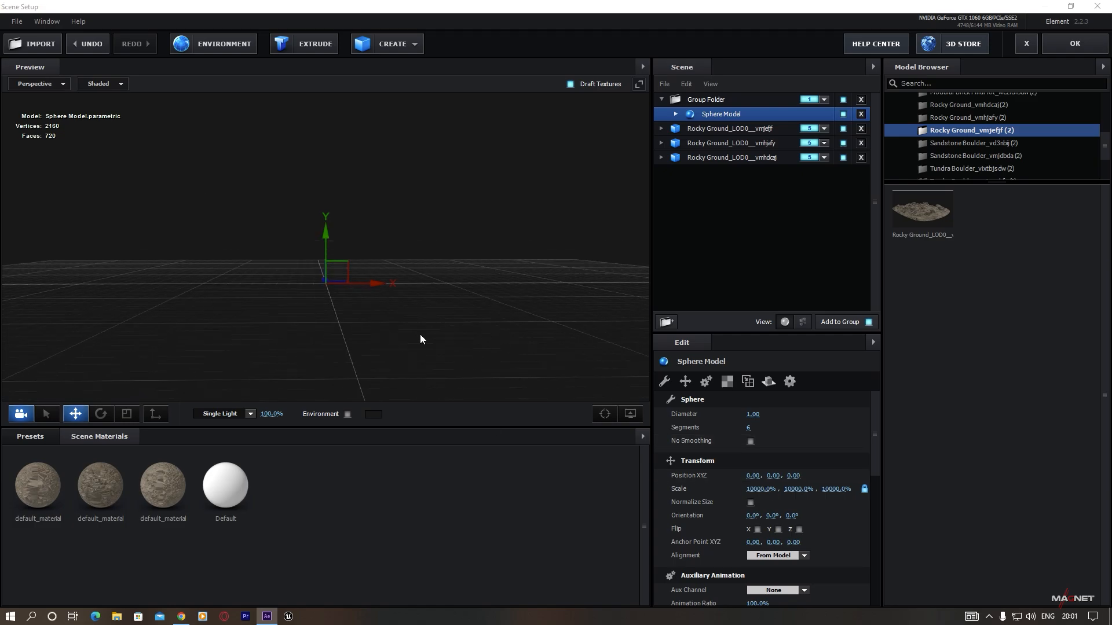
{"action": "left_click_drag", "start_coordinate": [449, 327], "coordinate": [440, 332]}
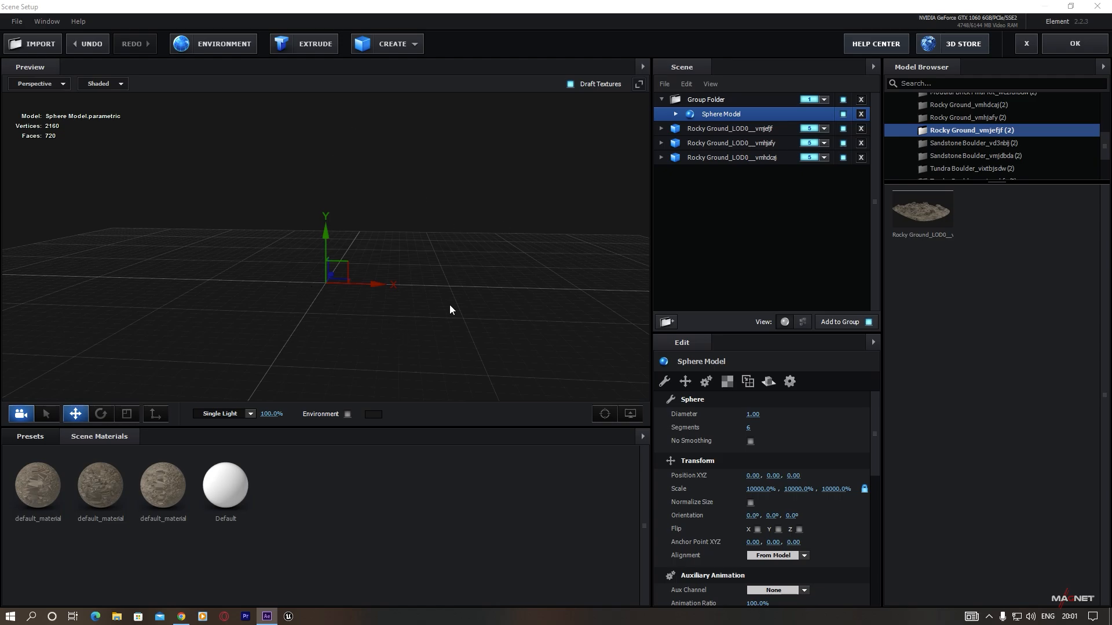
- Enable Draw Backfaces in the advanced settings of the sphere's Default material
{"action": "left_click", "coordinate": [676, 114]}
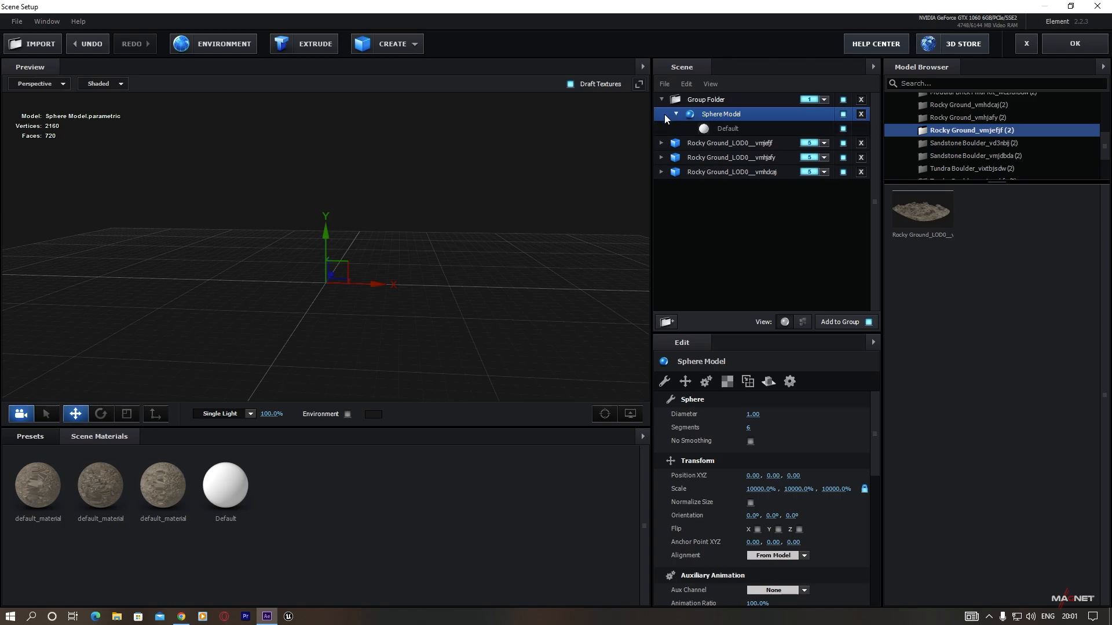
{"action": "left_click", "coordinate": [728, 128]}
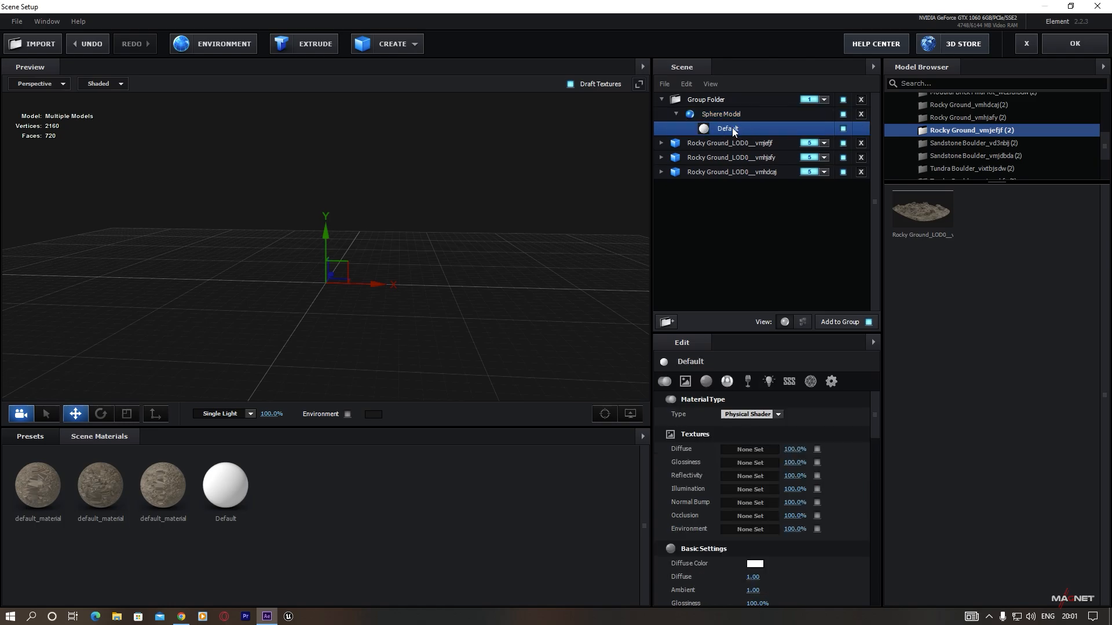
{"action": "left_click", "coordinate": [832, 381]}
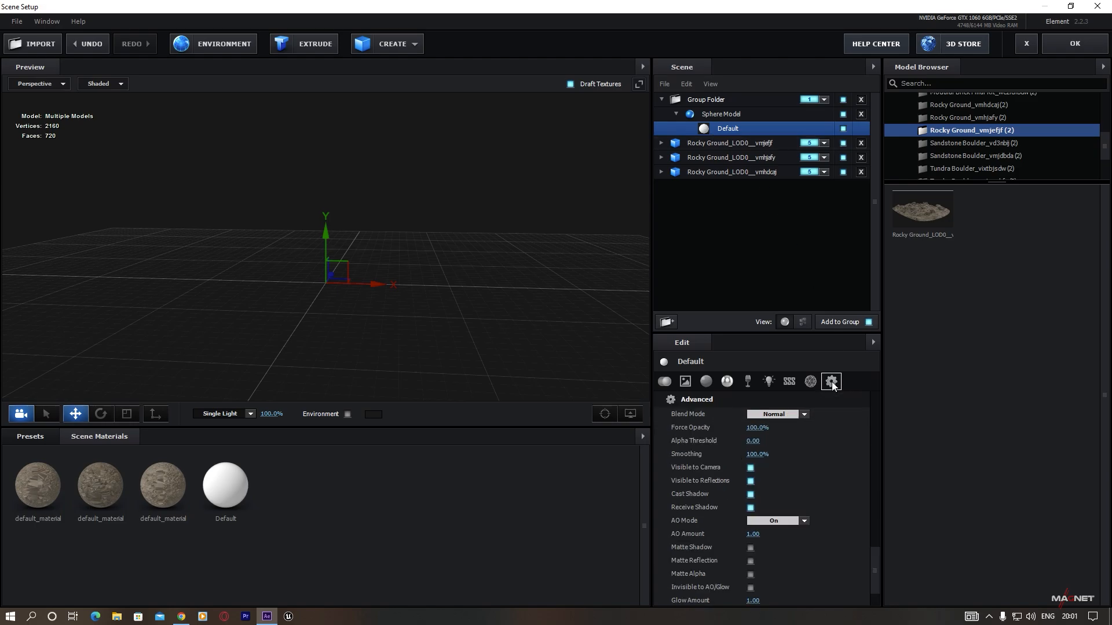
{"action": "left_click_drag", "start_coordinate": [875, 561], "coordinate": [874, 589]}
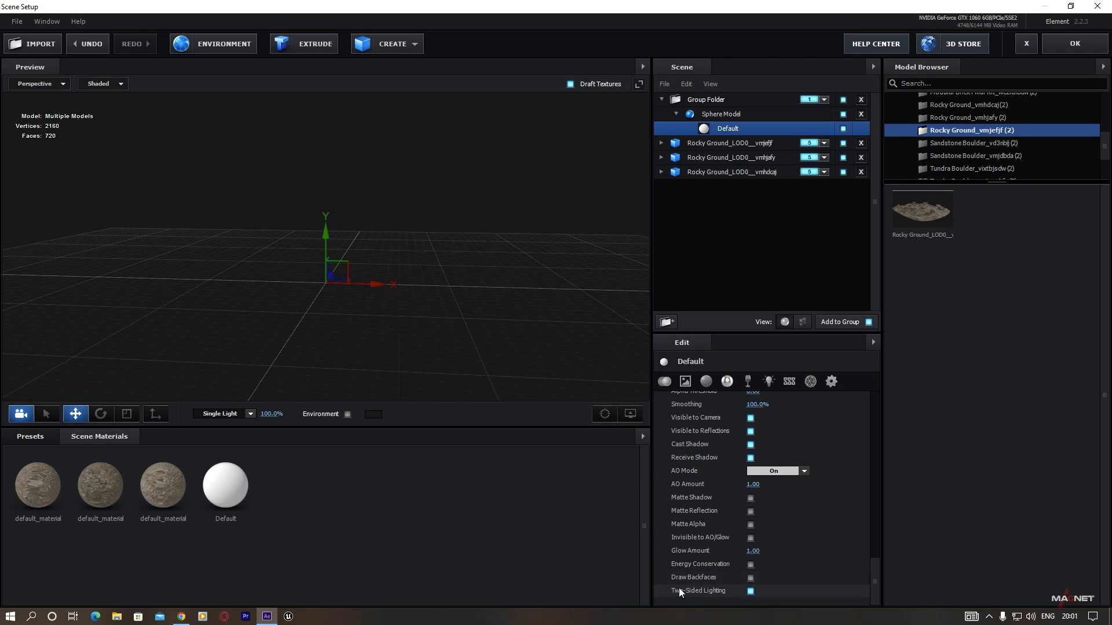
{"action": "left_click", "coordinate": [750, 578]}
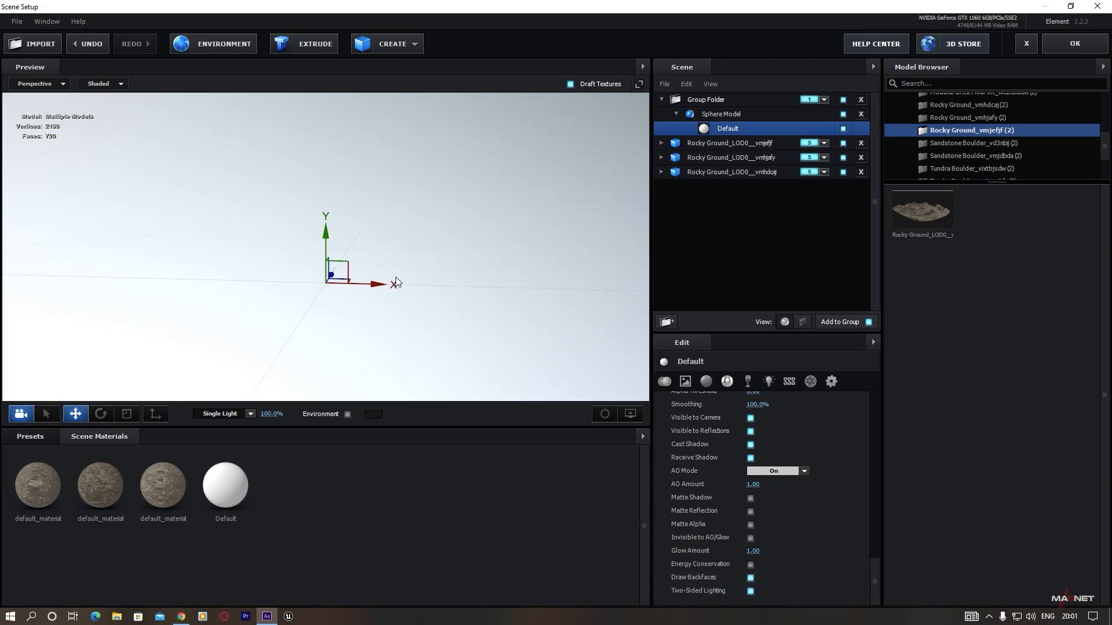
- Load Custom Layer 1, the kloppenheim_06_4k 2 layer, as the Diffuse texture of the sphere's Default material
{"action": "mouse_move", "coordinate": [395, 277]}
{"action": "left_mouse_down"}
{"action": "mouse_move", "coordinate": [531, 308]}
{"action": "mouse_move", "coordinate": [500, 301]}
{"action": "left_mouse_up"}
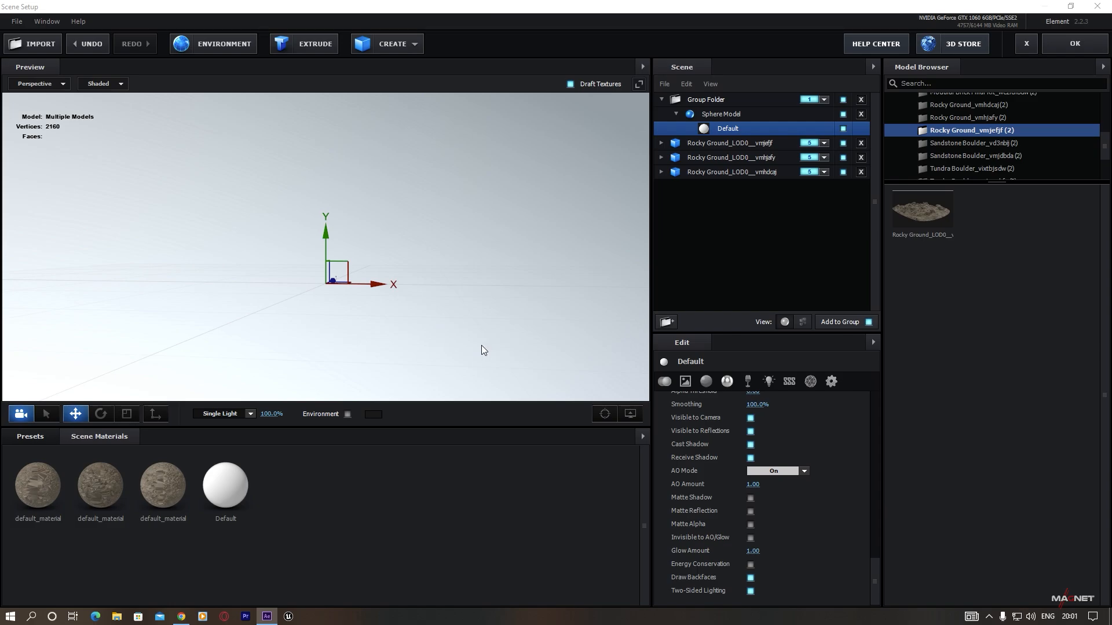
{"action": "left_click_drag", "start_coordinate": [872, 565], "coordinate": [870, 384]}
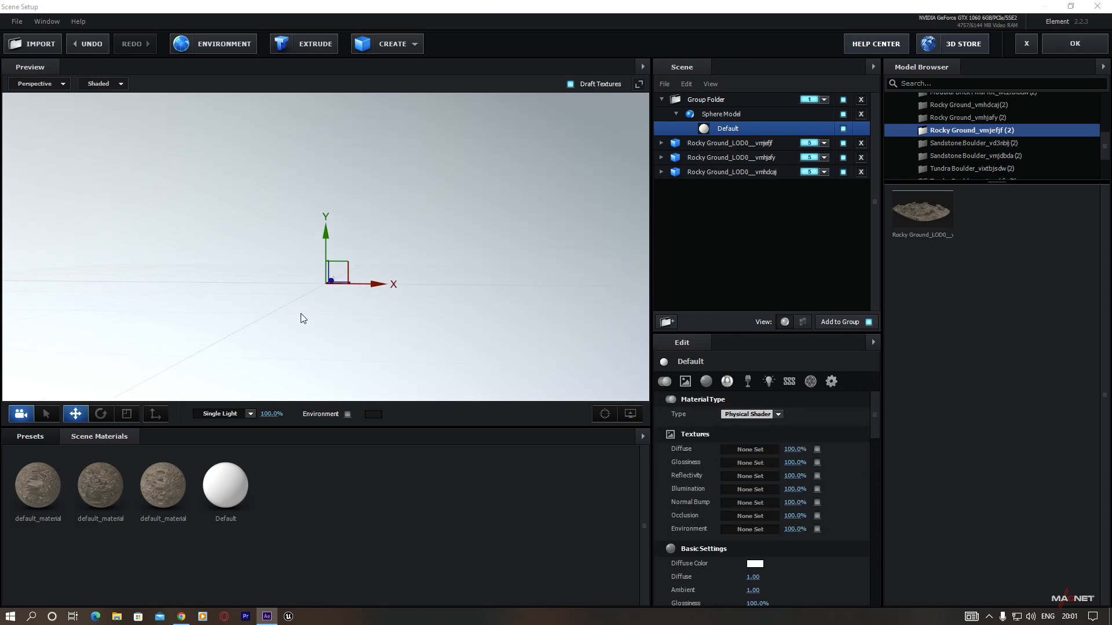
{"action": "left_click_drag", "start_coordinate": [302, 318], "coordinate": [478, 360]}
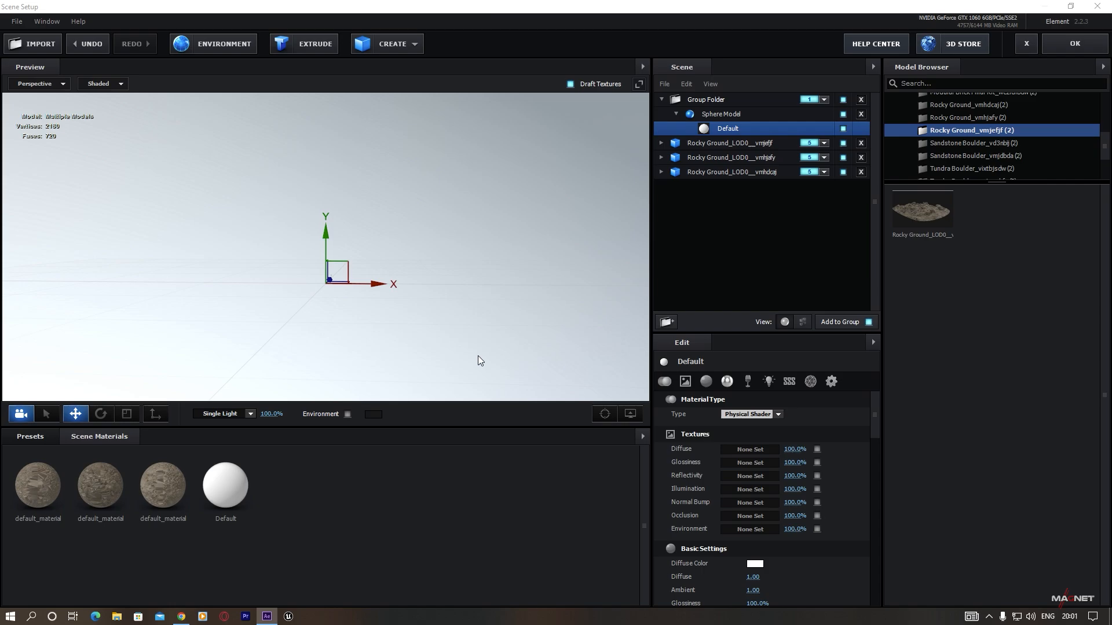
{"action": "left_click", "coordinate": [745, 449]}
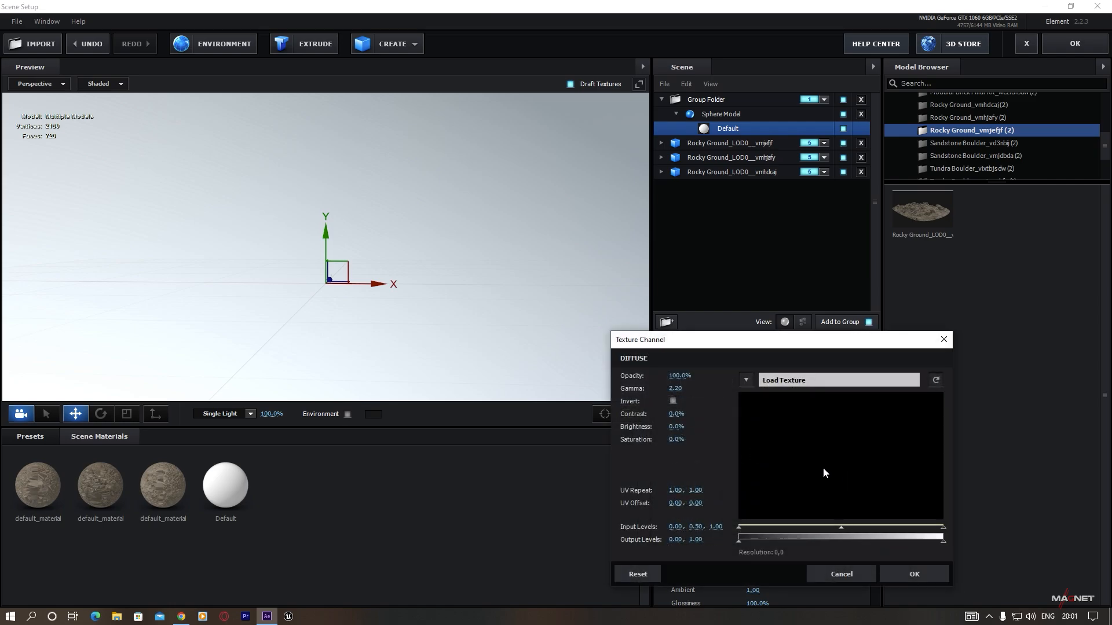
{"action": "left_click", "coordinate": [745, 381]}
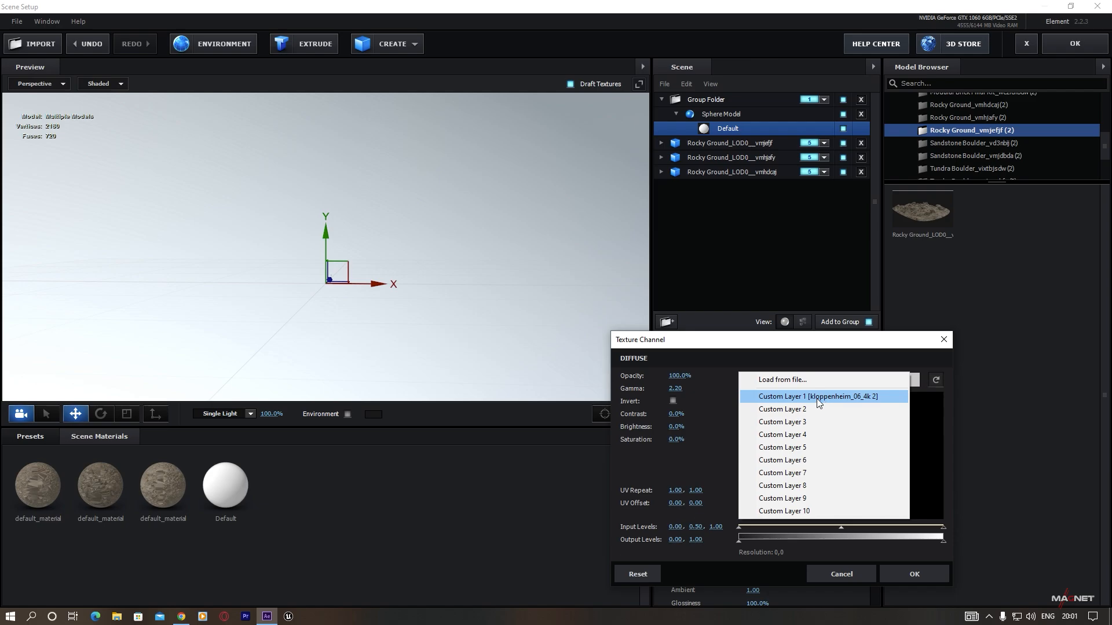
{"action": "left_click", "coordinate": [817, 399]}
{"action": "left_click", "coordinate": [919, 569]}
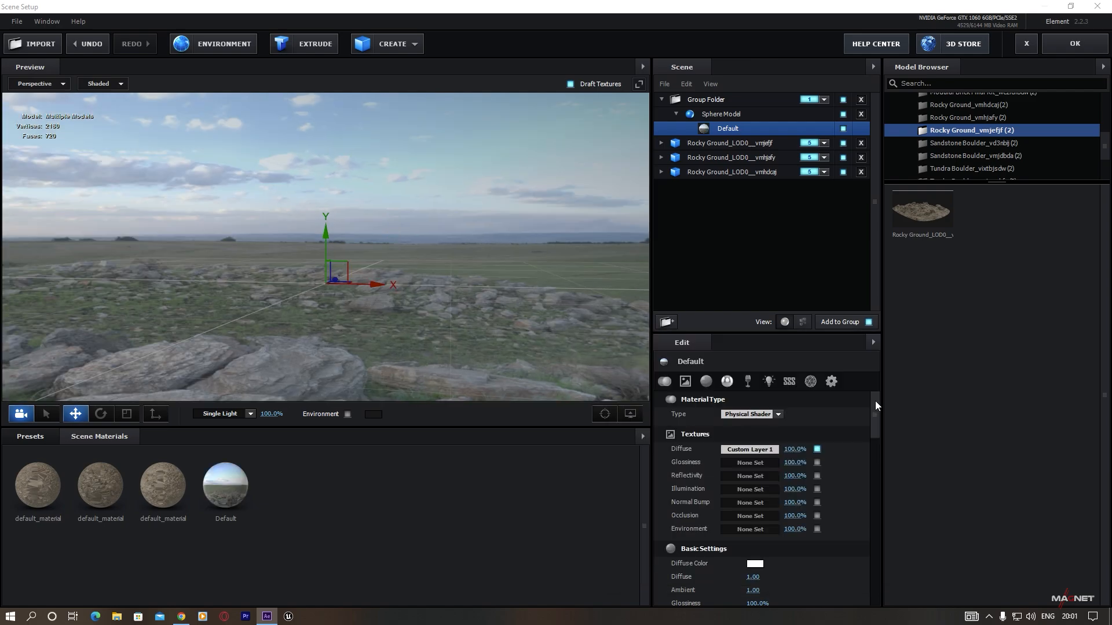
- Set Diffuse, Ambient, Glossiness, Specular Multiplier and Environment Multiplier to 0 in the basic settings of the sphere's Default material
{"action": "left_click_drag", "start_coordinate": [876, 405], "coordinate": [875, 427]}
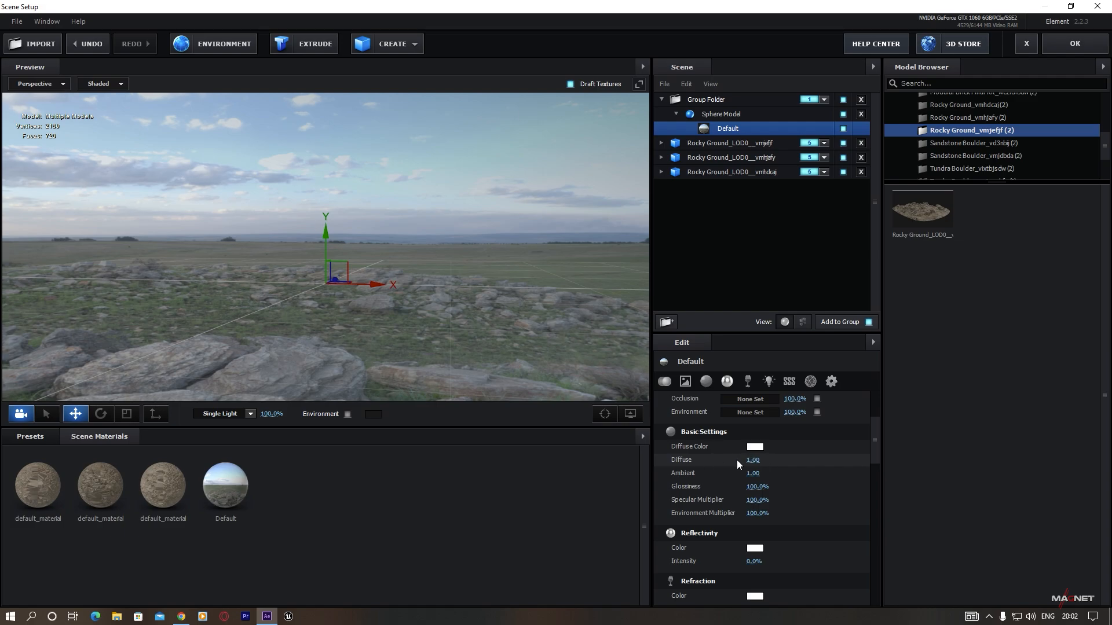
{"action": "left_click_drag", "start_coordinate": [752, 461], "coordinate": [523, 467]}
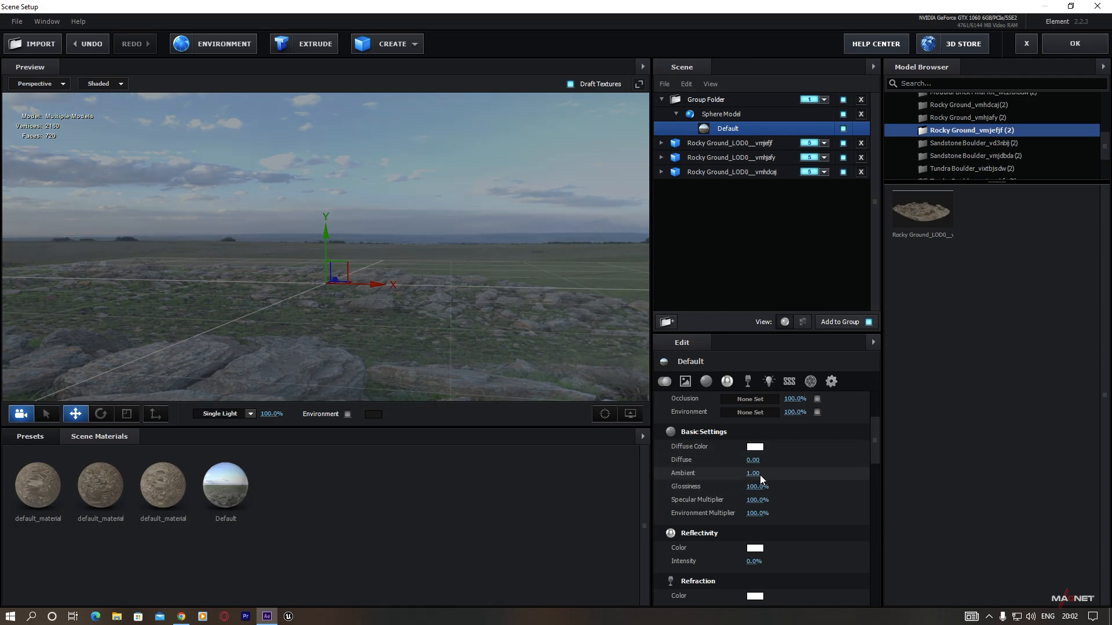
{"action": "left_click_drag", "start_coordinate": [754, 474], "coordinate": [541, 484]}
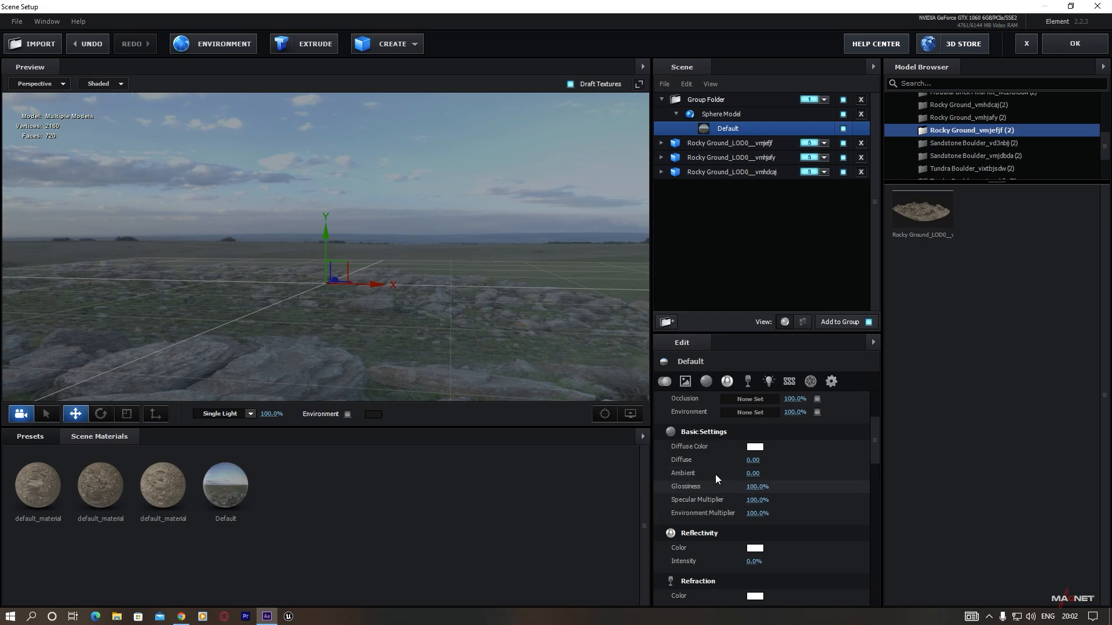
{"action": "left_click_drag", "start_coordinate": [757, 487], "coordinate": [608, 486]}
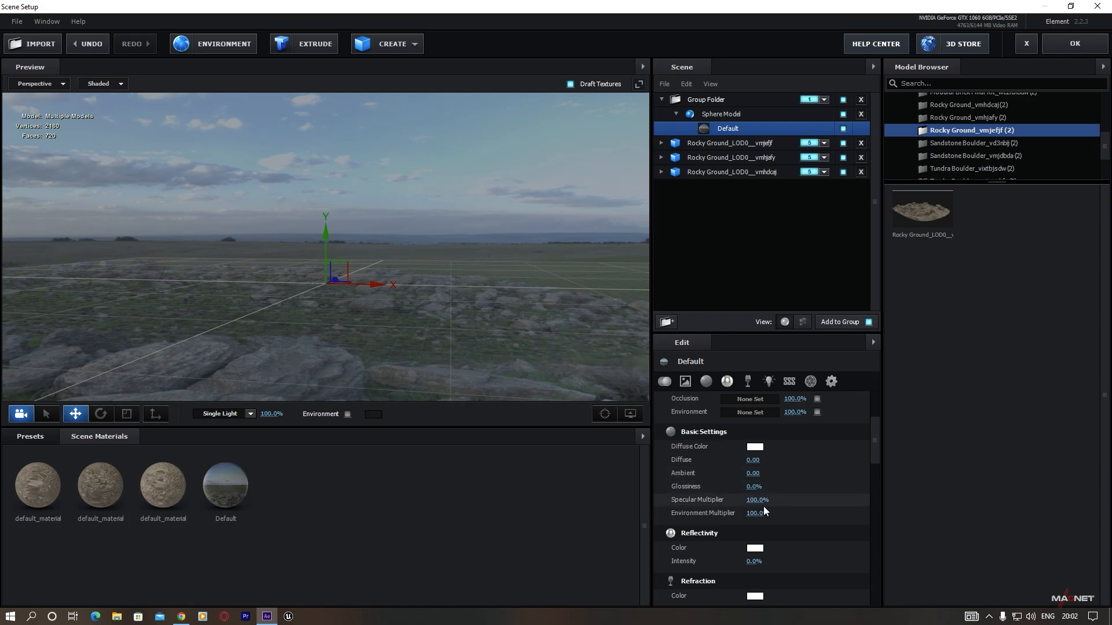
{"action": "left_click_drag", "start_coordinate": [757, 500], "coordinate": [516, 513]}
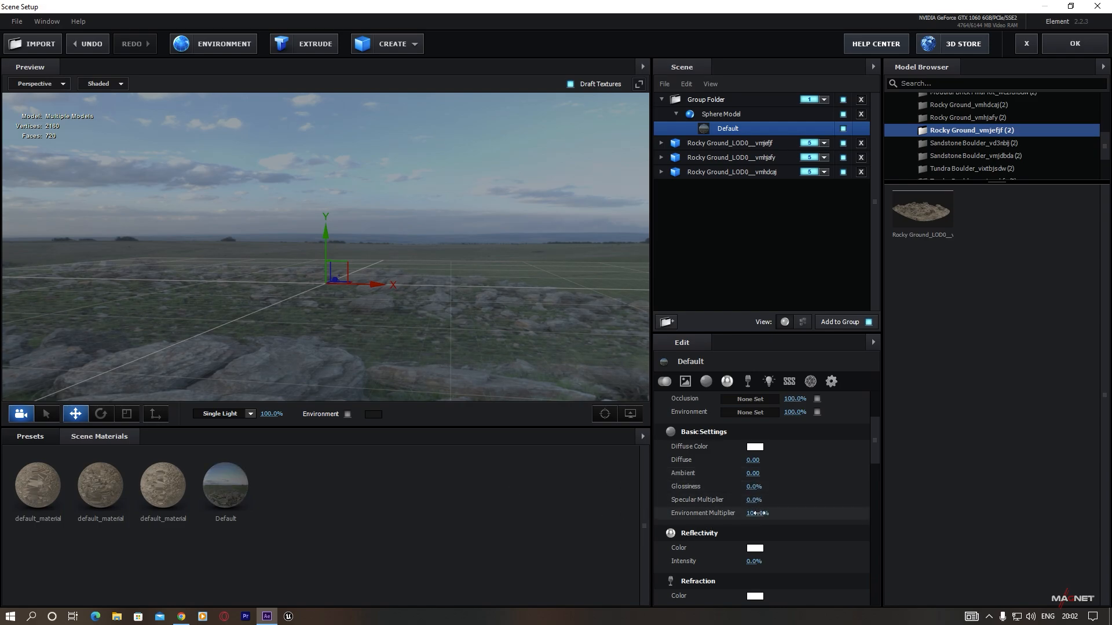
{"action": "left_click_drag", "start_coordinate": [757, 514], "coordinate": [542, 526]}
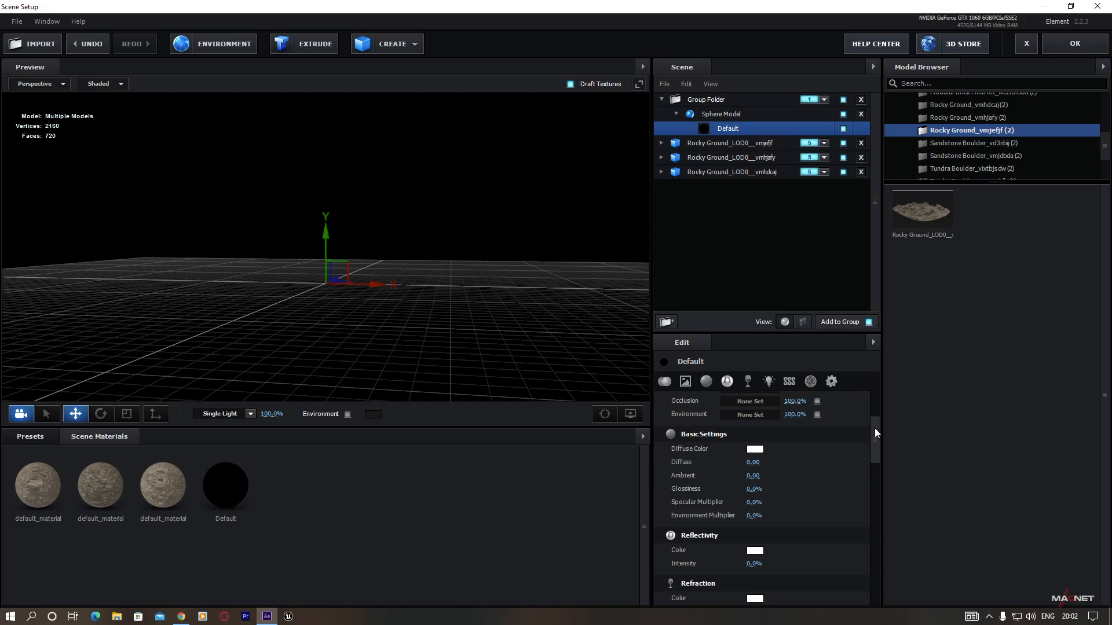
- Set the Reflectivity and Refraction colors of the sphere's Default material to black (000000)
{"action": "left_click_drag", "start_coordinate": [874, 429], "coordinate": [874, 446]}
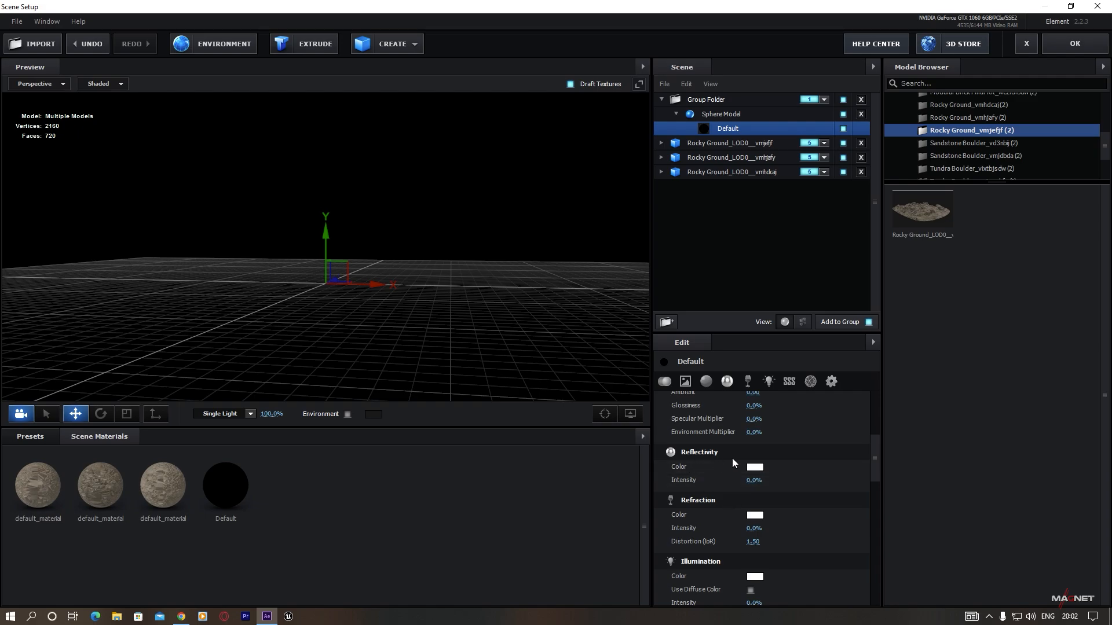
{"action": "left_click", "coordinate": [755, 466]}
{"action": "left_click_drag", "start_coordinate": [706, 490], "coordinate": [652, 601]}
{"action": "left_click", "coordinate": [848, 550]}
{"action": "left_click", "coordinate": [756, 515]}
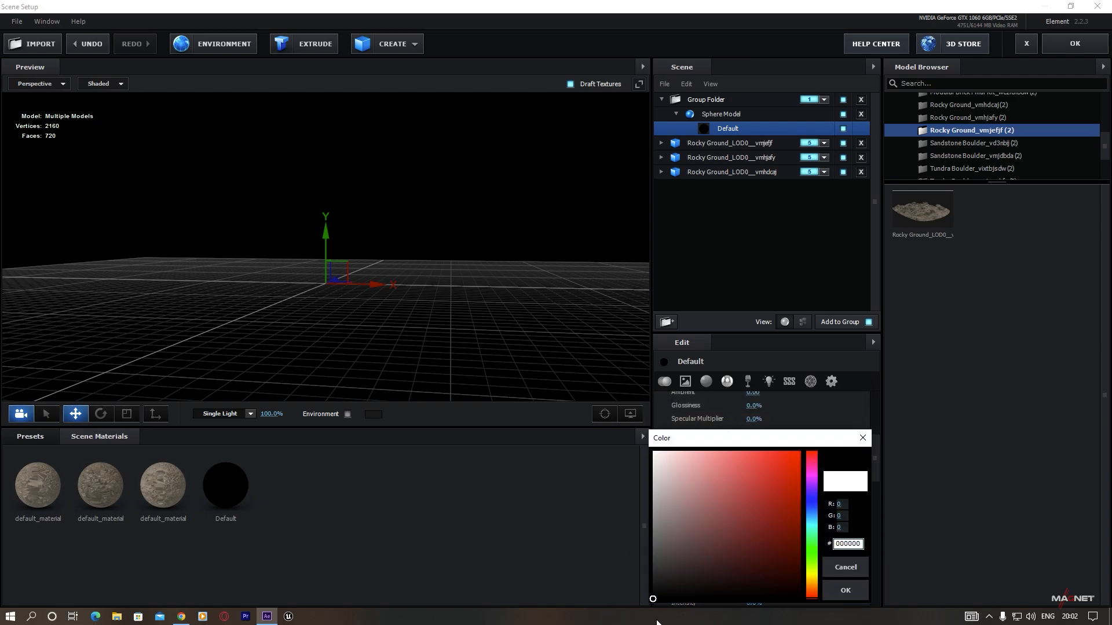
{"action": "left_click", "coordinate": [842, 585]}
- Enable Use Diffuse Color in the sphere material's Illumination settings and set the illumination intensity to 50%
{"action": "left_click_drag", "start_coordinate": [873, 458], "coordinate": [873, 478]}
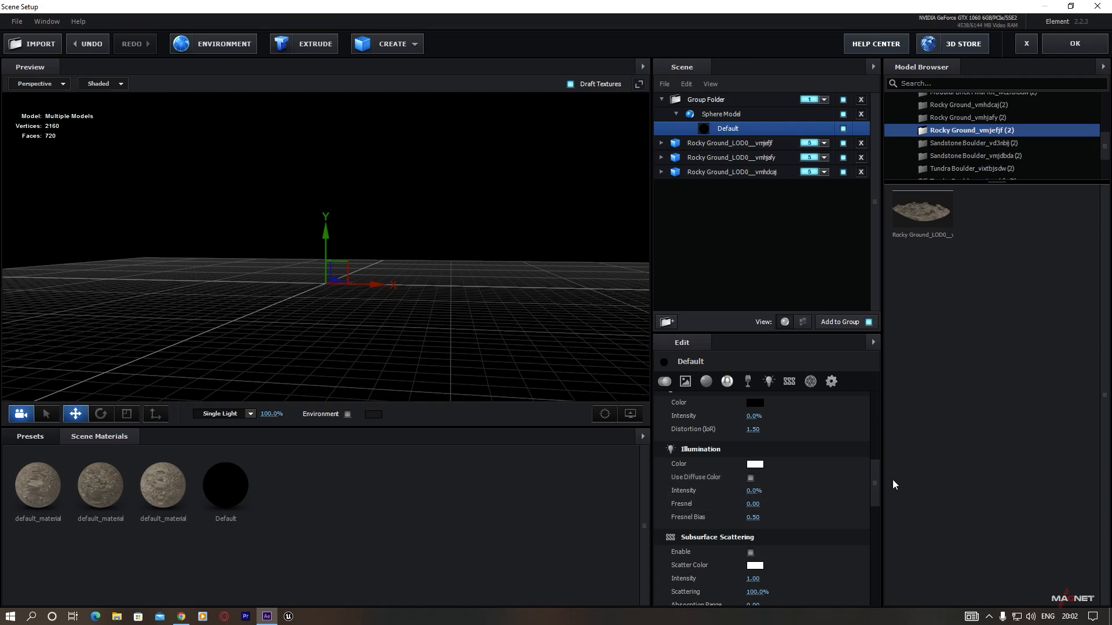
{"action": "left_click", "coordinate": [750, 478]}
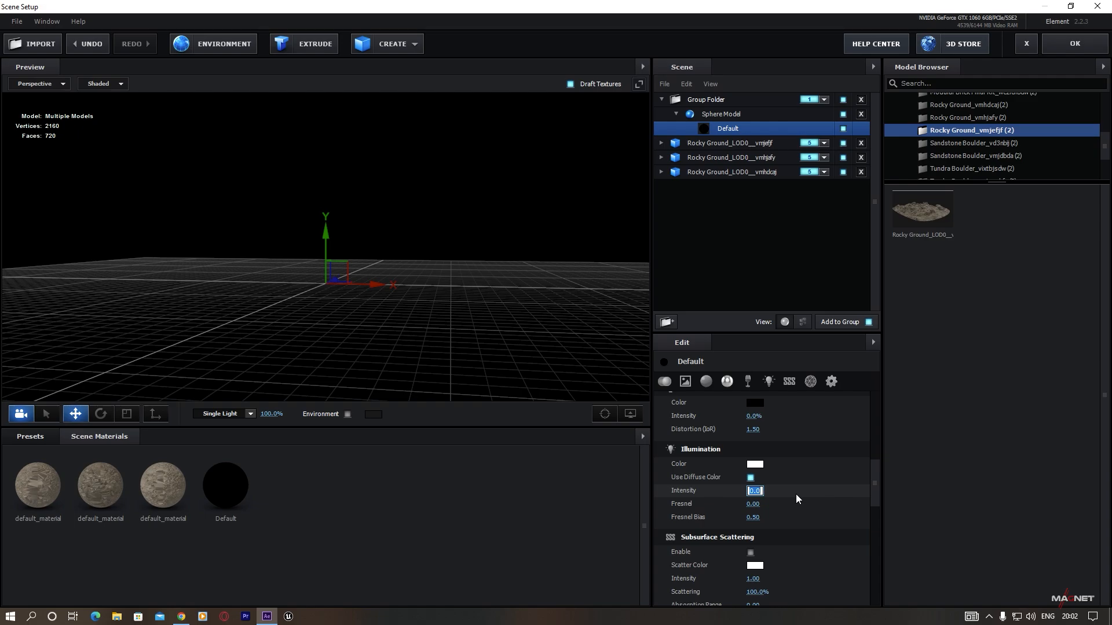
{"action": "type", "text": "50"}
{"action": "key", "text": "Return"}
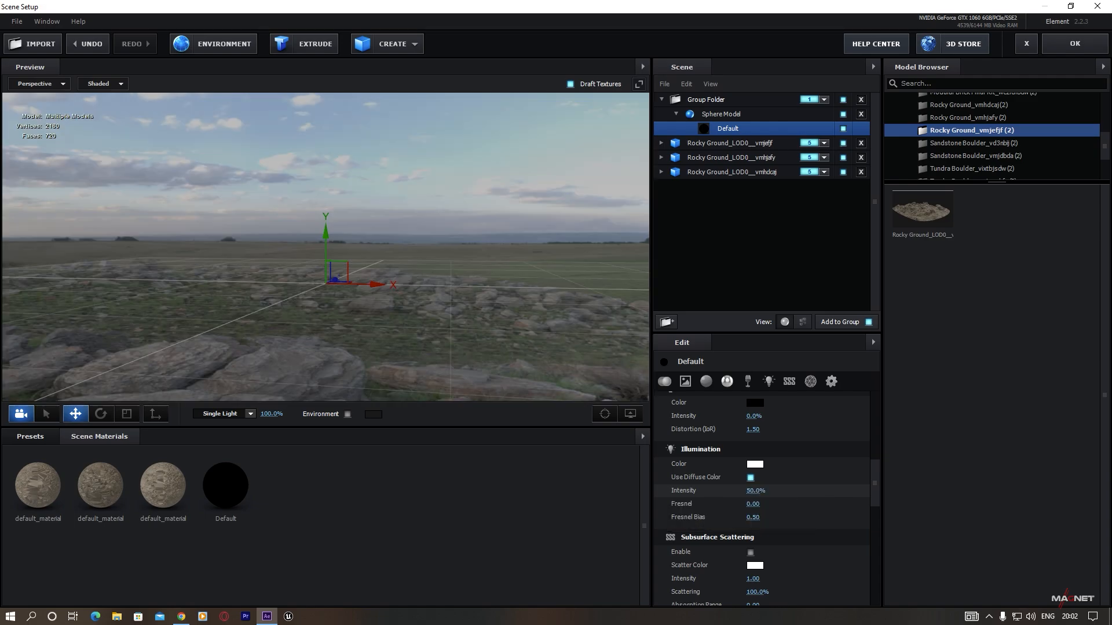
- Assign the group folder containing the sphere model to group 4
{"action": "left_click_drag", "start_coordinate": [408, 330], "coordinate": [472, 336]}
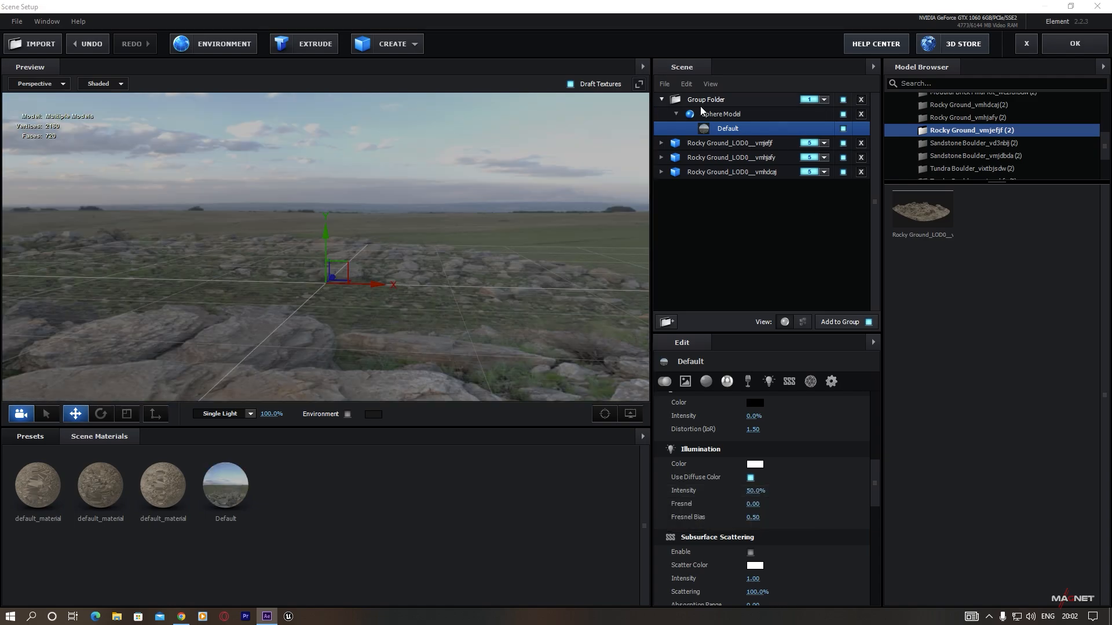
{"action": "left_click", "coordinate": [712, 102]}
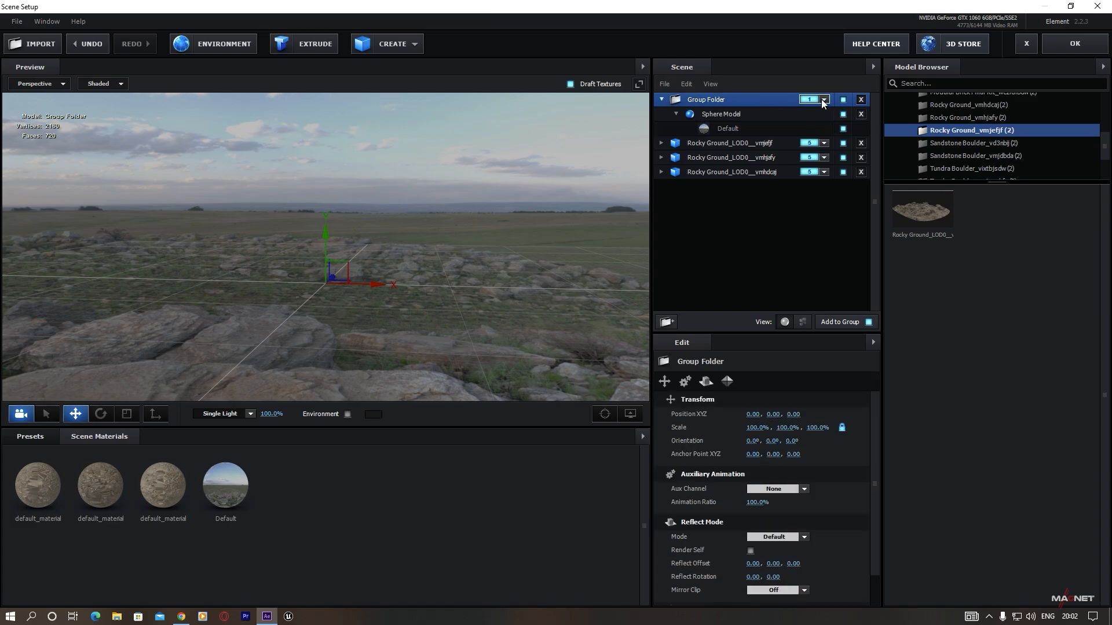
{"action": "left_click", "coordinate": [822, 99]}
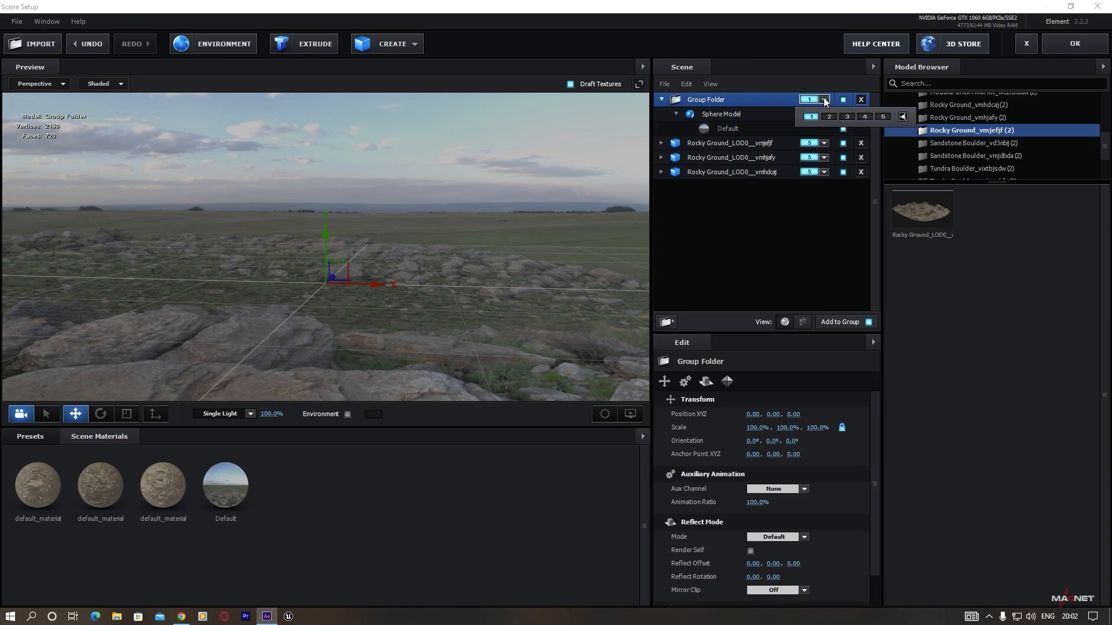
{"action": "left_click", "coordinate": [866, 117]}
- Add the ocean_0 model from the Ocean model folder to the scene
{"action": "left_click_drag", "start_coordinate": [300, 285], "coordinate": [552, 238]}
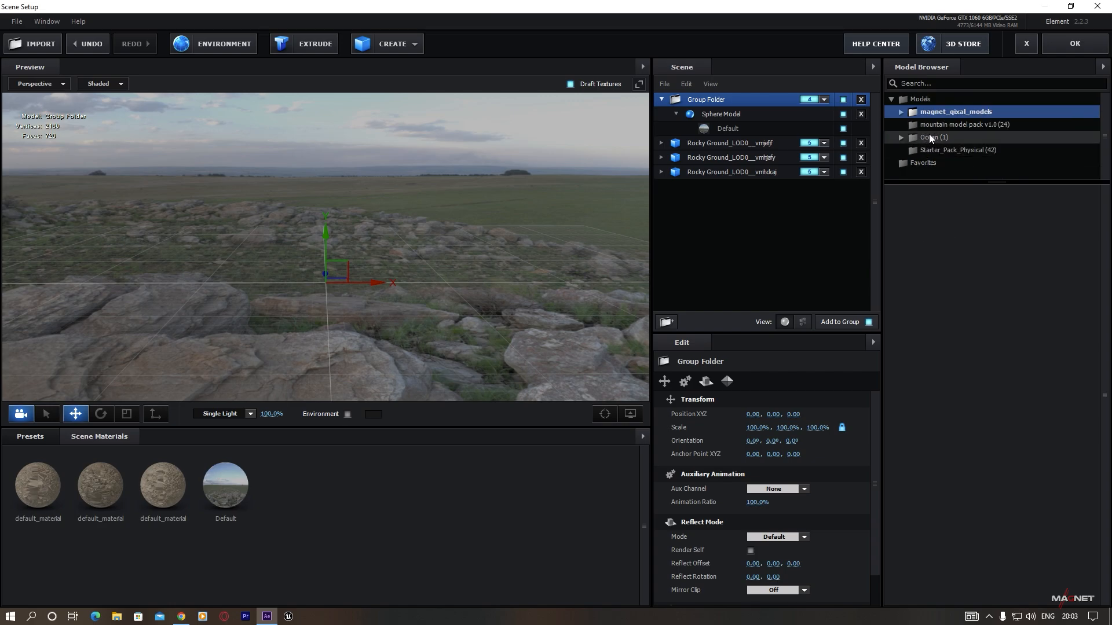
{"action": "double_click", "coordinate": [930, 137]}
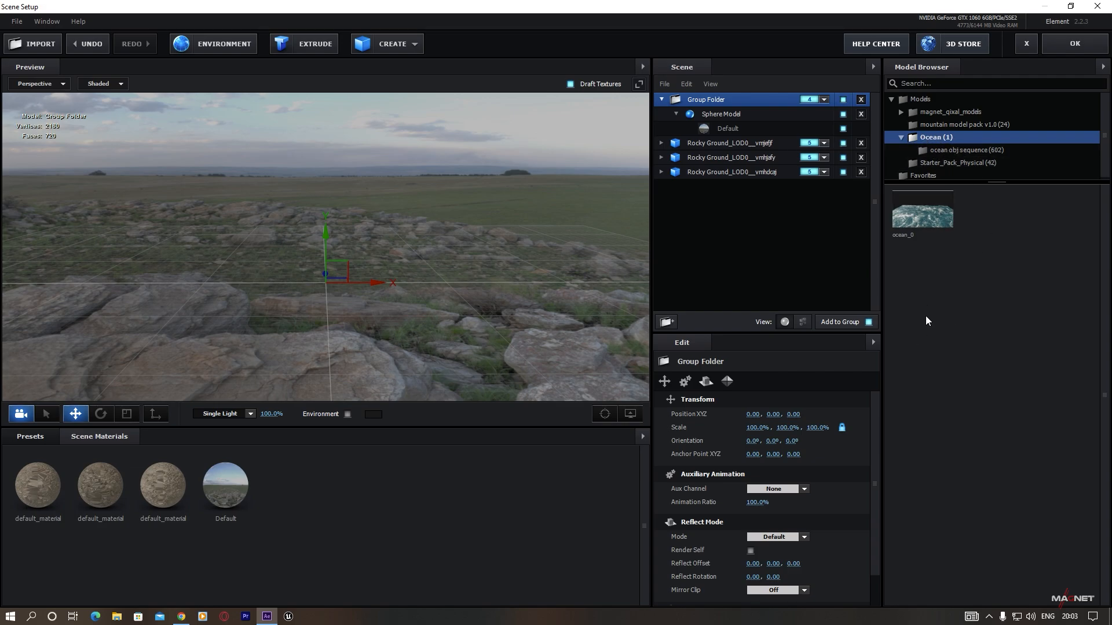
{"action": "left_click", "coordinate": [924, 216]}
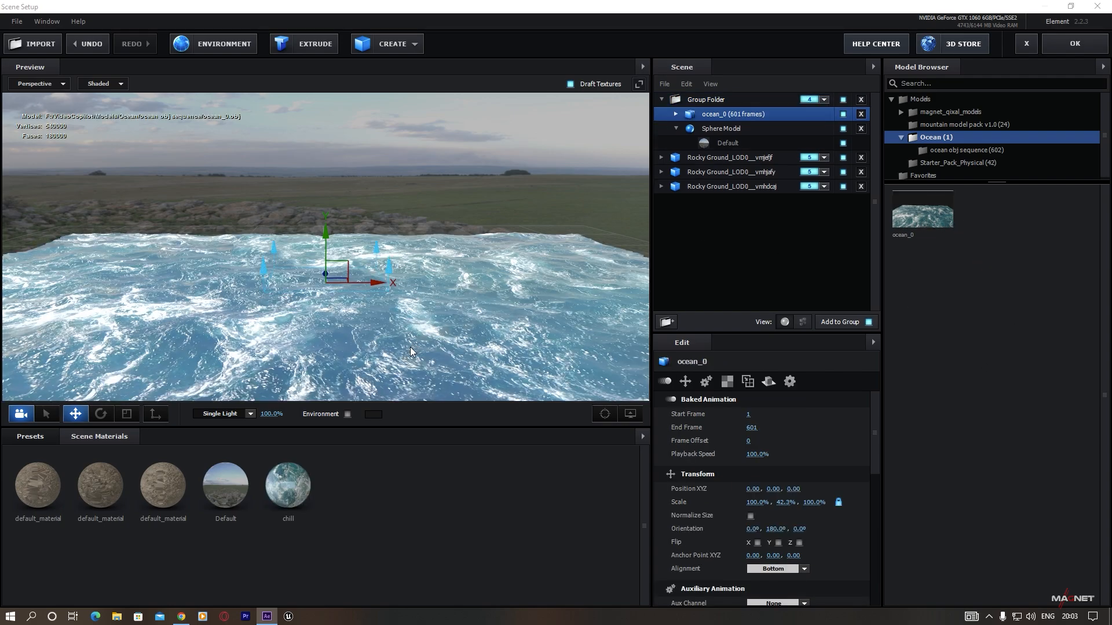
- Move the ocean_0 model out of the group folder and assign it to group 3
{"action": "left_click_drag", "start_coordinate": [424, 374], "coordinate": [435, 338]}
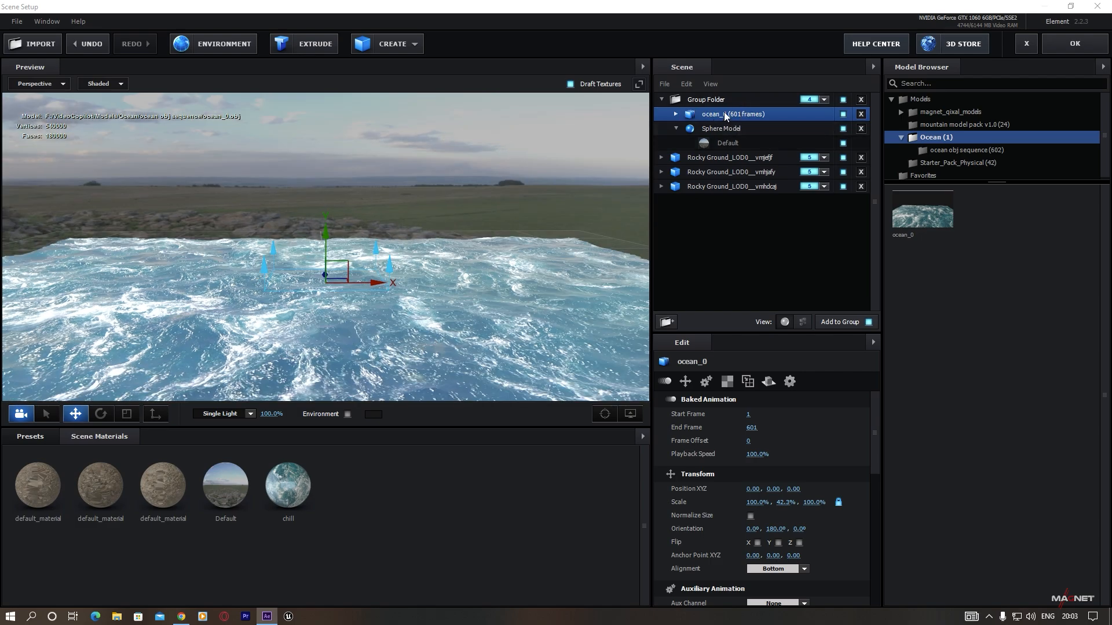
{"action": "left_click_drag", "start_coordinate": [725, 116], "coordinate": [711, 254]}
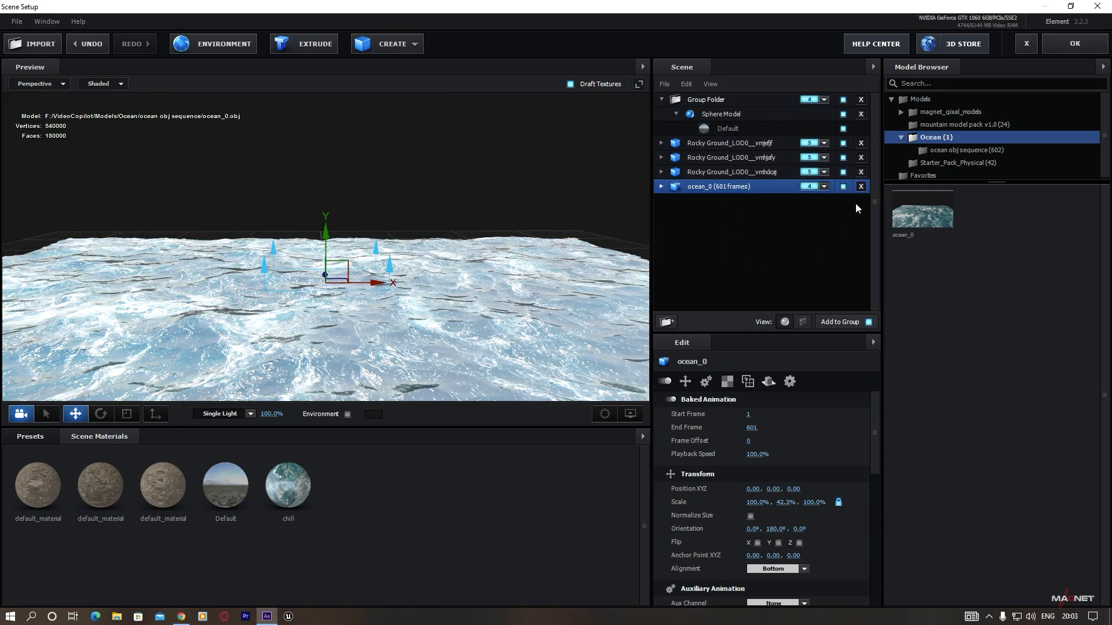
{"action": "left_click", "coordinate": [824, 186]}
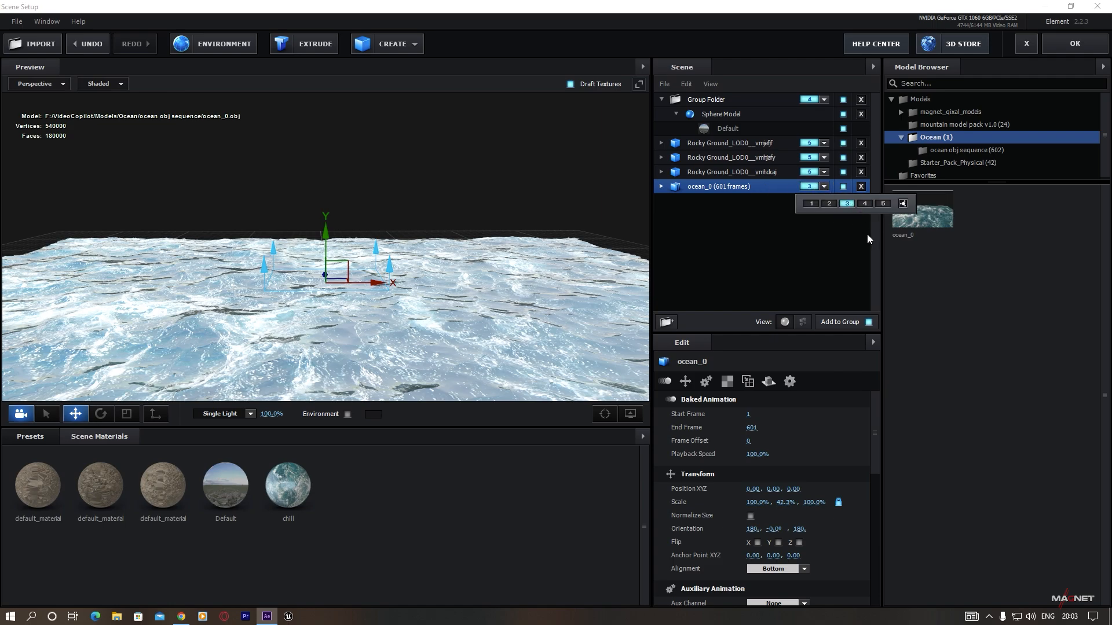
- Copy the sea_water_foam Diffuse texture of the ocean's chill material into its Normal Bump channel
{"action": "left_click_drag", "start_coordinate": [424, 342], "coordinate": [420, 324]}
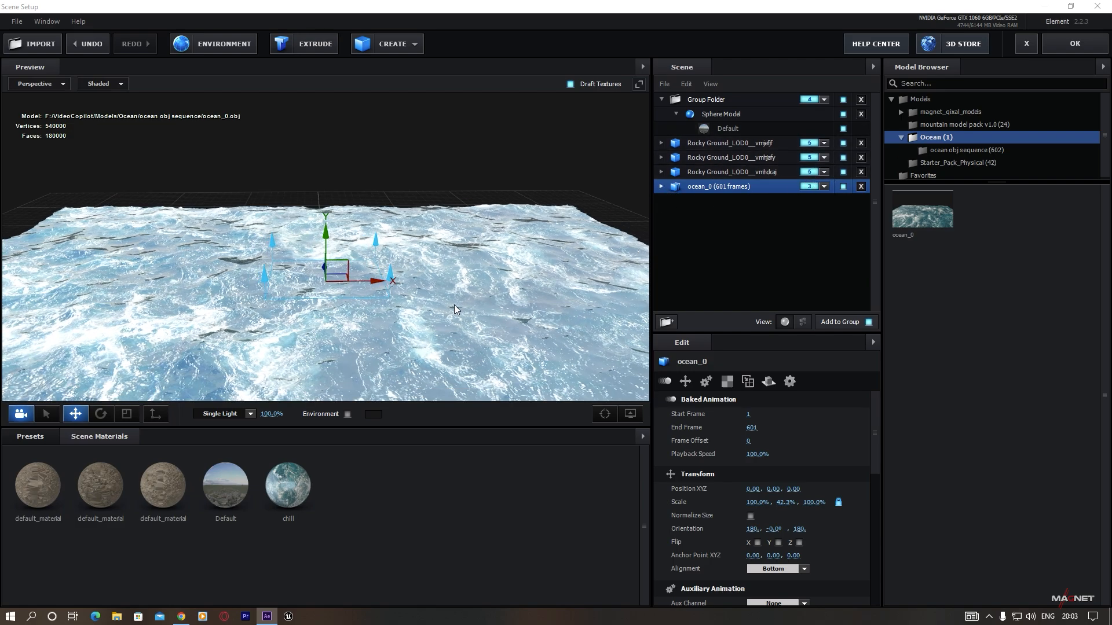
{"action": "scroll", "coordinate": [426, 336], "scroll_direction": "down", "scroll_amount": 3}
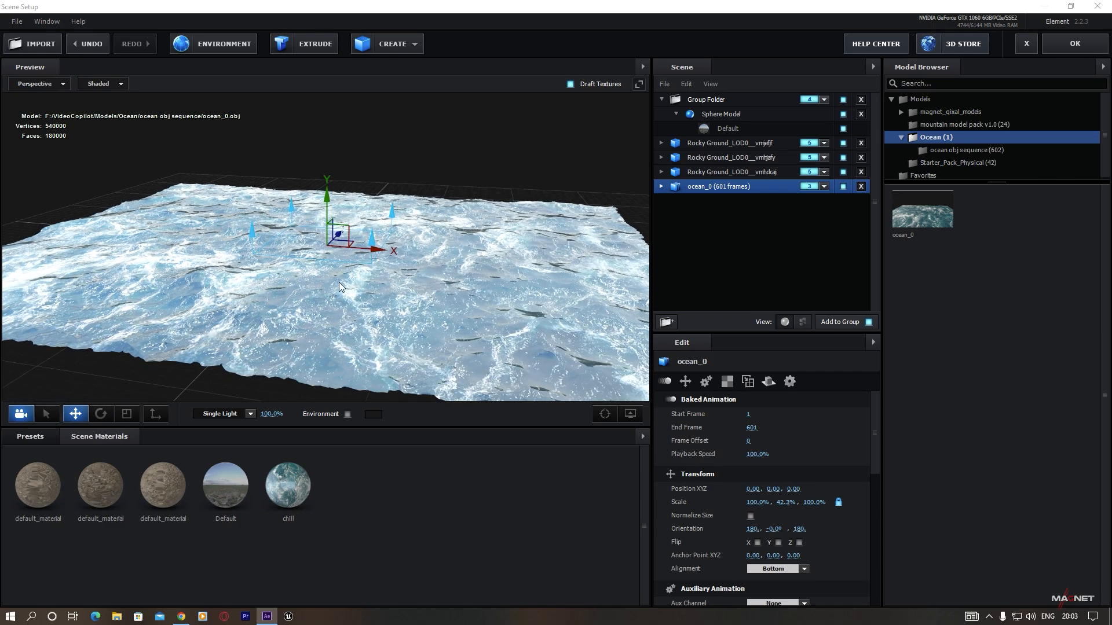
{"action": "left_click_drag", "start_coordinate": [339, 282], "coordinate": [347, 285]}
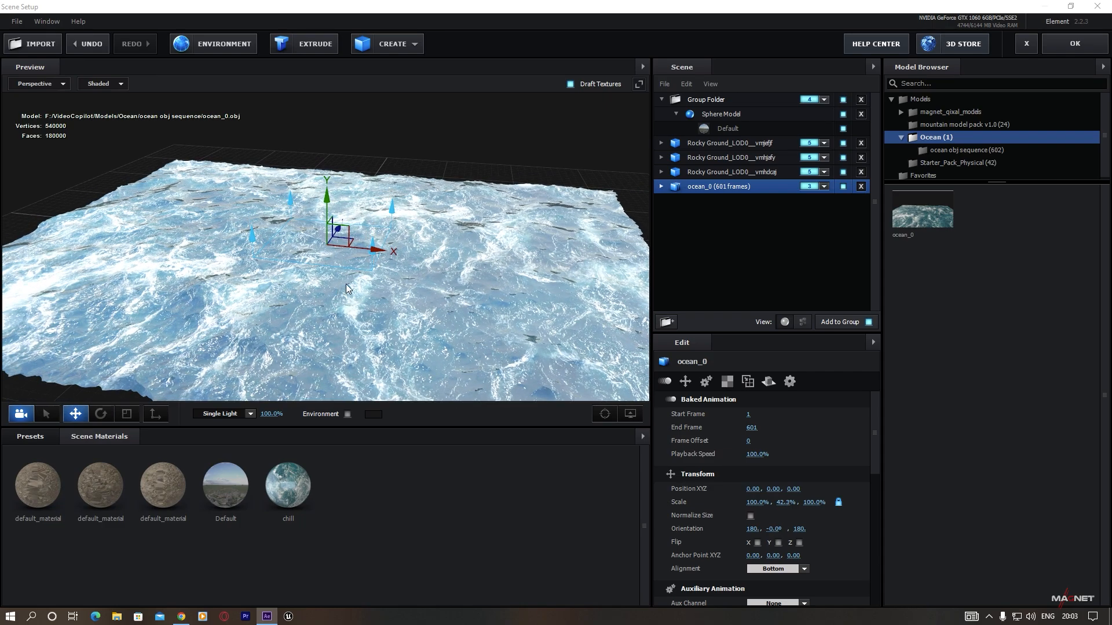
{"action": "left_click", "coordinate": [662, 186]}
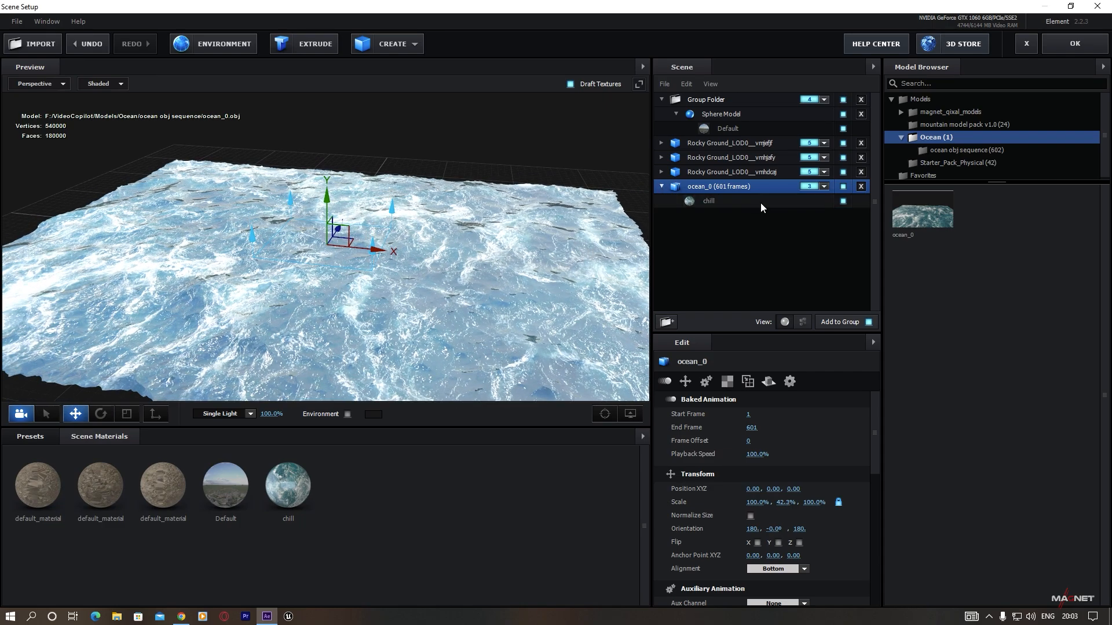
{"action": "left_click", "coordinate": [717, 202]}
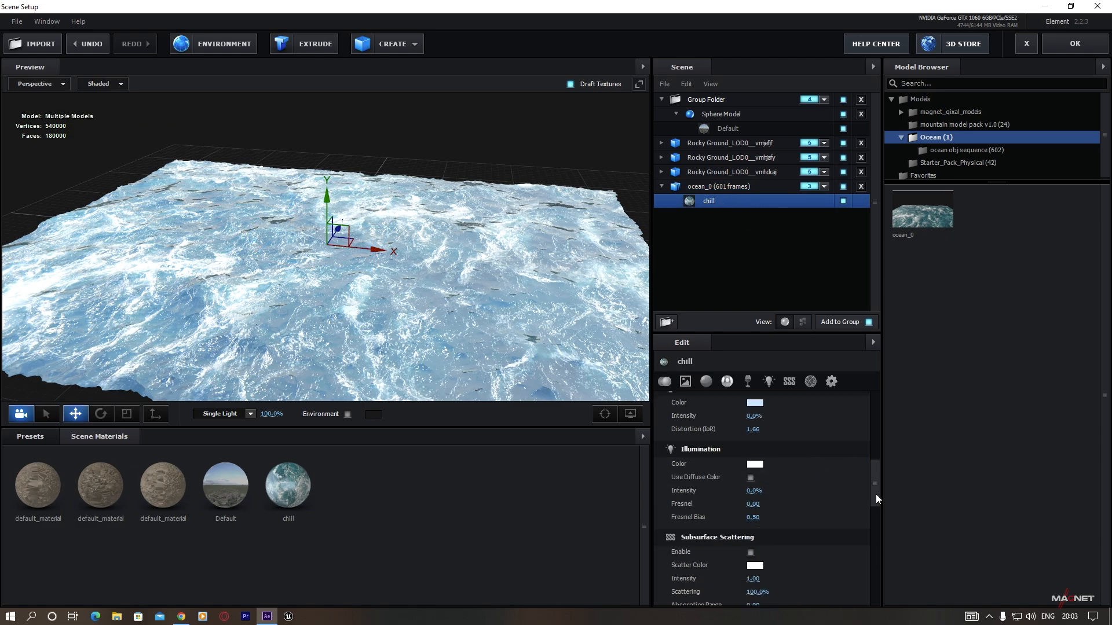
{"action": "left_click_drag", "start_coordinate": [875, 494], "coordinate": [875, 426]}
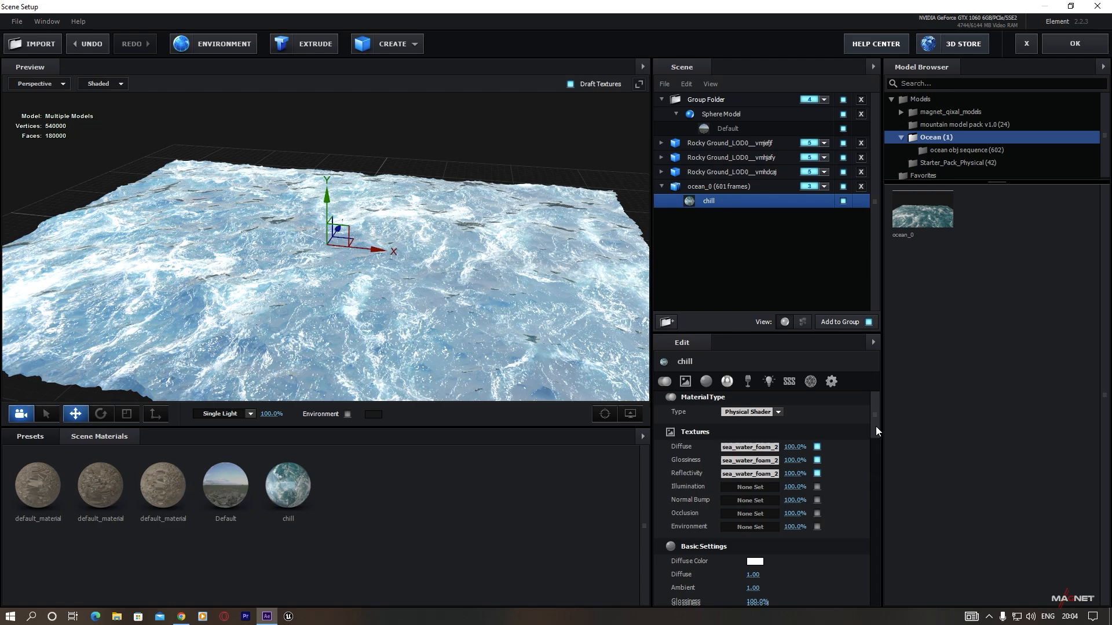
{"action": "right_click", "coordinate": [746, 446]}
{"action": "left_click", "coordinate": [777, 469]}
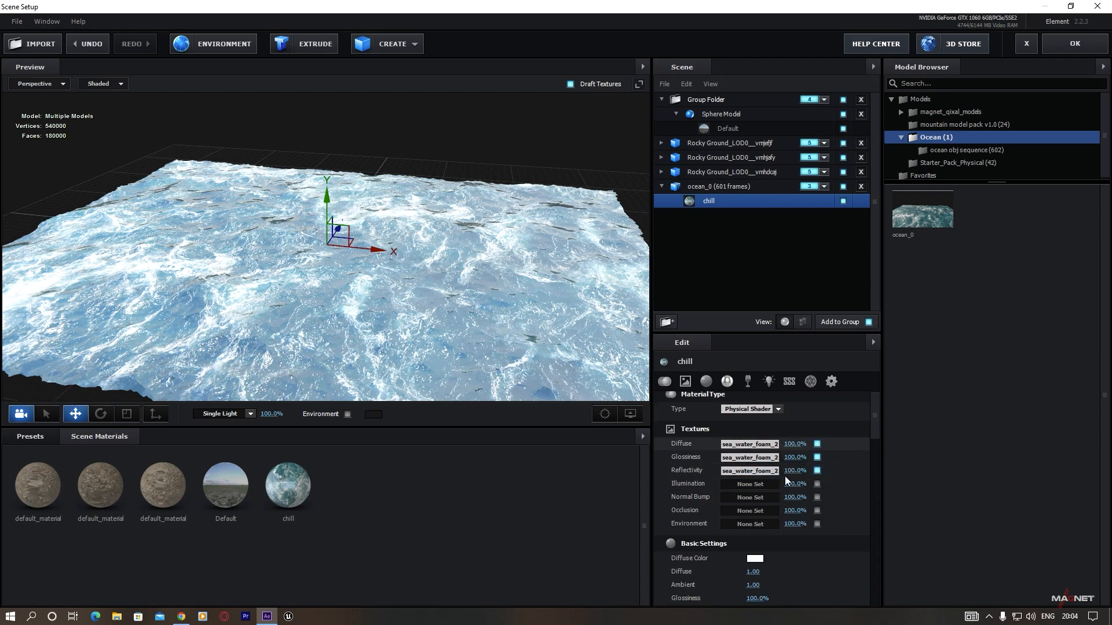
{"action": "right_click", "coordinate": [744, 498]}
{"action": "left_click", "coordinate": [773, 535]}
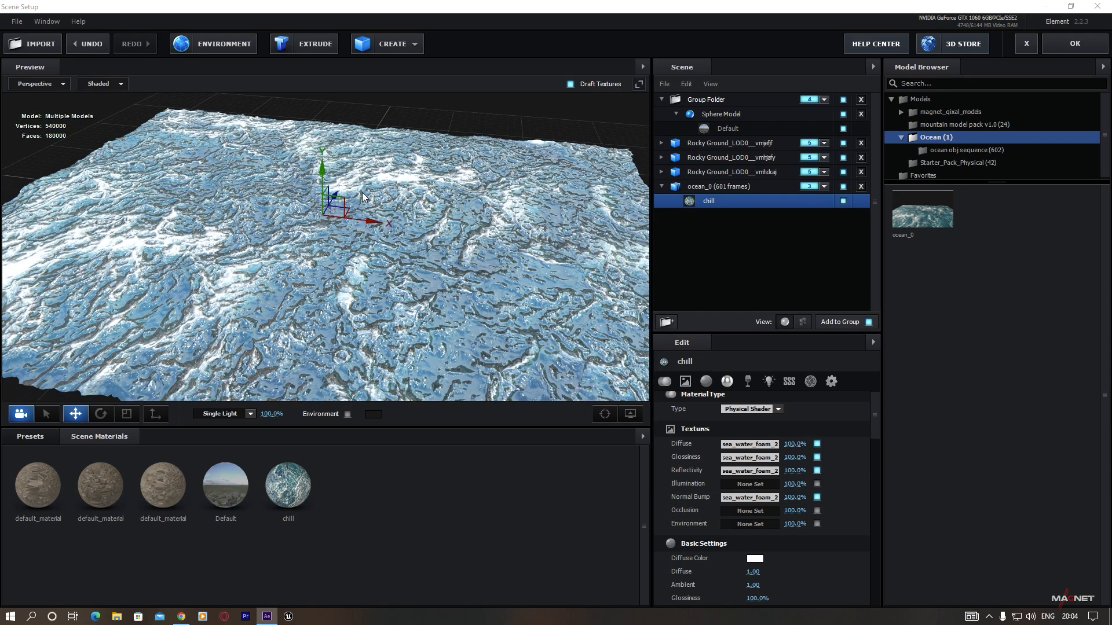
- Set the Normal Bump amount of the ocean's chill material to 2%
{"action": "left_click", "coordinate": [789, 497]}
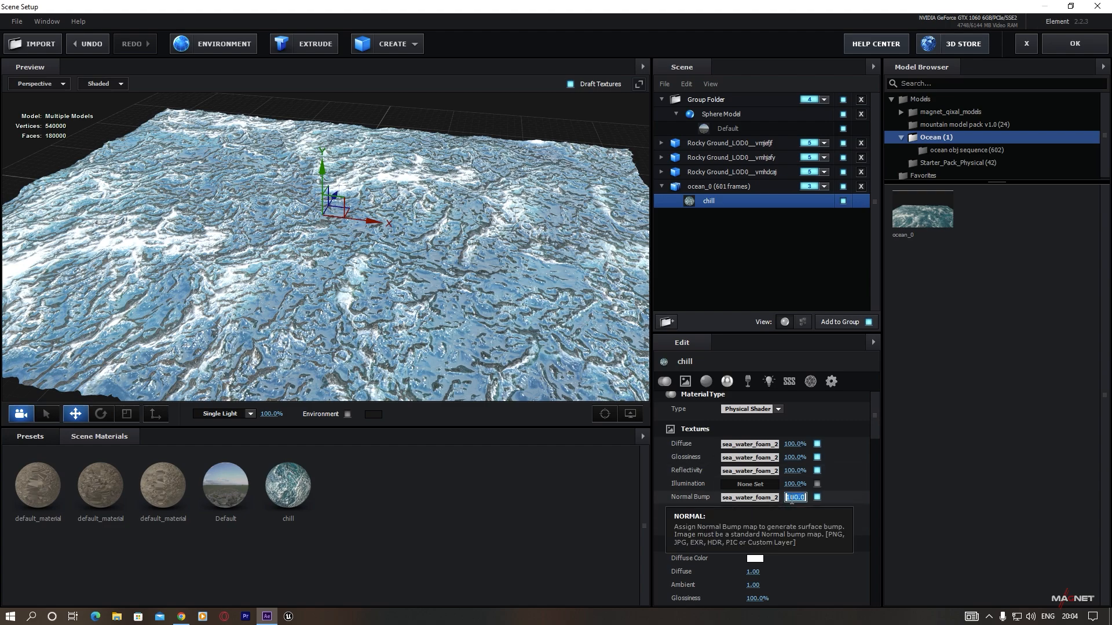
{"action": "type", "text": "2"}
{"action": "key", "text": "Return"}
{"action": "mouse_move", "coordinate": [360, 333]}
{"action": "left_mouse_down"}
{"action": "mouse_move", "coordinate": [337, 324]}
{"action": "mouse_move", "coordinate": [356, 318]}
{"action": "left_mouse_up"}
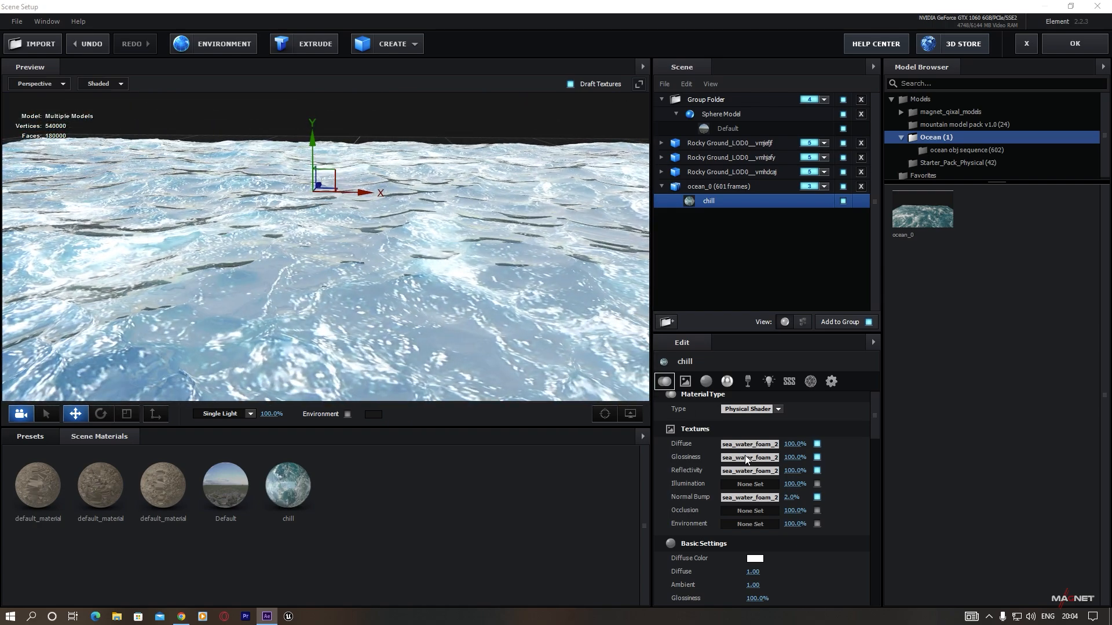
- Set the UV Repeat of the chill material's Normal Bump texture to 2.00 in both directions
{"action": "left_click", "coordinate": [749, 498]}
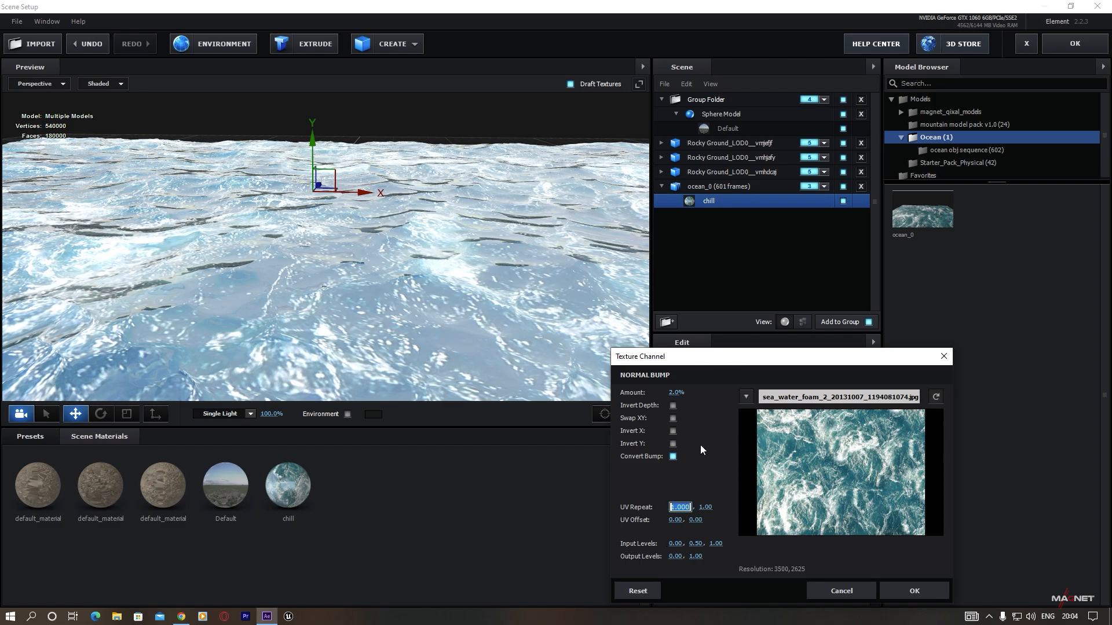
{"action": "key", "text": "Tab"}
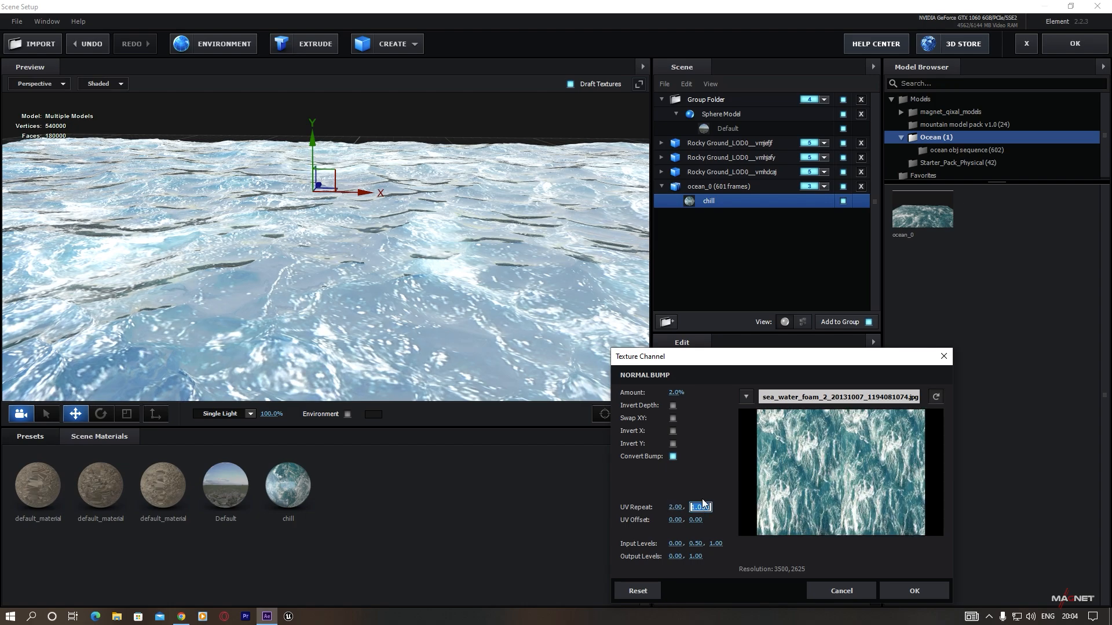
{"action": "type", "text": "2"}
{"action": "key", "text": "Return"}
{"action": "left_click", "coordinate": [894, 589]}
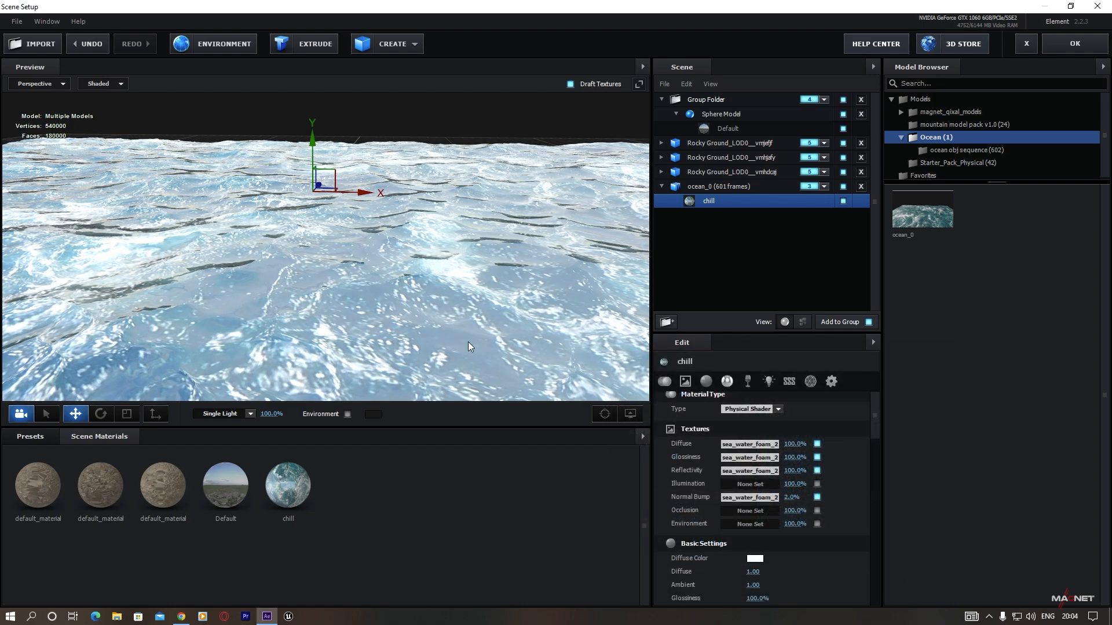
- Set the chill material's Reflectivity color to black and its intensity to 100%
{"action": "scroll", "coordinate": [704, 521], "scroll_direction": "down", "scroll_amount": 2}
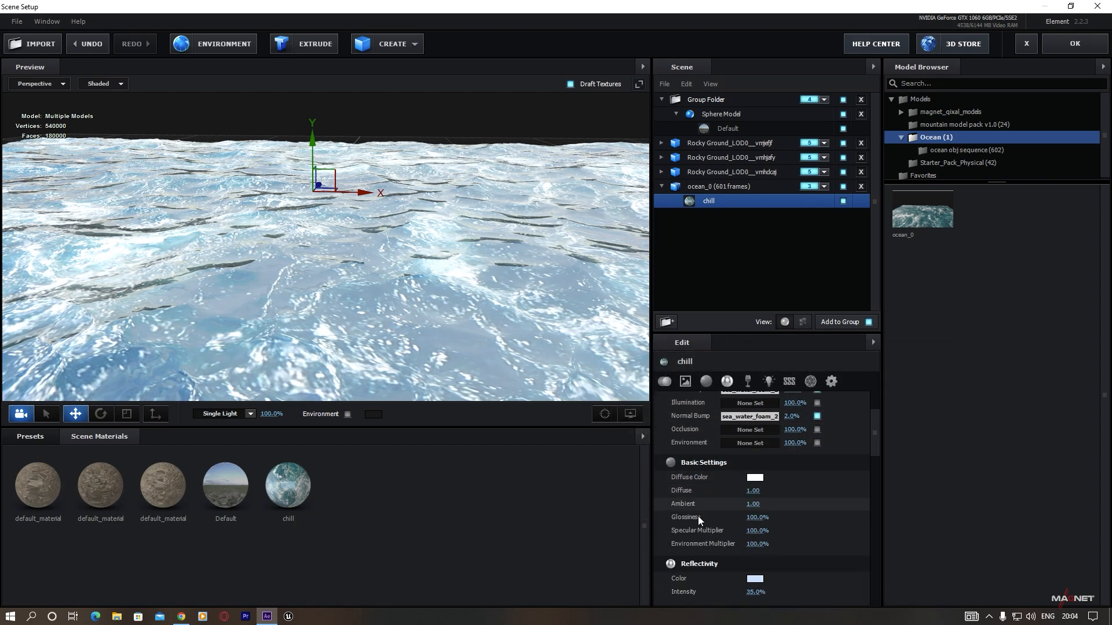
{"action": "scroll", "coordinate": [713, 530], "scroll_direction": "down", "scroll_amount": 2}
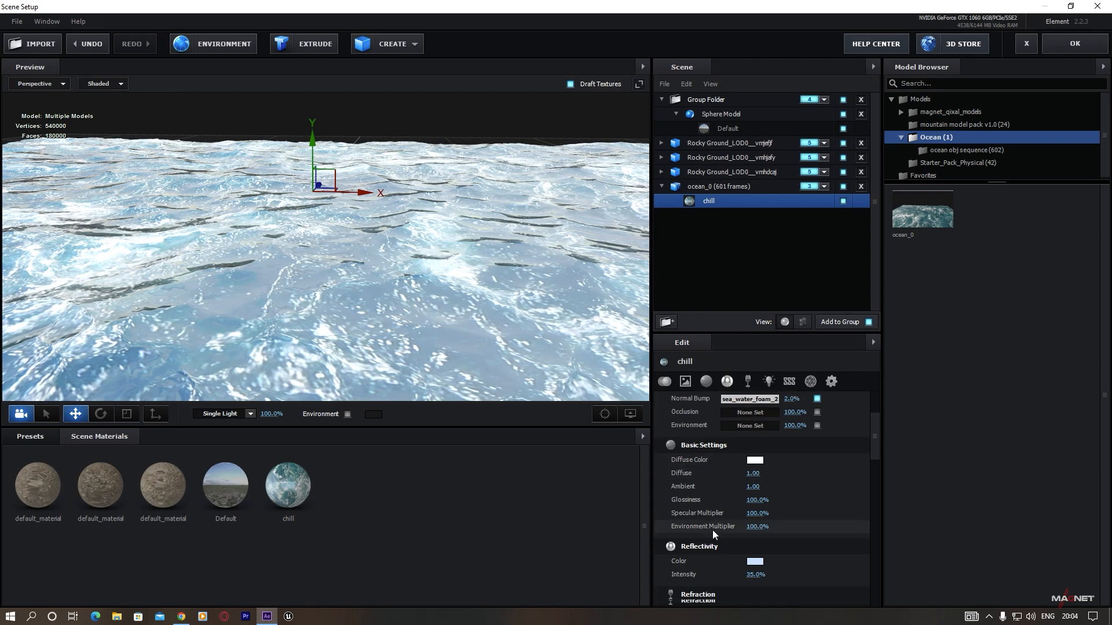
{"action": "left_click", "coordinate": [755, 498]}
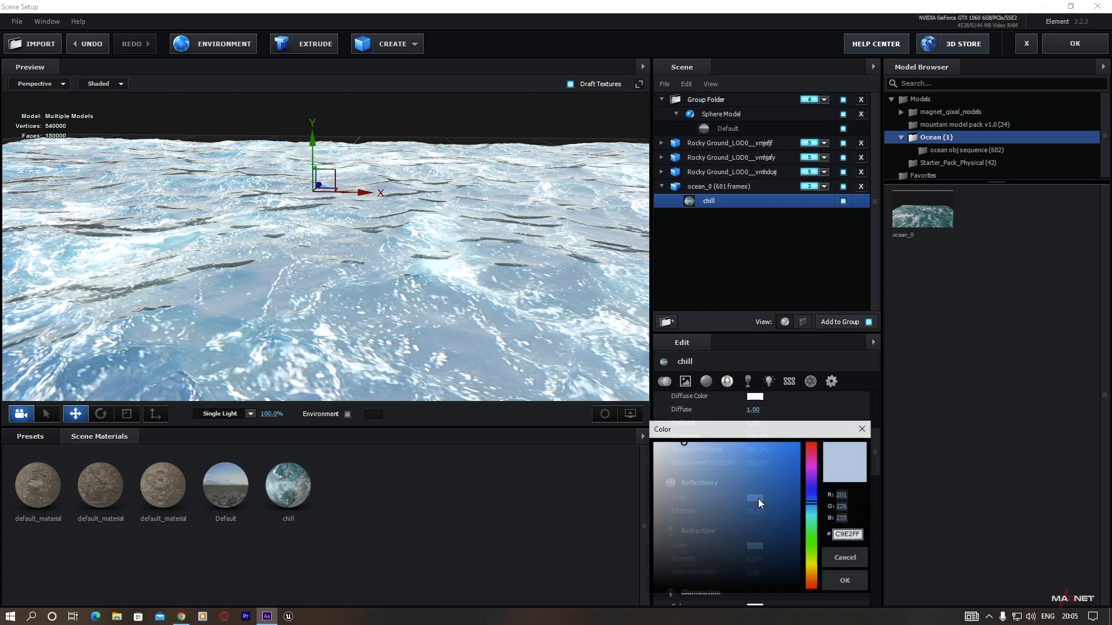
{"action": "left_click", "coordinate": [856, 586]}
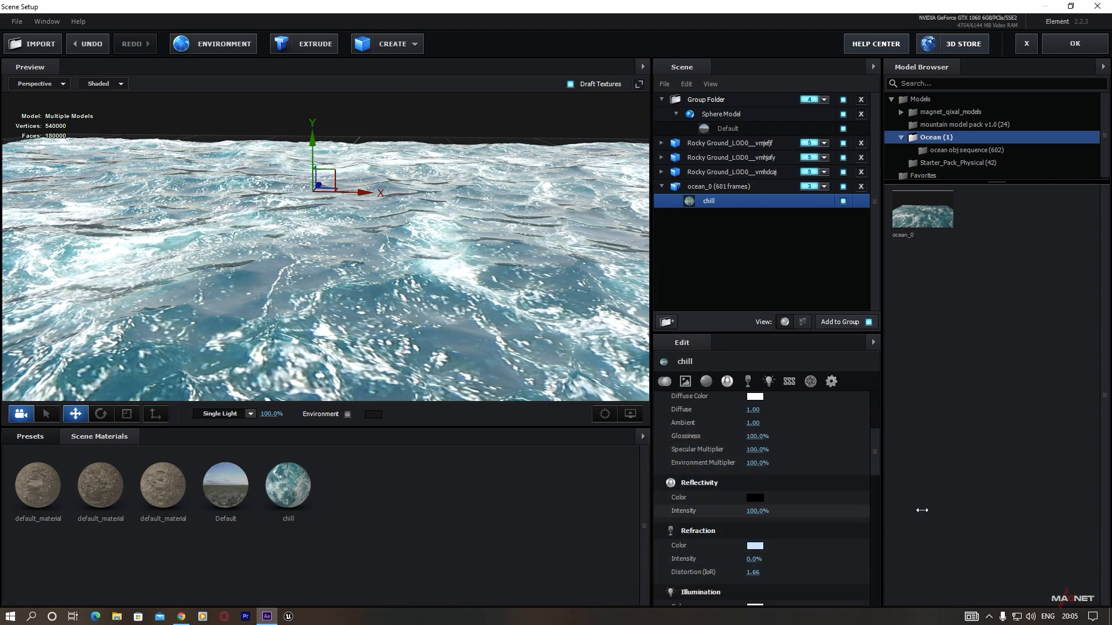
- Set the chill material's Refraction color to black (000000) with 100% intensity, and accept the scene setup
{"action": "left_click", "coordinate": [753, 547]}
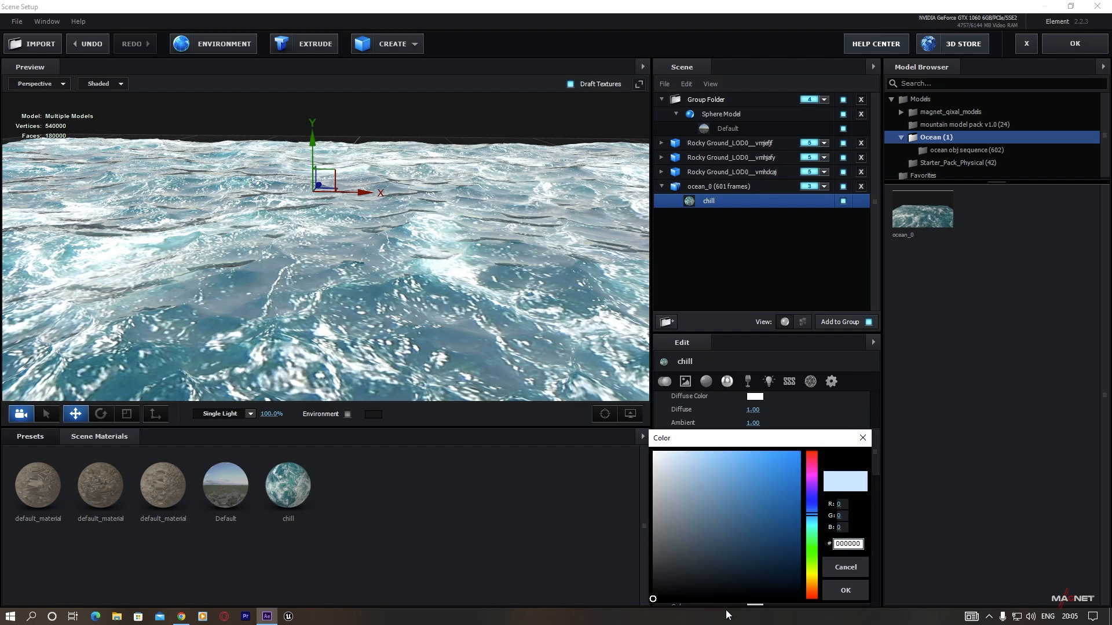
{"action": "left_click", "coordinate": [844, 590]}
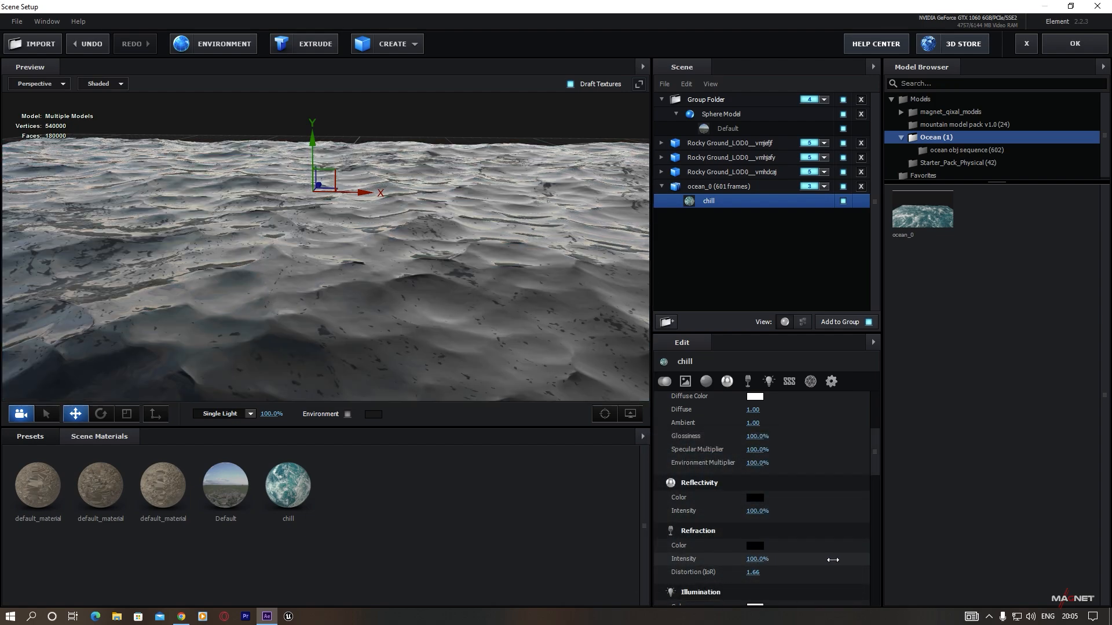
{"action": "left_click_drag", "start_coordinate": [411, 255], "coordinate": [382, 318]}
{"action": "left_click_drag", "start_coordinate": [281, 299], "coordinate": [329, 296]}
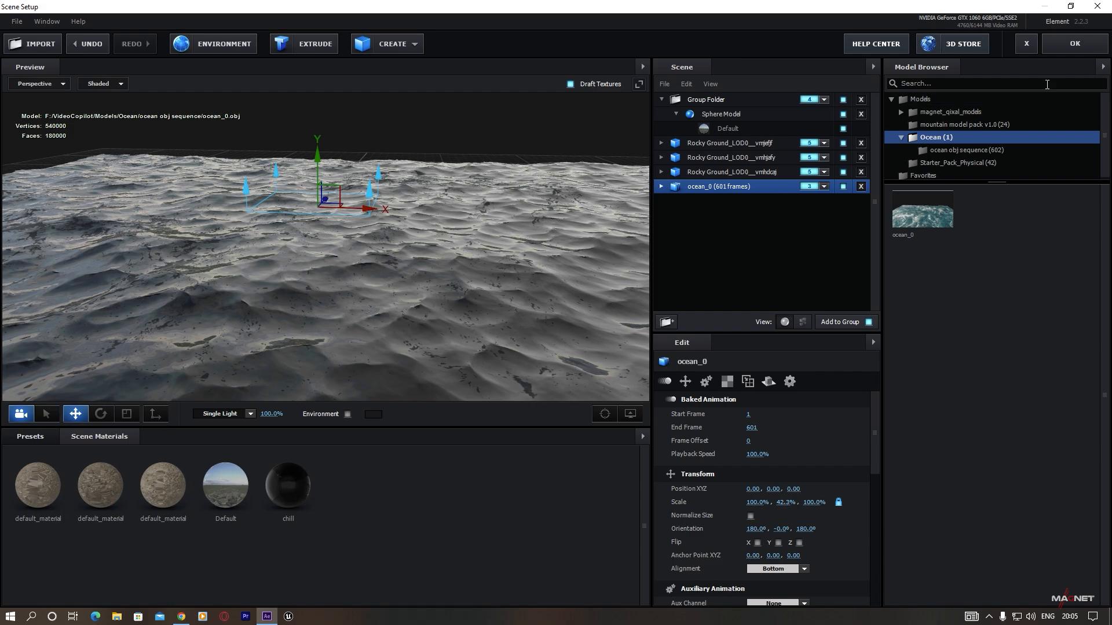
{"action": "left_click", "coordinate": [1075, 43]}
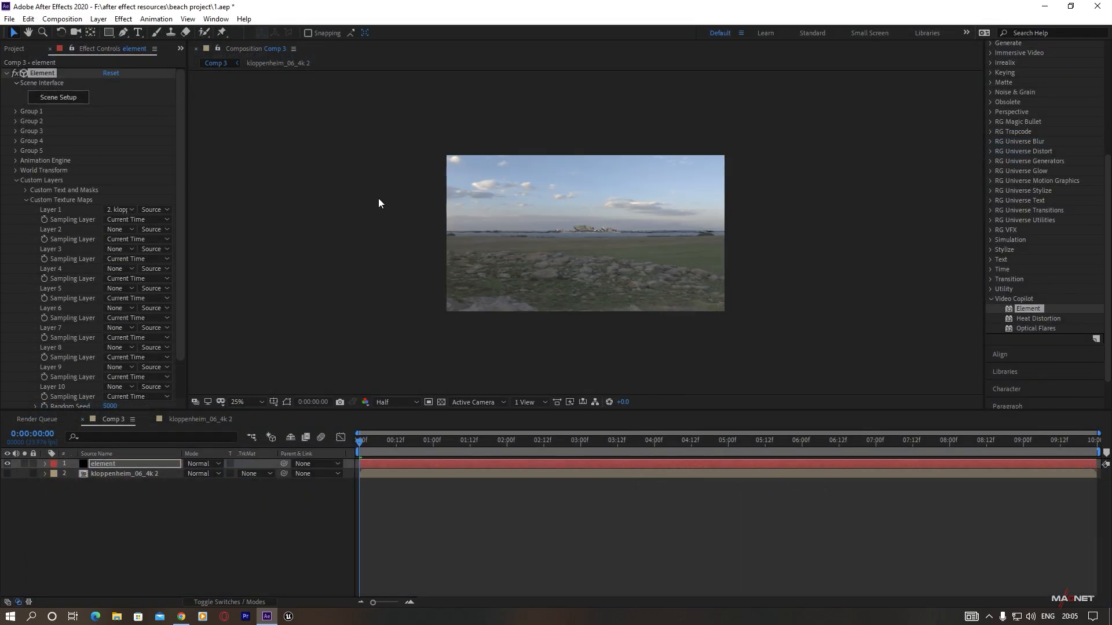
- Create a new two-node camera layer in Comp 3 using the 20mm preset
{"action": "left_click", "coordinate": [95, 19]}
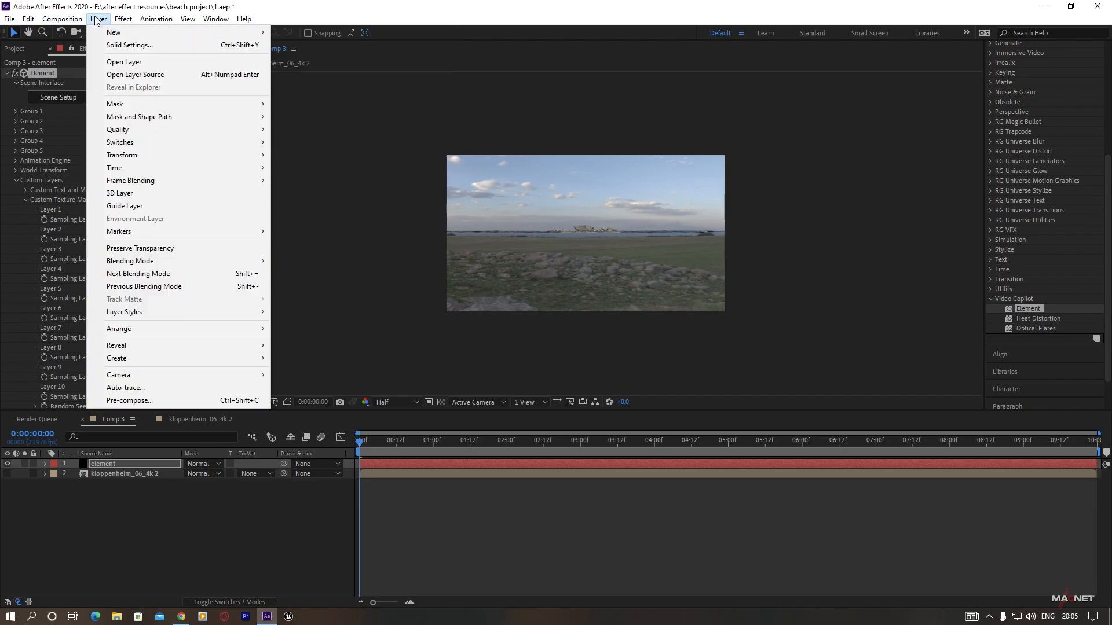
{"action": "mouse_move", "coordinate": [118, 33]}
{"action": "left_click", "coordinate": [319, 70]}
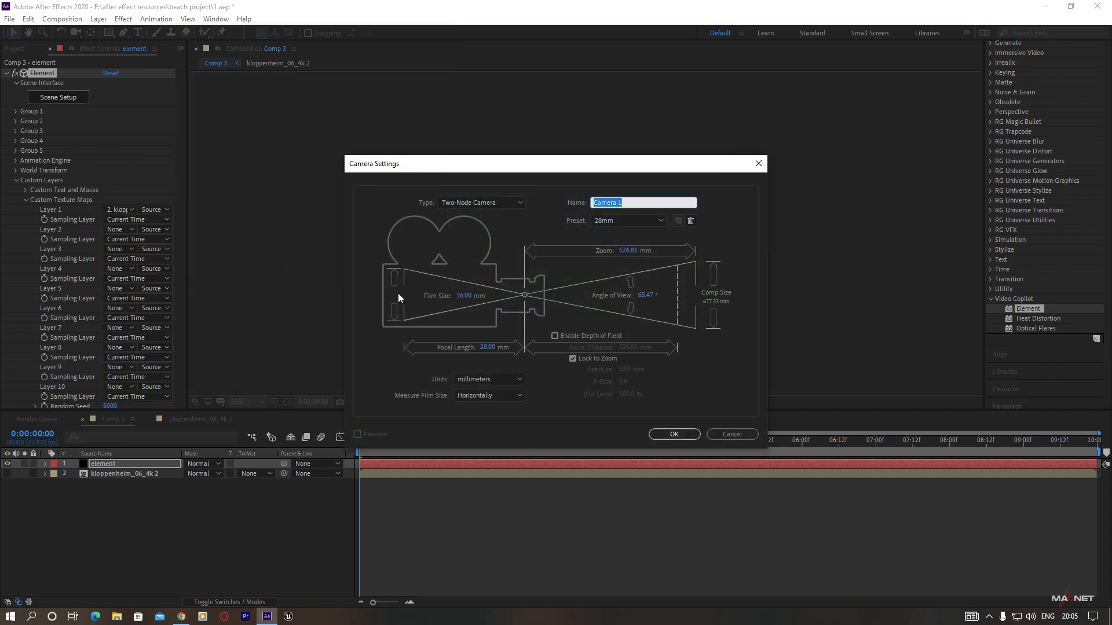
{"action": "left_click", "coordinate": [659, 217]}
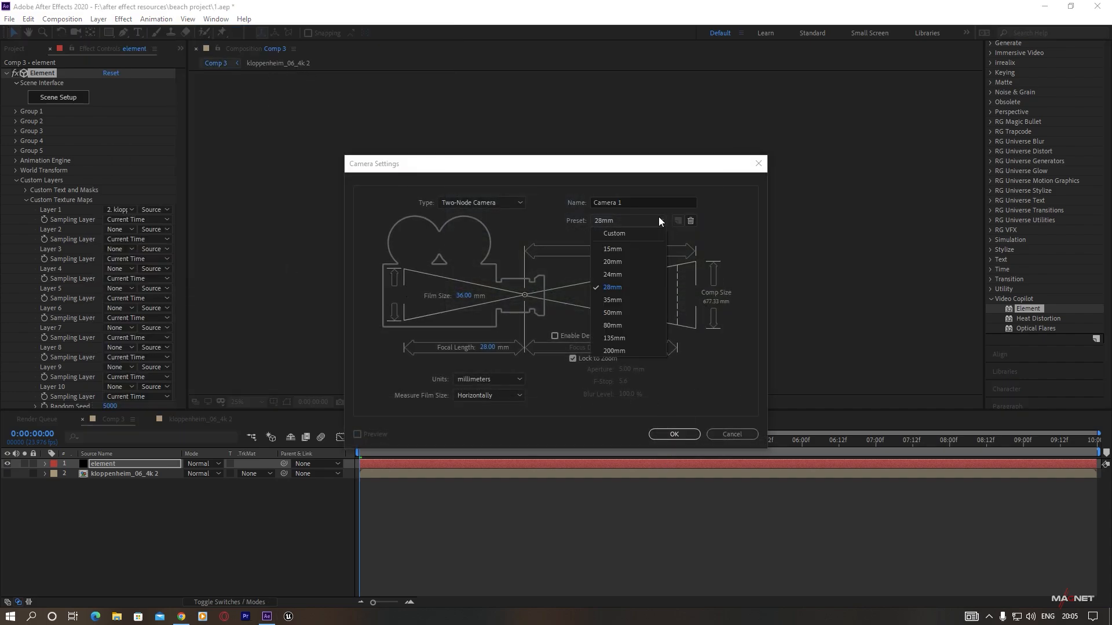
{"action": "left_click", "coordinate": [617, 263]}
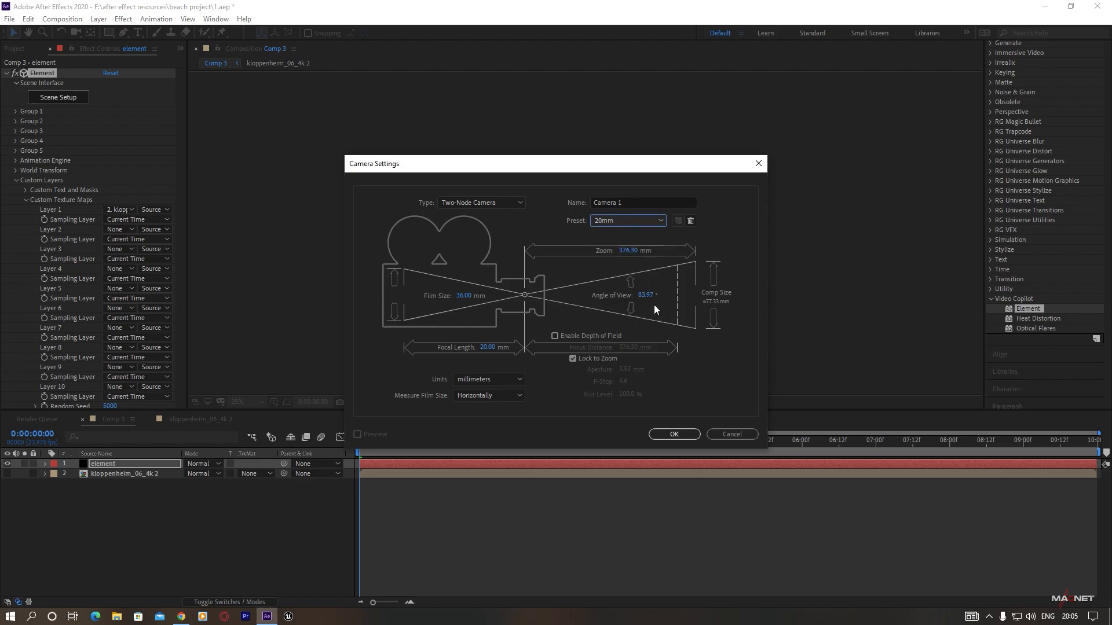
{"action": "left_click", "coordinate": [674, 436]}
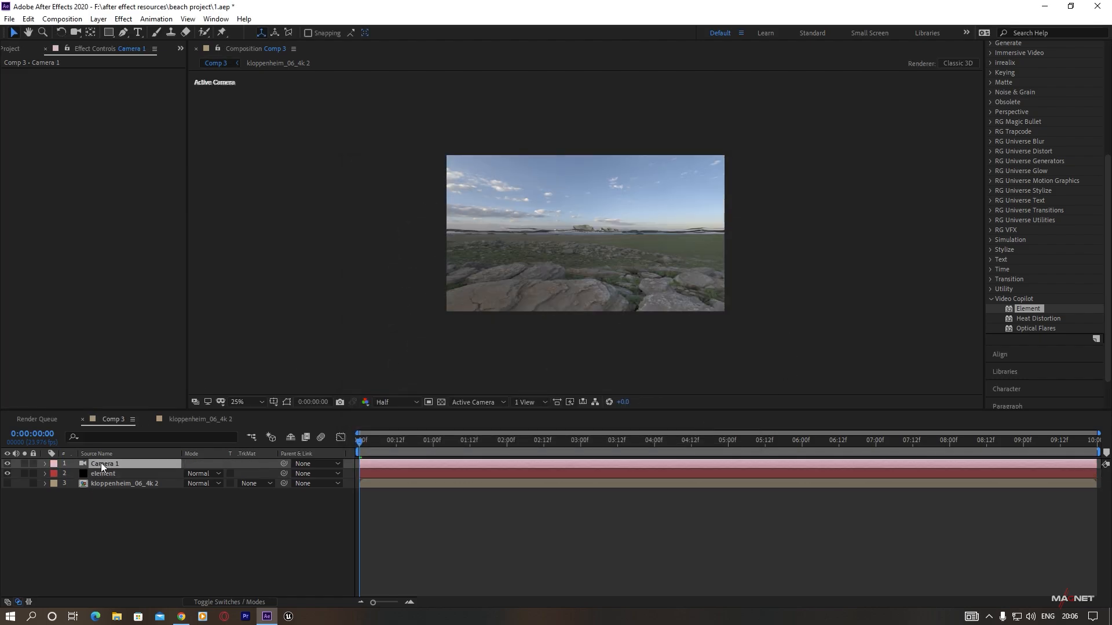
- Reposition the new camera so that it looks over the ocean surface toward the rocks
{"action": "left_click", "coordinate": [75, 33]}
{"action": "left_click_drag", "start_coordinate": [560, 239], "coordinate": [590, 275]}
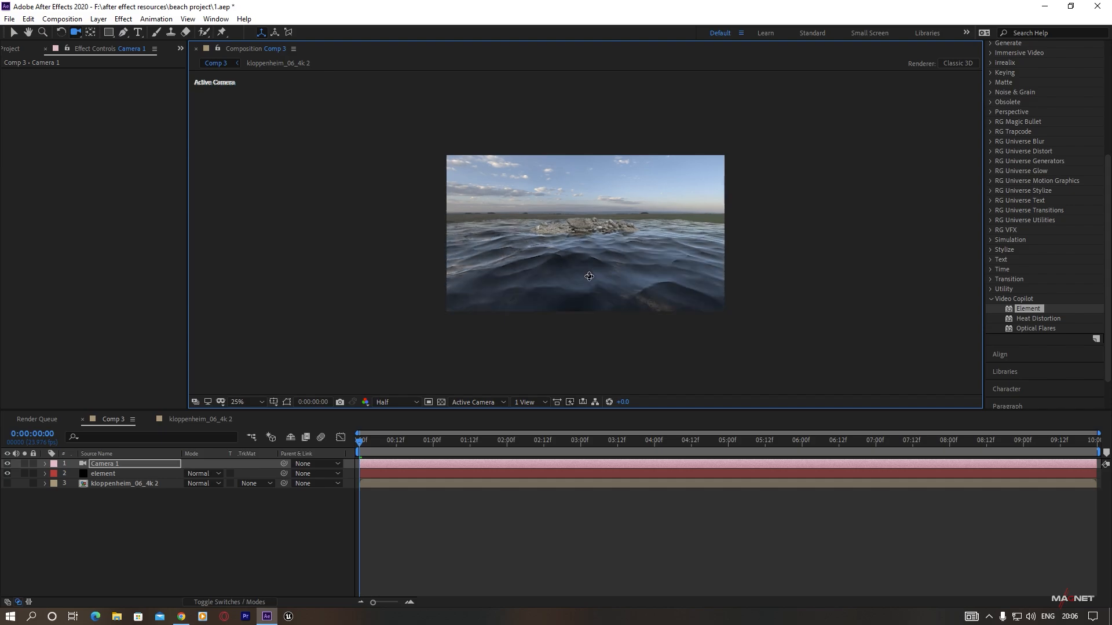
{"action": "scroll", "coordinate": [590, 275], "scroll_direction": "up", "scroll_amount": 2}
- Disable Group 3 in the element layer's Element effect to hide the ocean
{"action": "left_click", "coordinate": [106, 475]}
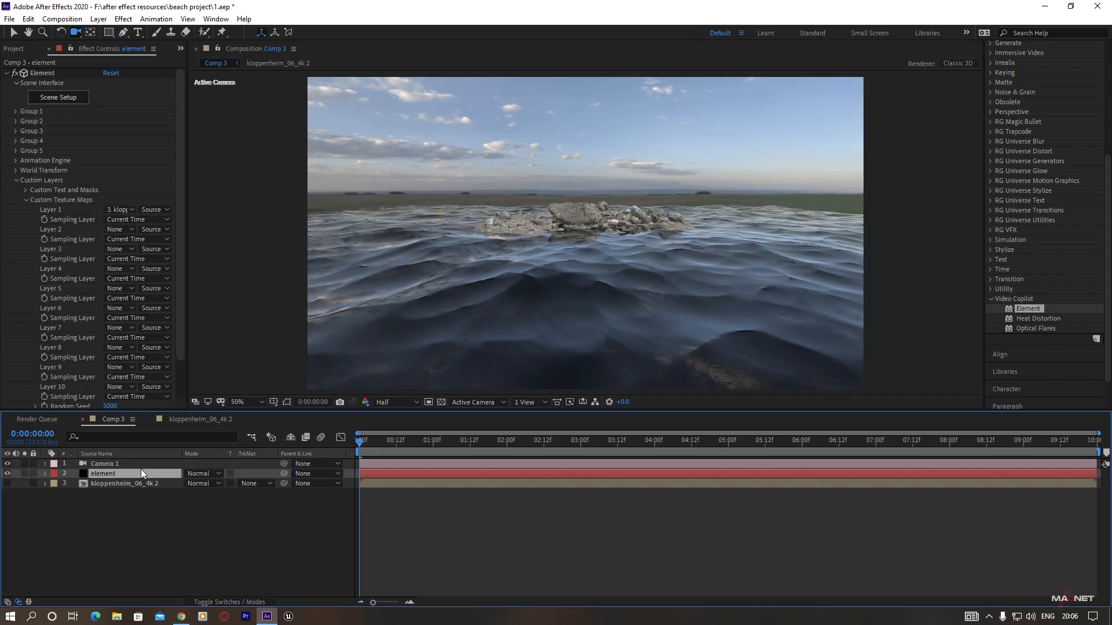
{"action": "left_click", "coordinate": [15, 151]}
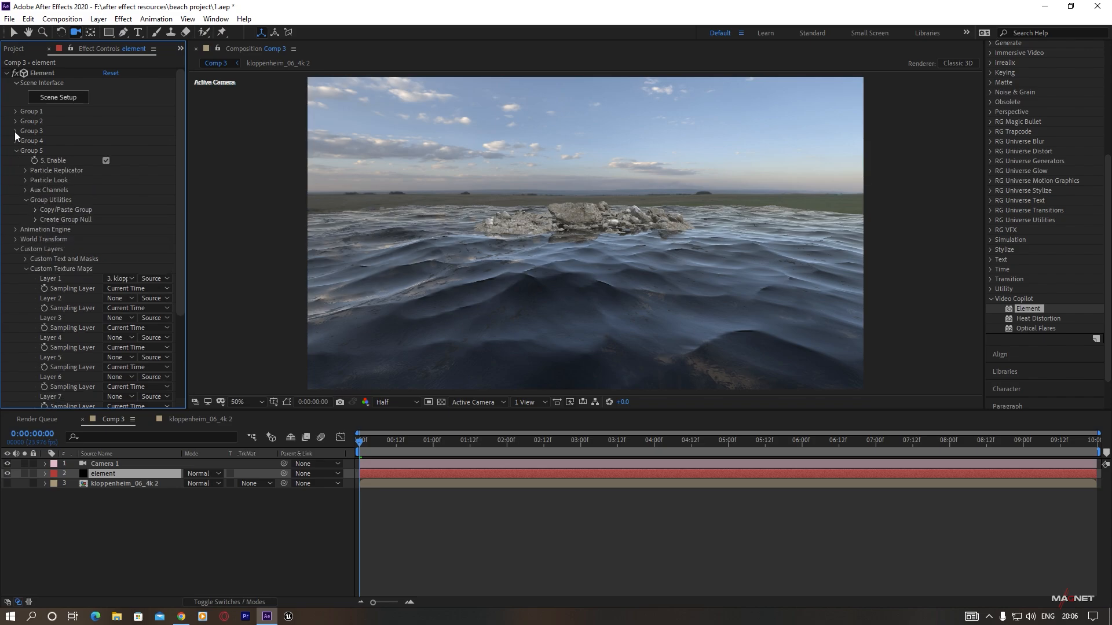
{"action": "left_click", "coordinate": [15, 131]}
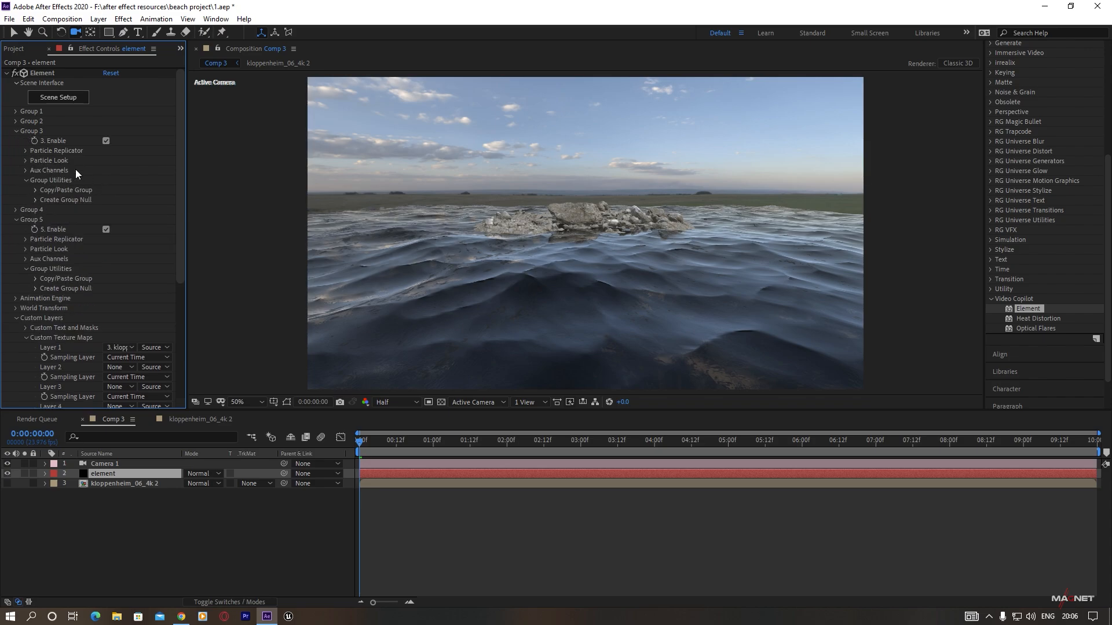
{"action": "left_click", "coordinate": [106, 140]}
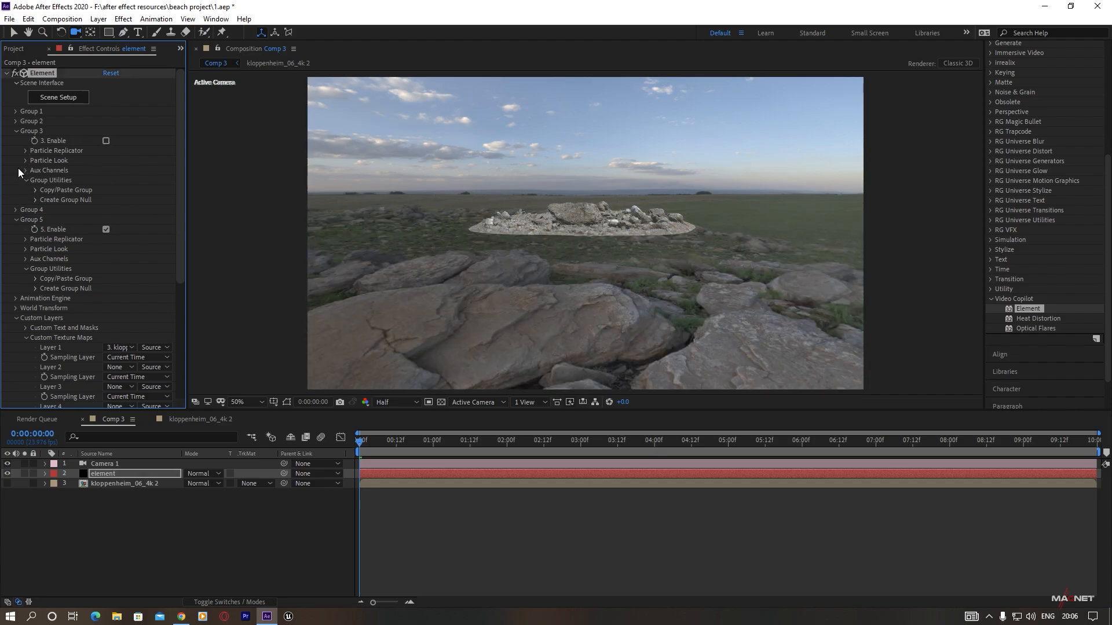
{"action": "left_click", "coordinate": [16, 131]}
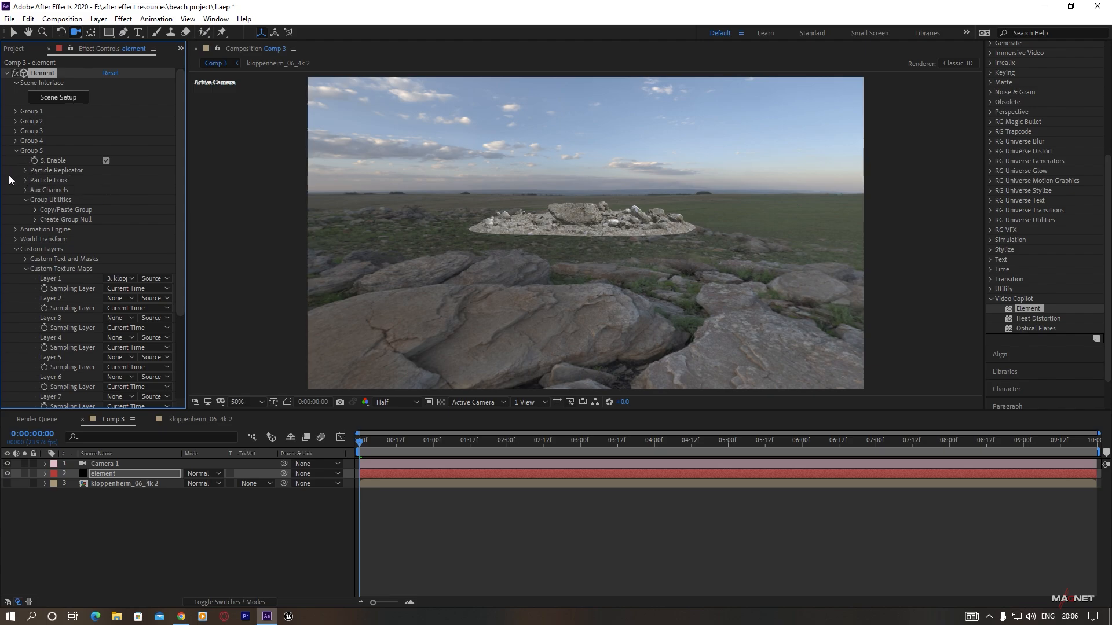
- Replicate the Group 5 rocks on a Plane shape with a particle count of 60 and a shape scale of 113.40
{"action": "left_click", "coordinate": [25, 171]}
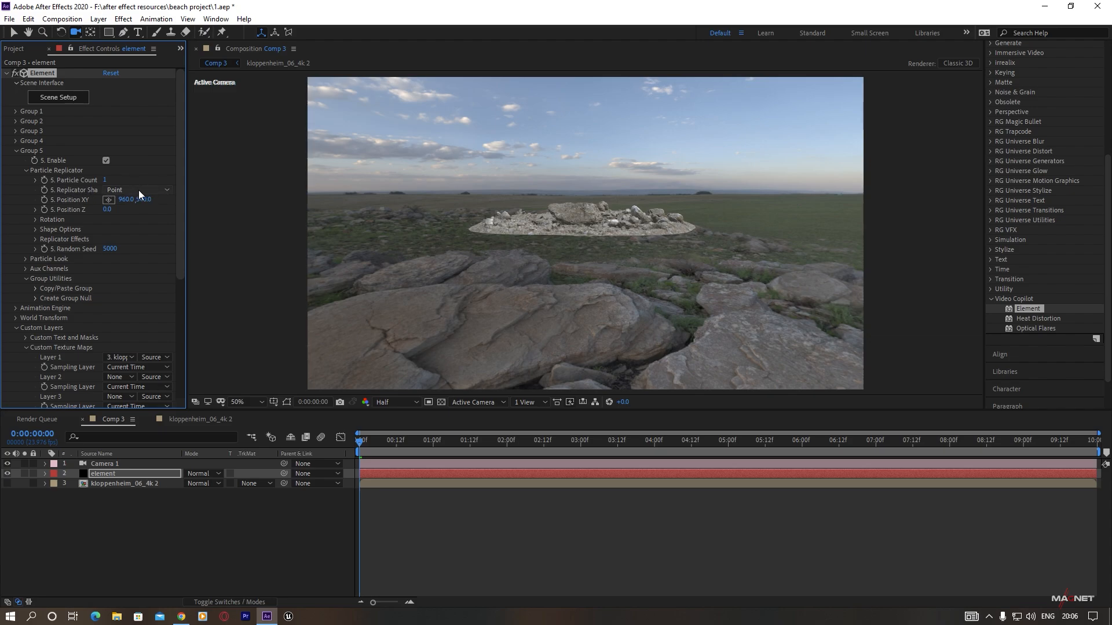
{"action": "left_click", "coordinate": [138, 190]}
{"action": "left_click", "coordinate": [141, 228]}
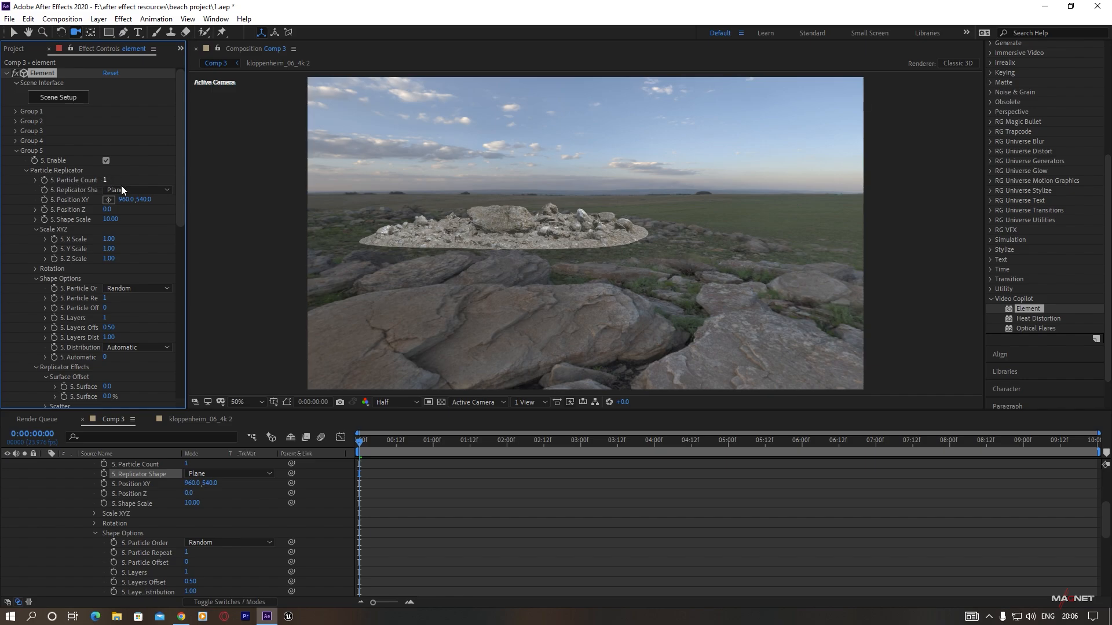
{"action": "left_click_drag", "start_coordinate": [104, 182], "coordinate": [143, 183]}
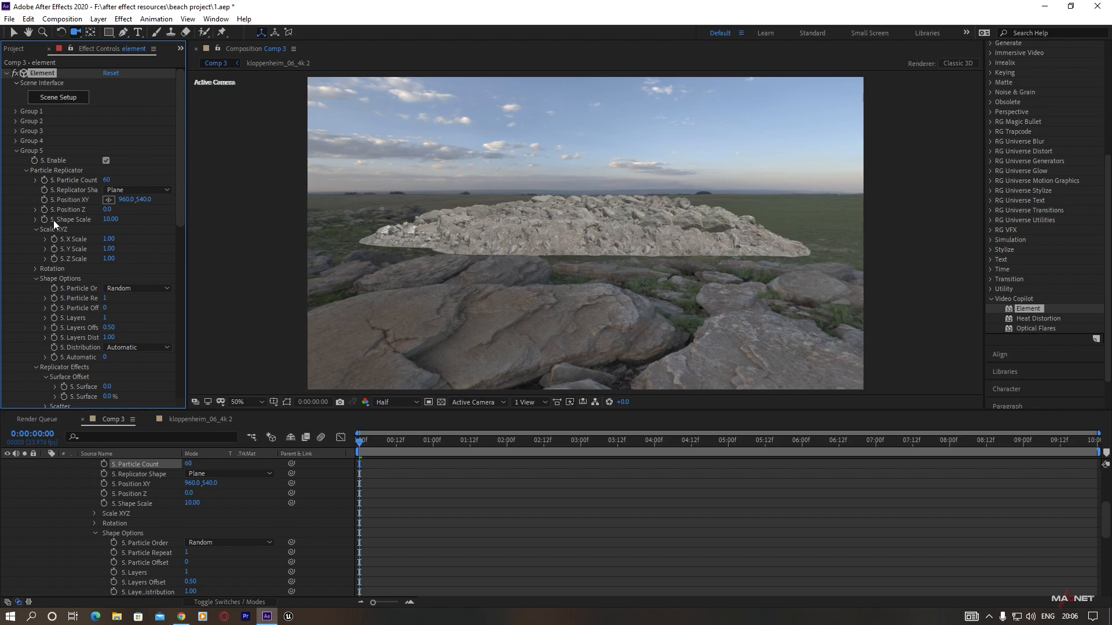
{"action": "left_click_drag", "start_coordinate": [110, 219], "coordinate": [728, 240]}
{"action": "left_click_drag", "start_coordinate": [582, 240], "coordinate": [506, 307]}
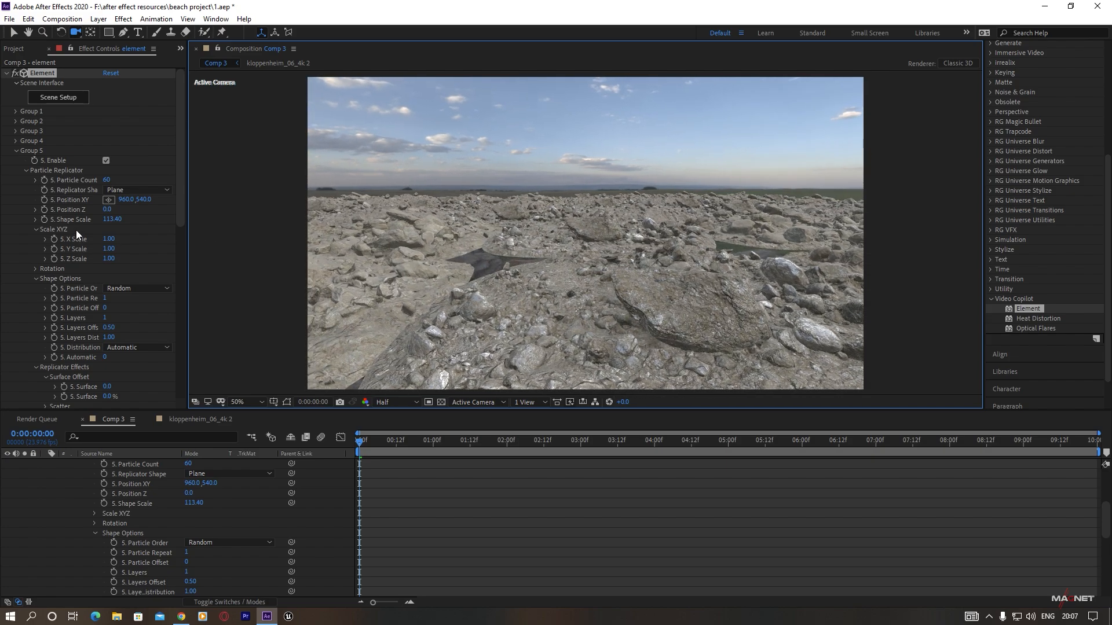
- Set Group 5's particle size to 8.30 and its particle size randomness to 22%
{"action": "scroll", "coordinate": [37, 275], "scroll_direction": "down", "scroll_amount": 5}
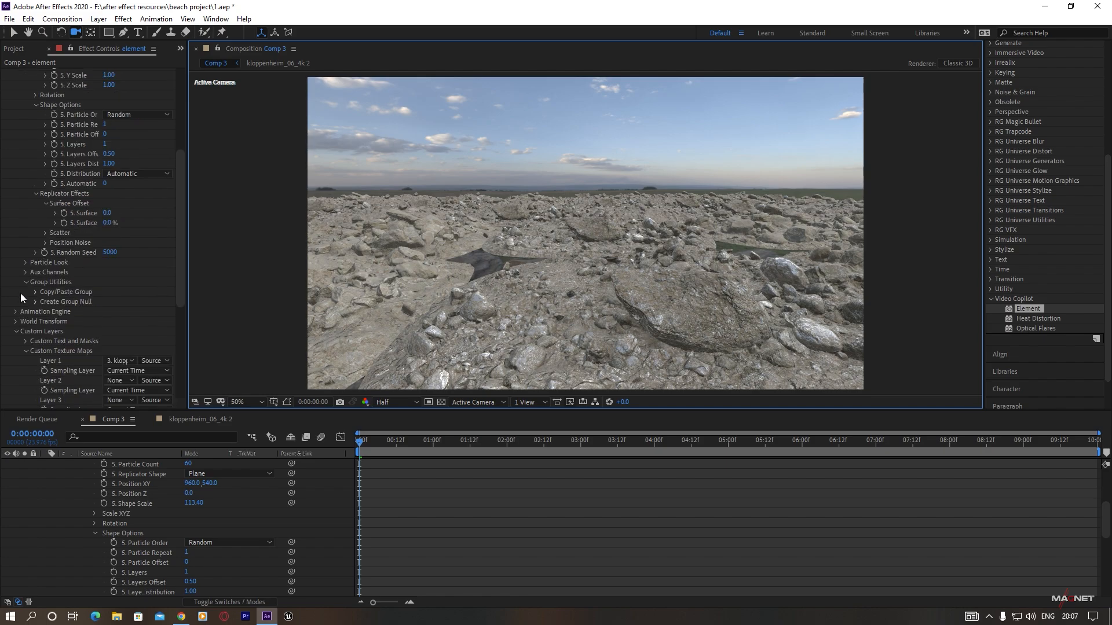
{"action": "left_click", "coordinate": [25, 262]}
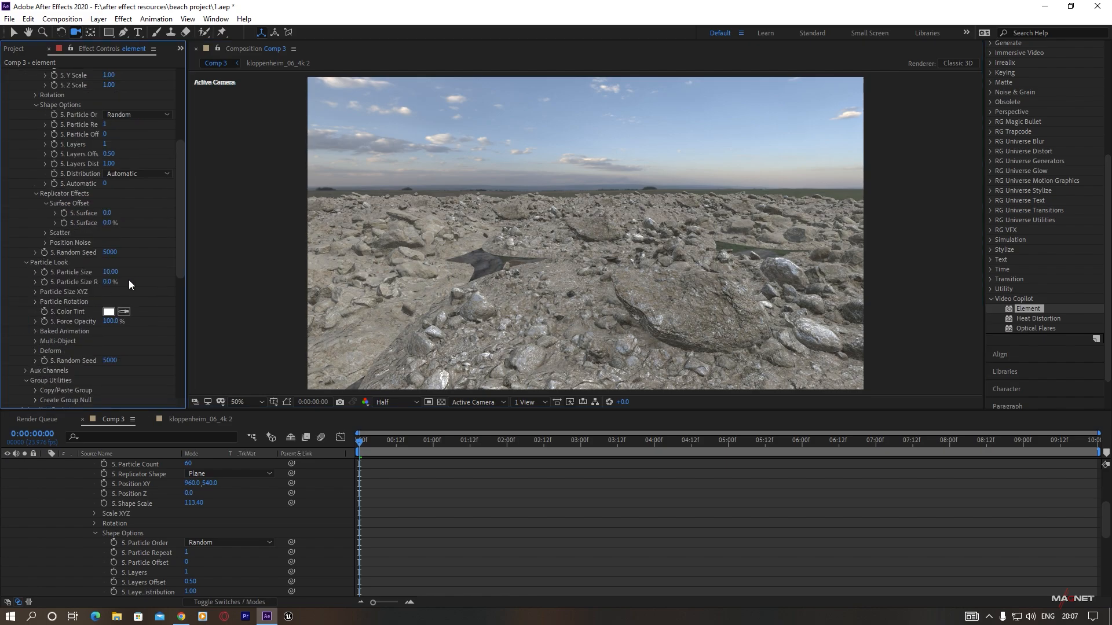
{"action": "left_click_drag", "start_coordinate": [111, 272], "coordinate": [121, 284]}
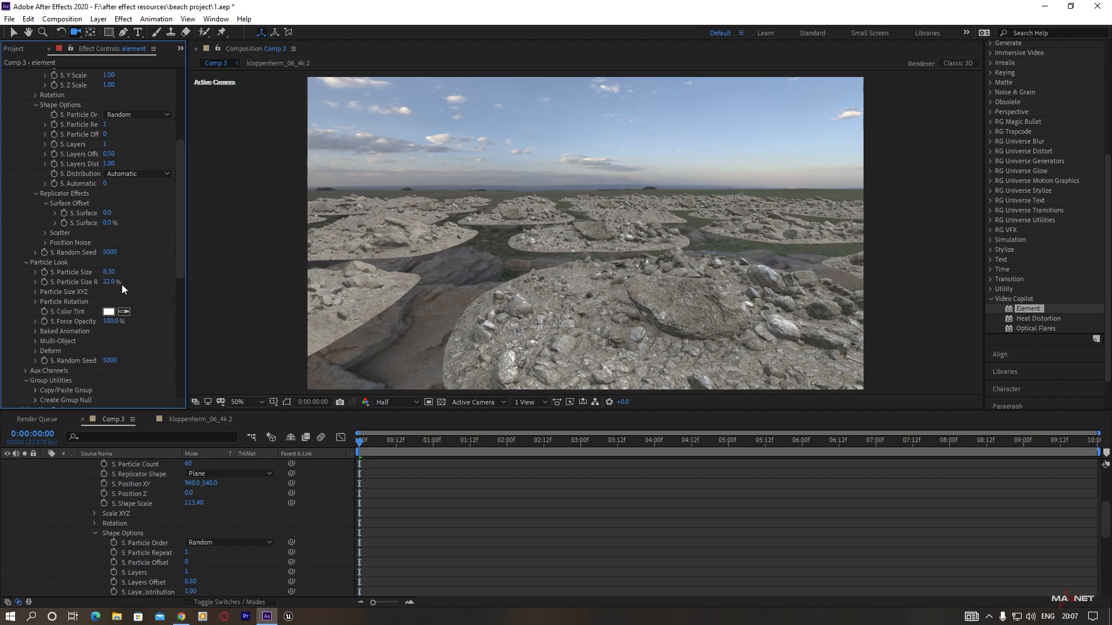
- Set Group 5's randomized Y rotation angle to 38° and its replicator random seed to 4500
{"action": "left_click", "coordinate": [35, 302]}
{"action": "scroll", "coordinate": [66, 356], "scroll_direction": "down", "scroll_amount": 3}
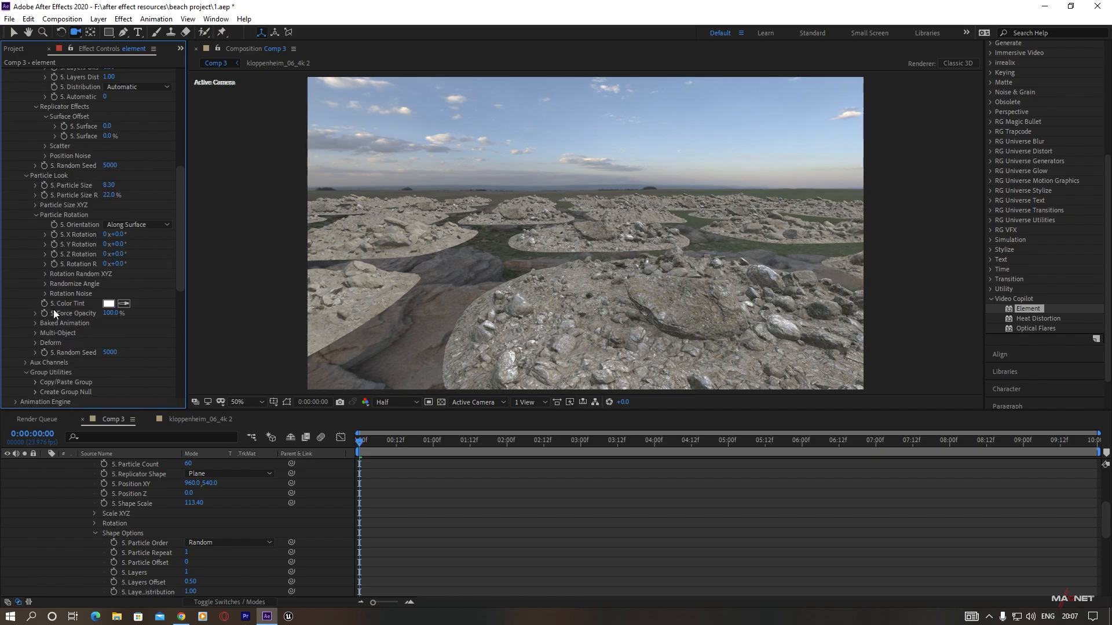
{"action": "left_click", "coordinate": [46, 284]}
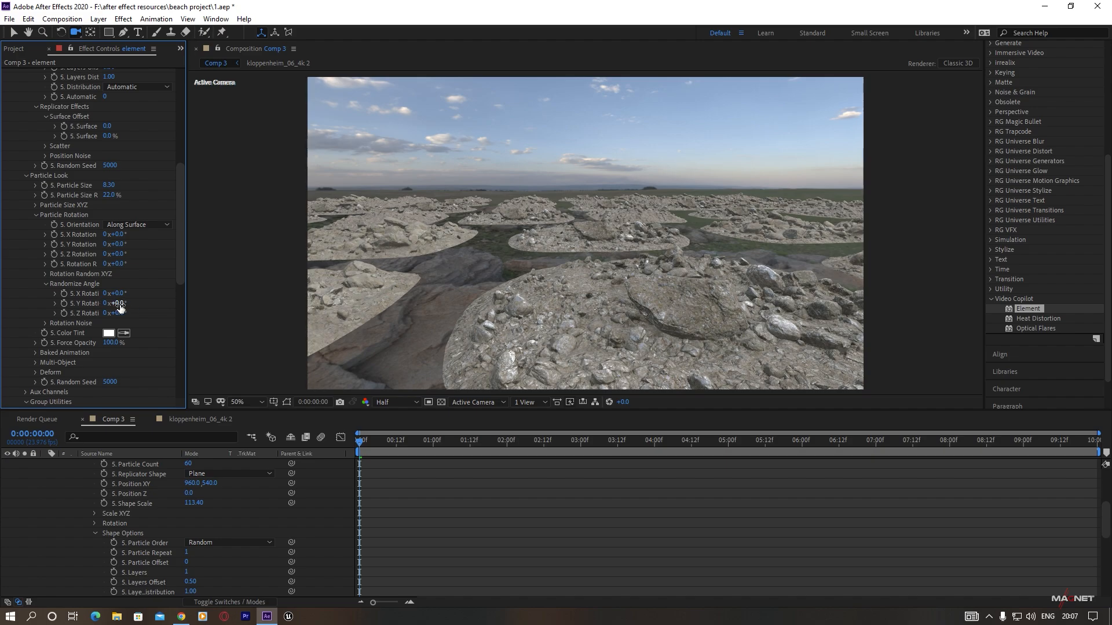
{"action": "left_click_drag", "start_coordinate": [119, 304], "coordinate": [139, 302]}
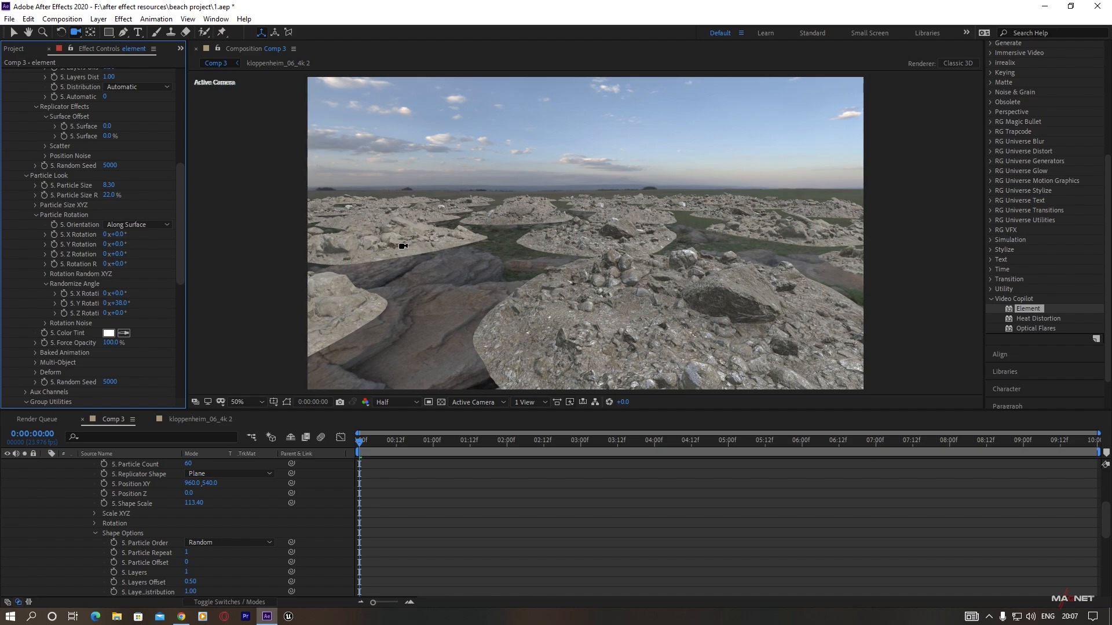
{"action": "left_click_drag", "start_coordinate": [115, 167], "coordinate": [118, 175]}
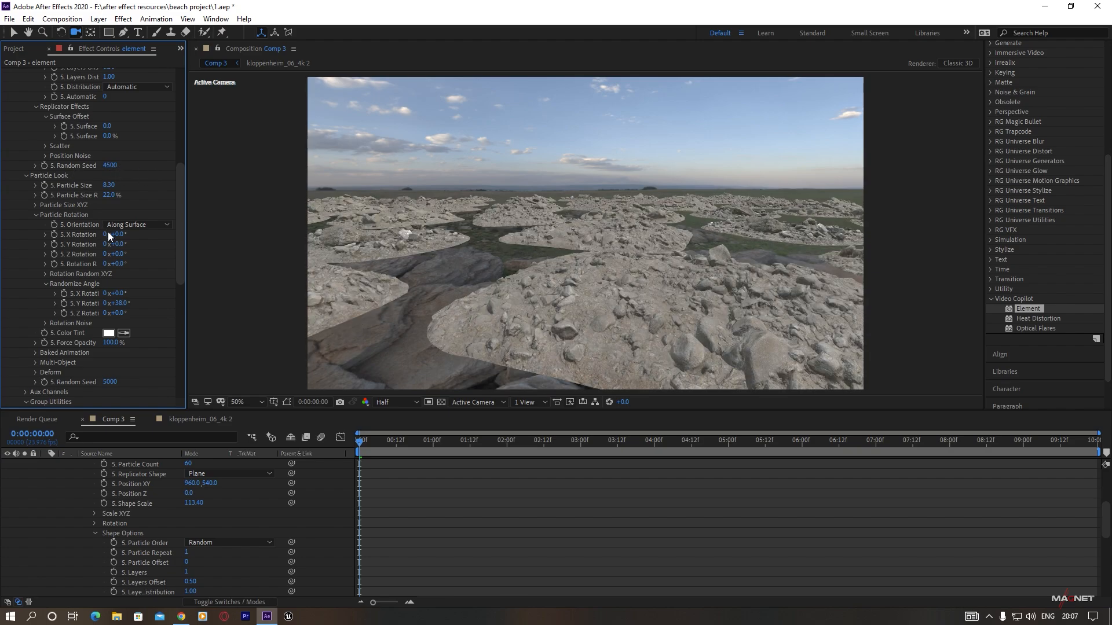
- Enable Group 3 and replicate its ocean on a Plane shape with a particle count of 26
{"action": "left_click_drag", "start_coordinate": [530, 311], "coordinate": [575, 287]}
{"action": "left_click_drag", "start_coordinate": [558, 225], "coordinate": [559, 288]}
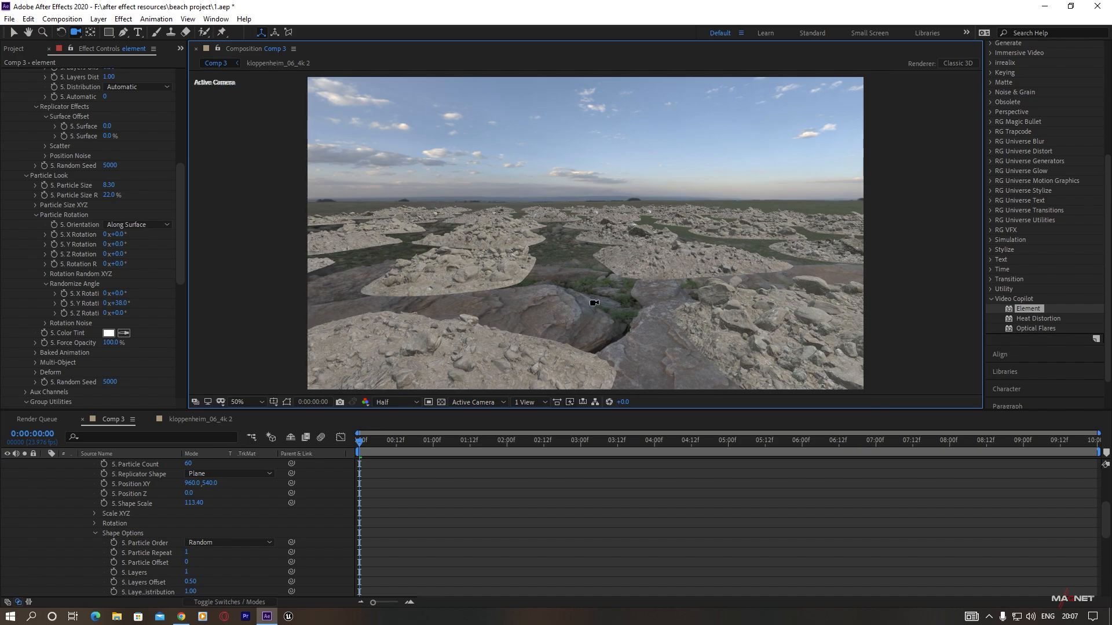
{"action": "scroll", "coordinate": [63, 179], "scroll_direction": "up", "scroll_amount": 10}
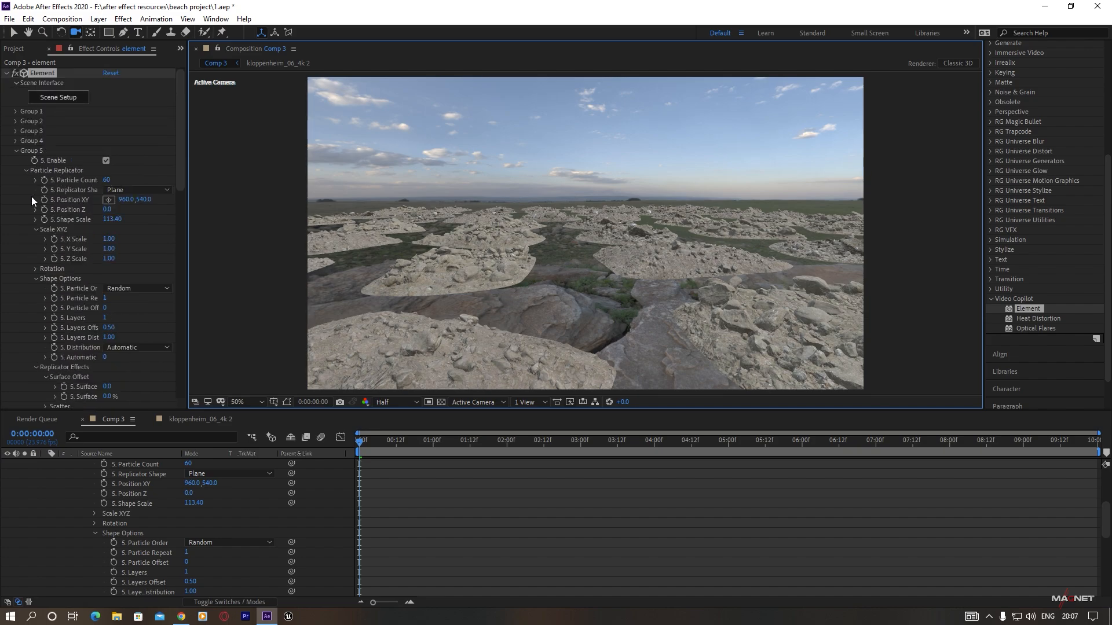
{"action": "left_click", "coordinate": [15, 150]}
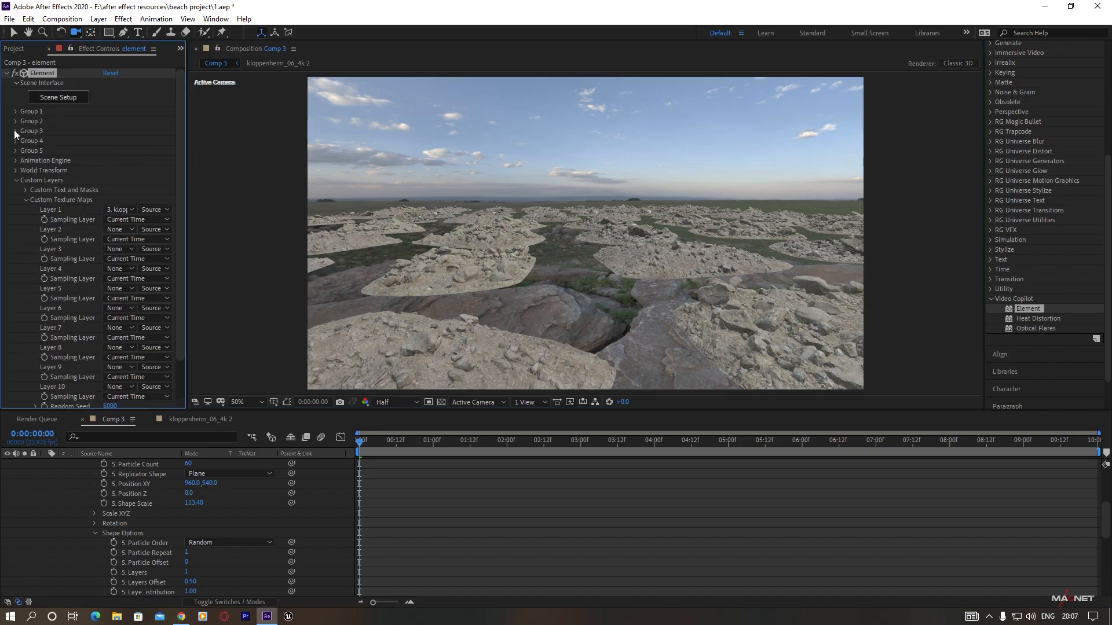
{"action": "left_click", "coordinate": [14, 131]}
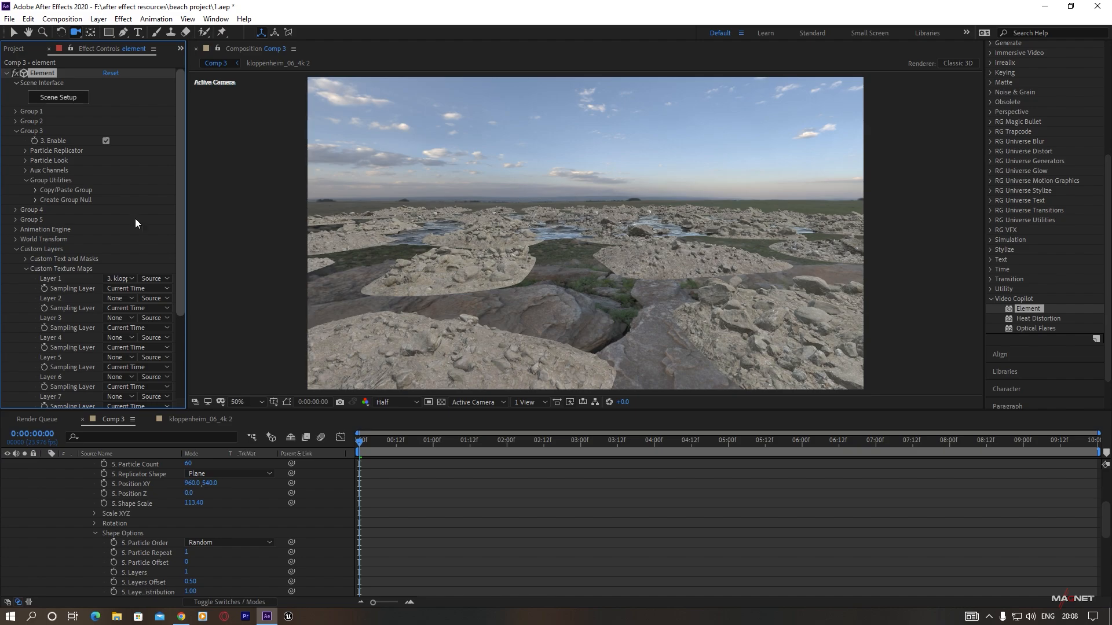
{"action": "left_click", "coordinate": [26, 150]}
{"action": "left_click", "coordinate": [119, 170]}
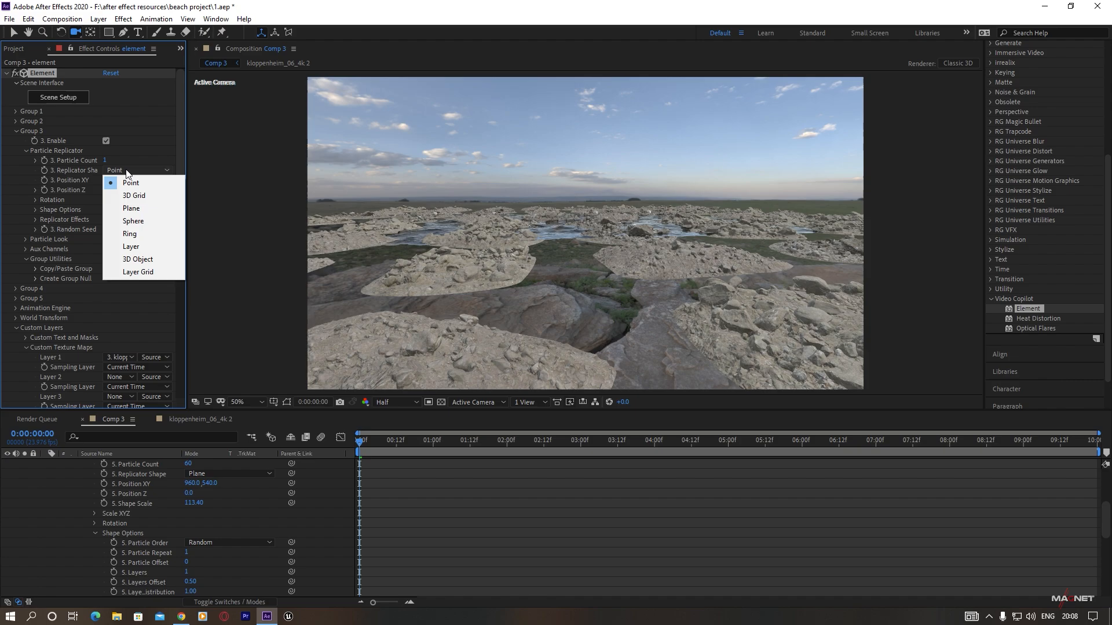
{"action": "left_click", "coordinate": [115, 210]}
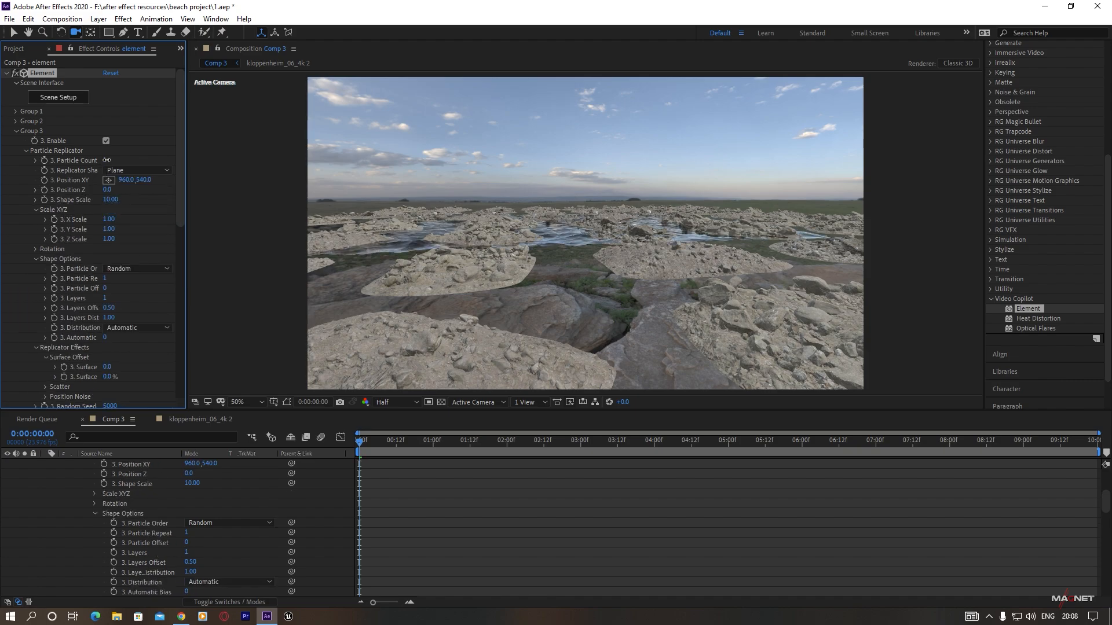
{"action": "left_click_drag", "start_coordinate": [106, 160], "coordinate": [119, 159]}
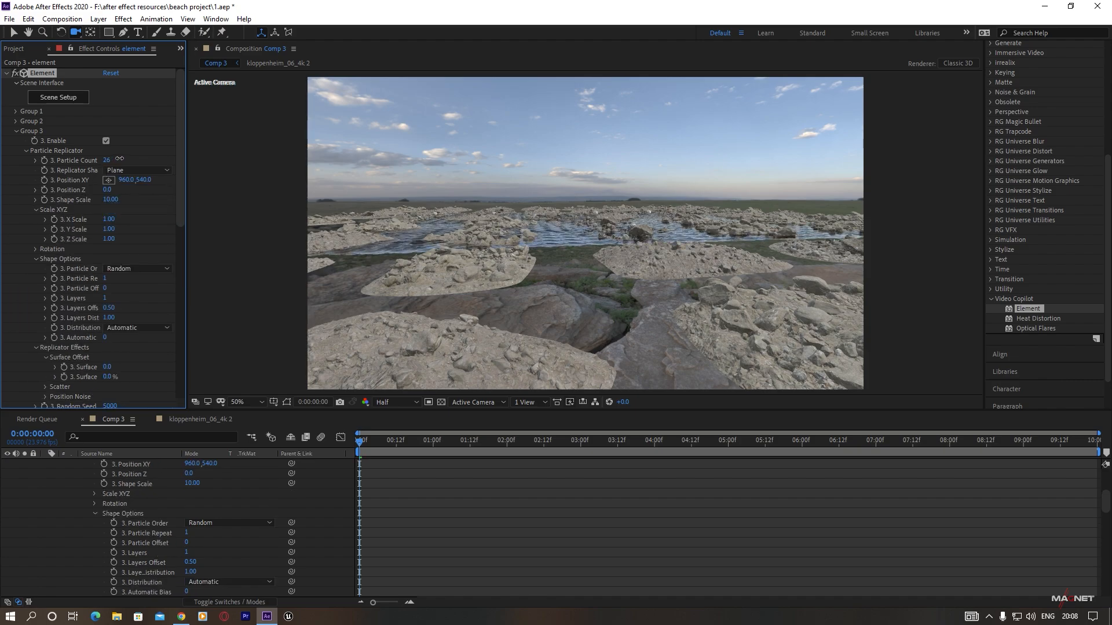
- Set Group 3's shape scale to 91.60 and its particle size to 1.60
{"action": "left_click_drag", "start_coordinate": [534, 271], "coordinate": [557, 304]}
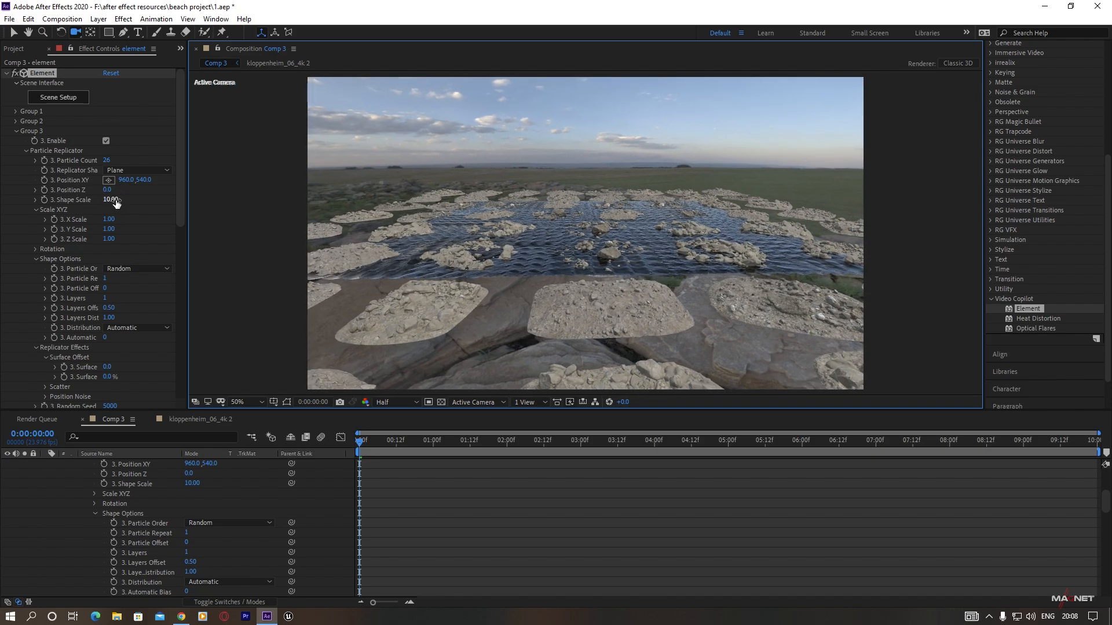
{"action": "left_click_drag", "start_coordinate": [116, 201], "coordinate": [596, 215]}
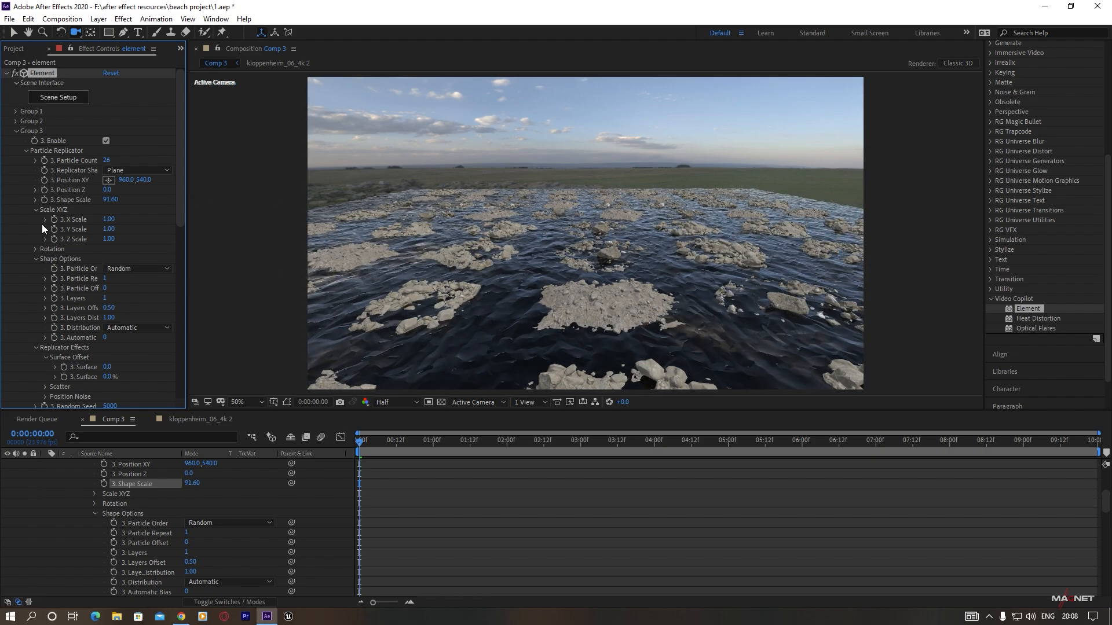
{"action": "scroll", "coordinate": [78, 220], "scroll_direction": "down", "scroll_amount": 3}
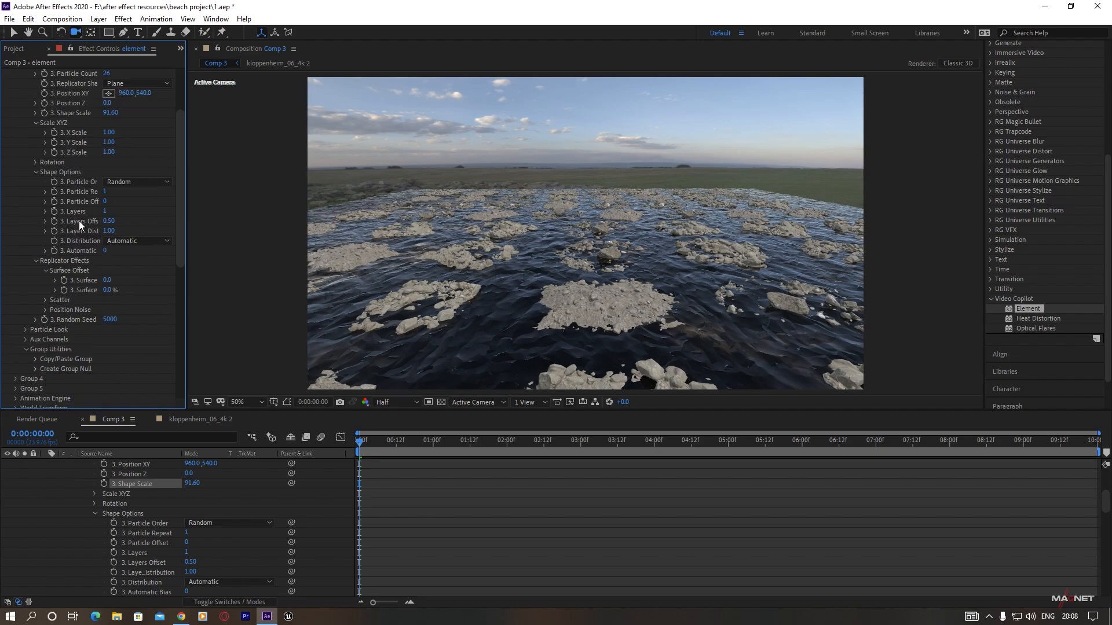
{"action": "left_click", "coordinate": [25, 329]}
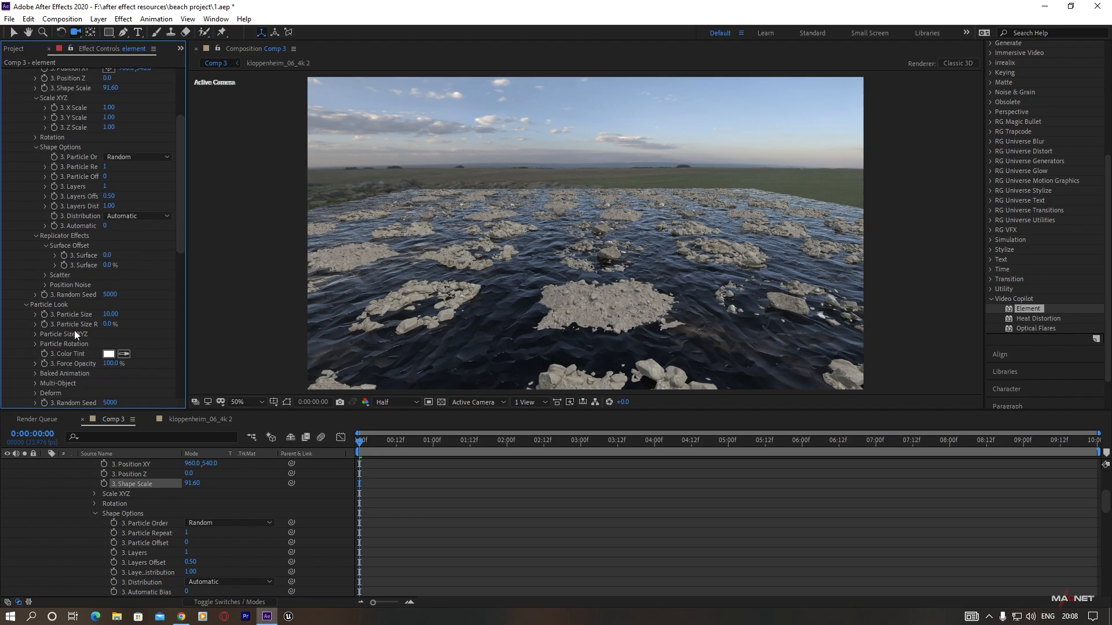
{"action": "left_click_drag", "start_coordinate": [116, 315], "coordinate": [103, 352]}
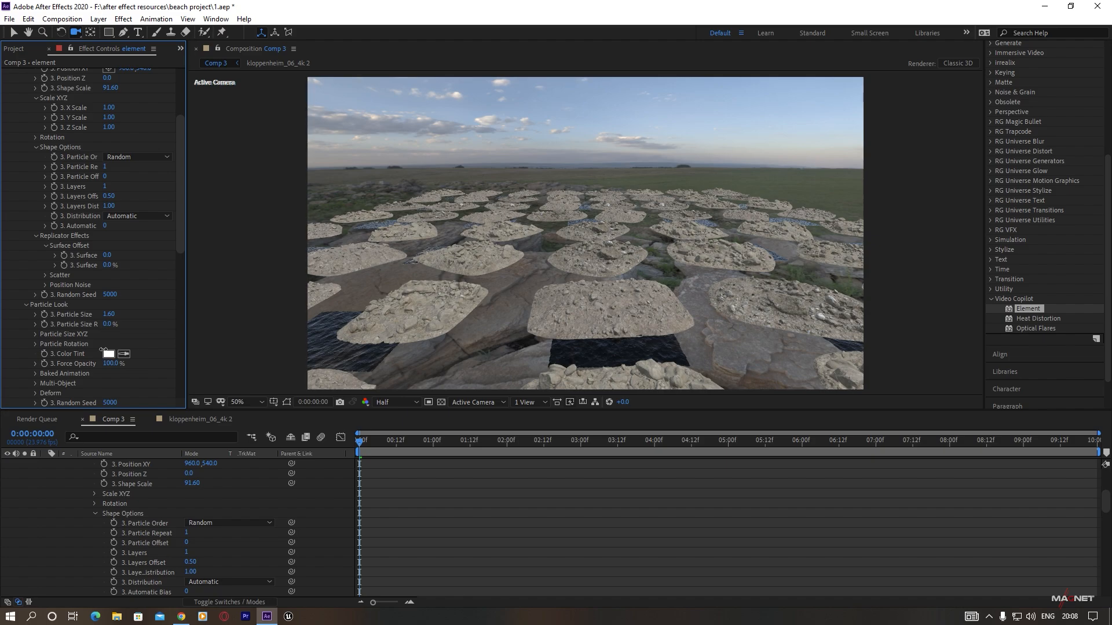
- Set Group 3's particle count to 101, its shape scale to 78.70 and its Y position to 528
{"action": "scroll", "coordinate": [74, 194], "scroll_direction": "up", "scroll_amount": 3}
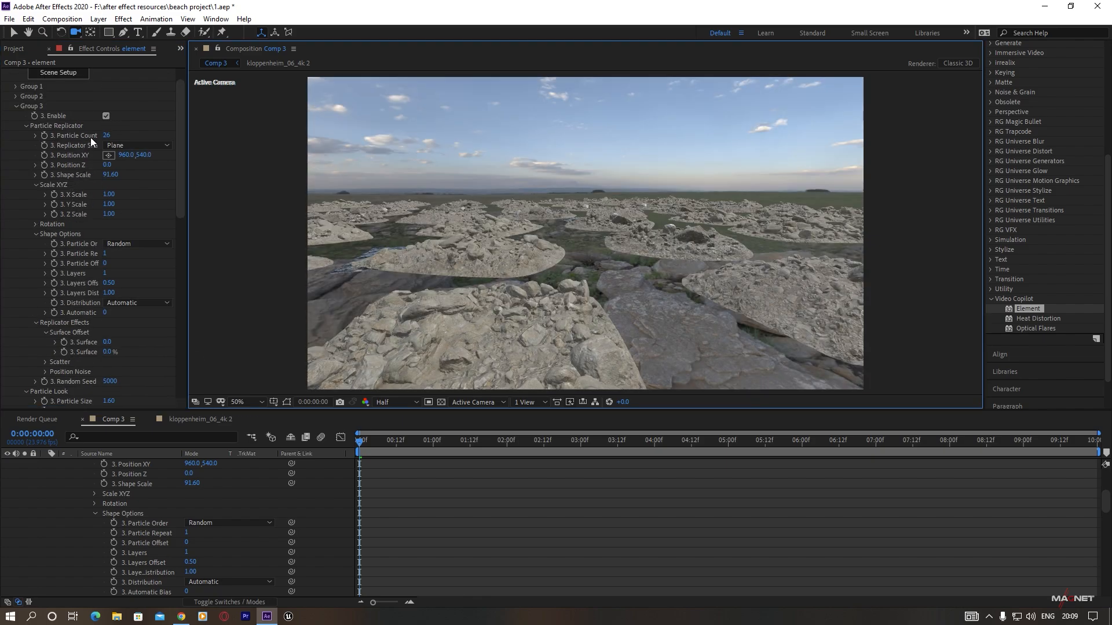
{"action": "left_click_drag", "start_coordinate": [107, 135], "coordinate": [148, 132]}
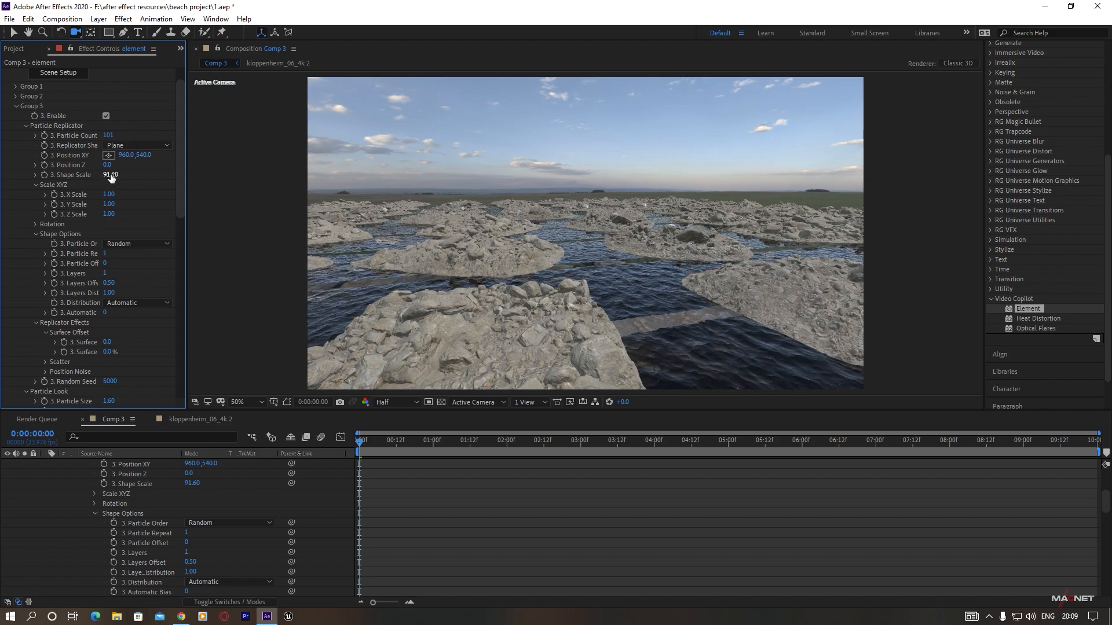
{"action": "left_click_drag", "start_coordinate": [111, 178], "coordinate": [73, 206]}
{"action": "left_click_drag", "start_coordinate": [546, 336], "coordinate": [528, 322]}
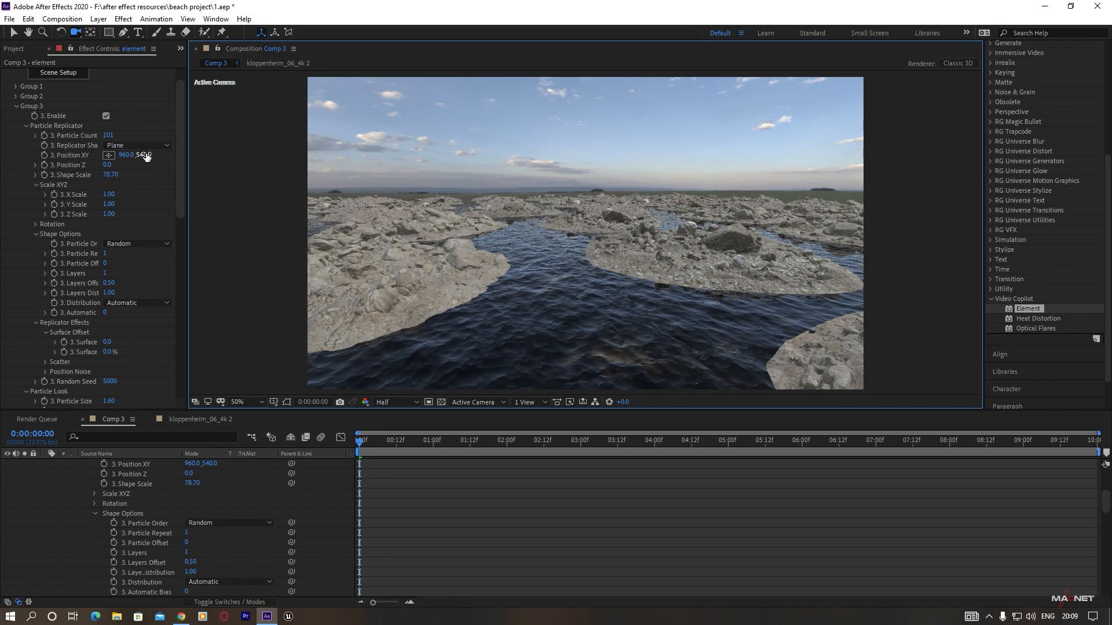
{"action": "left_click_drag", "start_coordinate": [147, 155], "coordinate": [141, 155]}
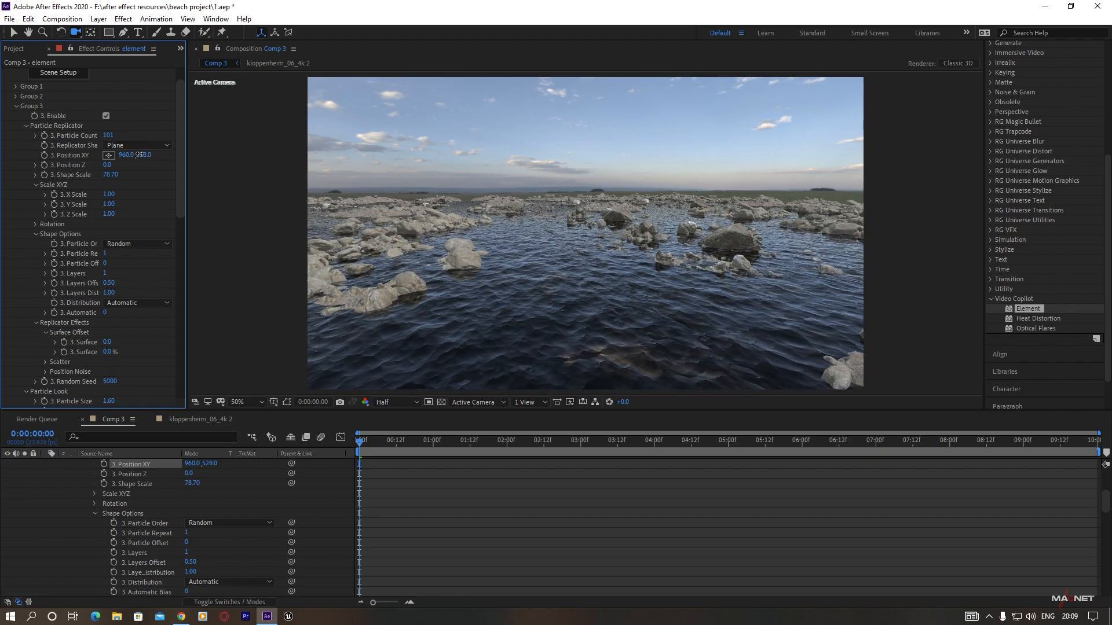
{"action": "left_click_drag", "start_coordinate": [572, 246], "coordinate": [521, 304]}
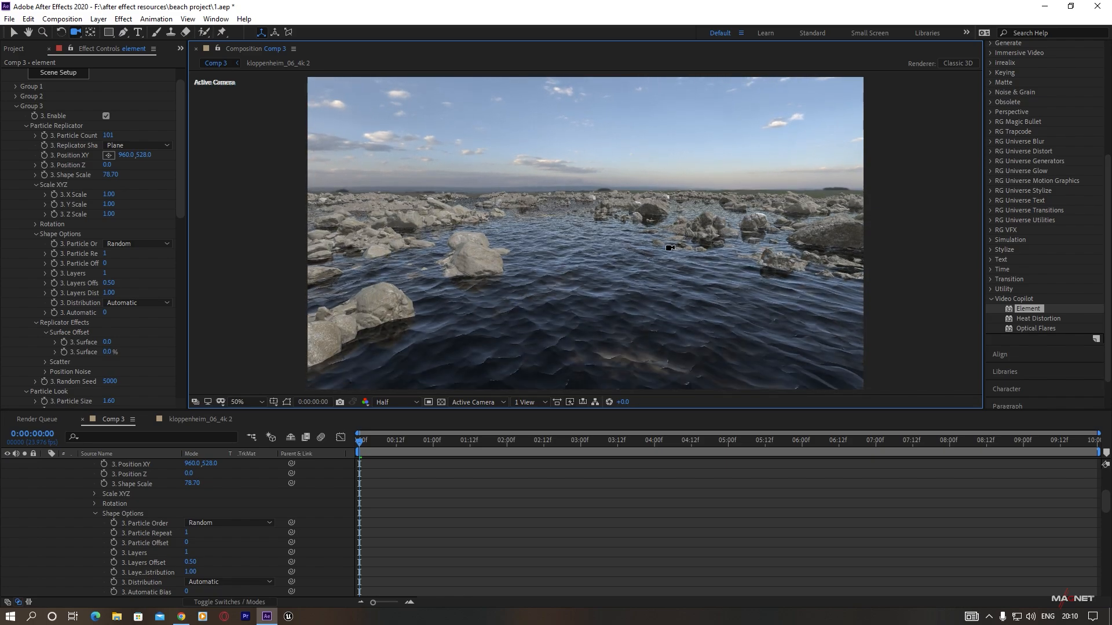
{"action": "left_click", "coordinate": [16, 106]}
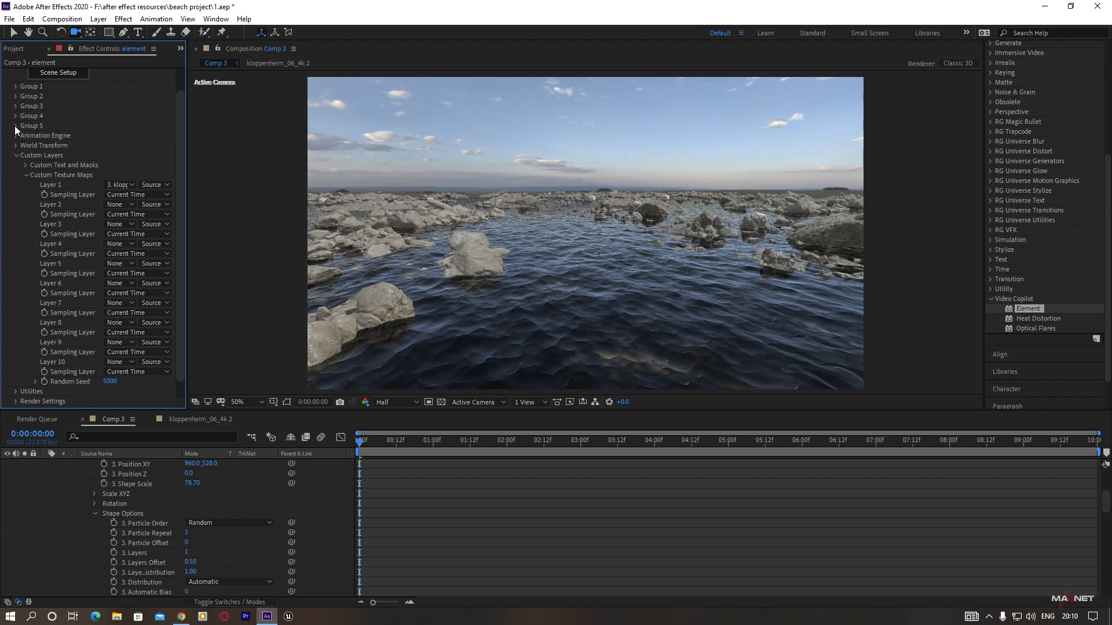
- Increase the particle count of the Group 5 rocks to 83
{"action": "left_click", "coordinate": [15, 126]}
{"action": "left_click_drag", "start_coordinate": [106, 102], "coordinate": [118, 101]}
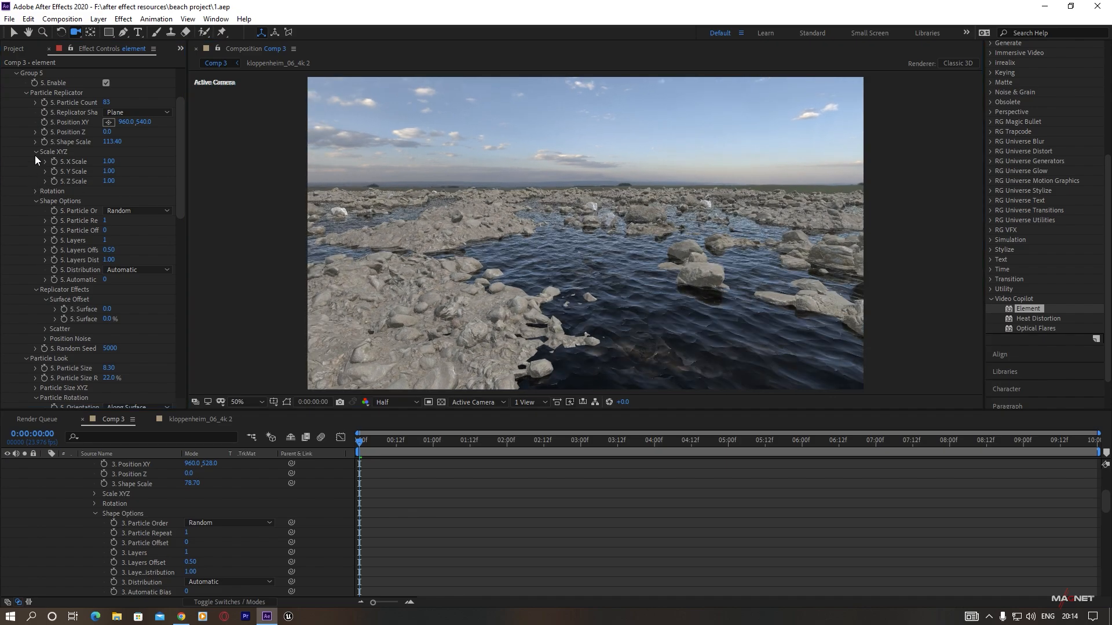
{"action": "scroll", "coordinate": [24, 139], "scroll_direction": "up", "scroll_amount": 3}
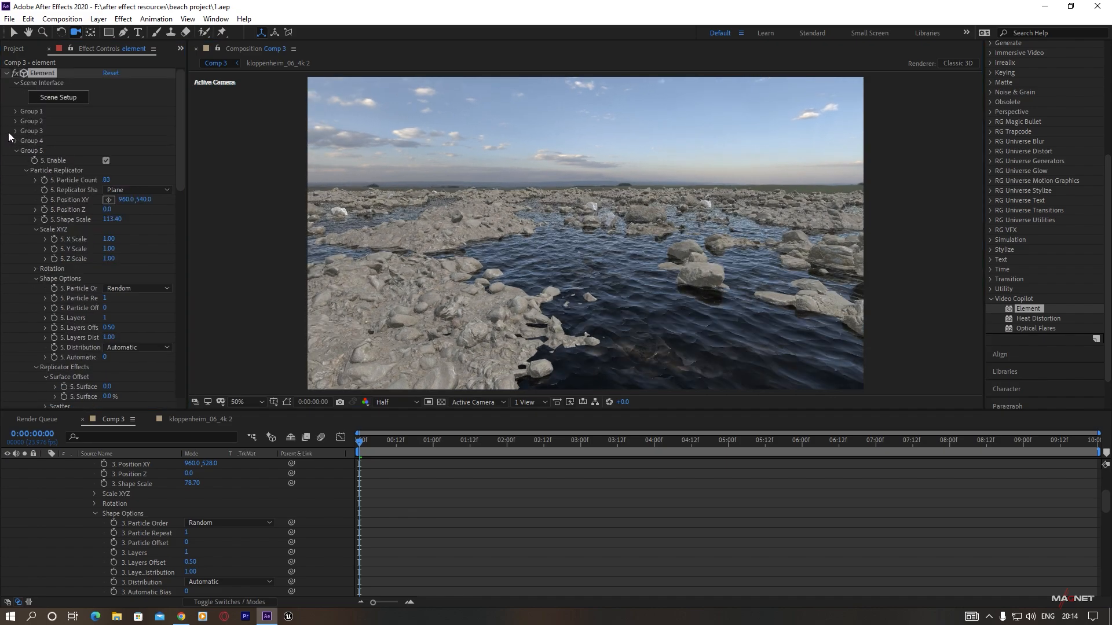
- Set Group 3's X position to 834, its shape scale to 119.00 and its particle count to 217
{"action": "left_click", "coordinate": [15, 132]}
{"action": "scroll", "coordinate": [26, 127], "scroll_direction": "down", "scroll_amount": 2}
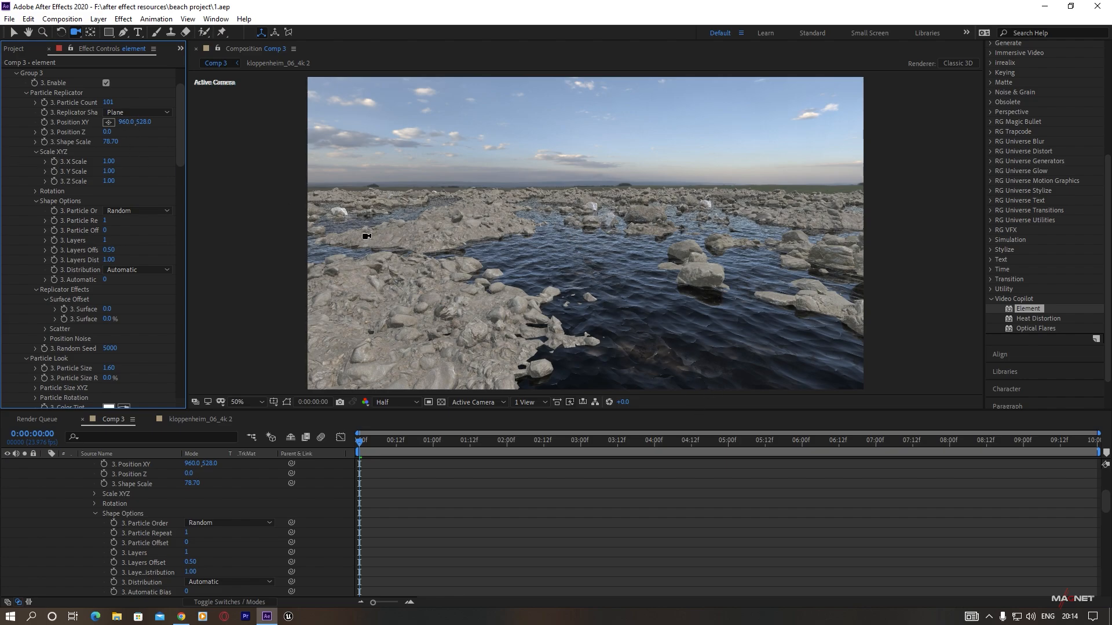
{"action": "left_click_drag", "start_coordinate": [128, 123], "coordinate": [63, 131]}
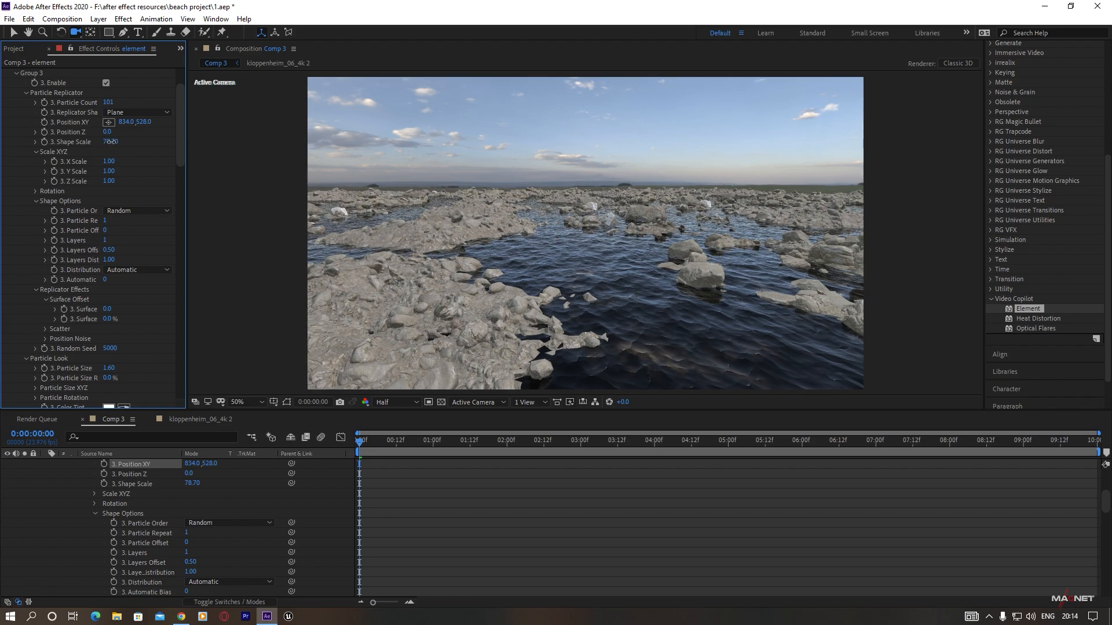
{"action": "left_click_drag", "start_coordinate": [111, 141], "coordinate": [341, 142]}
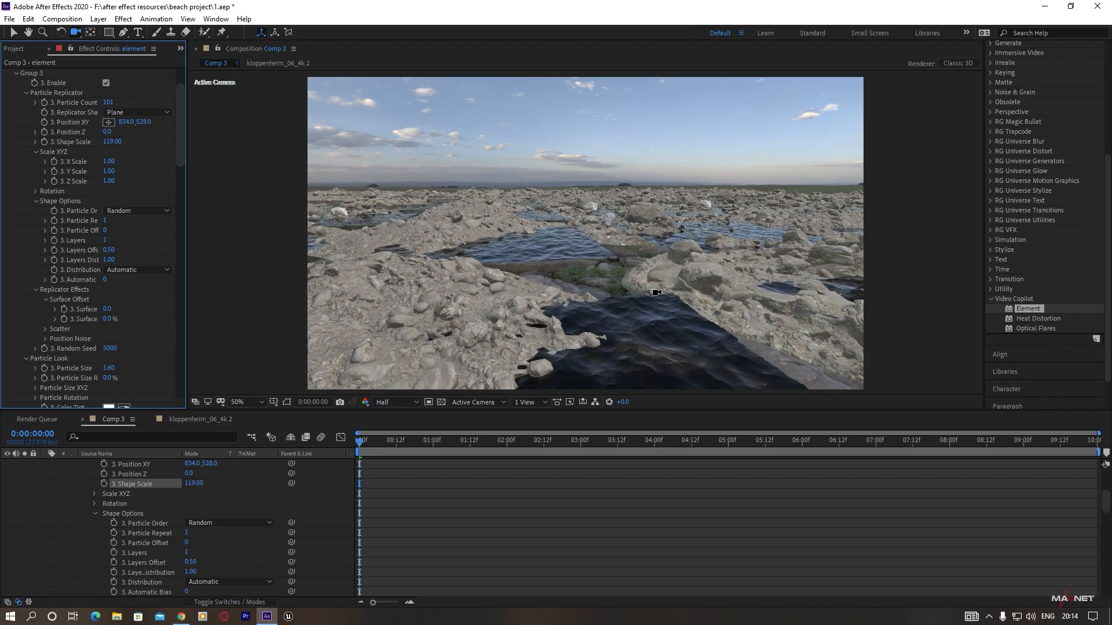
{"action": "left_click_drag", "start_coordinate": [109, 103], "coordinate": [173, 101]}
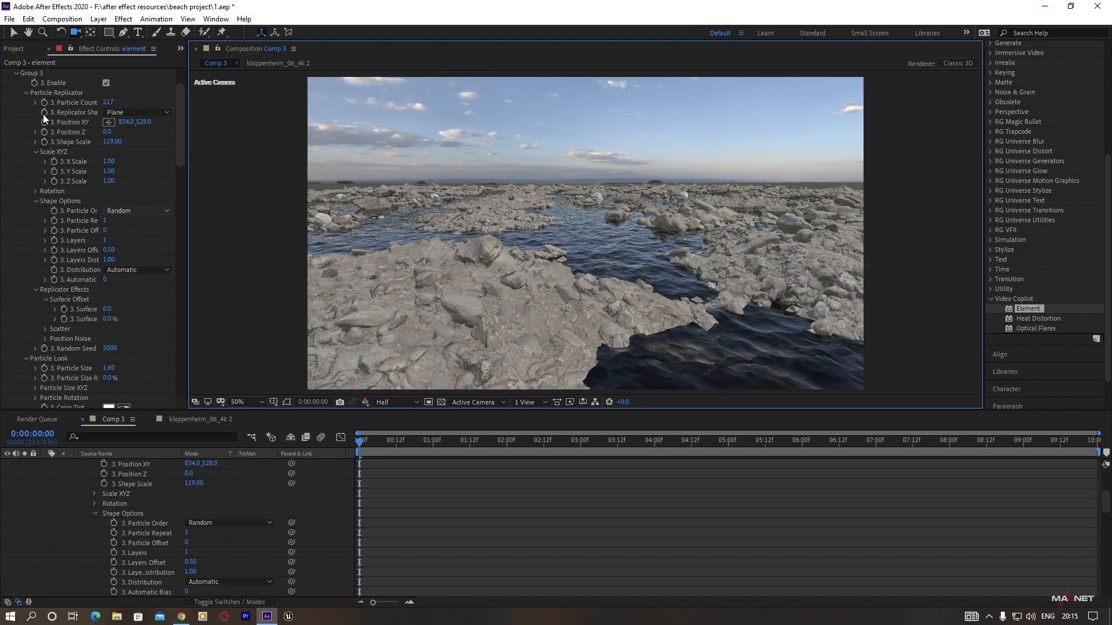
- Scatter the Group 5 rocks with an X scatter of 11.7 and a Z scatter of 37.9
{"action": "scroll", "coordinate": [60, 261], "scroll_direction": "down", "scroll_amount": 8}
{"action": "scroll", "coordinate": [50, 234], "scroll_direction": "down", "scroll_amount": 8}
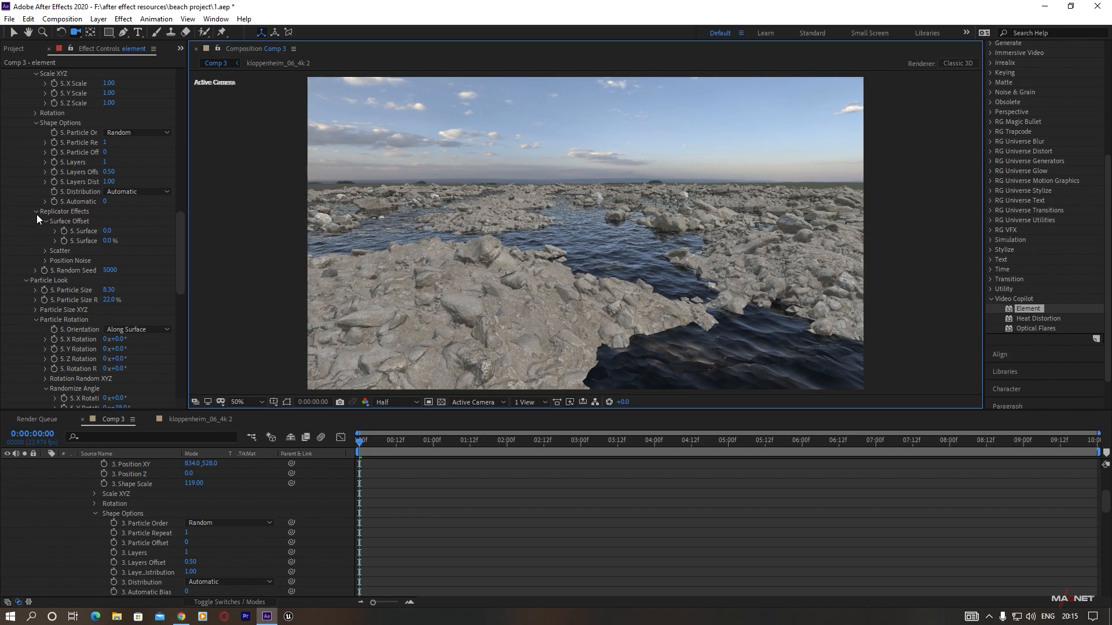
{"action": "left_click", "coordinate": [45, 251]}
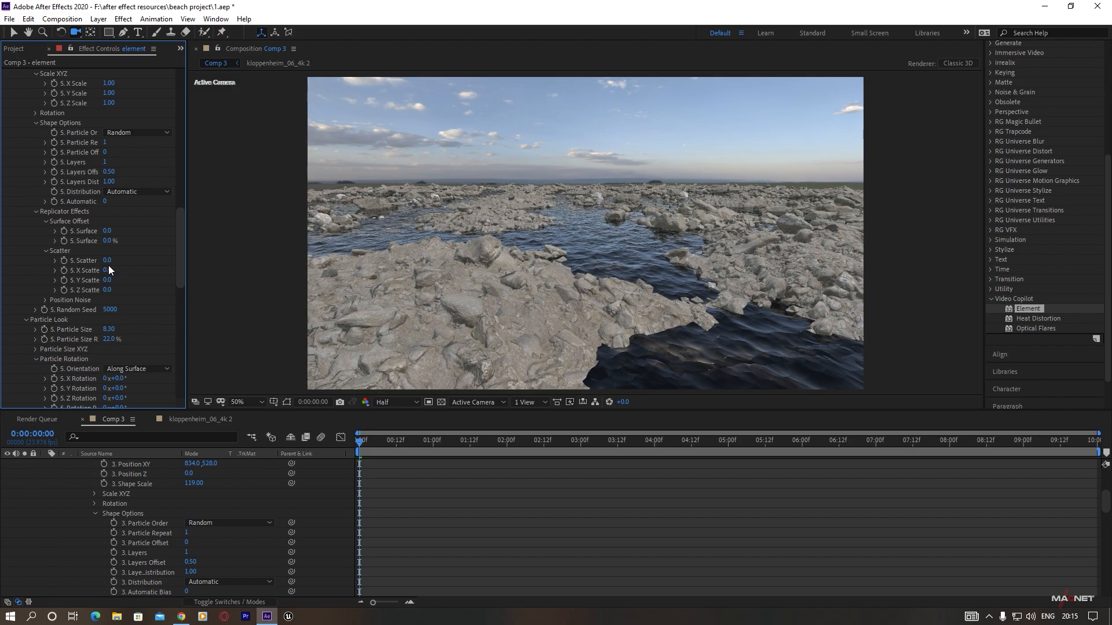
{"action": "left_click_drag", "start_coordinate": [179, 248], "coordinate": [181, 218]}
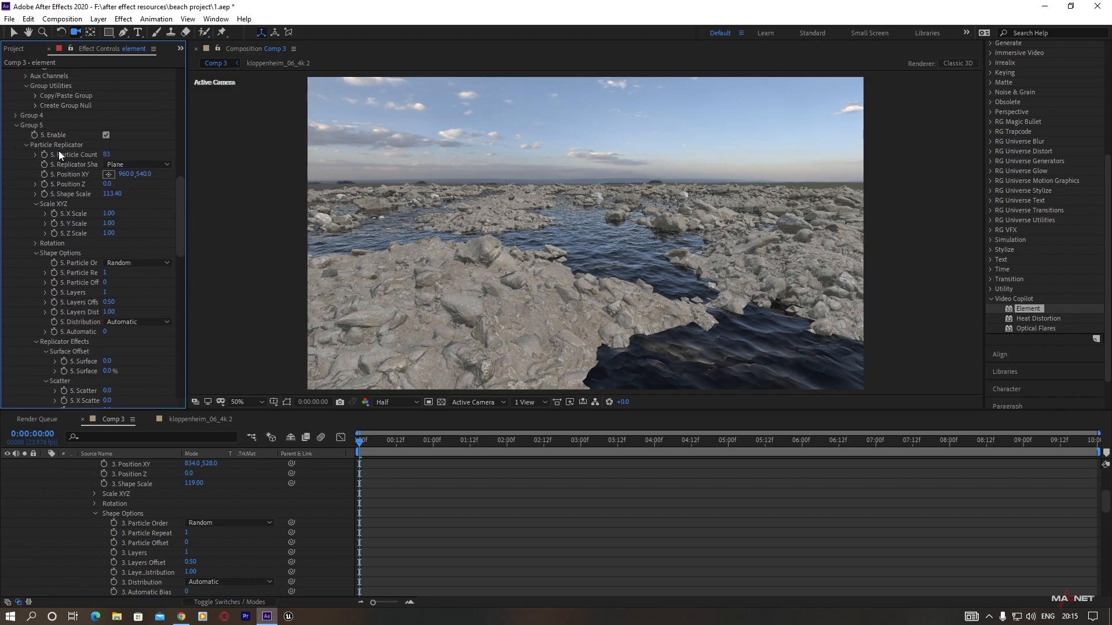
{"action": "left_click_drag", "start_coordinate": [179, 196], "coordinate": [184, 225]}
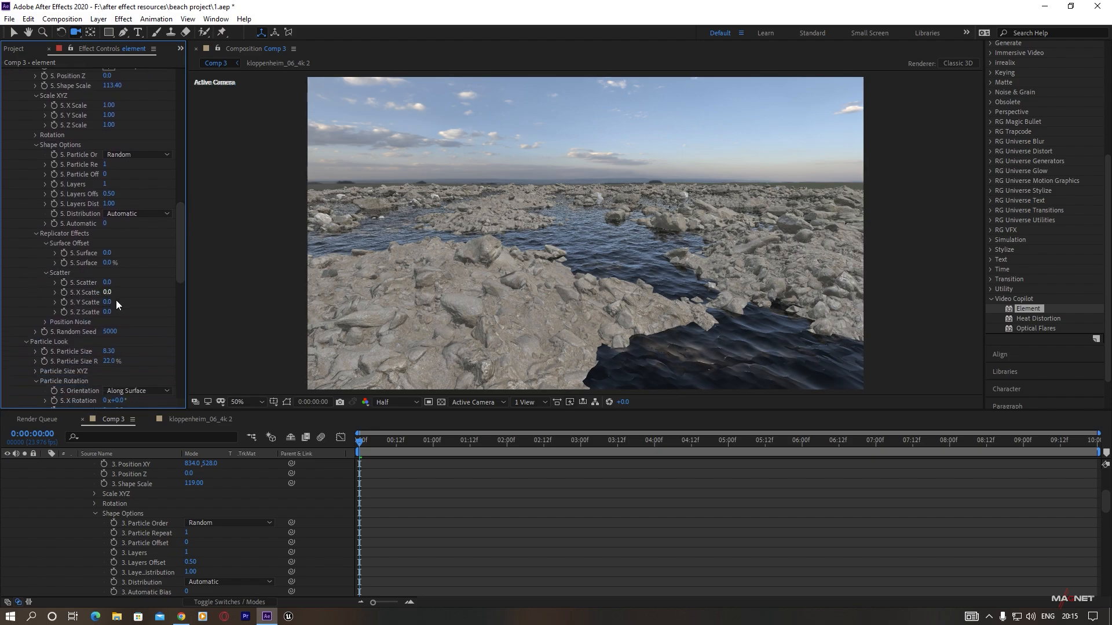
{"action": "left_click_drag", "start_coordinate": [192, 292], "coordinate": [258, 293]}
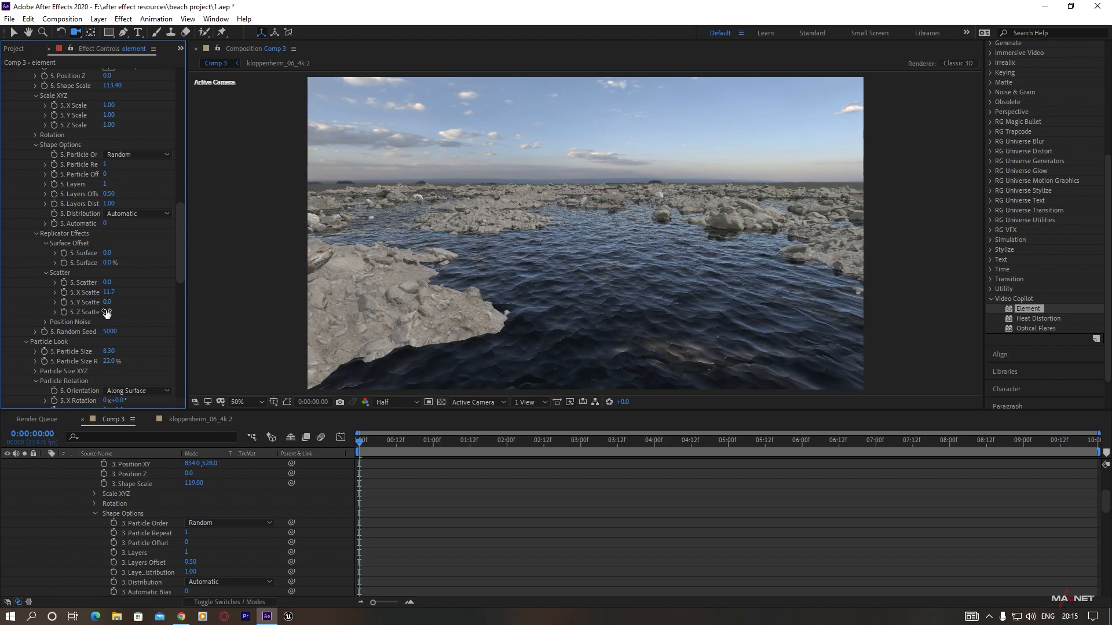
{"action": "left_click_drag", "start_coordinate": [107, 313], "coordinate": [332, 316]}
{"action": "left_click", "coordinate": [567, 310]}
{"action": "left_click_drag", "start_coordinate": [567, 310], "coordinate": [617, 305]}
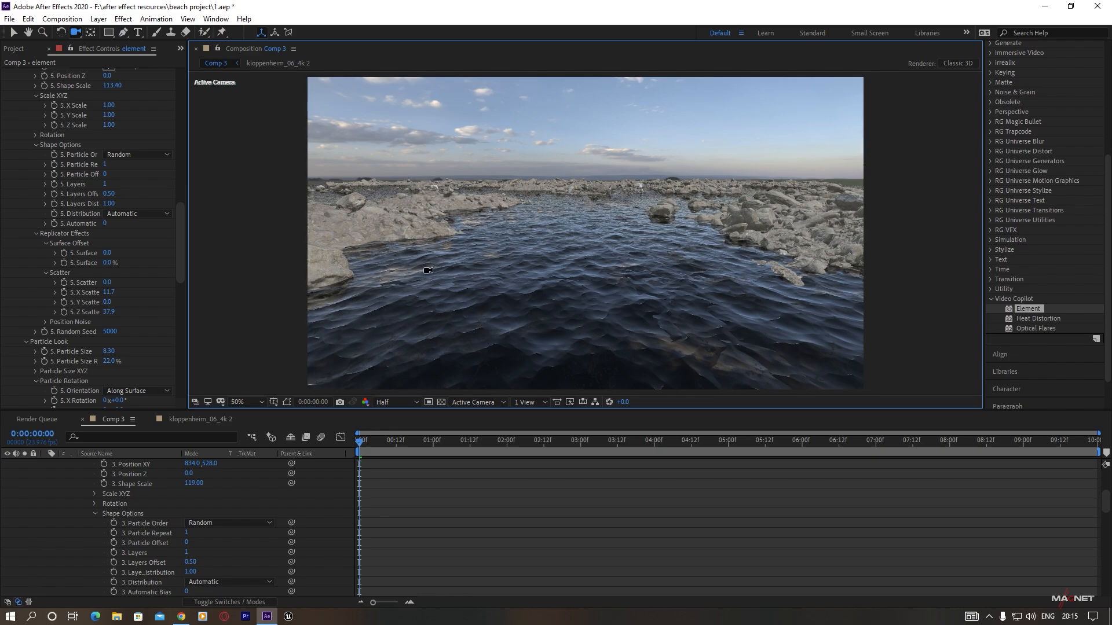
- Set Group 5's replicator Z scale to 0.55 and its X scale to 1.13
{"action": "scroll", "coordinate": [95, 225], "scroll_direction": "up", "scroll_amount": 3}
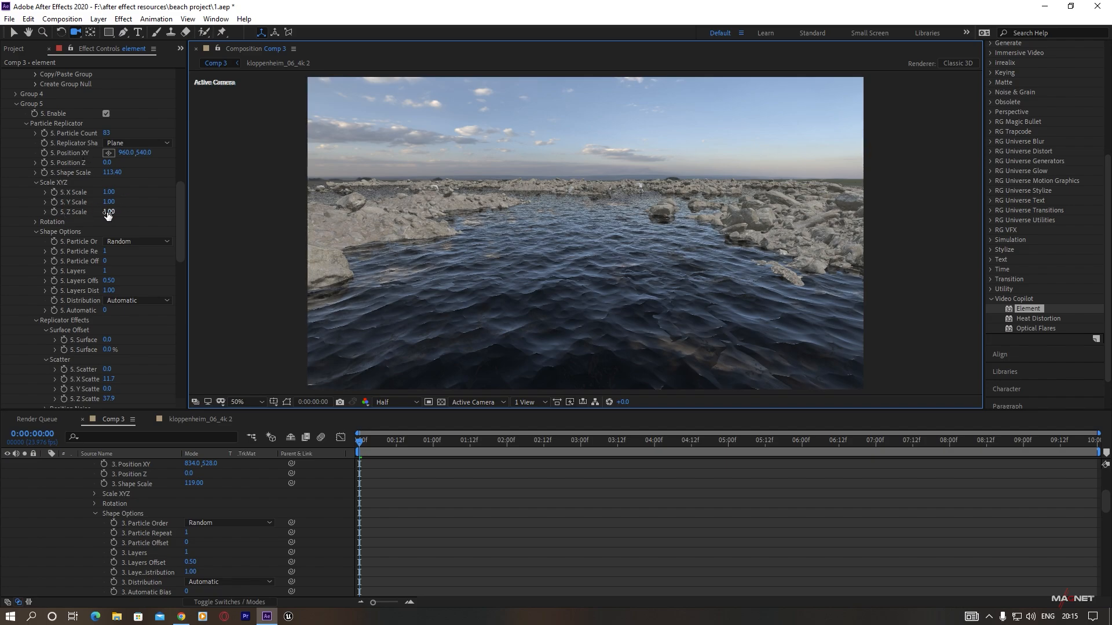
{"action": "left_click_drag", "start_coordinate": [109, 213], "coordinate": [85, 214]}
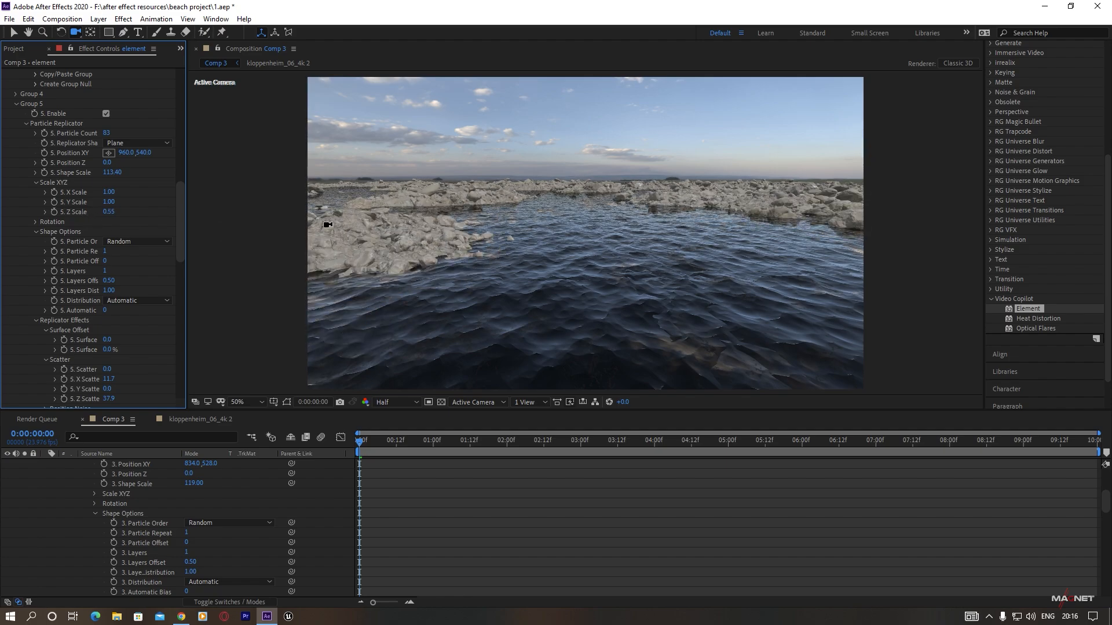
{"action": "mouse_move", "coordinate": [579, 299]}
{"action": "left_mouse_down"}
{"action": "mouse_move", "coordinate": [578, 268]}
{"action": "mouse_move", "coordinate": [558, 294]}
{"action": "left_mouse_up"}
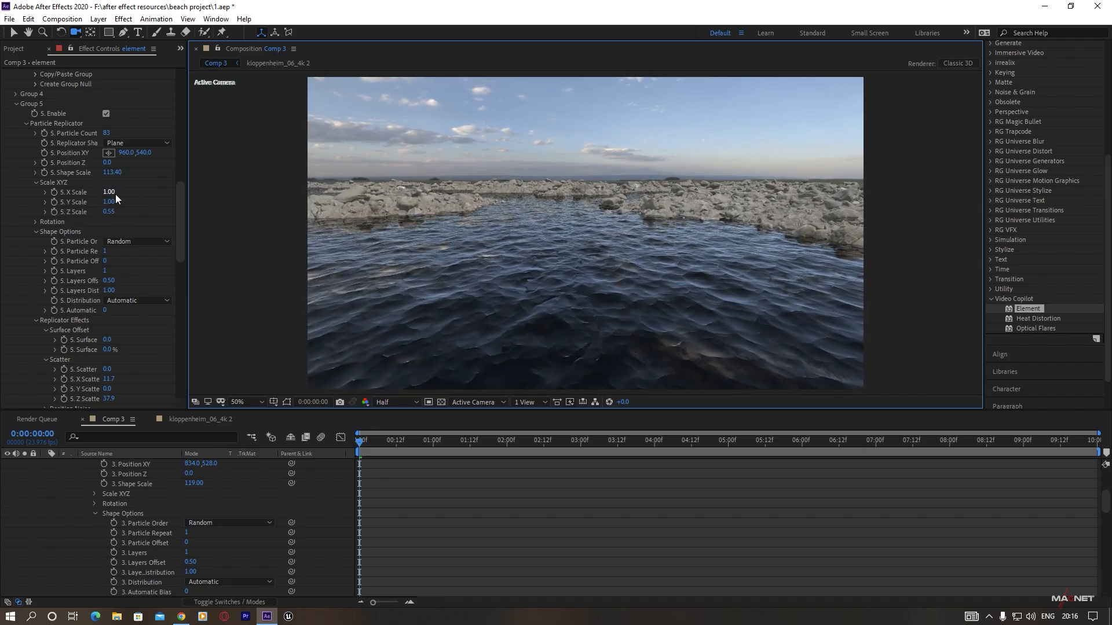
{"action": "mouse_move", "coordinate": [111, 193]}
{"action": "left_mouse_down"}
{"action": "mouse_move", "coordinate": [136, 195]}
{"action": "mouse_move", "coordinate": [114, 202]}
{"action": "mouse_move", "coordinate": [128, 208]}
{"action": "left_mouse_up"}
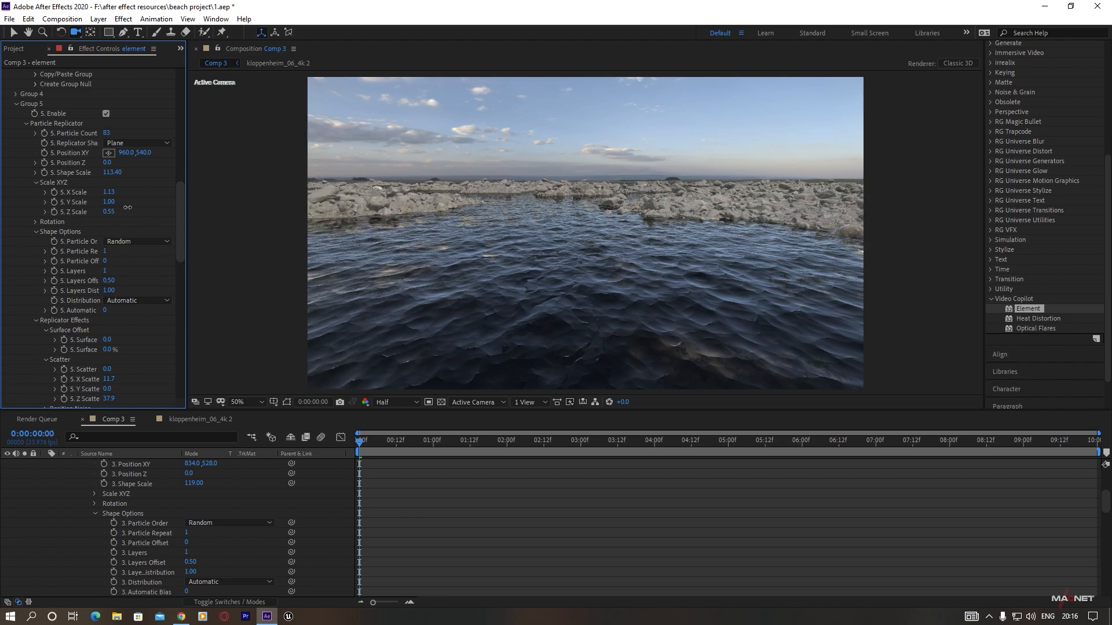
{"action": "scroll", "coordinate": [80, 301], "scroll_direction": "down", "scroll_amount": 3}
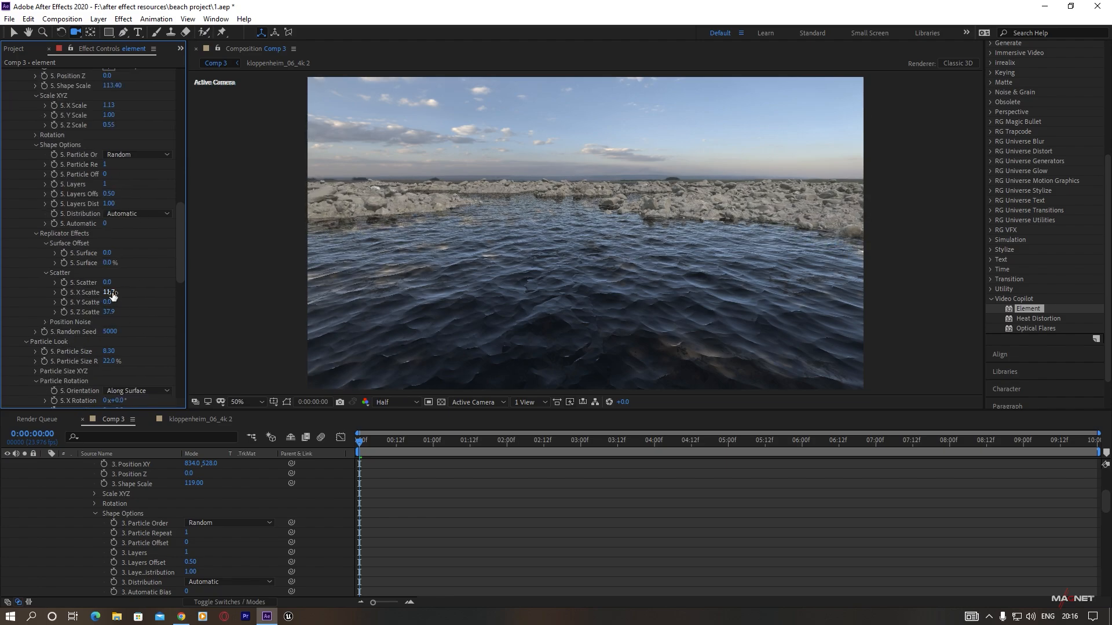
- Set Group 5's X scatter to 2.4 and its random seed to 7000, and orbit the camera to reframe the rocks and water
{"action": "mouse_move", "coordinate": [113, 295]}
{"action": "left_mouse_down"}
{"action": "mouse_move", "coordinate": [74, 311]}
{"action": "mouse_move", "coordinate": [126, 311]}
{"action": "mouse_move", "coordinate": [101, 311]}
{"action": "left_mouse_up"}
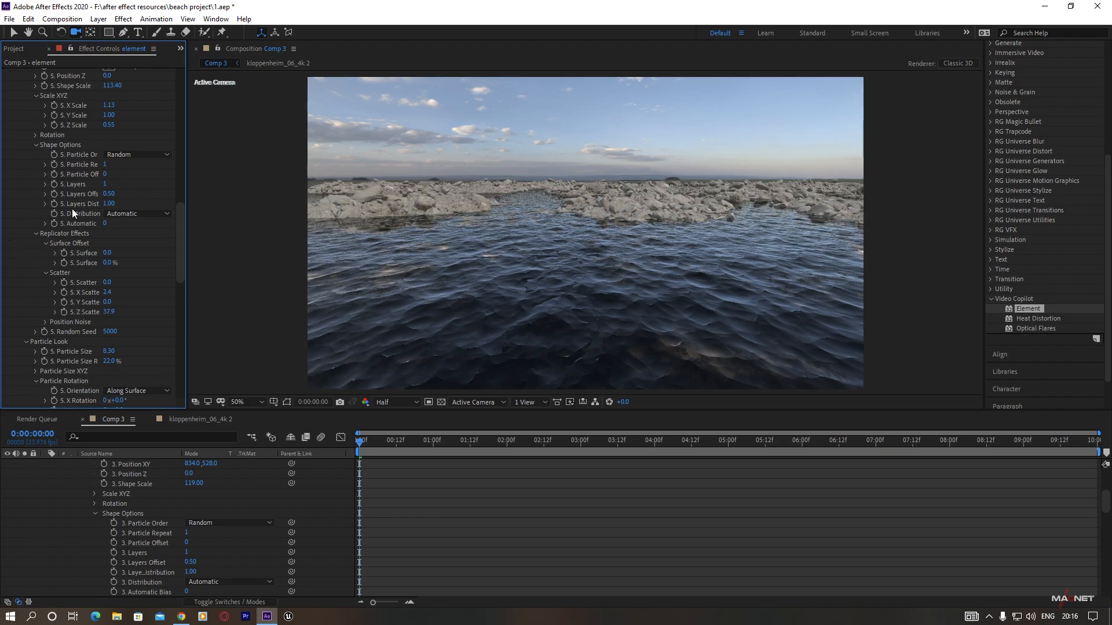
{"action": "scroll", "coordinate": [89, 258], "scroll_direction": "down", "scroll_amount": 3}
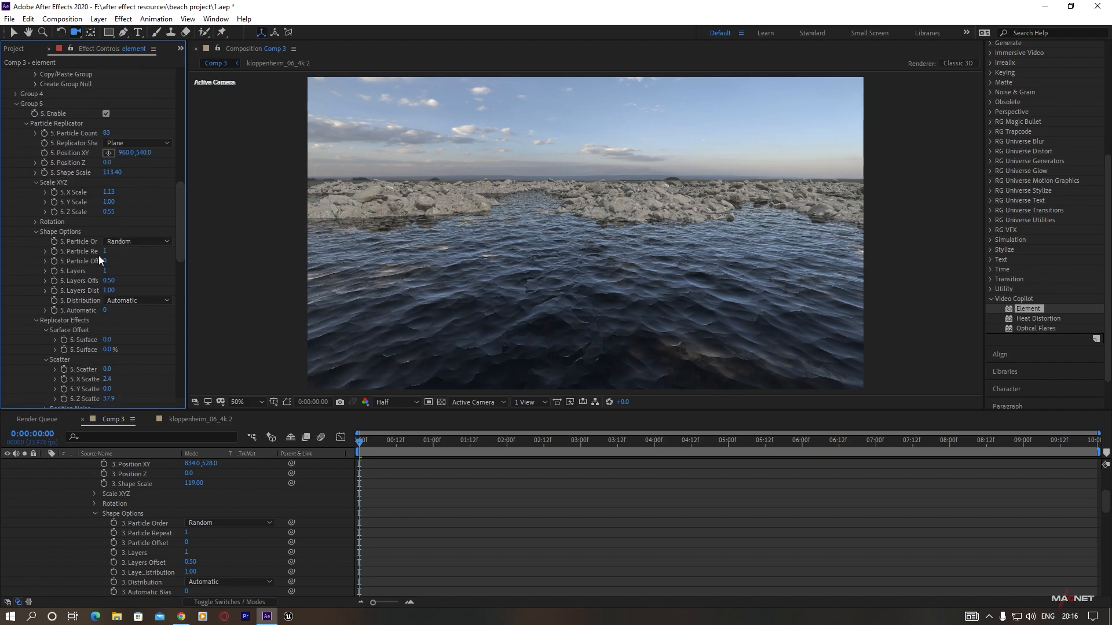
{"action": "left_click_drag", "start_coordinate": [111, 247], "coordinate": [125, 245]}
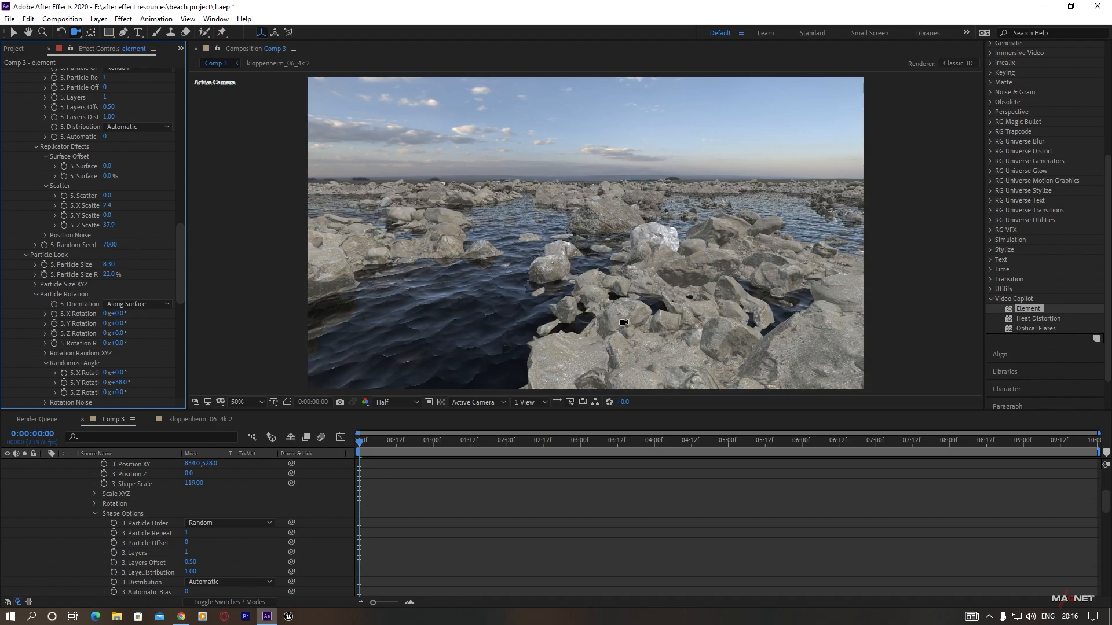
{"action": "left_click_drag", "start_coordinate": [624, 323], "coordinate": [551, 316]}
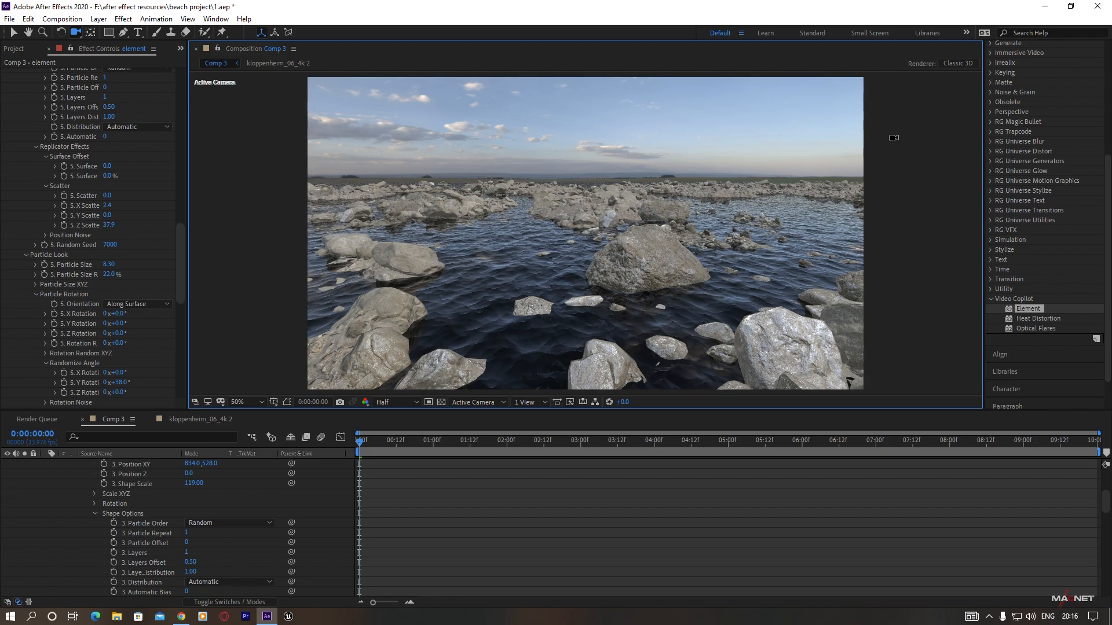
- In Scene Setup, add mountains_0011 from mountain model pack v1.0 and place it in the Group Folder with the Sphere Model
{"action": "scroll", "coordinate": [46, 175], "scroll_direction": "up", "scroll_amount": 15}
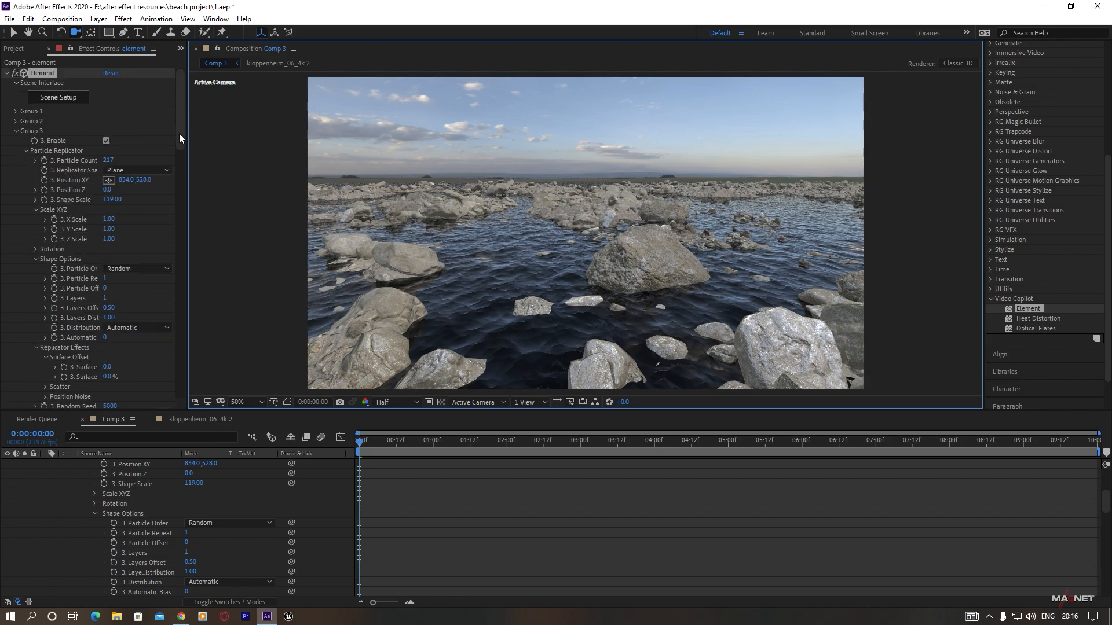
{"action": "left_click", "coordinate": [58, 98]}
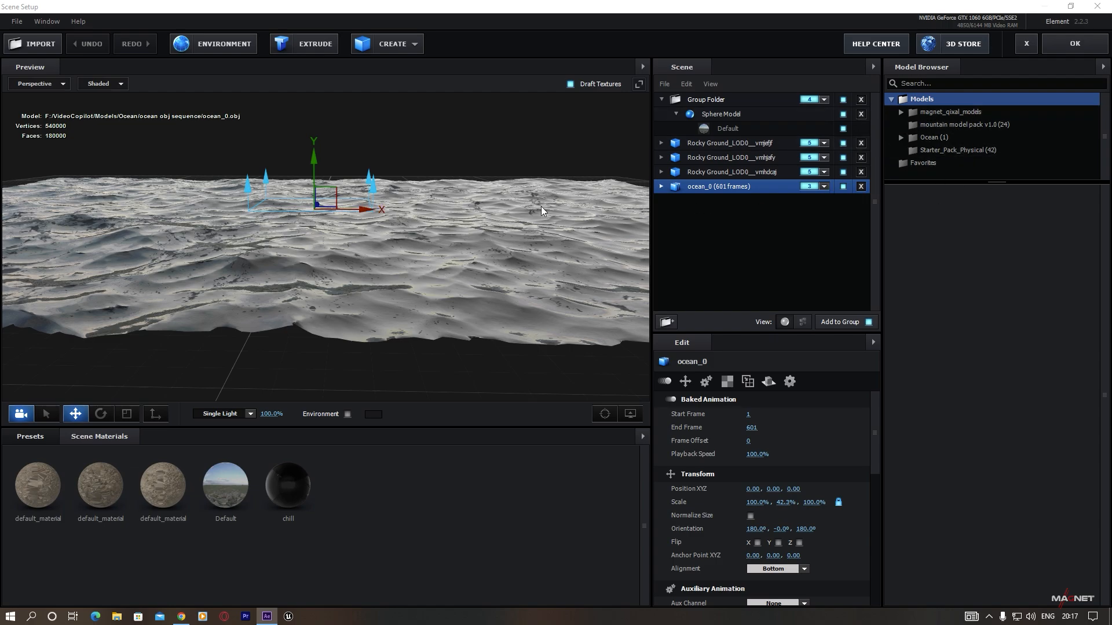
{"action": "left_click_drag", "start_coordinate": [489, 260], "coordinate": [457, 298]}
{"action": "left_click", "coordinate": [954, 123]}
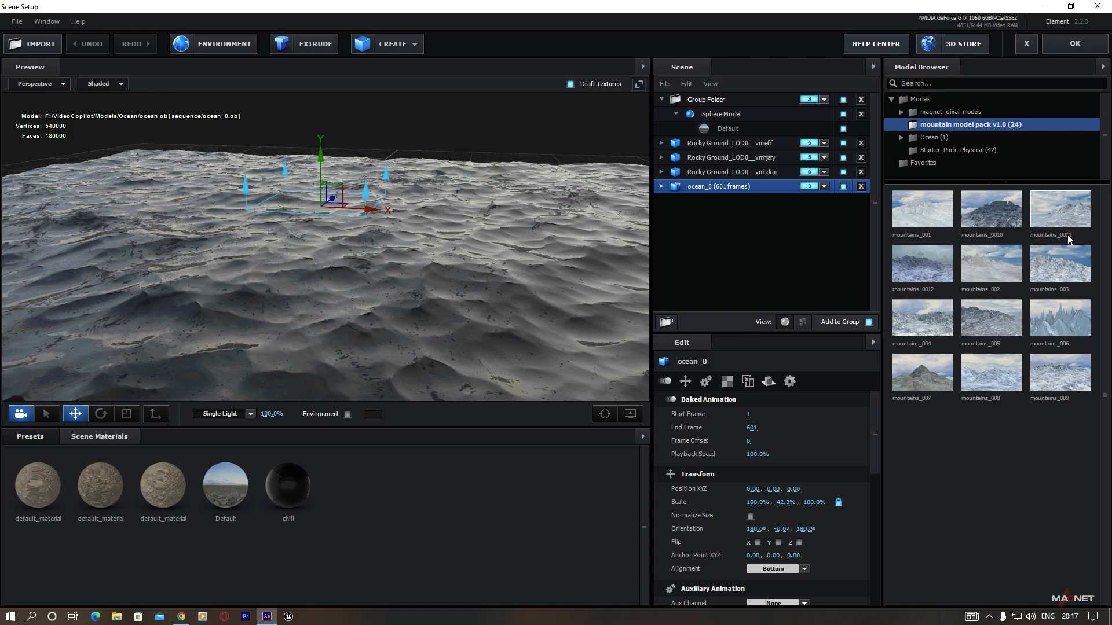
{"action": "double_click", "coordinate": [1061, 211]}
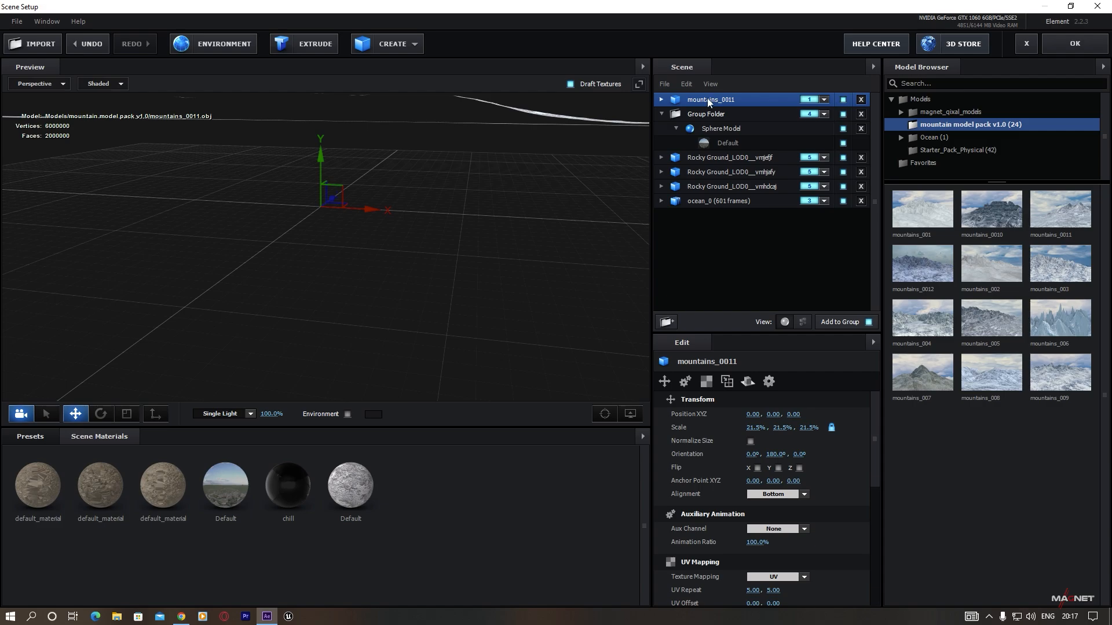
{"action": "left_click_drag", "start_coordinate": [715, 101], "coordinate": [725, 129]}
{"action": "left_click", "coordinate": [709, 128]}
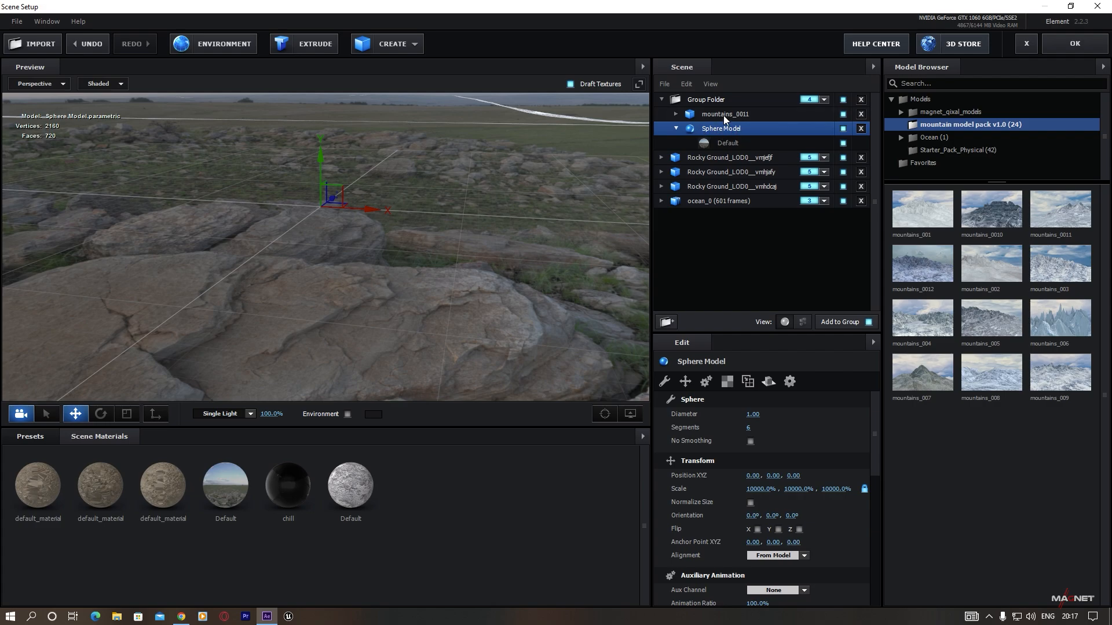
- Enable Normalize Size for the mountains_0011 model
{"action": "left_click", "coordinate": [724, 116]}
{"action": "left_click_drag", "start_coordinate": [411, 251], "coordinate": [469, 238]}
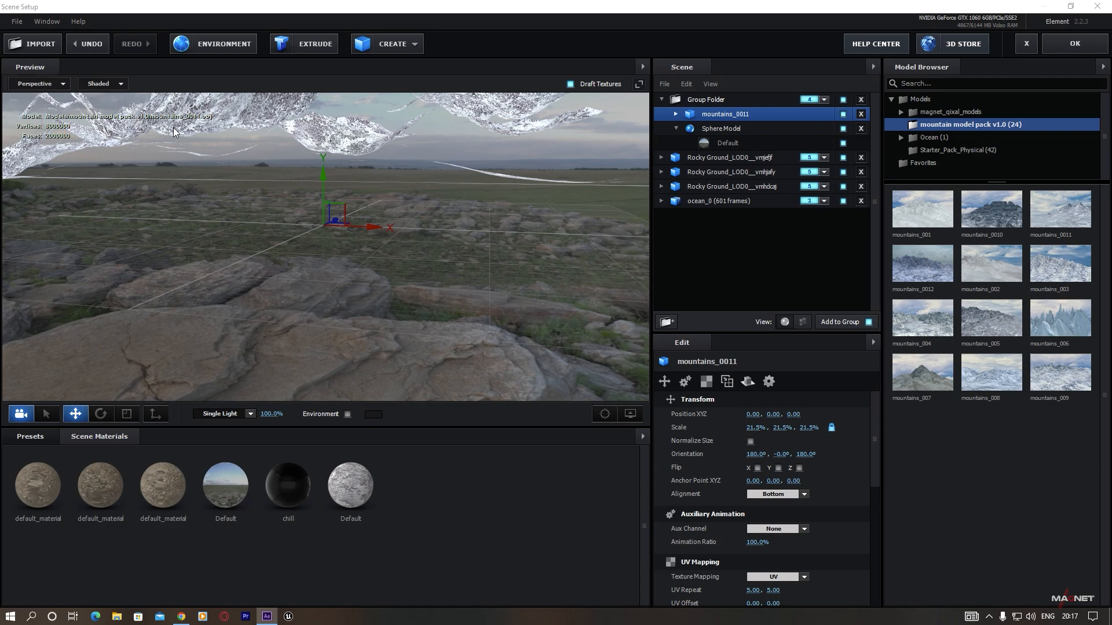
{"action": "left_click", "coordinate": [749, 441]}
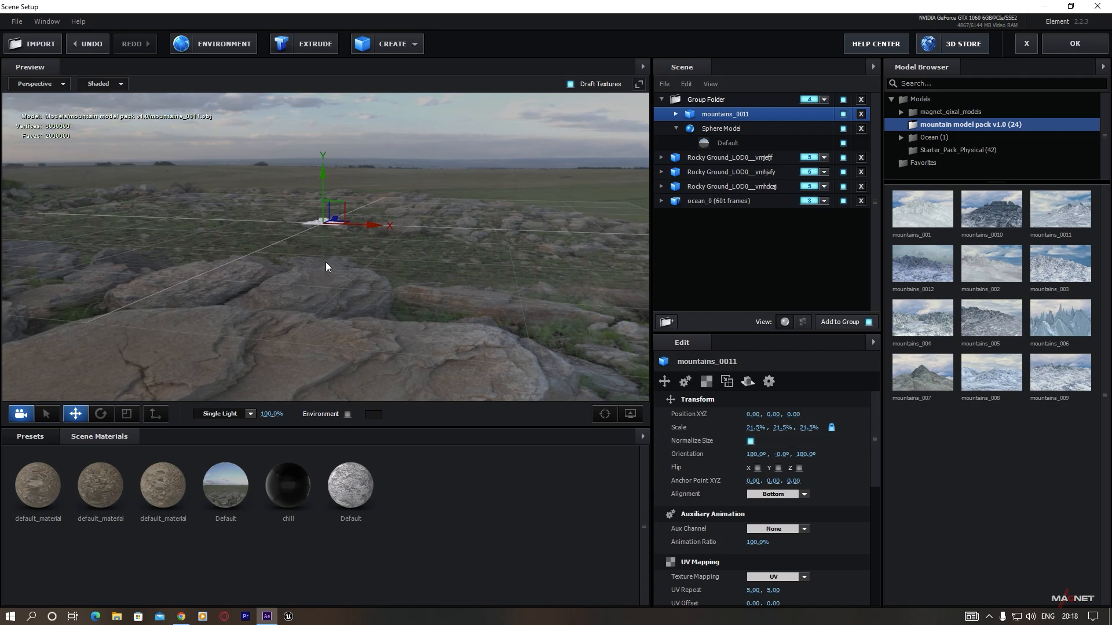
{"action": "scroll", "coordinate": [325, 263], "scroll_direction": "up", "scroll_amount": 10}
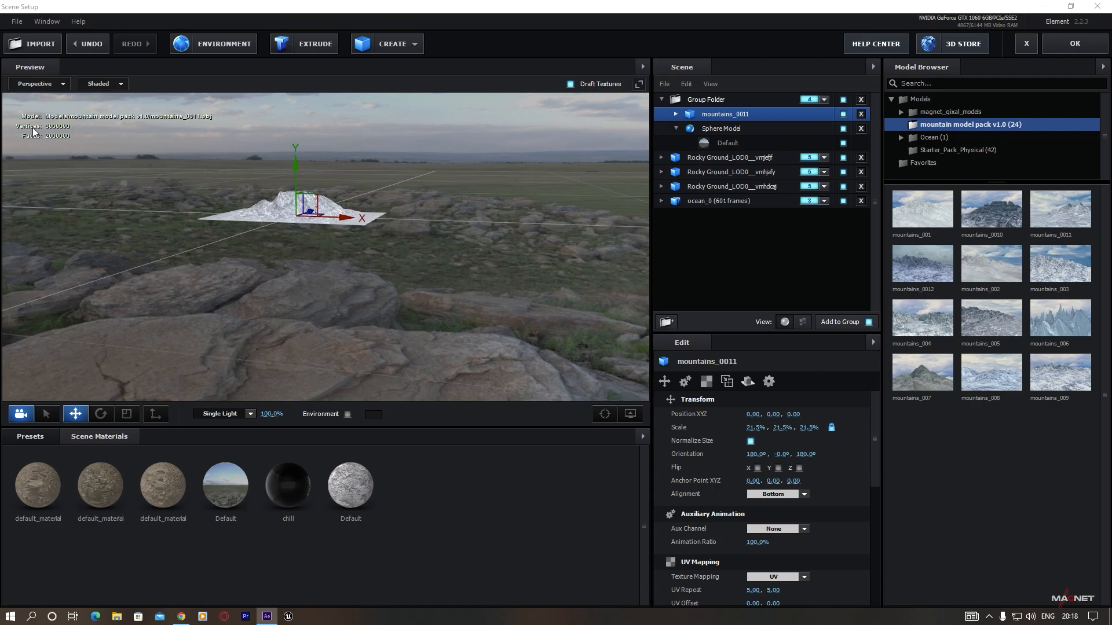
{"action": "left_click_drag", "start_coordinate": [274, 214], "coordinate": [256, 228]}
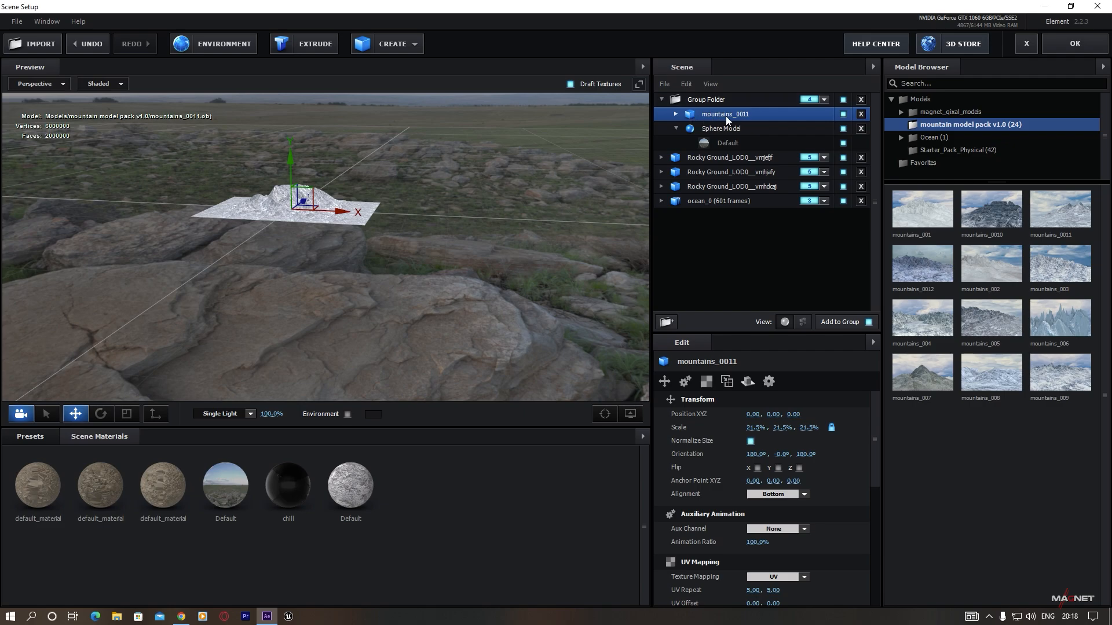
- Enable Optimize Mesh in the surface options of the mountains_0011 model
{"action": "left_click_drag", "start_coordinate": [874, 408], "coordinate": [875, 482]}
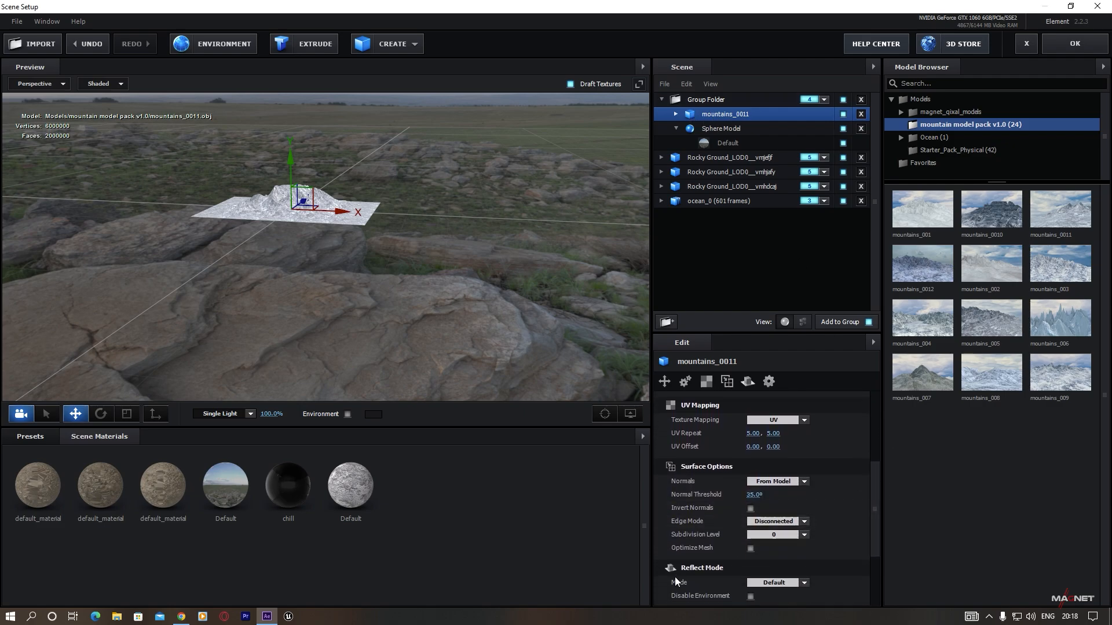
{"action": "left_click", "coordinate": [750, 549]}
{"action": "scroll", "coordinate": [249, 243], "scroll_direction": "up", "scroll_amount": 4}
{"action": "mouse_move", "coordinate": [249, 243]}
{"action": "left_mouse_down"}
{"action": "mouse_move", "coordinate": [210, 226]}
{"action": "mouse_move", "coordinate": [245, 231]}
{"action": "left_mouse_up"}
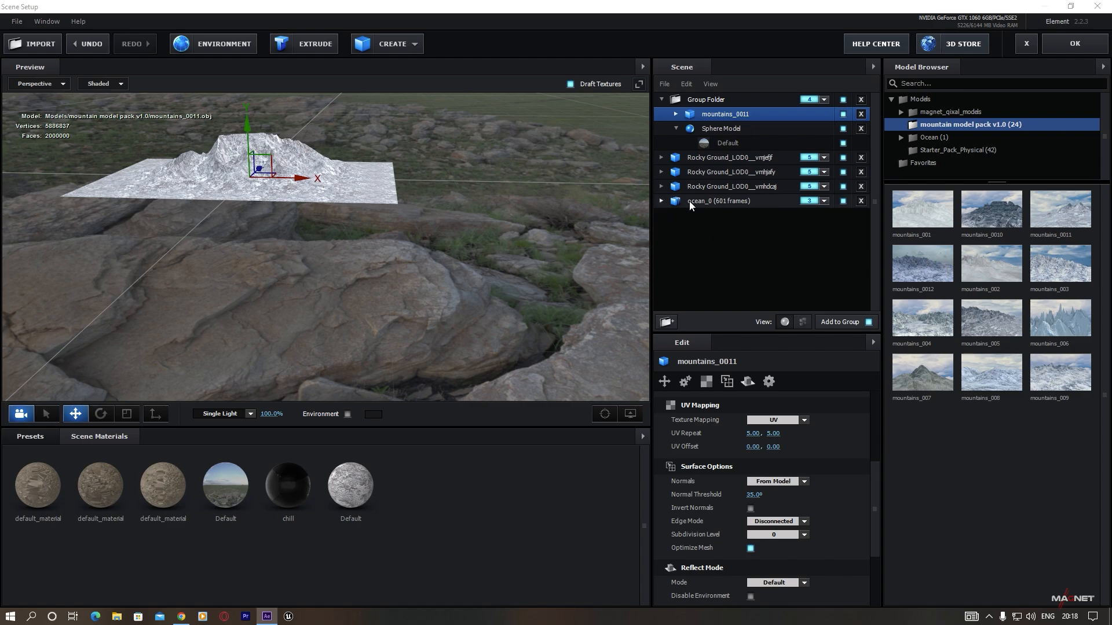
- Enable Optimize Mesh in the surface options of the ocean_0 model
{"action": "left_click", "coordinate": [735, 200]}
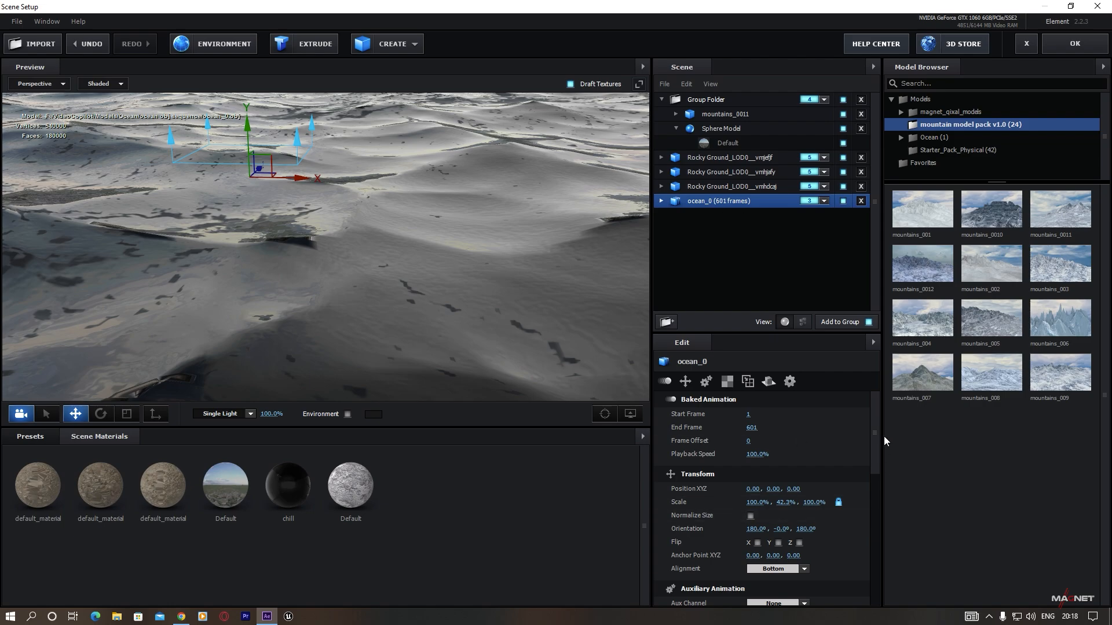
{"action": "left_click_drag", "start_coordinate": [878, 415], "coordinate": [881, 515]}
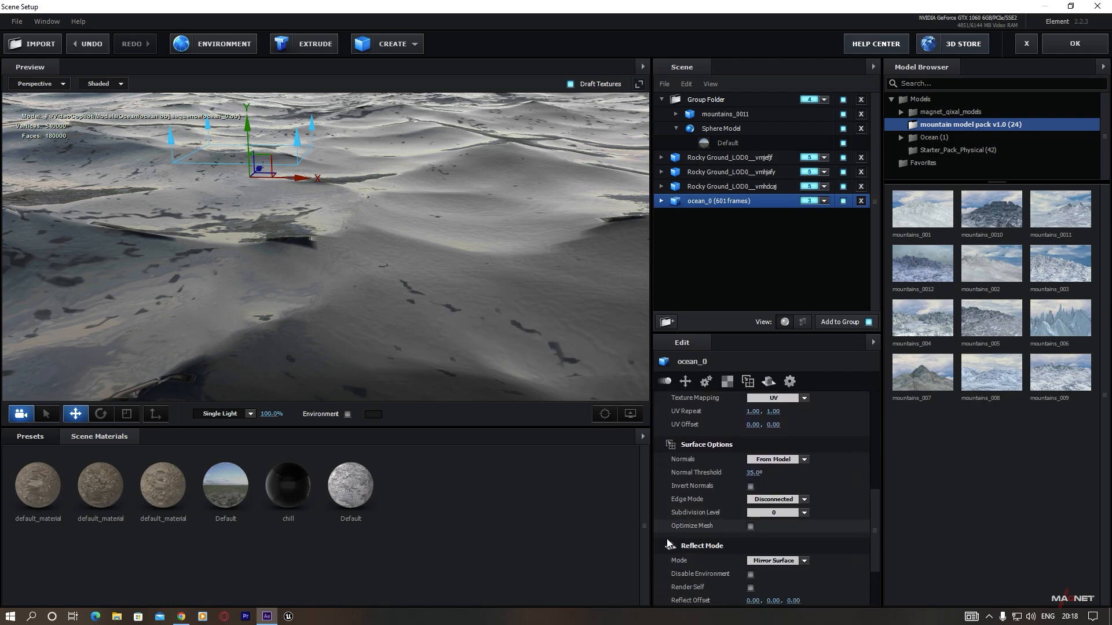
{"action": "left_click", "coordinate": [750, 527]}
{"action": "left_click_drag", "start_coordinate": [870, 511], "coordinate": [878, 403]}
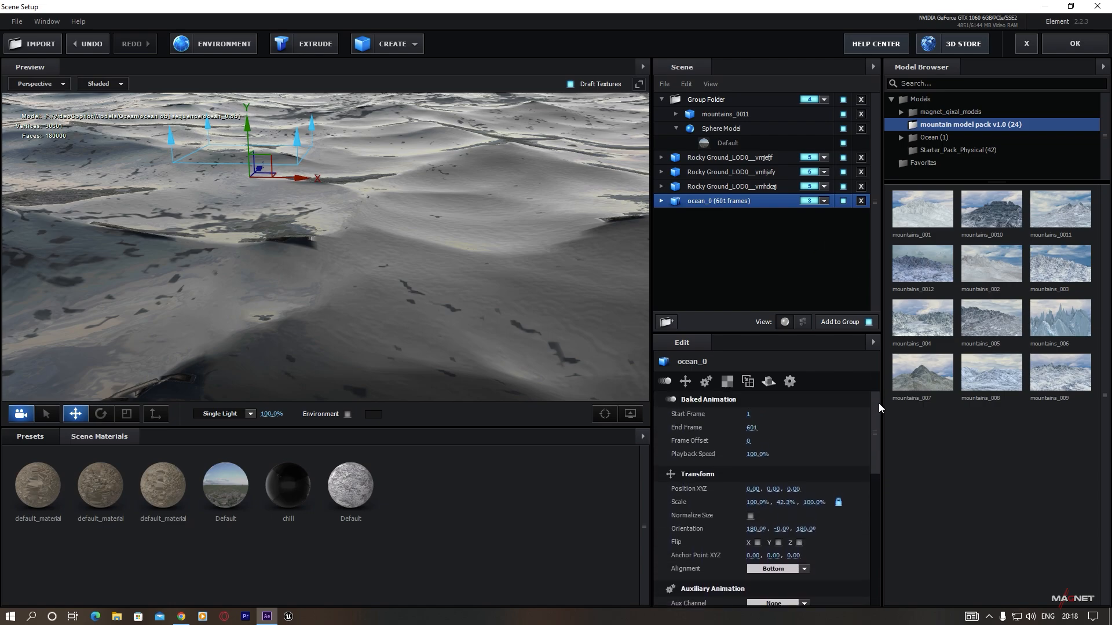
- Scale the mountains_0011 model uniformly to 313% and move it back to a Z position of 5.68
{"action": "left_click", "coordinate": [717, 113]}
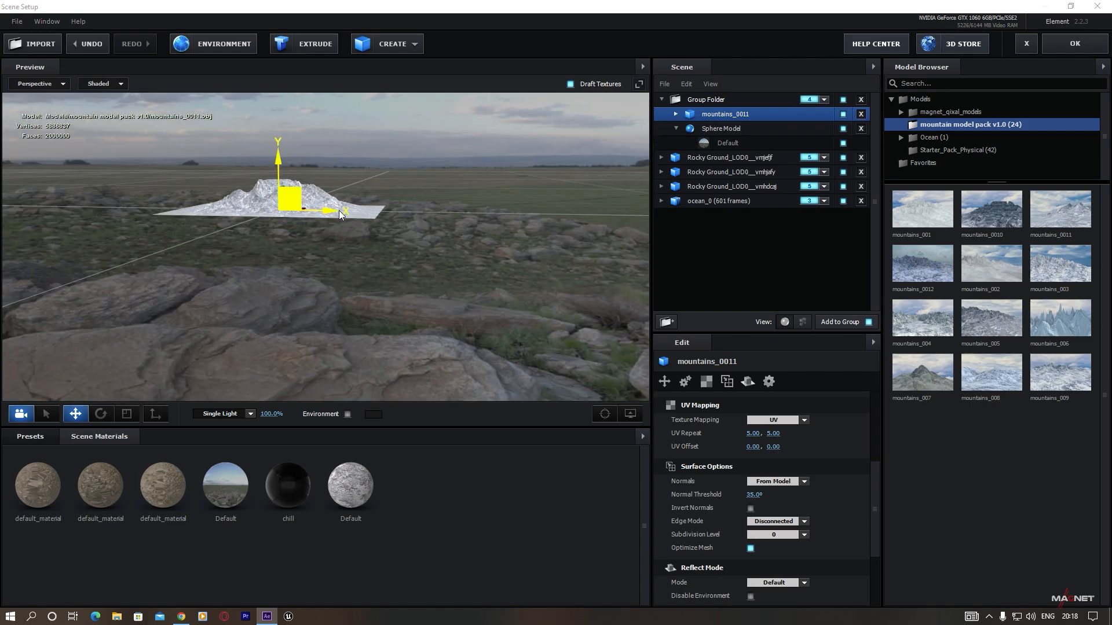
{"action": "scroll", "coordinate": [853, 519], "scroll_direction": "up", "scroll_amount": 5}
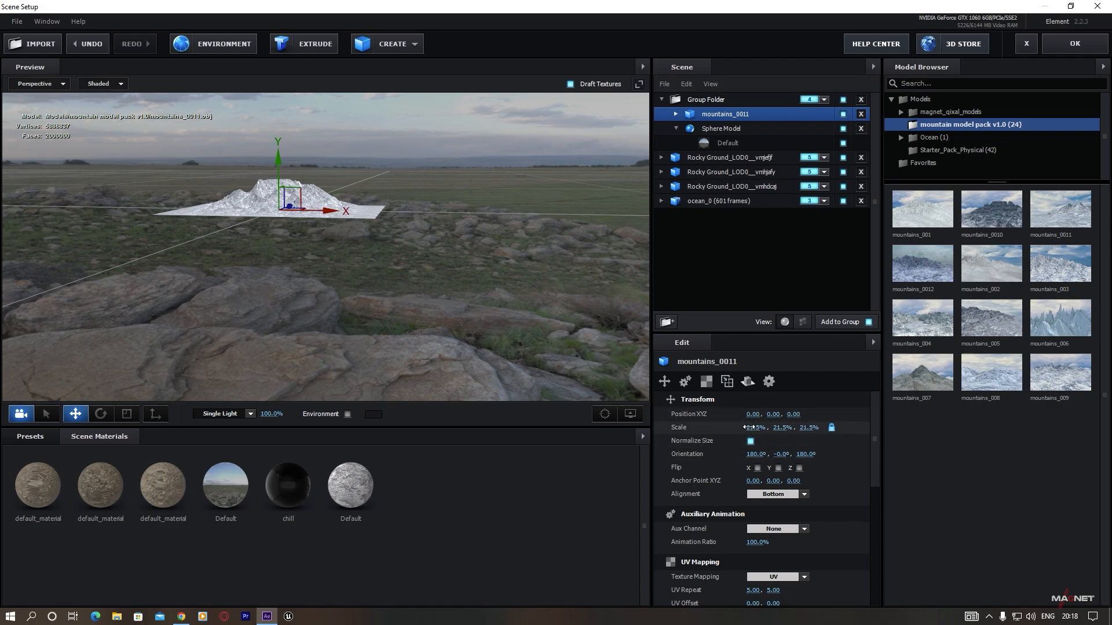
{"action": "left_click_drag", "start_coordinate": [807, 428], "coordinate": [819, 426]}
{"action": "scroll", "coordinate": [389, 276], "scroll_direction": "down", "scroll_amount": 4}
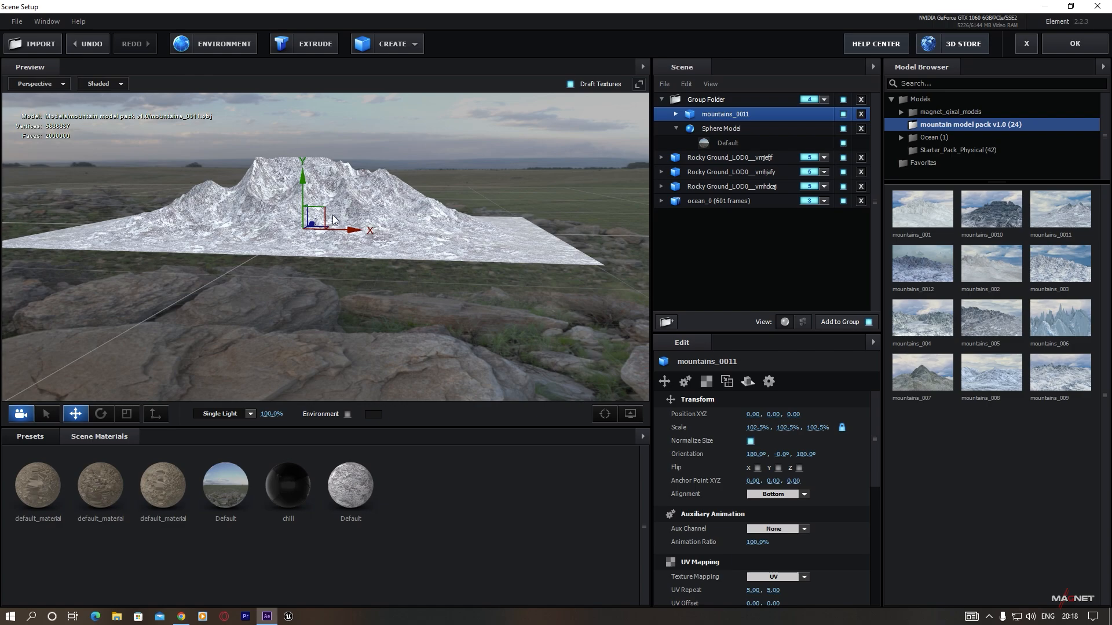
{"action": "left_click_drag", "start_coordinate": [333, 214], "coordinate": [402, 315]}
{"action": "left_click_drag", "start_coordinate": [346, 209], "coordinate": [512, 146]}
{"action": "left_click_drag", "start_coordinate": [450, 229], "coordinate": [478, 179]}
{"action": "left_click_drag", "start_coordinate": [408, 217], "coordinate": [484, 206]}
{"action": "left_click_drag", "start_coordinate": [758, 428], "coordinate": [992, 432]}
{"action": "left_click_drag", "start_coordinate": [308, 307], "coordinate": [445, 310]}
{"action": "left_click_drag", "start_coordinate": [332, 277], "coordinate": [326, 285]}
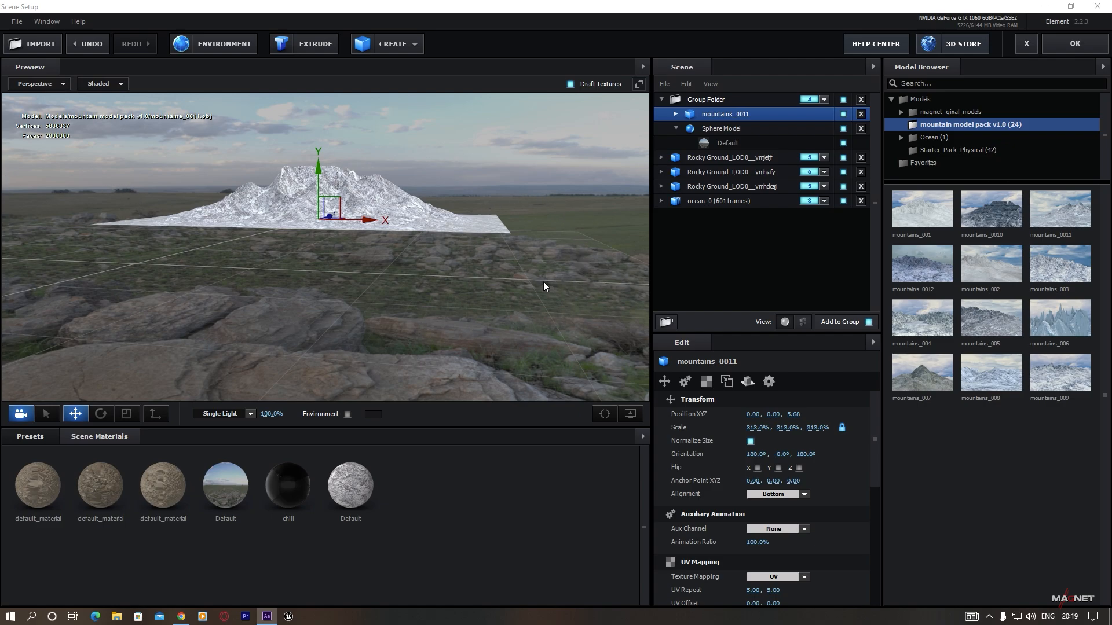
- Create a plane model in the Group Folder and scale it uniformly to 10000%
{"action": "left_click", "coordinate": [408, 43]}
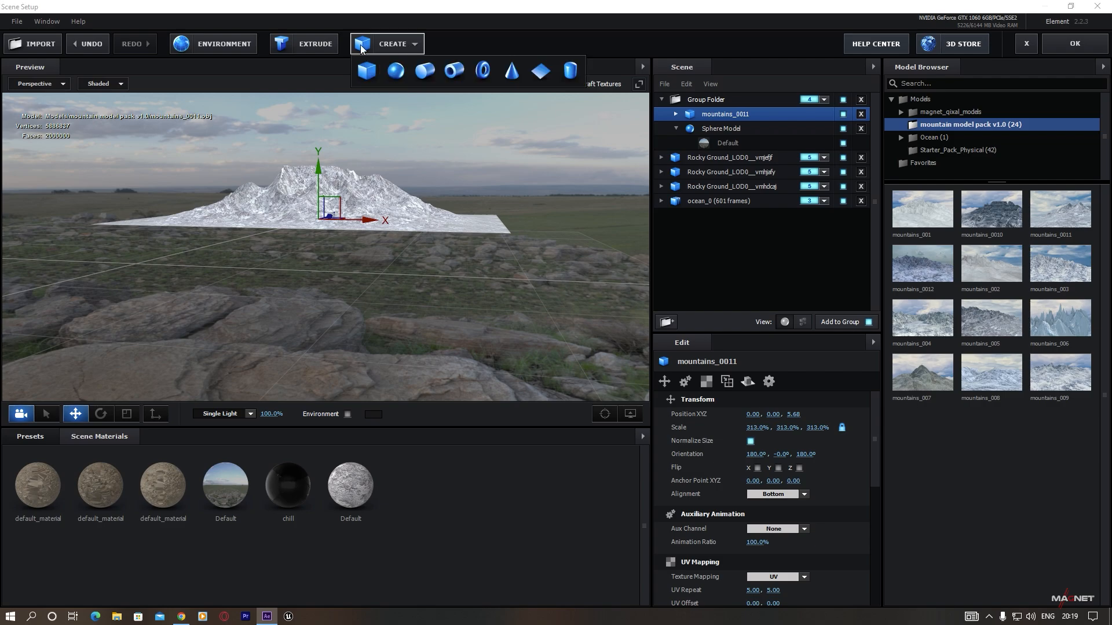
{"action": "left_click", "coordinate": [541, 71]}
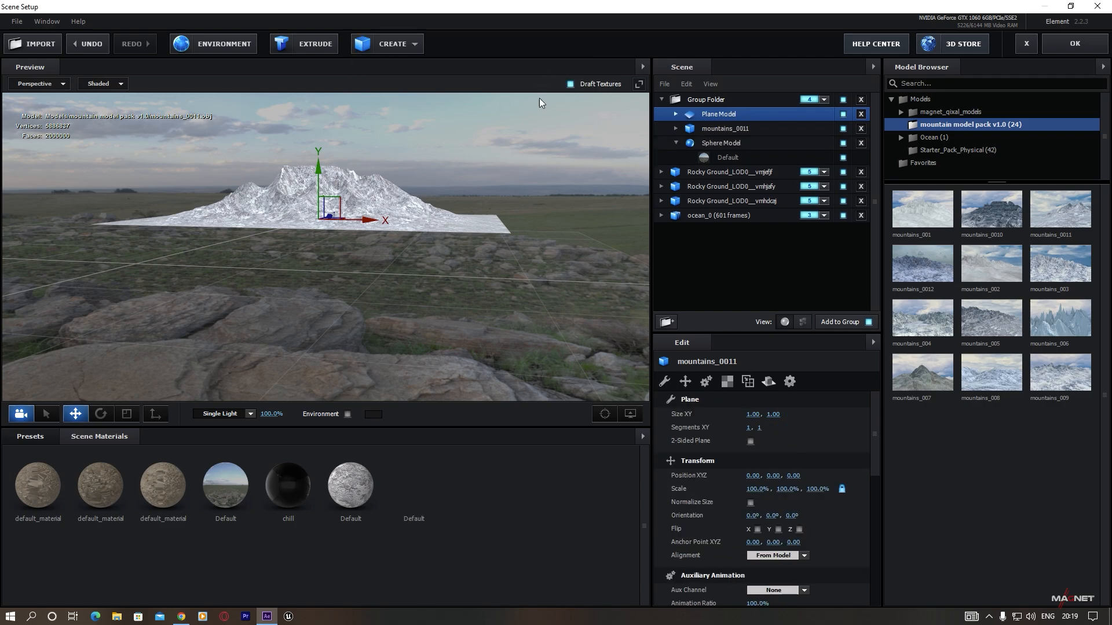
{"action": "left_click", "coordinate": [754, 492]}
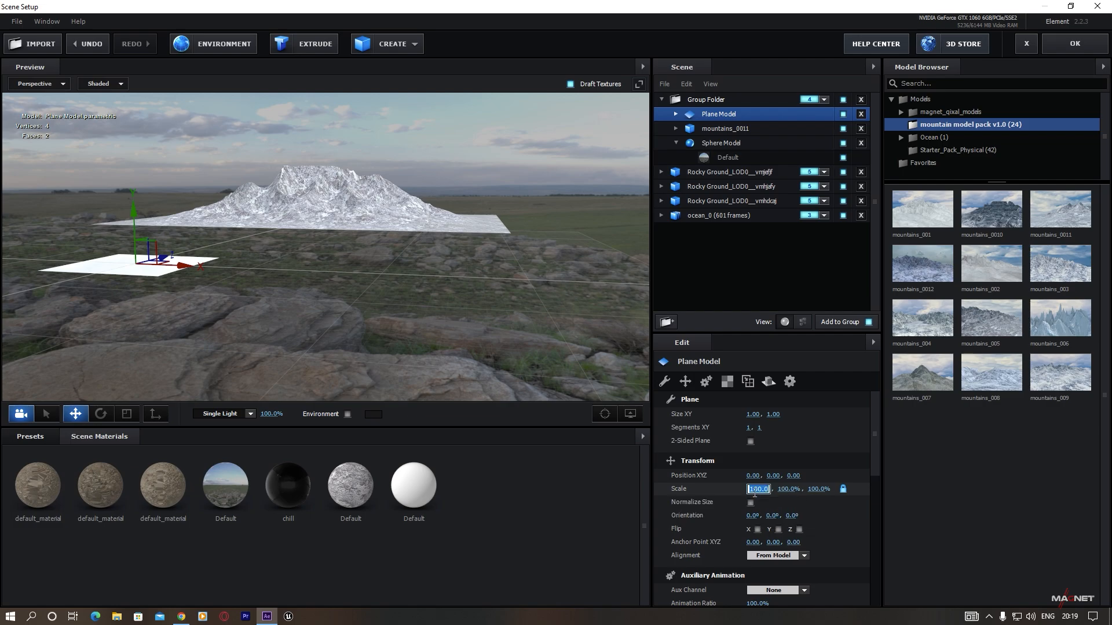
{"action": "type", "text": "10000"}
{"action": "key", "text": "Return"}
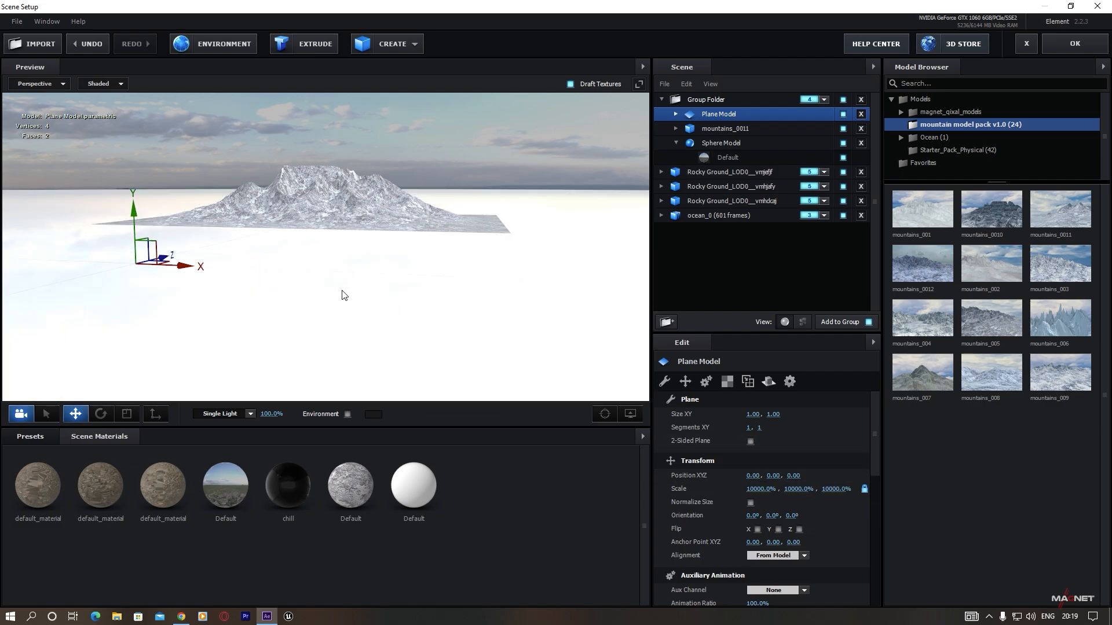
{"action": "mouse_move", "coordinate": [332, 296]}
{"action": "left_mouse_down"}
{"action": "mouse_move", "coordinate": [322, 307]}
{"action": "mouse_move", "coordinate": [341, 301]}
{"action": "left_mouse_up"}
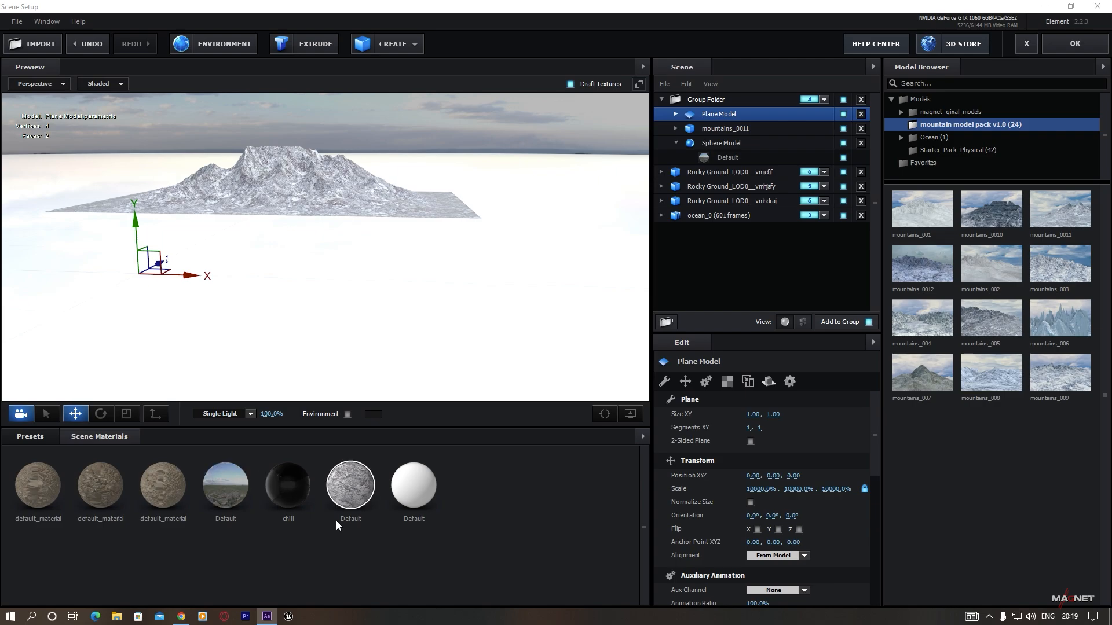
- Apply the mountain's rocky material to the plane and set the plane's UV Repeat to 20 in both directions
{"action": "left_click_drag", "start_coordinate": [356, 488], "coordinate": [456, 289]}
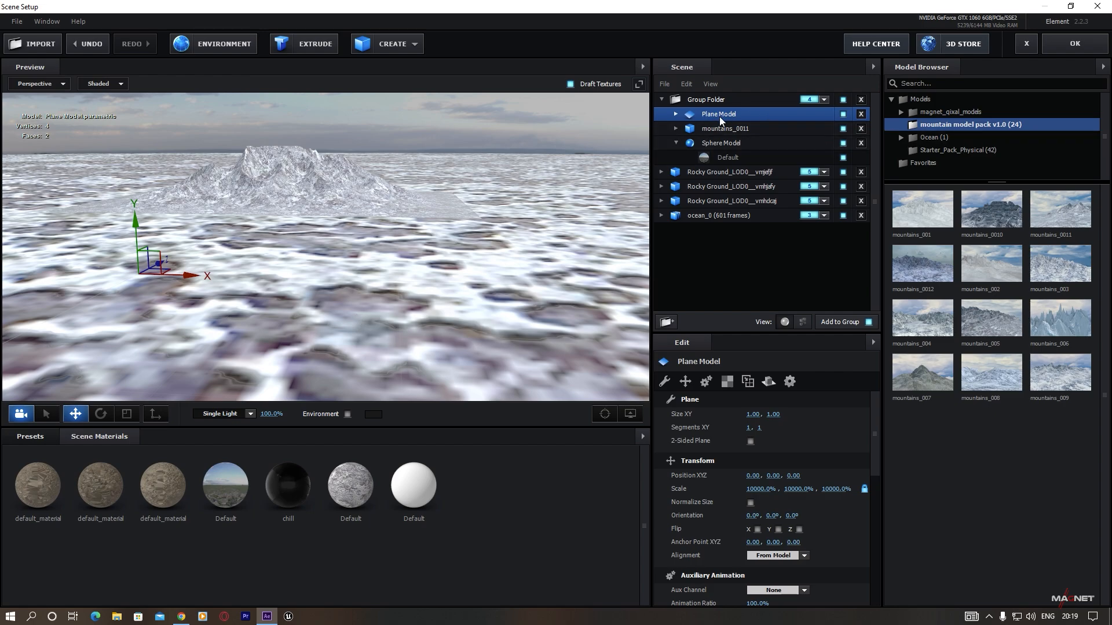
{"action": "left_click", "coordinate": [724, 383]}
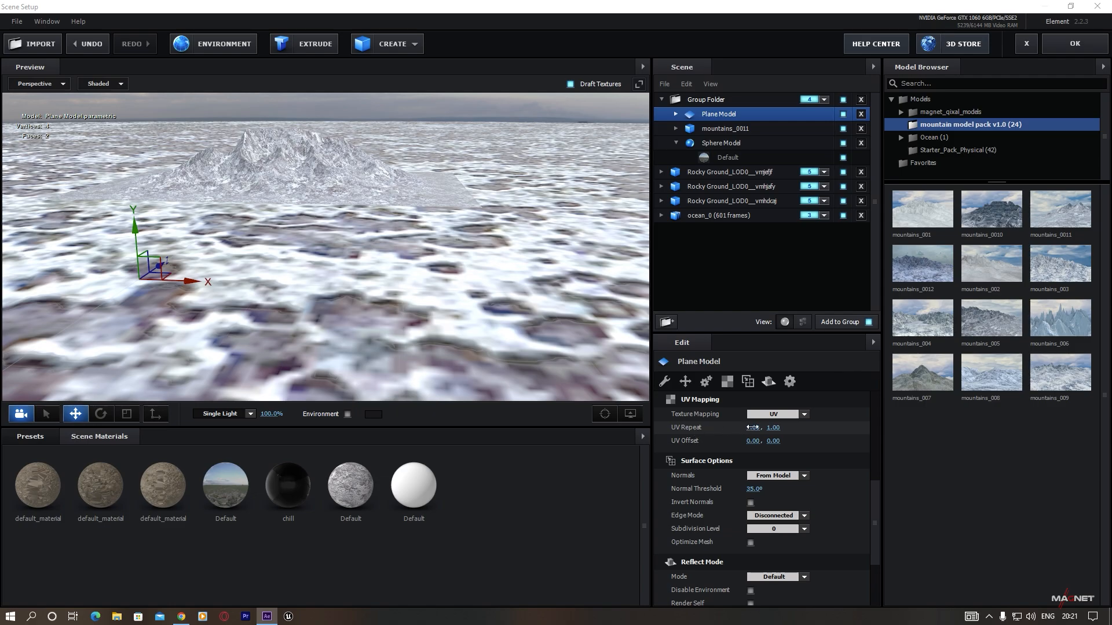
{"action": "left_click", "coordinate": [752, 427]}
{"action": "type", "text": "20"}
{"action": "key", "text": "Tab"}
{"action": "type", "text": "20"}
{"action": "key", "text": "Return"}
{"action": "left_click_drag", "start_coordinate": [427, 333], "coordinate": [387, 320]}
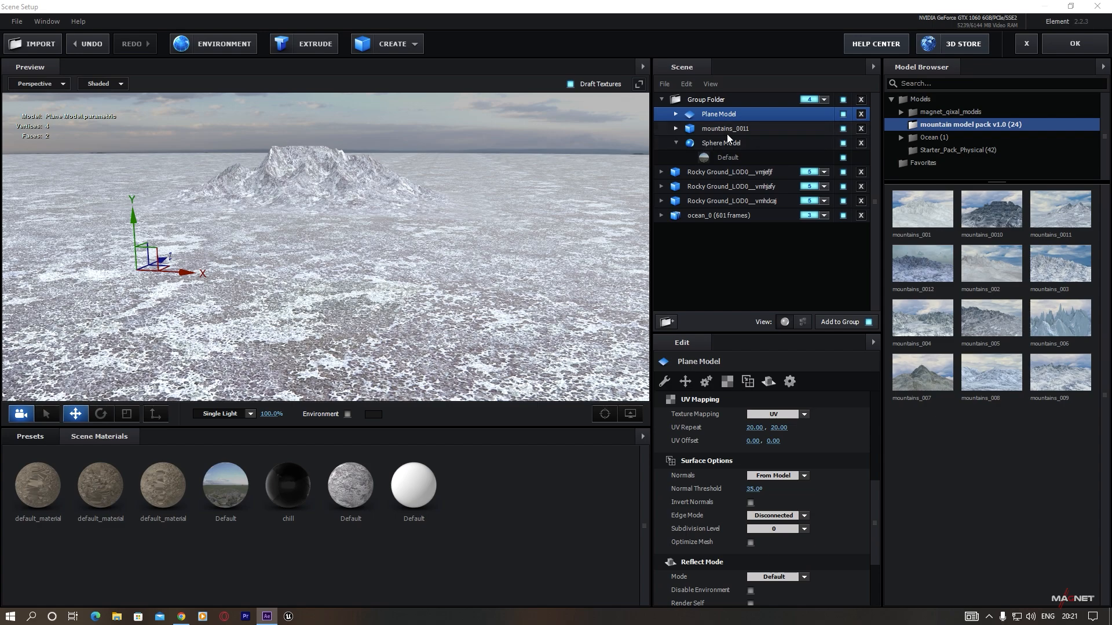
- Duplicate the mountains_0011 model and move the copy to about 3.3 in X and 14.63 in Z
{"action": "left_click", "coordinate": [708, 128]}
{"action": "key", "text": "ctrl+d"}
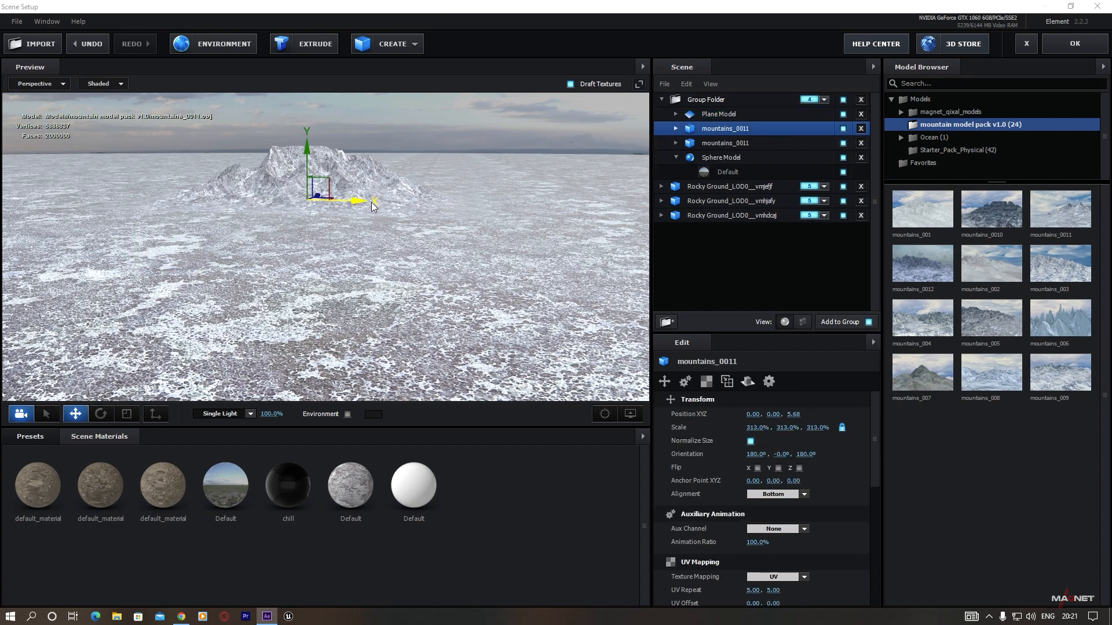
{"action": "left_click_drag", "start_coordinate": [369, 202], "coordinate": [572, 230]}
{"action": "scroll", "coordinate": [453, 267], "scroll_direction": "down", "scroll_amount": 1}
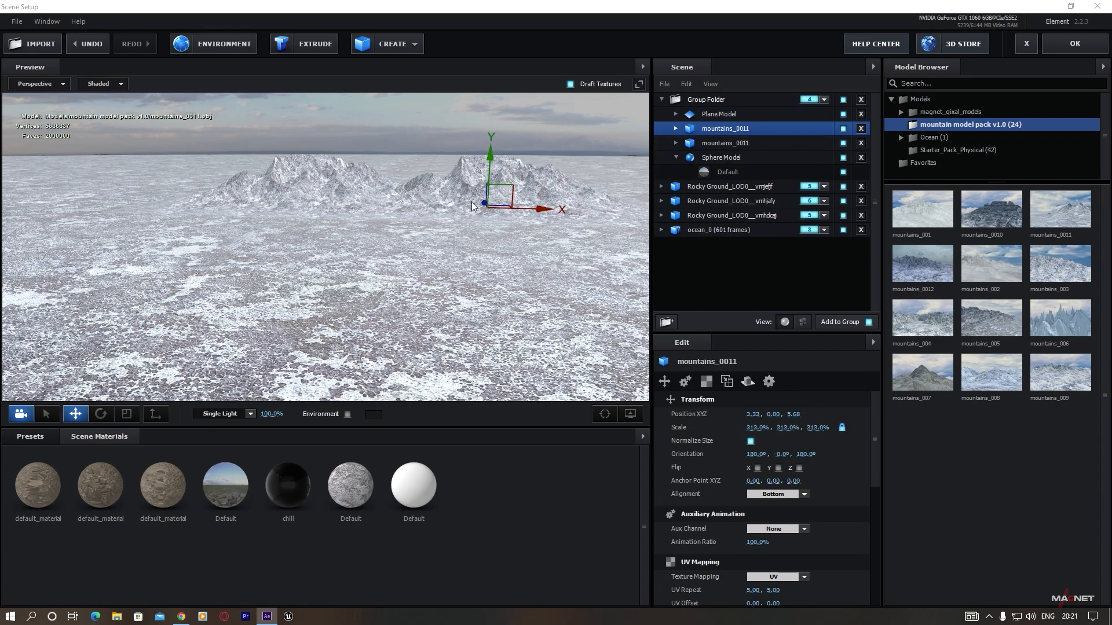
{"action": "left_click_drag", "start_coordinate": [484, 203], "coordinate": [492, 149]}
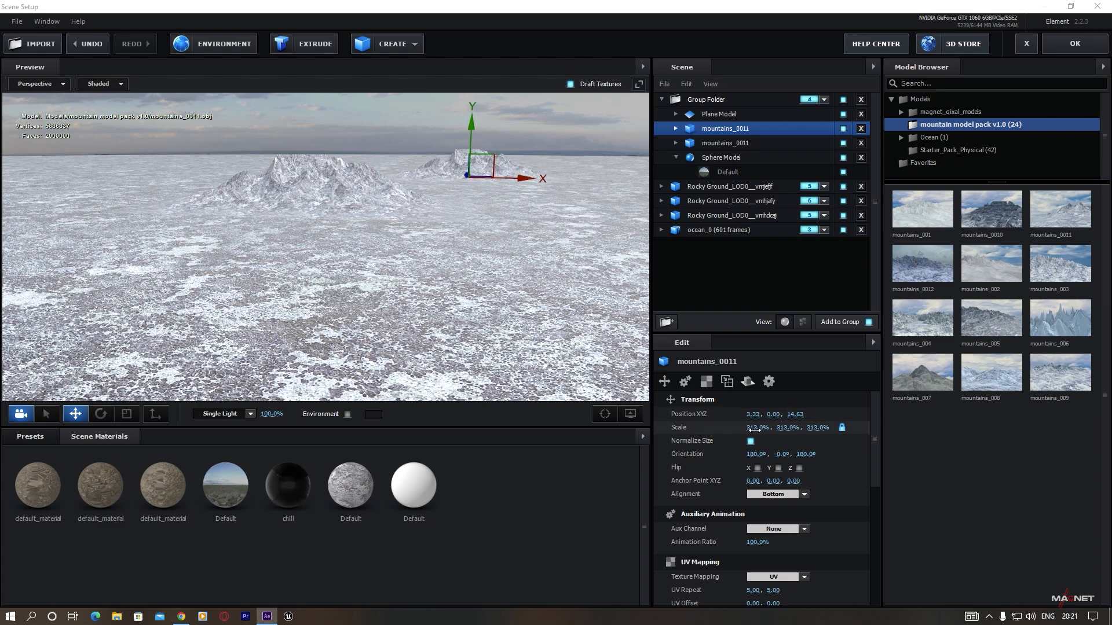
- Scale the copied mountain uniformly to 595.5% and rotate it around its vertical axis to a Y orientation of 25.4°
{"action": "left_click_drag", "start_coordinate": [757, 427], "coordinate": [1080, 429]}
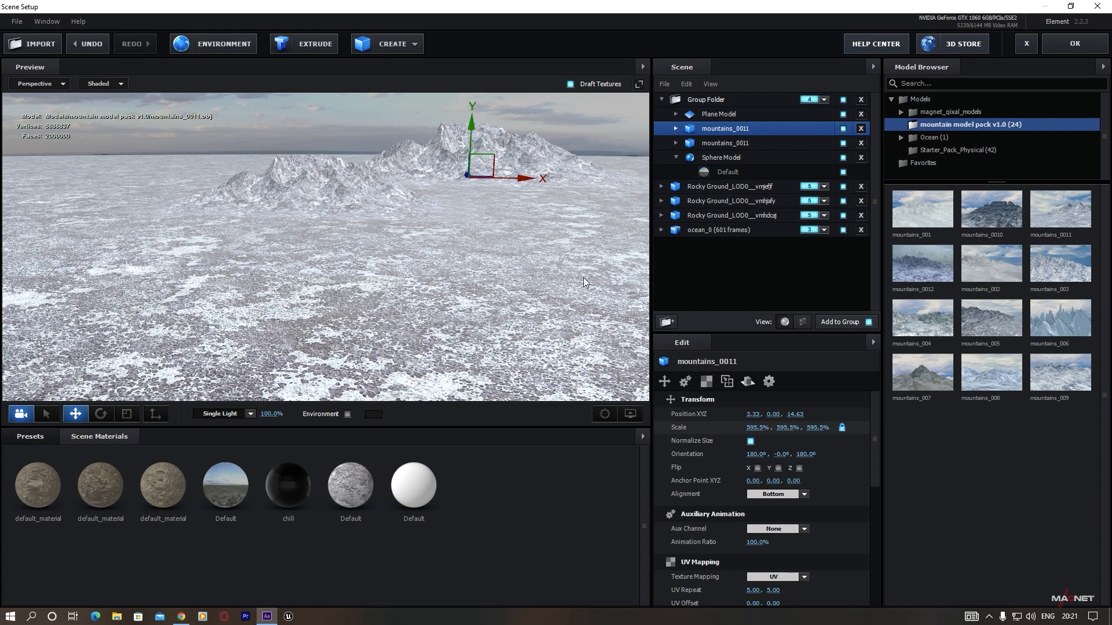
{"action": "key", "text": "e"}
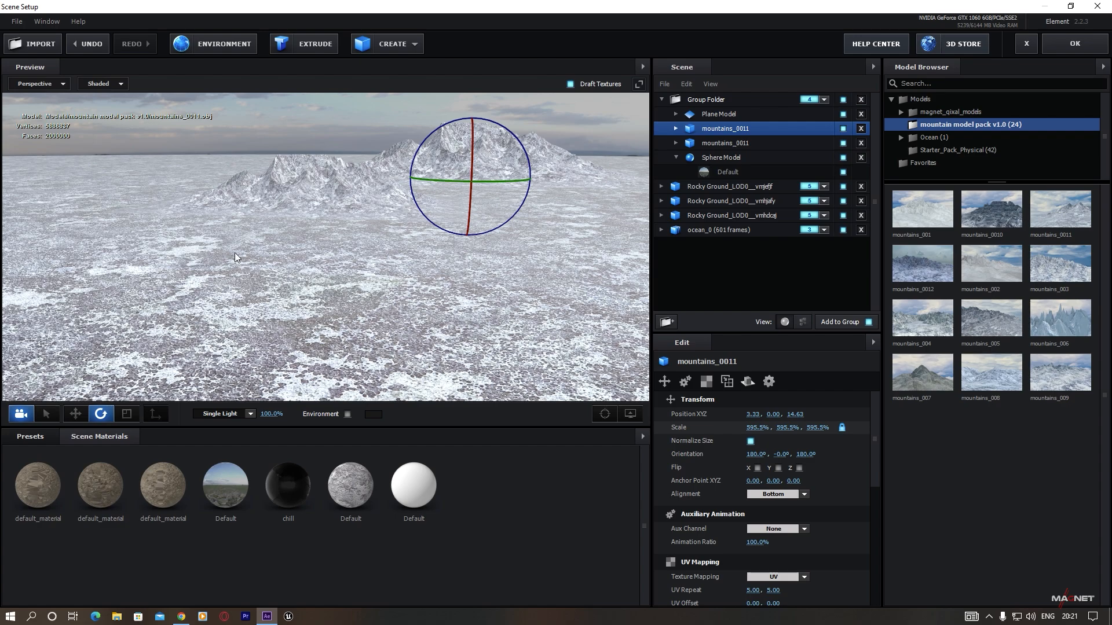
{"action": "left_click", "coordinate": [76, 415]}
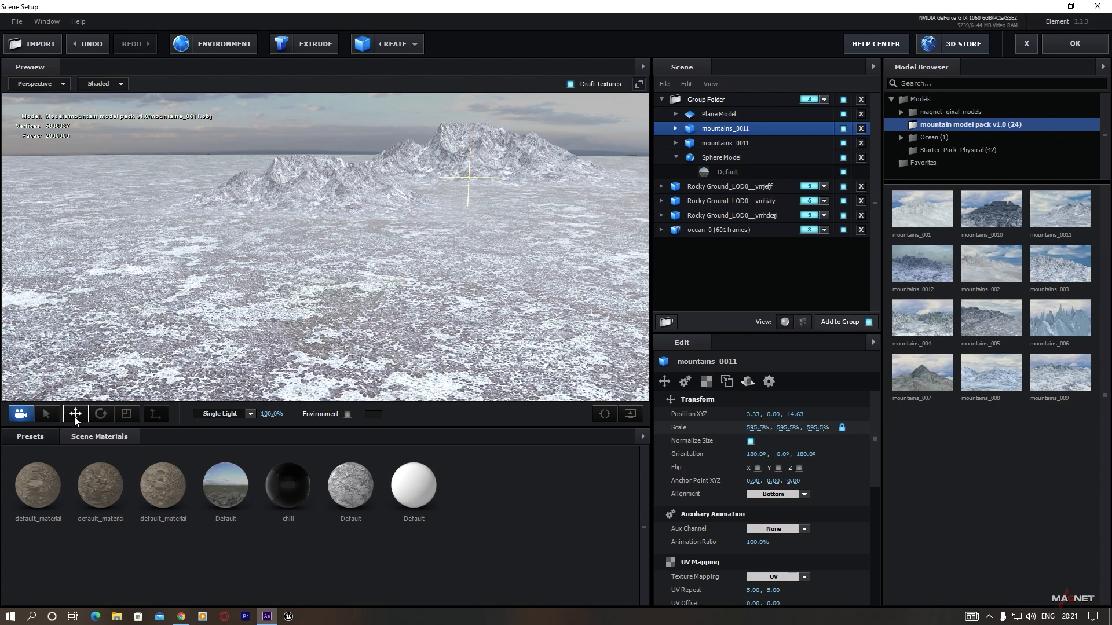
{"action": "left_click", "coordinate": [108, 419]}
{"action": "left_click_drag", "start_coordinate": [503, 181], "coordinate": [329, 182]}
- Duplicate the enlarged mountain, move the copy to about -12.55 in X and 23.60 in Z, and apply the scene setup
{"action": "key", "text": "w"}
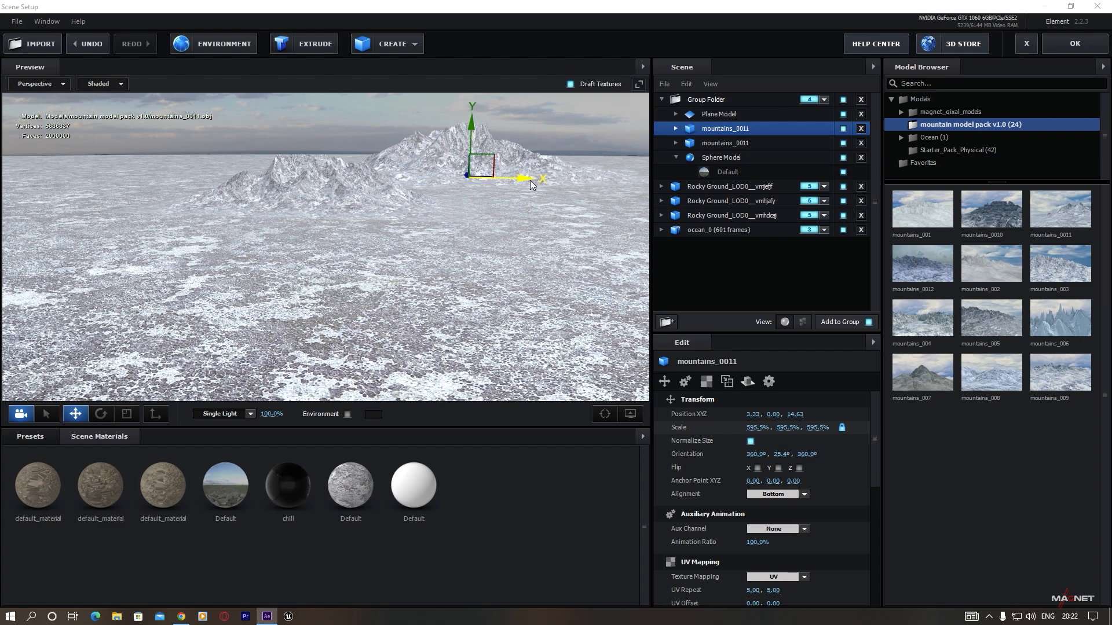
{"action": "left_click_drag", "start_coordinate": [524, 183], "coordinate": [205, 190]}
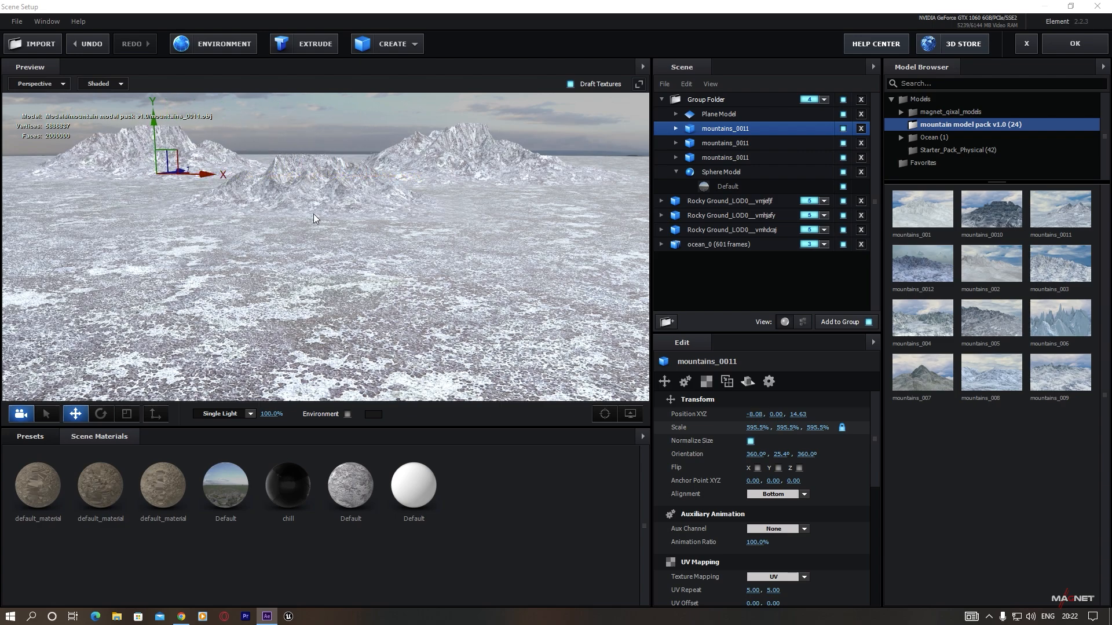
{"action": "left_click_drag", "start_coordinate": [304, 160], "coordinate": [377, 203]}
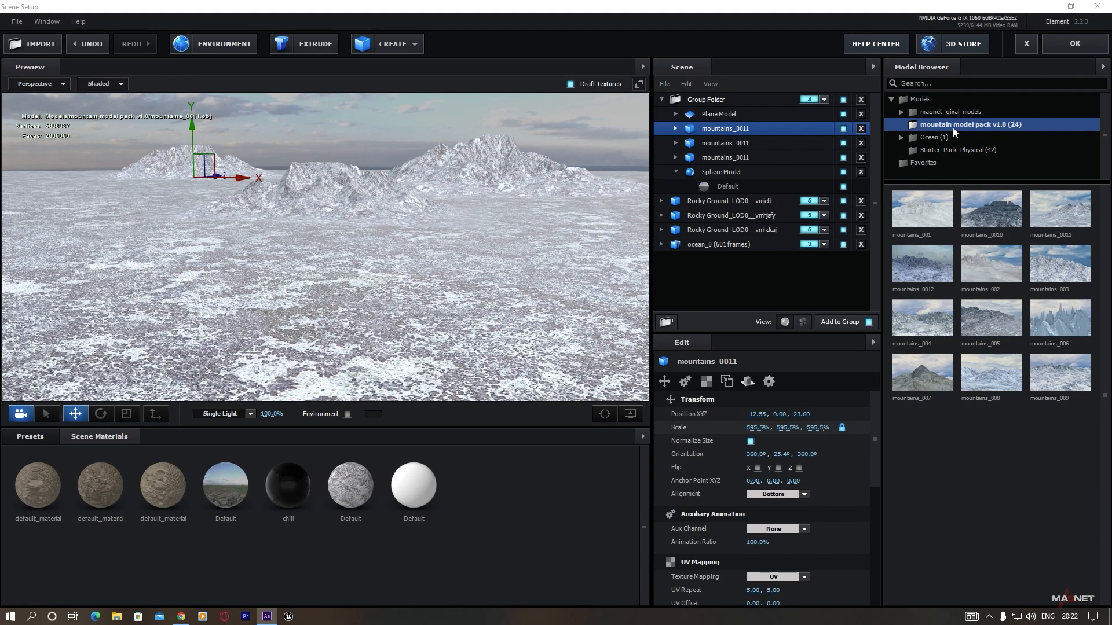
{"action": "left_click", "coordinate": [1074, 44]}
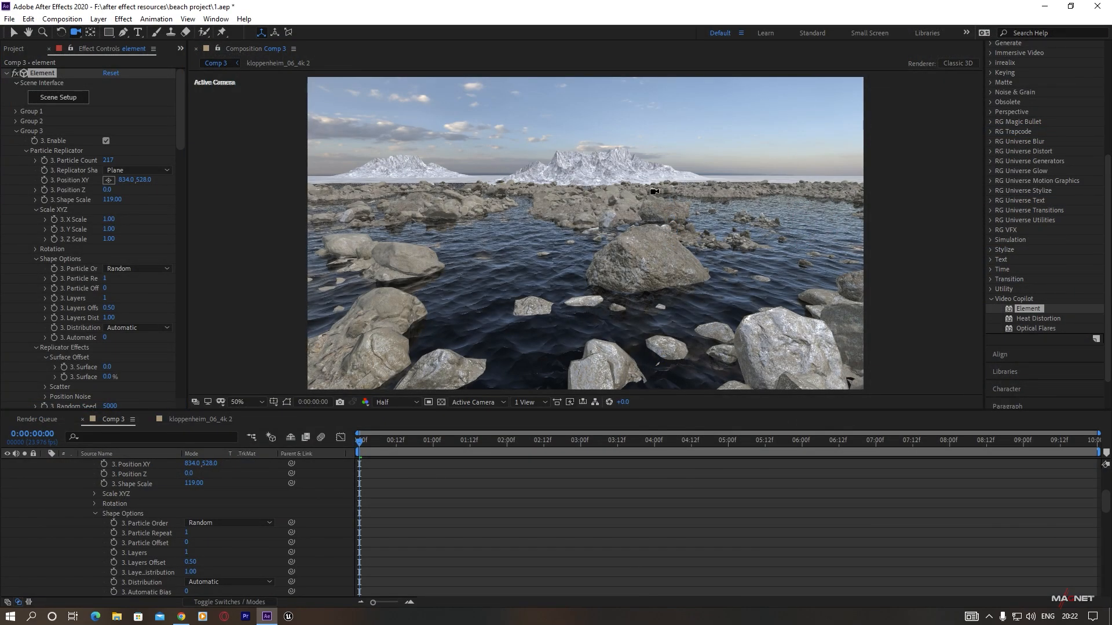
- Add an orange parallel light with shadows to the composition and set its intensity to 355%
{"action": "mouse_move", "coordinate": [604, 285]}
{"action": "left_mouse_down"}
{"action": "mouse_move", "coordinate": [623, 289]}
{"action": "mouse_move", "coordinate": [508, 291]}
{"action": "mouse_move", "coordinate": [614, 283]}
{"action": "left_mouse_up"}
{"action": "left_click", "coordinate": [98, 20]}
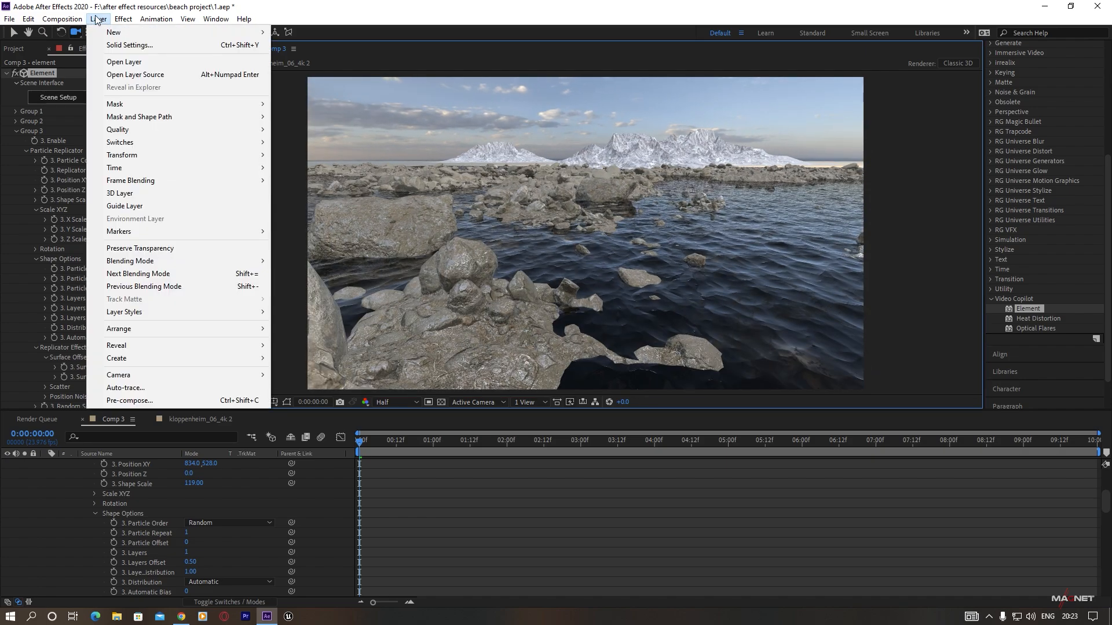
{"action": "mouse_move", "coordinate": [114, 36]}
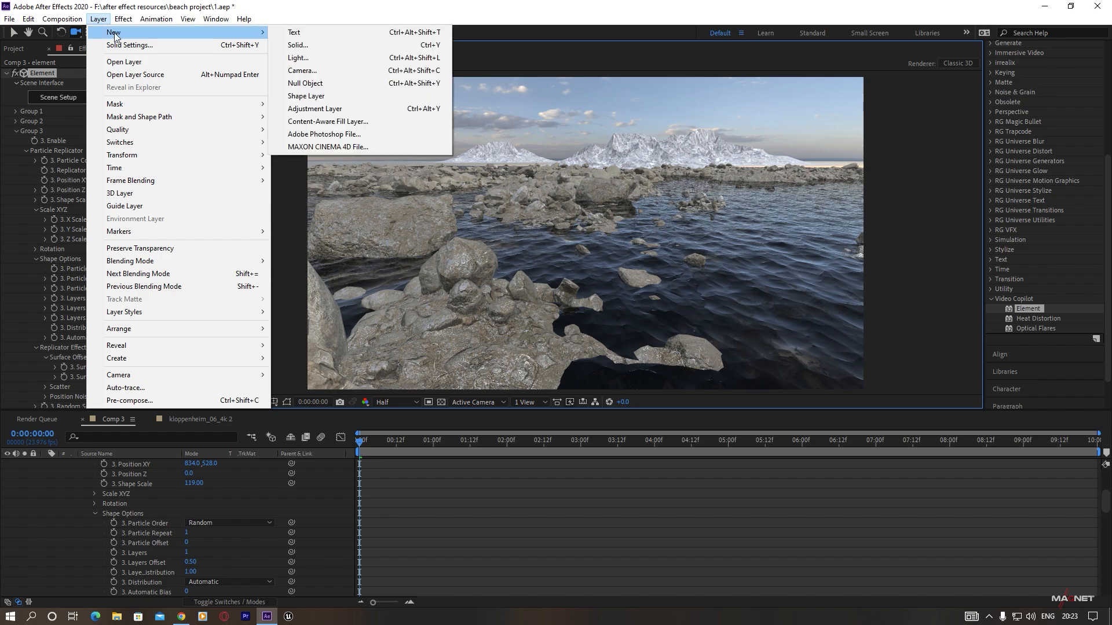
{"action": "left_click", "coordinate": [307, 58]}
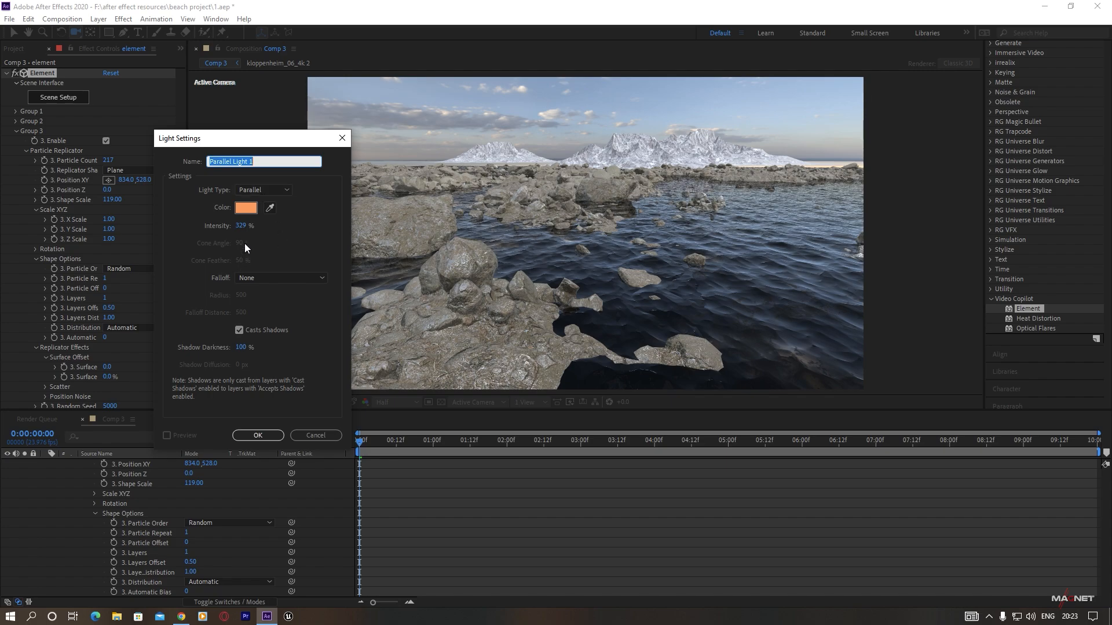
{"action": "left_click_drag", "start_coordinate": [241, 231], "coordinate": [284, 232]}
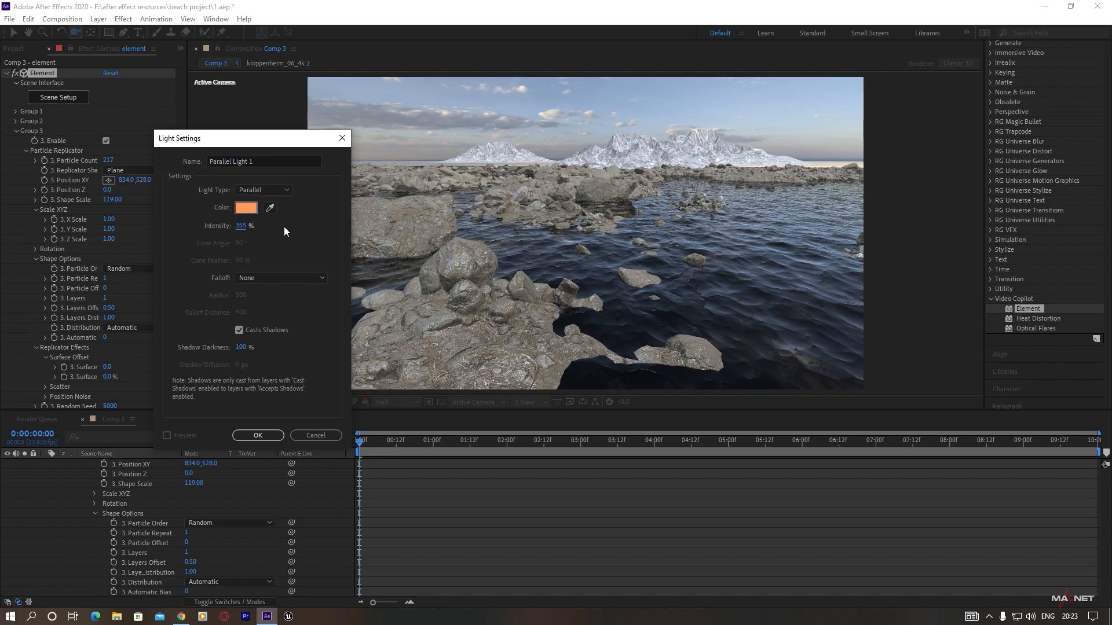
{"action": "left_click", "coordinate": [261, 435]}
- Assign the sky's Sphere Model to auxiliary animation Channel 1 in the Element scene setup and apply the change
{"action": "left_click_drag", "start_coordinate": [647, 292], "coordinate": [750, 193]}
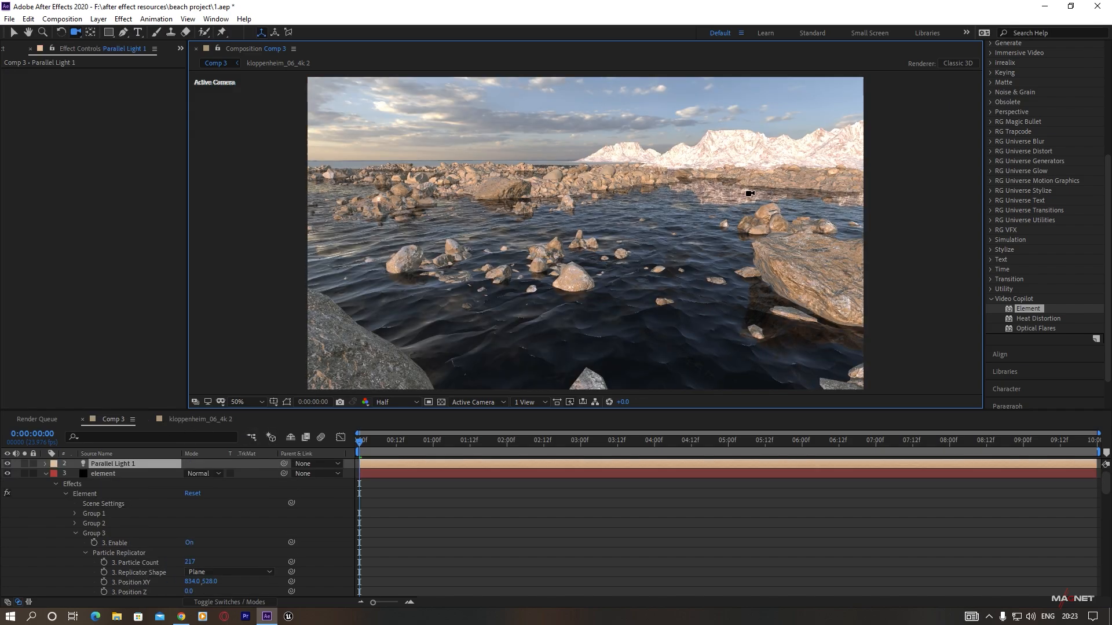
{"action": "left_click_drag", "start_coordinate": [617, 320], "coordinate": [625, 319]}
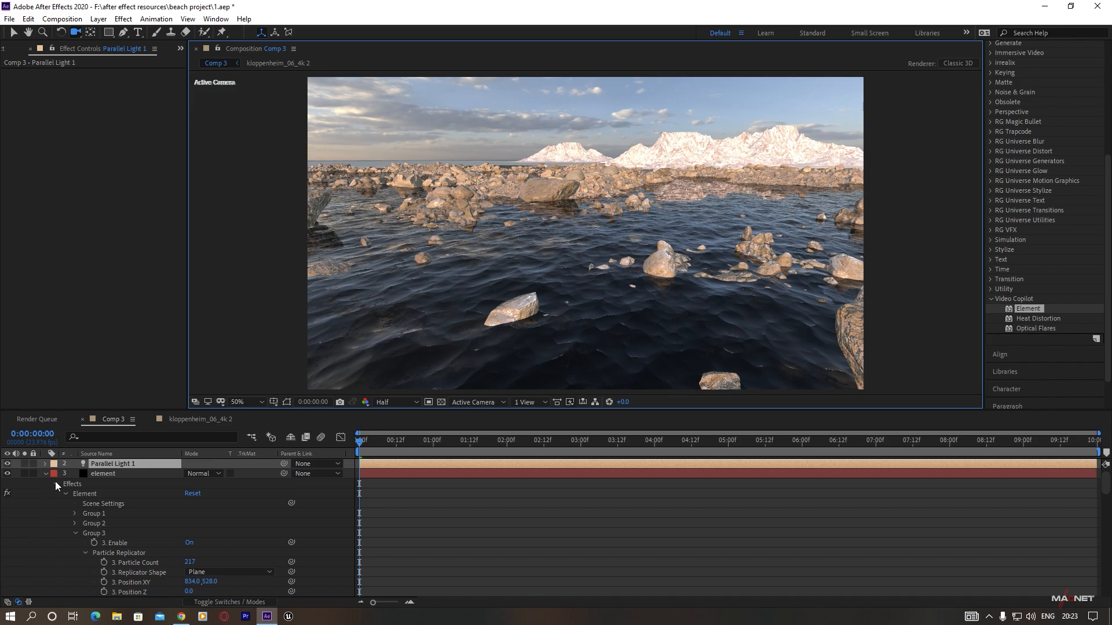
{"action": "left_click", "coordinate": [100, 474]}
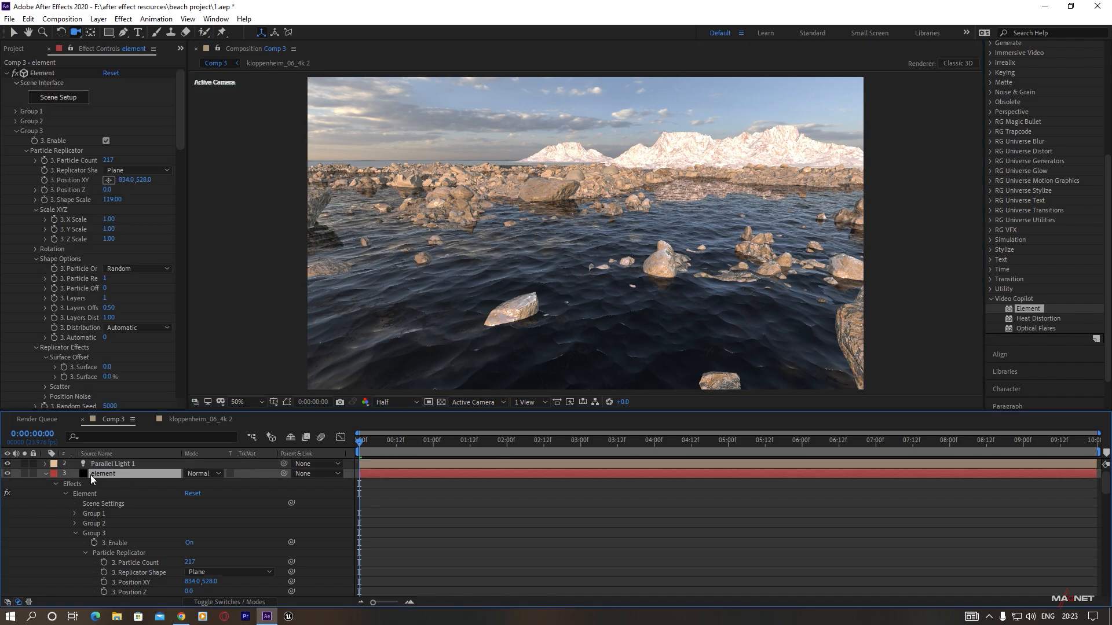
{"action": "left_click", "coordinate": [60, 98]}
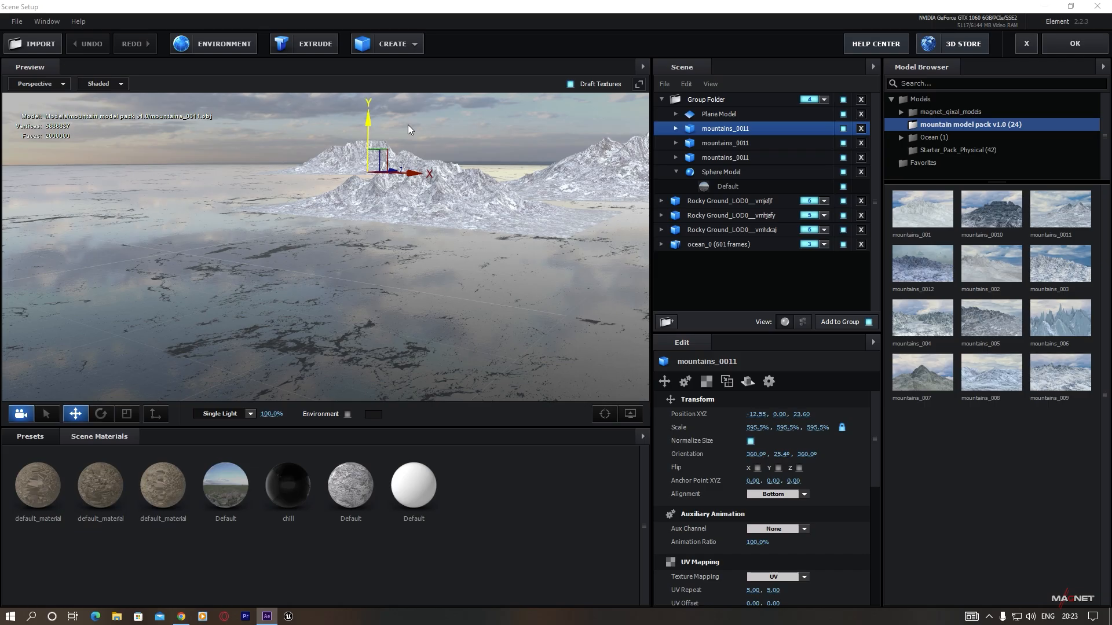
{"action": "left_click", "coordinate": [723, 172]}
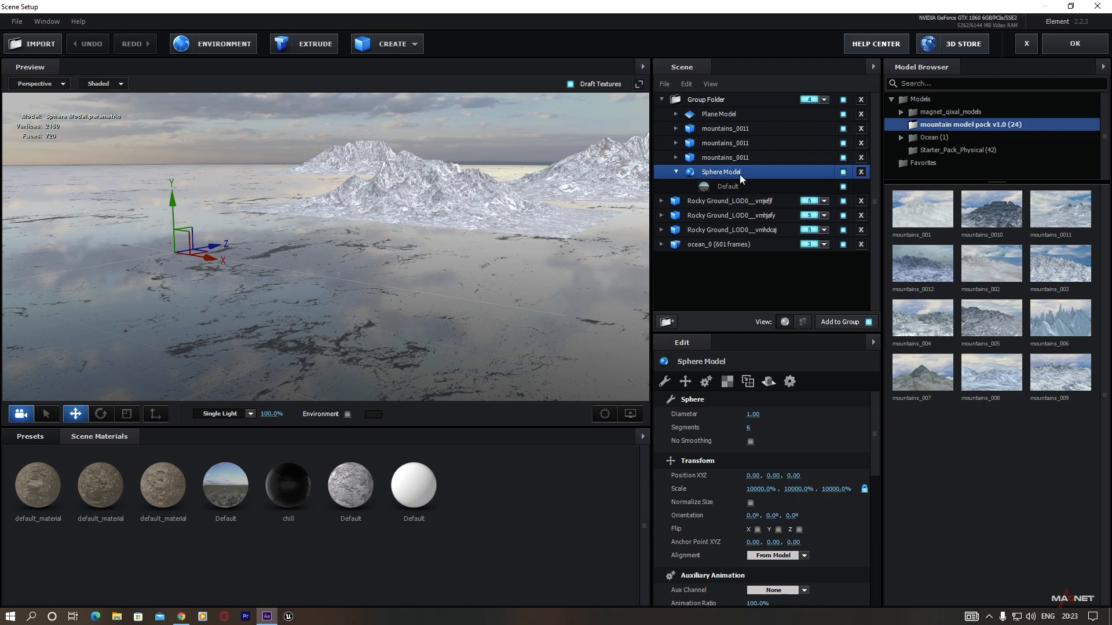
{"action": "right_click", "coordinate": [702, 174]}
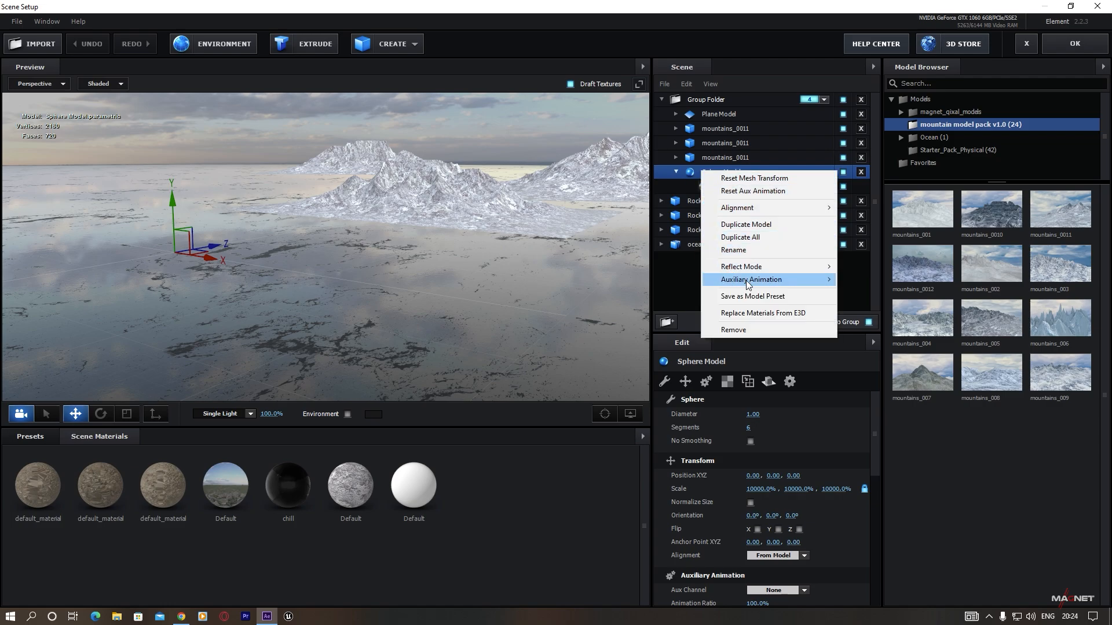
{"action": "mouse_move", "coordinate": [755, 279]}
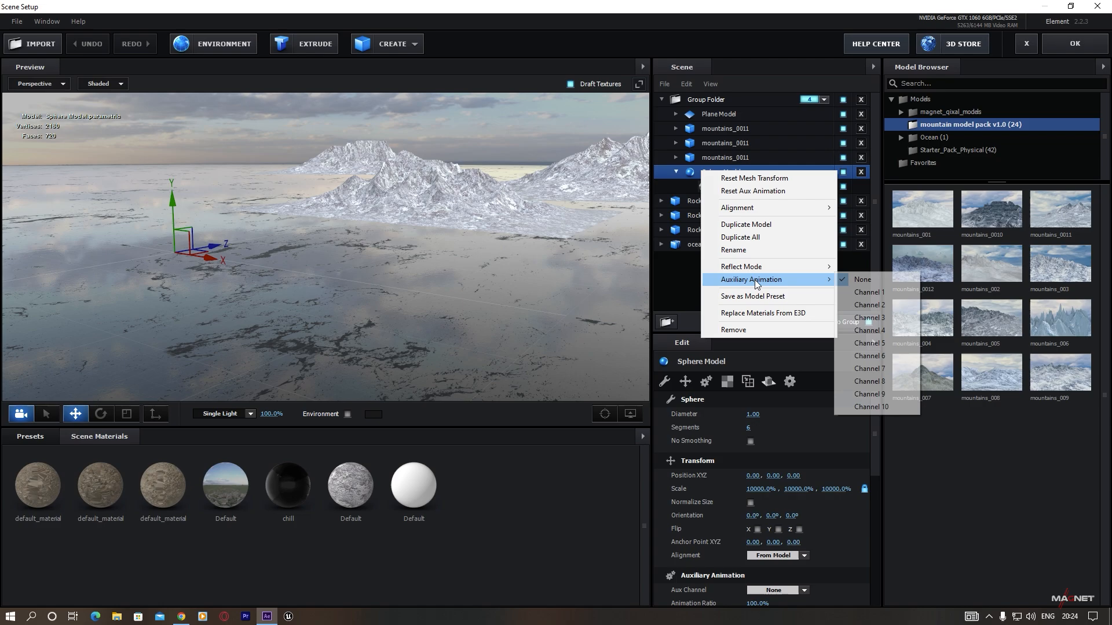
{"action": "left_click", "coordinate": [874, 292]}
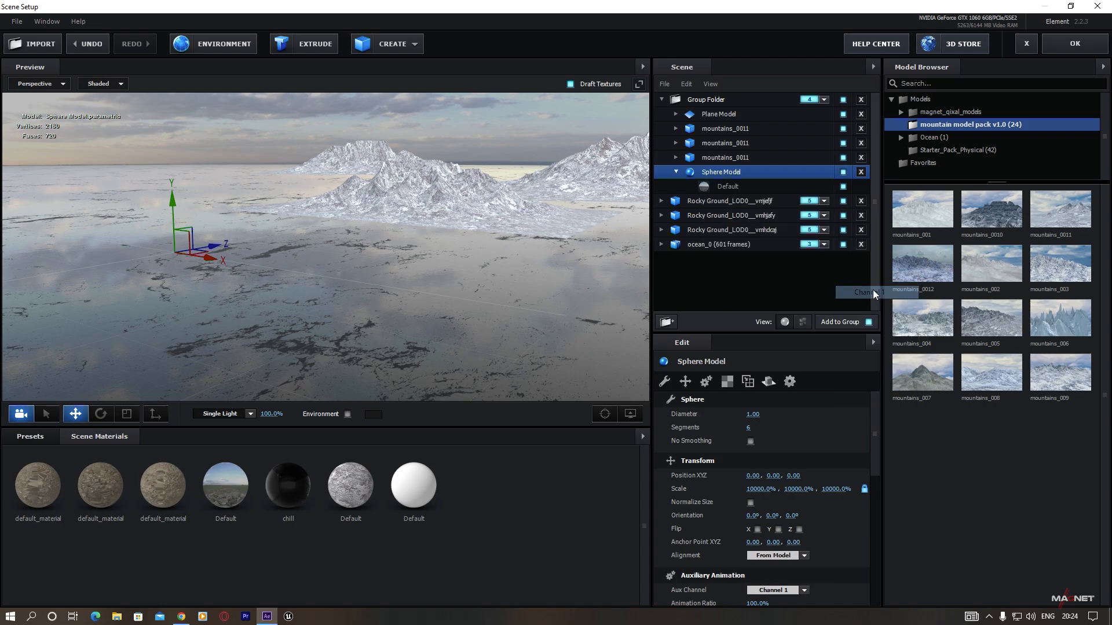
{"action": "left_click", "coordinate": [1076, 44]}
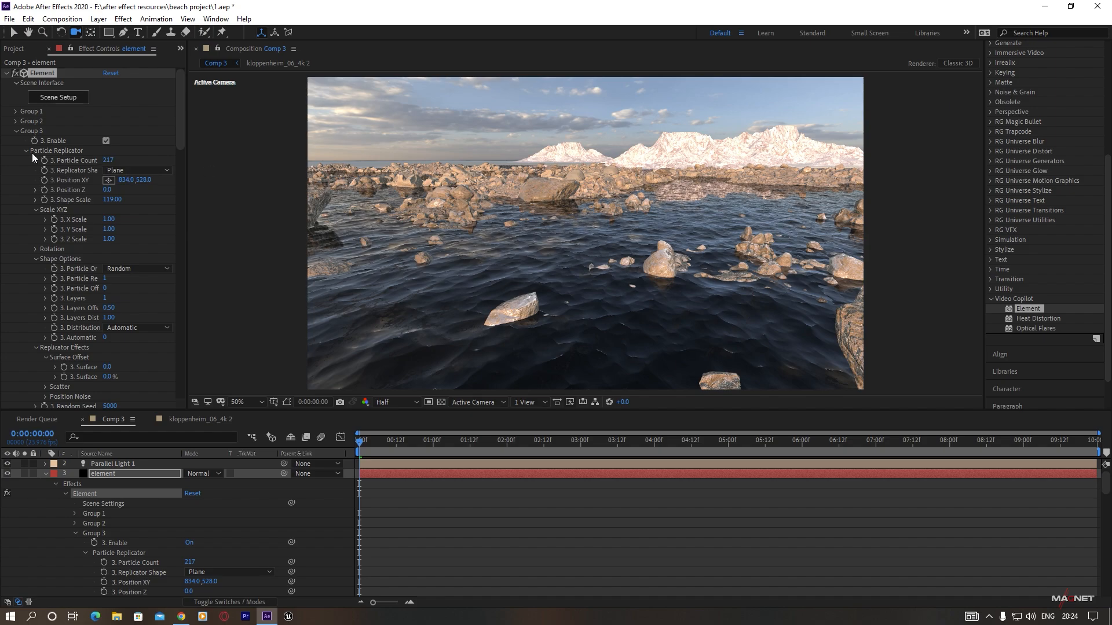
- Rotate the sky sphere by setting the Y rotation of Group 4's auxiliary Channel 1 to -143°
{"action": "left_click", "coordinate": [15, 131]}
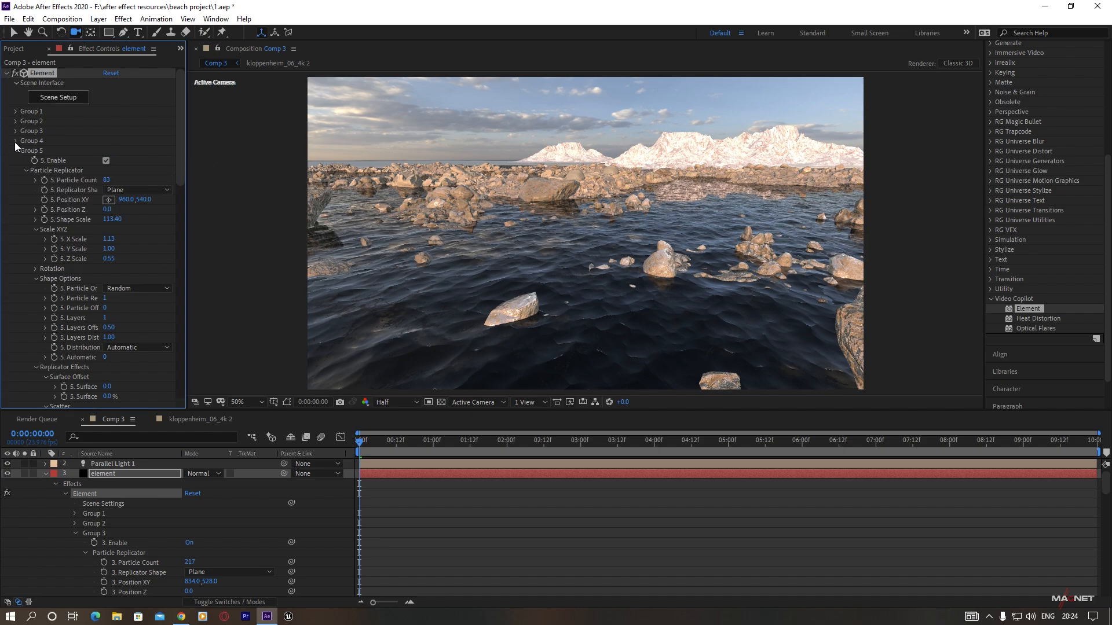
{"action": "left_click", "coordinate": [16, 142]}
{"action": "left_click", "coordinate": [26, 181]}
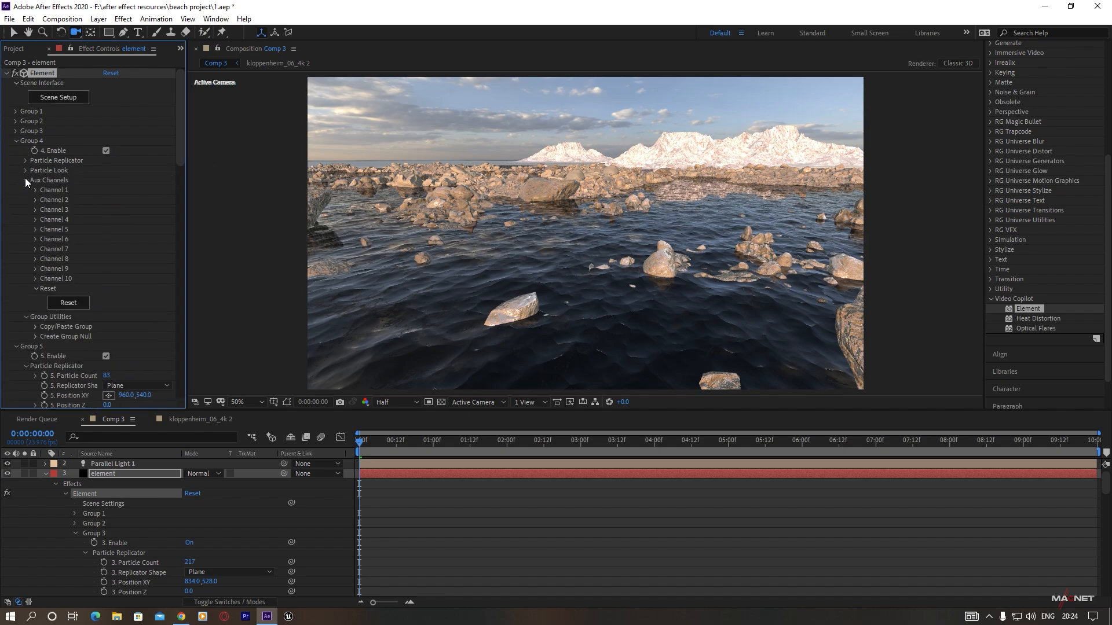
{"action": "left_click", "coordinate": [35, 191]}
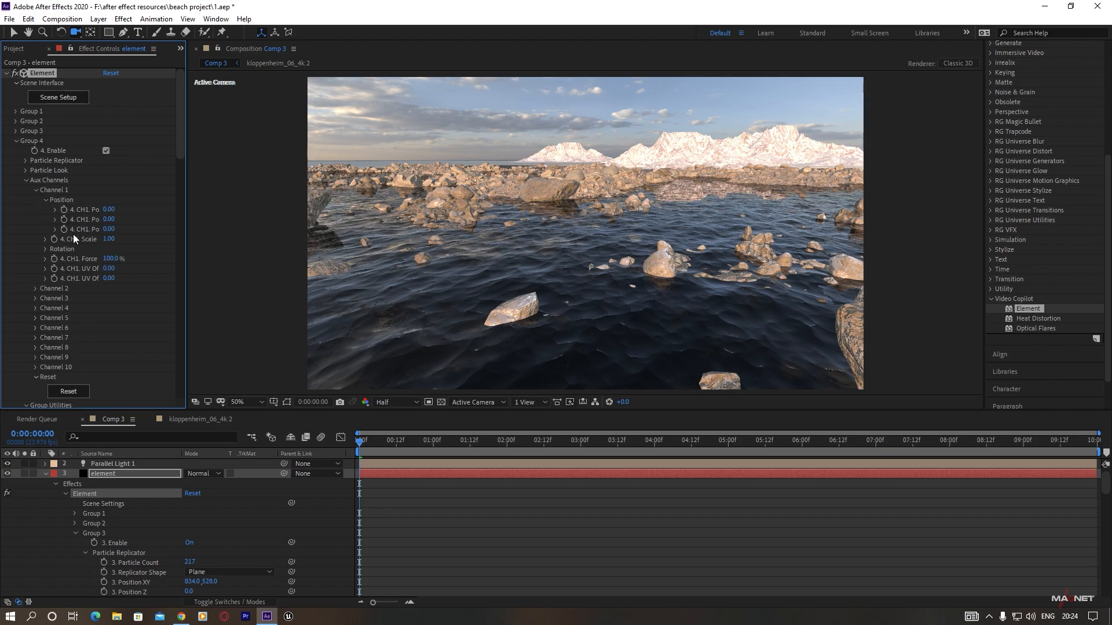
{"action": "left_click", "coordinate": [45, 250]}
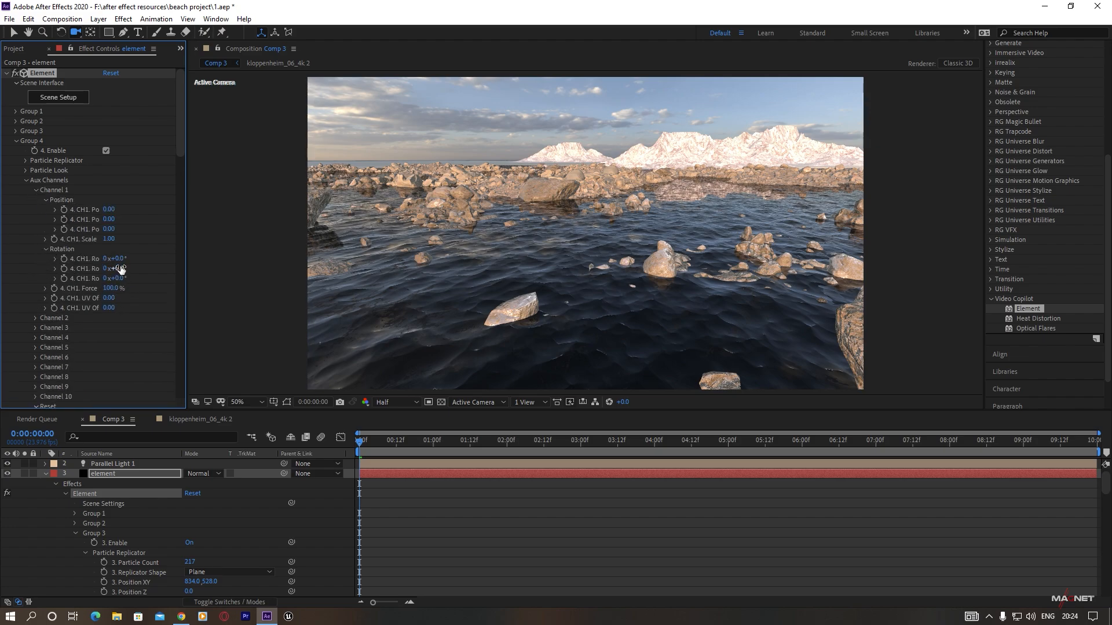
{"action": "left_click_drag", "start_coordinate": [115, 268], "coordinate": [60, 289]}
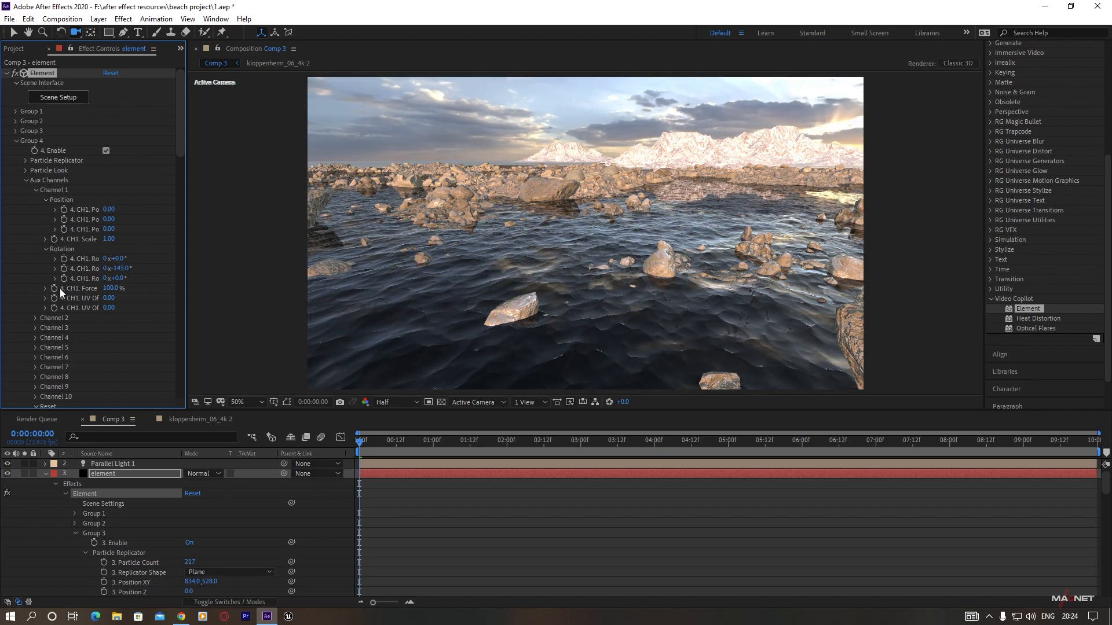
- Darken the sky by lowering Illumination in Element's Multi-Pass Mixer to about 0.42
{"action": "left_click_drag", "start_coordinate": [443, 293], "coordinate": [534, 286]}
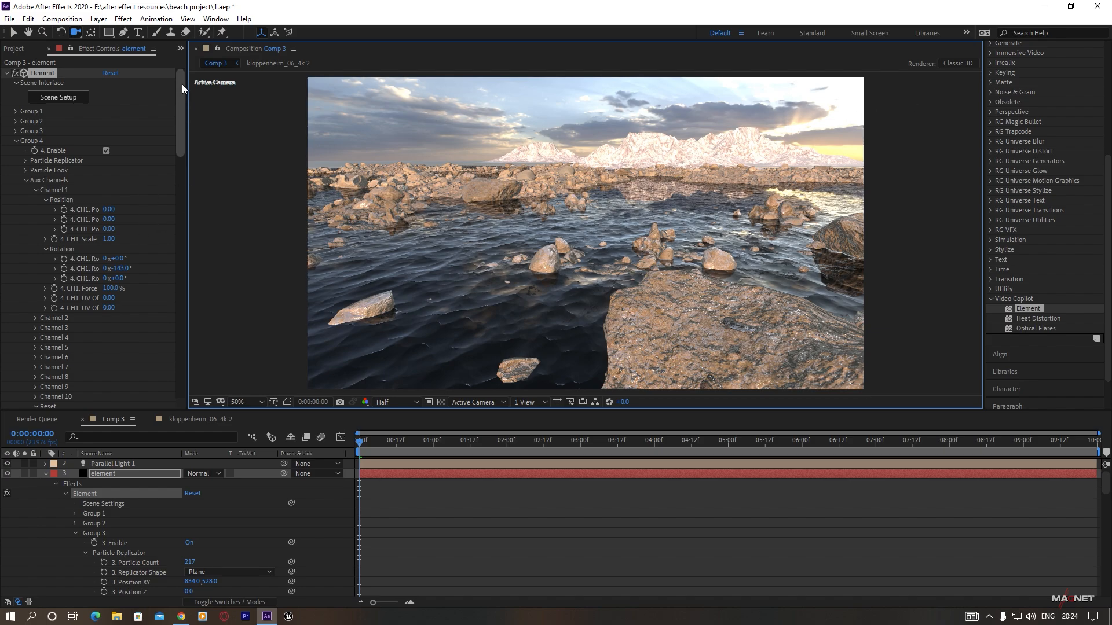
{"action": "left_click_drag", "start_coordinate": [183, 88], "coordinate": [180, 370]}
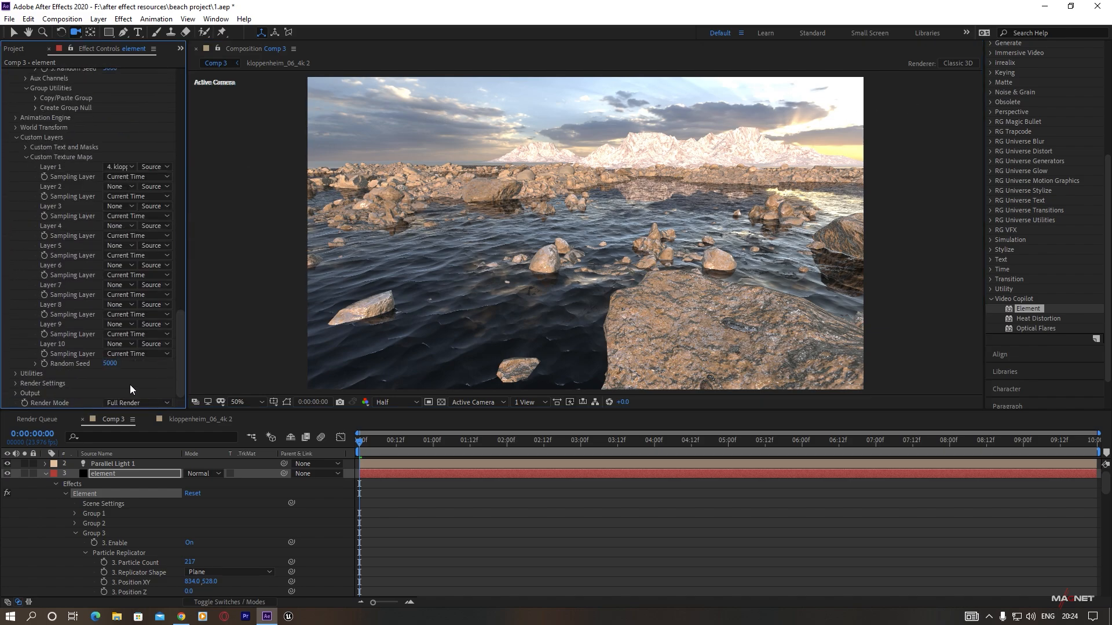
{"action": "scroll", "coordinate": [15, 397], "scroll_direction": "down", "scroll_amount": 5}
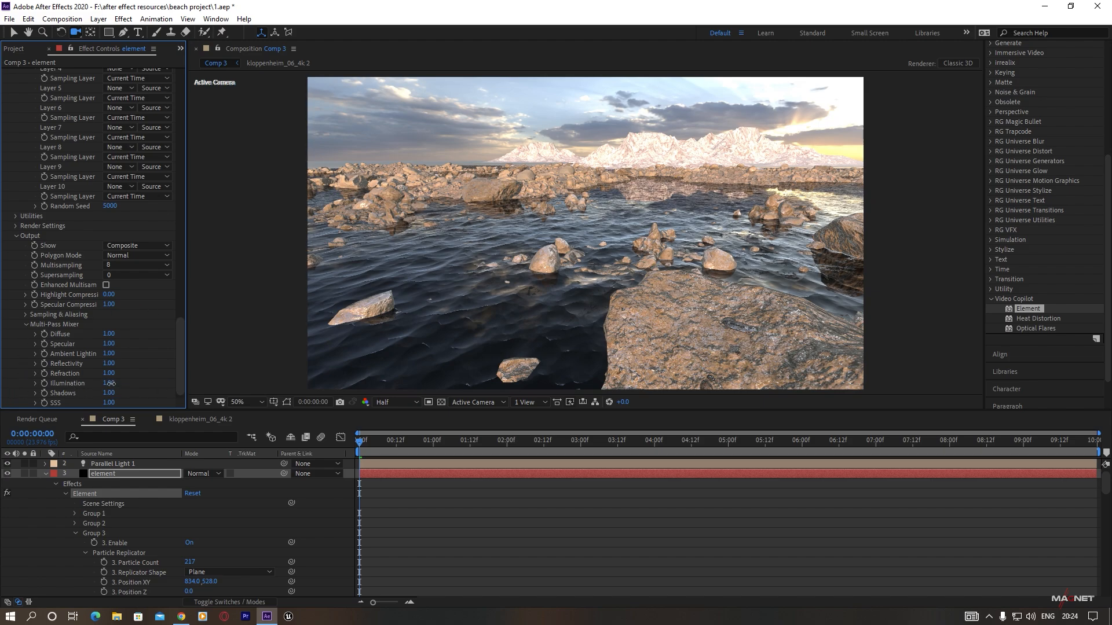
{"action": "left_click_drag", "start_coordinate": [110, 384], "coordinate": [89, 395]}
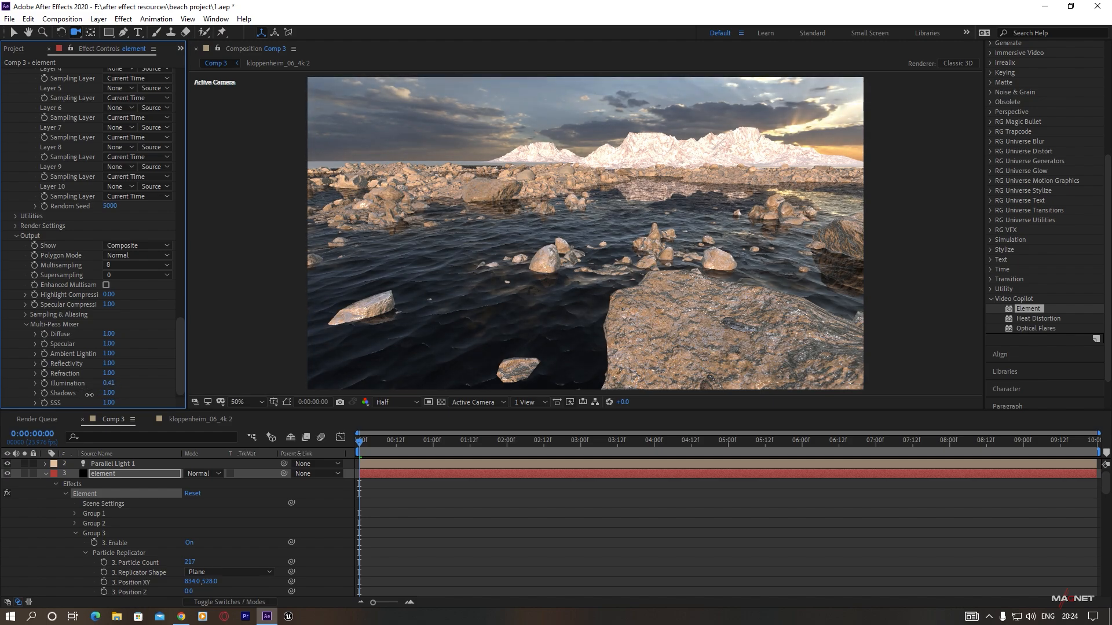
- Move Parallel Light 1 back in depth to a Z position of 252 so it lights the scene from the sun's side
{"action": "mouse_move", "coordinate": [633, 292]}
{"action": "left_mouse_down"}
{"action": "mouse_move", "coordinate": [642, 275]}
{"action": "mouse_move", "coordinate": [631, 292]}
{"action": "left_mouse_up"}
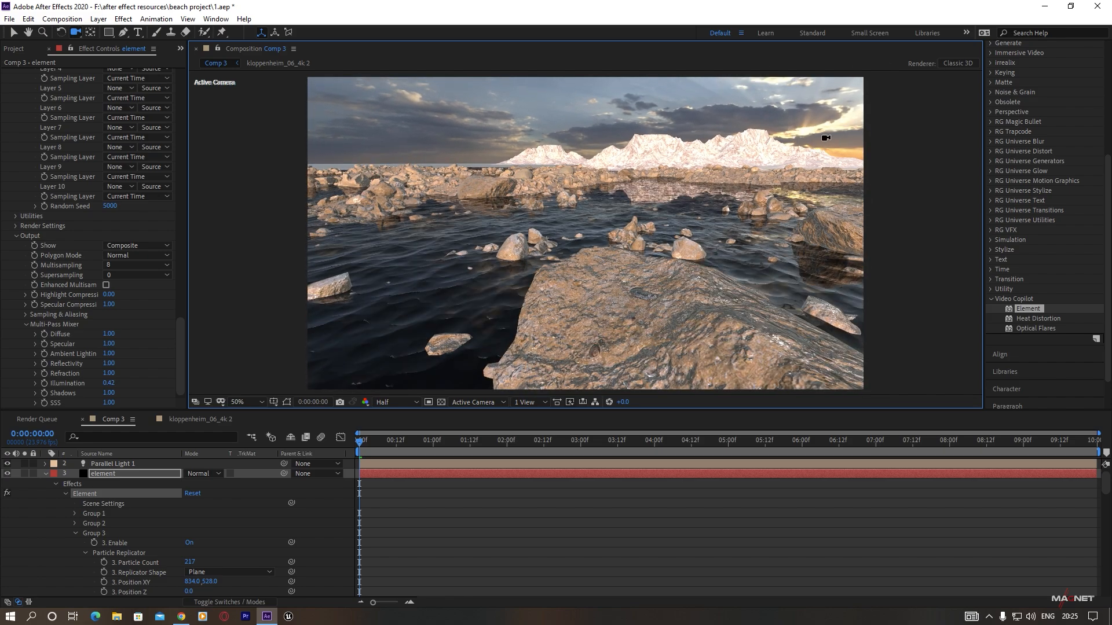
{"action": "left_click", "coordinate": [45, 474]}
{"action": "left_click", "coordinate": [96, 473]}
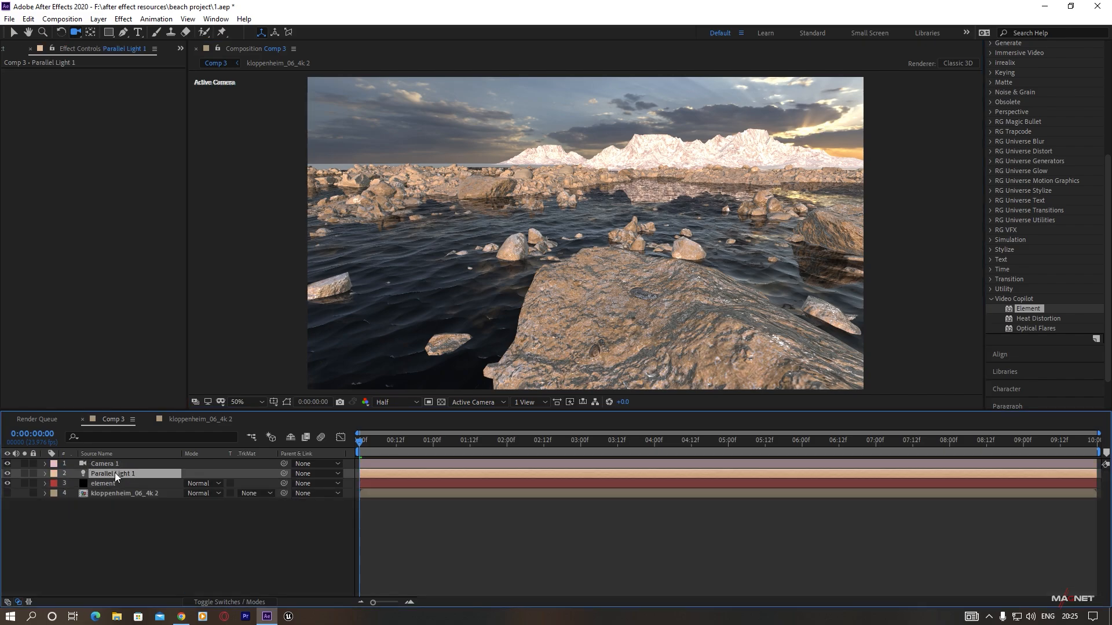
{"action": "key", "text": "p"}
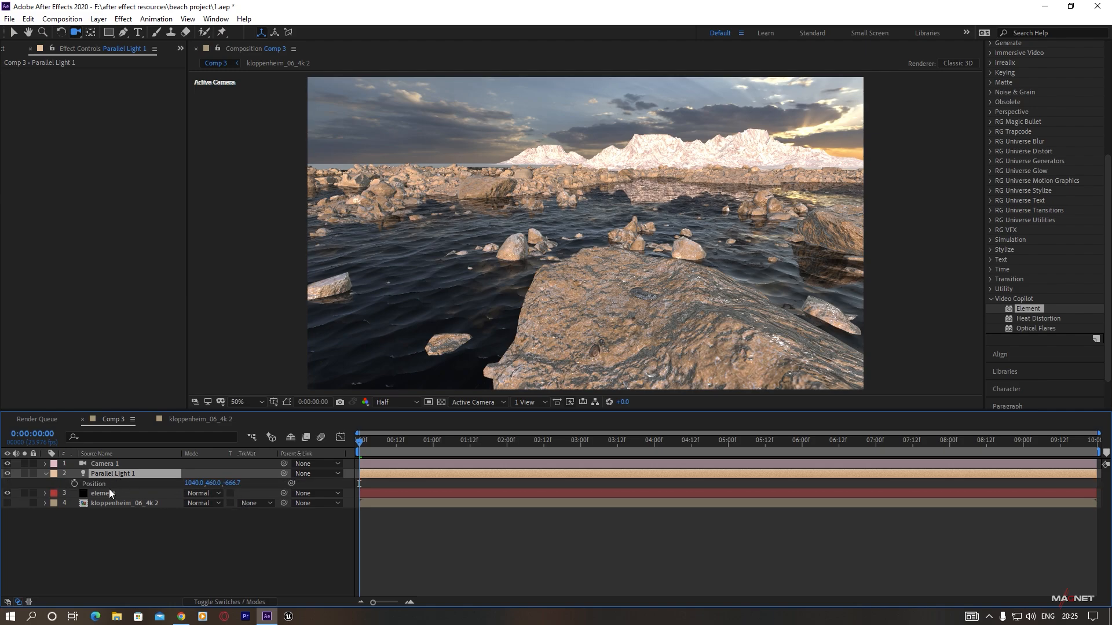
{"action": "left_click", "coordinate": [232, 484]}
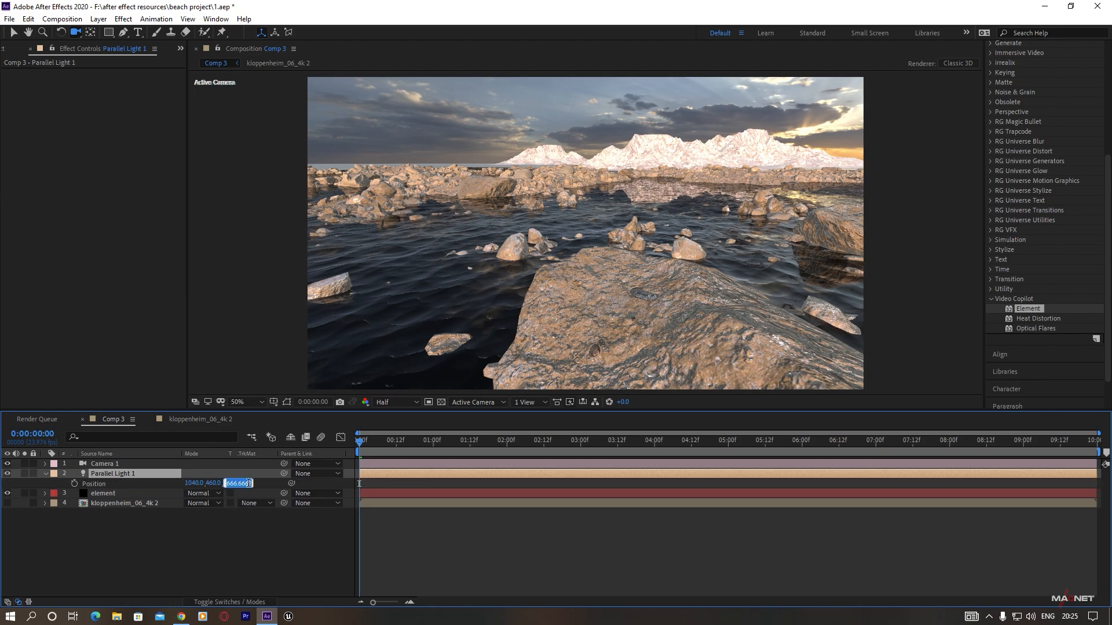
{"action": "type", "text": "0"}
{"action": "left_click", "coordinate": [234, 539]}
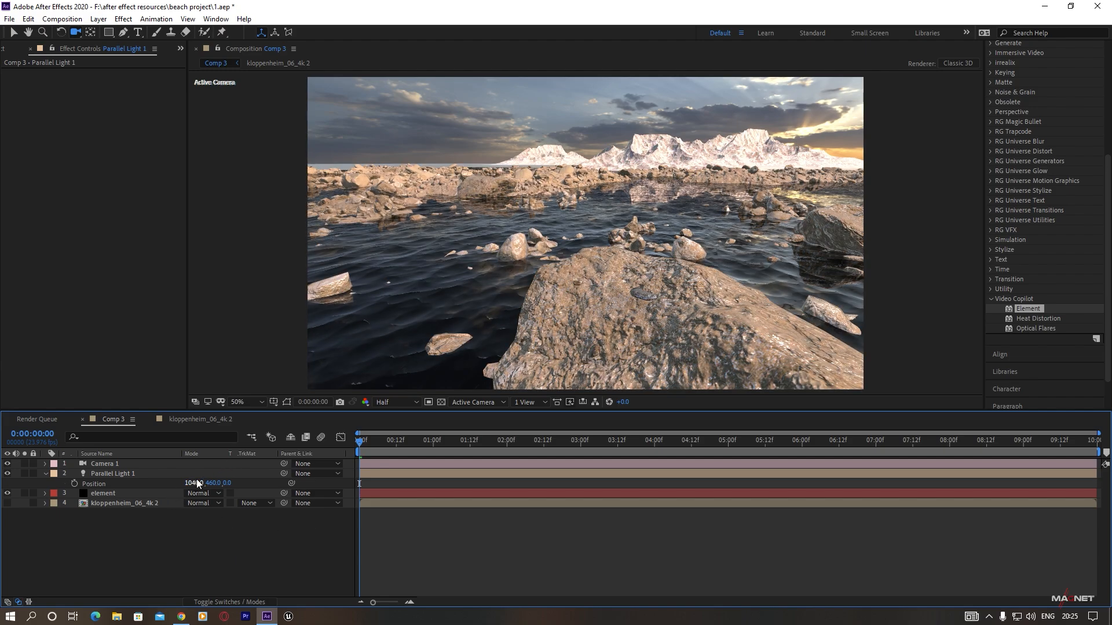
{"action": "left_click_drag", "start_coordinate": [227, 483], "coordinate": [379, 485]}
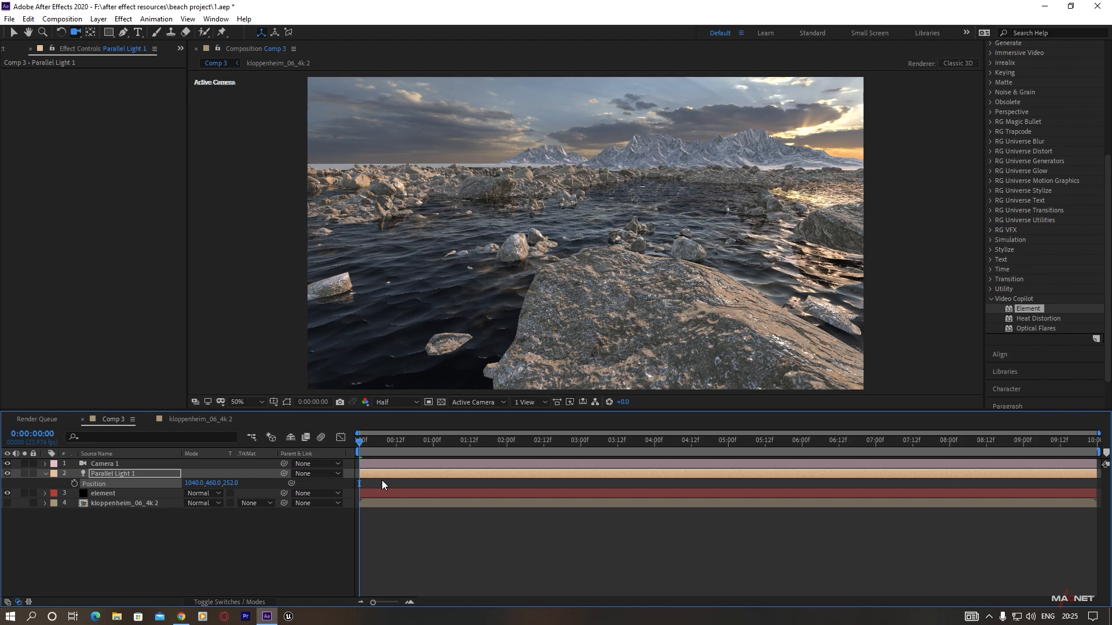
- Move Parallel Light 1 to the sun at about 2210.4, 183.5, 2561.6 and aim it at the large foreground rock
{"action": "key", "text": "ctrl+shift+h"}
{"action": "left_click", "coordinate": [14, 33]}
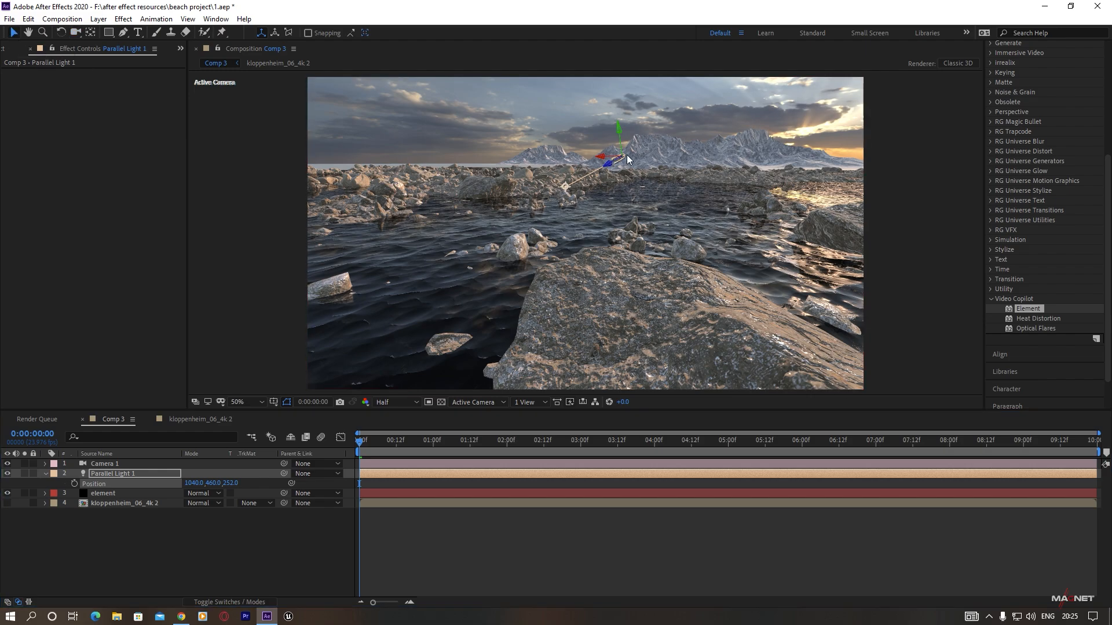
{"action": "left_click_drag", "start_coordinate": [624, 157], "coordinate": [810, 132]}
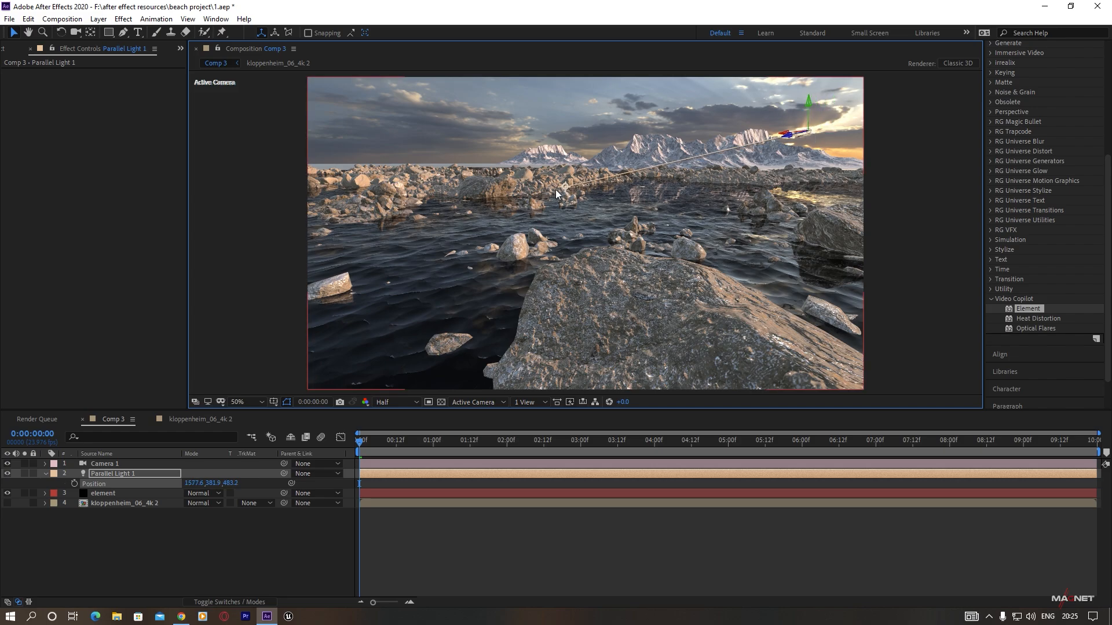
{"action": "left_click_drag", "start_coordinate": [564, 189], "coordinate": [787, 277]}
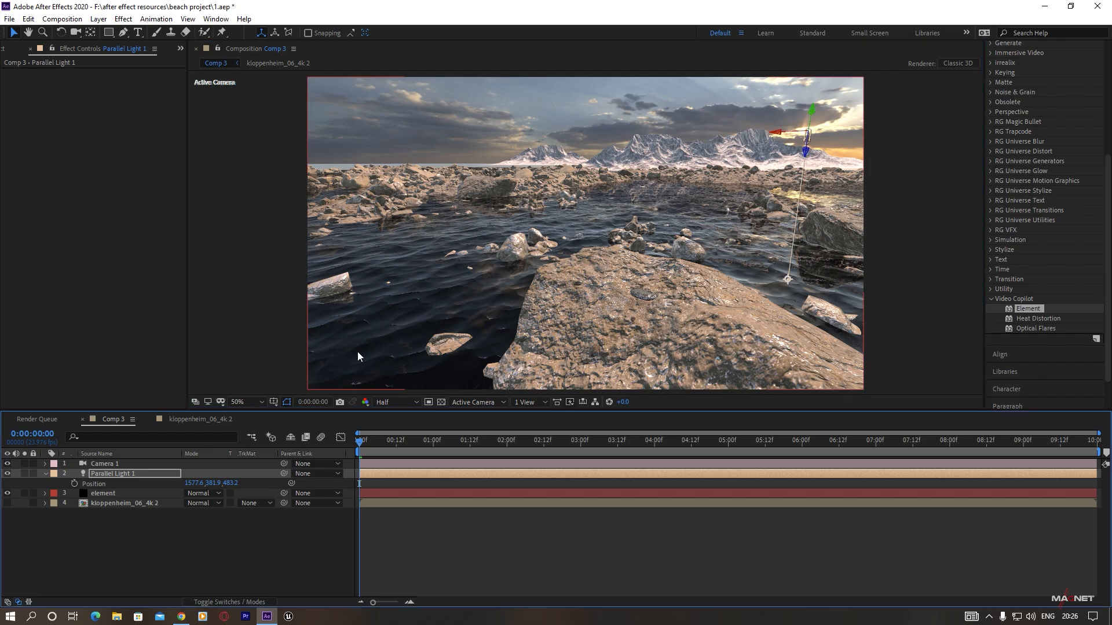
{"action": "left_click_drag", "start_coordinate": [227, 488], "coordinate": [337, 485]}
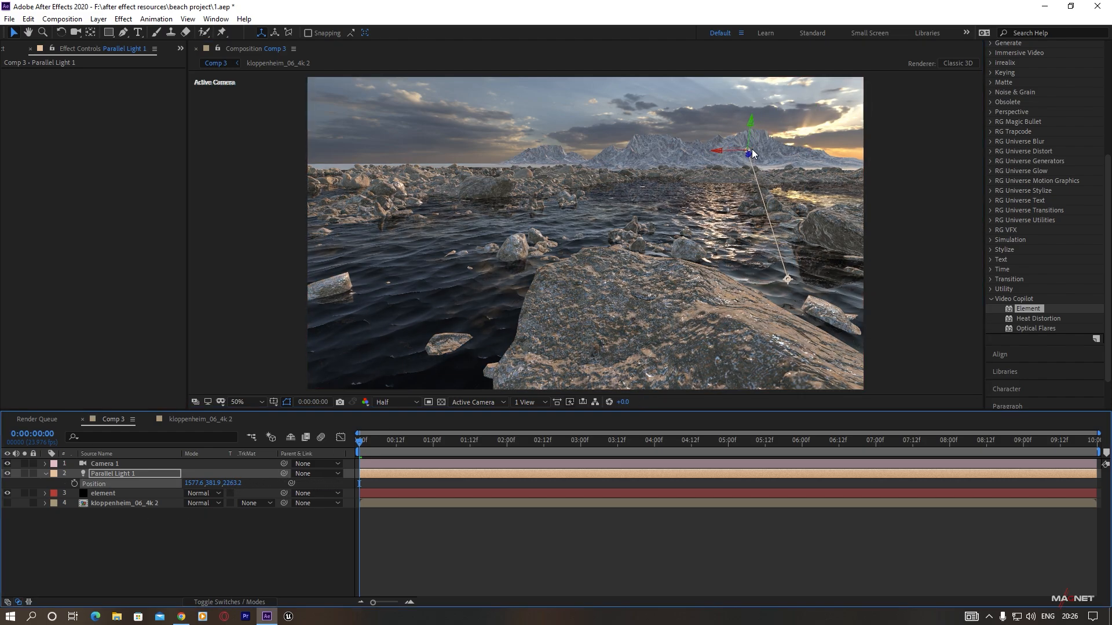
{"action": "left_click_drag", "start_coordinate": [751, 148], "coordinate": [816, 121]}
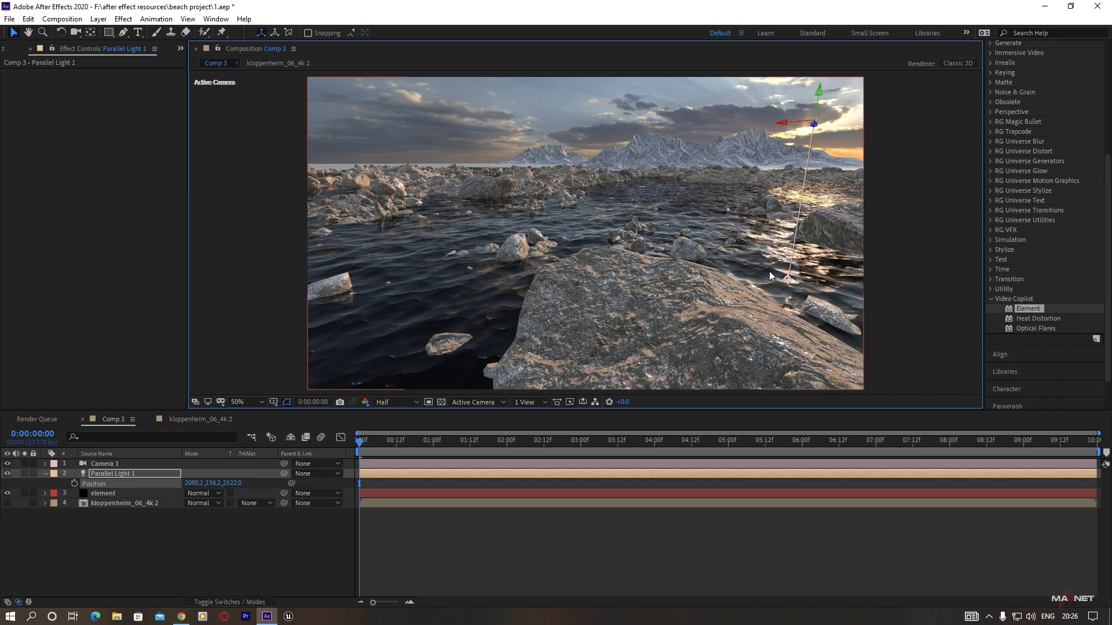
{"action": "left_click_drag", "start_coordinate": [788, 279], "coordinate": [753, 335]}
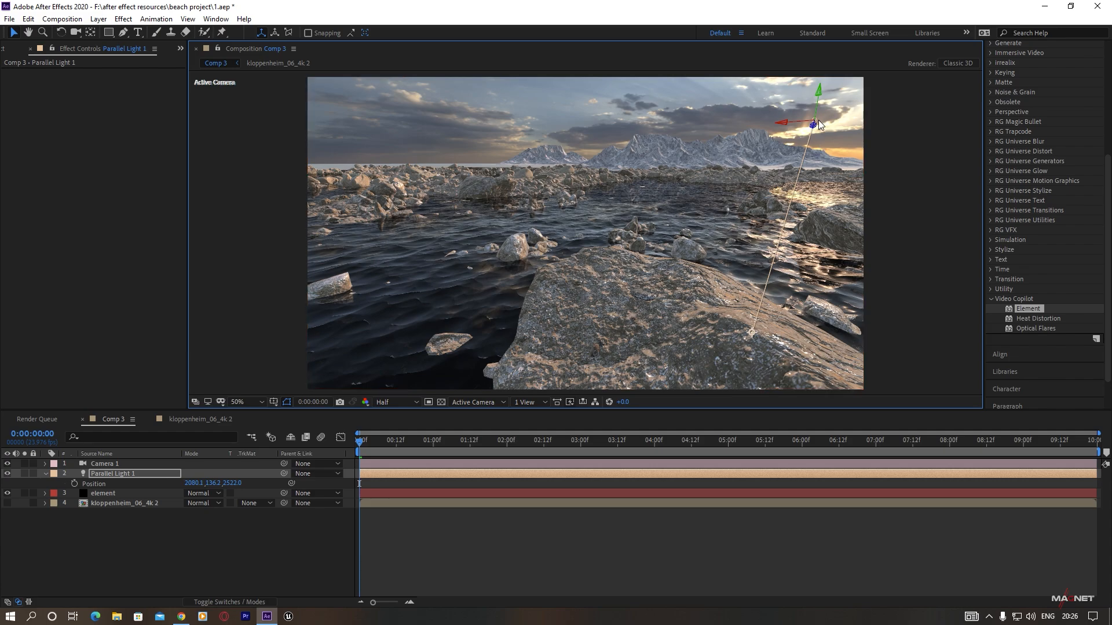
{"action": "mouse_move", "coordinate": [818, 120]}
{"action": "left_mouse_down"}
{"action": "mouse_move", "coordinate": [848, 130]}
{"action": "mouse_move", "coordinate": [840, 113]}
{"action": "mouse_move", "coordinate": [868, 122]}
{"action": "mouse_move", "coordinate": [836, 129]}
{"action": "left_mouse_up"}
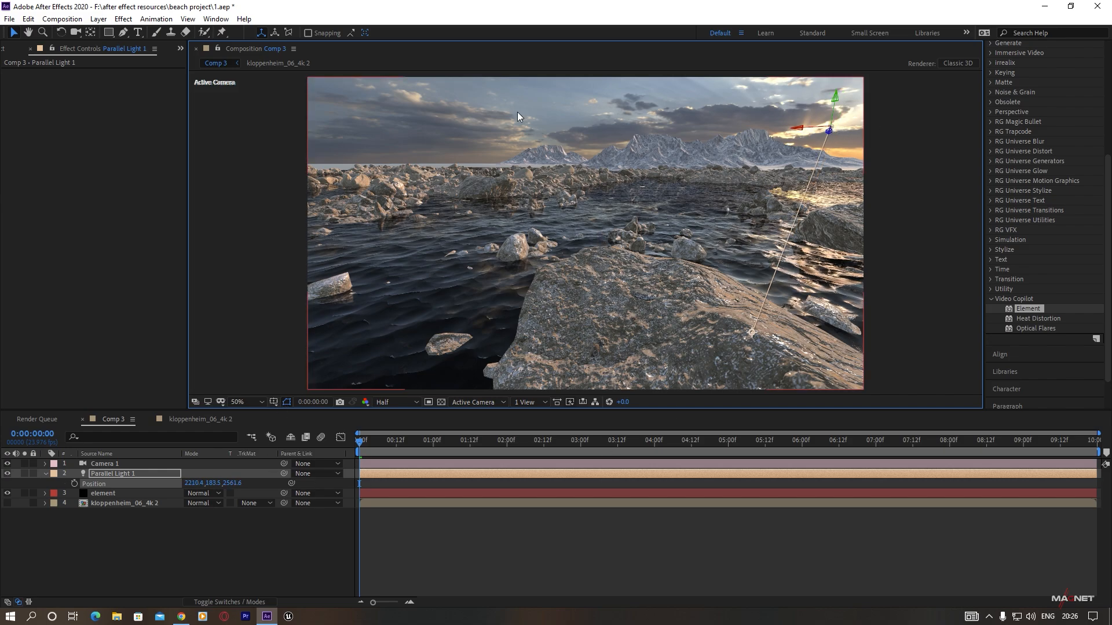
- Enable Shadows in the Render Settings of the element layer's Element effect
{"action": "left_click", "coordinate": [102, 494]}
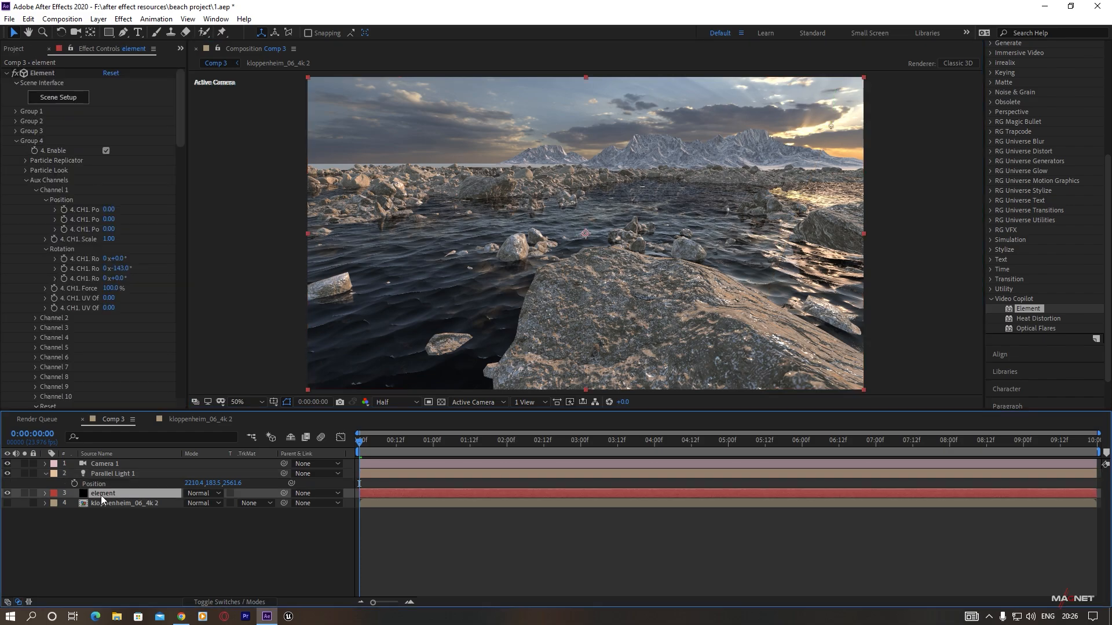
{"action": "left_click", "coordinate": [17, 140]}
{"action": "left_click", "coordinate": [16, 150]}
{"action": "left_click", "coordinate": [16, 151]}
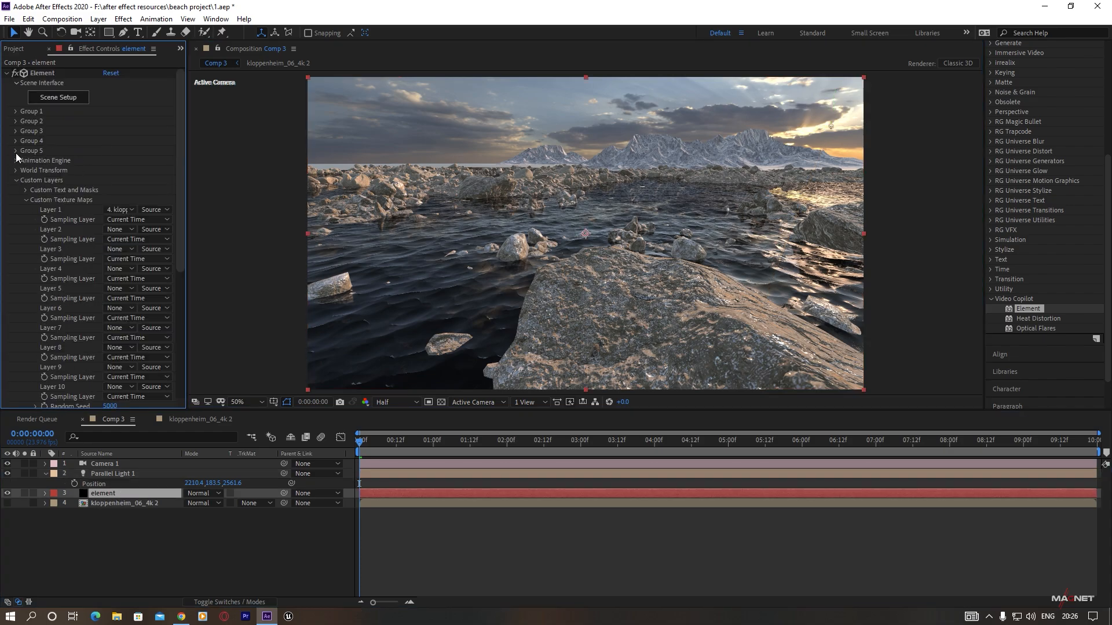
{"action": "left_click", "coordinate": [16, 210]}
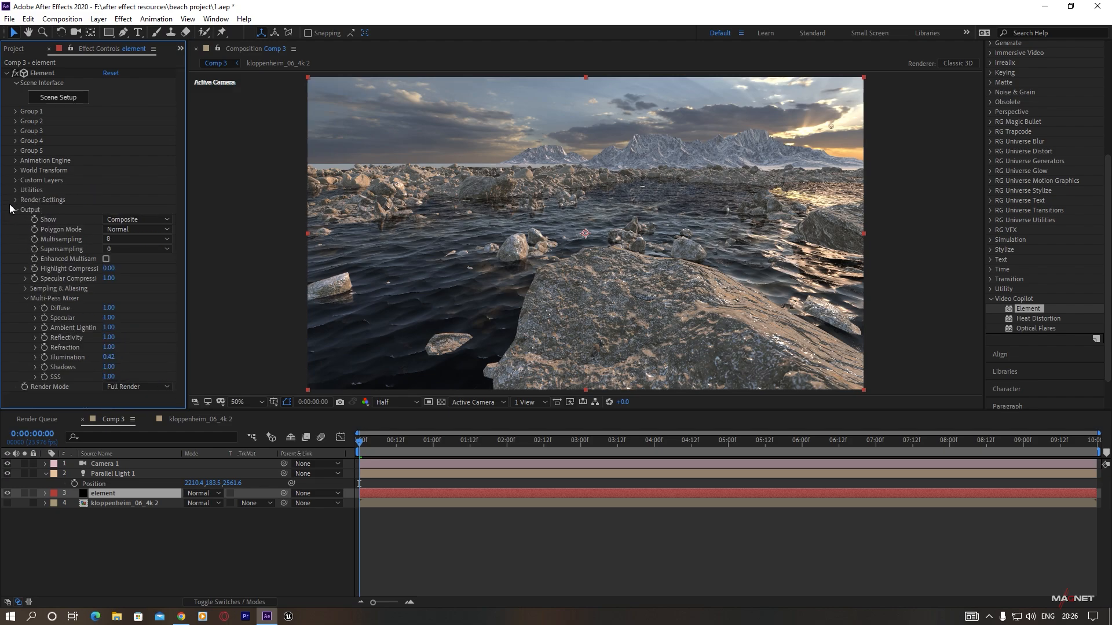
{"action": "left_click", "coordinate": [17, 200]}
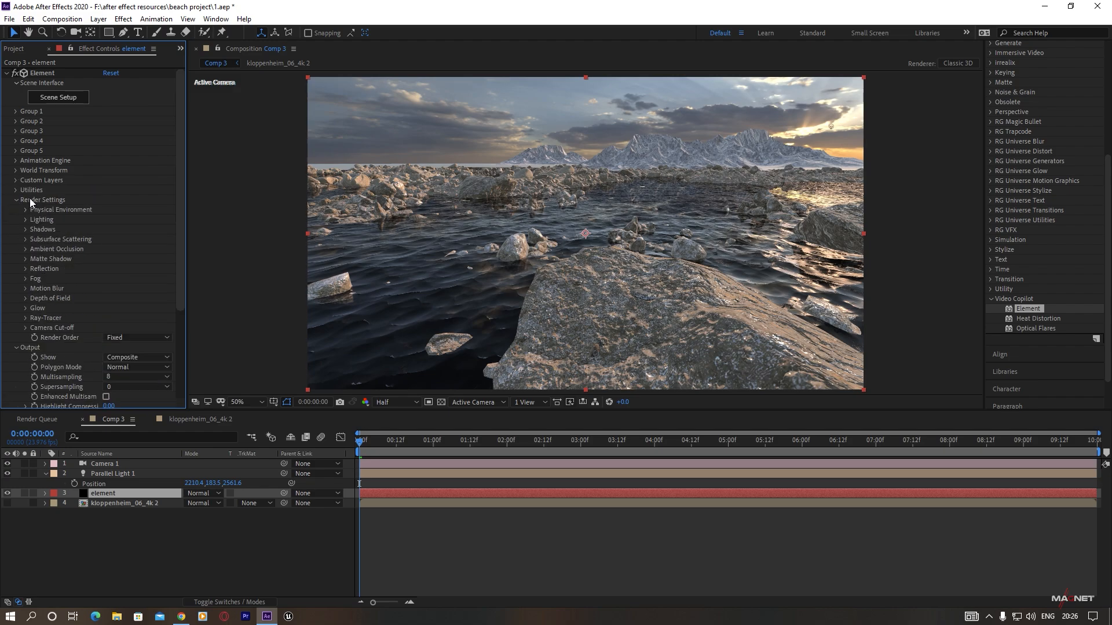
{"action": "left_click", "coordinate": [25, 229]}
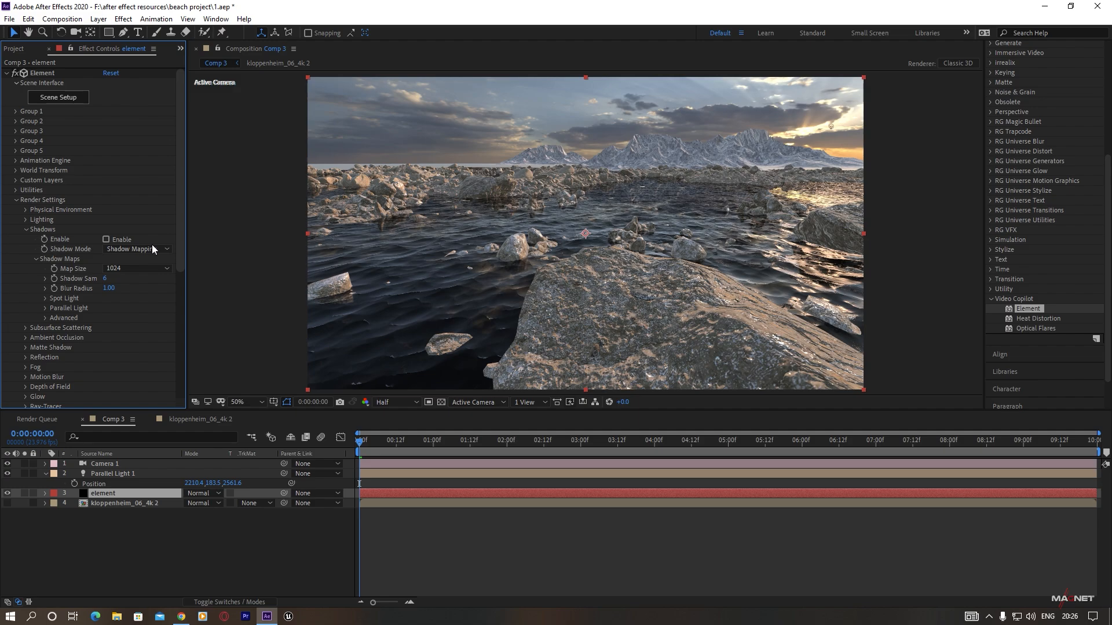
{"action": "left_click", "coordinate": [105, 238]}
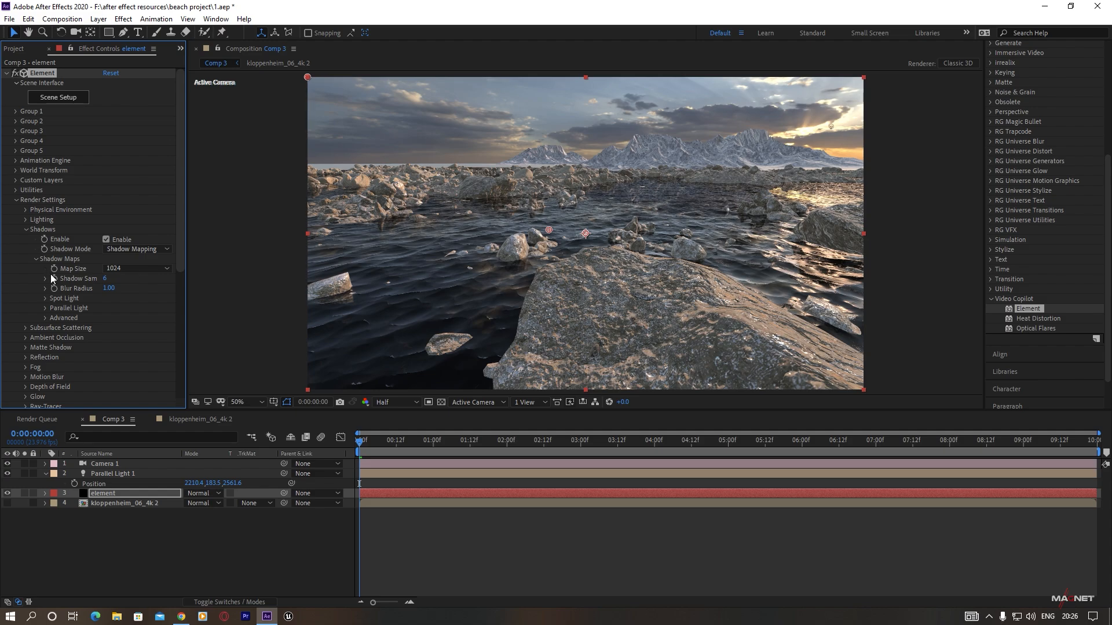
- Set the shadow Map Size to 4096 and the Parallel Light shadow size to 4096
{"action": "left_click", "coordinate": [124, 270]}
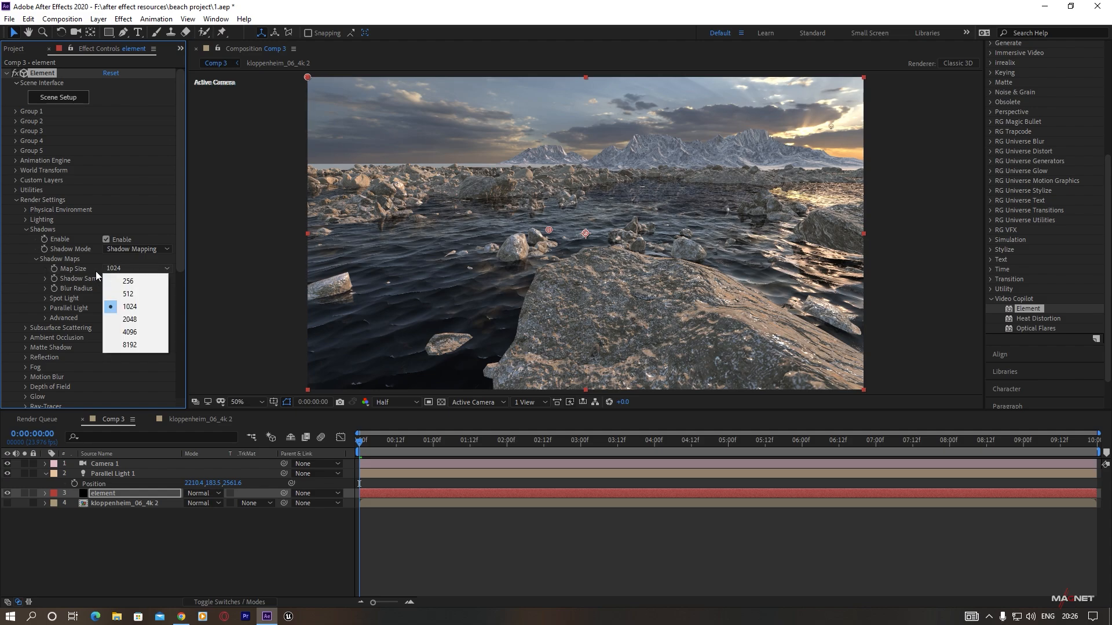
{"action": "left_click", "coordinate": [138, 333]}
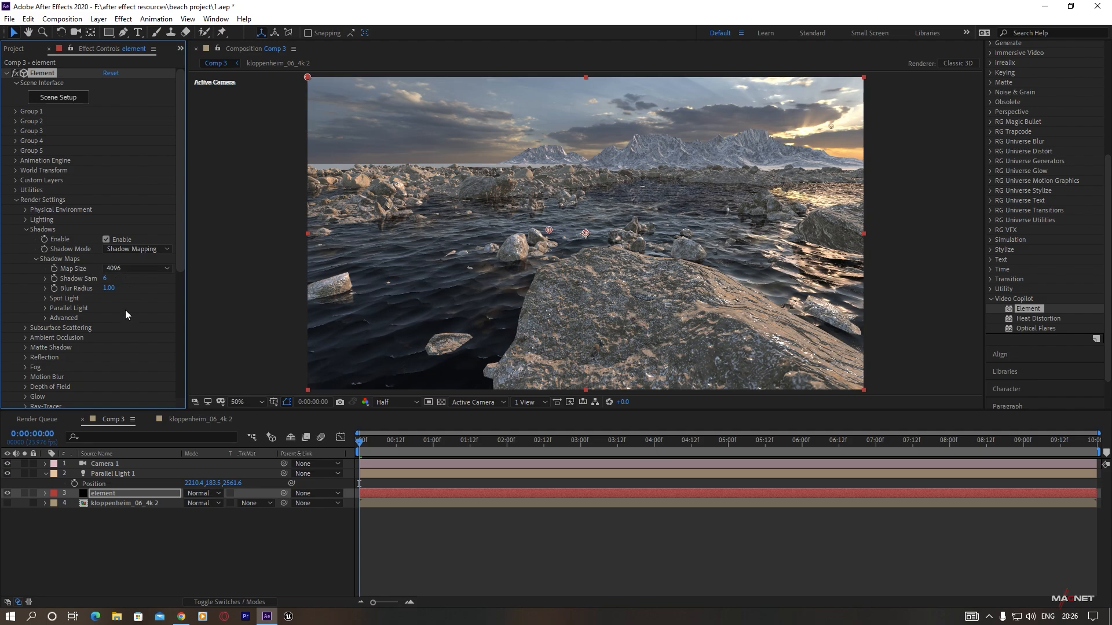
{"action": "left_click", "coordinate": [46, 308]}
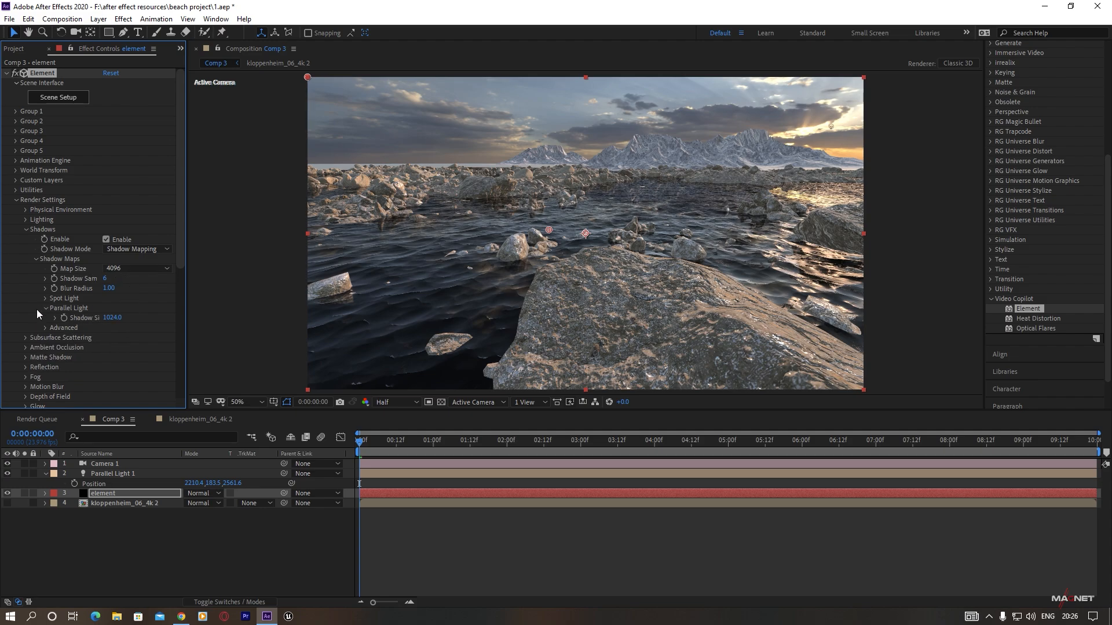
{"action": "left_click_drag", "start_coordinate": [107, 318], "coordinate": [525, 317]}
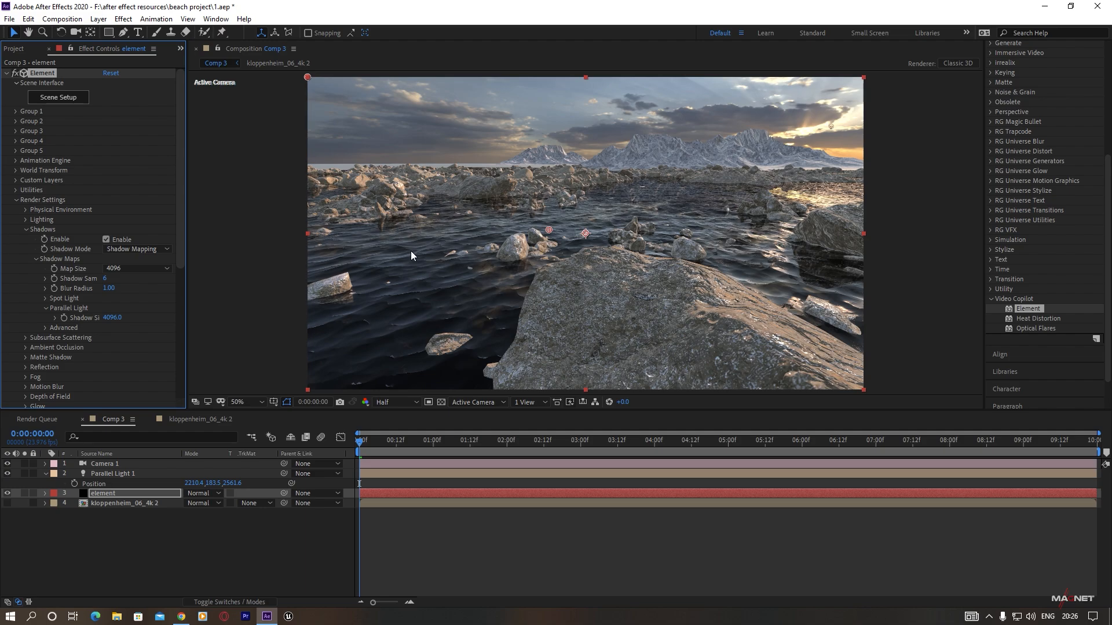
- Sample the Fog Color from the sky just above the horizon near the mountains and enable Element's fog
{"action": "scroll", "coordinate": [74, 278], "scroll_direction": "down", "scroll_amount": 5}
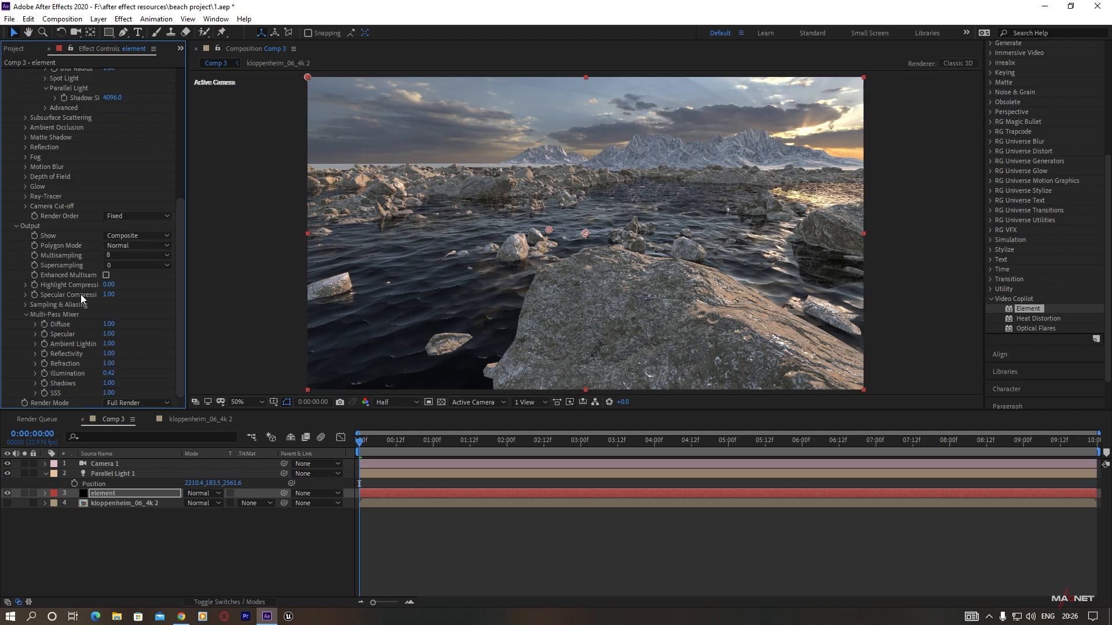
{"action": "left_click", "coordinate": [26, 158]}
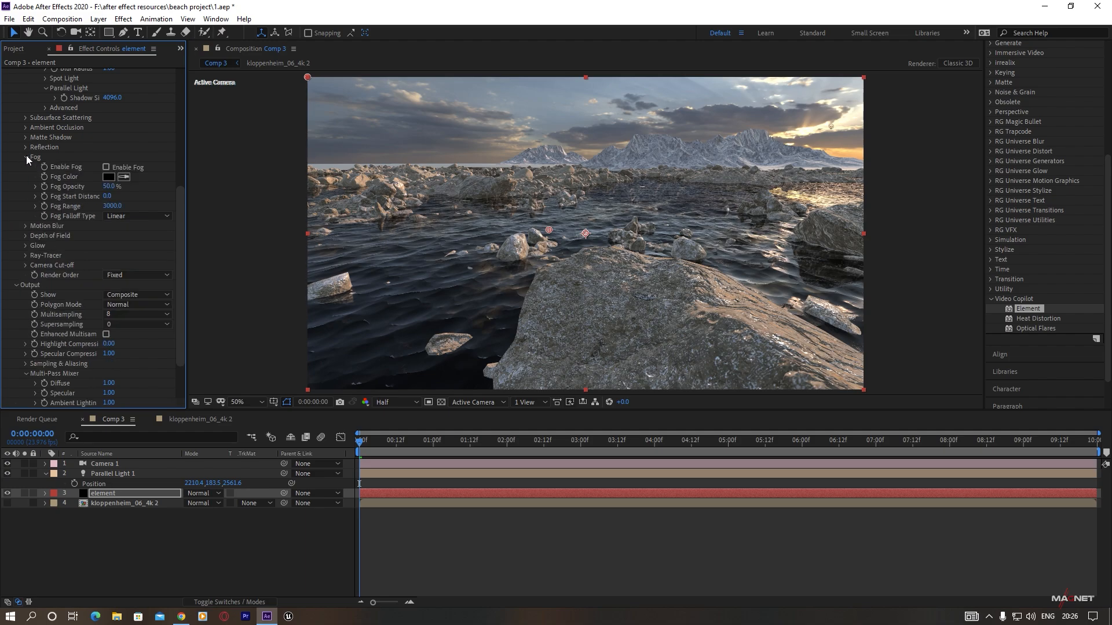
{"action": "left_click", "coordinate": [122, 177]}
{"action": "left_click", "coordinate": [502, 151]}
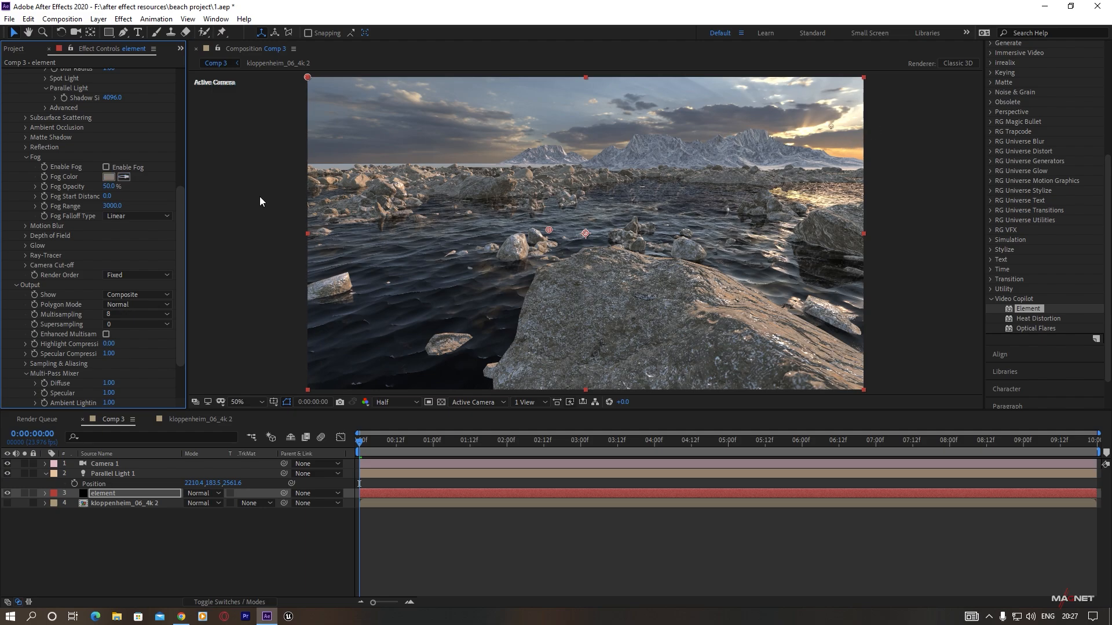
{"action": "left_click", "coordinate": [106, 167]}
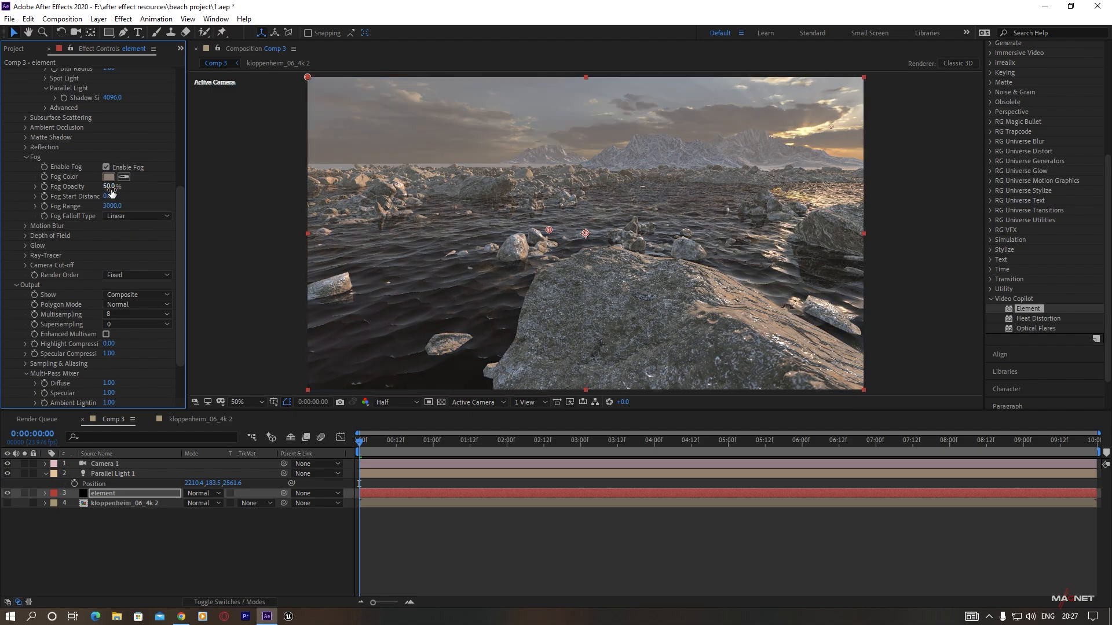
- Set Fog Opacity to 29% and Fog Start Distance to 1430
{"action": "mouse_move", "coordinate": [110, 189]}
{"action": "left_mouse_down"}
{"action": "mouse_move", "coordinate": [128, 186]}
{"action": "mouse_move", "coordinate": [119, 187]}
{"action": "left_mouse_up"}
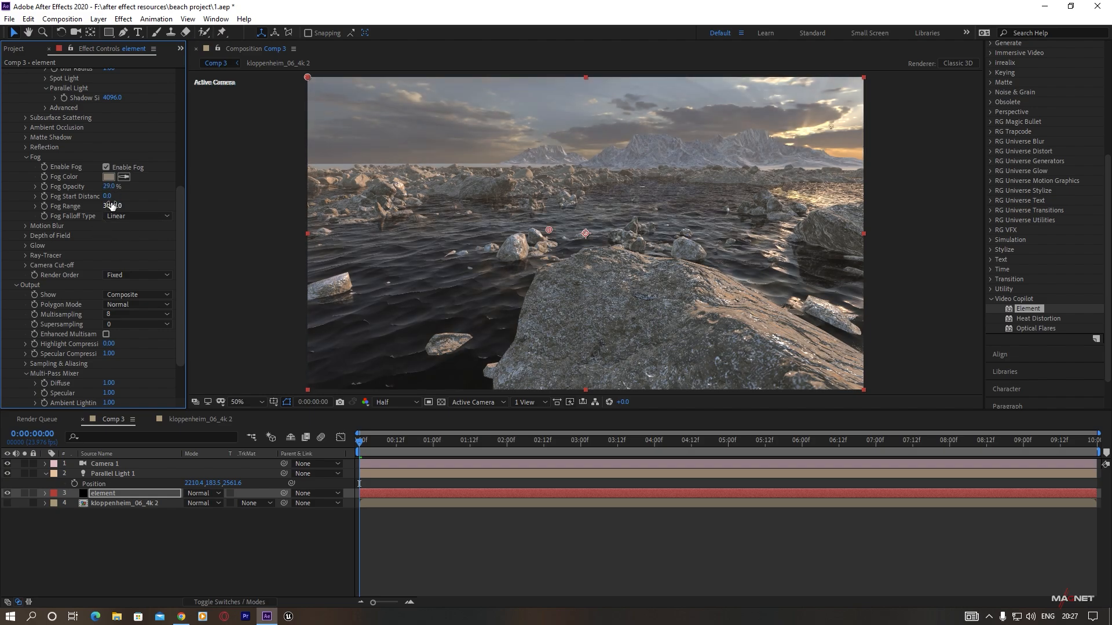
{"action": "left_click_drag", "start_coordinate": [116, 197], "coordinate": [111, 198]}
{"action": "left_click_drag", "start_coordinate": [183, 193], "coordinate": [213, 191]}
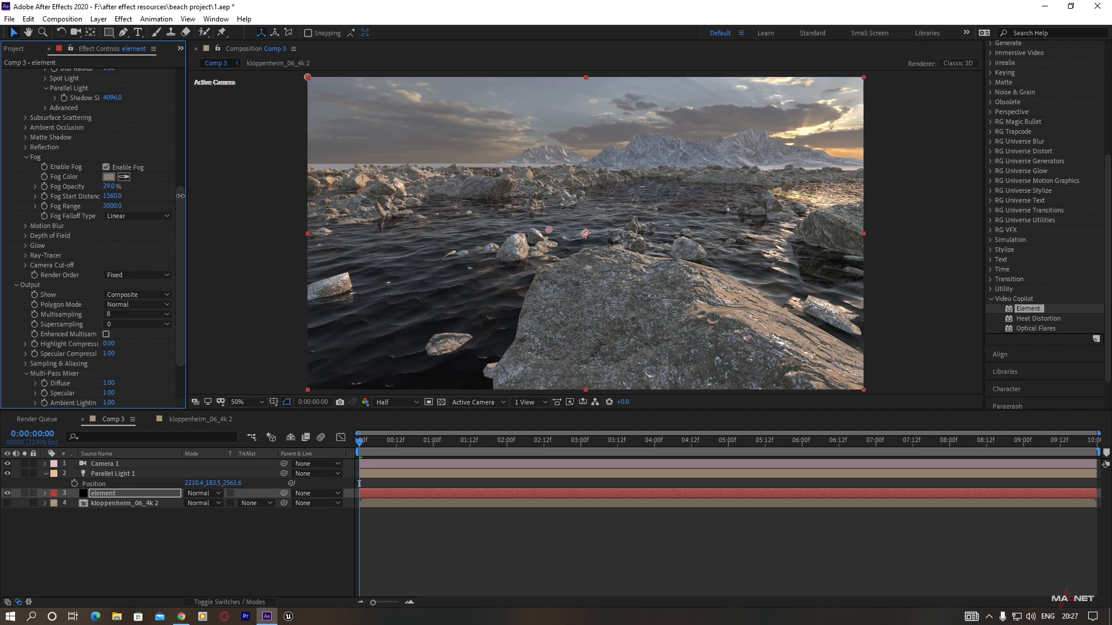
- Reframe the camera so the large foreground rock sits at the lower left with open water beside it
{"action": "left_click", "coordinate": [77, 32]}
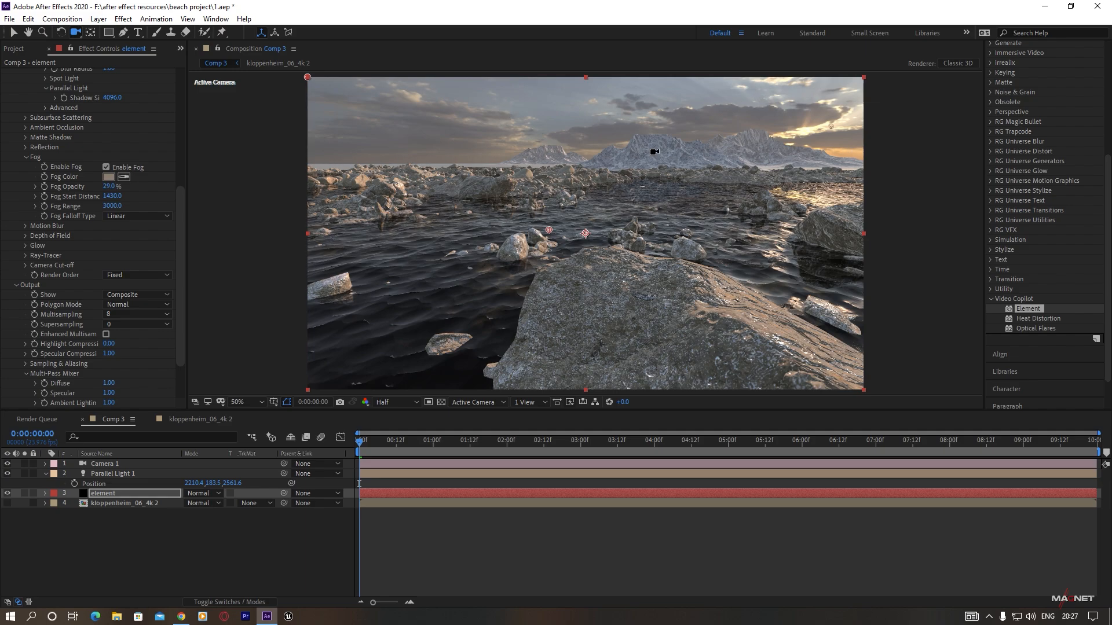
{"action": "mouse_move", "coordinate": [509, 257]}
{"action": "left_mouse_down"}
{"action": "mouse_move", "coordinate": [506, 248]}
{"action": "mouse_move", "coordinate": [503, 257]}
{"action": "left_mouse_up"}
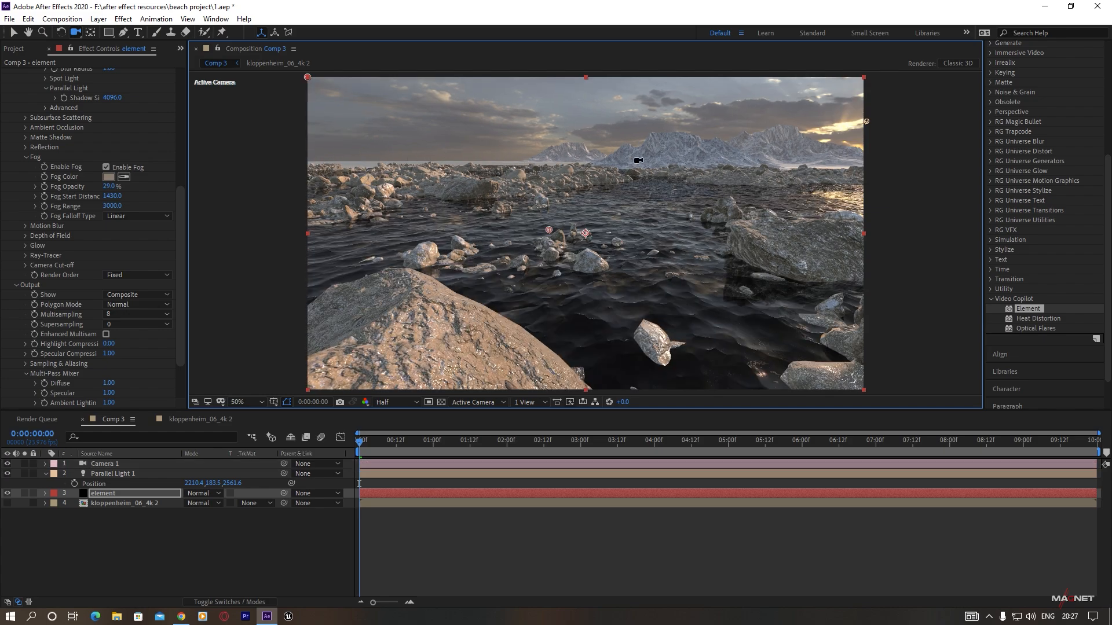
- Adjust Group 3's ocean particle size, set its Shape Scale to 207.6, and move its replicator to X -361 and Z 500
{"action": "scroll", "coordinate": [36, 156], "scroll_direction": "up", "scroll_amount": 6}
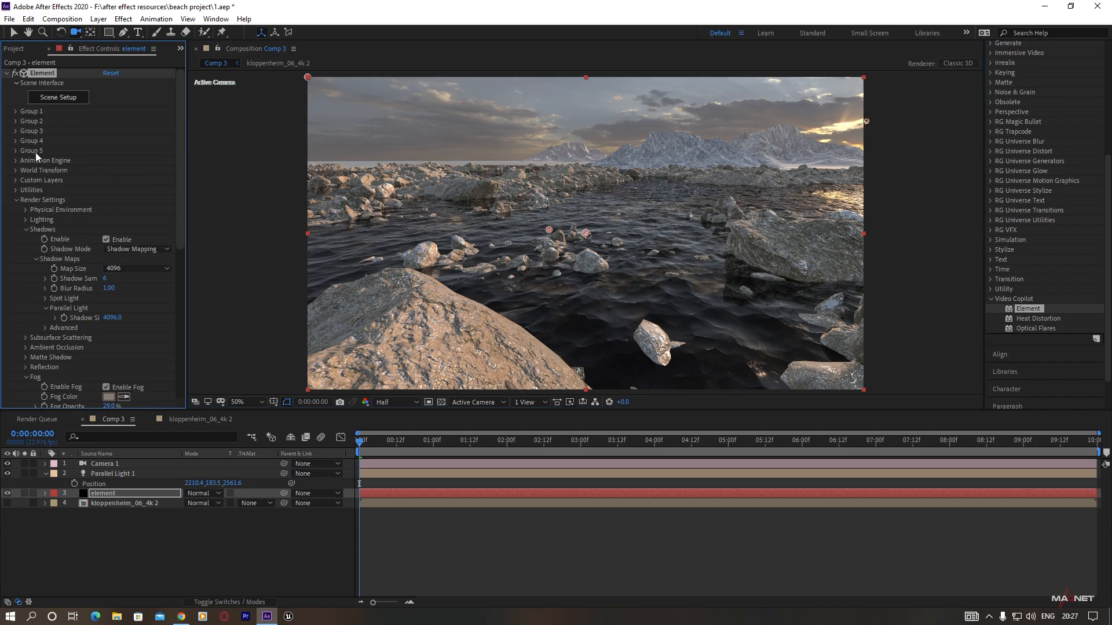
{"action": "left_click", "coordinate": [15, 132]}
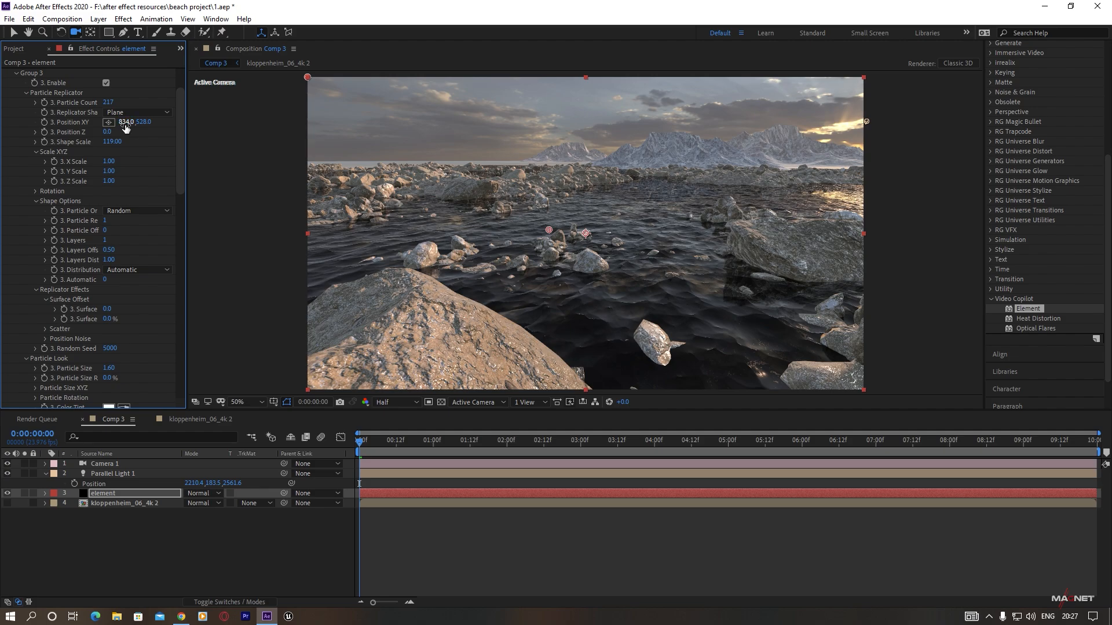
{"action": "mouse_move", "coordinate": [124, 121]}
{"action": "left_mouse_down"}
{"action": "mouse_move", "coordinate": [148, 120]}
{"action": "mouse_move", "coordinate": [99, 131]}
{"action": "mouse_move", "coordinate": [137, 131]}
{"action": "mouse_move", "coordinate": [116, 142]}
{"action": "mouse_move", "coordinate": [296, 140]}
{"action": "left_mouse_up"}
{"action": "scroll", "coordinate": [110, 289], "scroll_direction": "down", "scroll_amount": 3}
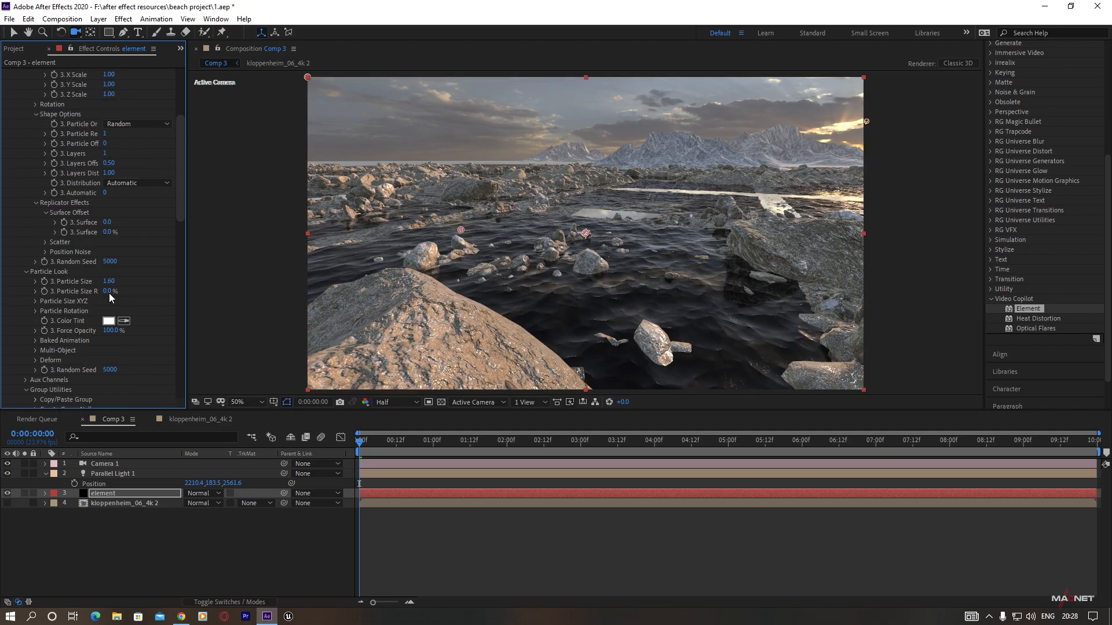
{"action": "left_click_drag", "start_coordinate": [107, 281], "coordinate": [119, 281]}
{"action": "scroll", "coordinate": [98, 152], "scroll_direction": "up", "scroll_amount": 5}
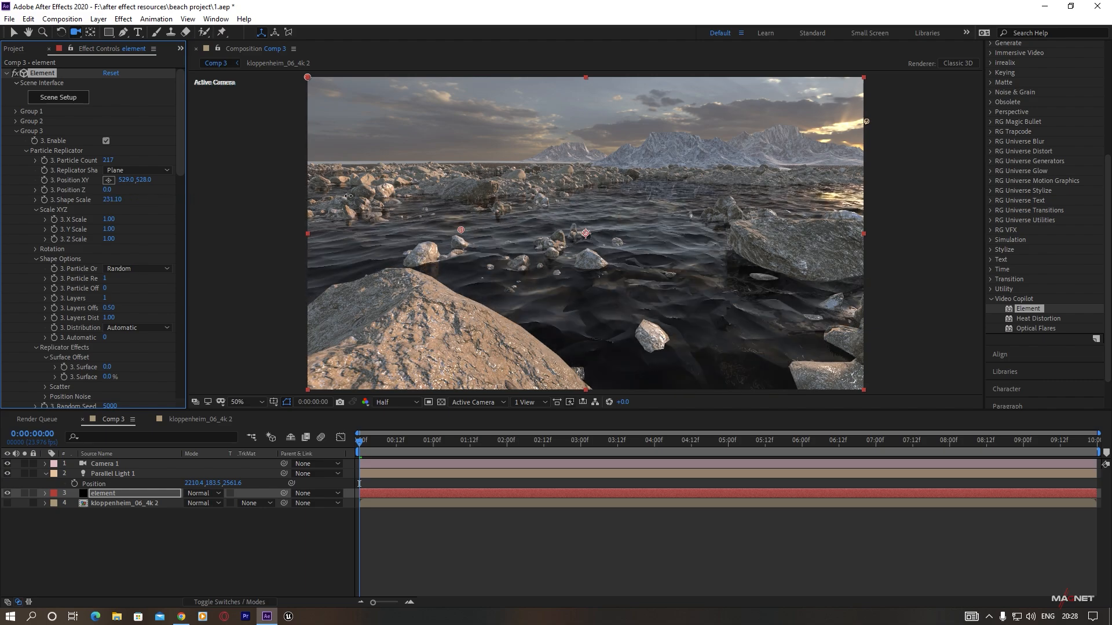
{"action": "left_click_drag", "start_coordinate": [327, 217], "coordinate": [303, 223]}
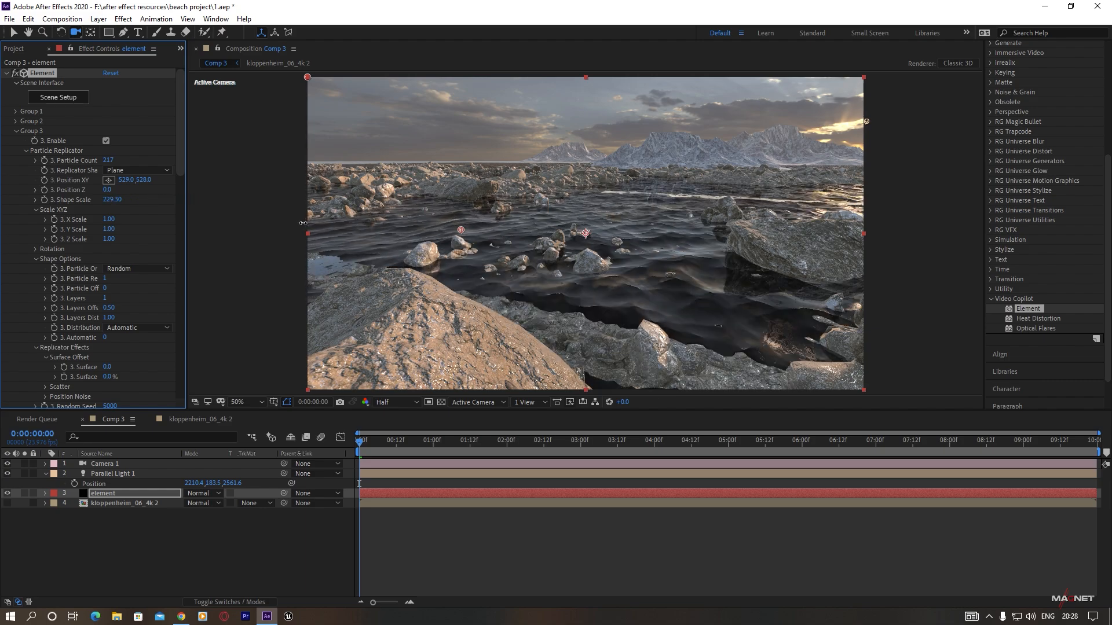
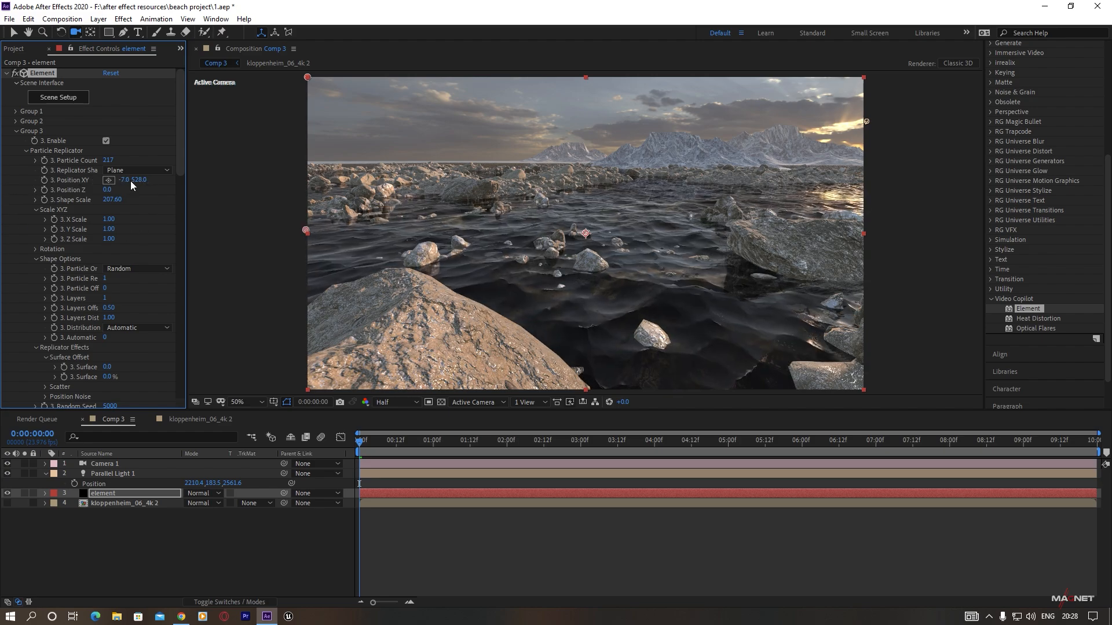
{"action": "mouse_move", "coordinate": [132, 184]}
{"action": "left_mouse_down"}
{"action": "mouse_move", "coordinate": [23, 202]}
{"action": "mouse_move", "coordinate": [50, 188]}
{"action": "mouse_move", "coordinate": [93, 188]}
{"action": "mouse_move", "coordinate": [26, 194]}
{"action": "mouse_move", "coordinate": [137, 187]}
{"action": "mouse_move", "coordinate": [118, 198]}
{"action": "left_mouse_up"}
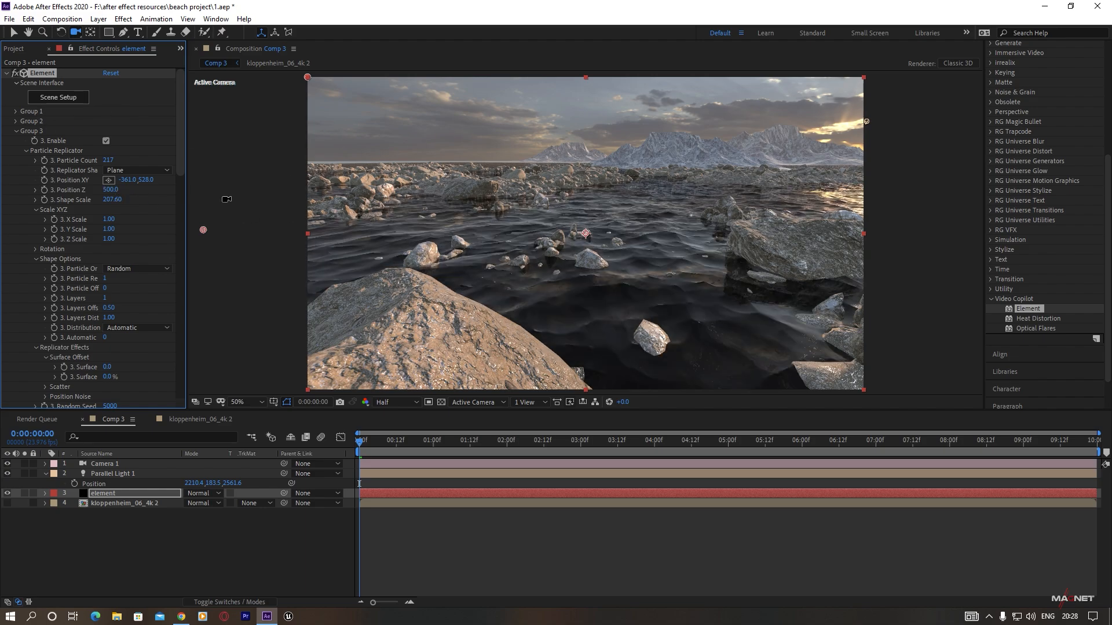
- Lower the Plane Model in Element's scene setup to a Y position of about -0.17
{"action": "left_click", "coordinate": [58, 100]}
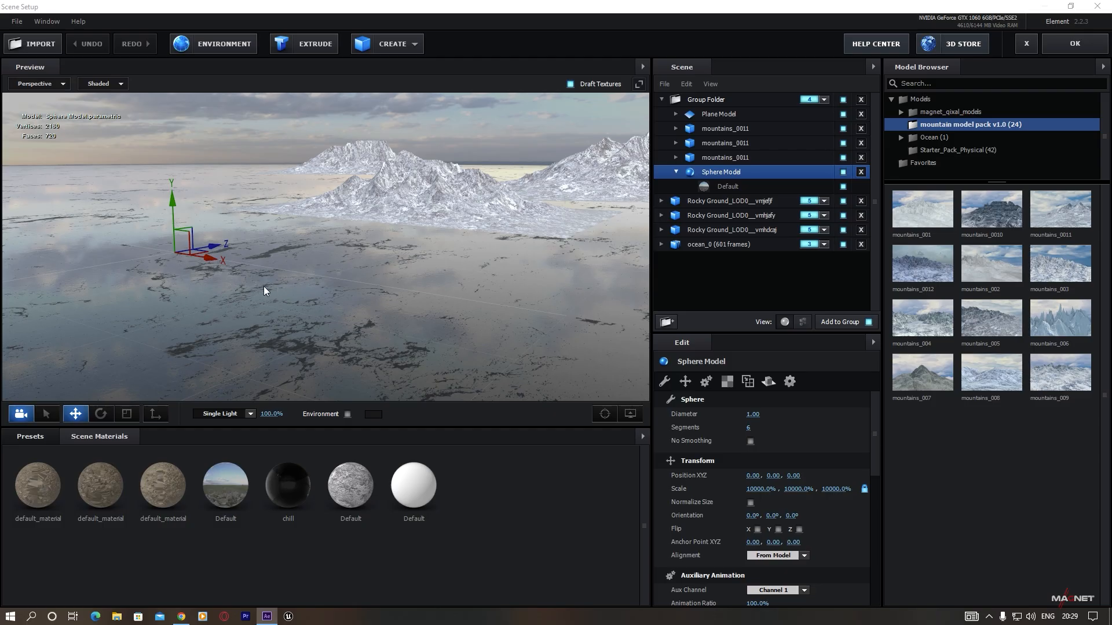
{"action": "left_click", "coordinate": [289, 290]}
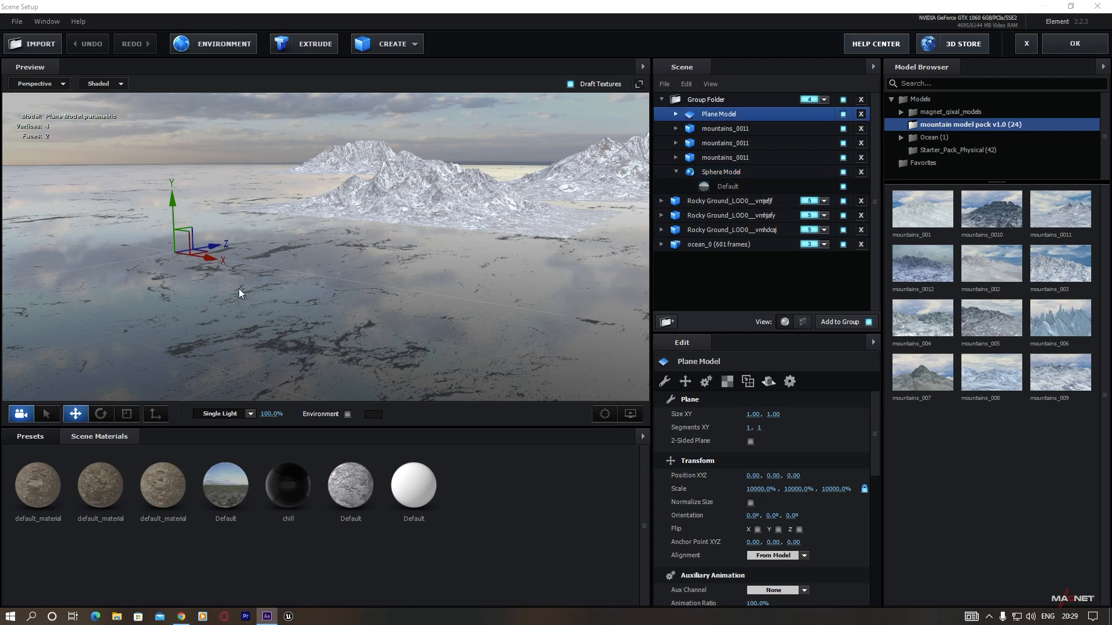
{"action": "left_click_drag", "start_coordinate": [173, 200], "coordinate": [168, 214]}
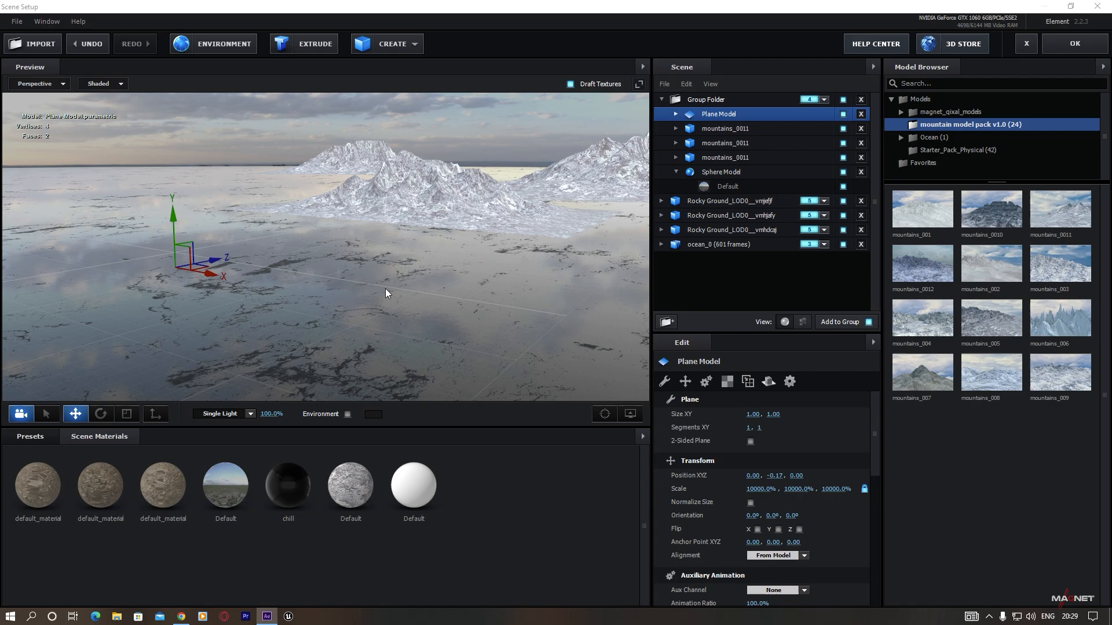
- Apply the scene setup and reframe the camera so the large foreground rock sits at the lower centre of the shot
{"action": "left_click", "coordinate": [1078, 40]}
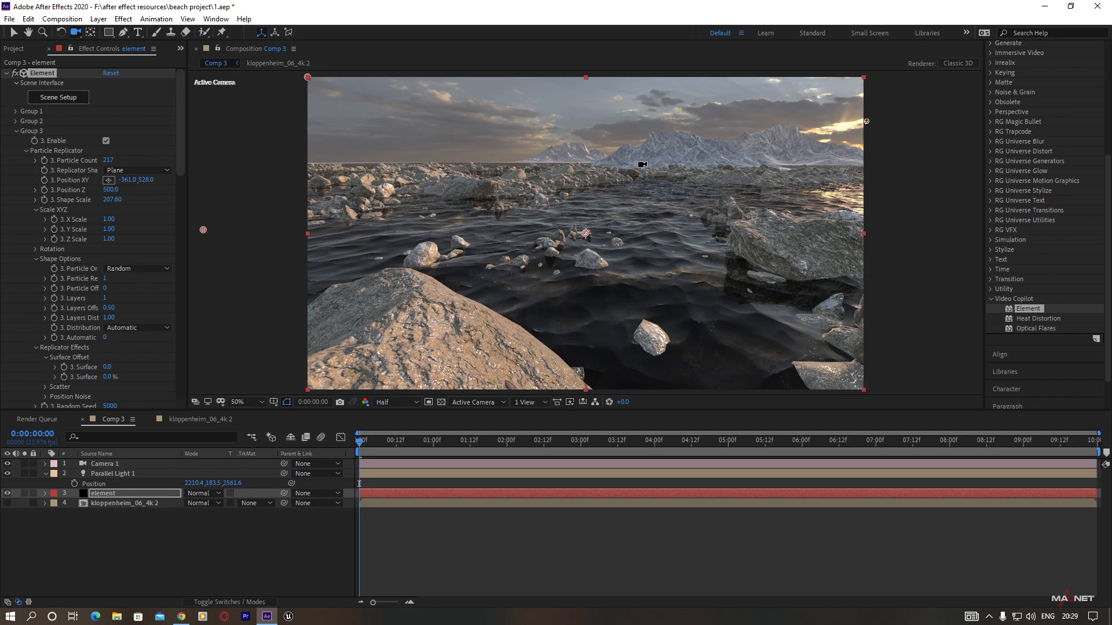
{"action": "left_click_drag", "start_coordinate": [555, 272], "coordinate": [564, 271]}
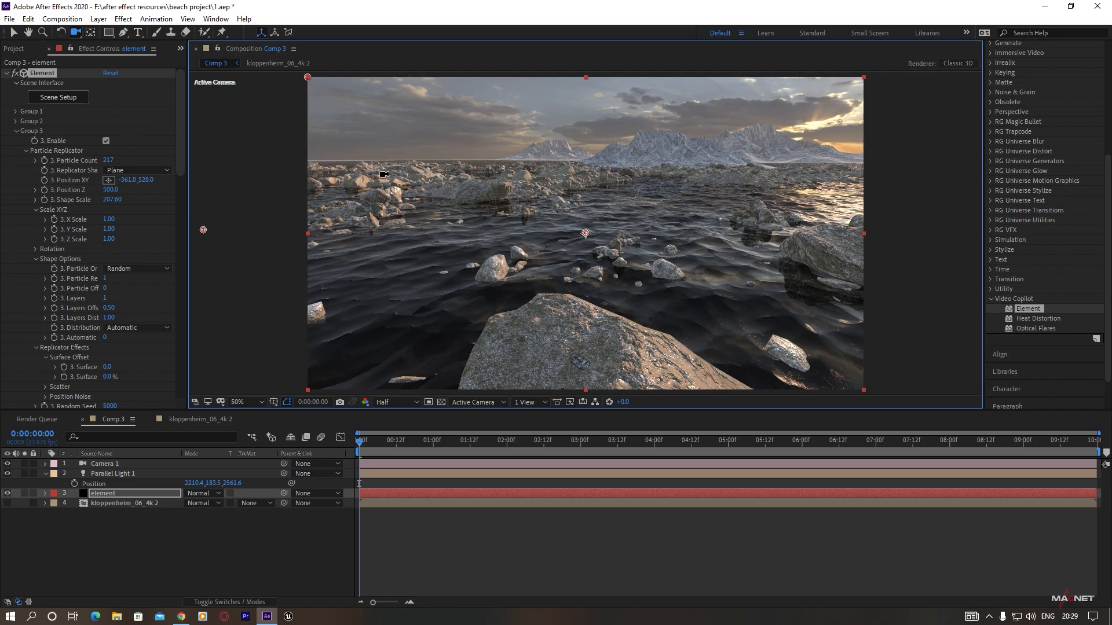
- Place a fourth mountains_0011 copy at X -23.25, Z 17.90 with Y orientation 63.3°, apply it, and move the camera closer to the foreground rock
{"action": "left_click", "coordinate": [60, 99]}
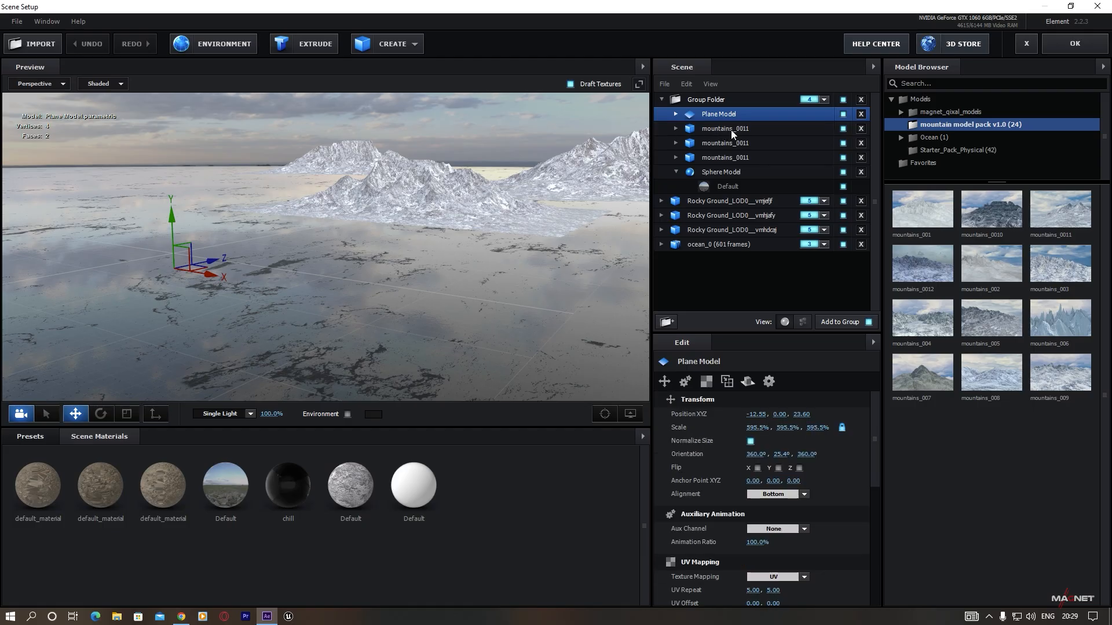
{"action": "left_click", "coordinate": [731, 128]}
{"action": "left_click_drag", "start_coordinate": [407, 179], "coordinate": [269, 201]}
{"action": "key", "text": "e"}
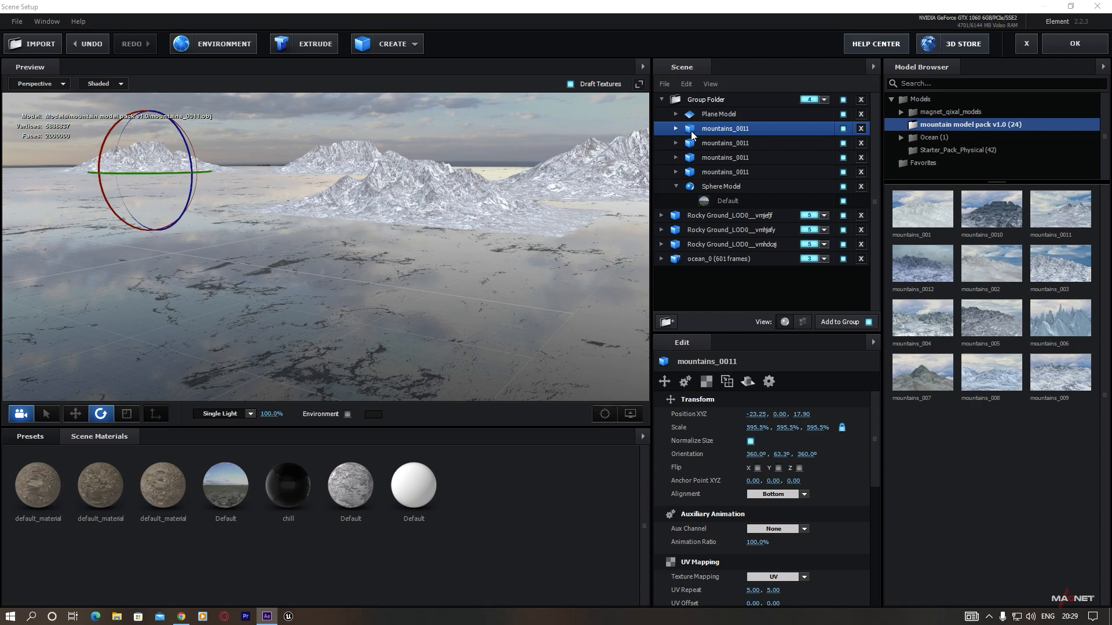
{"action": "left_click", "coordinate": [1074, 38]}
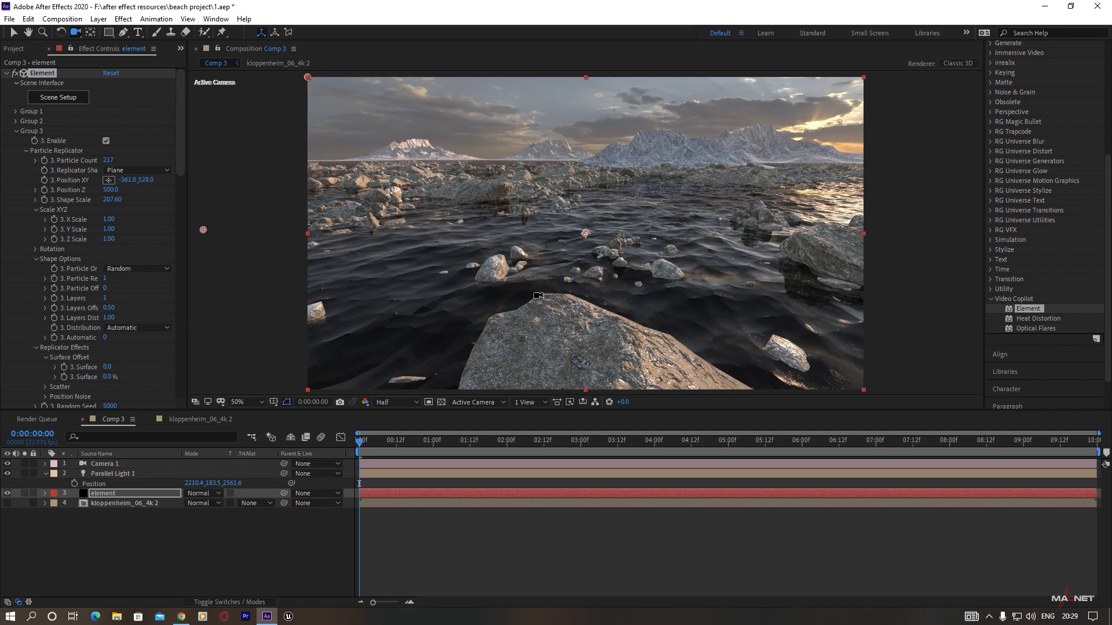
{"action": "left_click_drag", "start_coordinate": [565, 300], "coordinate": [564, 299]}
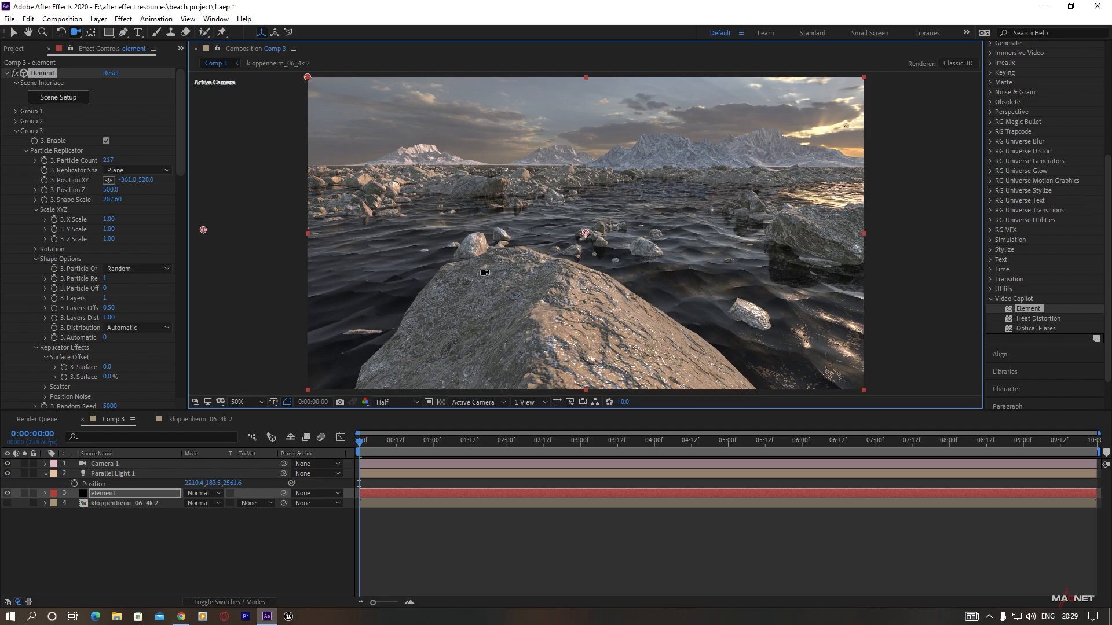
- Enable Ambient Occlusion with SSAO Intensity 3.1, and reframe the camera with the large rock at the lower left of the shot
{"action": "scroll", "coordinate": [90, 321], "scroll_direction": "down", "scroll_amount": 10}
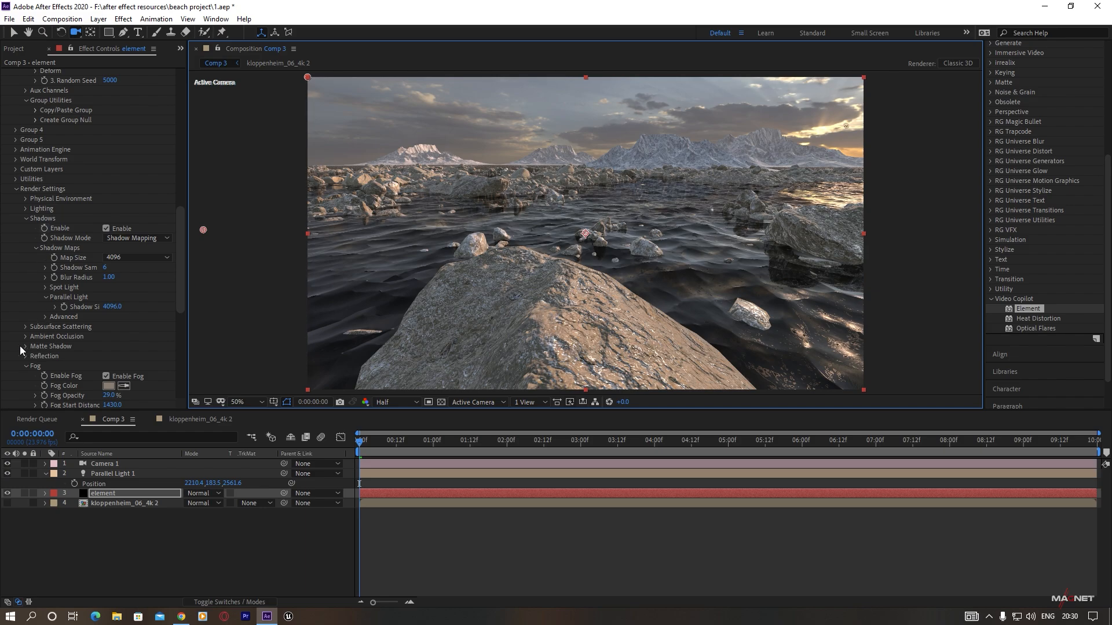
{"action": "left_click", "coordinate": [24, 336]}
{"action": "scroll", "coordinate": [20, 338], "scroll_direction": "down", "scroll_amount": 3}
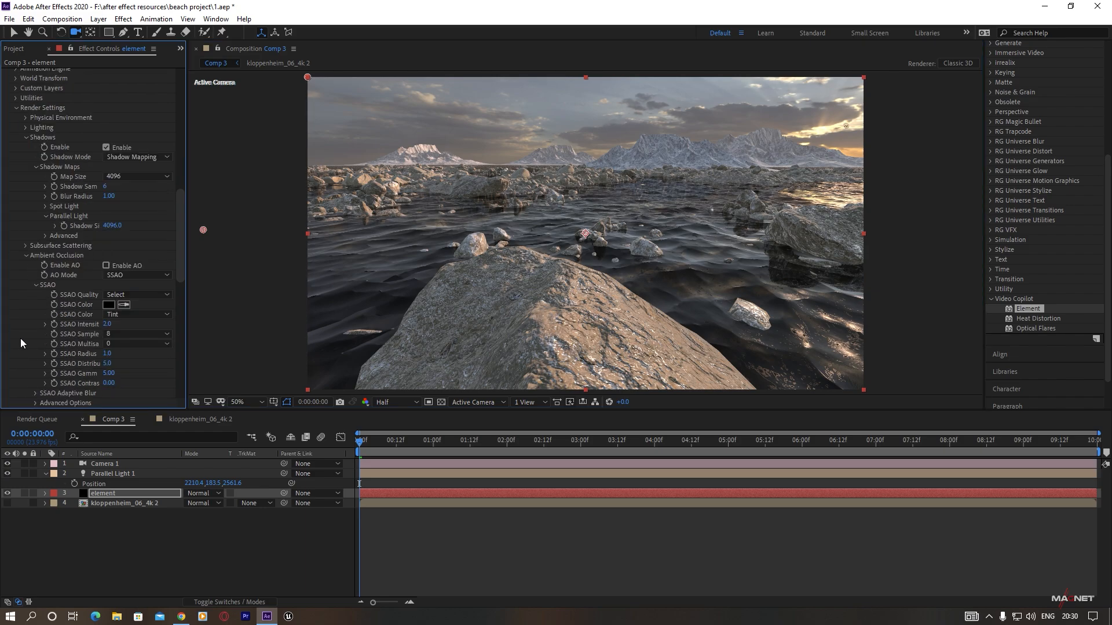
{"action": "left_click", "coordinate": [106, 266]}
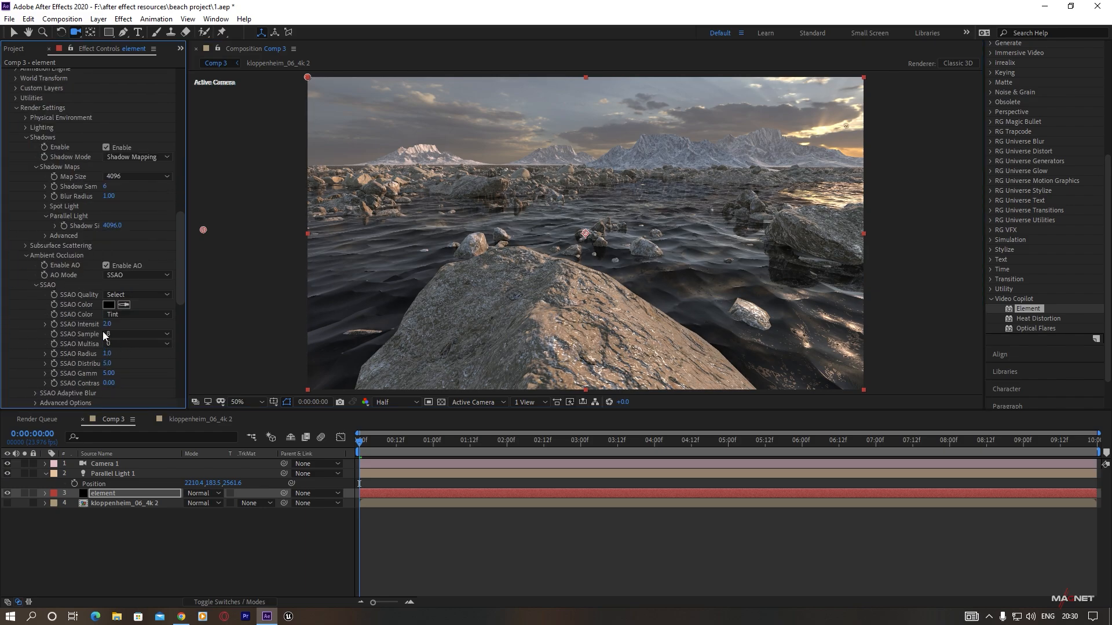
{"action": "left_click_drag", "start_coordinate": [109, 326], "coordinate": [115, 325]}
{"action": "left_click_drag", "start_coordinate": [488, 336], "coordinate": [486, 336]}
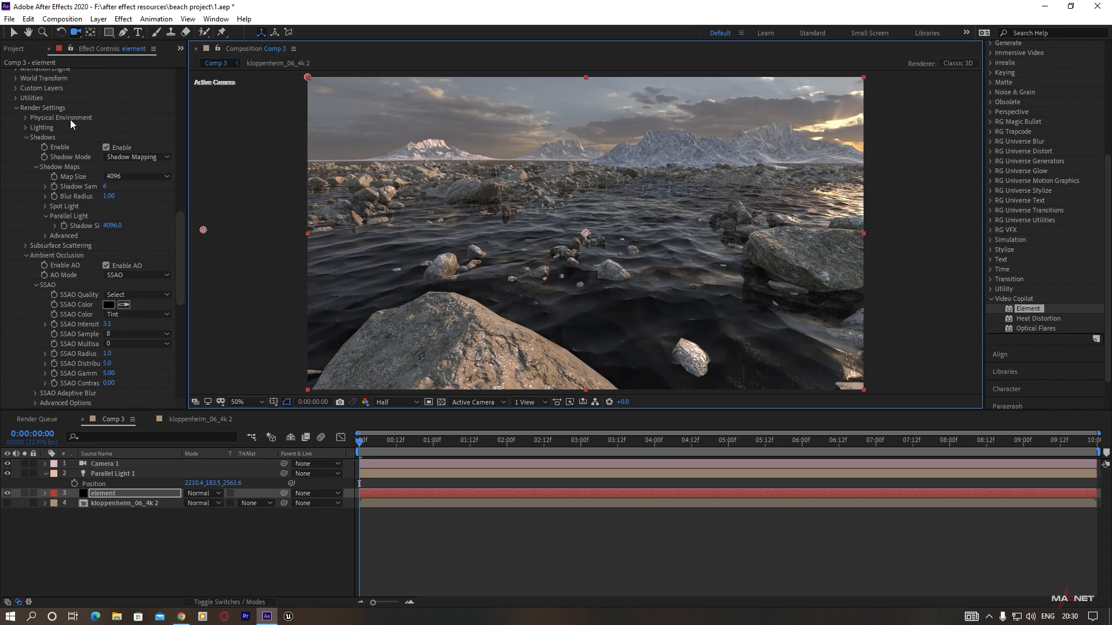
- Add the Modular Brick Pillar Kit model from the magnet_qixal_models library to the Element scene
{"action": "scroll", "coordinate": [27, 148], "scroll_direction": "up", "scroll_amount": 15}
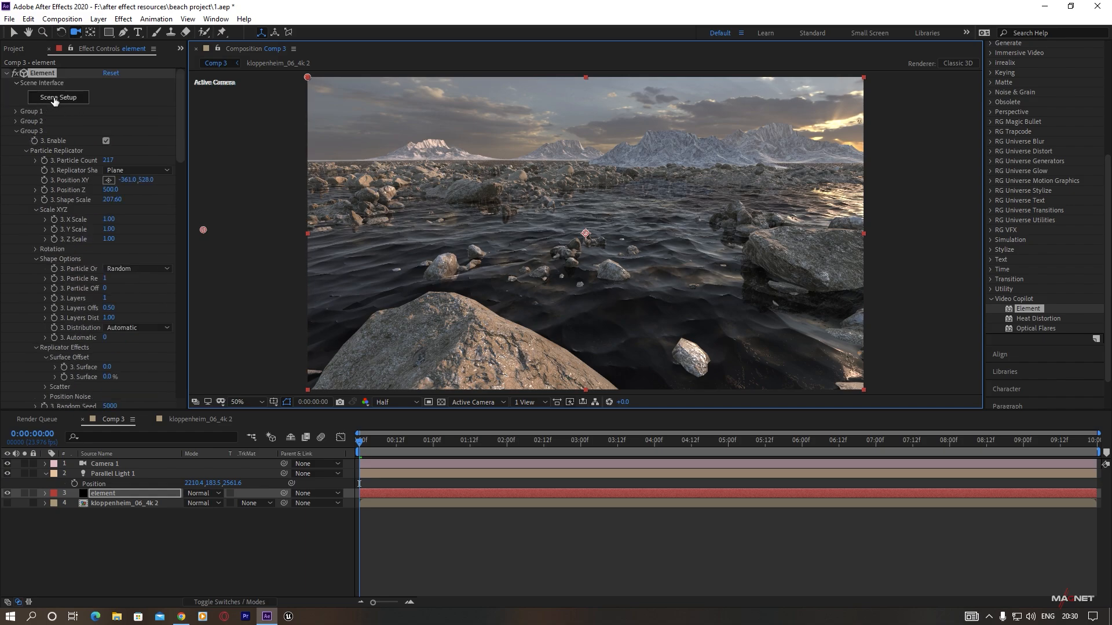
{"action": "left_click", "coordinate": [55, 98]}
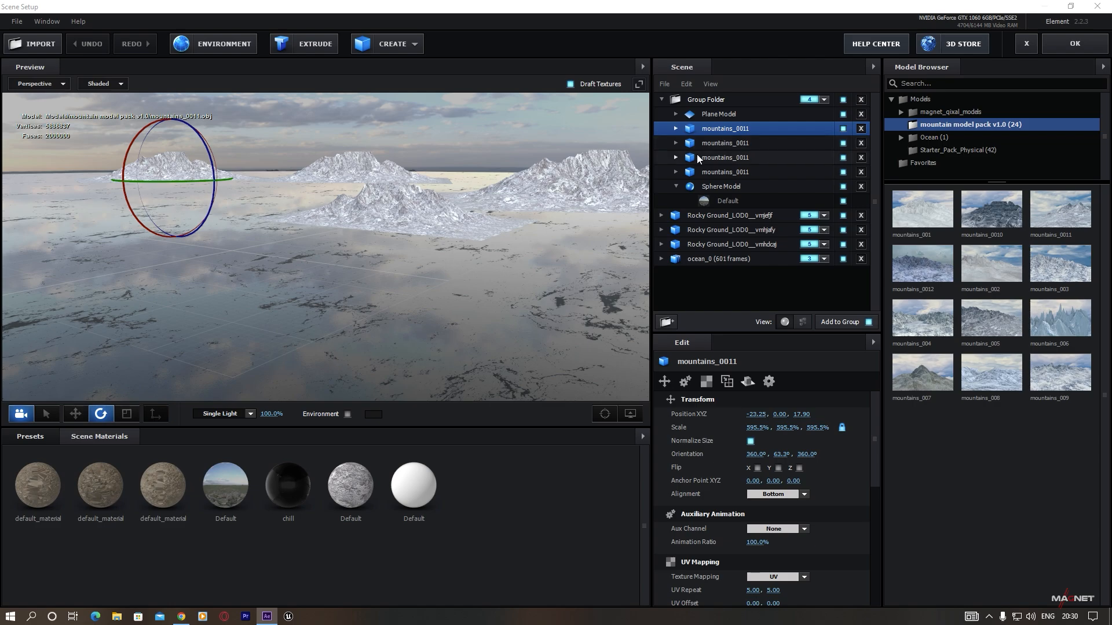
{"action": "double_click", "coordinate": [951, 110]}
{"action": "scroll", "coordinate": [953, 154], "scroll_direction": "down", "scroll_amount": 5}
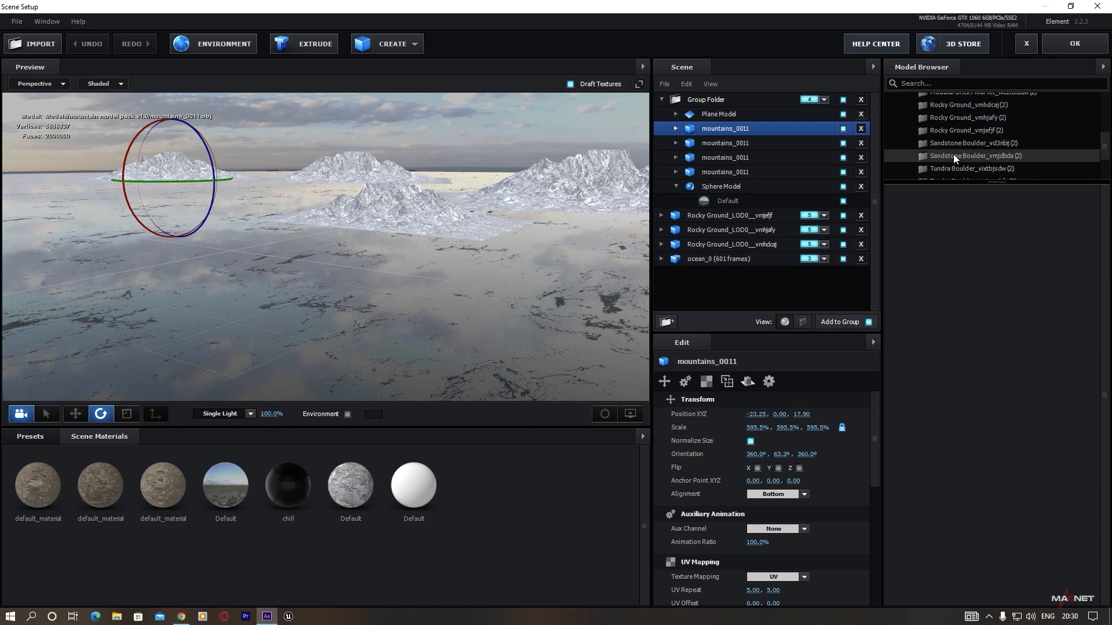
{"action": "scroll", "coordinate": [953, 154], "scroll_direction": "down", "scroll_amount": 2}
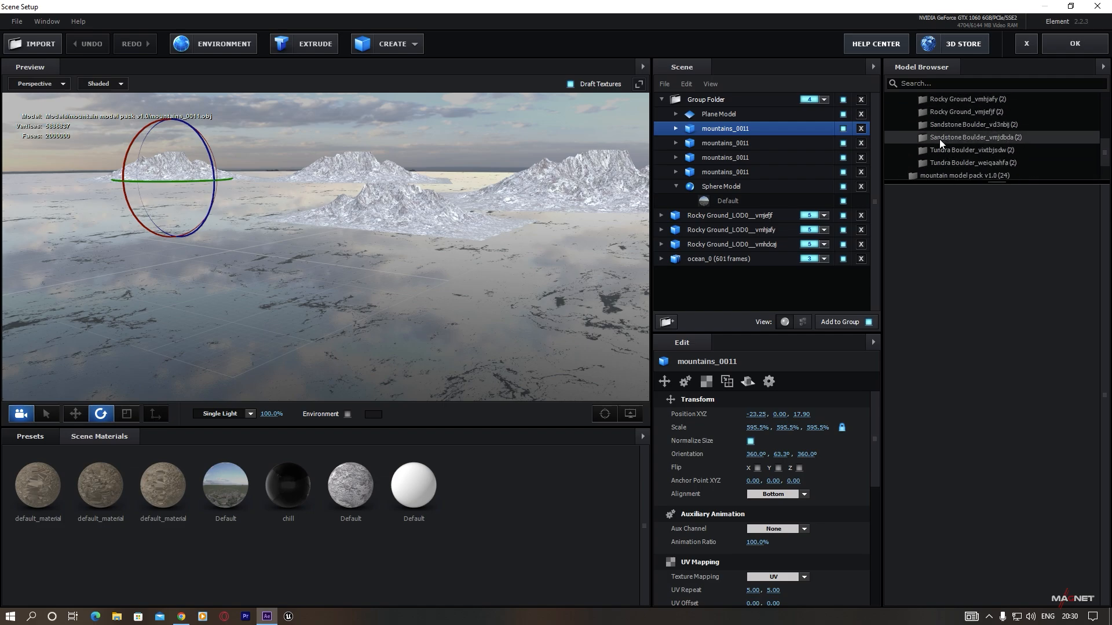
{"action": "scroll", "coordinate": [955, 133], "scroll_direction": "up", "scroll_amount": 2}
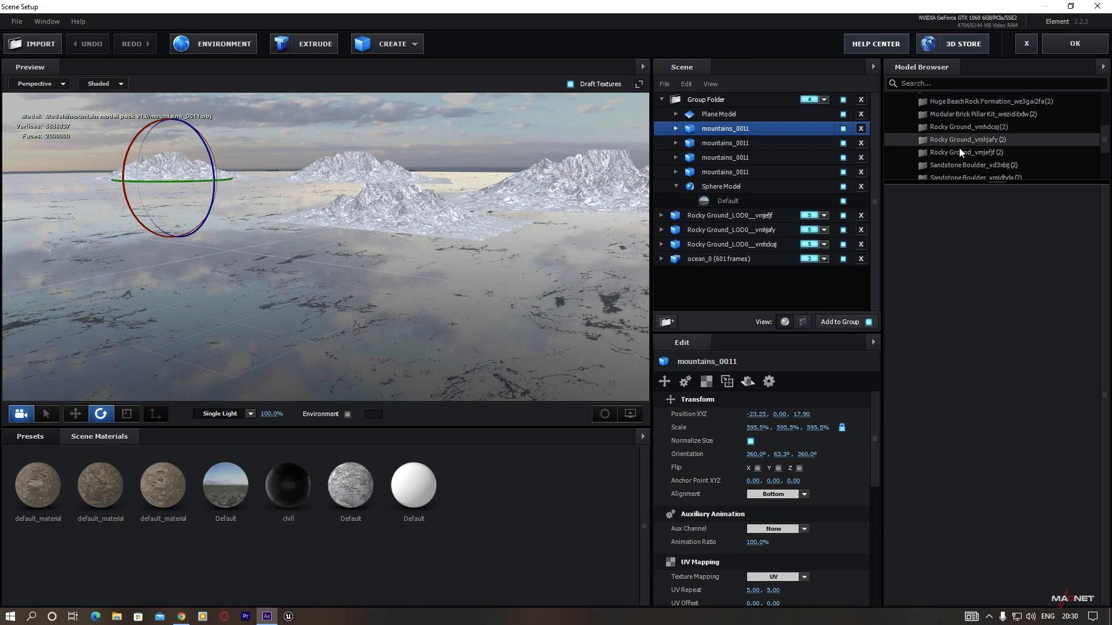
{"action": "scroll", "coordinate": [960, 147], "scroll_direction": "down", "scroll_amount": 2}
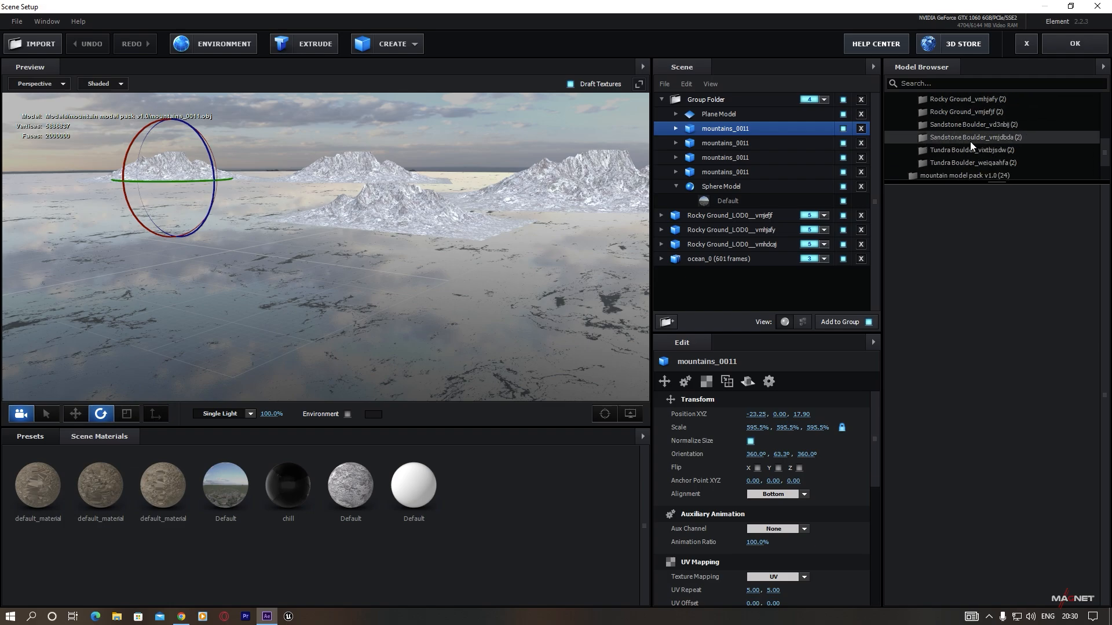
{"action": "scroll", "coordinate": [956, 139], "scroll_direction": "up", "scroll_amount": 3}
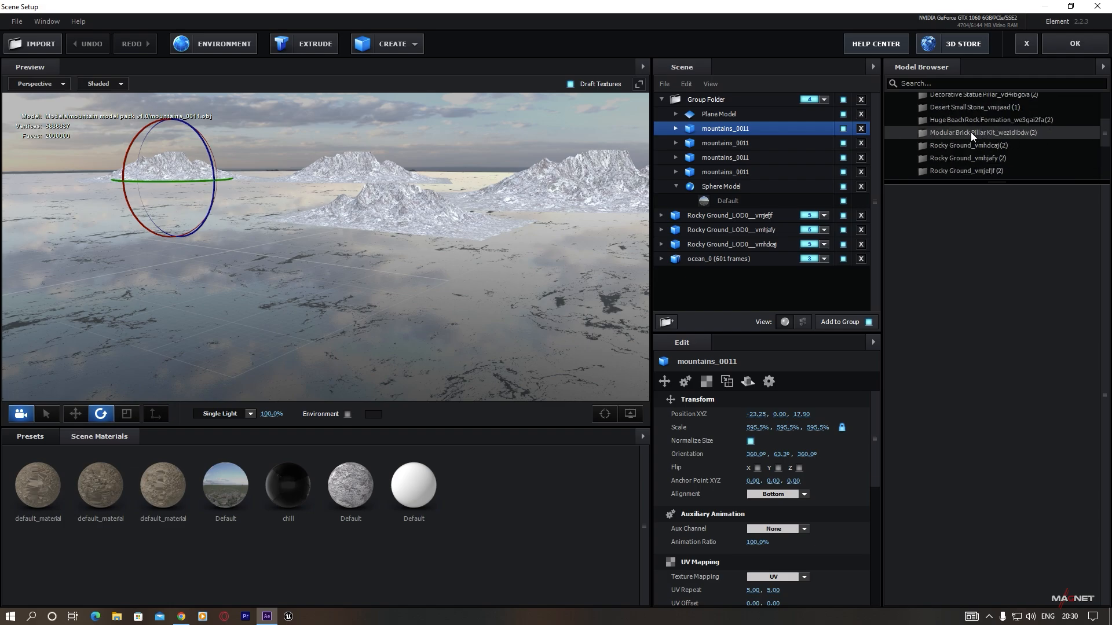
{"action": "left_click", "coordinate": [963, 130]}
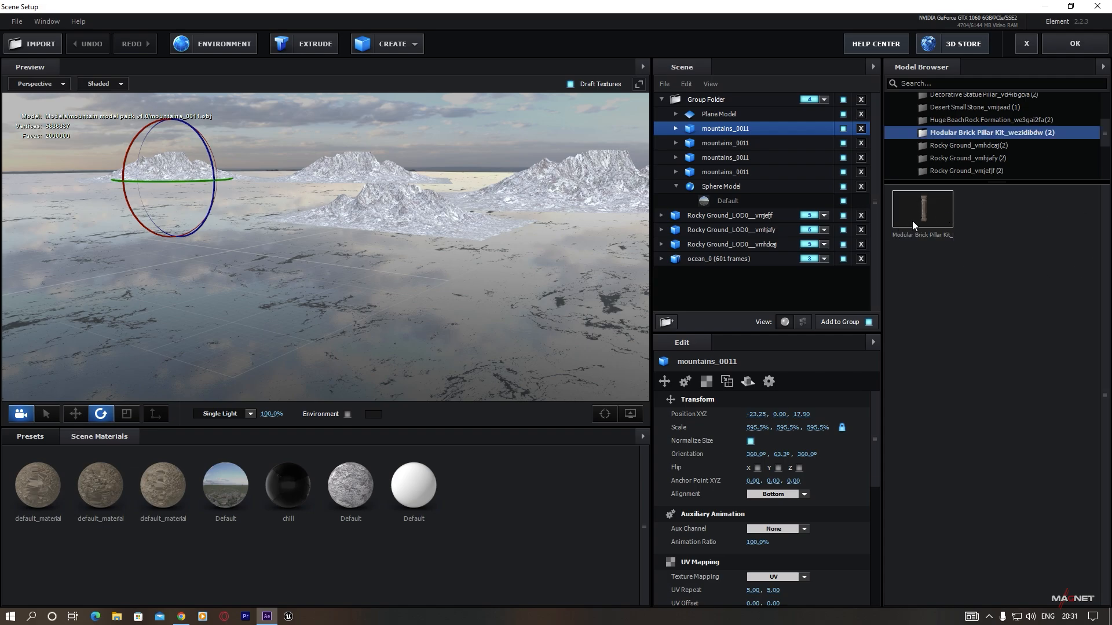
{"action": "double_click", "coordinate": [923, 208]}
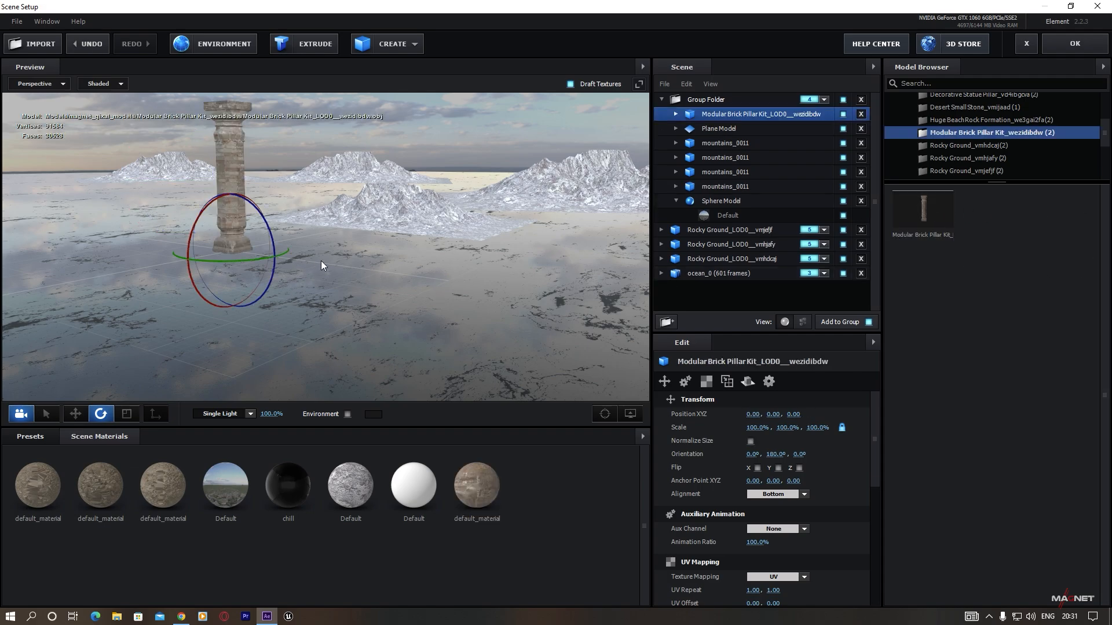
{"action": "left_click_drag", "start_coordinate": [320, 261], "coordinate": [363, 277]}
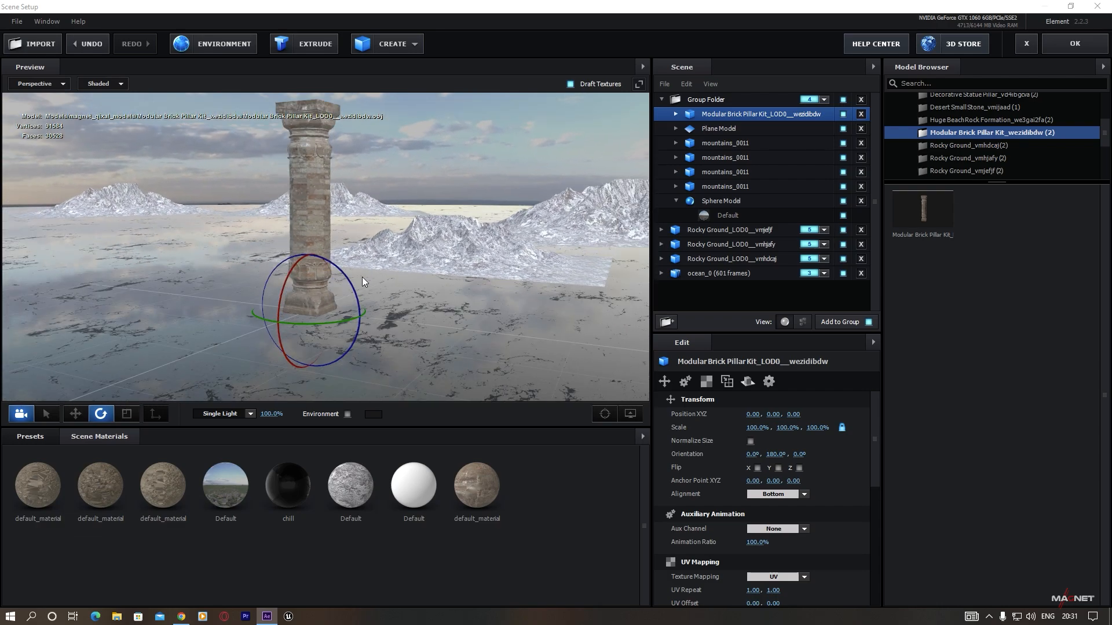
- List the pillar model's separate objects in the scene and select each one to identify its section of the pillar
{"action": "left_click", "coordinate": [675, 114]}
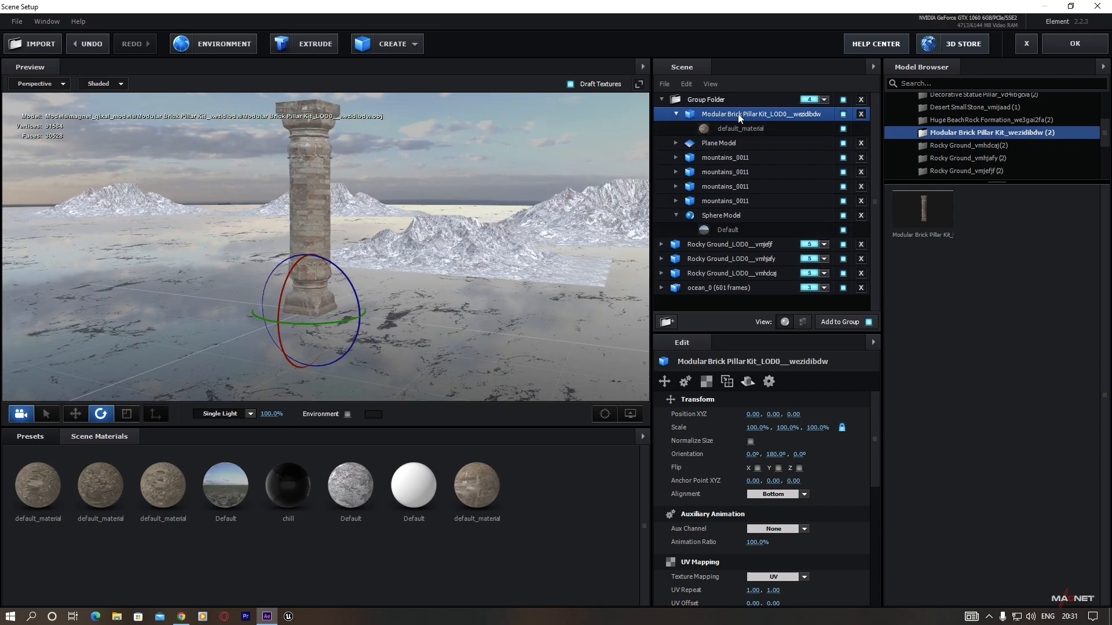
{"action": "left_click", "coordinate": [804, 321]}
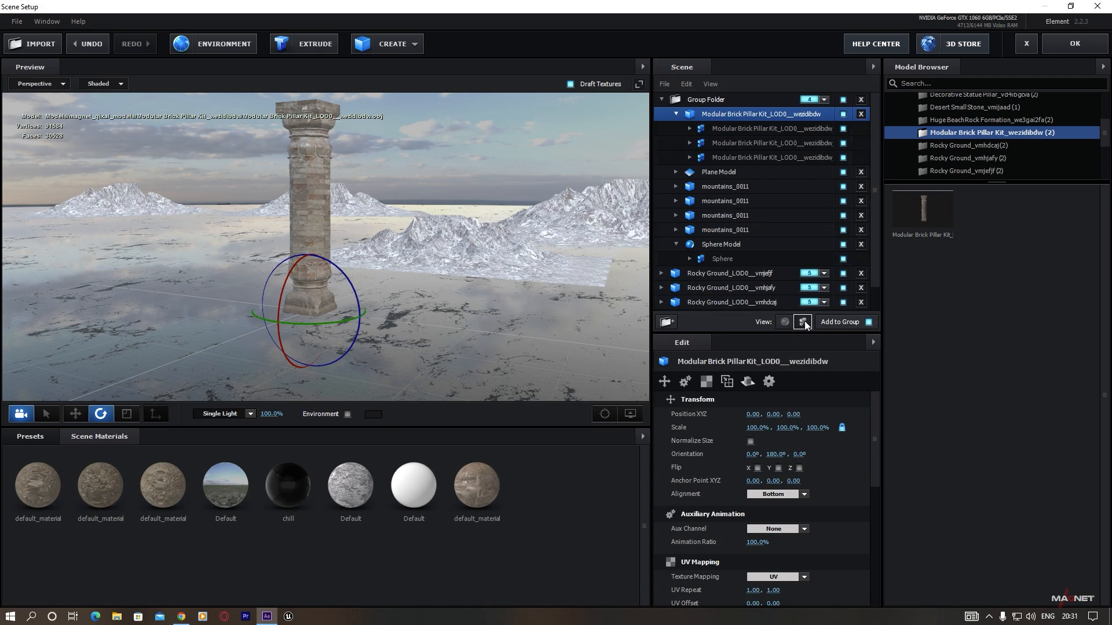
{"action": "left_click", "coordinate": [740, 126]}
{"action": "left_click", "coordinate": [741, 143]}
{"action": "left_click", "coordinate": [742, 155]}
{"action": "left_click", "coordinate": [742, 143]}
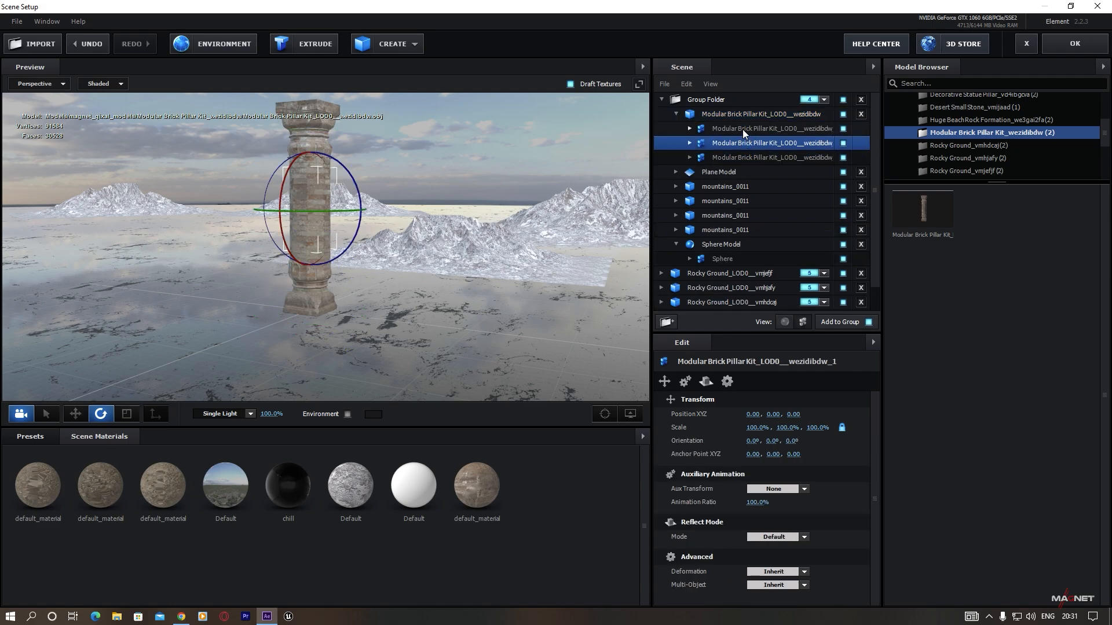
{"action": "left_click", "coordinate": [742, 130]}
- Try raising the pillar's middle section on its own, and undo the move
{"action": "left_click", "coordinate": [743, 145]}
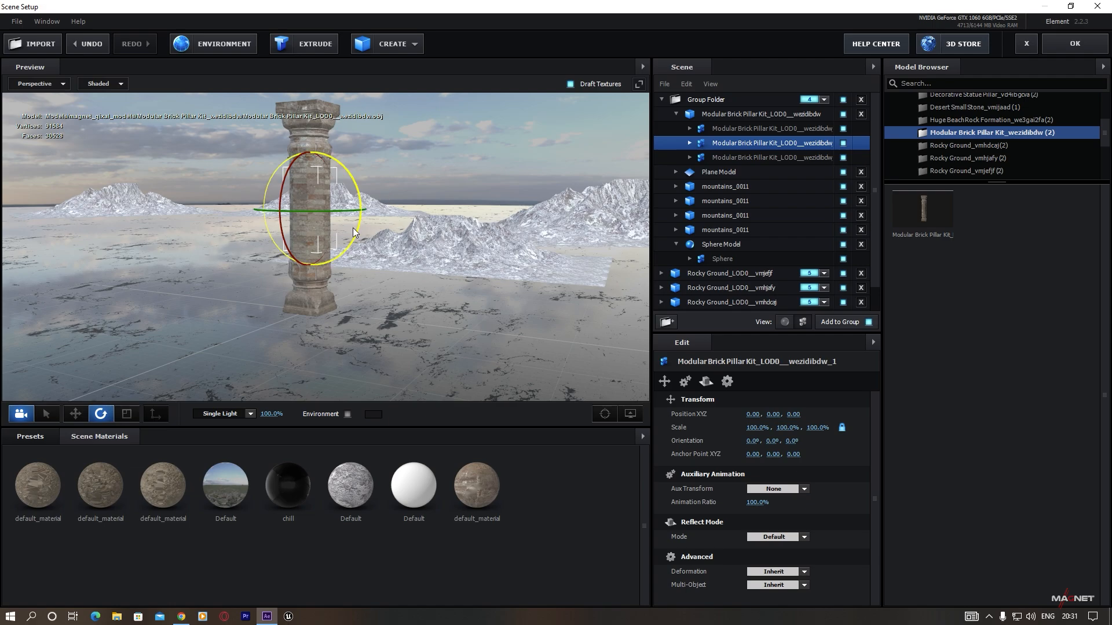
{"action": "key", "text": "w"}
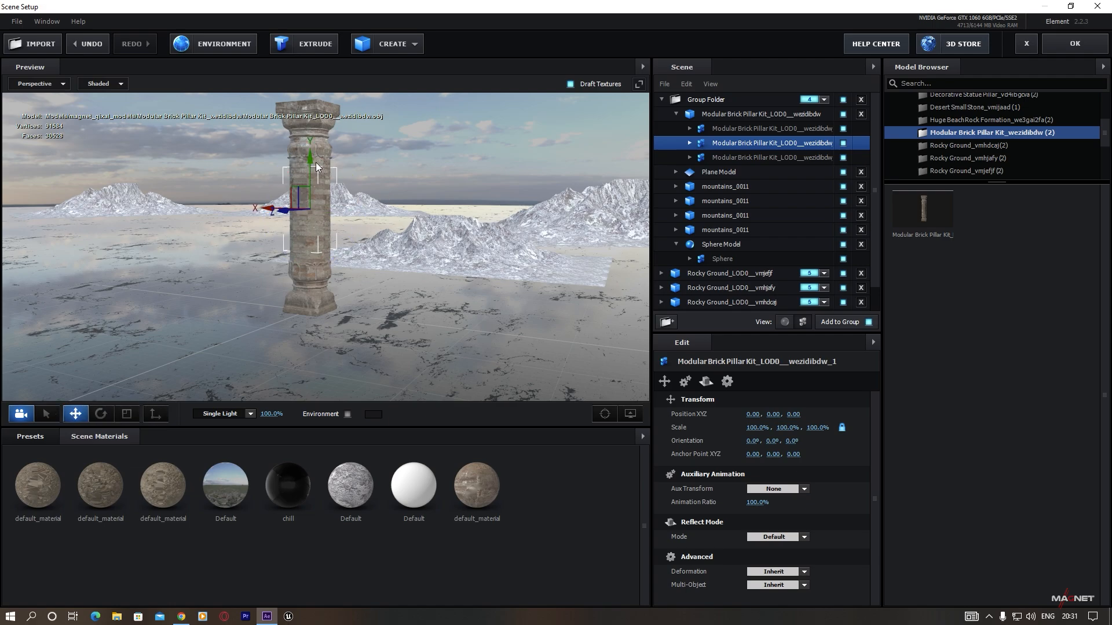
{"action": "left_click_drag", "start_coordinate": [316, 162], "coordinate": [319, 125]}
{"action": "key", "text": "ctrl+z"}
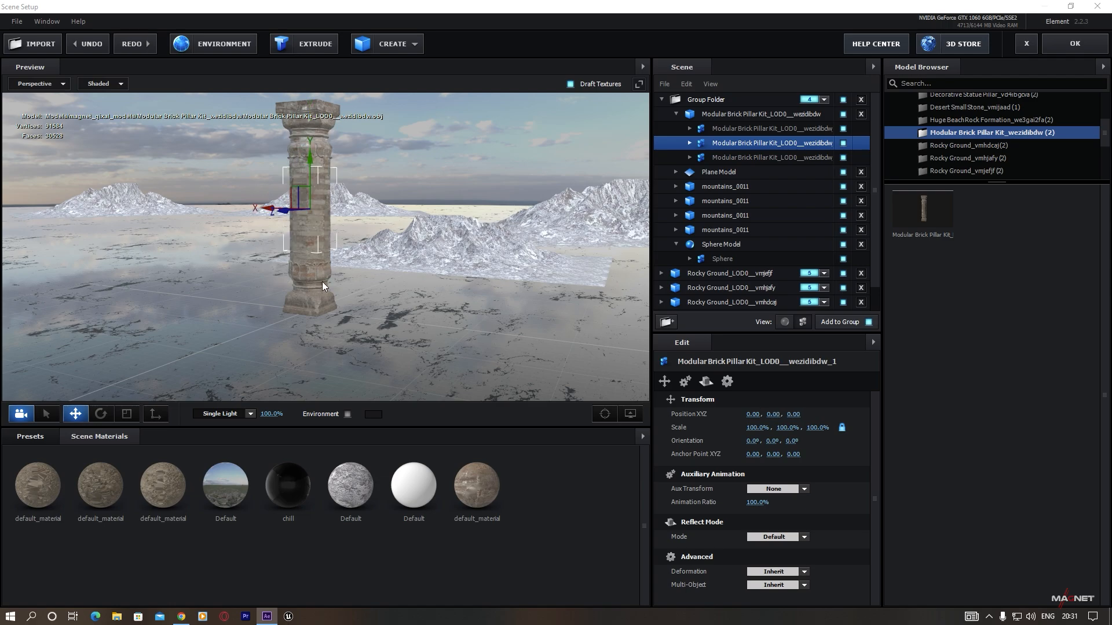
- Select the pillar's middle and upper sections together and lower them slightly toward the base, checking the seams between the sections
{"action": "scroll", "coordinate": [321, 286], "scroll_direction": "up", "scroll_amount": 6}
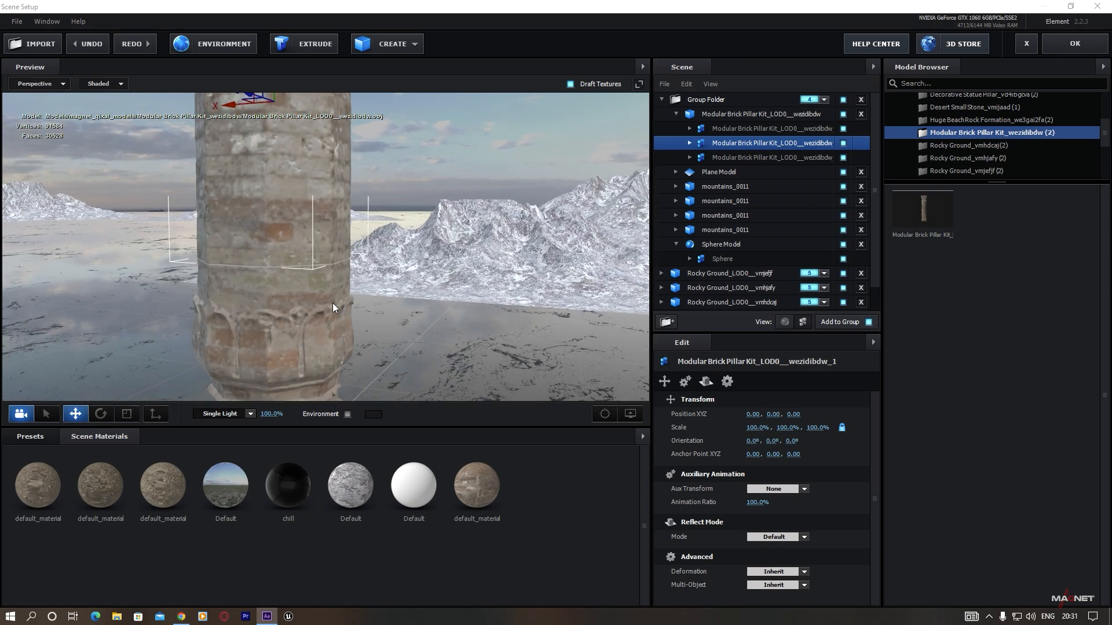
{"action": "scroll", "coordinate": [333, 304], "scroll_direction": "up", "scroll_amount": 6}
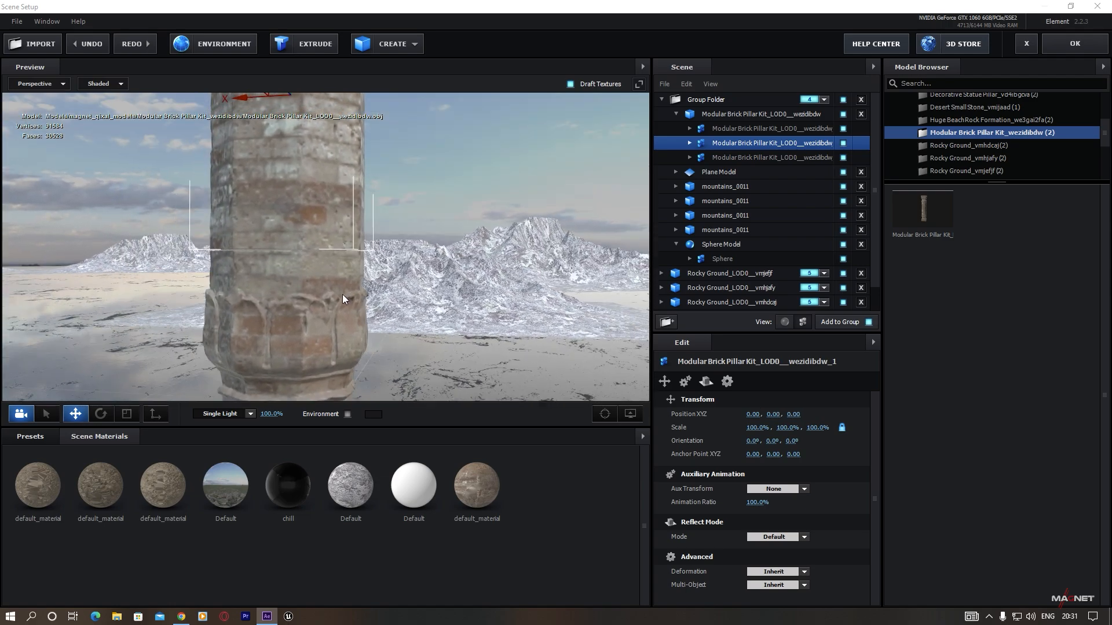
{"action": "left_click_drag", "start_coordinate": [275, 278], "coordinate": [372, 277]}
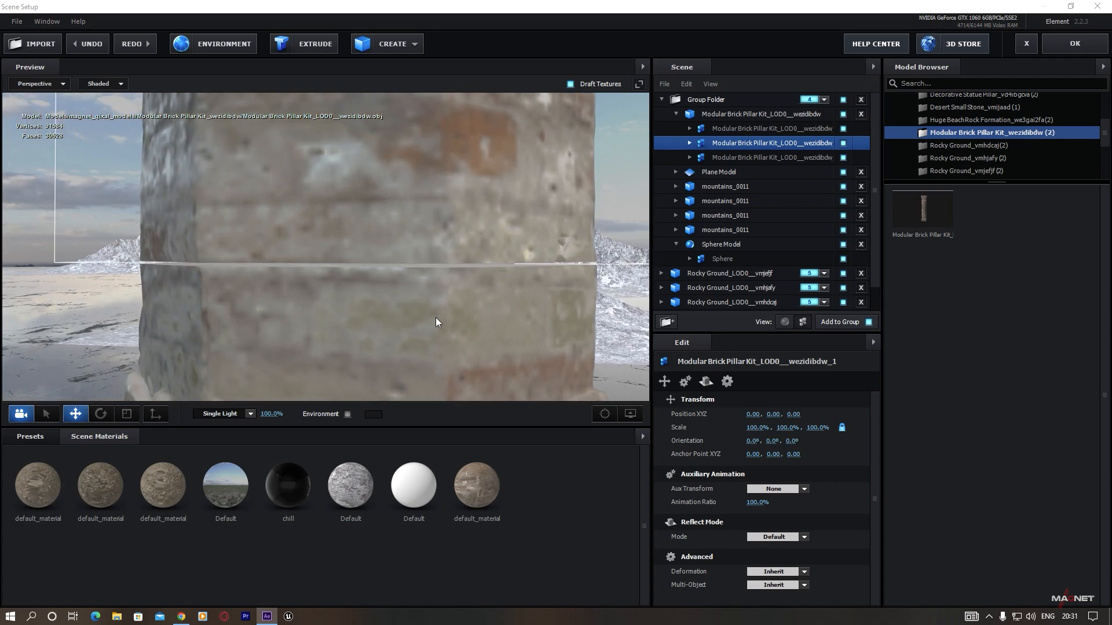
{"action": "left_click_drag", "start_coordinate": [436, 318], "coordinate": [520, 252]}
{"action": "left_click_drag", "start_coordinate": [430, 296], "coordinate": [377, 316]}
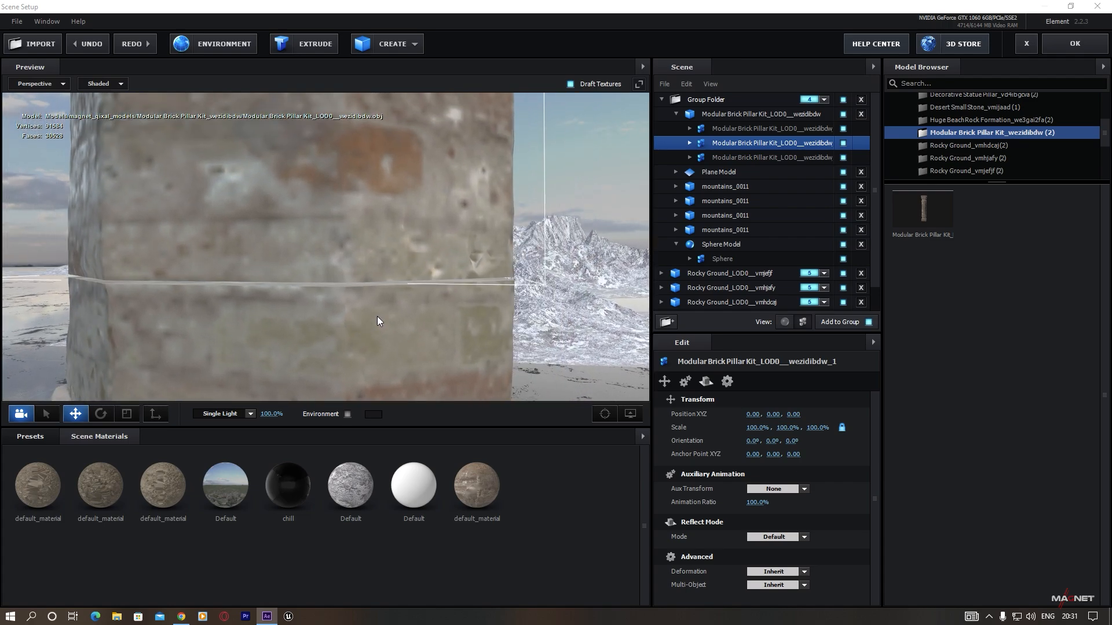
{"action": "scroll", "coordinate": [321, 321], "scroll_direction": "down", "scroll_amount": 6}
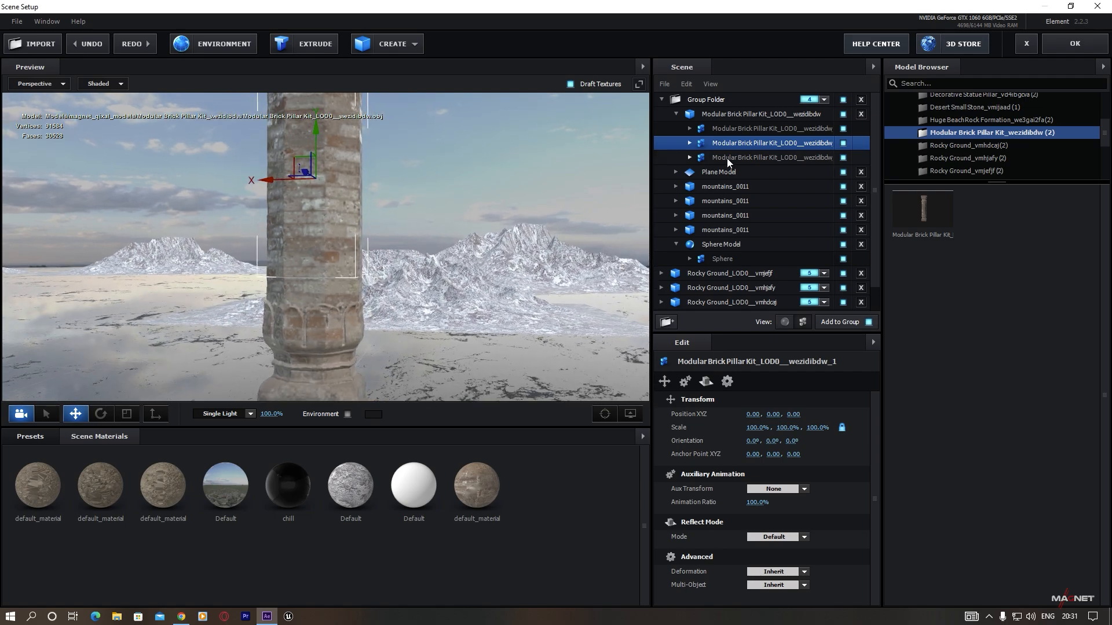
{"action": "left_click", "coordinate": [709, 159]}
{"action": "left_click_drag", "start_coordinate": [359, 238], "coordinate": [334, 272]}
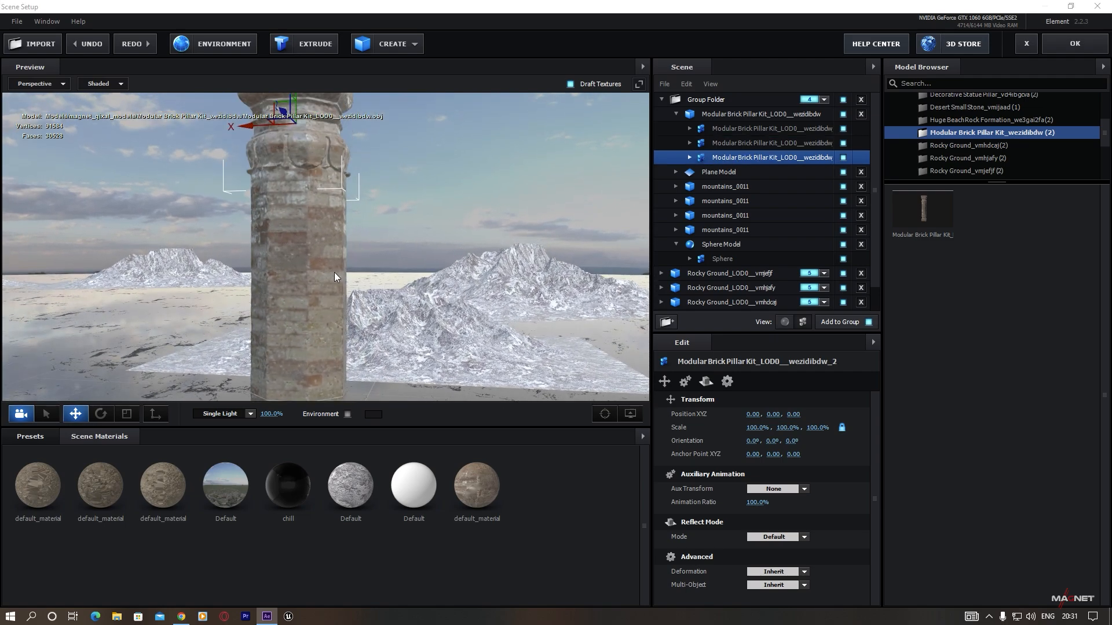
{"action": "left_click", "coordinate": [731, 147], "text": "ctrl"}
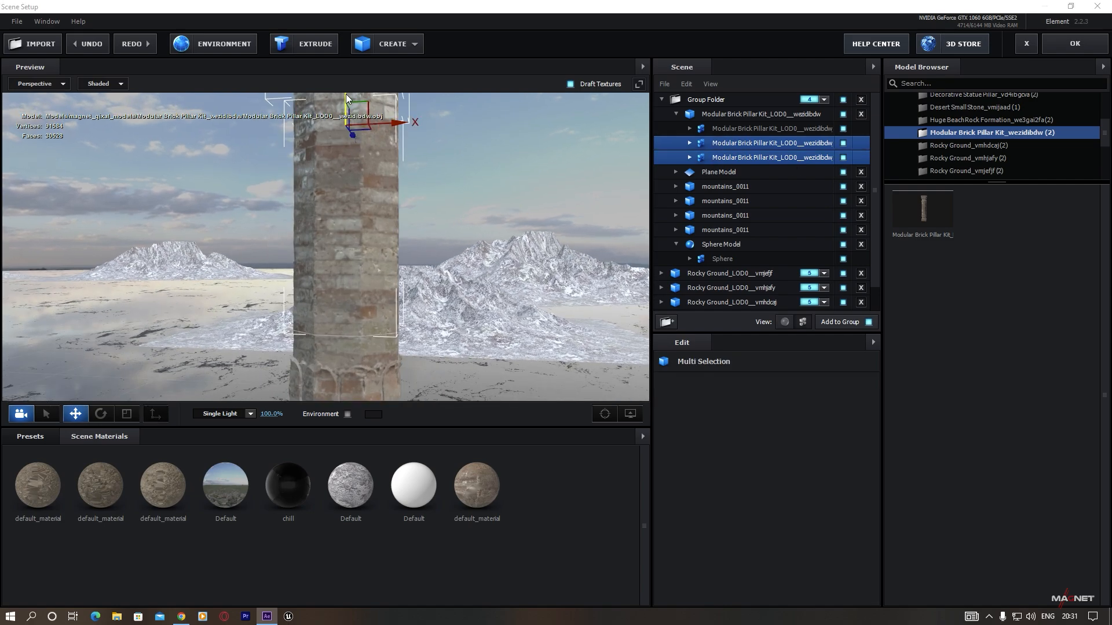
{"action": "left_click_drag", "start_coordinate": [346, 95], "coordinate": [346, 98]}
{"action": "scroll", "coordinate": [334, 269], "scroll_direction": "down", "scroll_amount": 4}
{"action": "left_click_drag", "start_coordinate": [424, 268], "coordinate": [349, 279]}
{"action": "scroll", "coordinate": [429, 287], "scroll_direction": "down", "scroll_amount": 5}
{"action": "scroll", "coordinate": [348, 279], "scroll_direction": "up", "scroll_amount": 6}
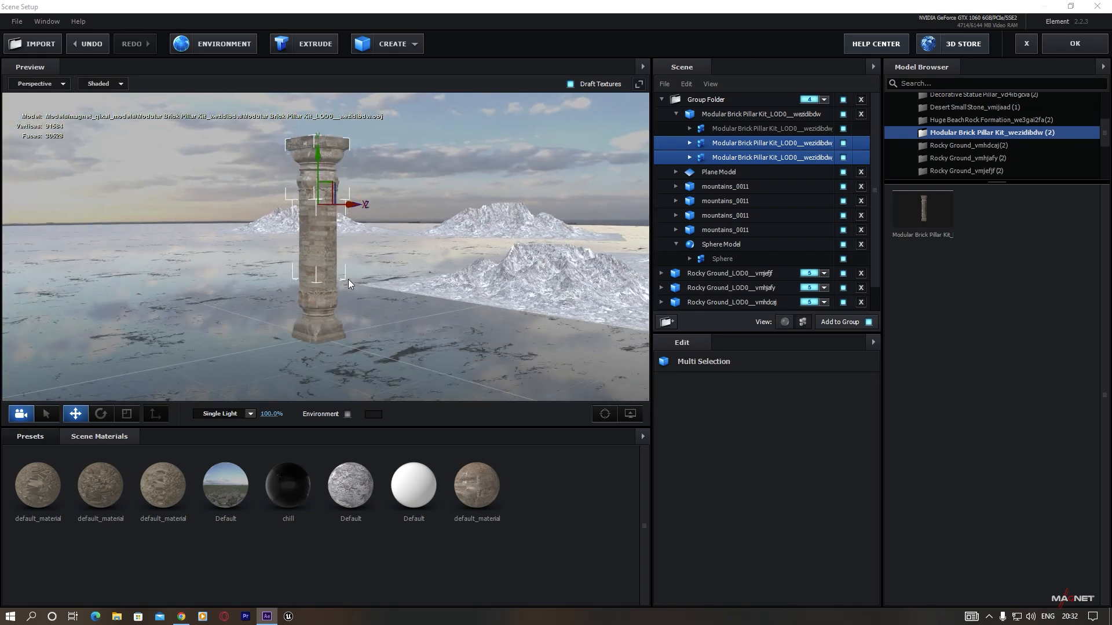
{"action": "left_click_drag", "start_coordinate": [404, 332], "coordinate": [329, 290]}
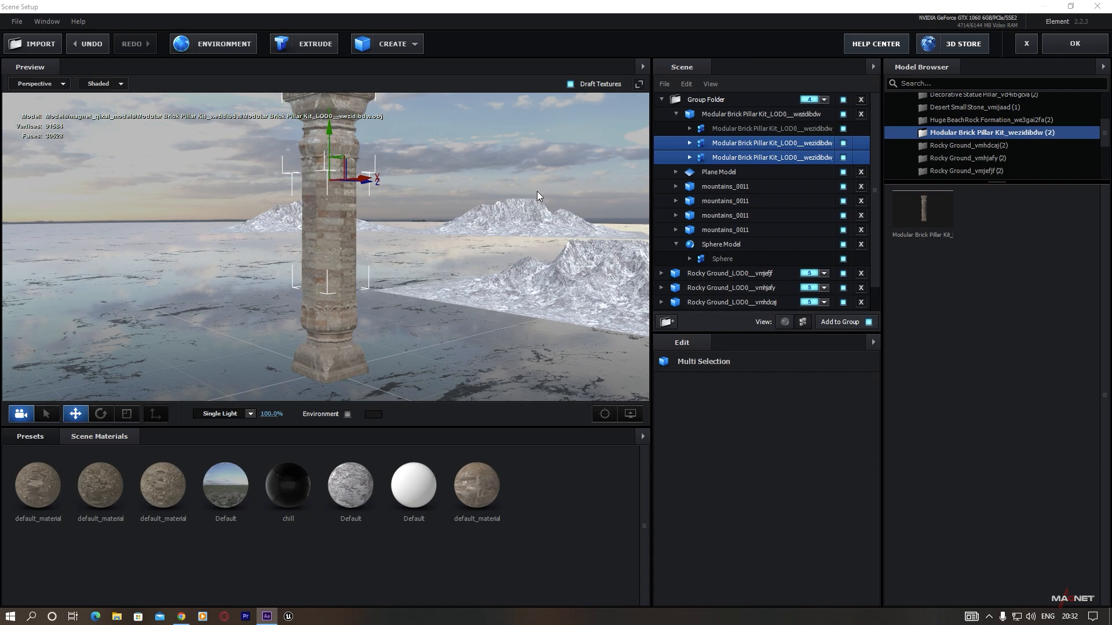
- Add the Decorative Statue Pillar model from the library and move it in front of the brick pillar, about Y 1.25 and Z -0.55
{"action": "scroll", "coordinate": [950, 157], "scroll_direction": "up", "scroll_amount": 1}
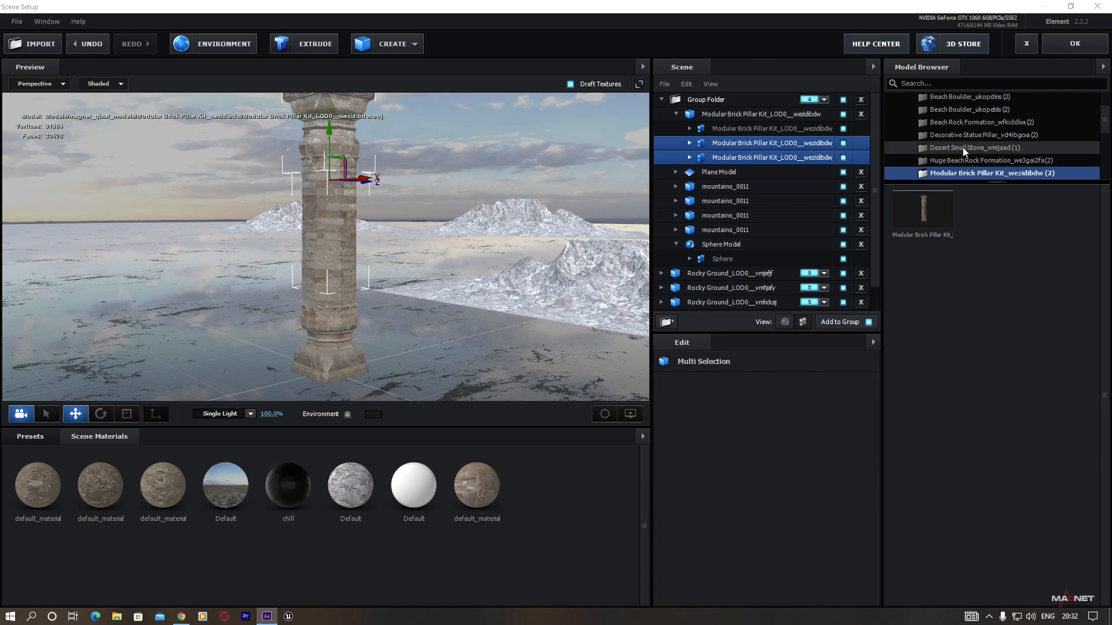
{"action": "left_click", "coordinate": [954, 134]}
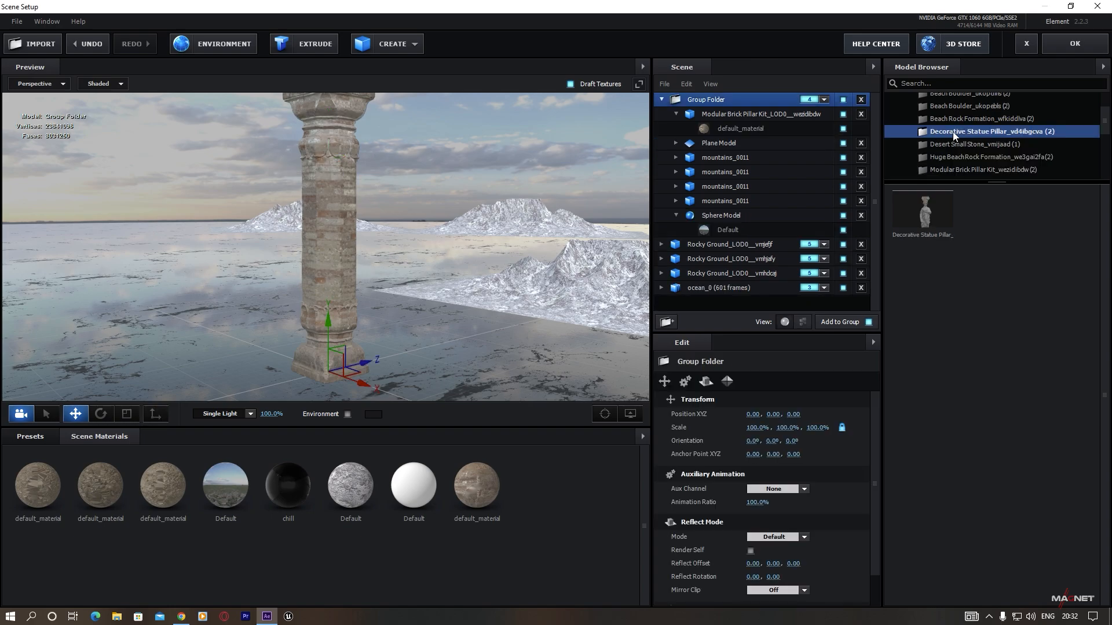
{"action": "left_click", "coordinate": [930, 214]}
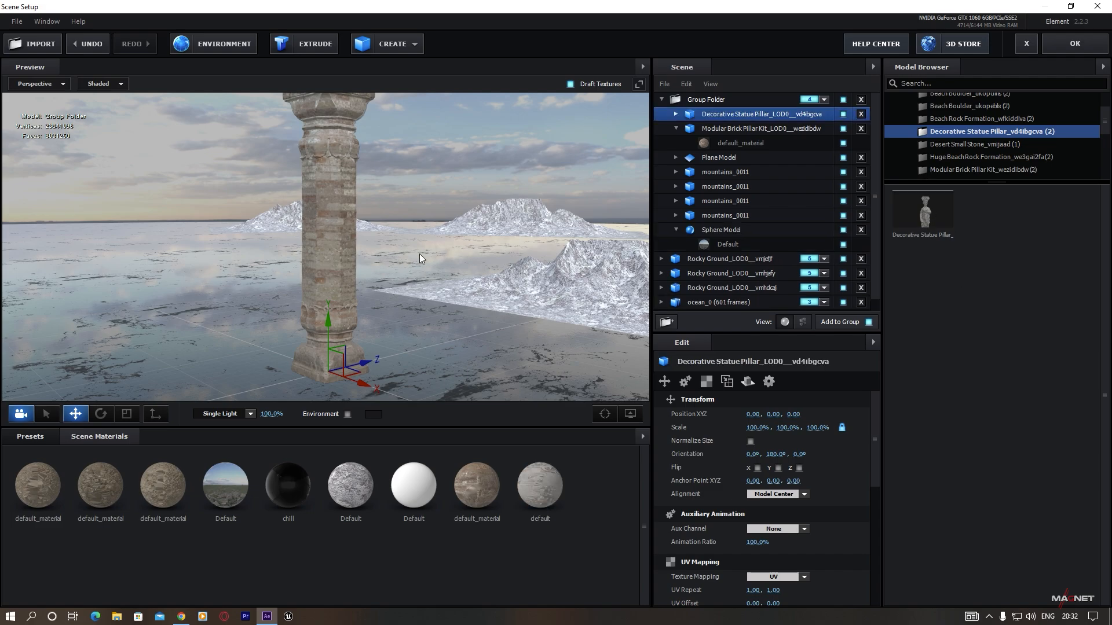
{"action": "scroll", "coordinate": [360, 278], "scroll_direction": "down", "scroll_amount": 3}
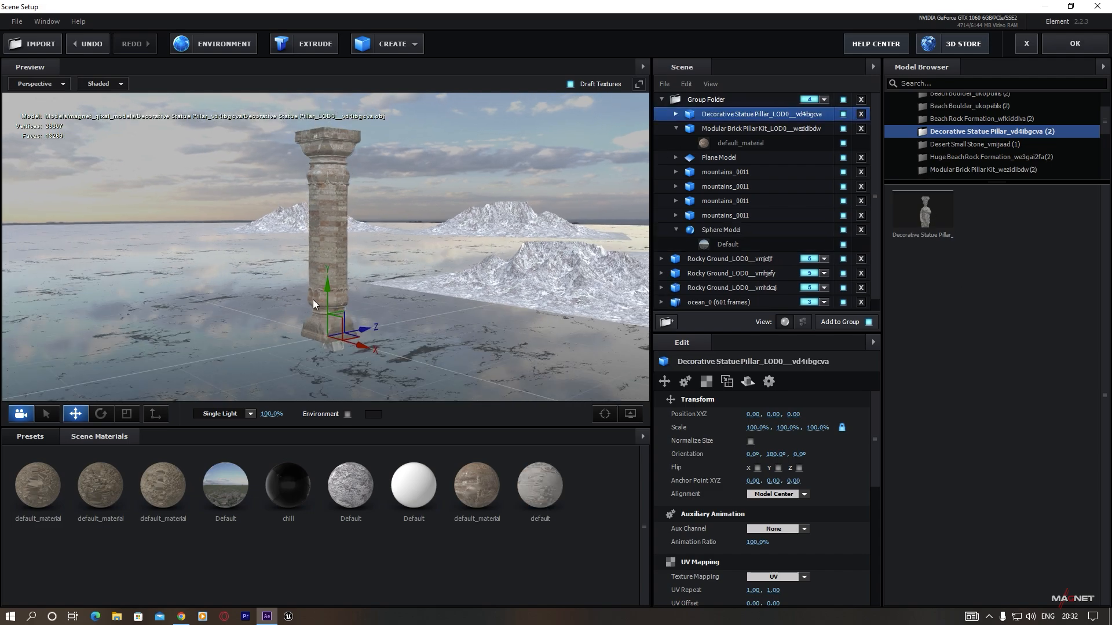
{"action": "left_click_drag", "start_coordinate": [329, 287], "coordinate": [335, 234]}
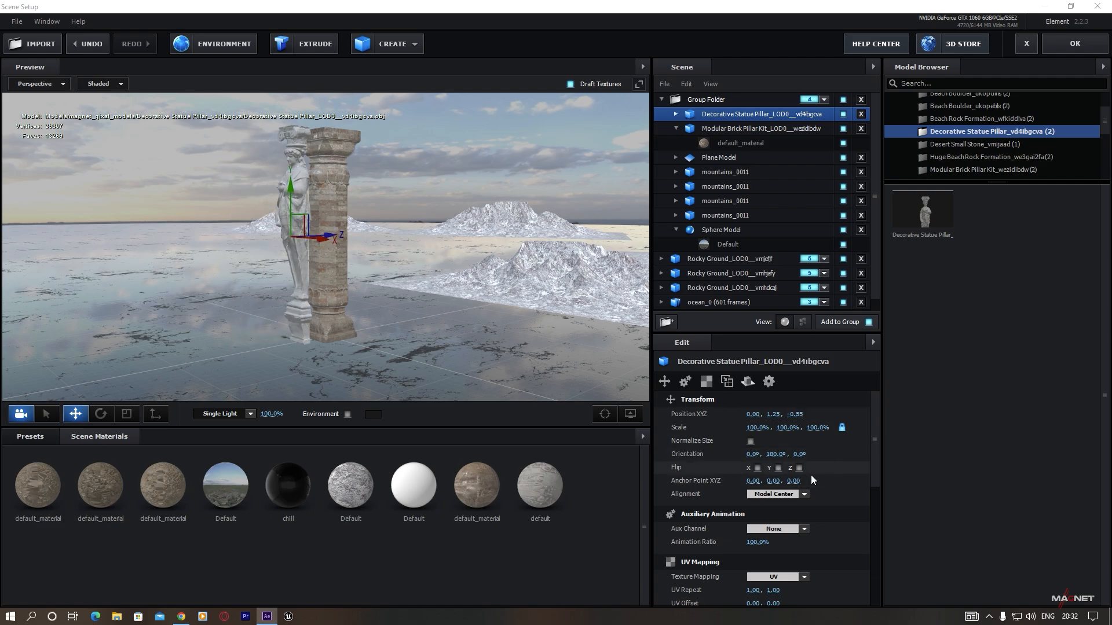
- Scale the statue model down to about 39.5% and place it against the front face of the brick pillar
{"action": "left_click_drag", "start_coordinate": [755, 428], "coordinate": [703, 442]}
{"action": "scroll", "coordinate": [286, 265], "scroll_direction": "up", "scroll_amount": 5}
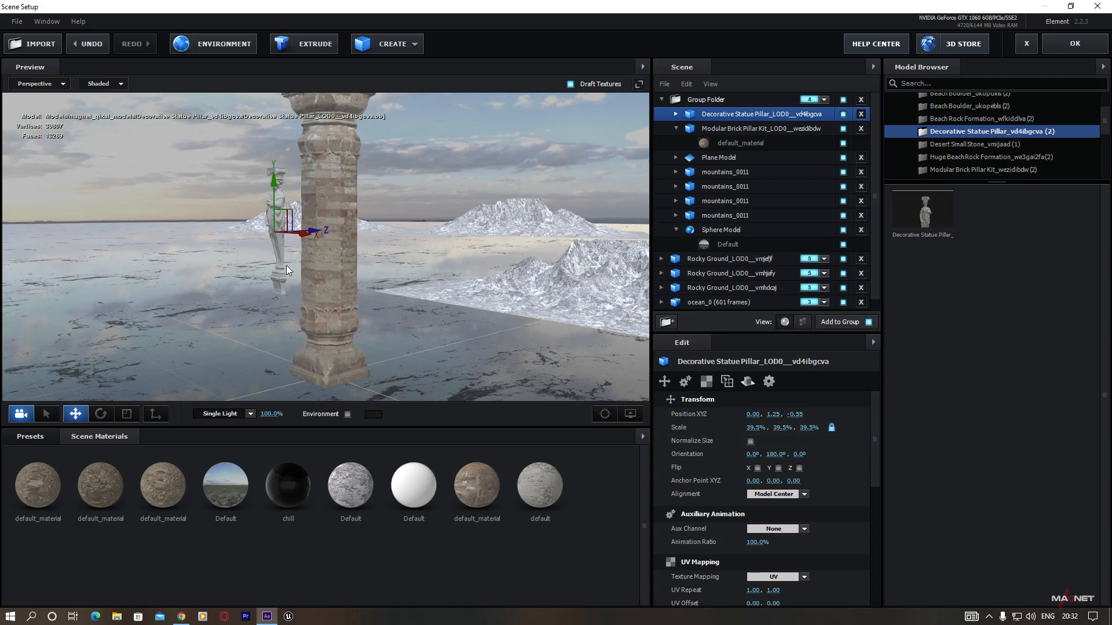
{"action": "left_click_drag", "start_coordinate": [286, 227], "coordinate": [374, 292]}
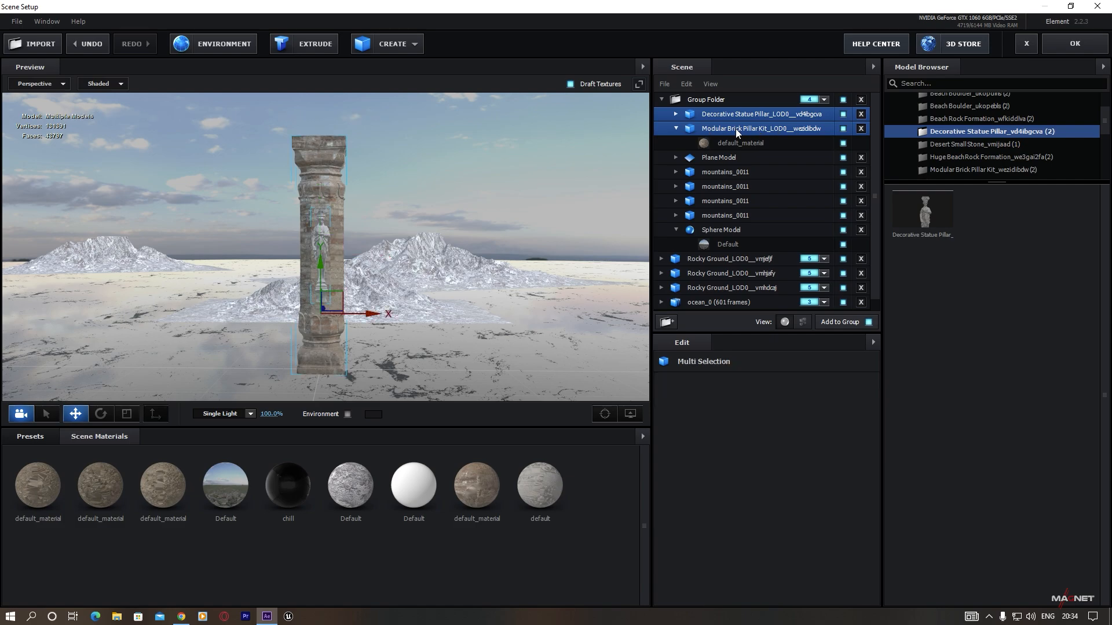
- Group the brick pillar and statue in a folder and move that folder to about X -1.91, Z -3.12
{"action": "left_click", "coordinate": [666, 322]}
{"action": "left_click", "coordinate": [724, 115]}
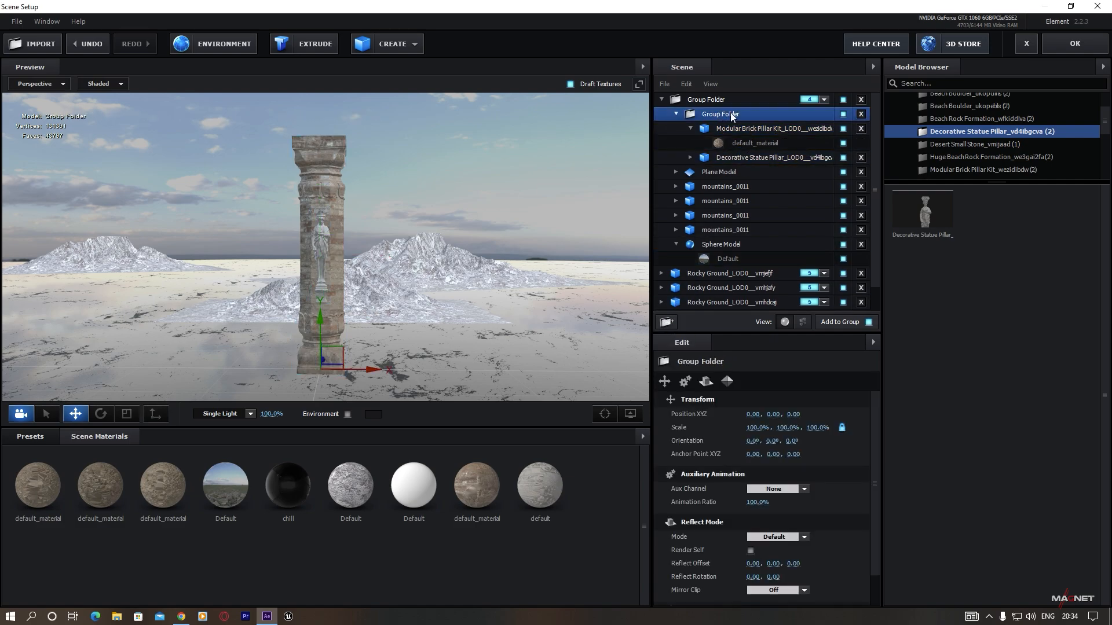
{"action": "left_click_drag", "start_coordinate": [419, 321], "coordinate": [356, 312]}
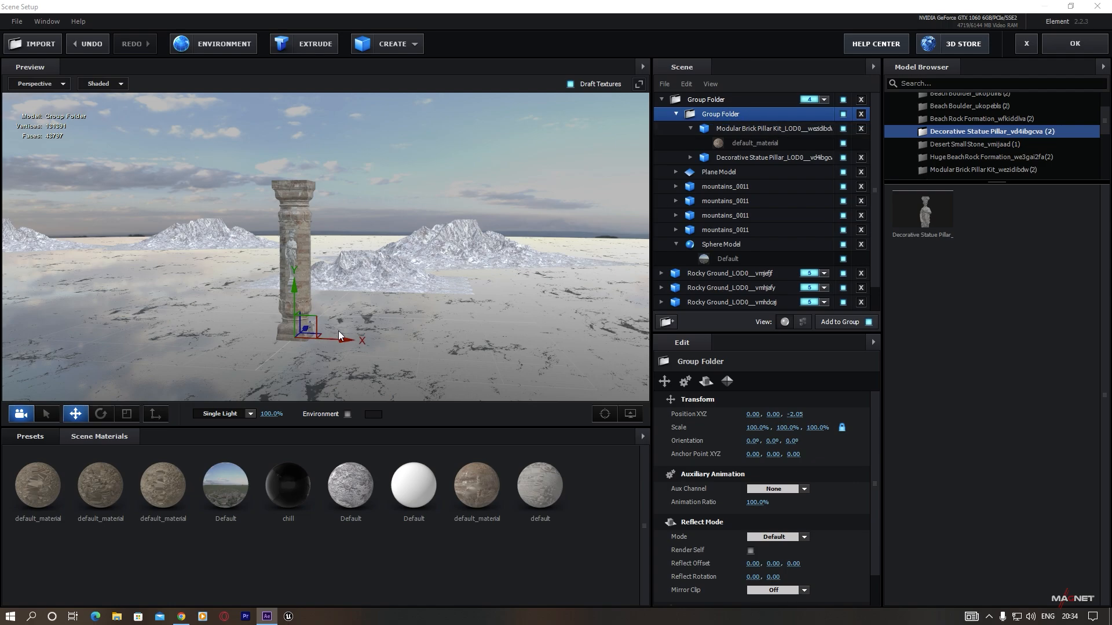
{"action": "left_click_drag", "start_coordinate": [343, 339], "coordinate": [182, 324]}
{"action": "left_click_drag", "start_coordinate": [345, 349], "coordinate": [273, 276]}
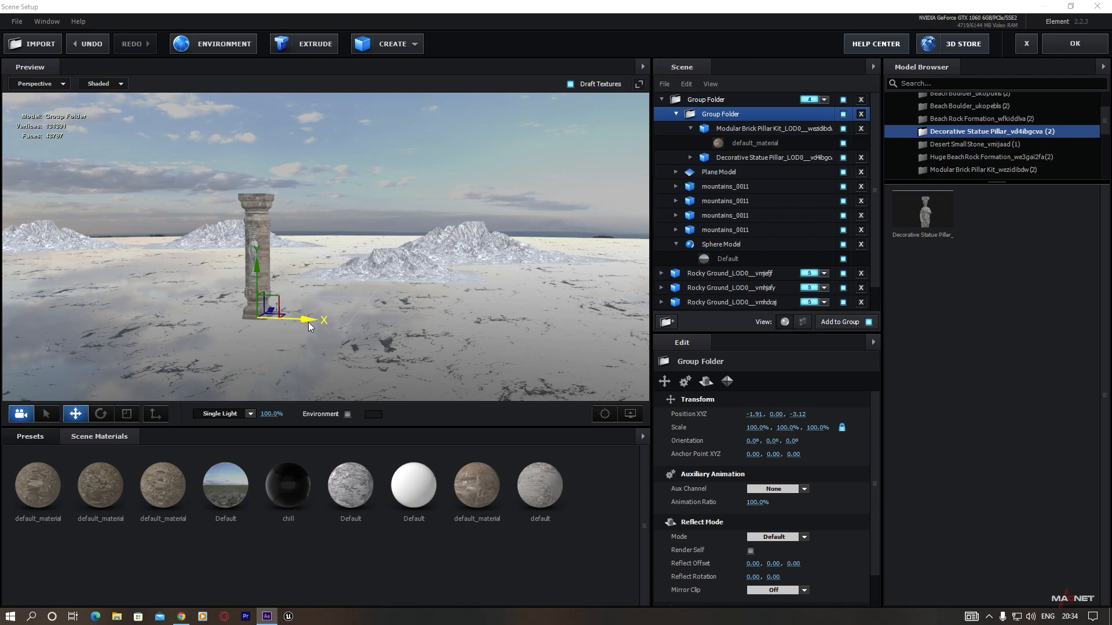
- Duplicate the pillar group twice along the X axis, placing the copies at about X 0.08 and X 1.83
{"action": "key", "text": "ctrl+d"}
{"action": "left_click_drag", "start_coordinate": [308, 320], "coordinate": [409, 333]}
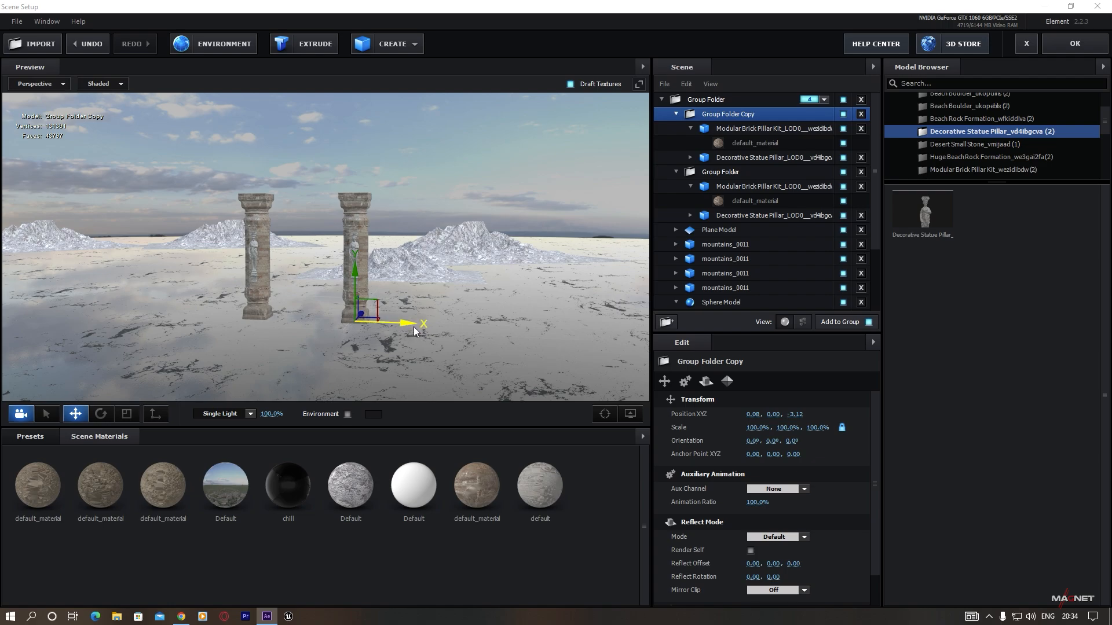
{"action": "key", "text": "ctrl+d"}
{"action": "left_click_drag", "start_coordinate": [409, 322], "coordinate": [502, 331]}
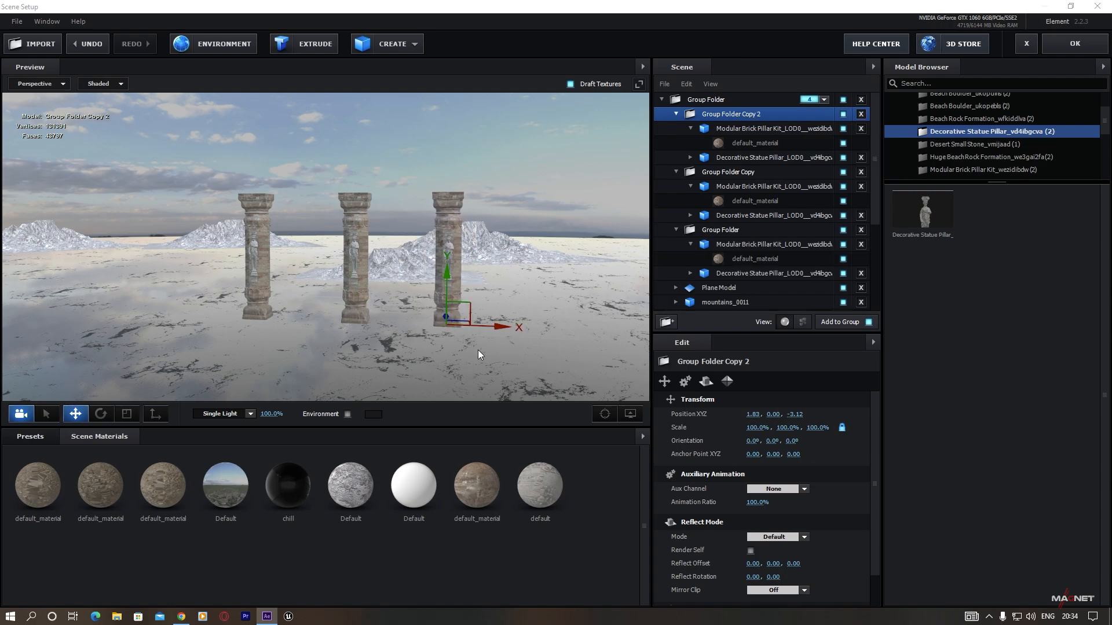
- Offset the middle pillar group, Group Folder Copy, along the Z axis to about -2.01
{"action": "left_click", "coordinate": [725, 173]}
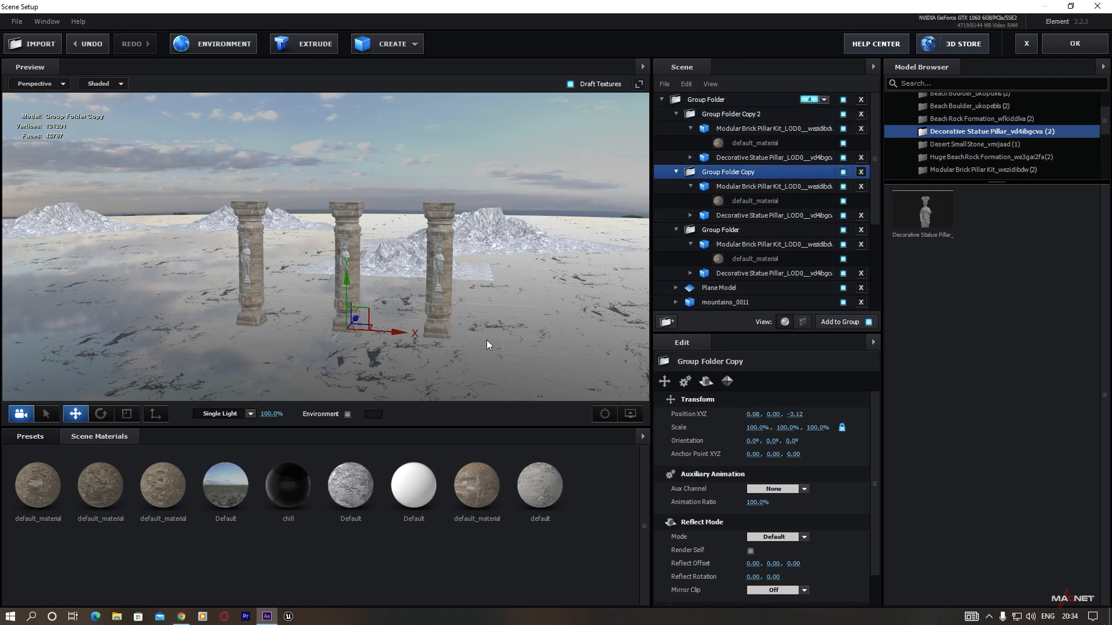
{"action": "left_click_drag", "start_coordinate": [487, 341], "coordinate": [462, 353]}
{"action": "left_click_drag", "start_coordinate": [317, 328], "coordinate": [350, 318]}
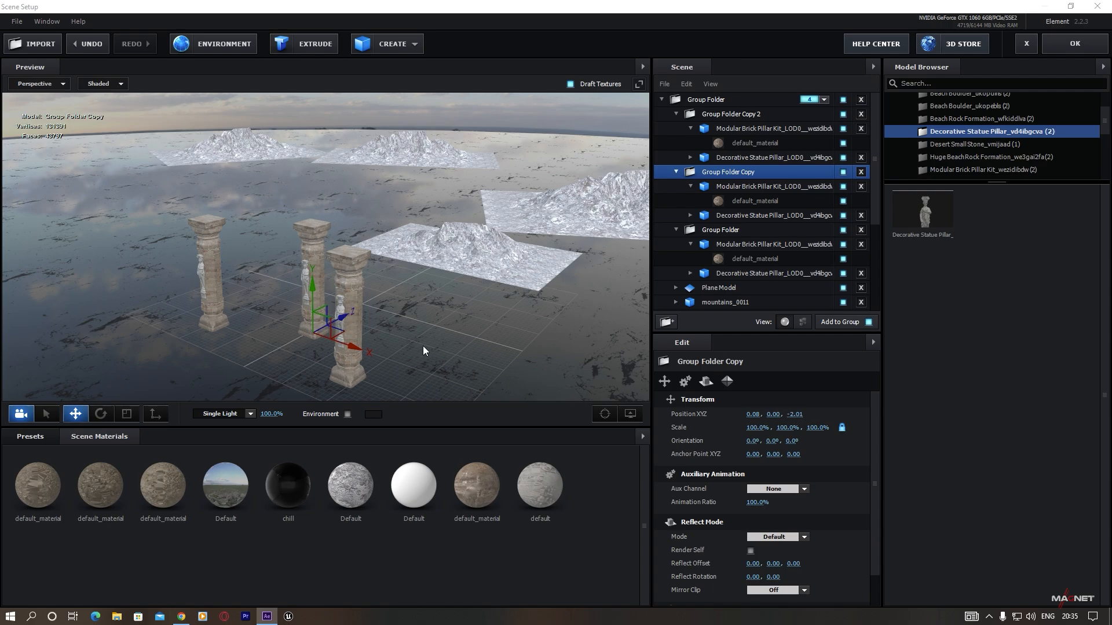
{"action": "left_click_drag", "start_coordinate": [422, 345], "coordinate": [586, 276]}
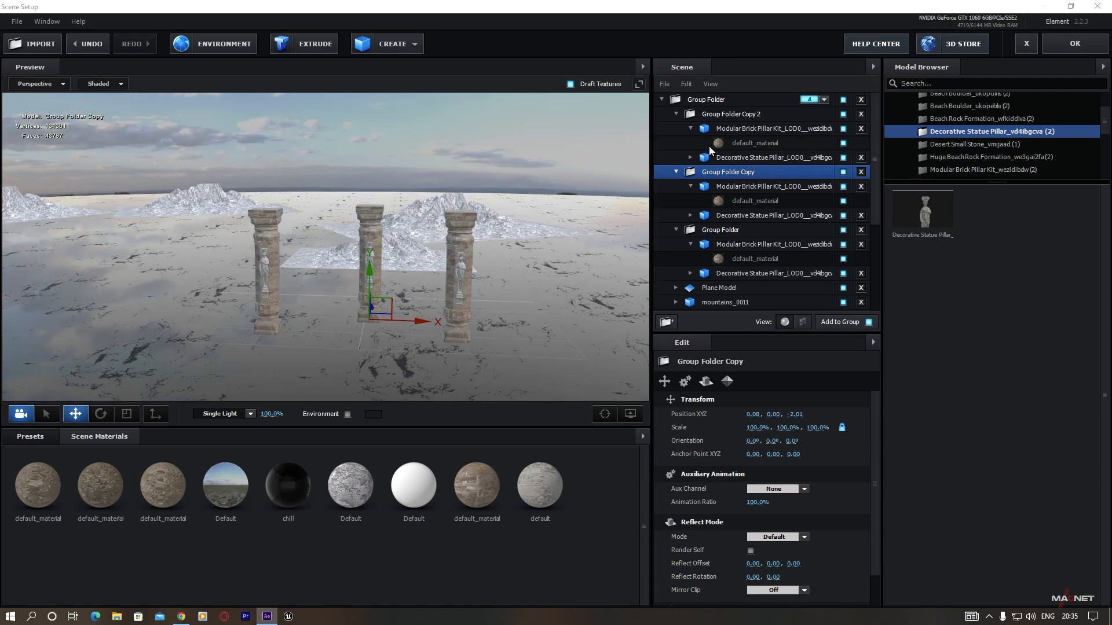
- Rotate the pillar group Group Folder Copy 2 about its Y axis to 312.8° so its statue faces inward
{"action": "left_click", "coordinate": [727, 114]}
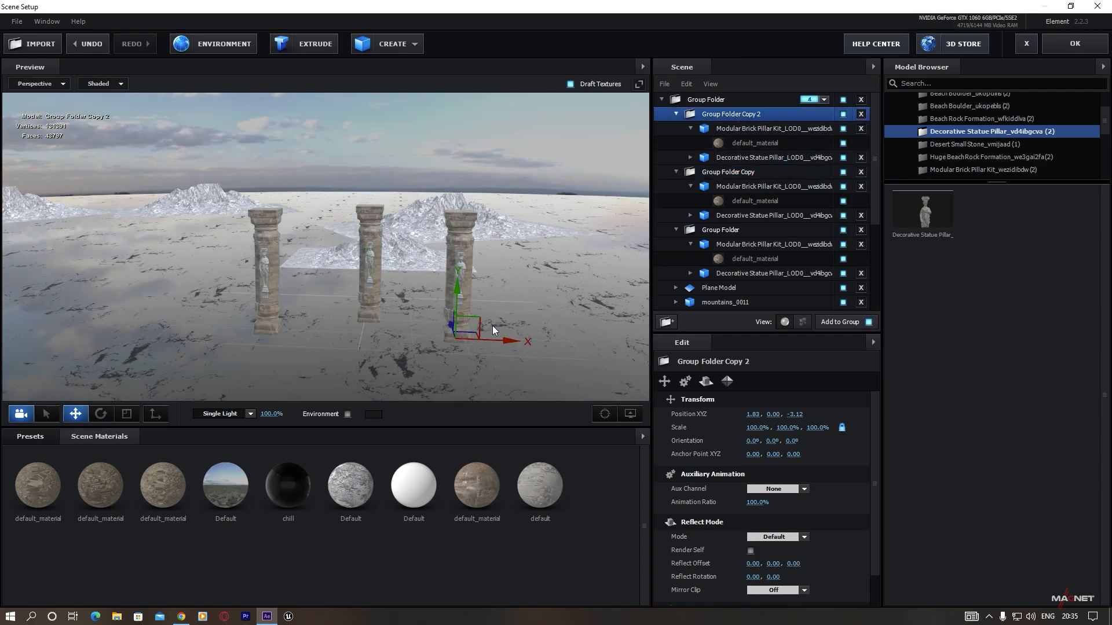
{"action": "key", "text": "e"}
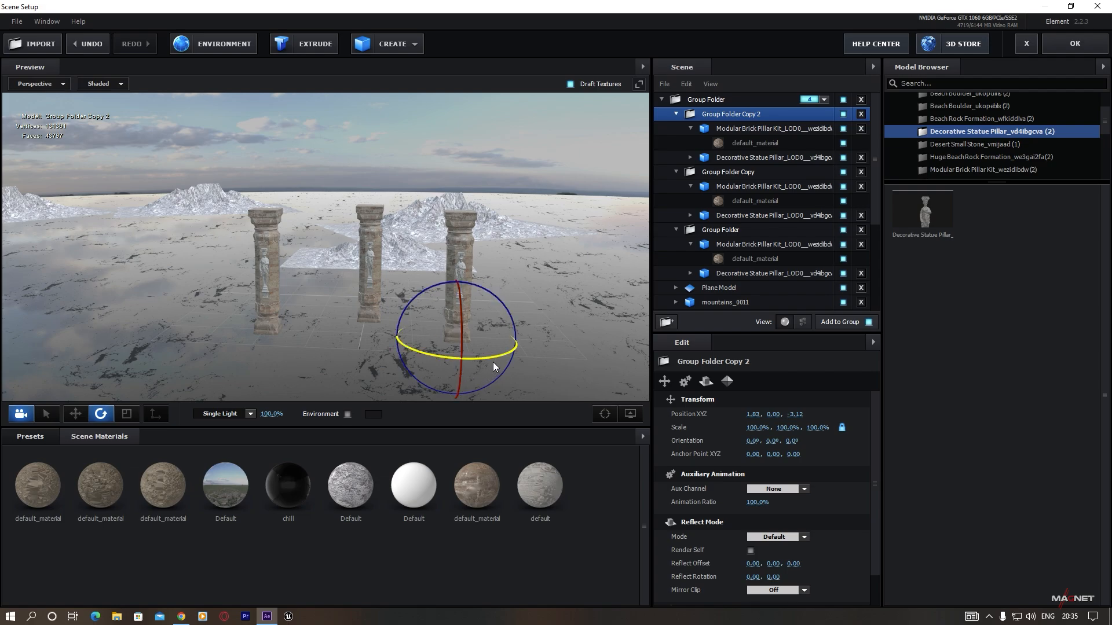
{"action": "left_click_drag", "start_coordinate": [501, 353], "coordinate": [456, 360]}
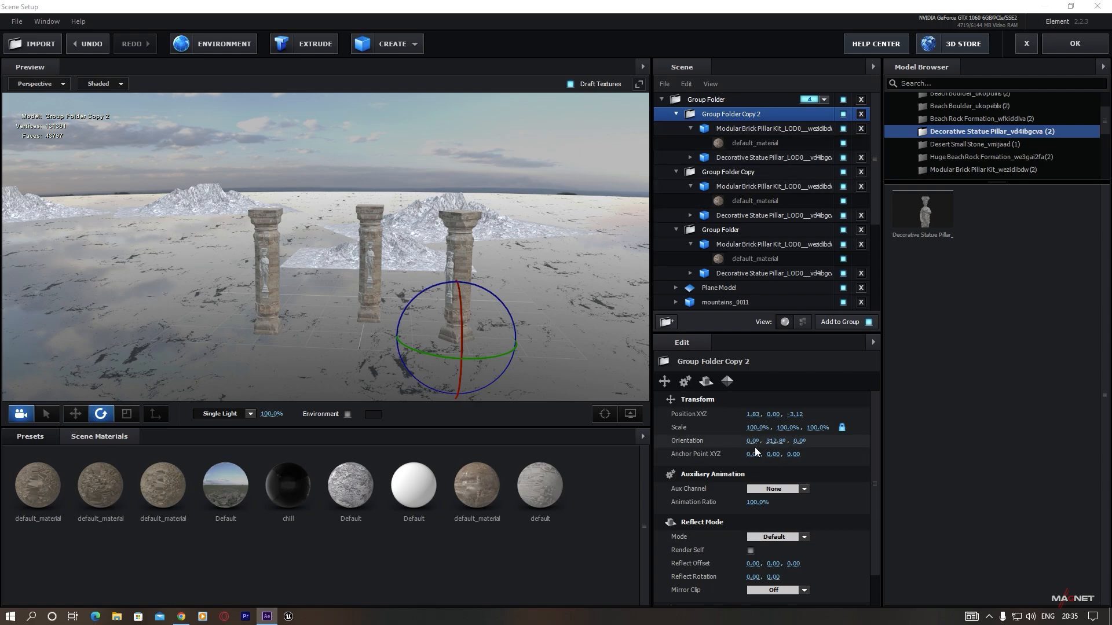
- Reuse the rotated copy's Y orientation on the original pillar group with the opposite sign, -312.8°
{"action": "left_click", "coordinate": [773, 440]}
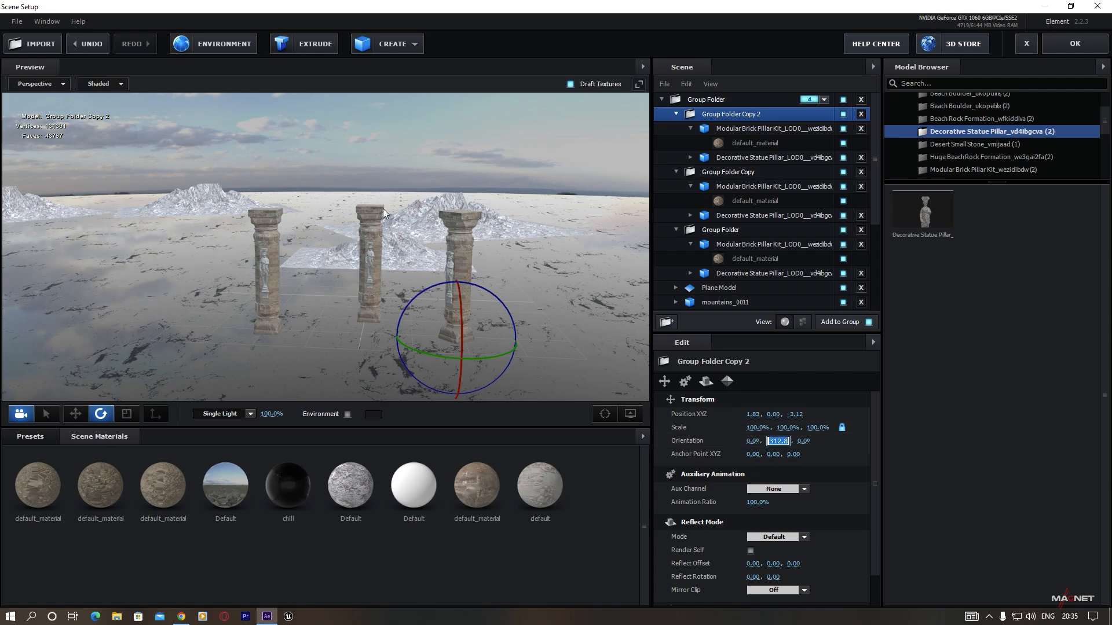
{"action": "left_click", "coordinate": [722, 230]}
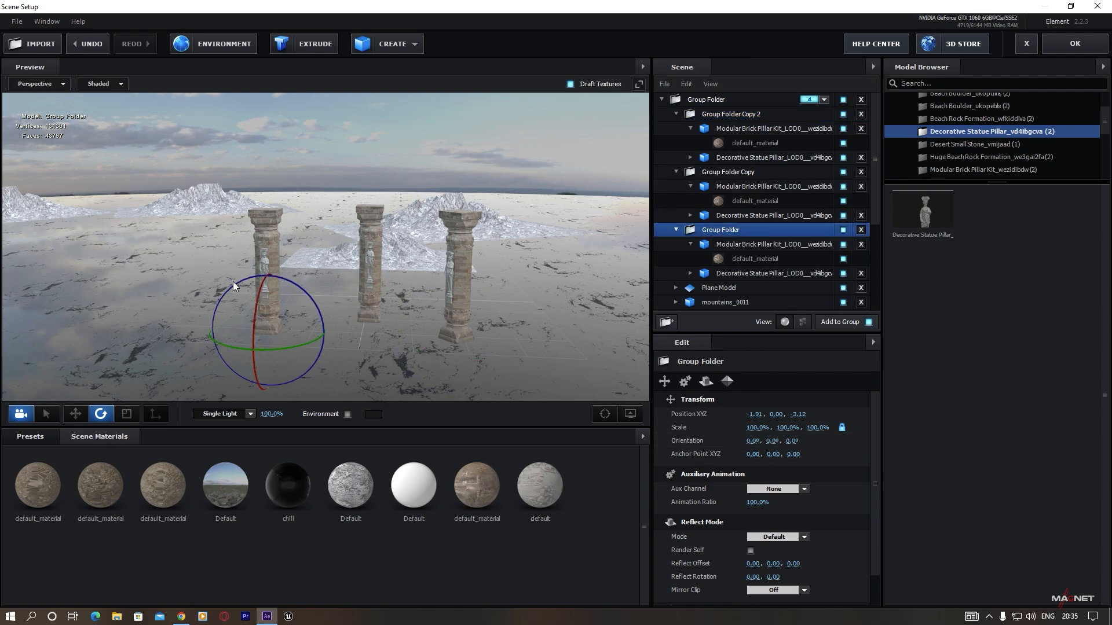
{"action": "left_click", "coordinate": [770, 442]}
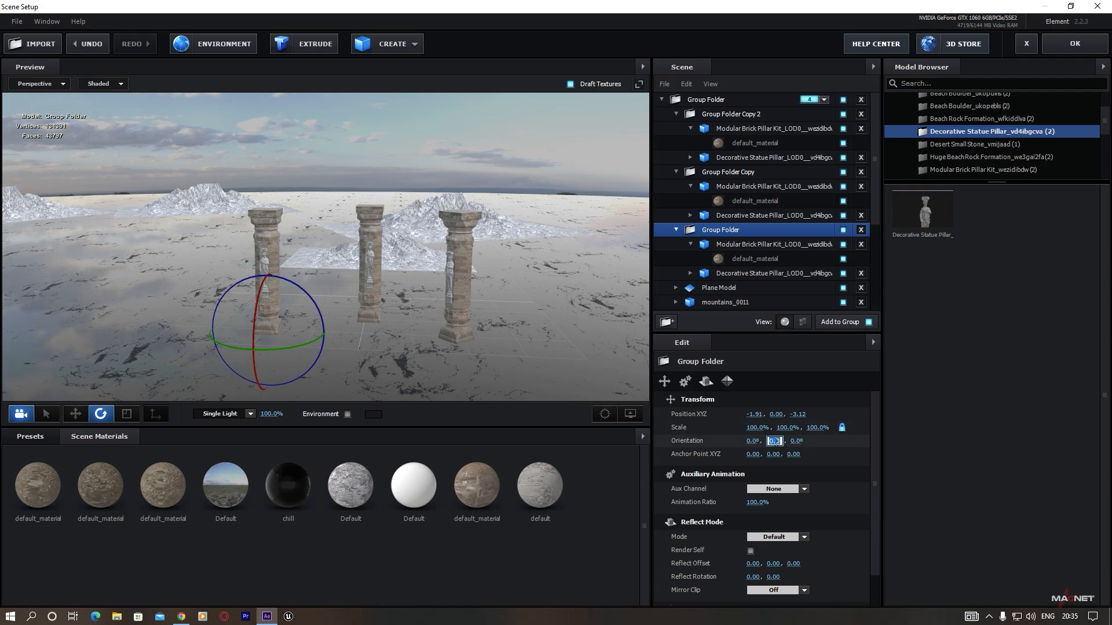
{"action": "type", "text": "2.8"}
{"action": "key", "text": "Left"}
{"action": "key", "text": "Left"}
{"action": "key", "text": "Left"}
{"action": "key", "text": "Left"}
{"action": "key", "text": "Left"}
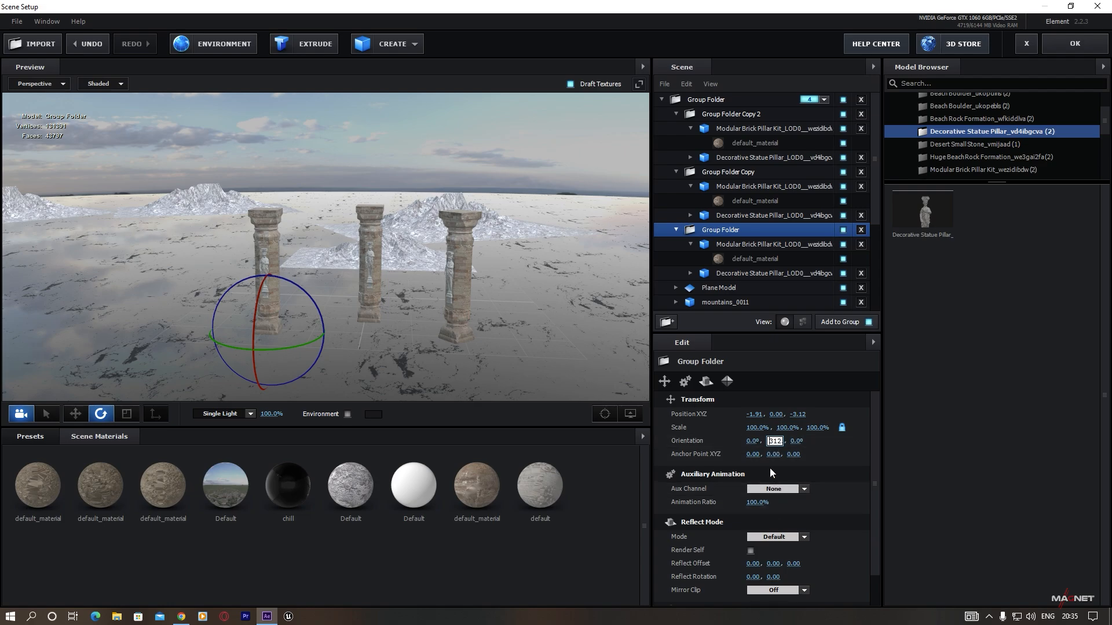
{"action": "type", "text": "-"}
{"action": "key", "text": "Return"}
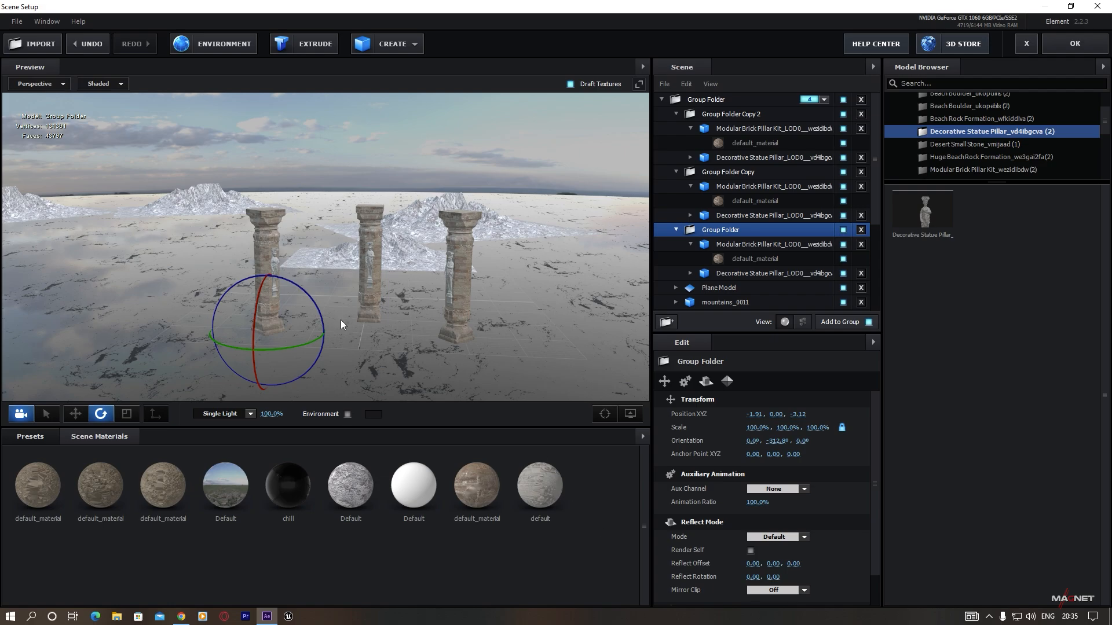
{"action": "left_click_drag", "start_coordinate": [404, 357], "coordinate": [412, 345]}
{"action": "scroll", "coordinate": [409, 344], "scroll_direction": "up", "scroll_amount": 4}
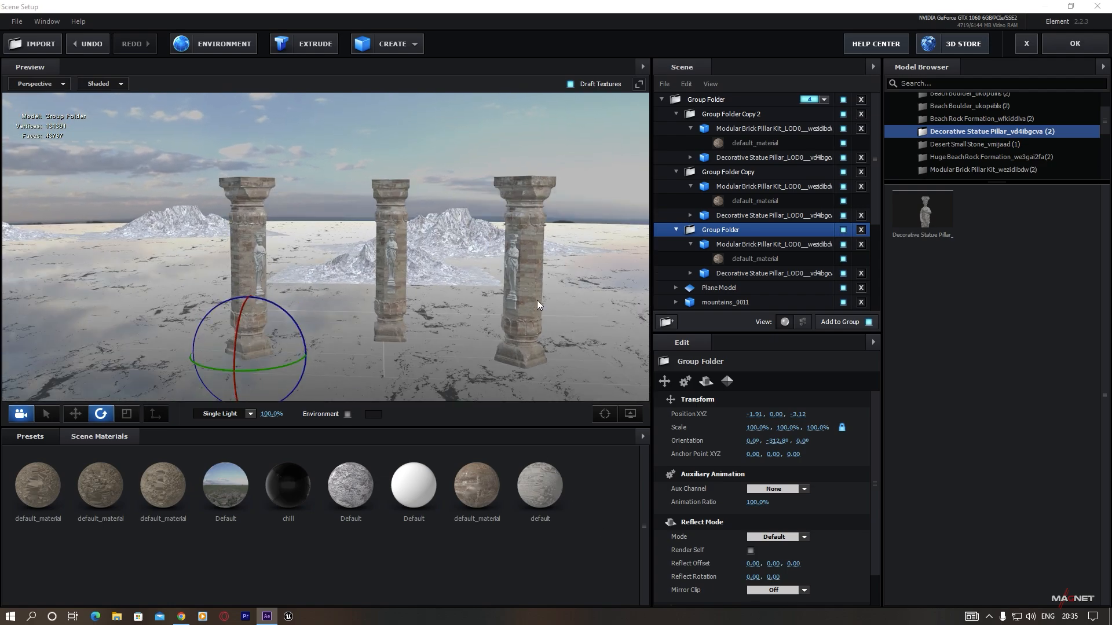
{"action": "scroll", "coordinate": [404, 333], "scroll_direction": "down", "scroll_amount": 2}
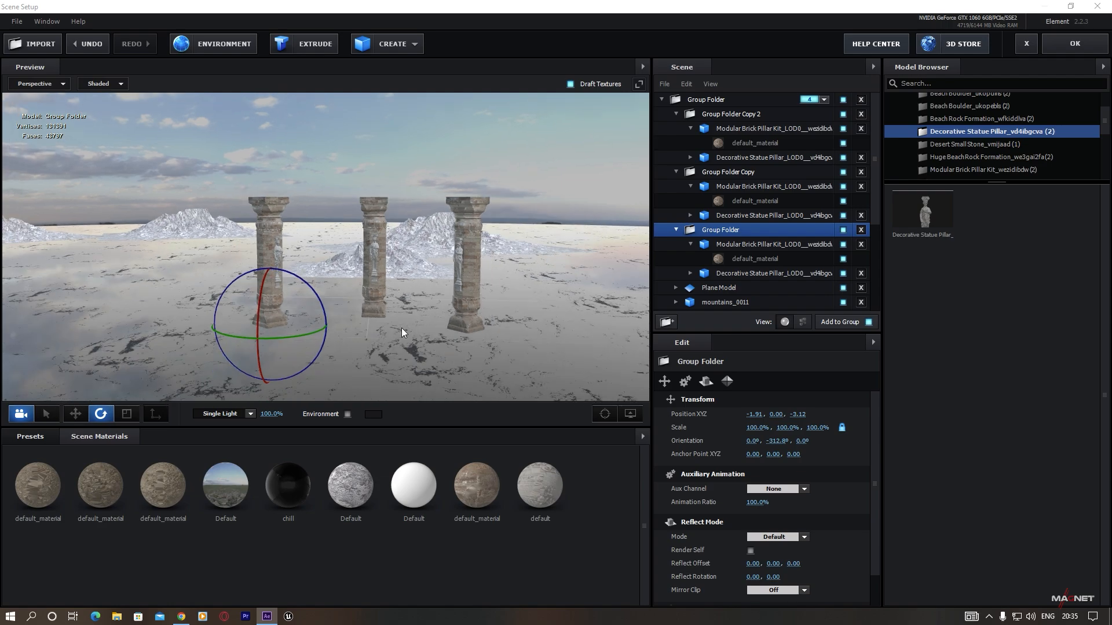
- Select all three pillar groups and combine them in one parent group folder
{"action": "left_click", "coordinate": [717, 113]}
{"action": "left_click", "coordinate": [723, 172], "text": "ctrl"}
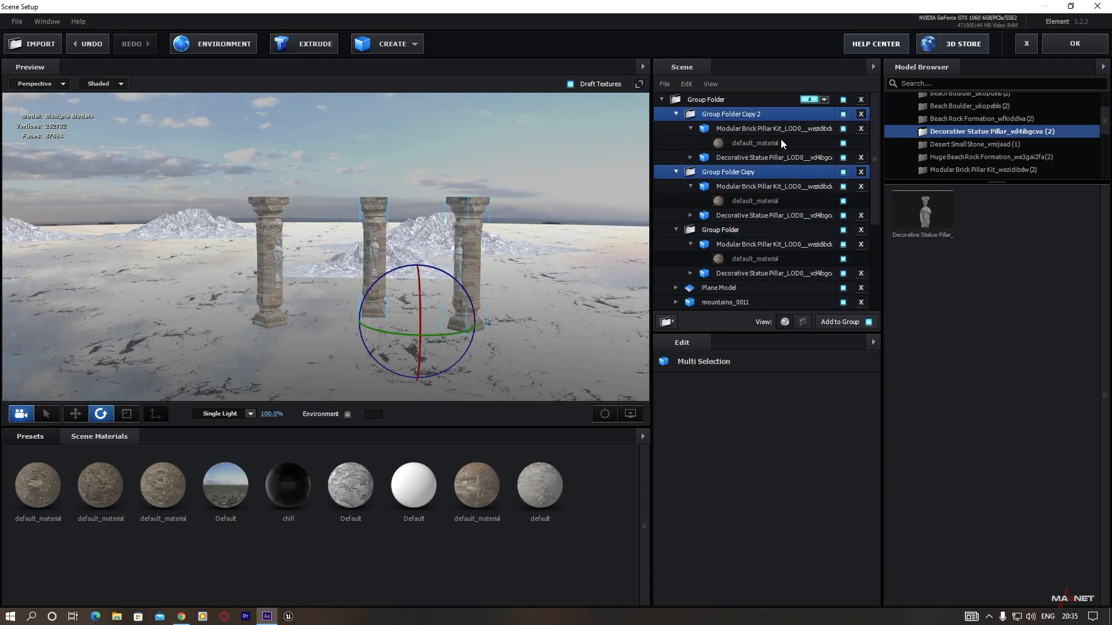
{"action": "left_click", "coordinate": [725, 230], "text": "ctrl"}
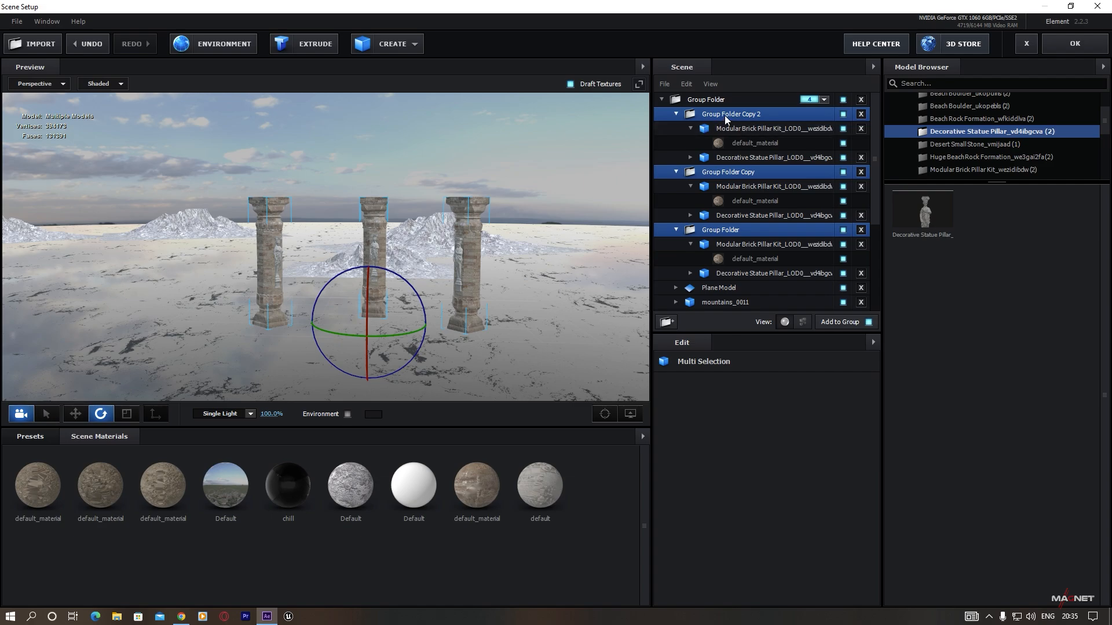
{"action": "left_click_drag", "start_coordinate": [728, 118], "coordinate": [669, 323]}
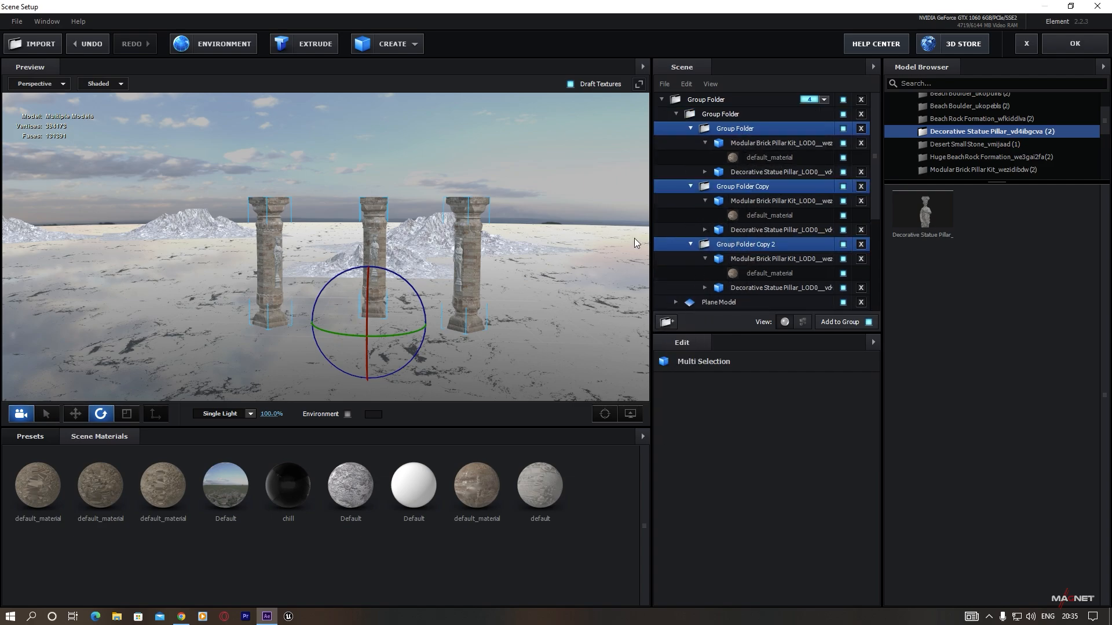
- Assign the parent folder of the three pillars to auxiliary animation Channel 2 and apply the scene setup to the composition
{"action": "left_click", "coordinate": [712, 116]}
{"action": "left_click_drag", "start_coordinate": [448, 294], "coordinate": [657, 179]}
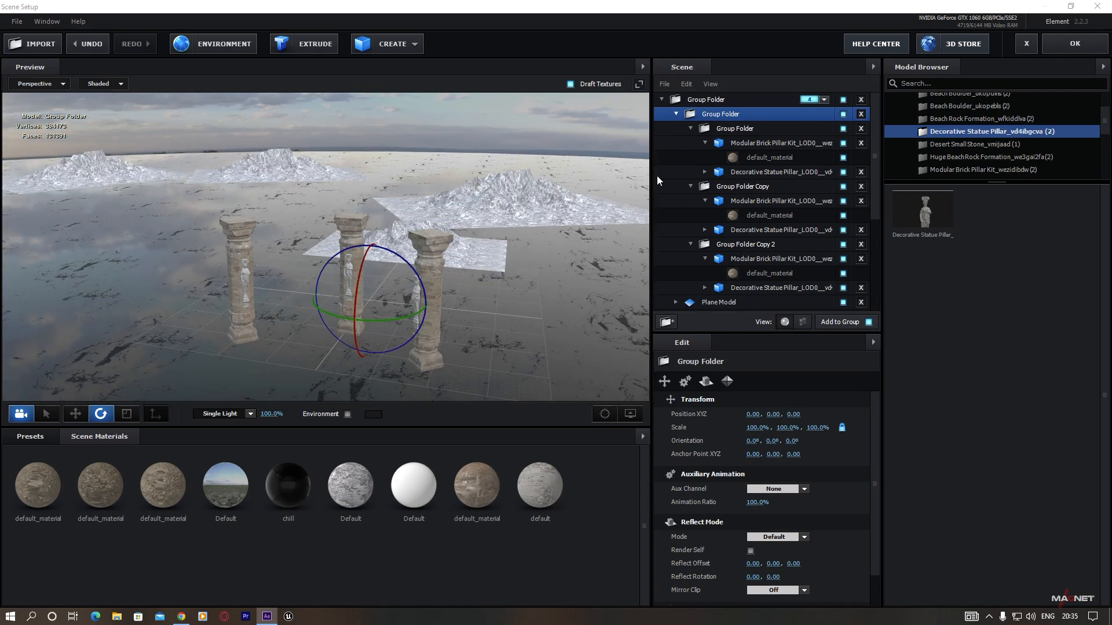
{"action": "right_click", "coordinate": [721, 119]}
{"action": "mouse_move", "coordinate": [761, 228]}
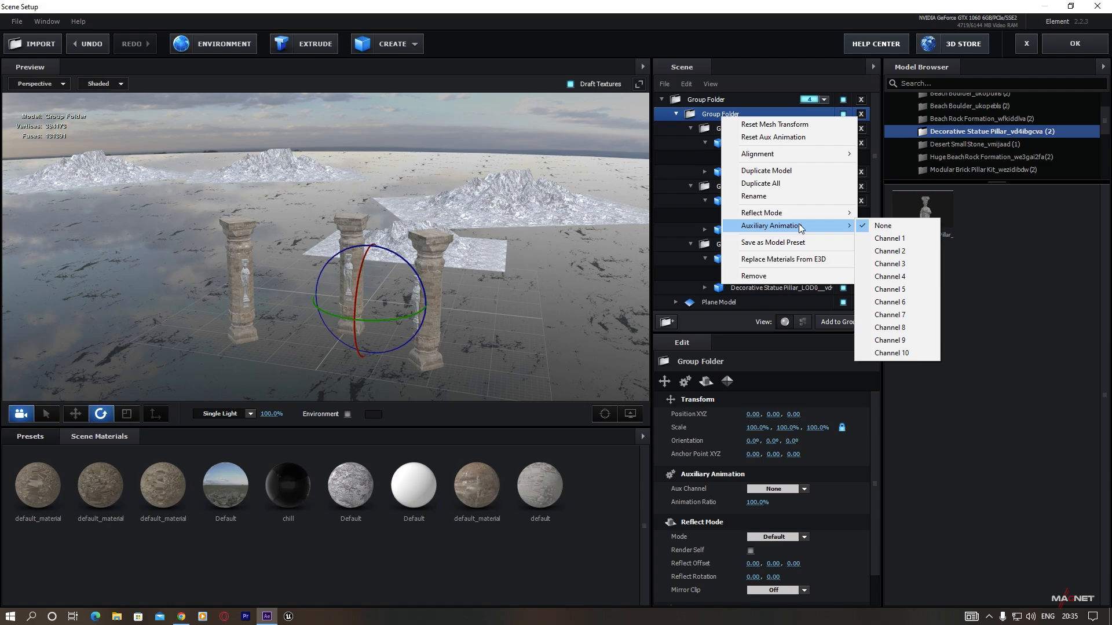
{"action": "left_click", "coordinate": [903, 250]}
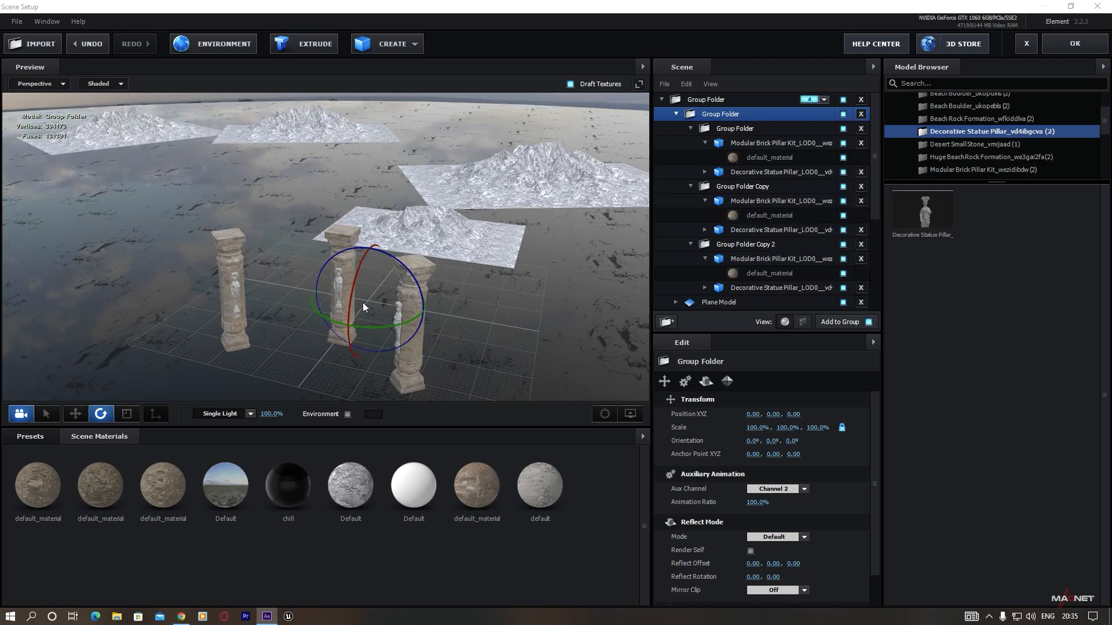
{"action": "scroll", "coordinate": [443, 336], "scroll_direction": "down", "scroll_amount": 3}
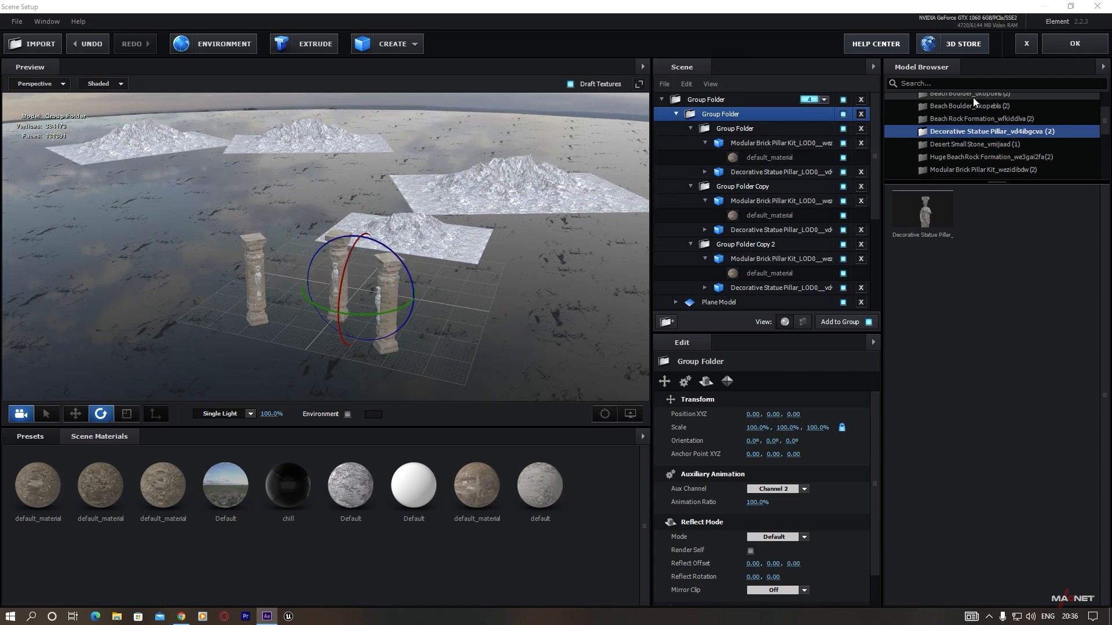
{"action": "left_click", "coordinate": [1080, 44]}
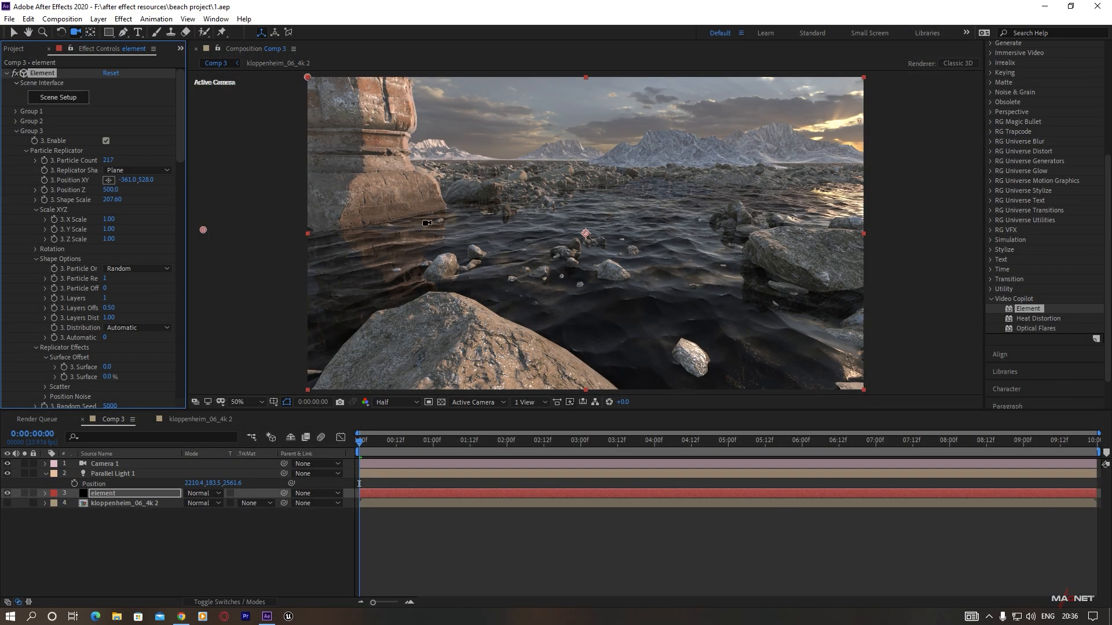
- Adjust the composition camera to frame all three pillars over the water, and expand the Group 4 settings of the Element effect
{"action": "left_click_drag", "start_coordinate": [538, 202], "coordinate": [564, 273]}
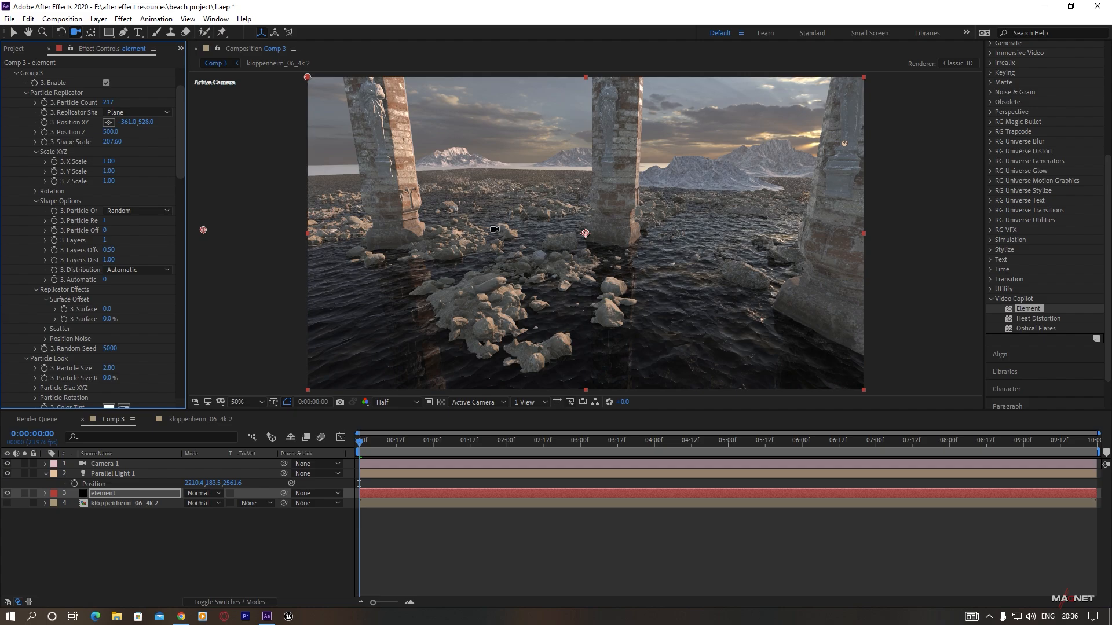
{"action": "scroll", "coordinate": [12, 116], "scroll_direction": "down", "scroll_amount": 12}
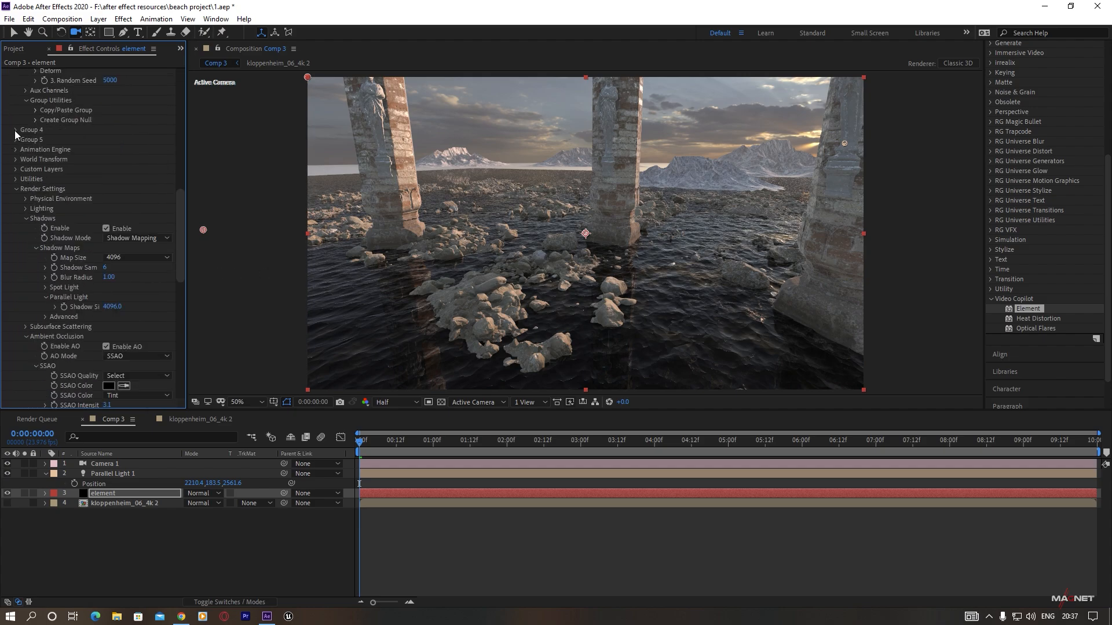
{"action": "left_click", "coordinate": [15, 129]}
{"action": "scroll", "coordinate": [21, 116], "scroll_direction": "down", "scroll_amount": 1}
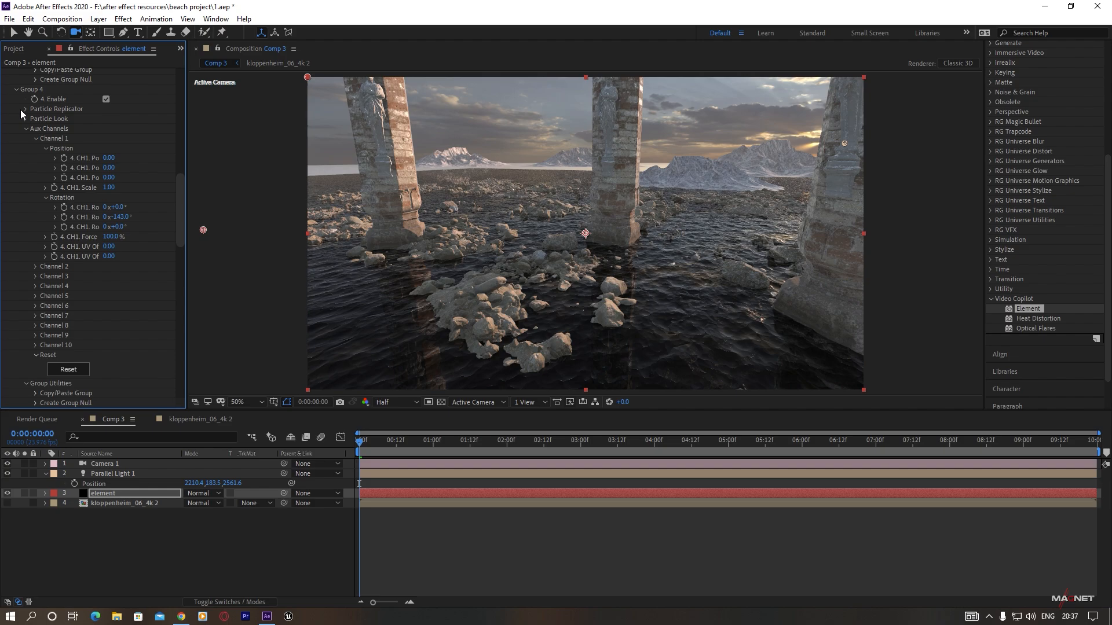
- Set Group 4's Channel 2 scale to 0.56 and reframe the camera on the three pillars
{"action": "left_click", "coordinate": [35, 267]}
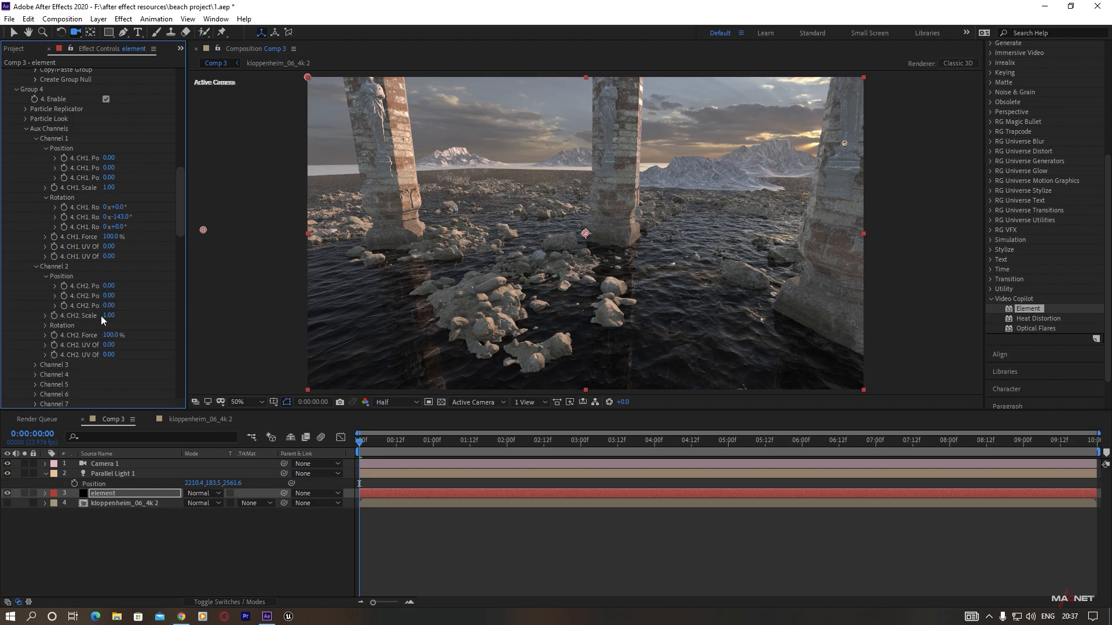
{"action": "left_click_drag", "start_coordinate": [109, 317], "coordinate": [98, 328]}
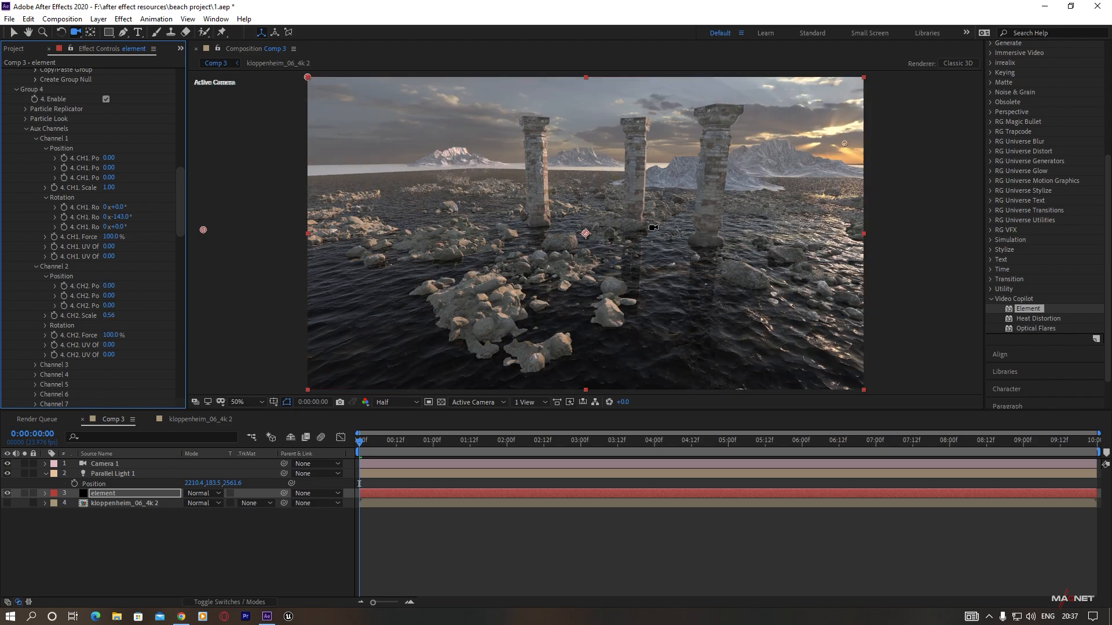
{"action": "left_click_drag", "start_coordinate": [603, 330], "coordinate": [621, 321]}
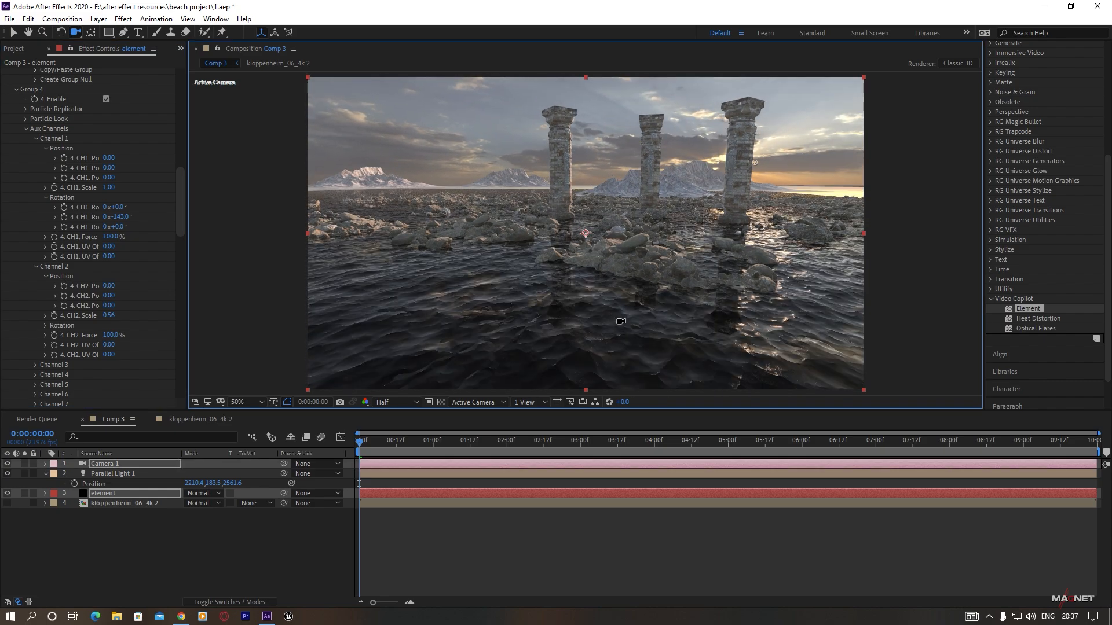
{"action": "left_click_drag", "start_coordinate": [665, 269], "coordinate": [569, 292]}
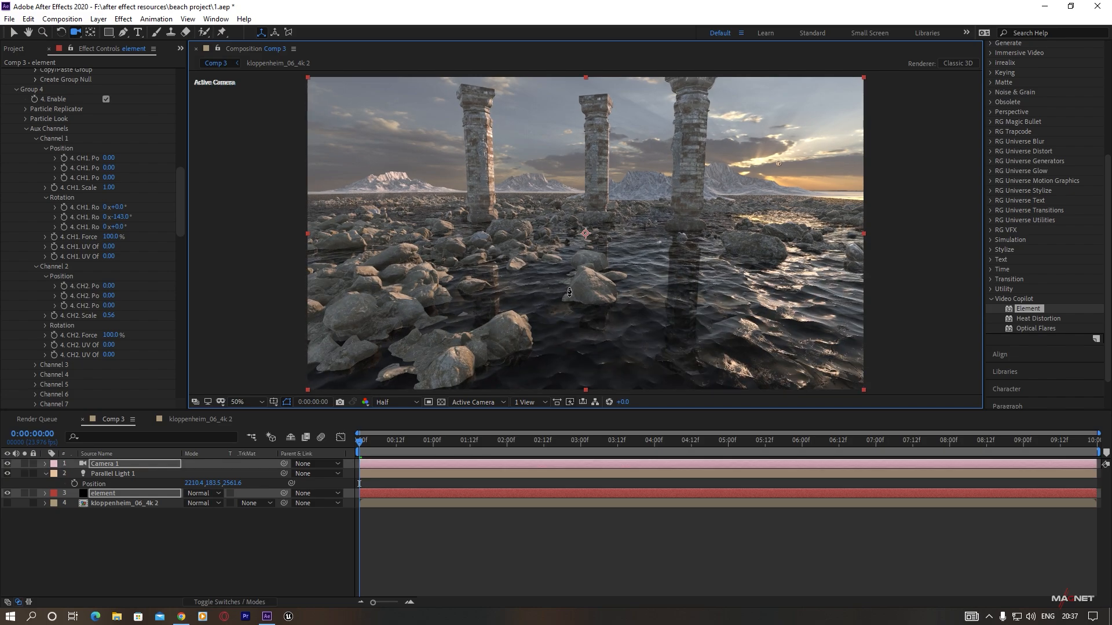
- Widen the effect settings area to show full parameter names and reframe the camera on the pillars across the water
{"action": "left_click_drag", "start_coordinate": [186, 176], "coordinate": [237, 197]}
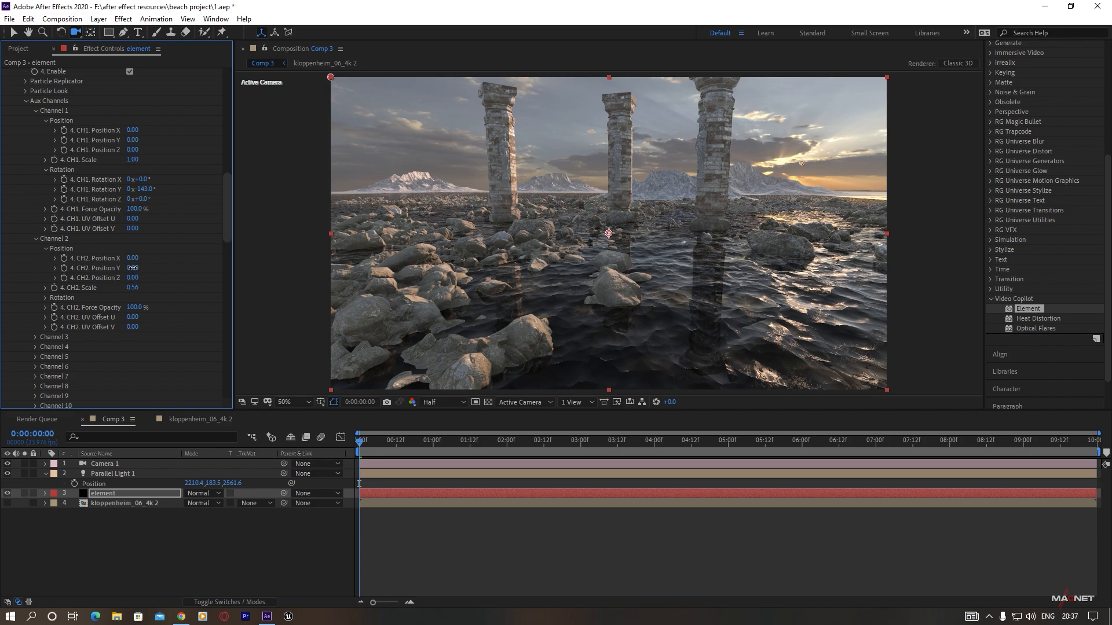
{"action": "left_click_drag", "start_coordinate": [136, 268], "coordinate": [135, 270]}
{"action": "left_click", "coordinate": [617, 283]}
{"action": "left_click_drag", "start_coordinate": [617, 283], "coordinate": [593, 290]}
{"action": "left_click_drag", "start_coordinate": [653, 271], "coordinate": [650, 293]}
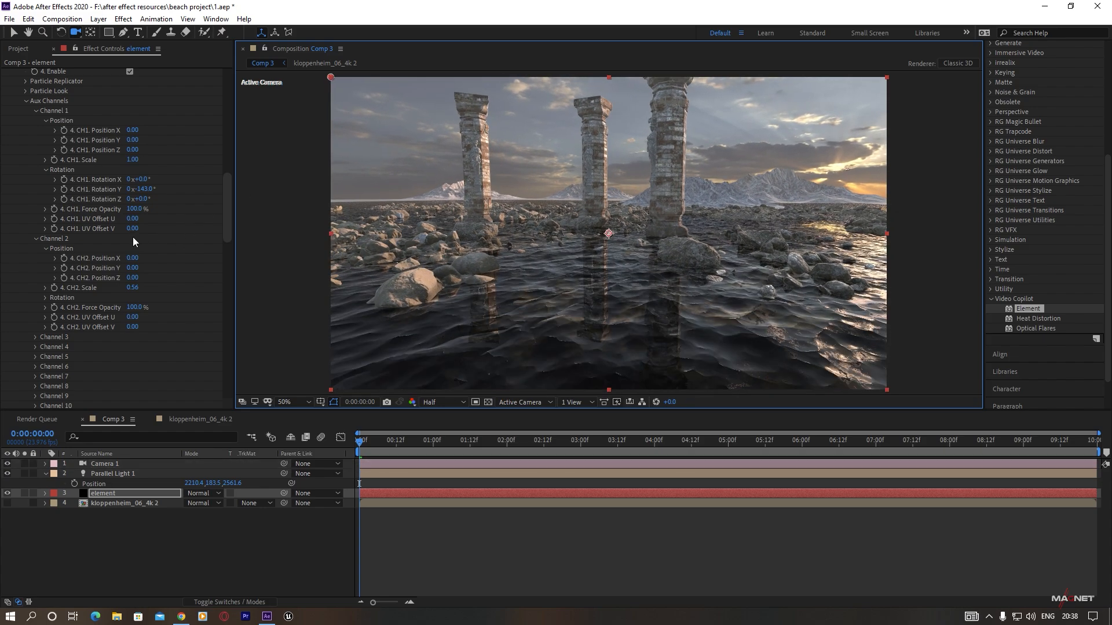
- Set Group 4's Channel 2 Y rotation to 23° and reframe the camera with large rocks in the foreground
{"action": "left_click", "coordinate": [45, 298]}
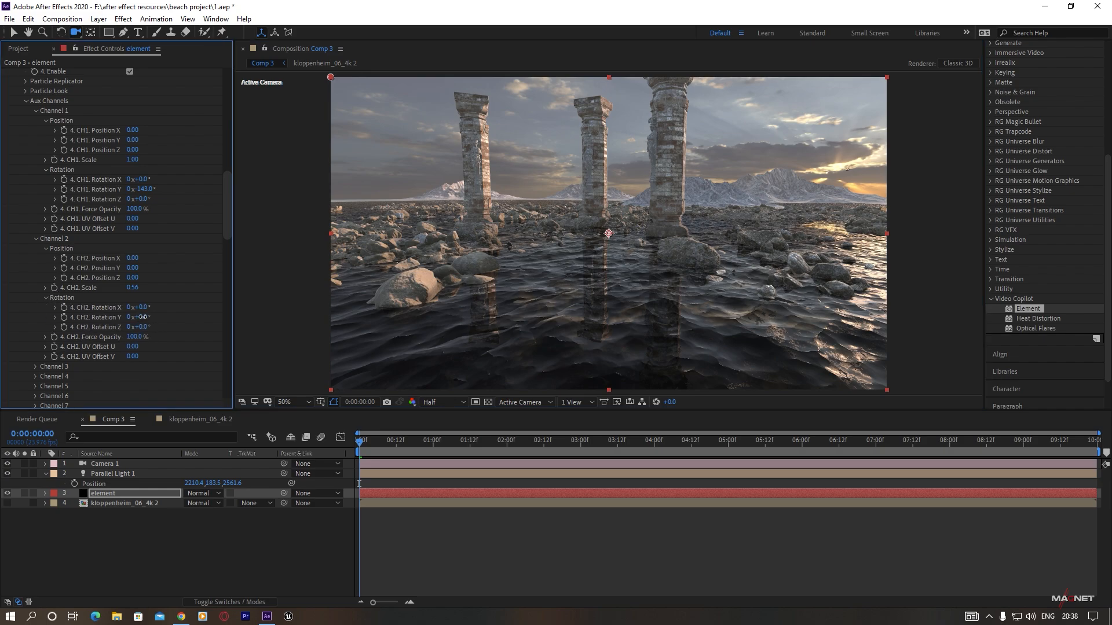
{"action": "left_click_drag", "start_coordinate": [145, 317], "coordinate": [154, 317]}
{"action": "left_click", "coordinate": [675, 297]}
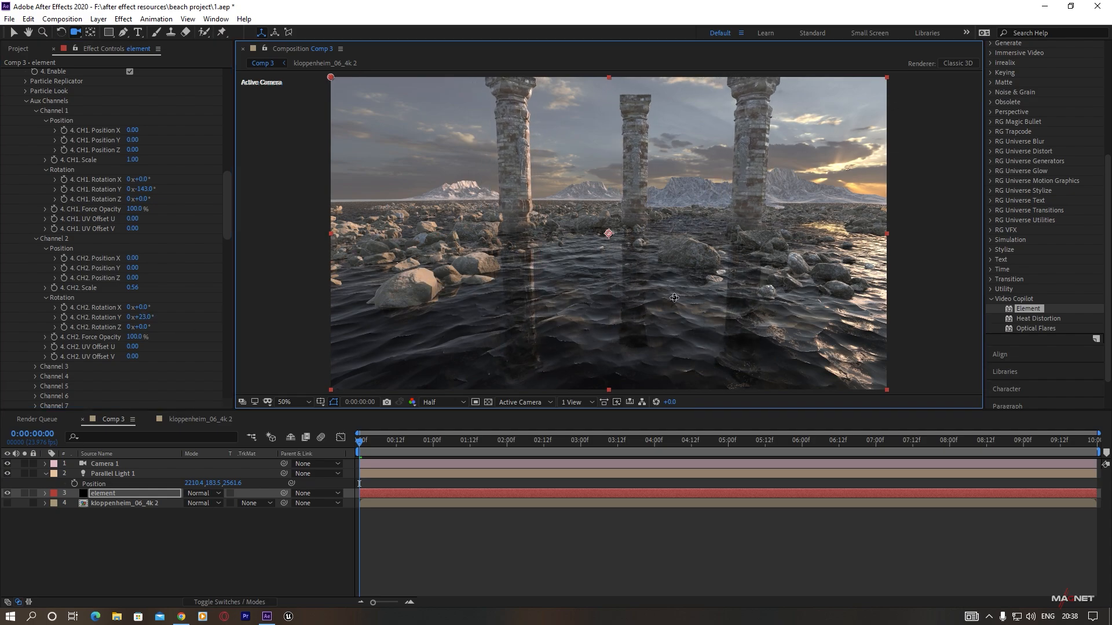
{"action": "left_click_drag", "start_coordinate": [675, 298], "coordinate": [639, 316]}
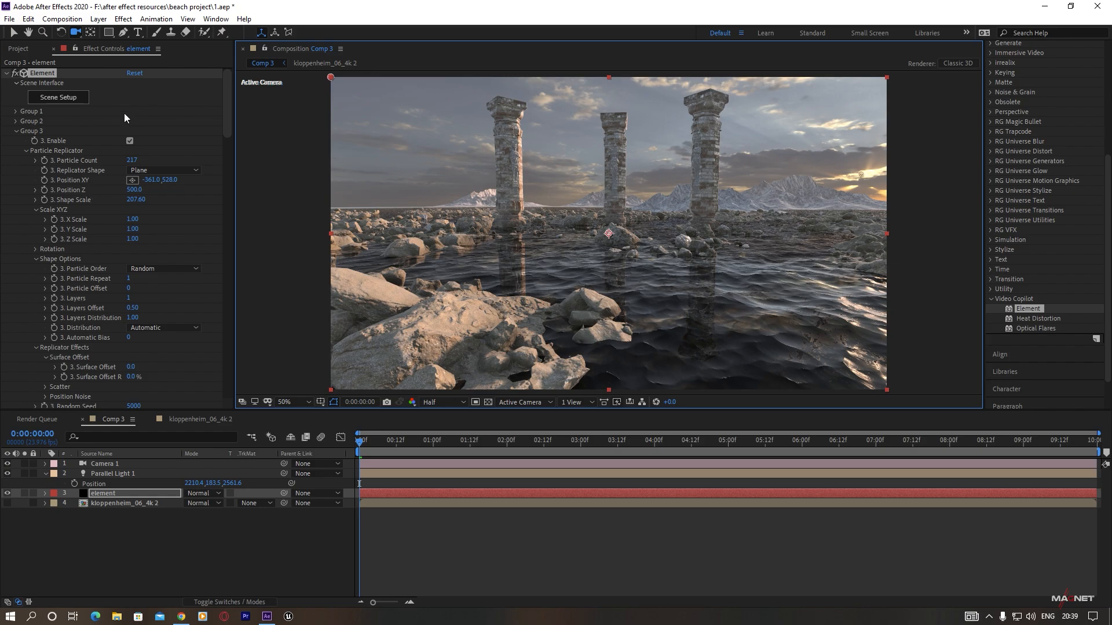
- Open the Element scene setup and add the Tundra Boulder_weiqaahfa model from the magnet_qixal_models collection
{"action": "left_click", "coordinate": [68, 98]}
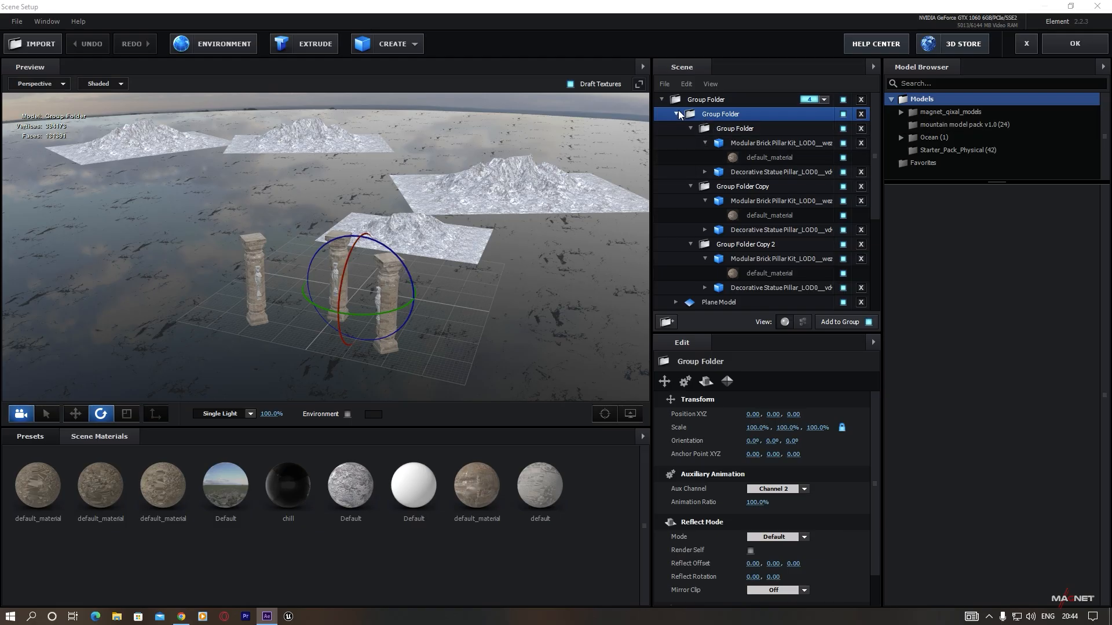
{"action": "left_click", "coordinate": [662, 100]}
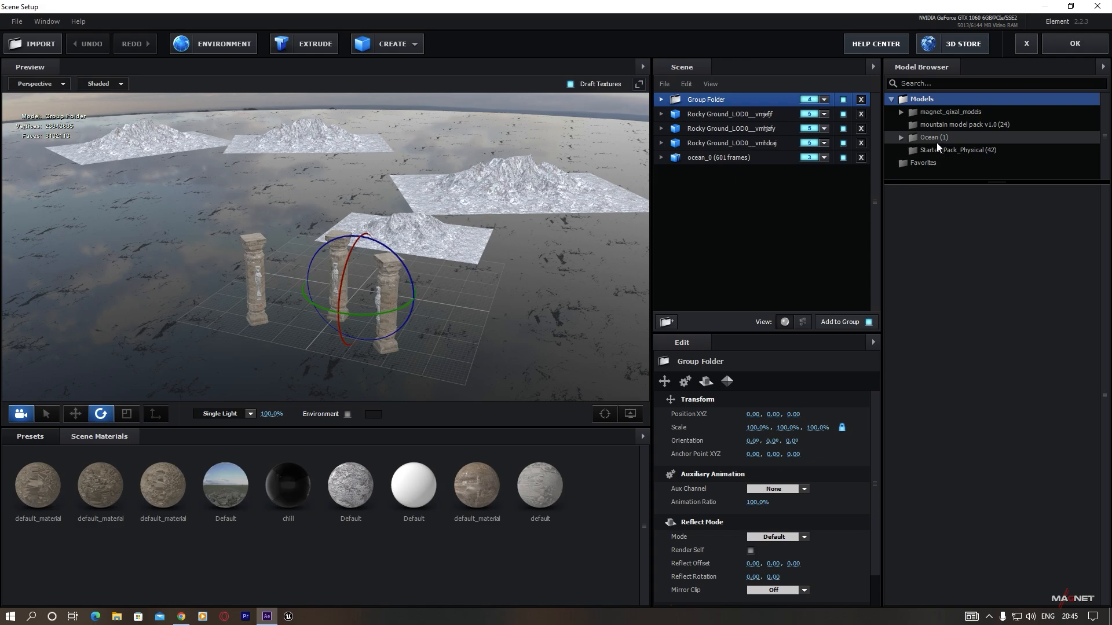
{"action": "double_click", "coordinate": [948, 113]}
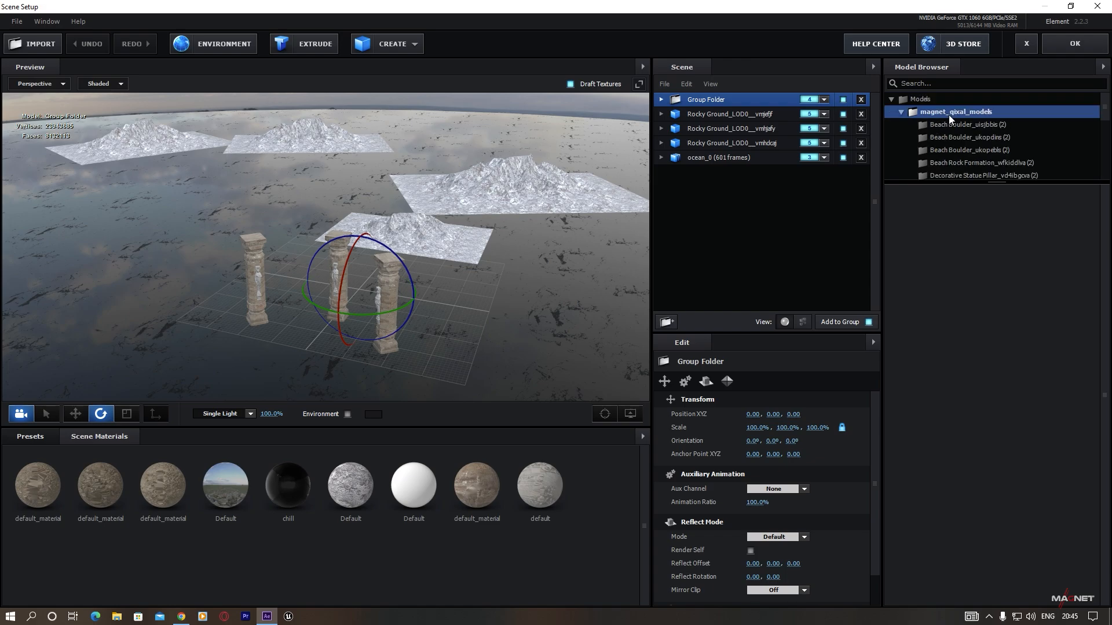
{"action": "scroll", "coordinate": [952, 148], "scroll_direction": "down", "scroll_amount": 3}
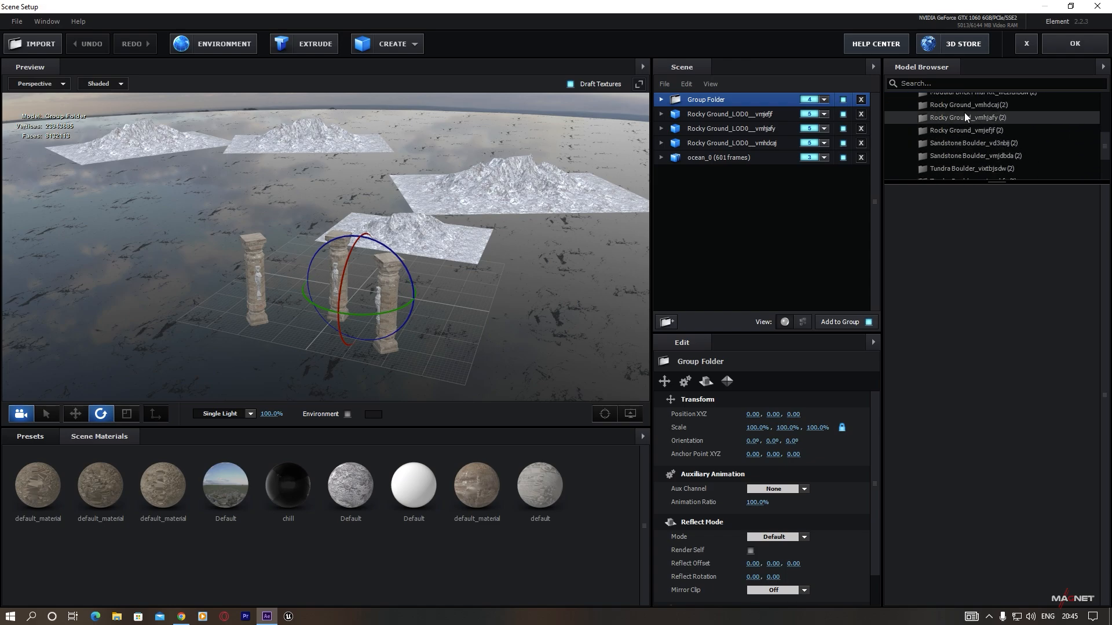
{"action": "scroll", "coordinate": [970, 147], "scroll_direction": "down", "scroll_amount": 3}
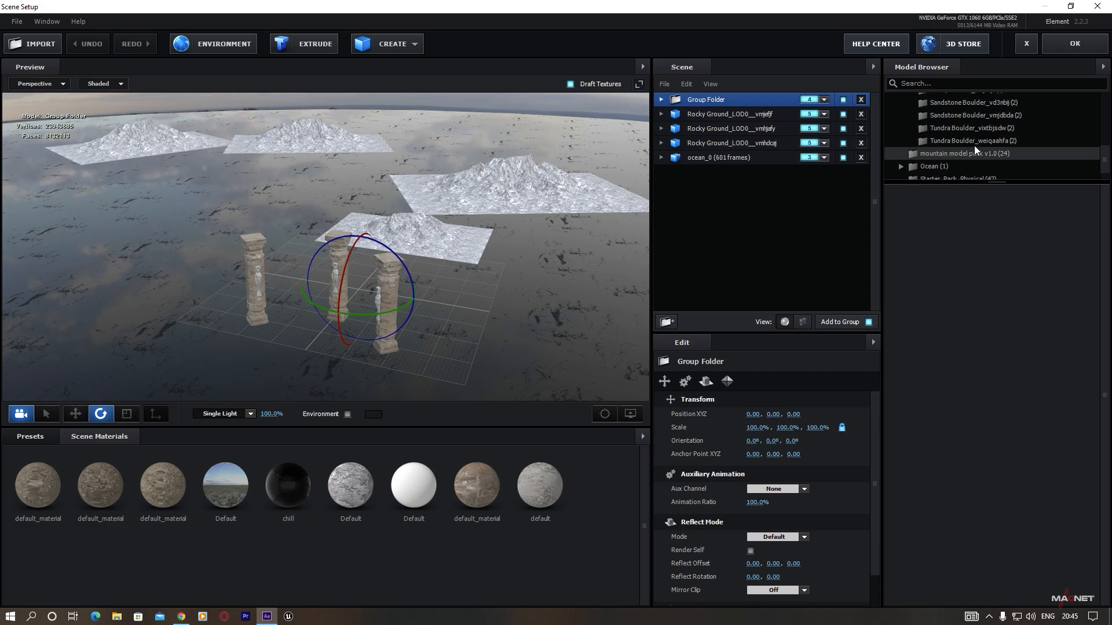
{"action": "left_click", "coordinate": [973, 140]}
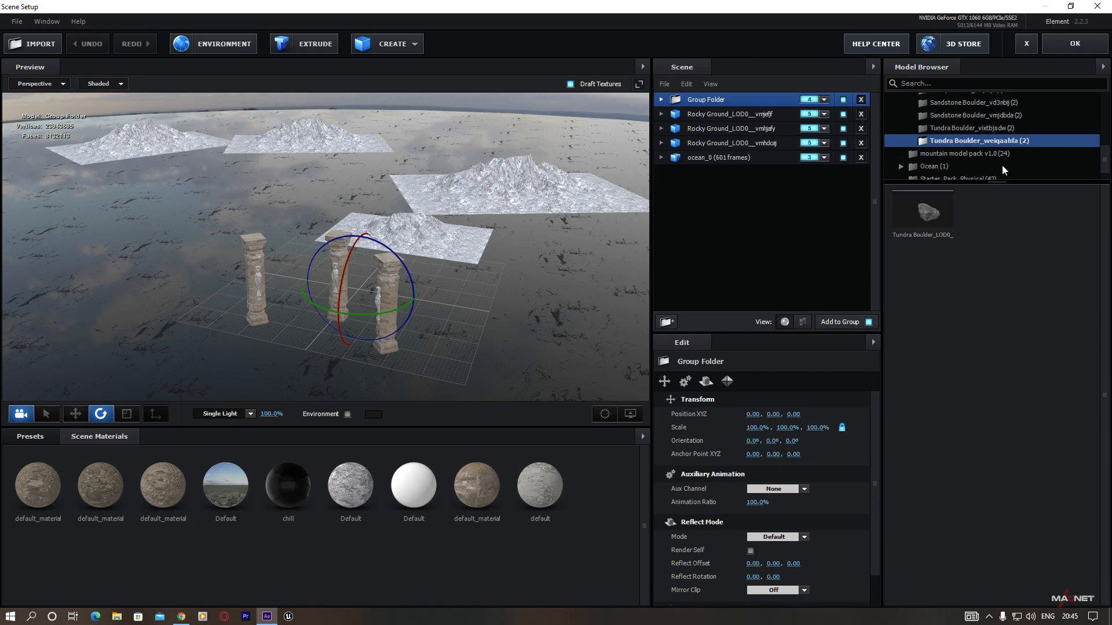
{"action": "double_click", "coordinate": [926, 206]}
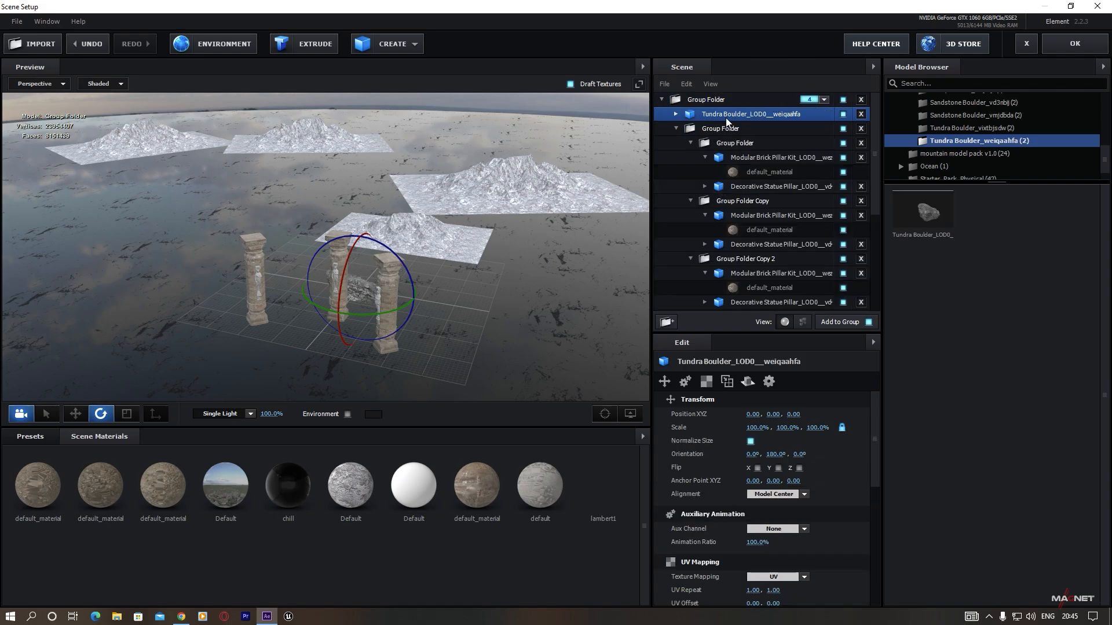
- Move the Tundra Boulder_weiqaahfa model out of the pillar group folder and assign it to groups 1 and 2
{"action": "left_click_drag", "start_coordinate": [728, 115], "coordinate": [760, 81]}
{"action": "left_click", "coordinate": [662, 115]}
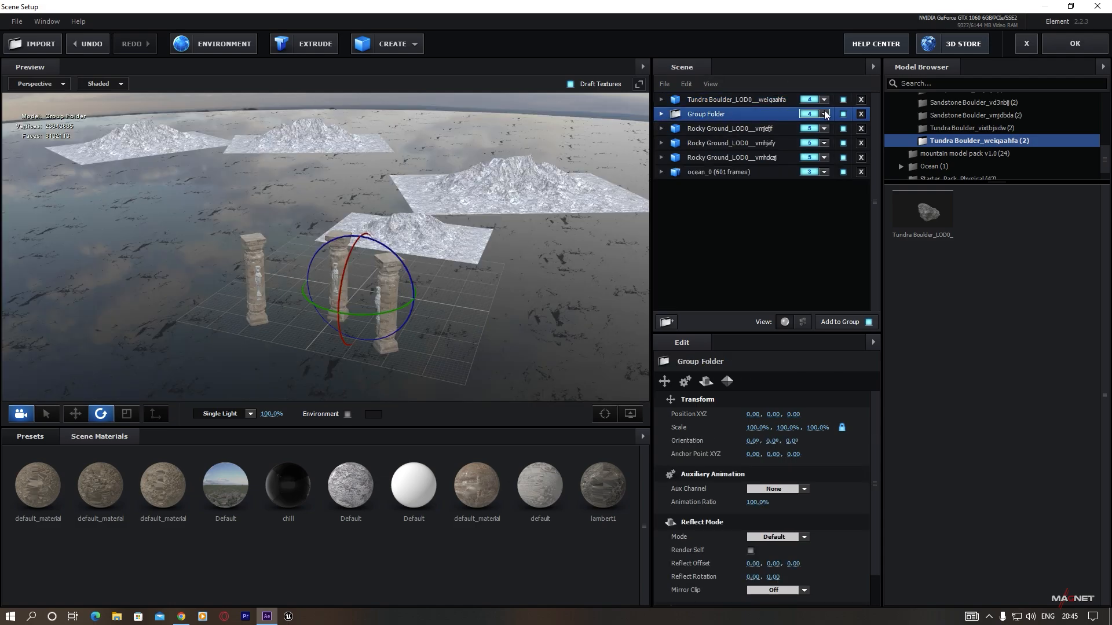
{"action": "left_click", "coordinate": [824, 99]}
{"action": "left_click", "coordinate": [811, 117]}
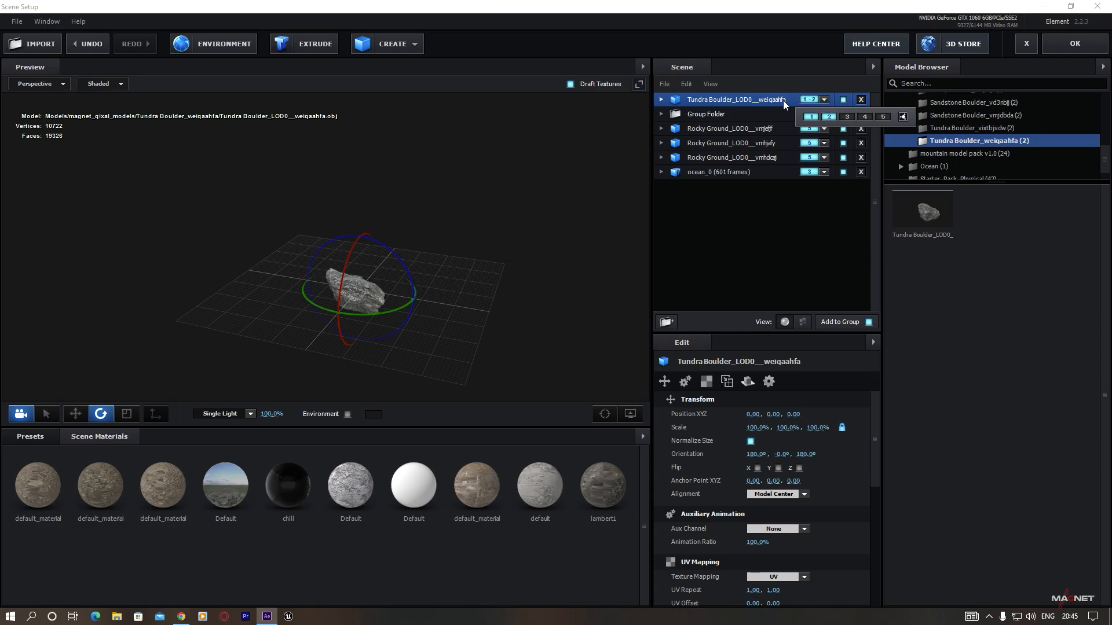
- Add the Tundra Boulder_vixtbjsdw model to the scene and assign it to groups 1 and 2
{"action": "left_click", "coordinate": [960, 128]}
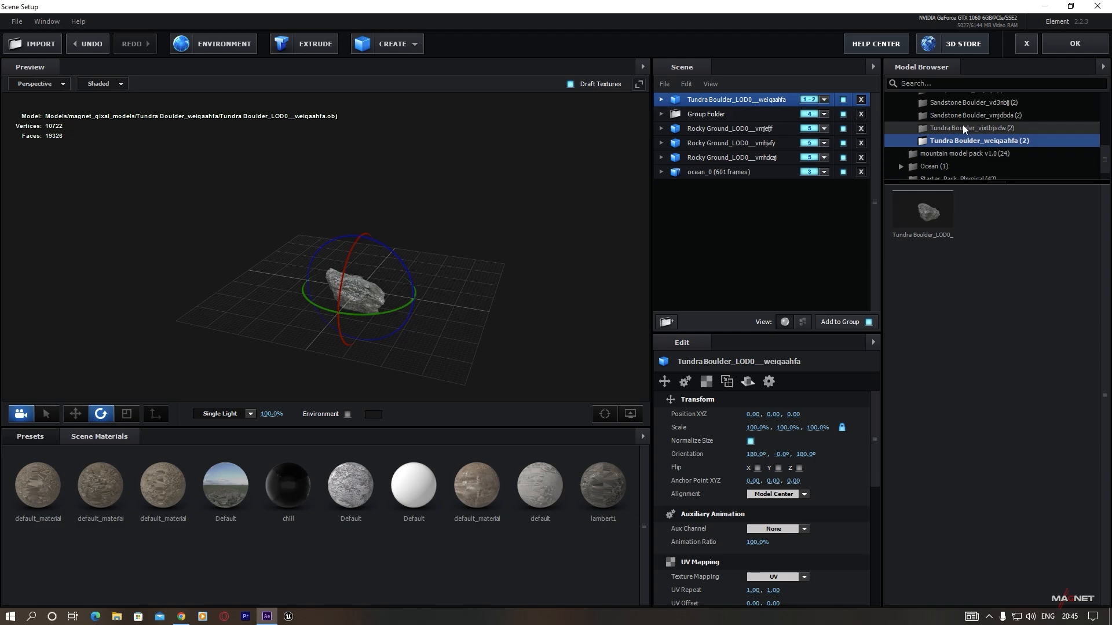
{"action": "left_click", "coordinate": [922, 219]}
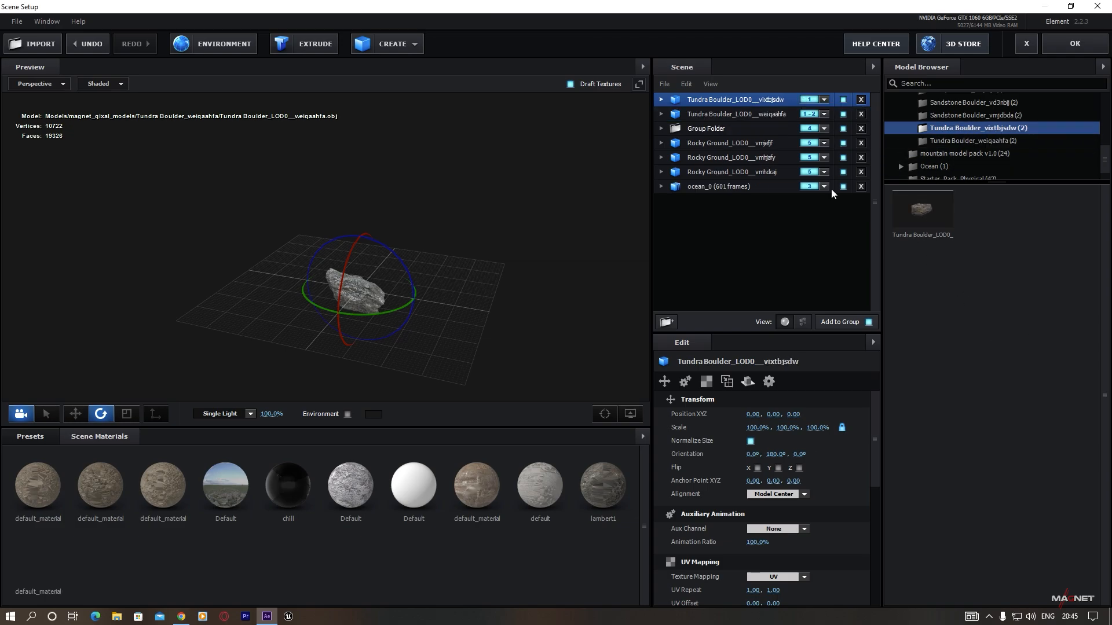
{"action": "left_click", "coordinate": [827, 99]}
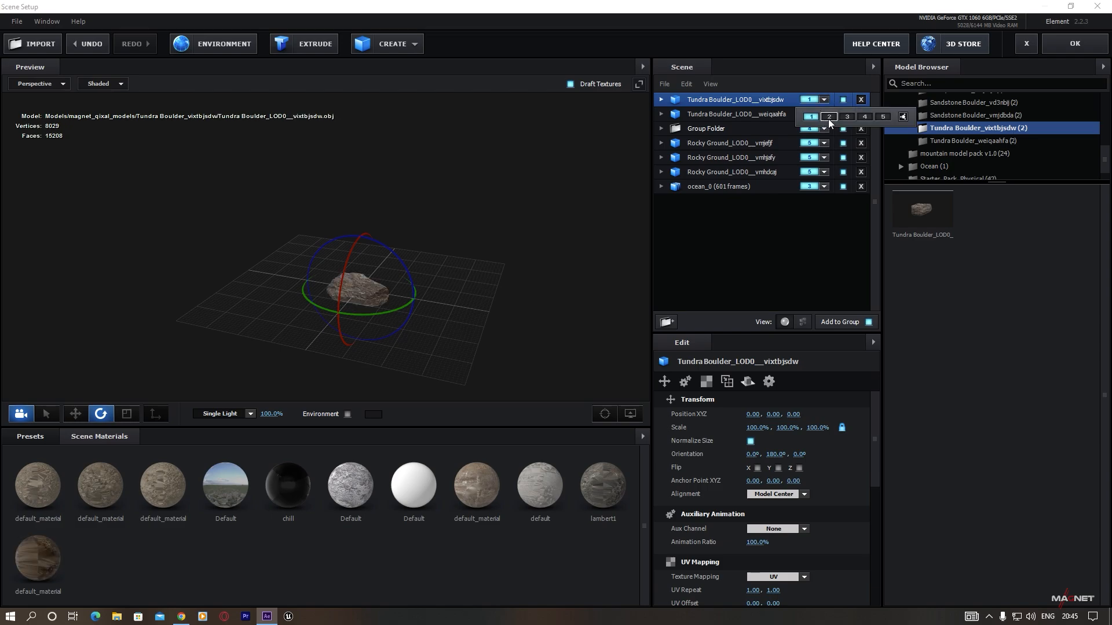
{"action": "left_click", "coordinate": [828, 116]}
- Add the Sandstone Boulder_vmjdbda model to the scene and assign it to groups 1 and 2
{"action": "left_click", "coordinate": [951, 116]}
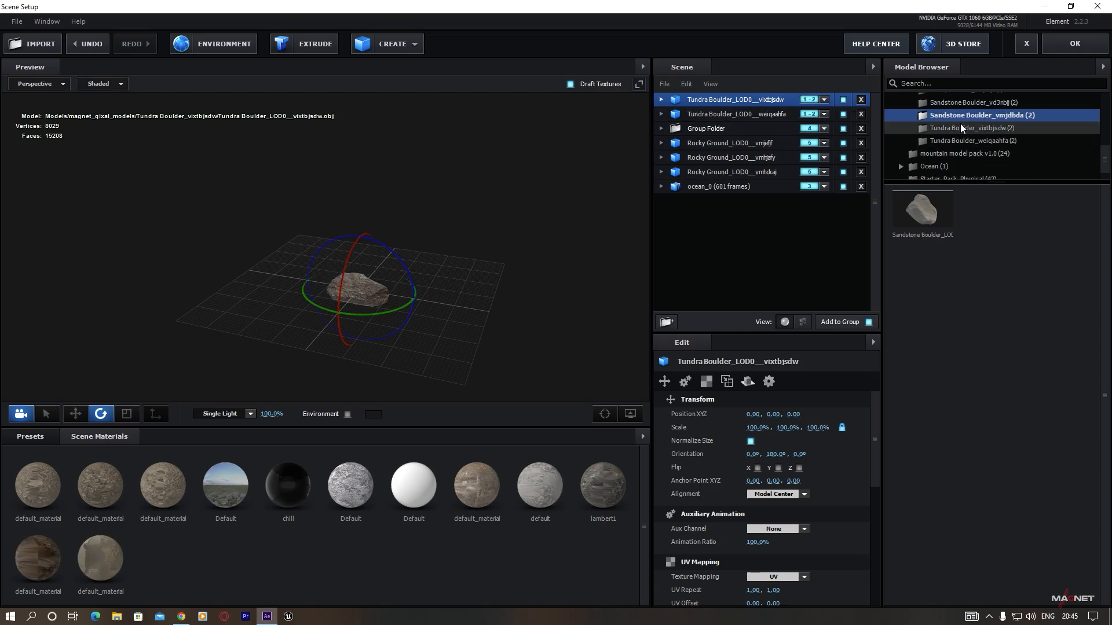
{"action": "double_click", "coordinate": [926, 206]}
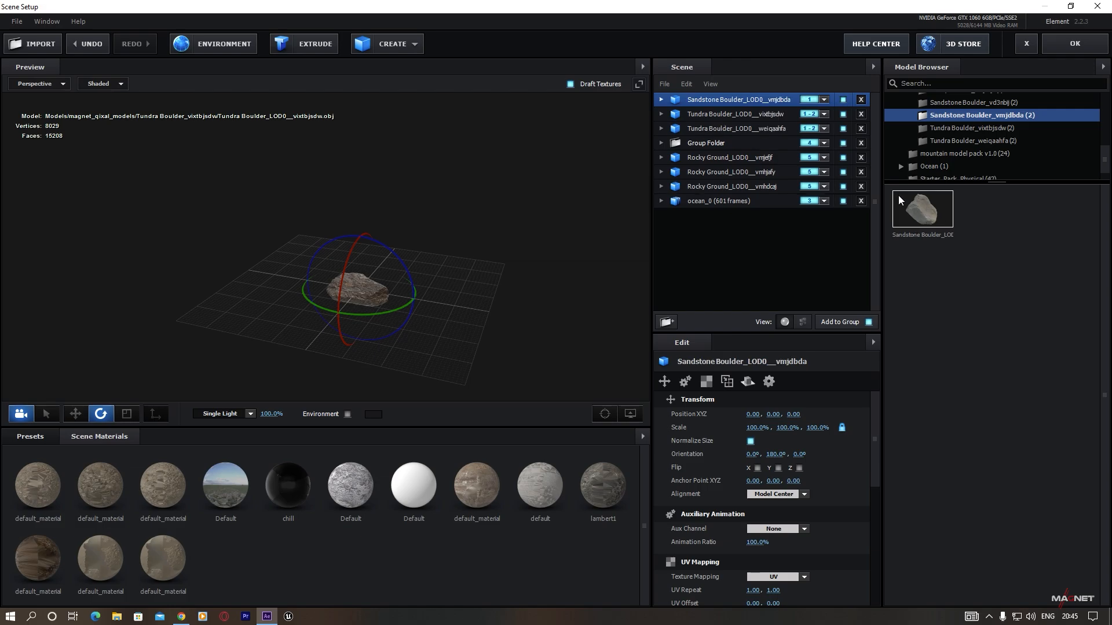
{"action": "left_click", "coordinate": [824, 99]}
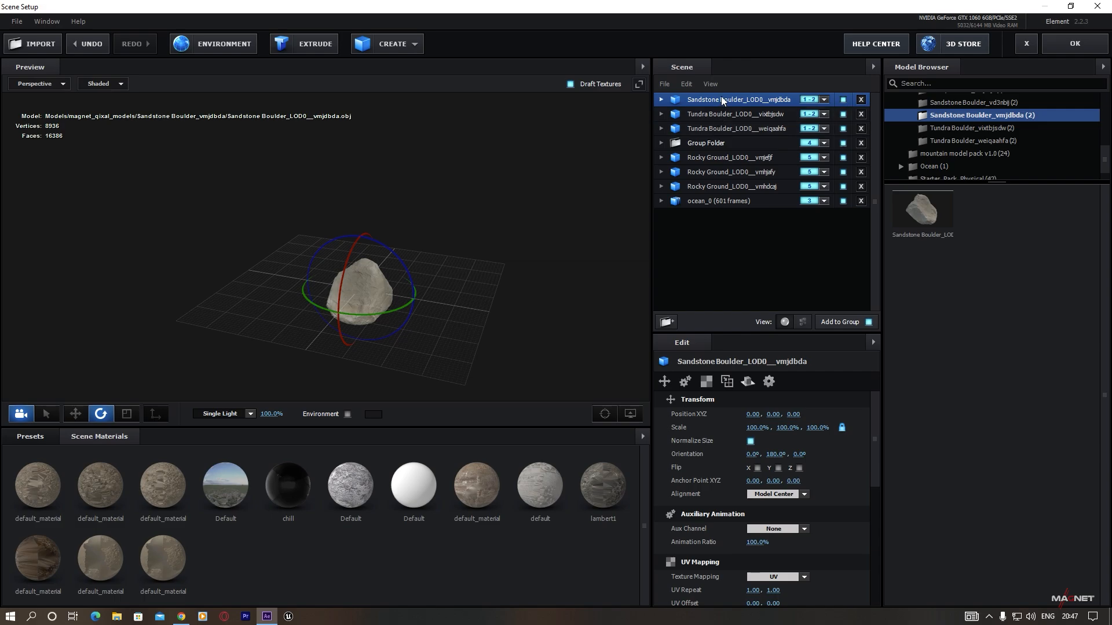
- Check the added boulder models in the preview and accept the scene setup to return to the composition
{"action": "left_click", "coordinate": [751, 126]}
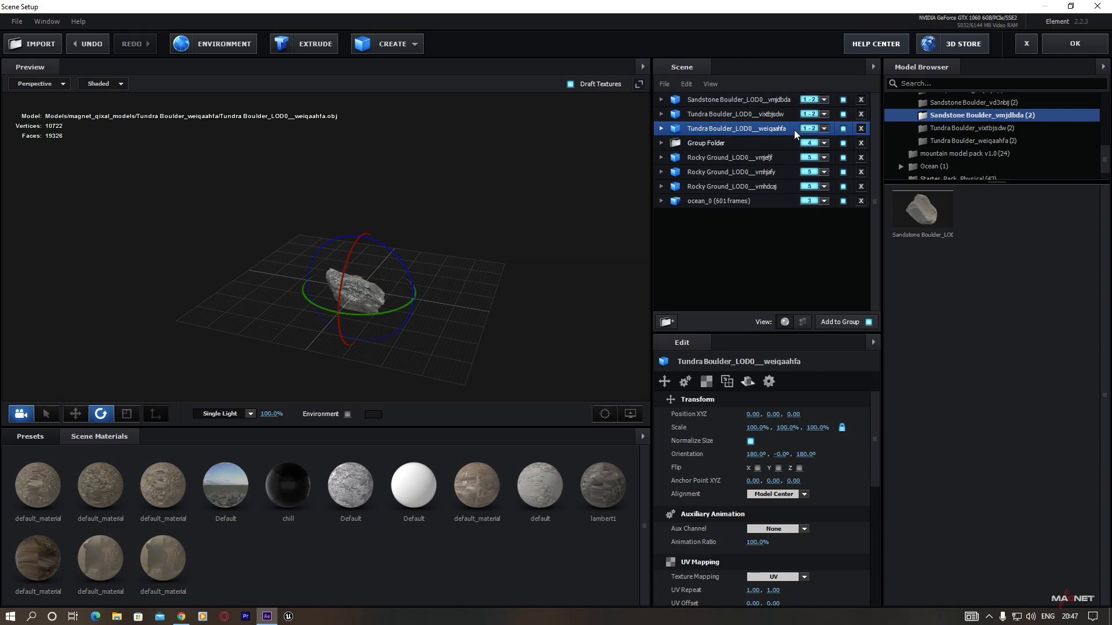
{"action": "left_click", "coordinate": [742, 102]}
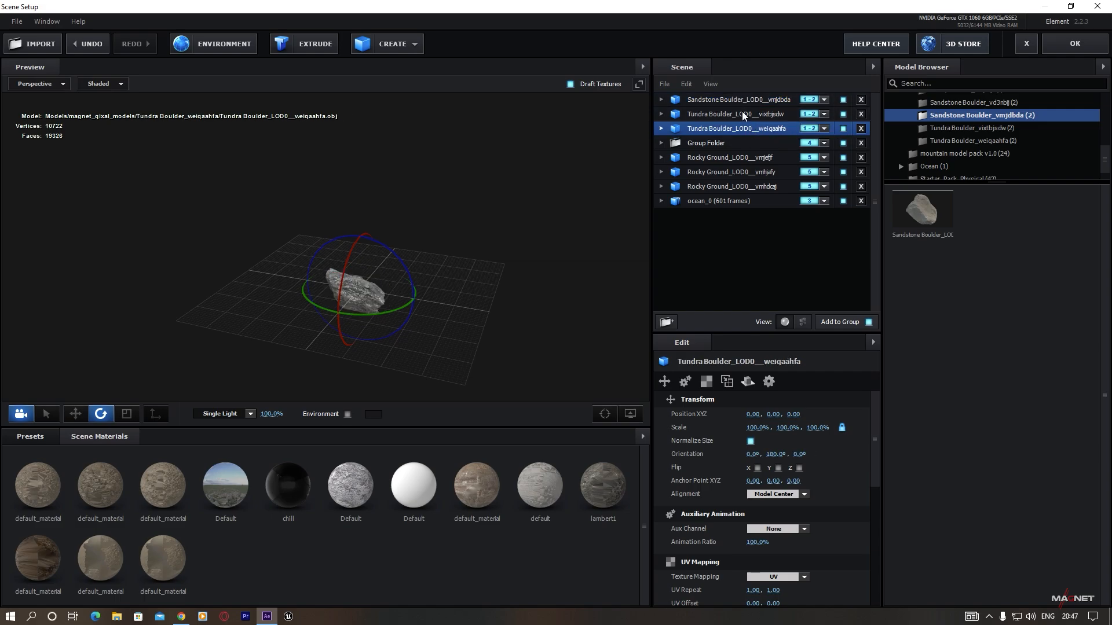
{"action": "left_click", "coordinate": [1077, 44]}
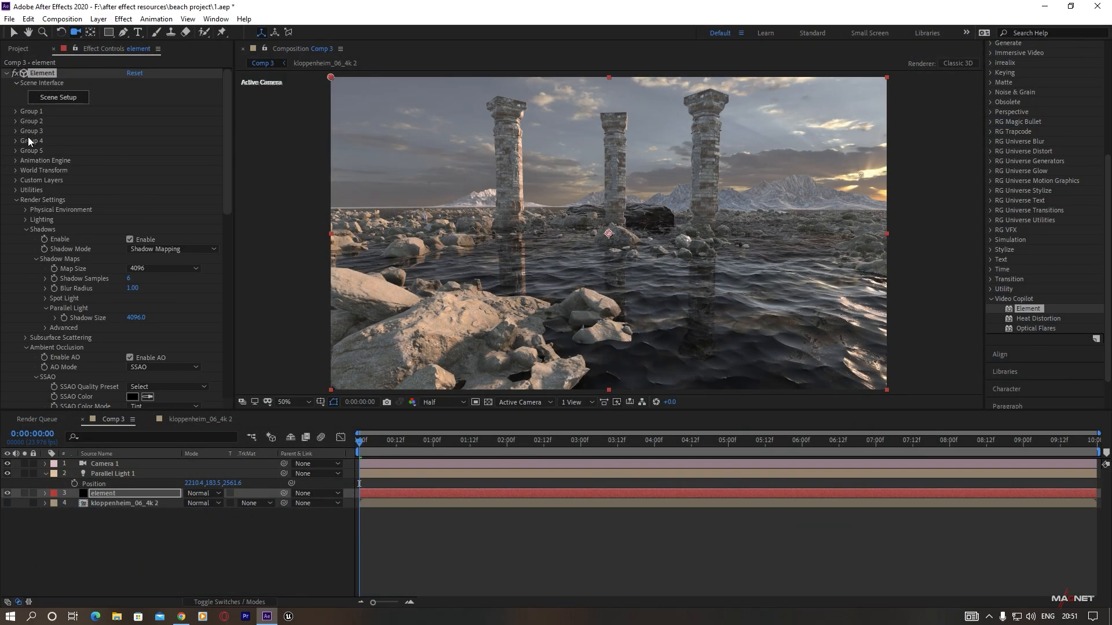
- Set the particle replicator shape of Element's Group 2 to Ring
{"action": "left_click", "coordinate": [15, 112]}
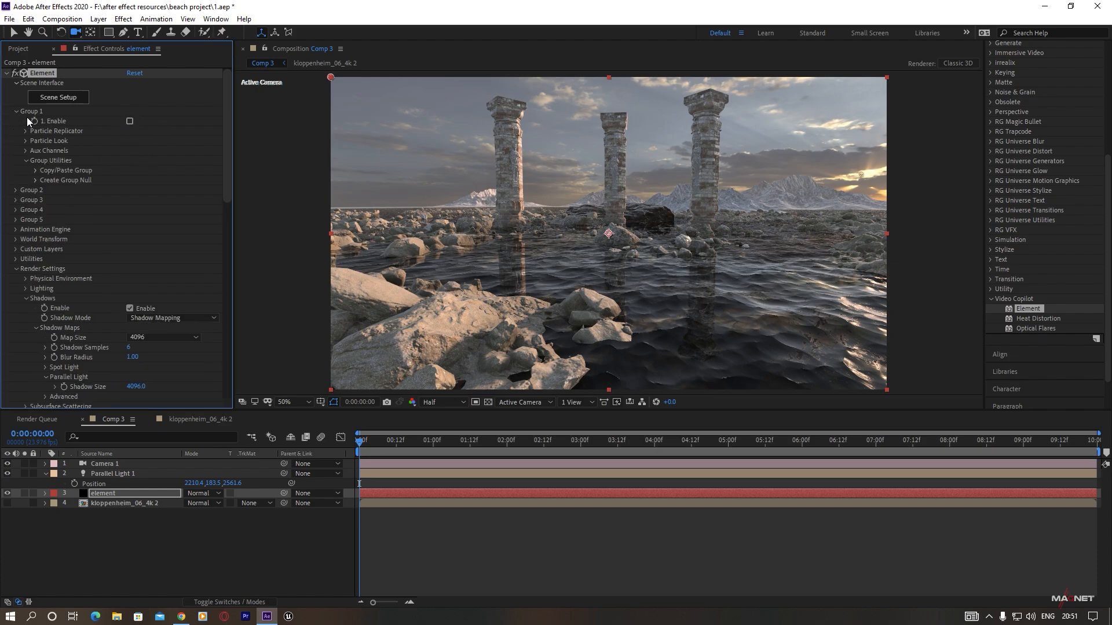
{"action": "left_click", "coordinate": [15, 111]}
{"action": "left_click", "coordinate": [16, 121]}
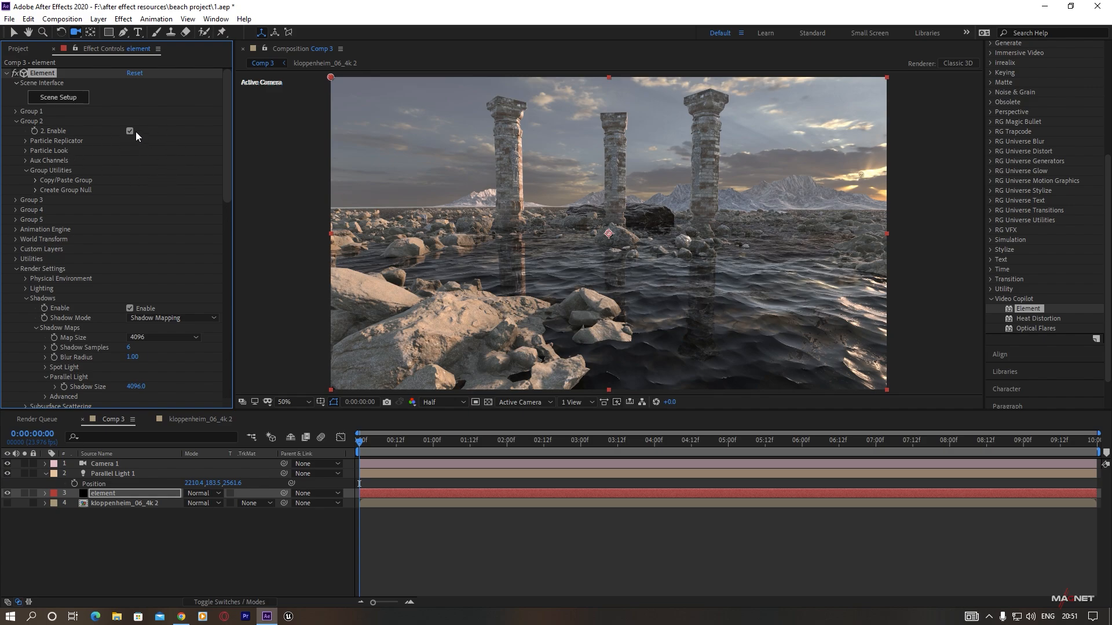
{"action": "left_click", "coordinate": [25, 141]}
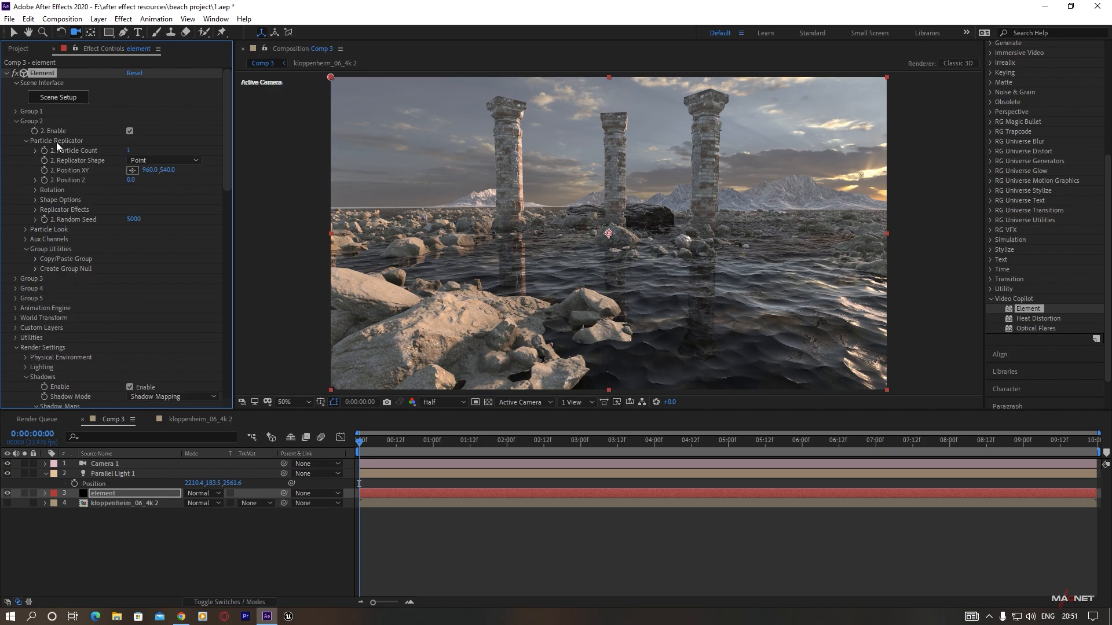
{"action": "left_click", "coordinate": [154, 160]}
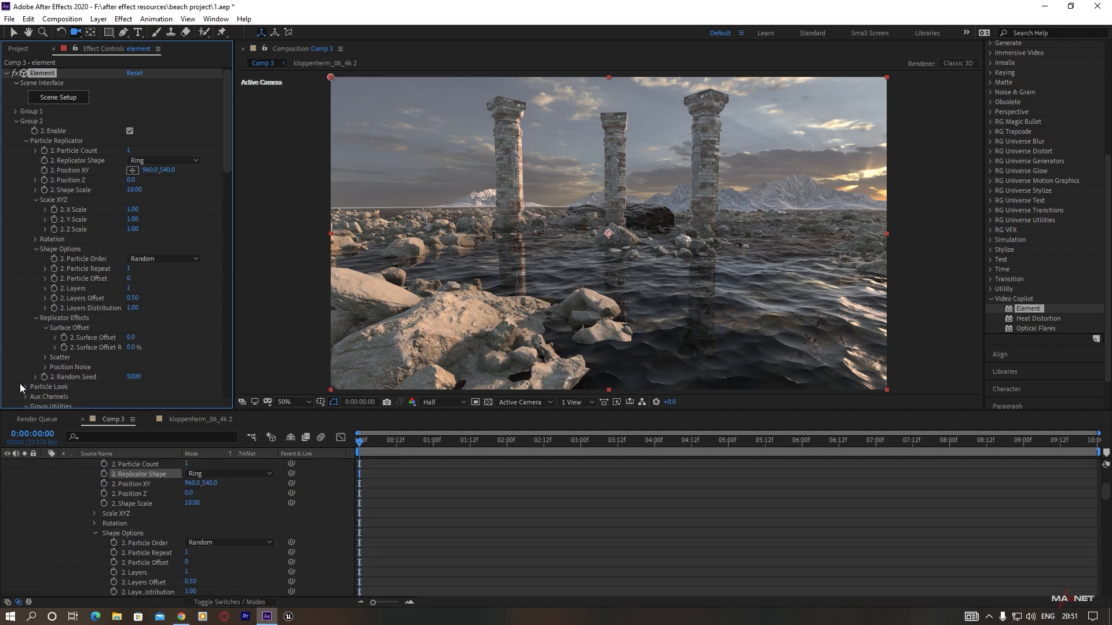
- Set Group 2's particle size to 0.70 and its particle size randomness to 100%
{"action": "scroll", "coordinate": [23, 386], "scroll_direction": "down", "scroll_amount": 3}
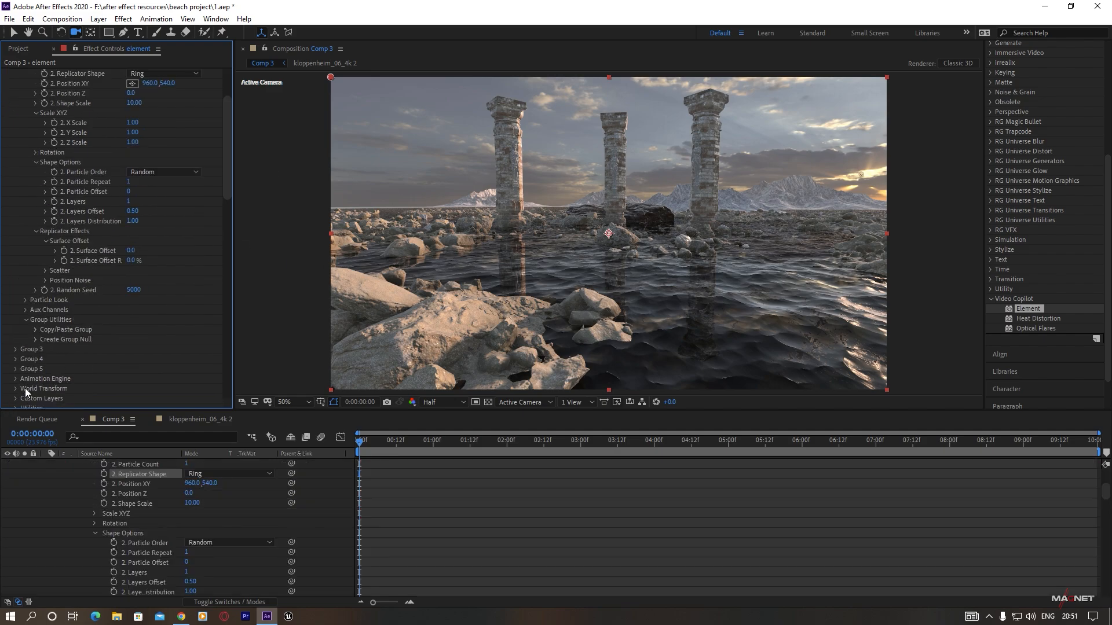
{"action": "left_click", "coordinate": [26, 300]}
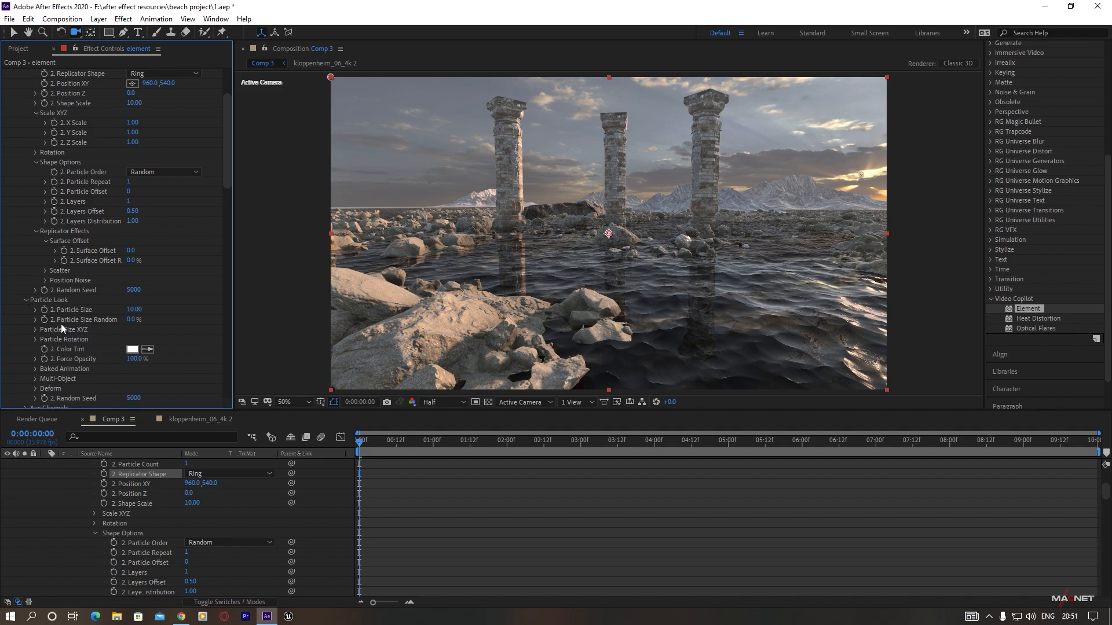
{"action": "left_click_drag", "start_coordinate": [133, 311], "coordinate": [99, 344]}
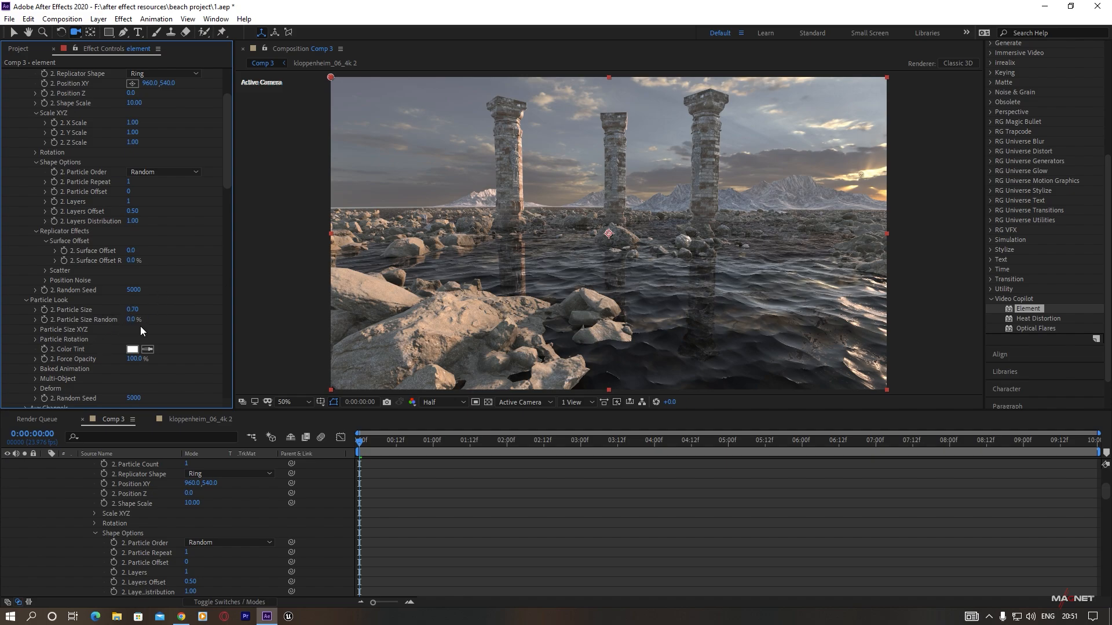
{"action": "left_click_drag", "start_coordinate": [134, 321], "coordinate": [381, 318]}
{"action": "scroll", "coordinate": [74, 200], "scroll_direction": "up", "scroll_amount": 3}
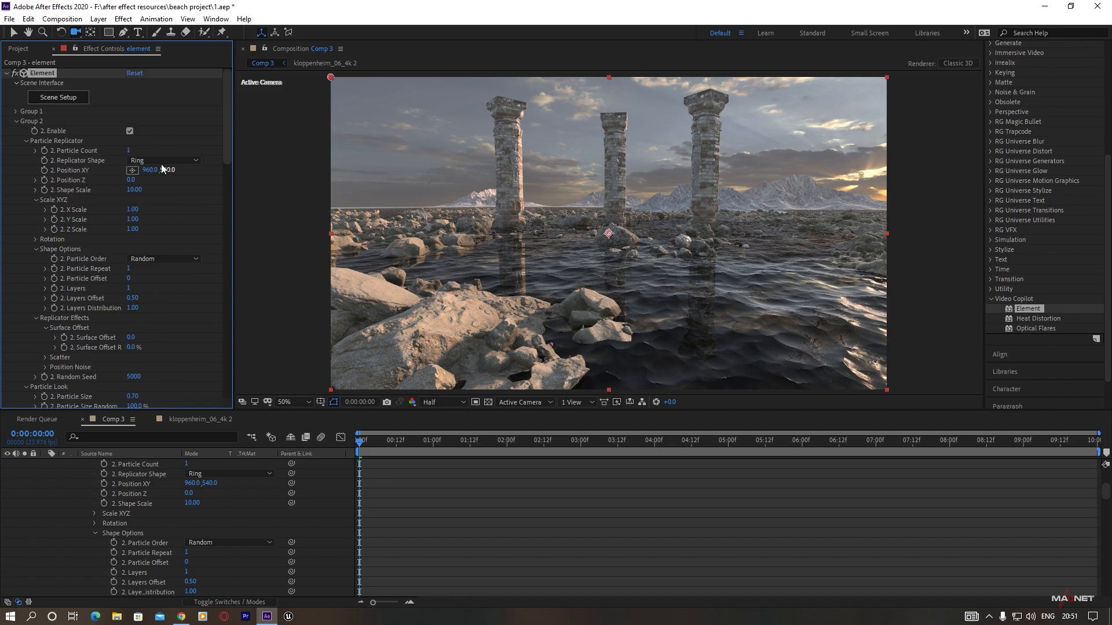
- Raise Group 2's boulder ring to a Y position of 364.0 and set its particle count to 148
{"action": "left_click_drag", "start_coordinate": [168, 172], "coordinate": [73, 170]}
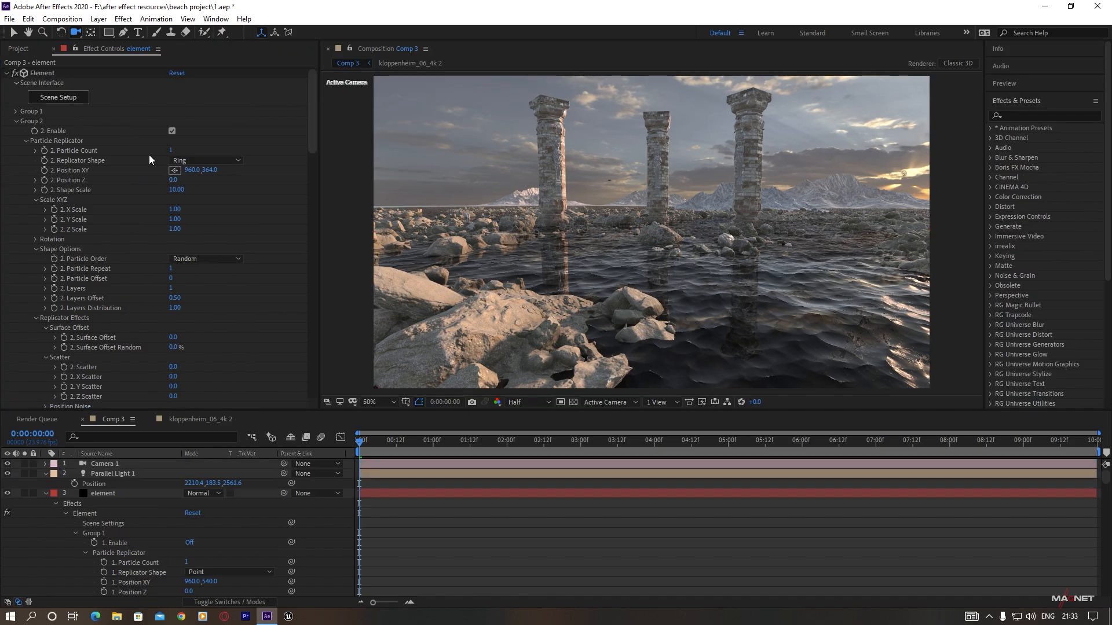
{"action": "left_click_drag", "start_coordinate": [170, 152], "coordinate": [275, 172]}
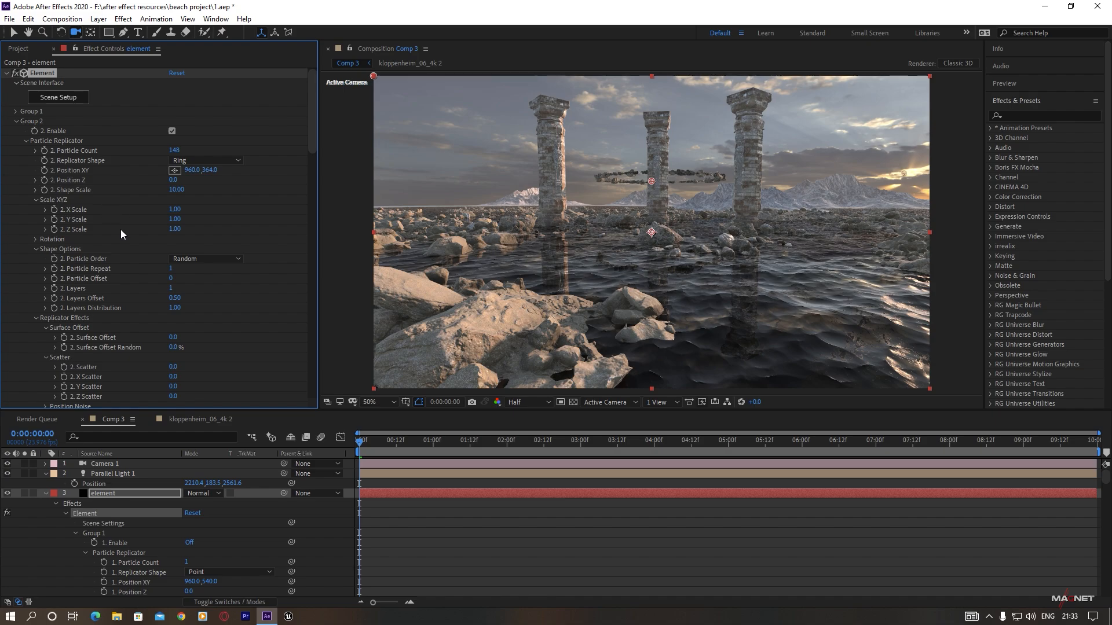
- Give Group 2's ring 2 layers with a layers offset of 0.02 and set its shape scale to 23.10
{"action": "left_click_drag", "start_coordinate": [314, 113], "coordinate": [317, 142]}
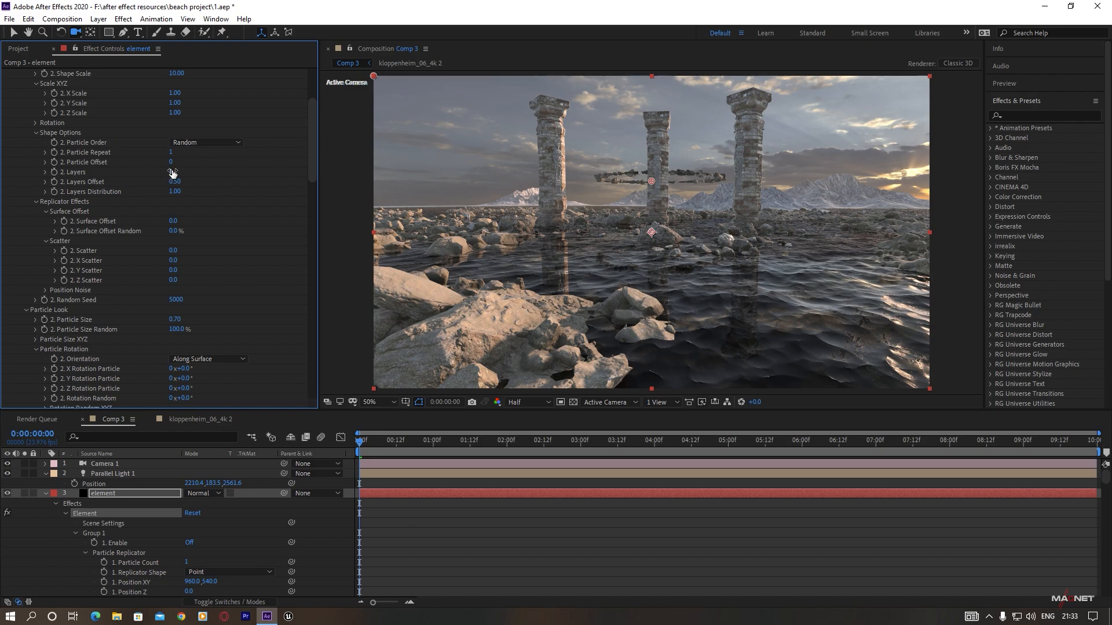
{"action": "left_click_drag", "start_coordinate": [172, 173], "coordinate": [177, 175]}
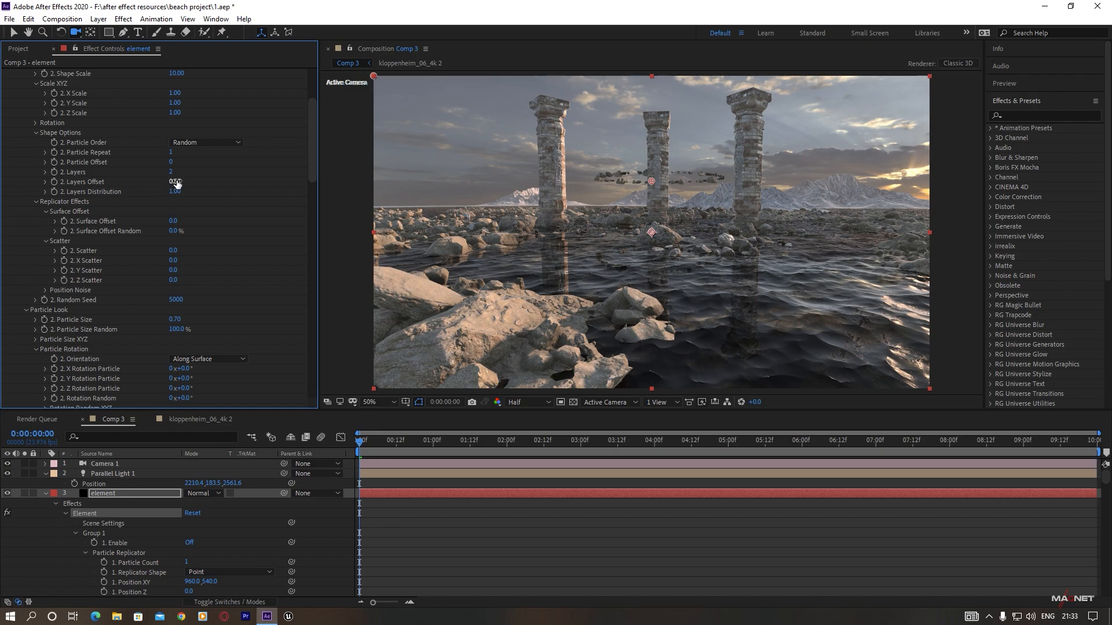
{"action": "left_click_drag", "start_coordinate": [175, 183], "coordinate": [158, 188]}
{"action": "scroll", "coordinate": [128, 187], "scroll_direction": "up", "scroll_amount": 4}
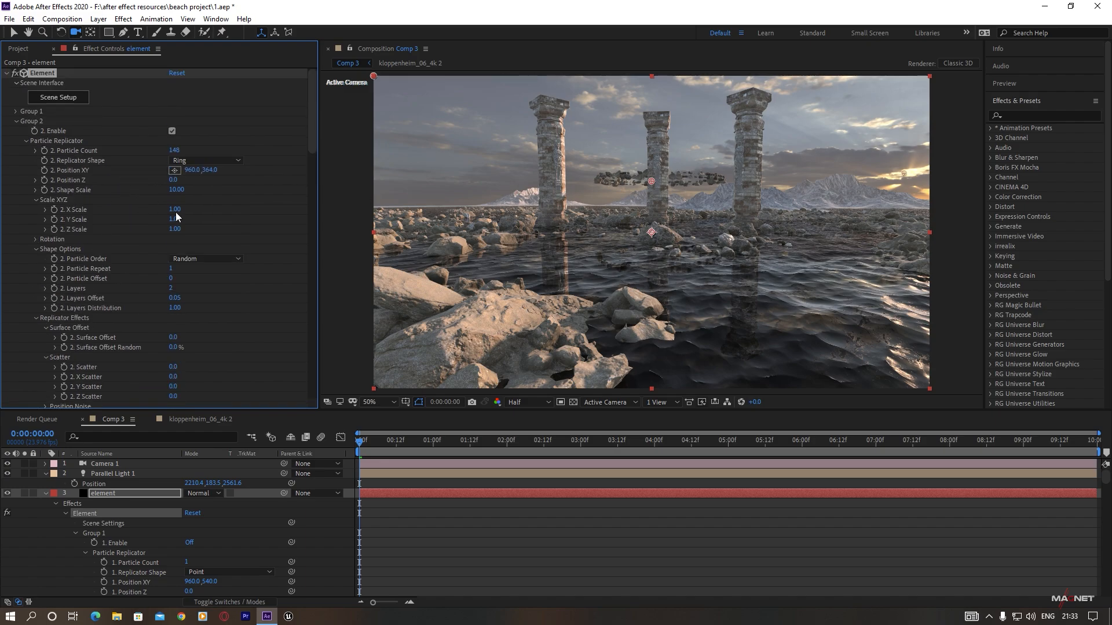
{"action": "left_click_drag", "start_coordinate": [176, 196], "coordinate": [248, 187]}
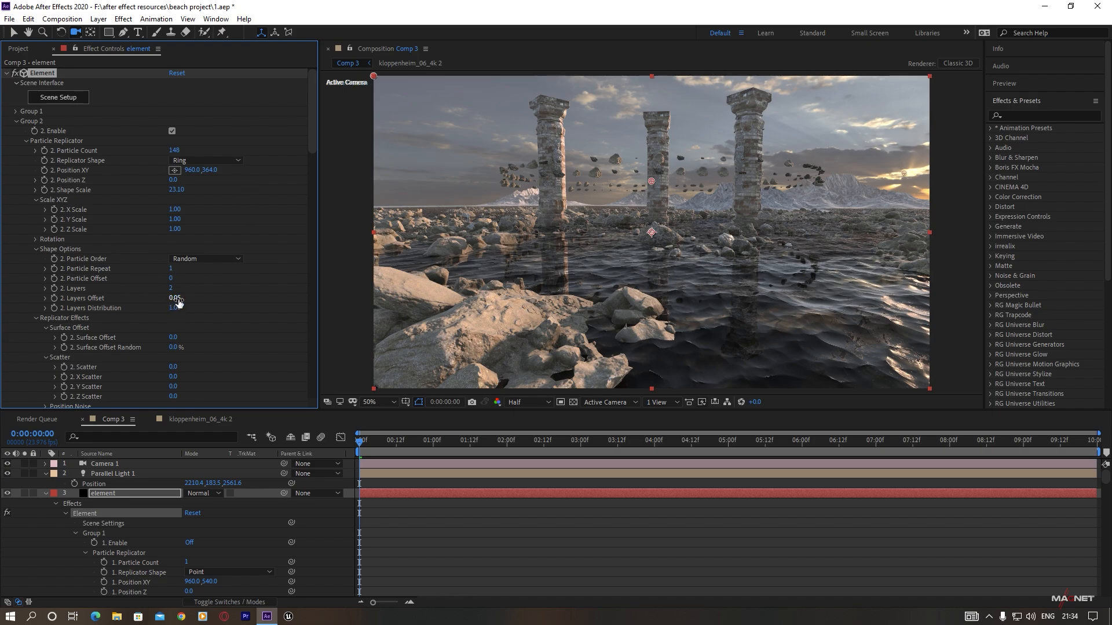
{"action": "left_click_drag", "start_coordinate": [174, 298], "coordinate": [165, 305]}
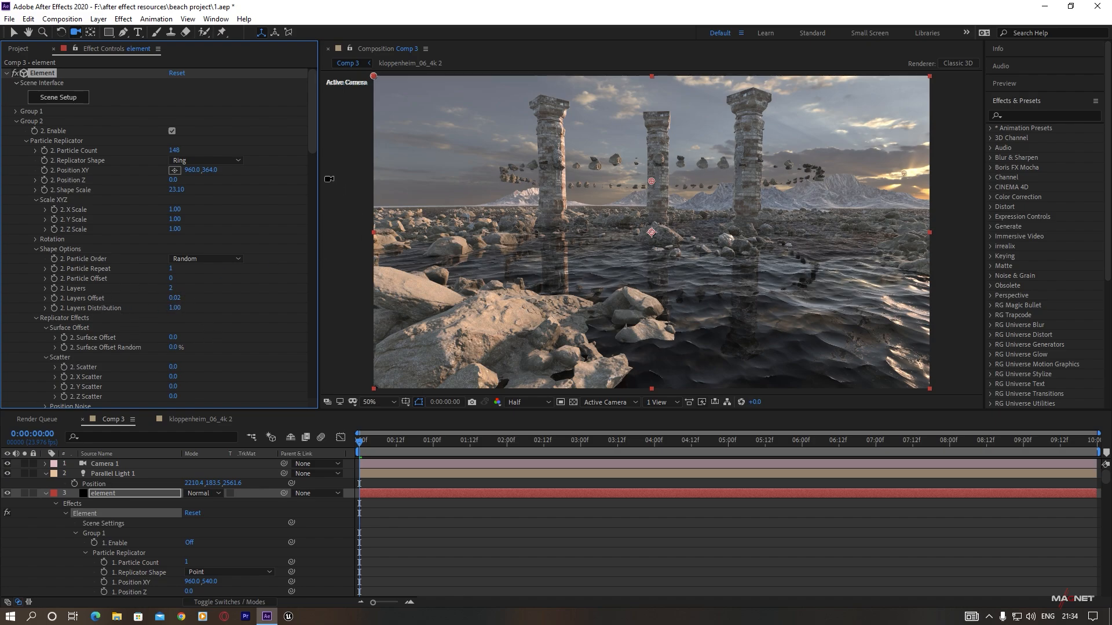
- Set Group 2's particle size to 0.25 and its particle size randomness to 39%
{"action": "left_click_drag", "start_coordinate": [314, 118], "coordinate": [323, 193]}
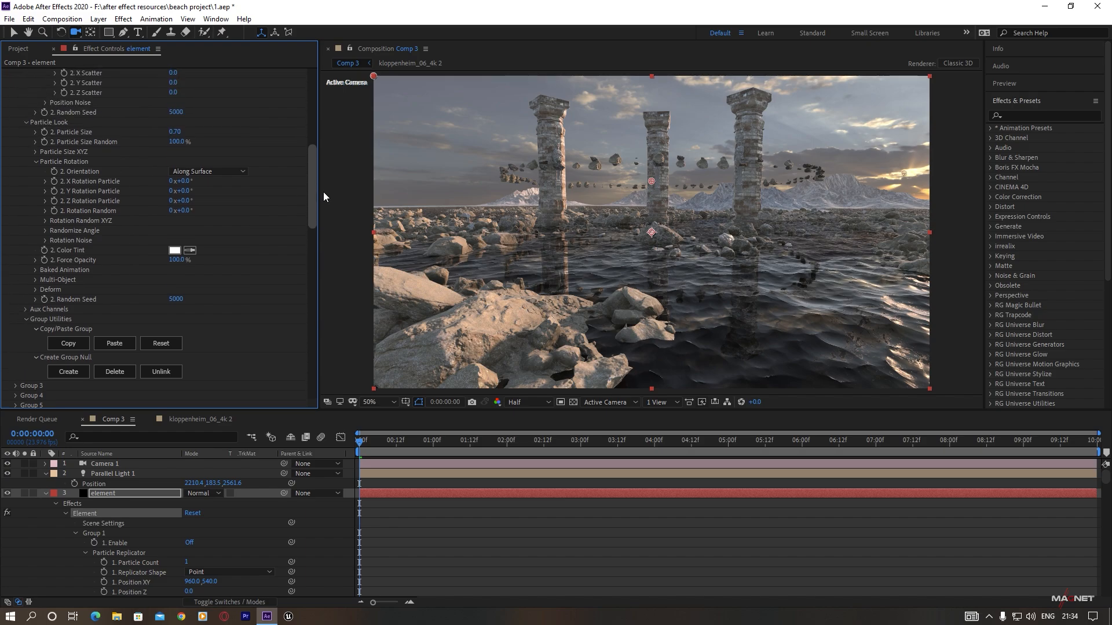
{"action": "left_click_drag", "start_coordinate": [177, 132], "coordinate": [170, 152]}
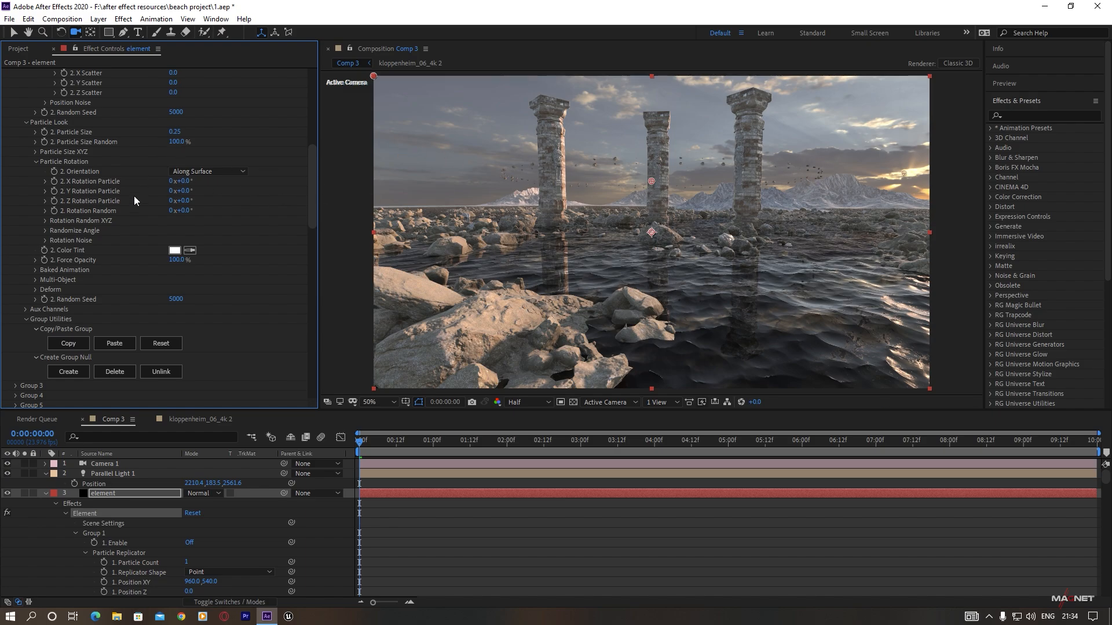
{"action": "left_click_drag", "start_coordinate": [178, 144], "coordinate": [167, 168]}
- Set Group 2's scatter to 2.0 and its random particle rotation to 138°
{"action": "scroll", "coordinate": [88, 192], "scroll_direction": "up", "scroll_amount": 3}
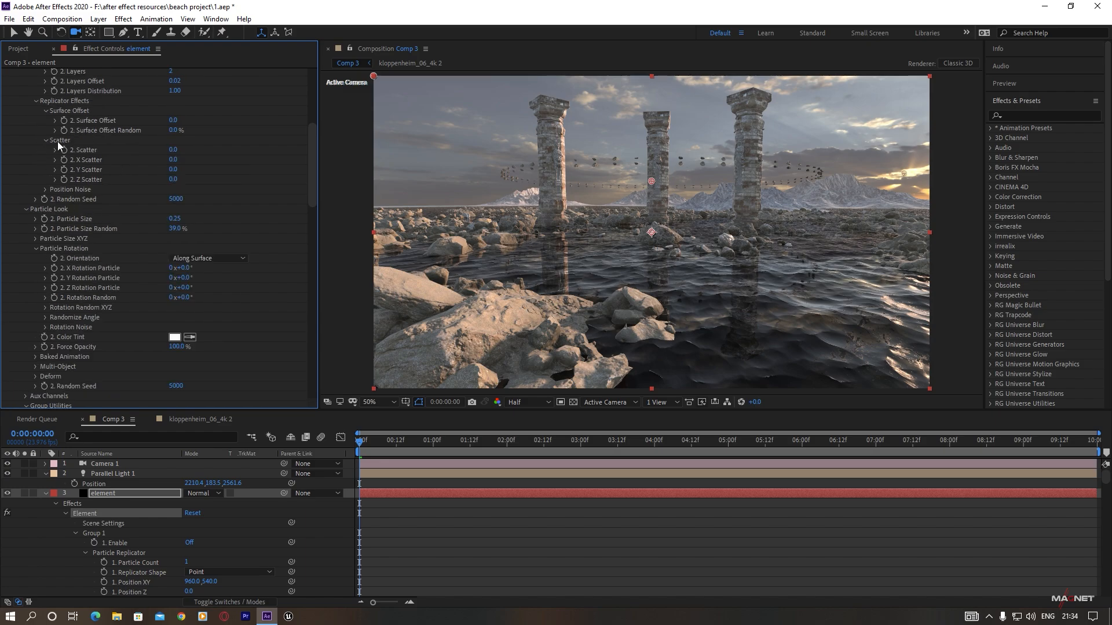
{"action": "mouse_move", "coordinate": [175, 153]}
{"action": "left_mouse_down"}
{"action": "mouse_move", "coordinate": [313, 147]}
{"action": "mouse_move", "coordinate": [298, 159]}
{"action": "left_mouse_up"}
{"action": "left_click_drag", "start_coordinate": [181, 297], "coordinate": [267, 294]}
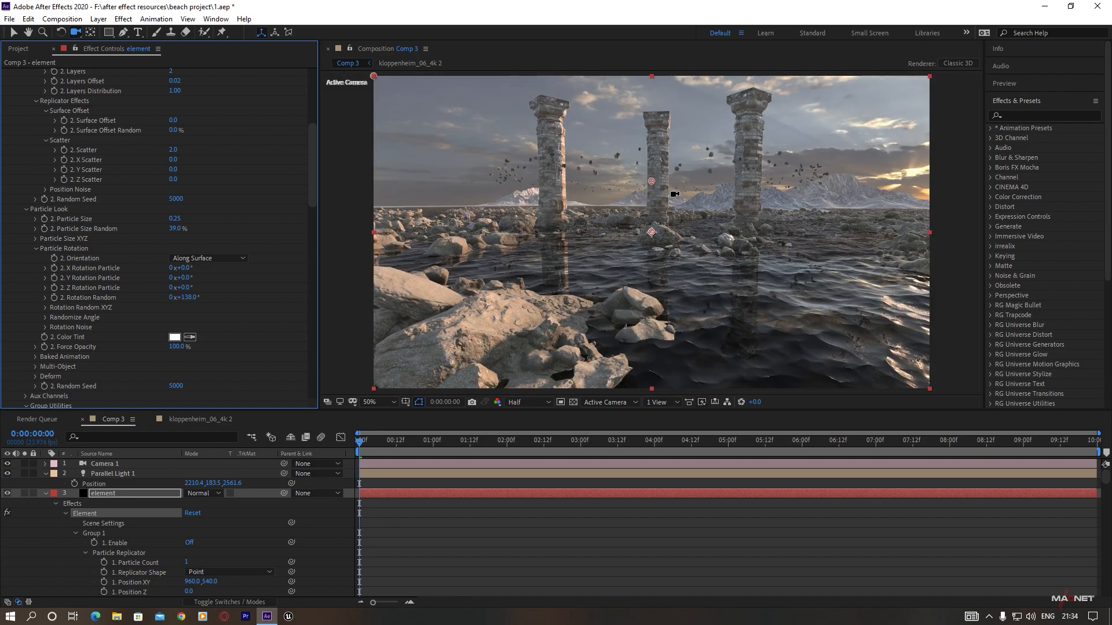
- Set Group 2's particle count to 263 and check the boulder ring from a higher camera angle
{"action": "mouse_move", "coordinate": [582, 240]}
{"action": "left_mouse_down"}
{"action": "mouse_move", "coordinate": [593, 236]}
{"action": "mouse_move", "coordinate": [582, 233]}
{"action": "left_mouse_up"}
{"action": "left_click", "coordinate": [155, 206]}
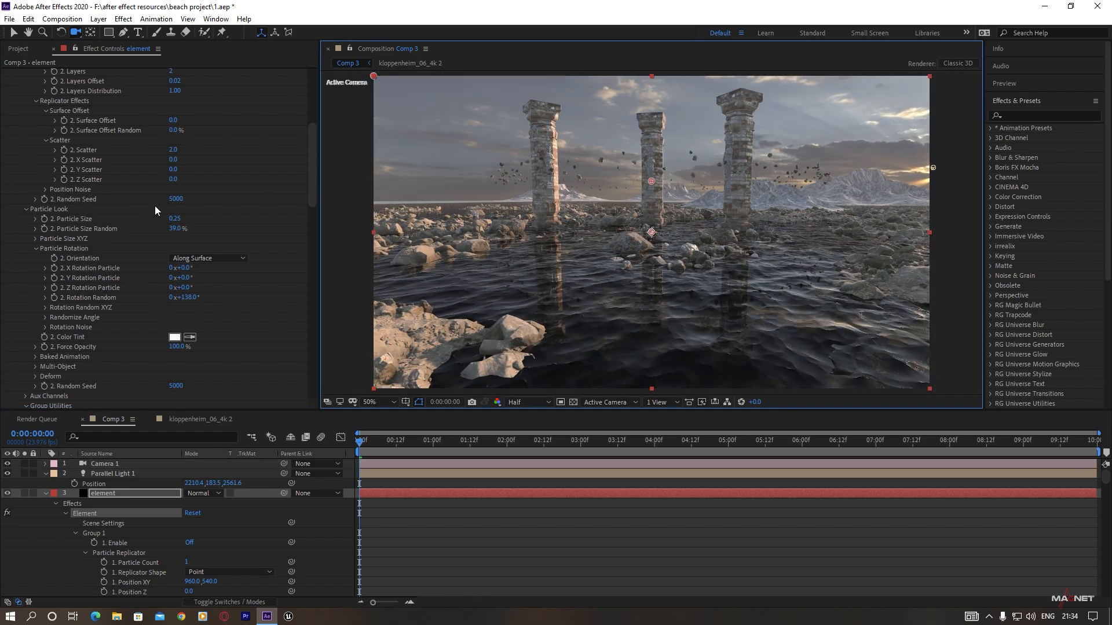
{"action": "scroll", "coordinate": [154, 207], "scroll_direction": "up", "scroll_amount": 6}
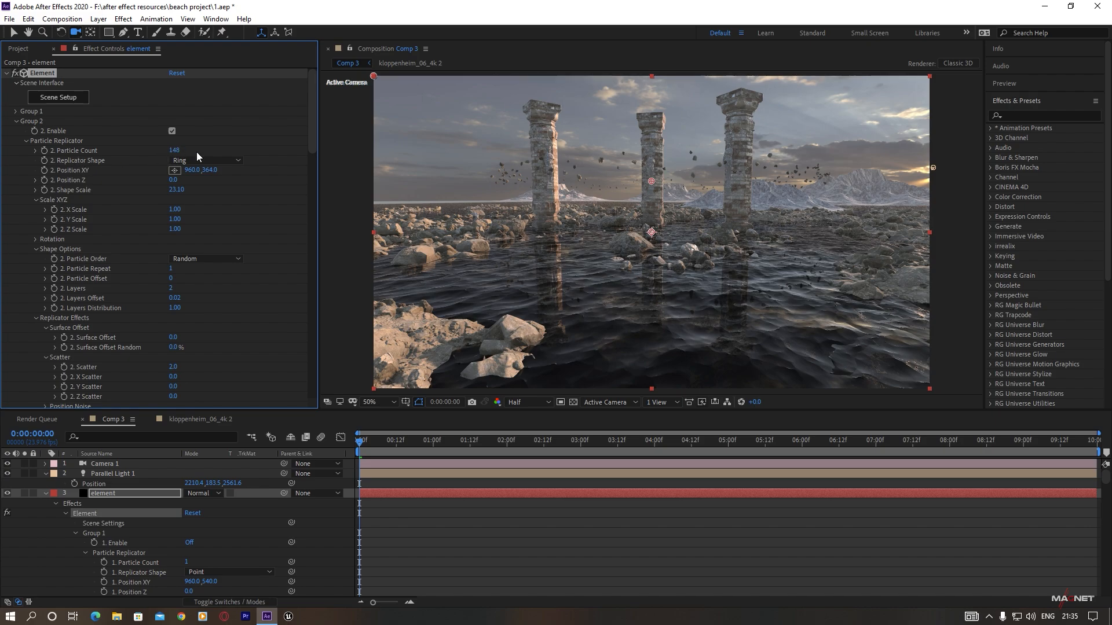
{"action": "left_click_drag", "start_coordinate": [174, 150], "coordinate": [239, 149]}
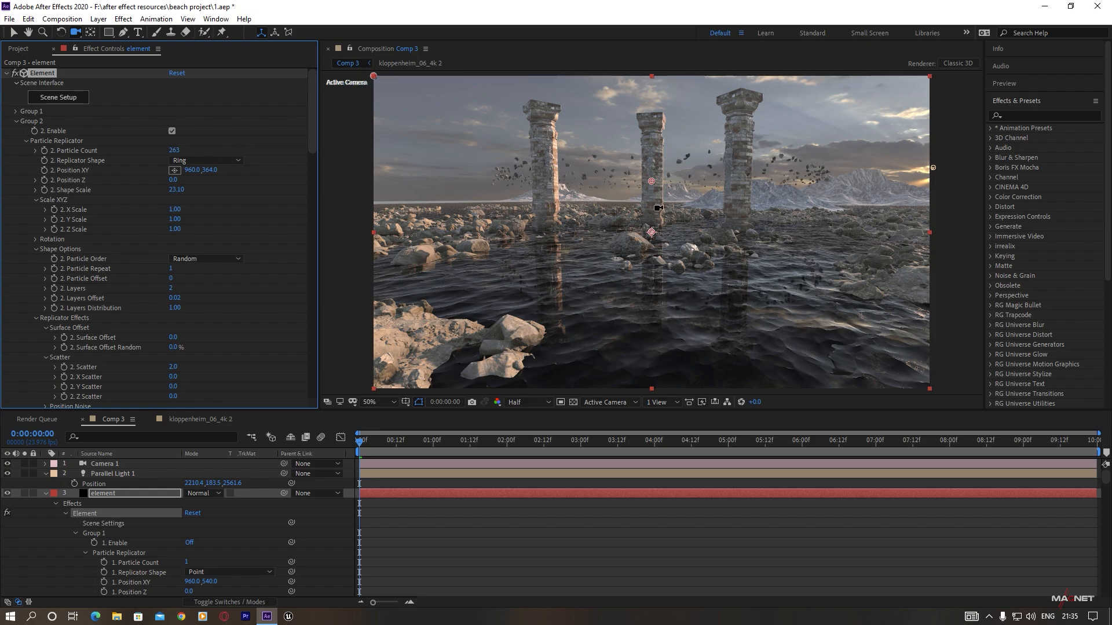
{"action": "mouse_move", "coordinate": [601, 226]}
{"action": "left_mouse_down"}
{"action": "mouse_move", "coordinate": [609, 244]}
{"action": "mouse_move", "coordinate": [594, 226]}
{"action": "left_mouse_up"}
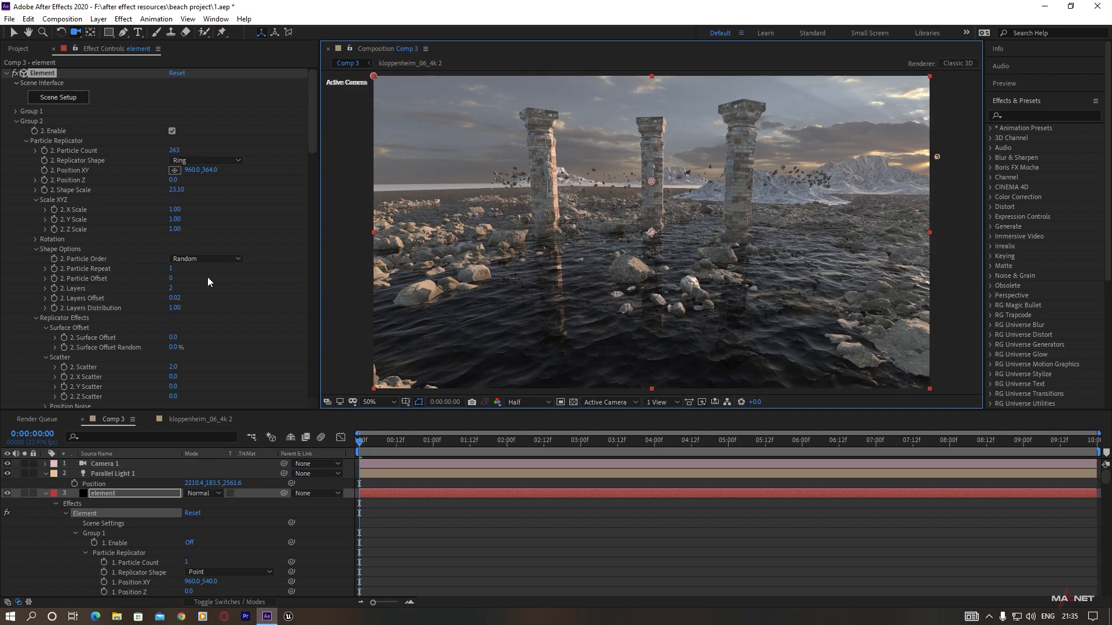
- Copy all of Group 2's particle settings with the group utilities
{"action": "scroll", "coordinate": [119, 269], "scroll_direction": "down", "scroll_amount": 3}
{"action": "scroll", "coordinate": [113, 248], "scroll_direction": "down", "scroll_amount": 9}
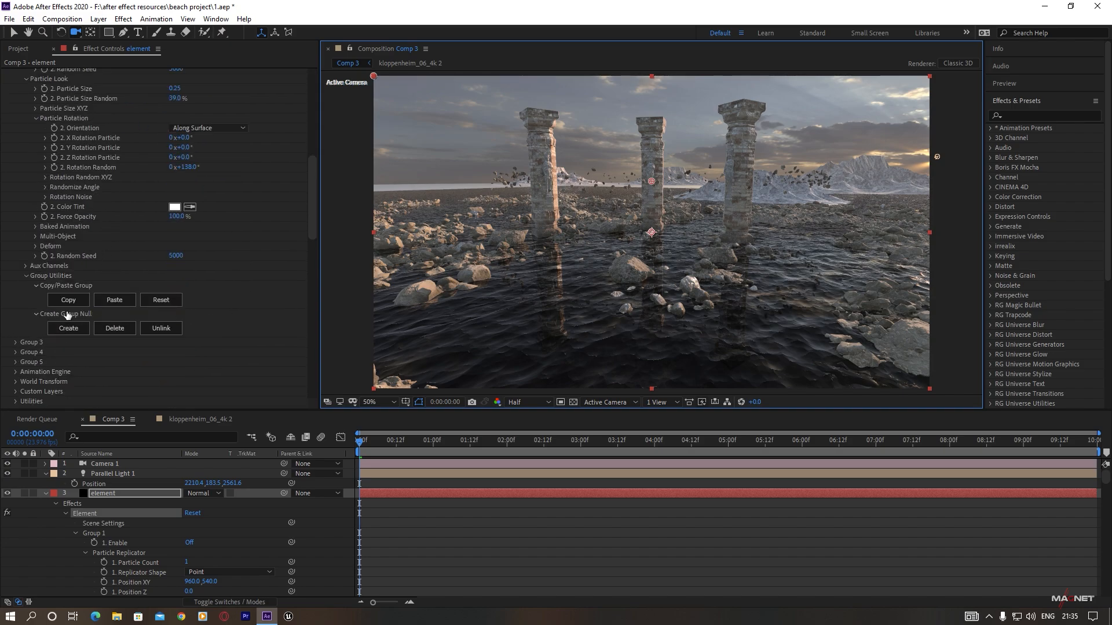
{"action": "scroll", "coordinate": [65, 225], "scroll_direction": "up", "scroll_amount": 9}
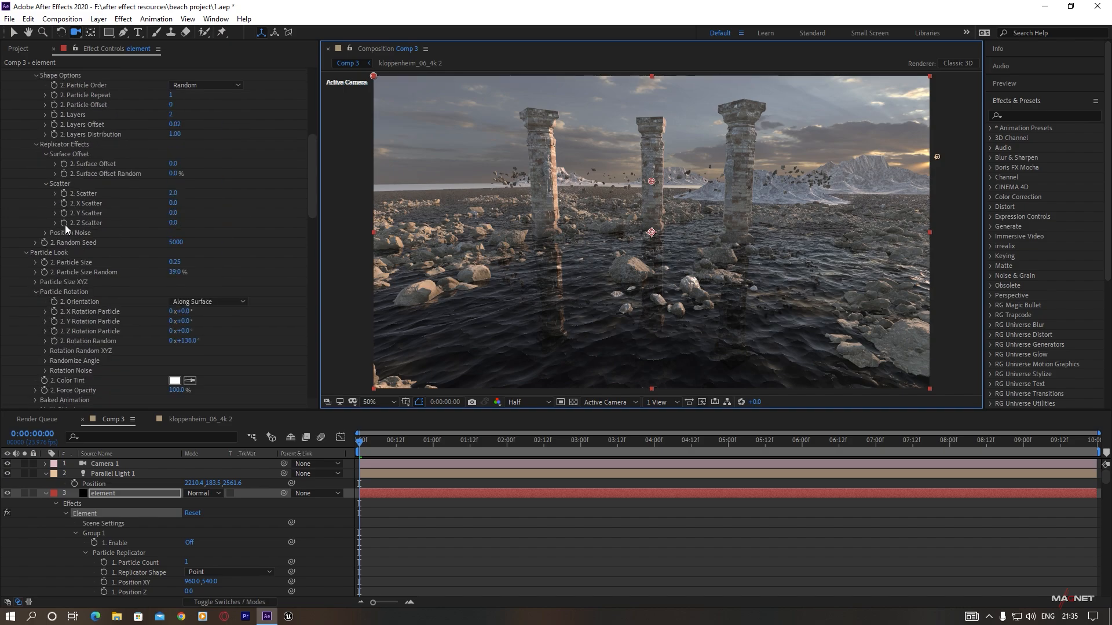
{"action": "scroll", "coordinate": [45, 158], "scroll_direction": "up", "scroll_amount": 4}
{"action": "scroll", "coordinate": [82, 298], "scroll_direction": "down", "scroll_amount": 10}
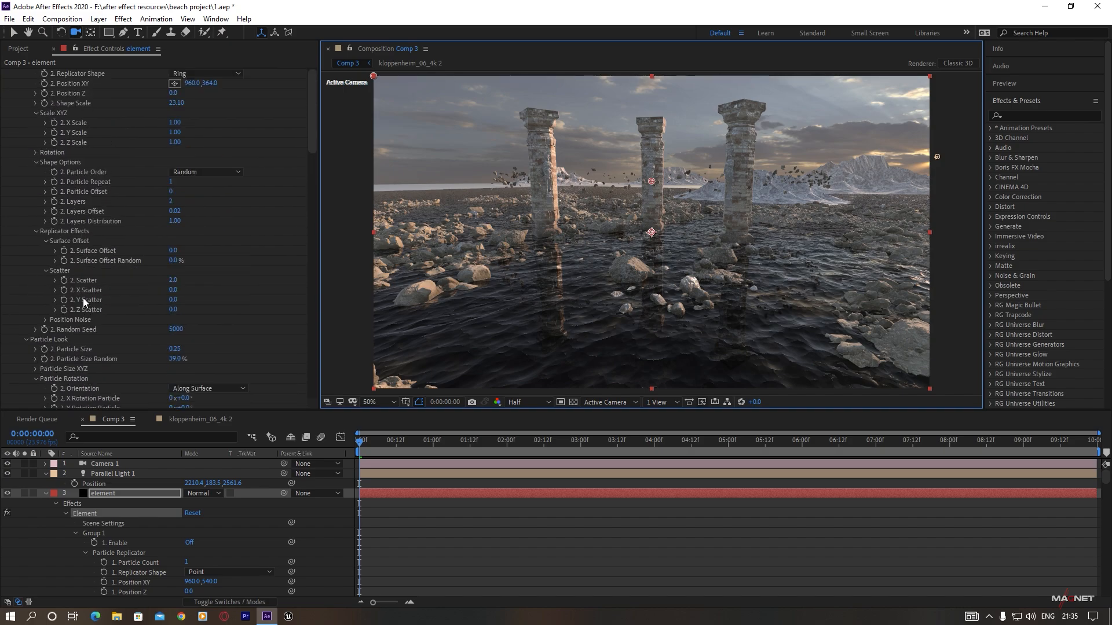
{"action": "scroll", "coordinate": [69, 297], "scroll_direction": "down", "scroll_amount": 3}
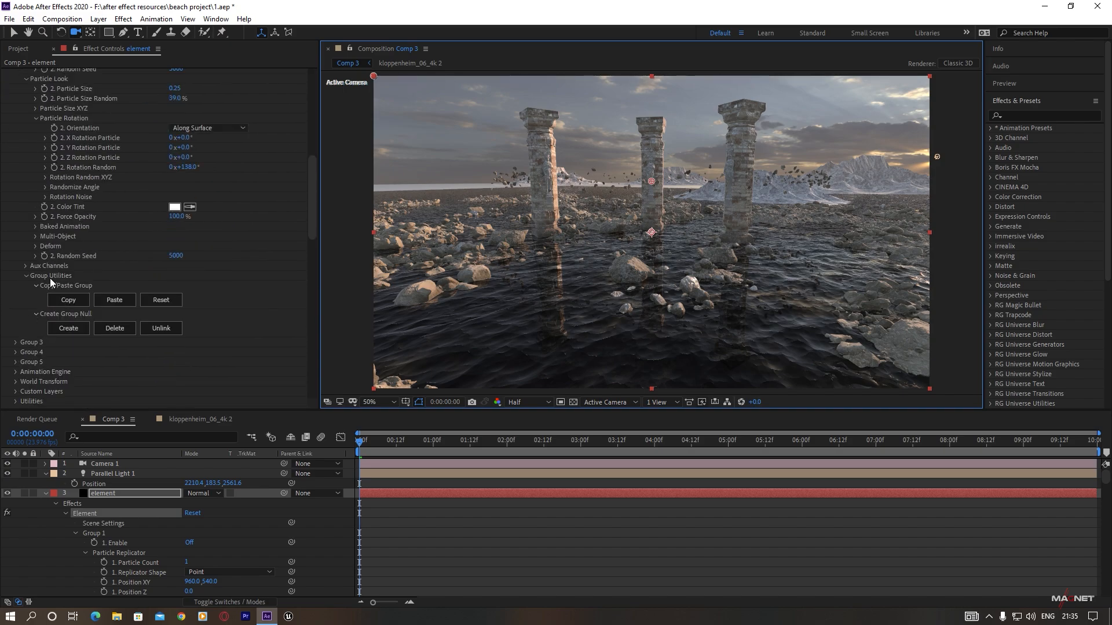
{"action": "left_click", "coordinate": [66, 300]}
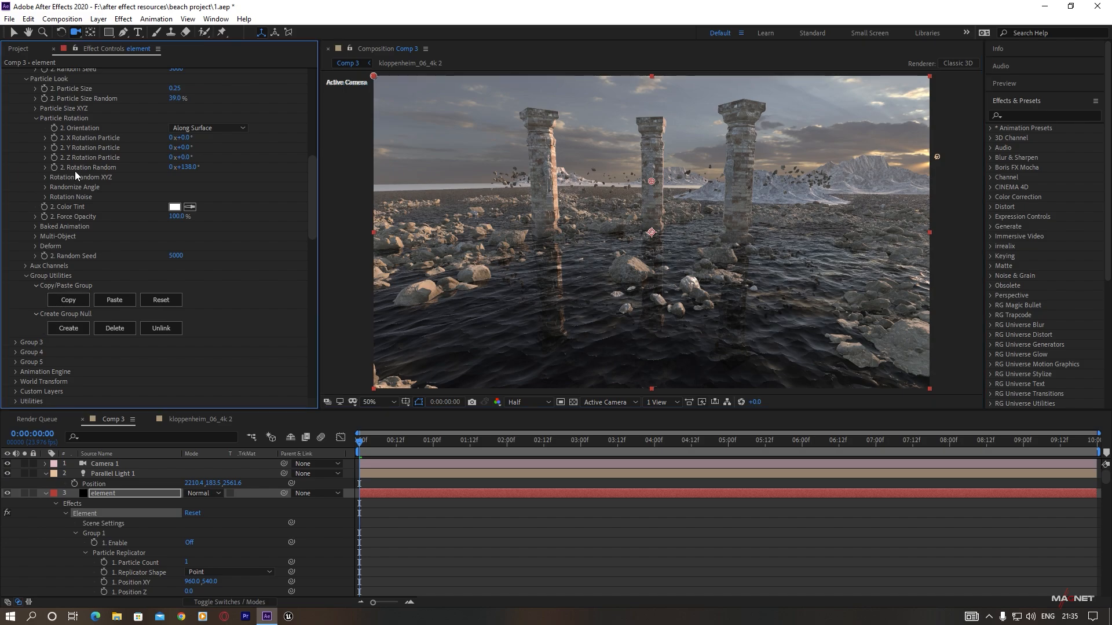
- Paste the copied Group 2 settings into Element's Group 1
{"action": "scroll", "coordinate": [52, 163], "scroll_direction": "up", "scroll_amount": 12}
{"action": "left_click", "coordinate": [16, 121]}
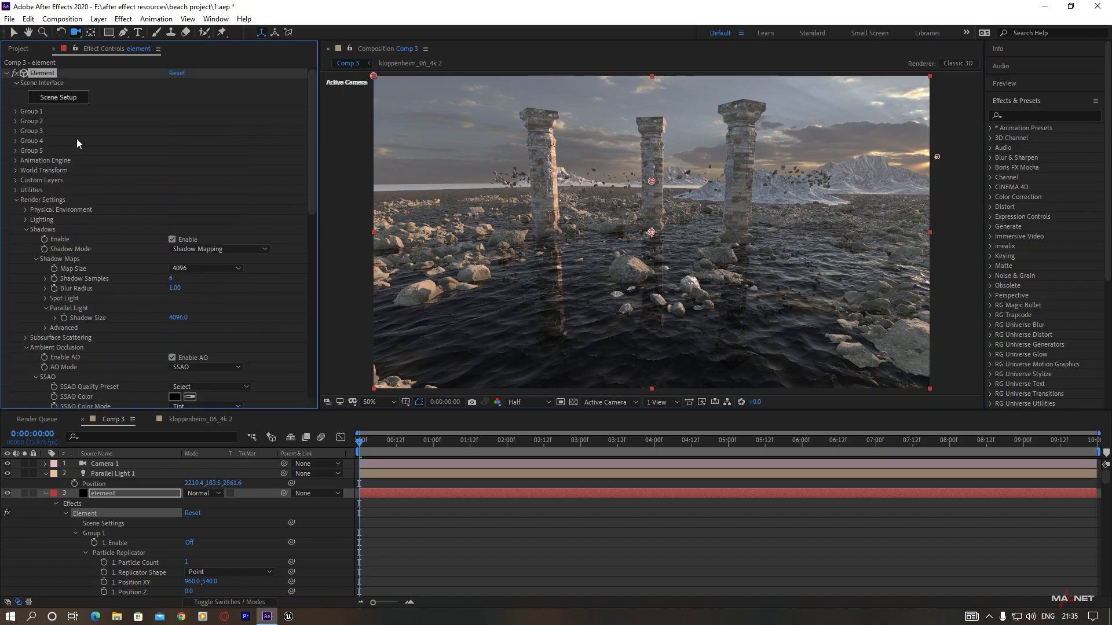
{"action": "left_click", "coordinate": [16, 111]}
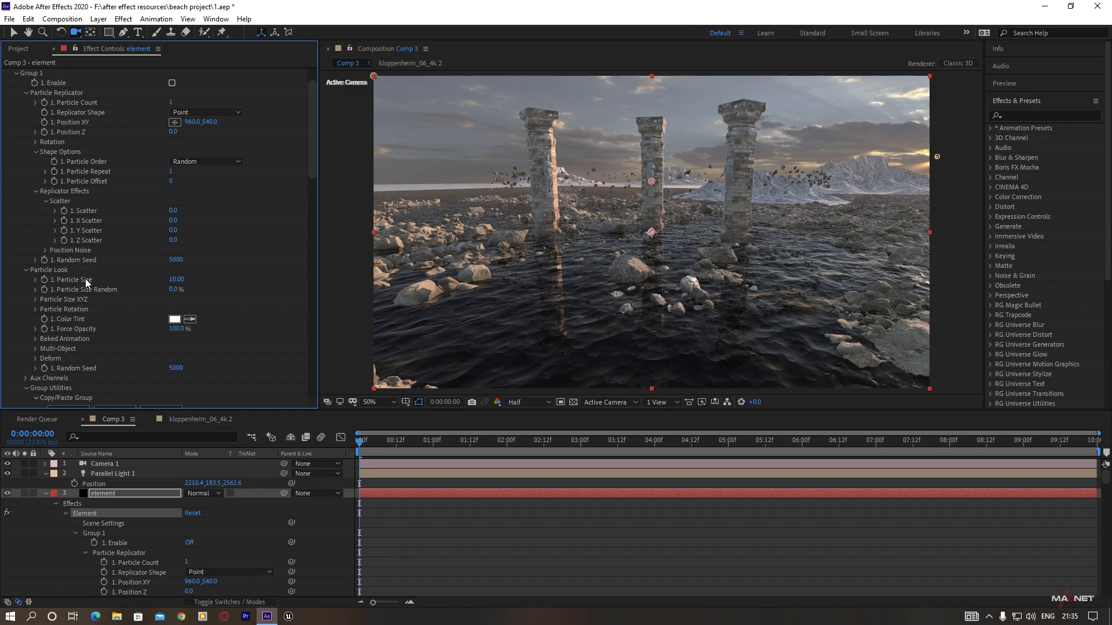
{"action": "scroll", "coordinate": [73, 213], "scroll_direction": "down", "scroll_amount": 4}
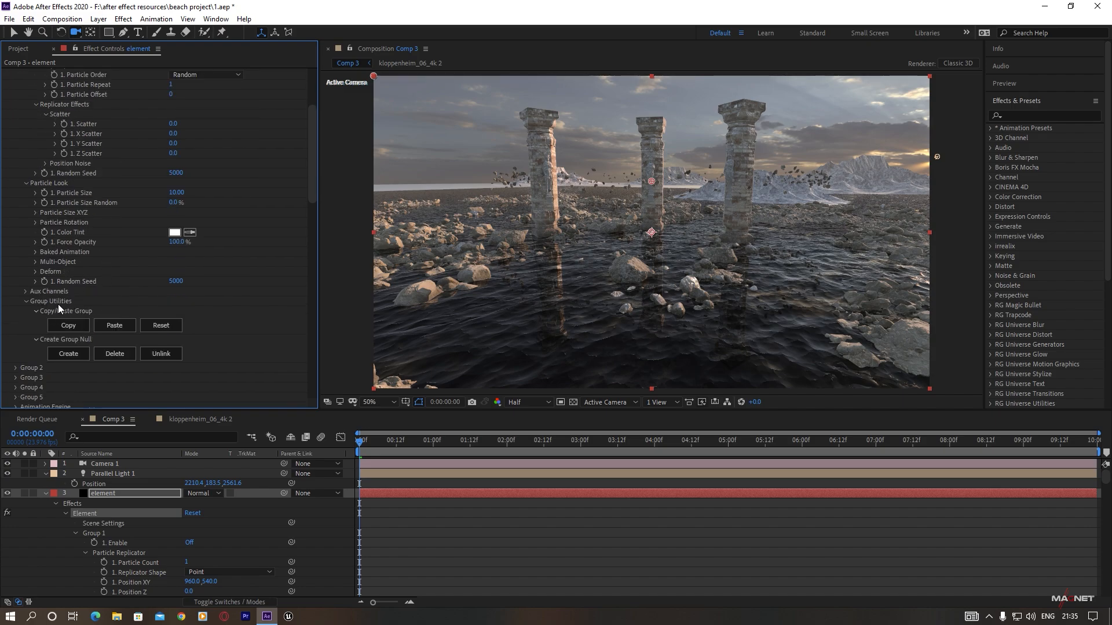
{"action": "left_click", "coordinate": [115, 325]}
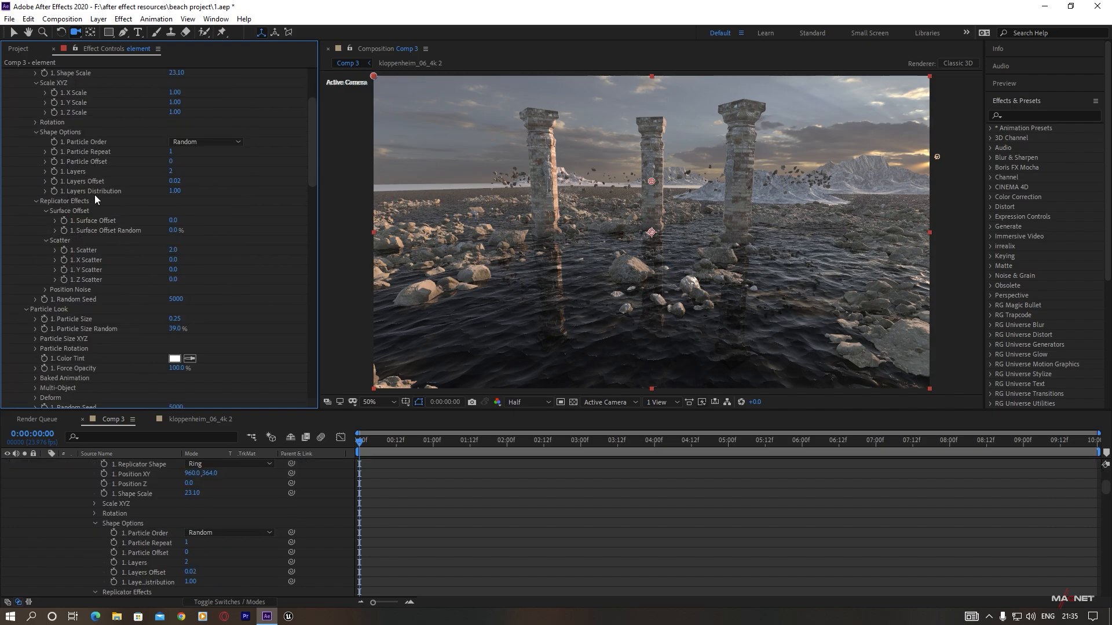
- Set Group 1's particle count to 87 and its particle size to 0.82
{"action": "scroll", "coordinate": [93, 172], "scroll_direction": "up", "scroll_amount": 5}
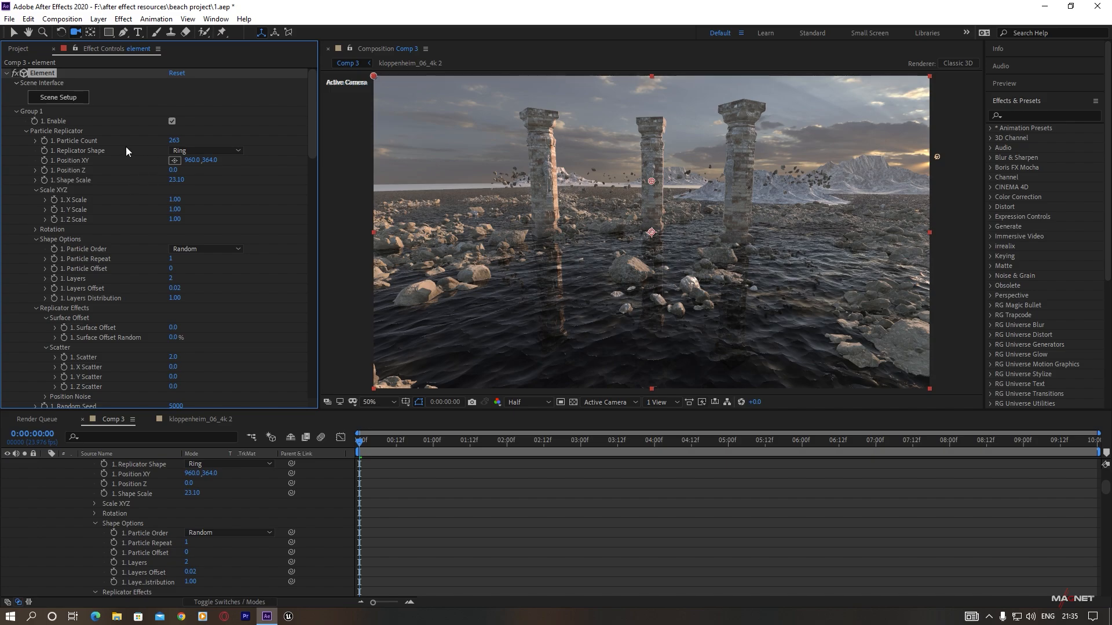
{"action": "left_click_drag", "start_coordinate": [176, 143], "coordinate": [139, 206]}
{"action": "left_click_drag", "start_coordinate": [313, 112], "coordinate": [311, 182]}
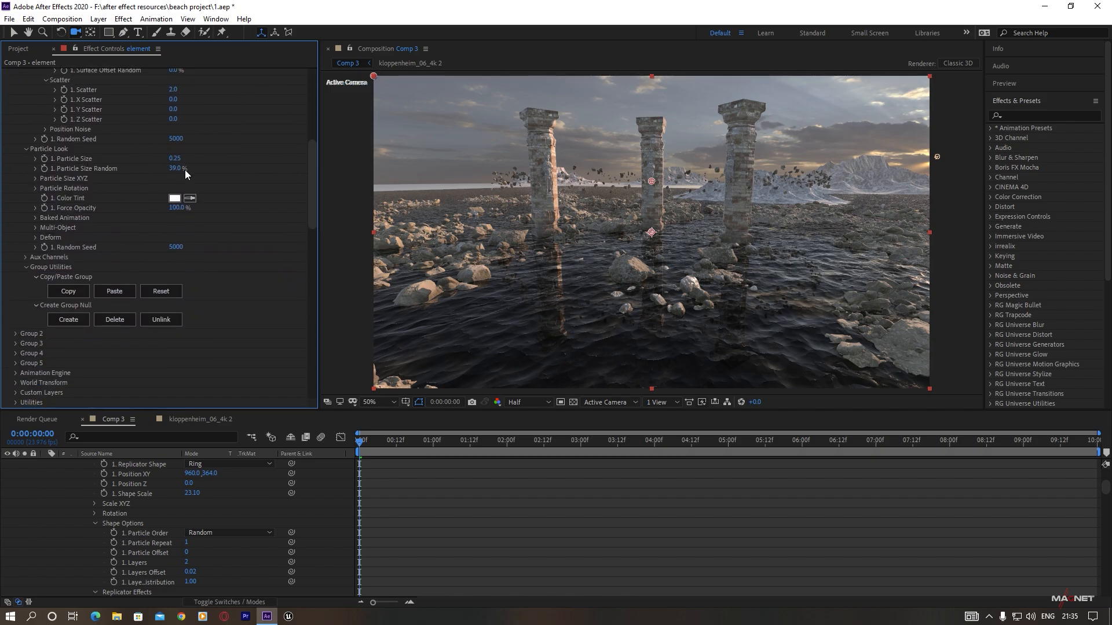
{"action": "left_click_drag", "start_coordinate": [177, 160], "coordinate": [209, 158]}
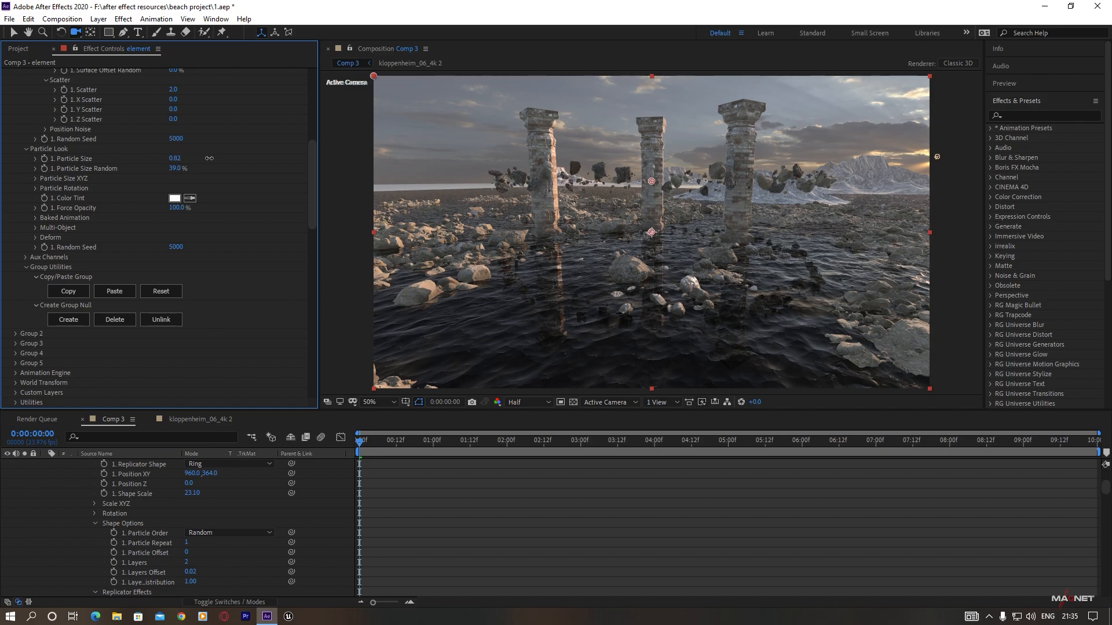
- Set Group 1's particle size randomness to about 43% and its layers distribution to 1.35
{"action": "key", "text": "period"}
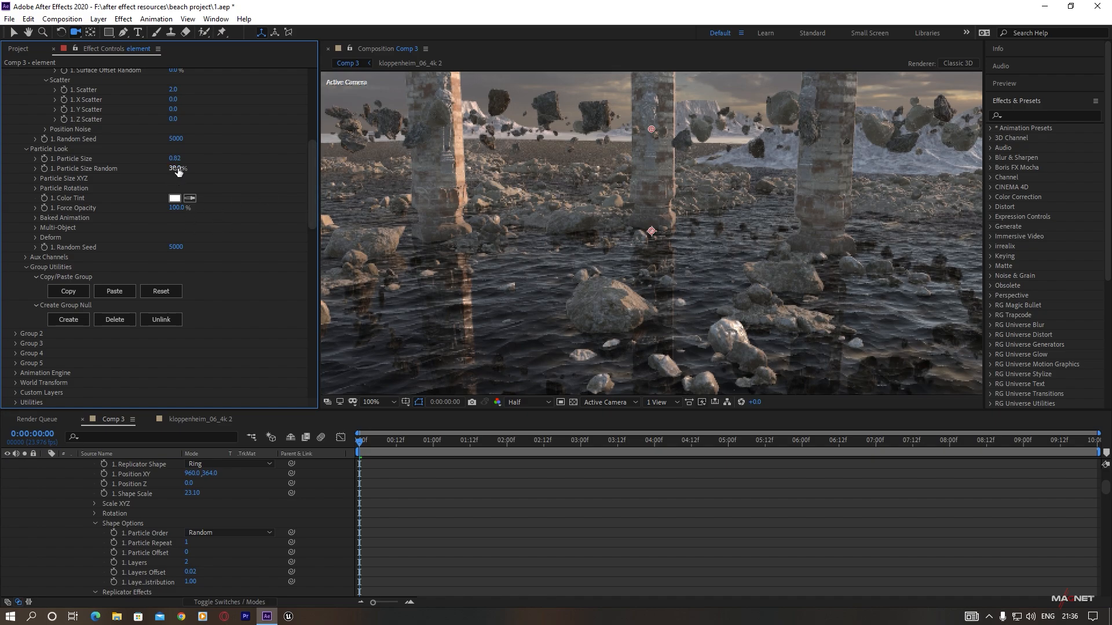
{"action": "left_click_drag", "start_coordinate": [175, 168], "coordinate": [201, 173]}
{"action": "scroll", "coordinate": [143, 185], "scroll_direction": "up", "scroll_amount": 3}
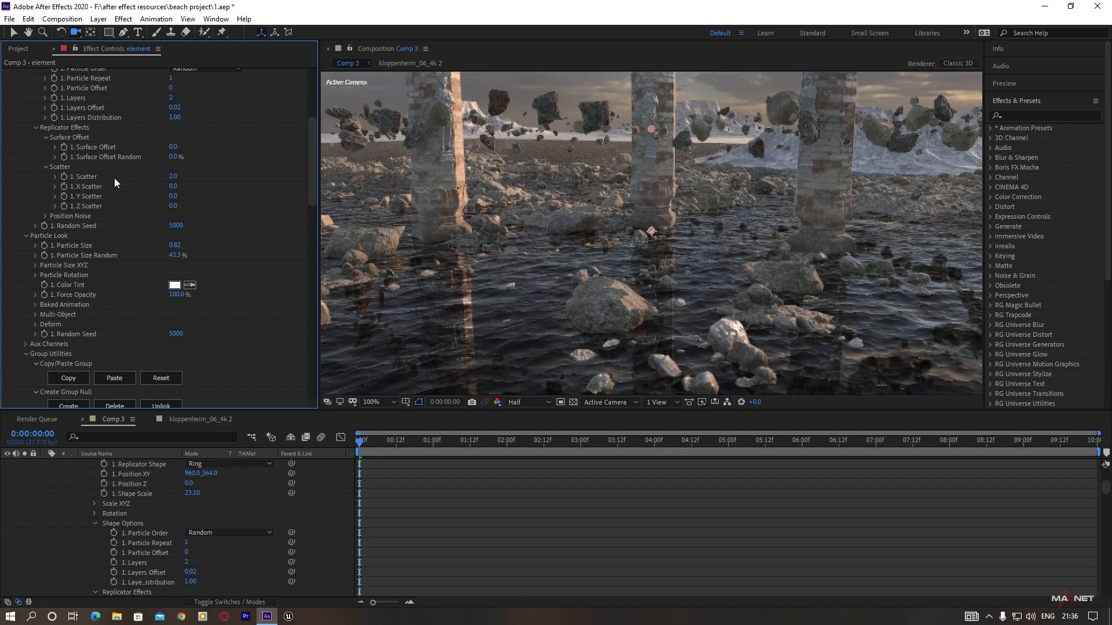
{"action": "left_click_drag", "start_coordinate": [308, 183], "coordinate": [309, 135]}
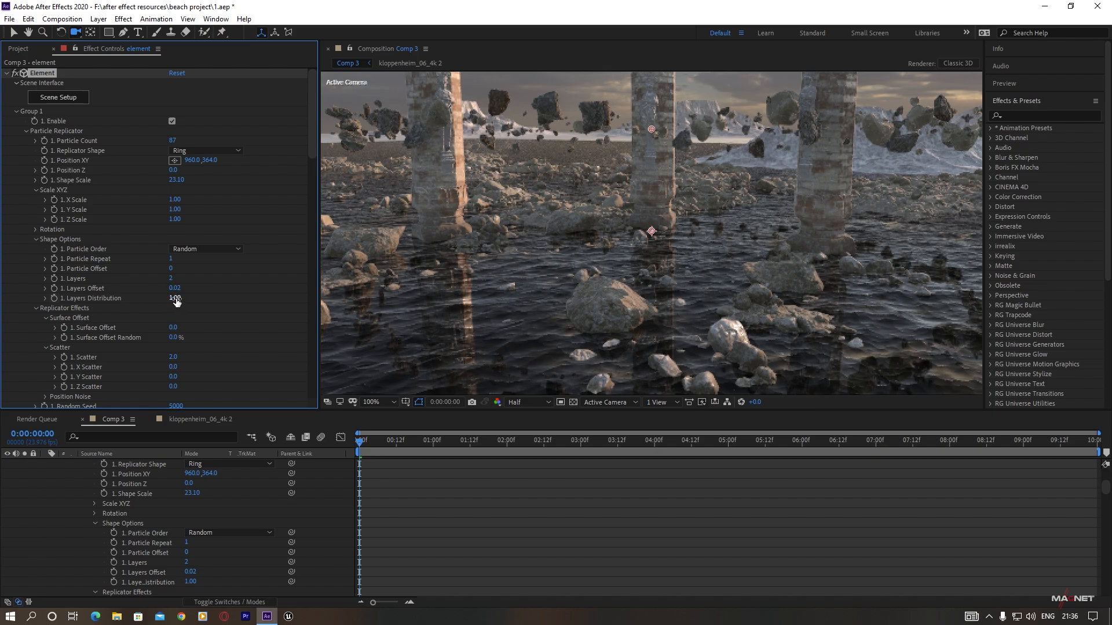
{"action": "left_click_drag", "start_coordinate": [176, 299], "coordinate": [225, 293]}
{"action": "scroll", "coordinate": [684, 216], "scroll_direction": "down", "scroll_amount": 2}
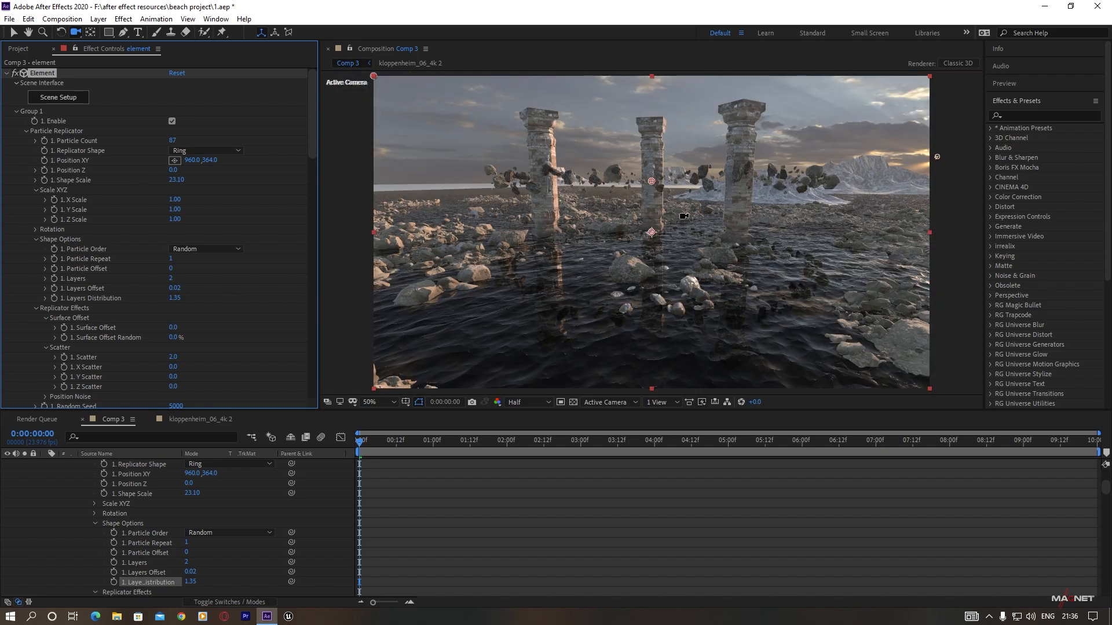
{"action": "scroll", "coordinate": [678, 205], "scroll_direction": "up", "scroll_amount": 2}
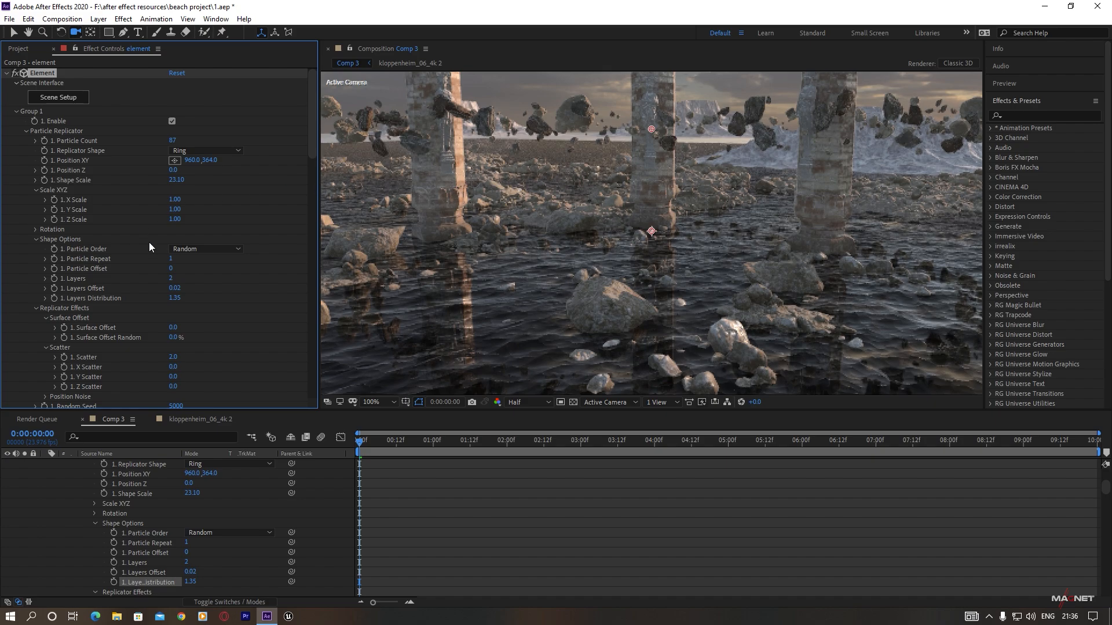
- Enlarge Group 1's boulders by setting the particle size to 0.99
{"action": "scroll", "coordinate": [131, 223], "scroll_direction": "down", "scroll_amount": 5}
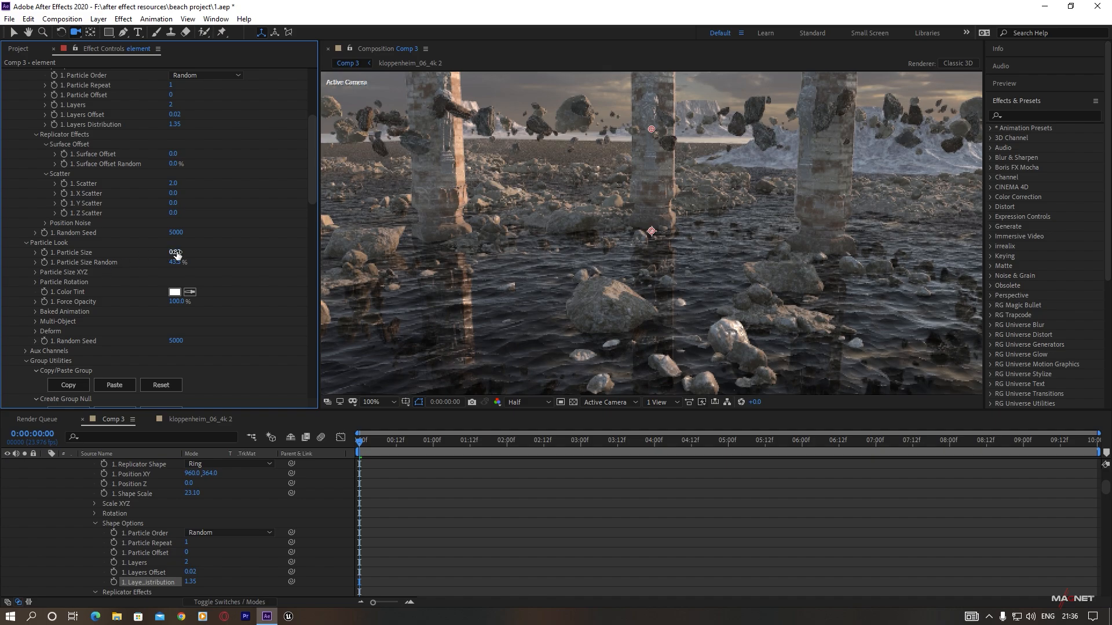
{"action": "left_click_drag", "start_coordinate": [177, 255], "coordinate": [185, 250]}
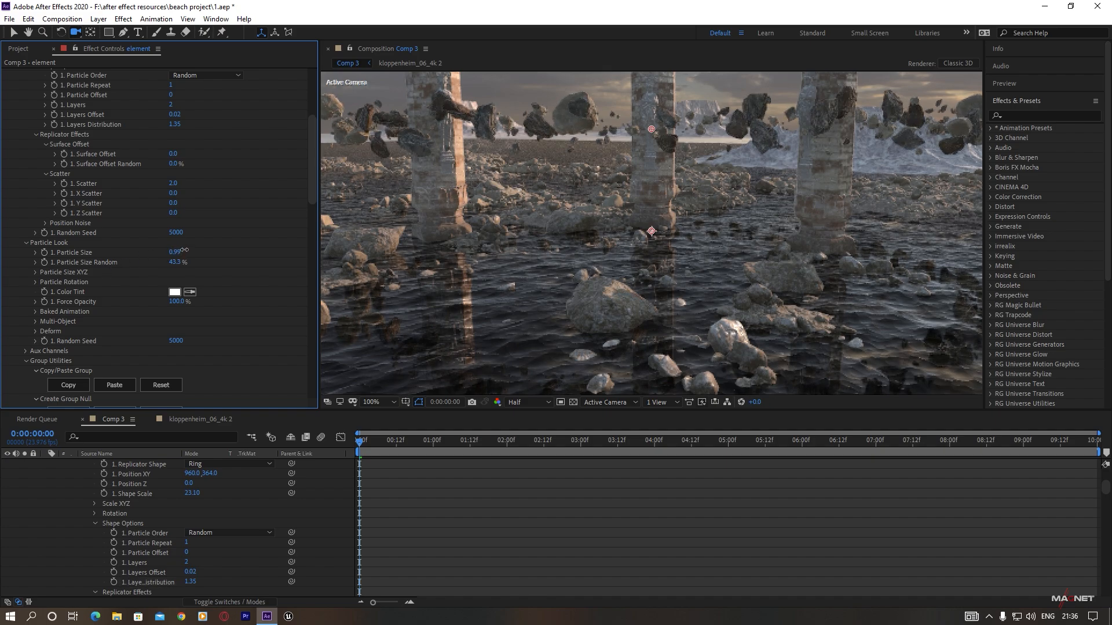
{"action": "scroll", "coordinate": [127, 169], "scroll_direction": "up", "scroll_amount": 5}
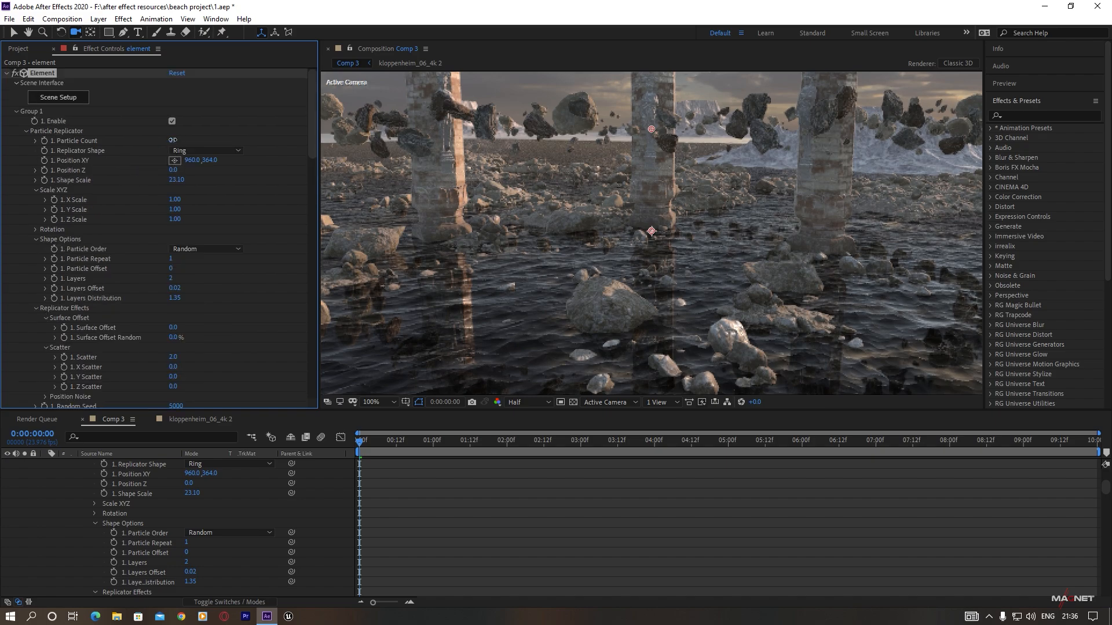
- Reduce Group 1's particle count to 67 and raise Group 2's particle count to 501
{"action": "left_click_drag", "start_coordinate": [172, 146], "coordinate": [171, 150]}
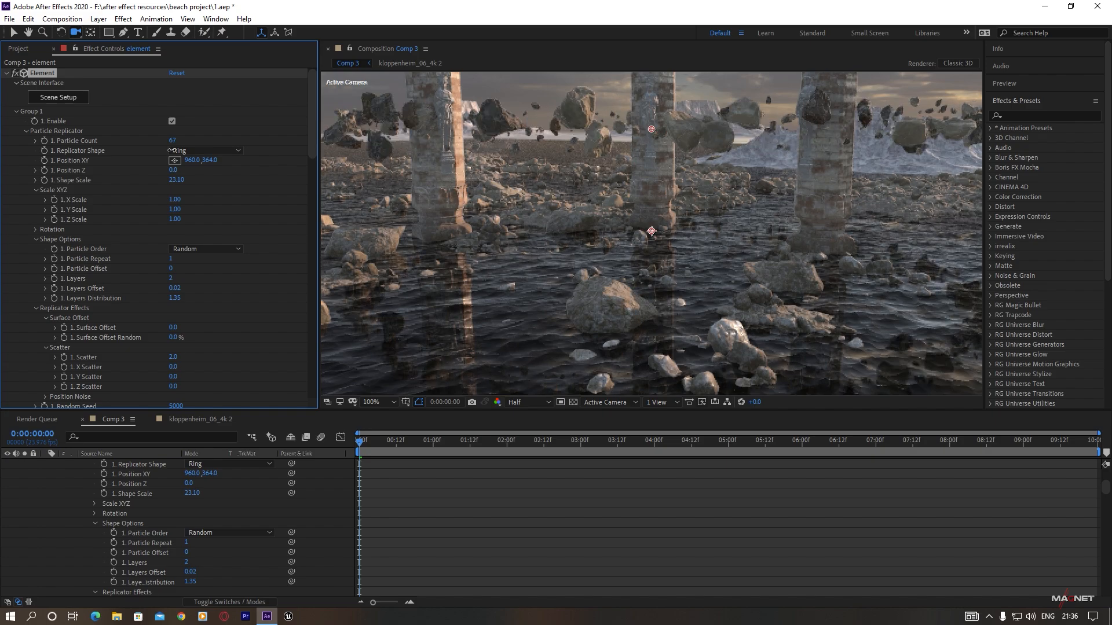
{"action": "scroll", "coordinate": [629, 216], "scroll_direction": "down", "scroll_amount": 1}
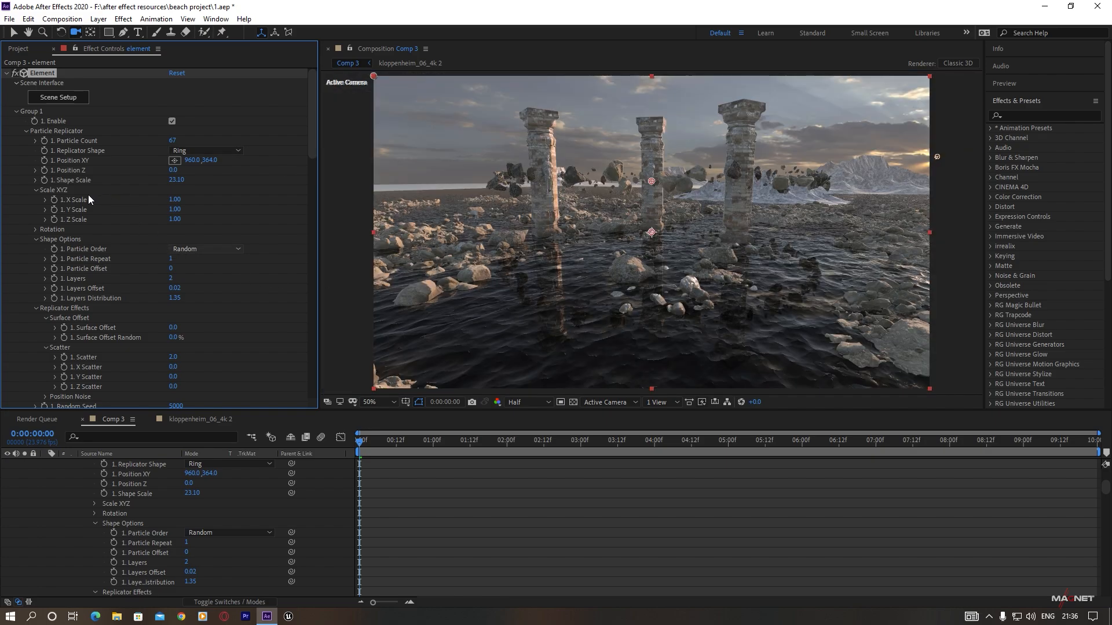
{"action": "scroll", "coordinate": [93, 203], "scroll_direction": "down", "scroll_amount": 8}
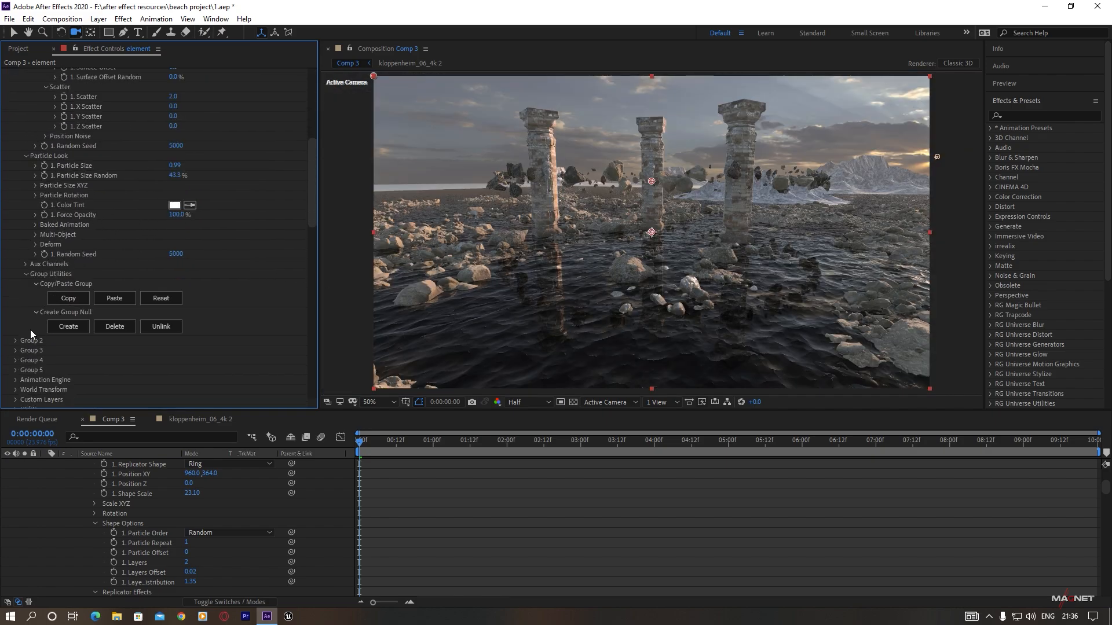
{"action": "left_click", "coordinate": [16, 341]}
{"action": "scroll", "coordinate": [50, 352], "scroll_direction": "down", "scroll_amount": 8}
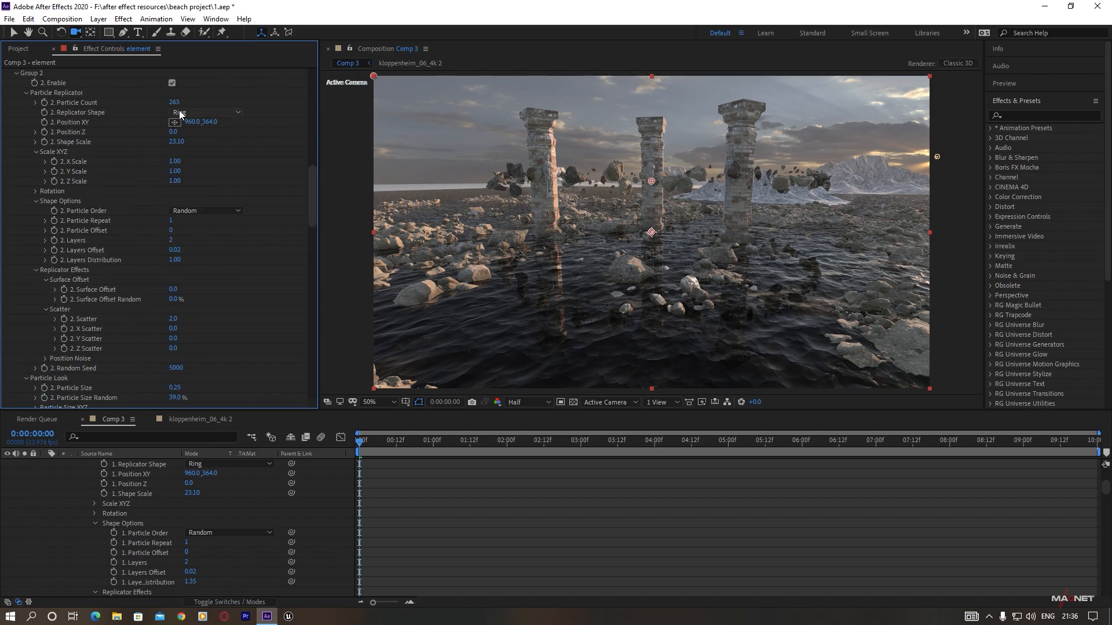
{"action": "left_click_drag", "start_coordinate": [174, 102], "coordinate": [305, 95]}
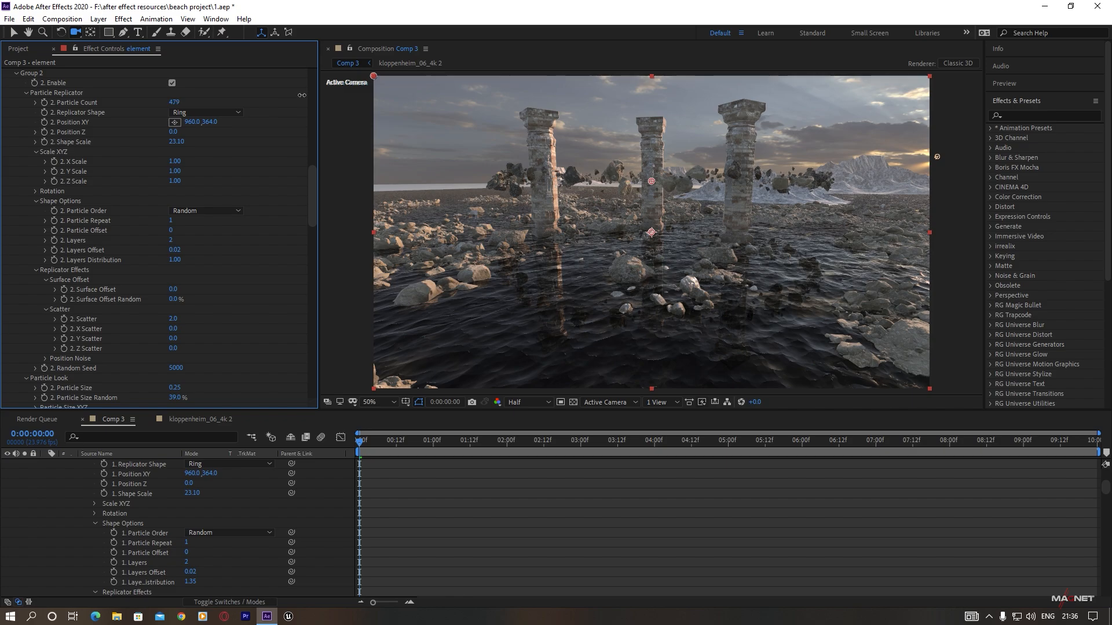
- Create a group null for Element's Group 1 and another for Group 2
{"action": "scroll", "coordinate": [82, 186], "scroll_direction": "up", "scroll_amount": 10}
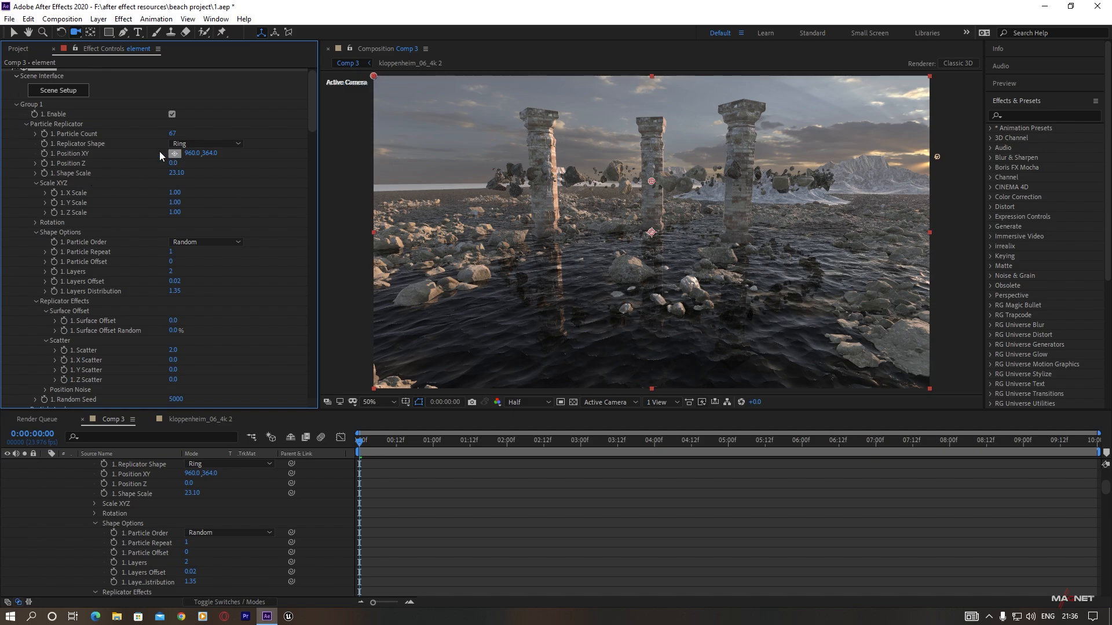
{"action": "scroll", "coordinate": [78, 197], "scroll_direction": "down", "scroll_amount": 9}
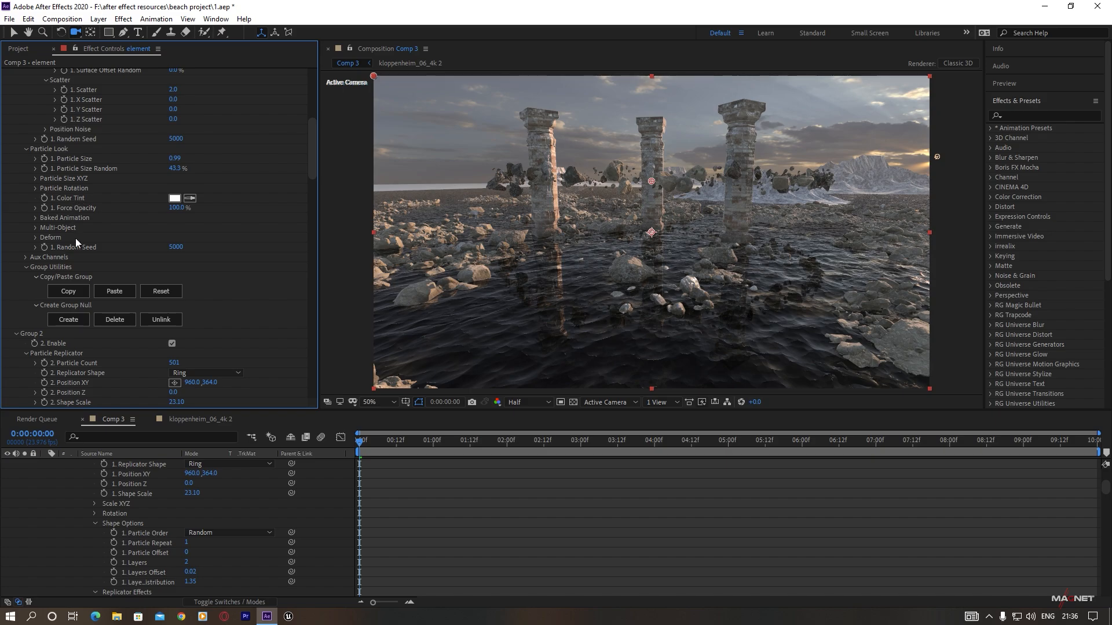
{"action": "scroll", "coordinate": [68, 247], "scroll_direction": "down", "scroll_amount": 3}
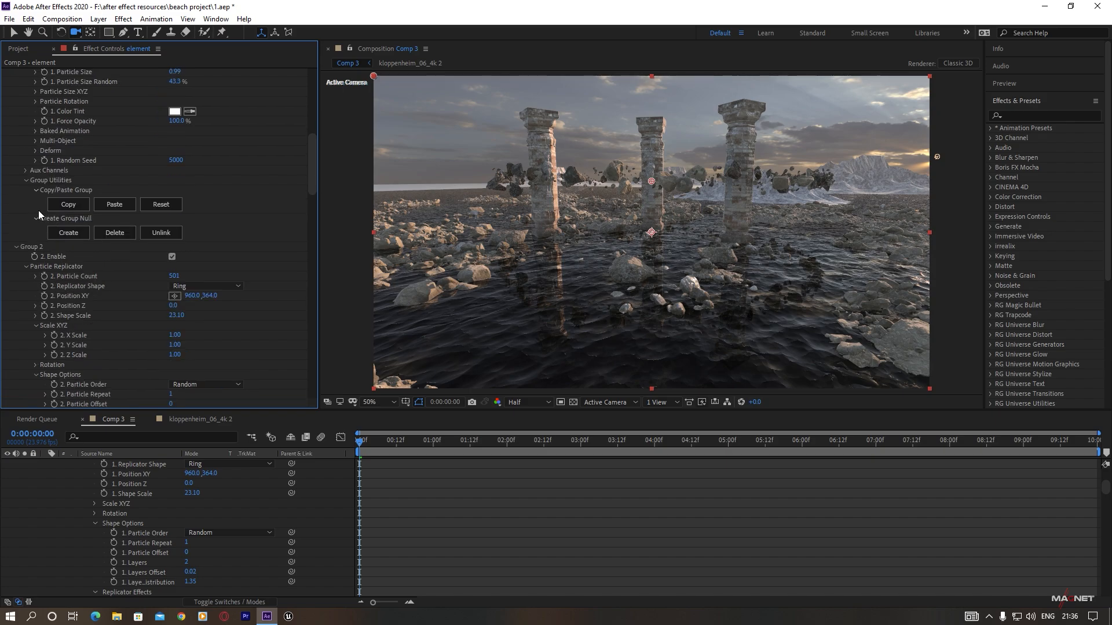
{"action": "left_click", "coordinate": [68, 233]}
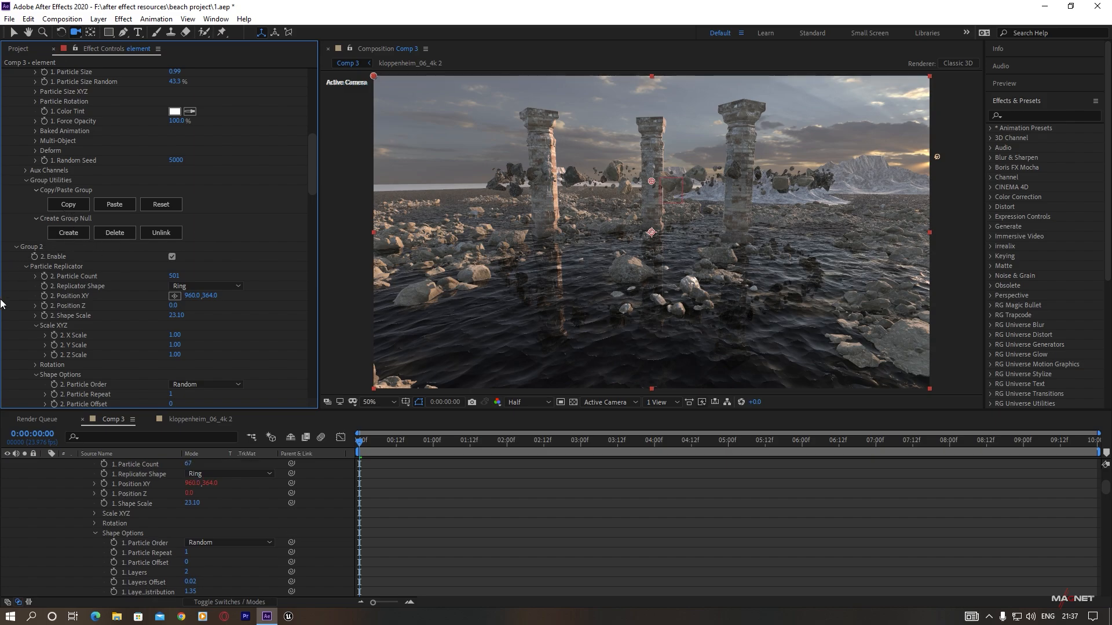
{"action": "scroll", "coordinate": [86, 263], "scroll_direction": "down", "scroll_amount": 20}
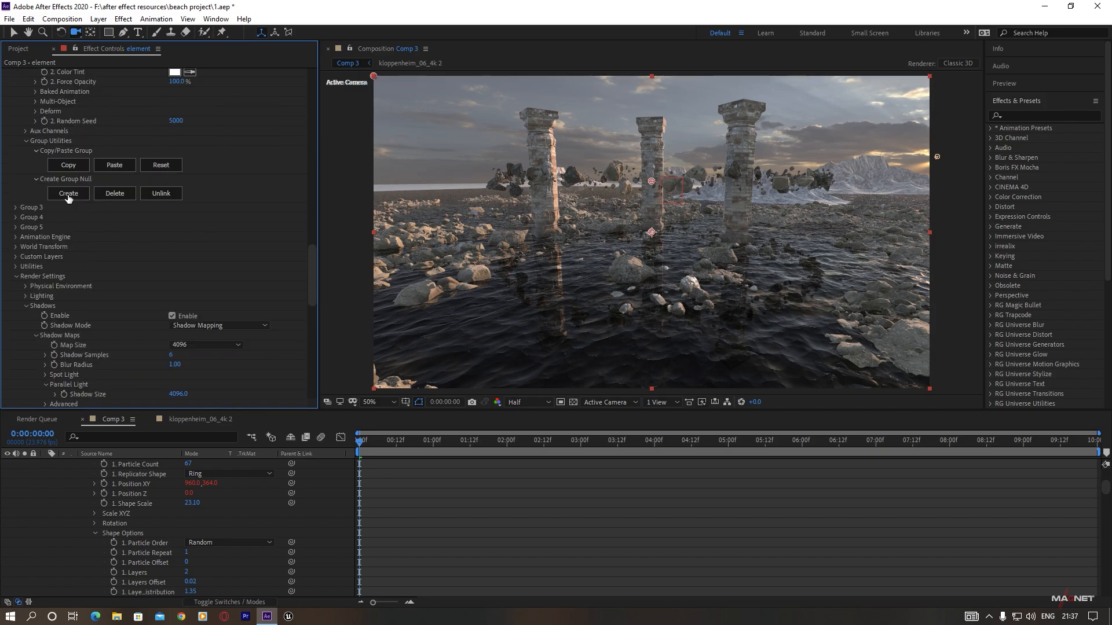
{"action": "left_click", "coordinate": [68, 195]}
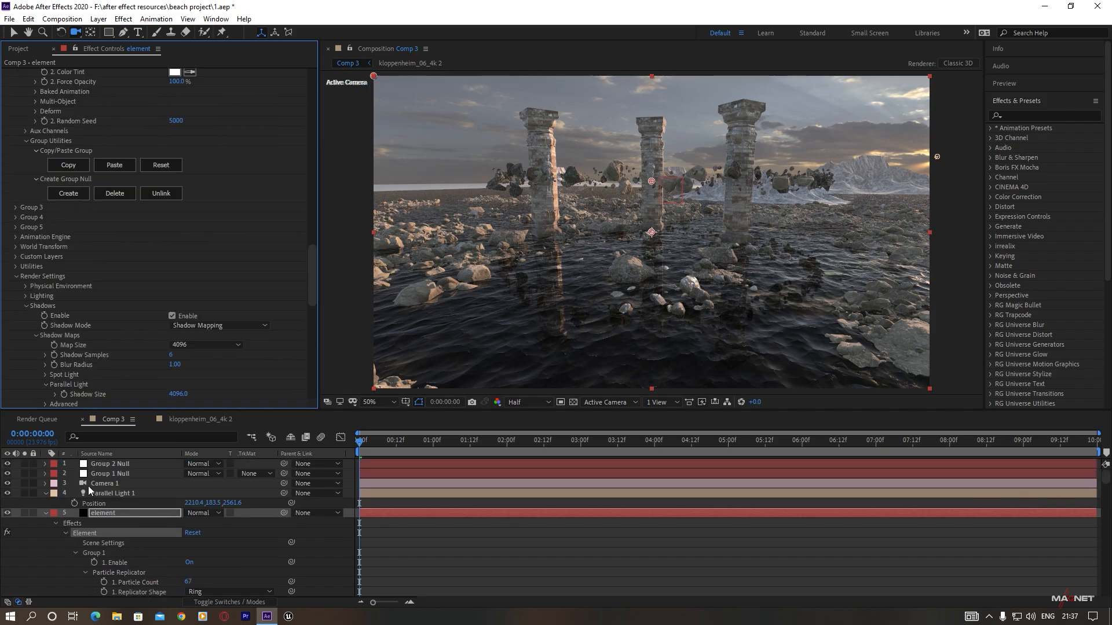
- Parent the Group 2 Null layer to the Group 1 Null layer
{"action": "left_click", "coordinate": [105, 476]}
{"action": "left_click", "coordinate": [117, 462]}
{"action": "left_click", "coordinate": [113, 473]}
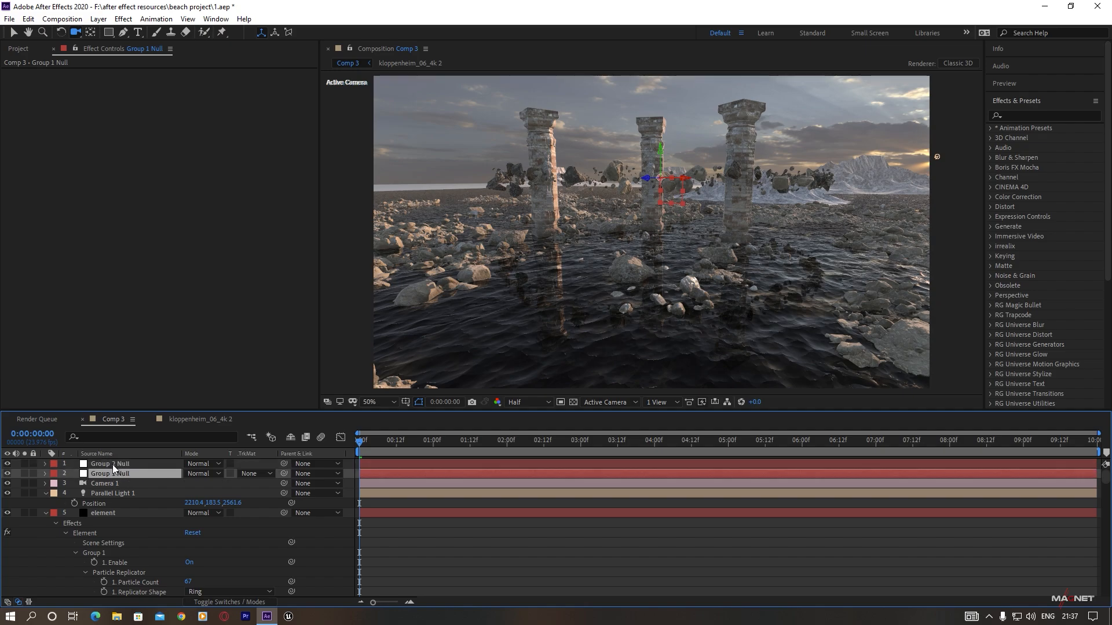
{"action": "left_click", "coordinate": [113, 465]}
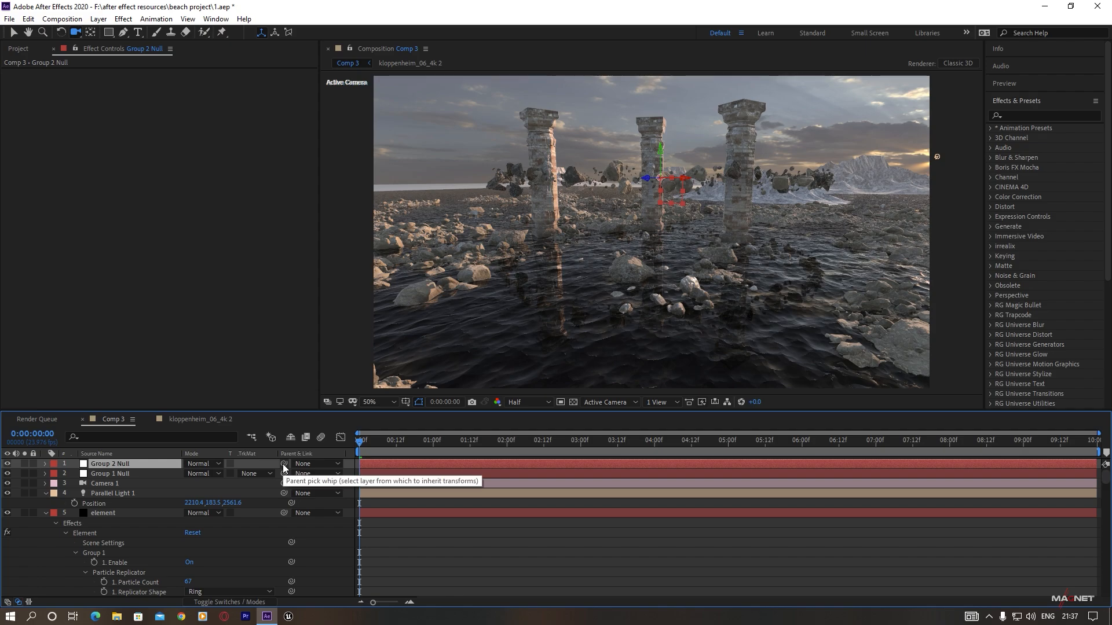
{"action": "left_click_drag", "start_coordinate": [284, 464], "coordinate": [124, 474]}
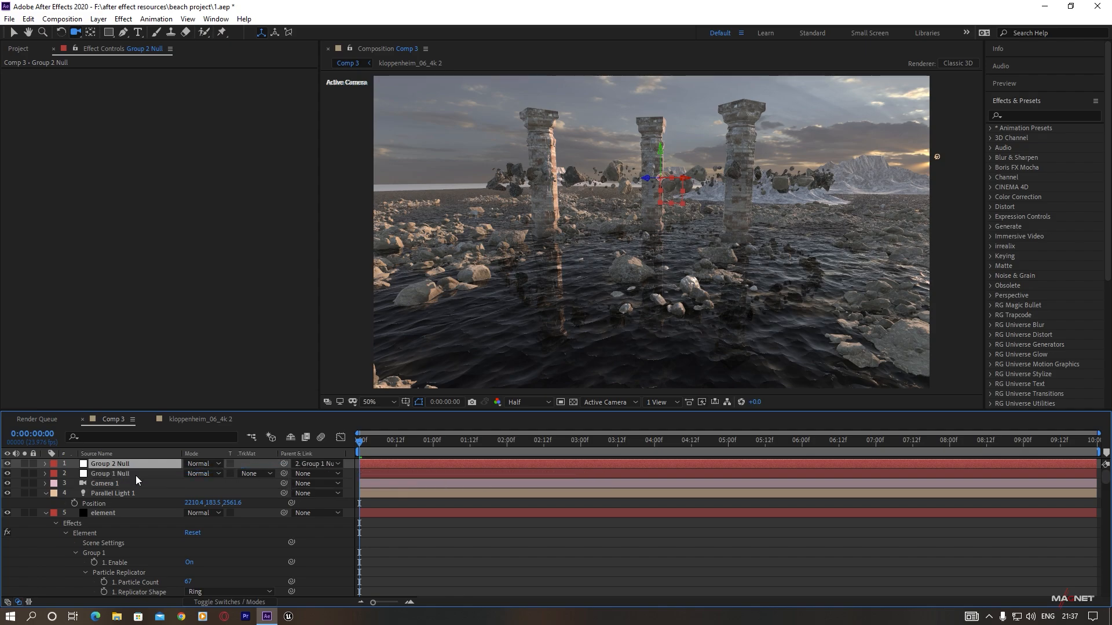
- Tilt the Group 1 Null with a Z orientation of 9° and set its Y rotation to 36°
{"action": "left_click", "coordinate": [122, 473]}
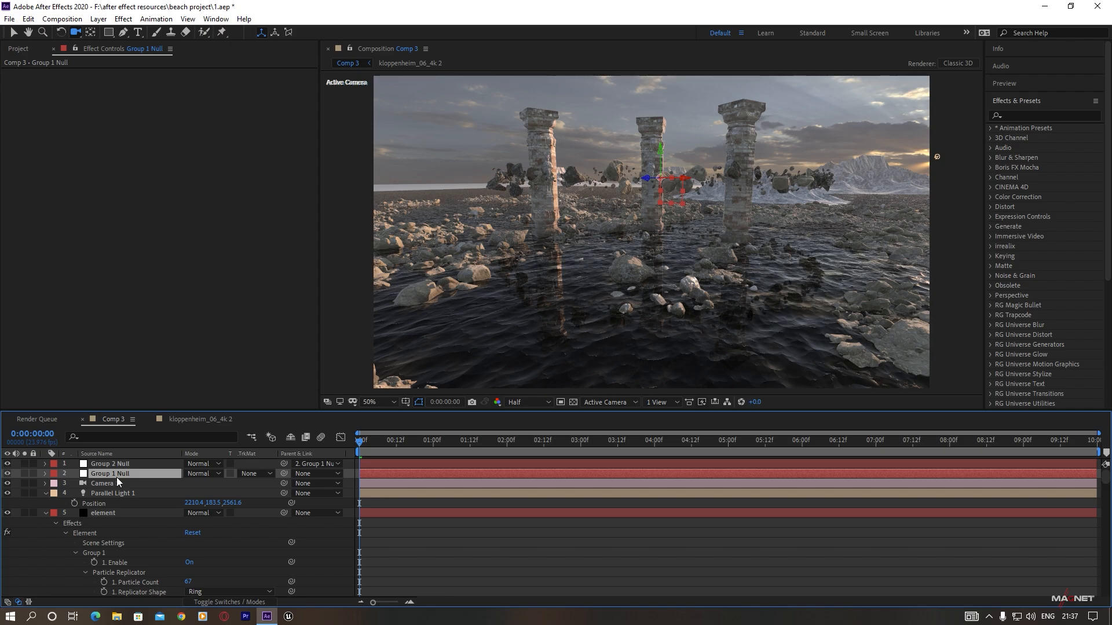
{"action": "key", "text": "r"}
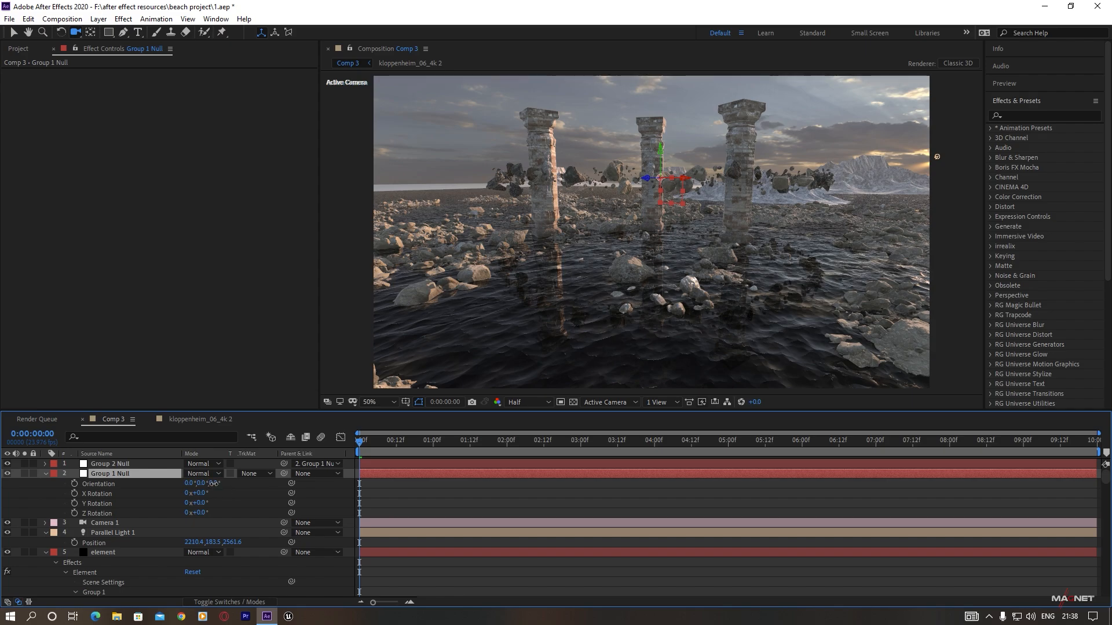
{"action": "left_click_drag", "start_coordinate": [213, 483], "coordinate": [218, 484]}
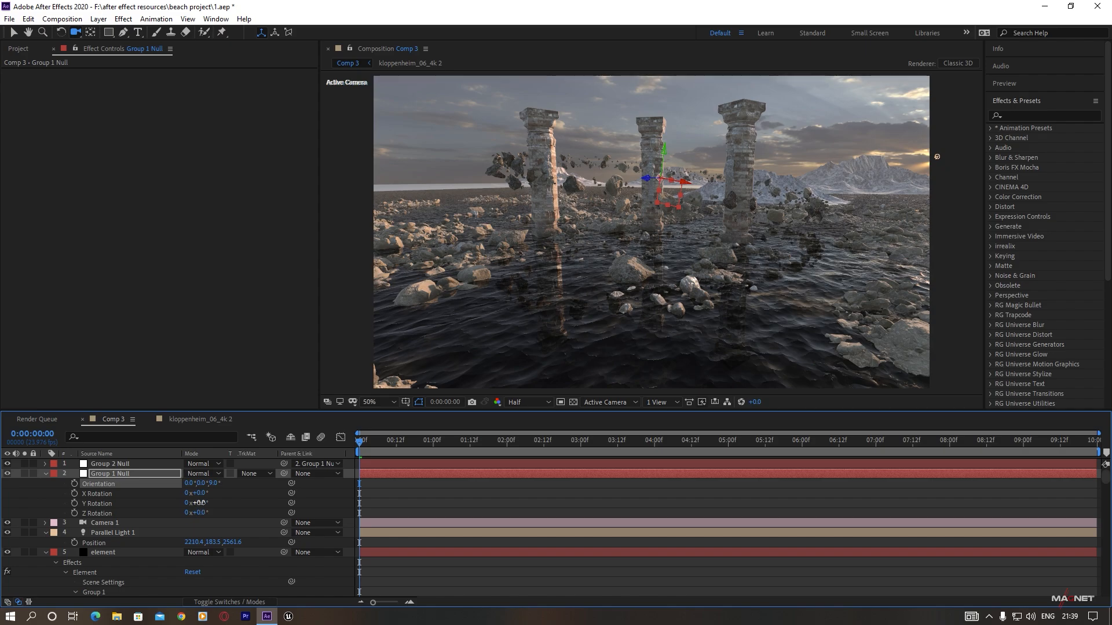
{"action": "left_click_drag", "start_coordinate": [205, 503], "coordinate": [220, 502]}
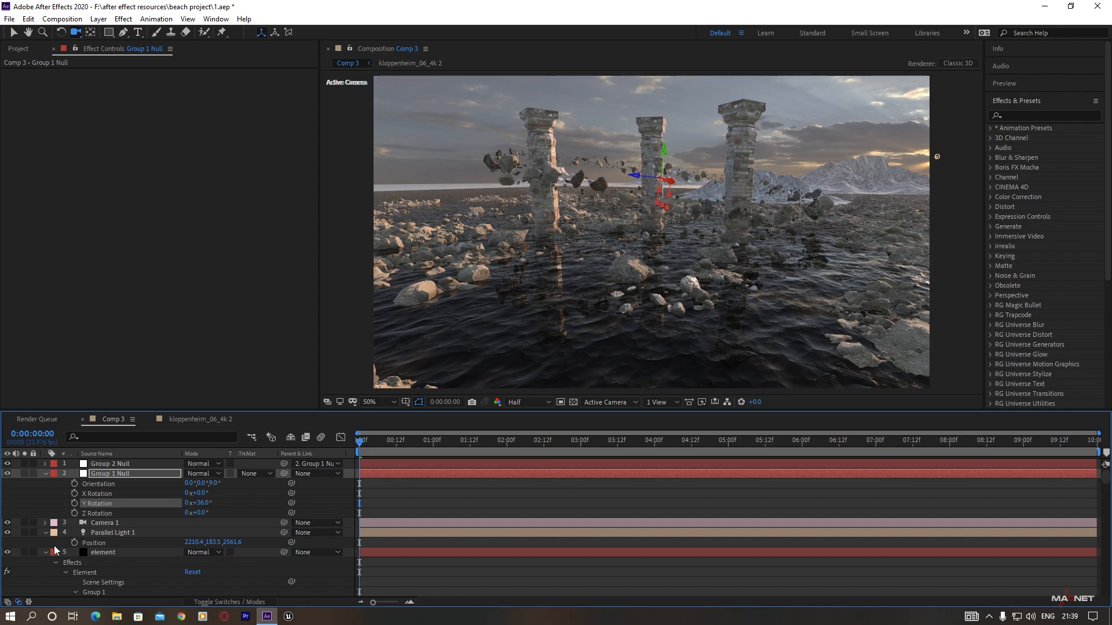
- Add the expression time*50 to the Group 1 Null's Y Rotation
{"action": "left_click", "coordinate": [74, 503], "text": "alt"}
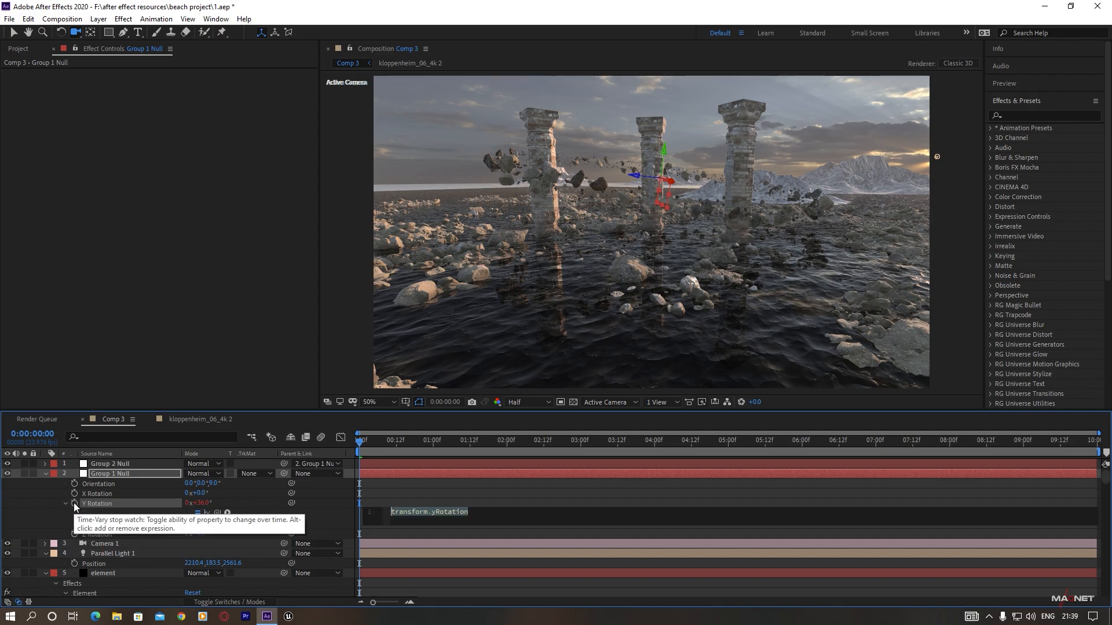
{"action": "type", "text": "time"}
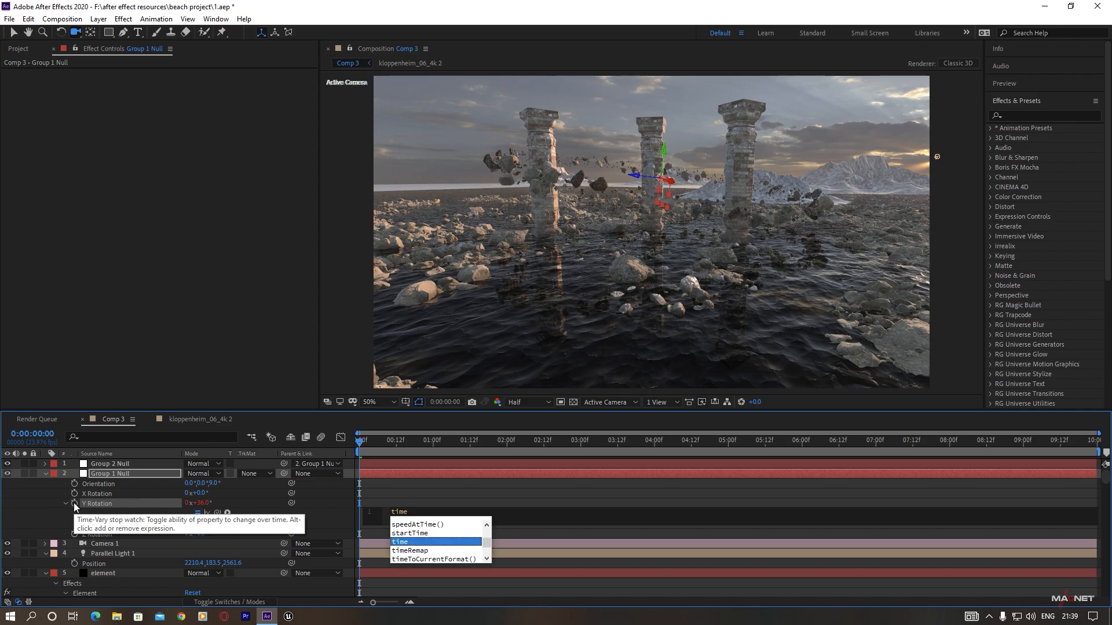
{"action": "type", "text": "*"}
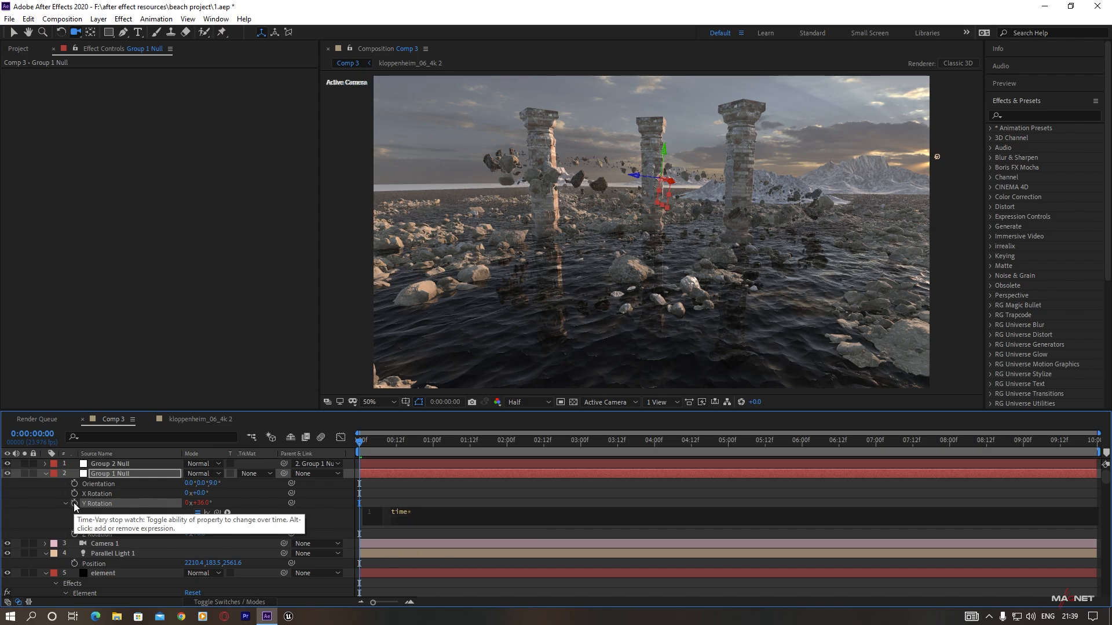
{"action": "type", "text": "50"}
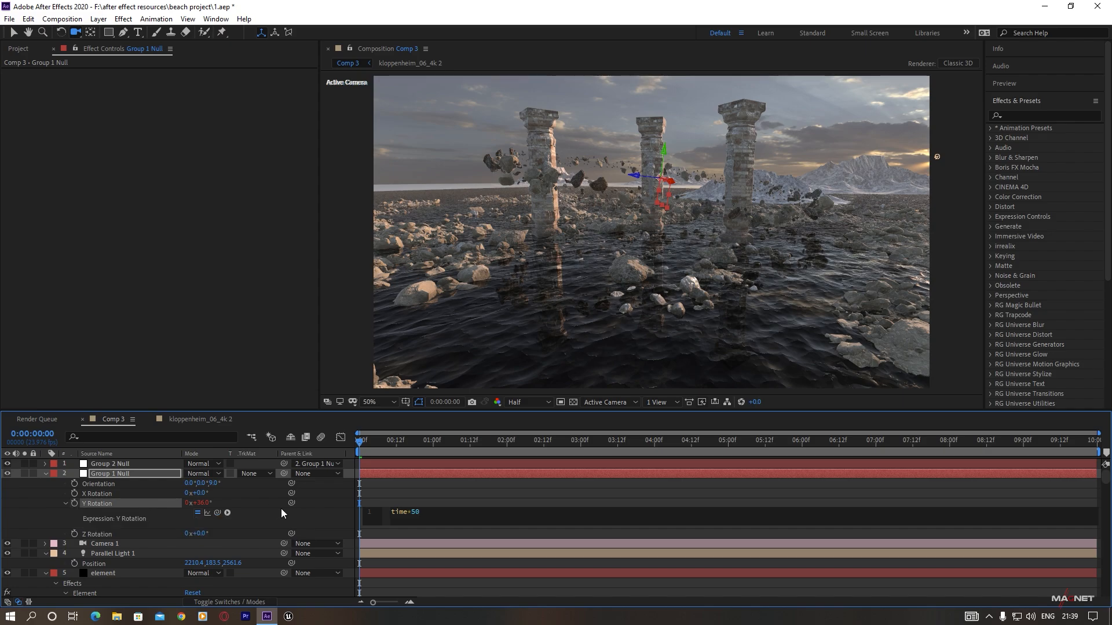
- Preview the rotating boulder rings and orbit the camera down to a lower view across the water
{"action": "left_click", "coordinate": [379, 441]}
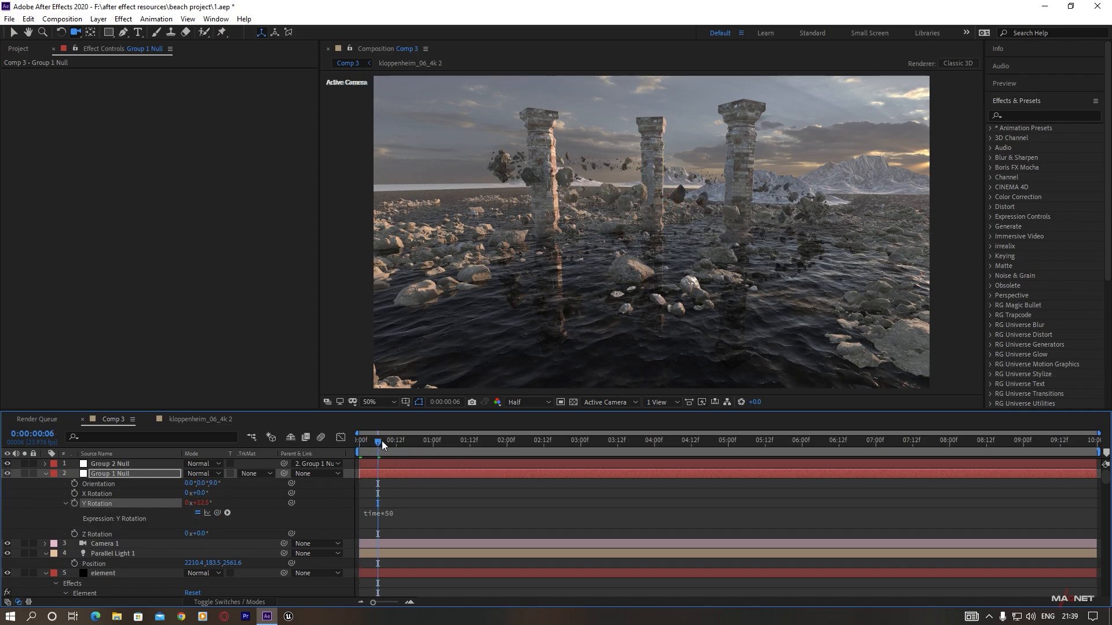
{"action": "key", "text": "space"}
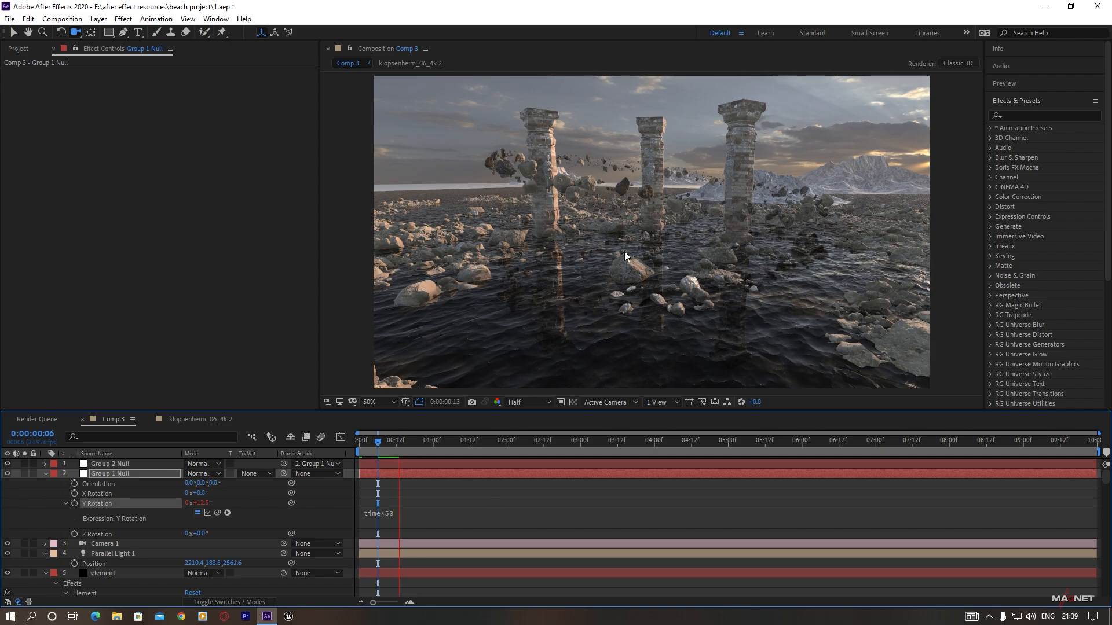
{"action": "key", "text": "space"}
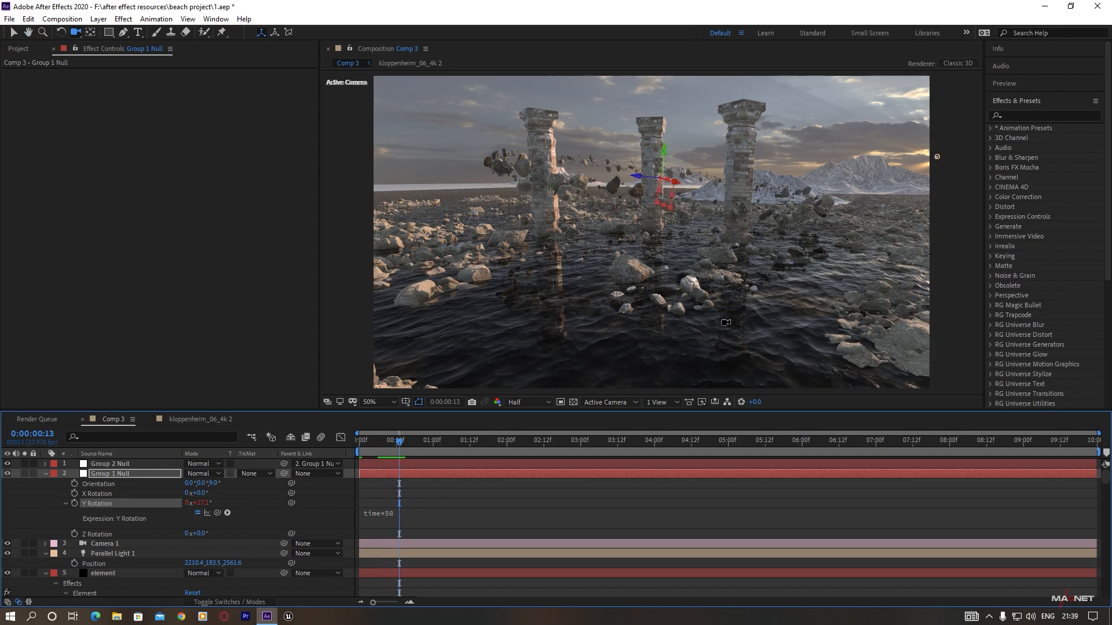
{"action": "left_click_drag", "start_coordinate": [670, 287], "coordinate": [665, 282]}
{"action": "left_click_drag", "start_coordinate": [666, 282], "coordinate": [666, 283]}
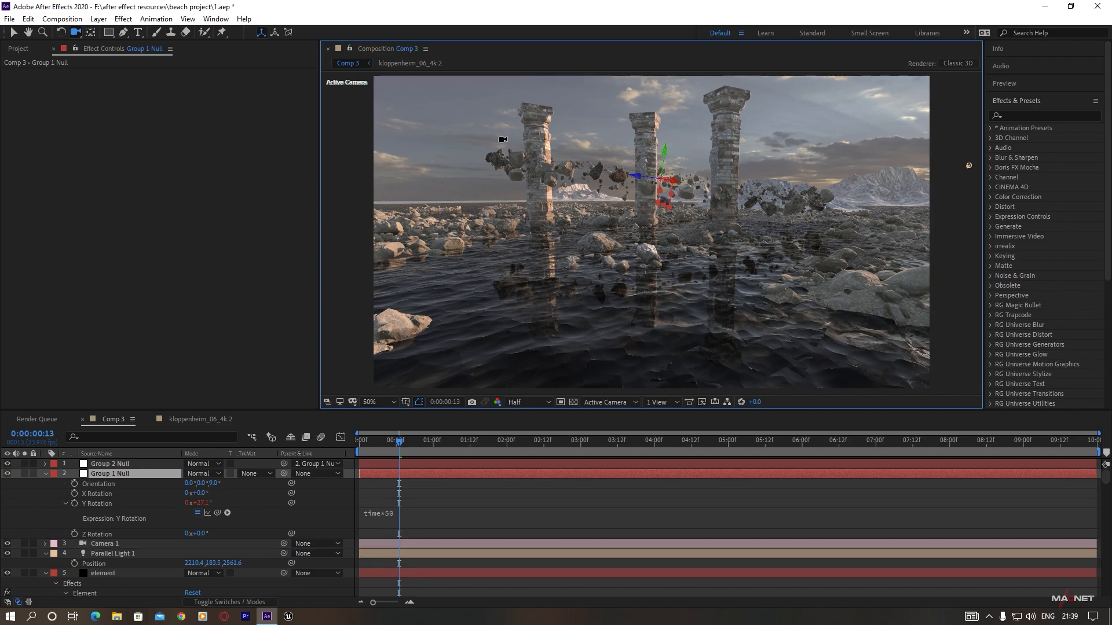
- Change the Group 1 Null's Y Rotation expression to time*20 and check the motion
{"action": "left_click", "coordinate": [390, 513]}
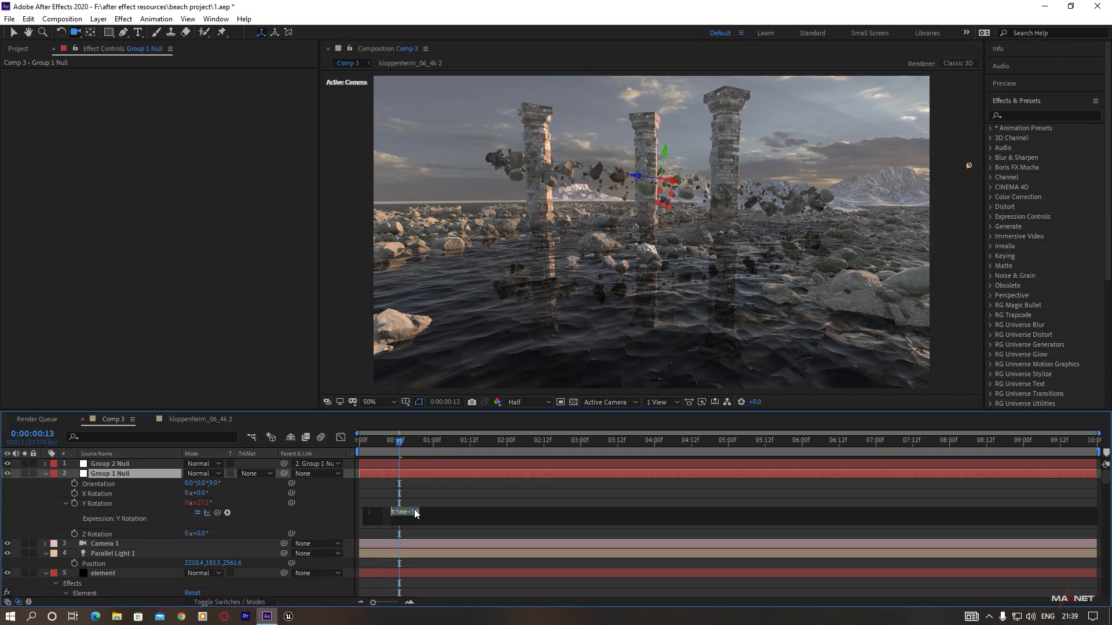
{"action": "left_click", "coordinate": [415, 513]}
{"action": "double_click", "coordinate": [415, 512]}
{"action": "left_click_drag", "start_coordinate": [398, 444], "coordinate": [422, 440]}
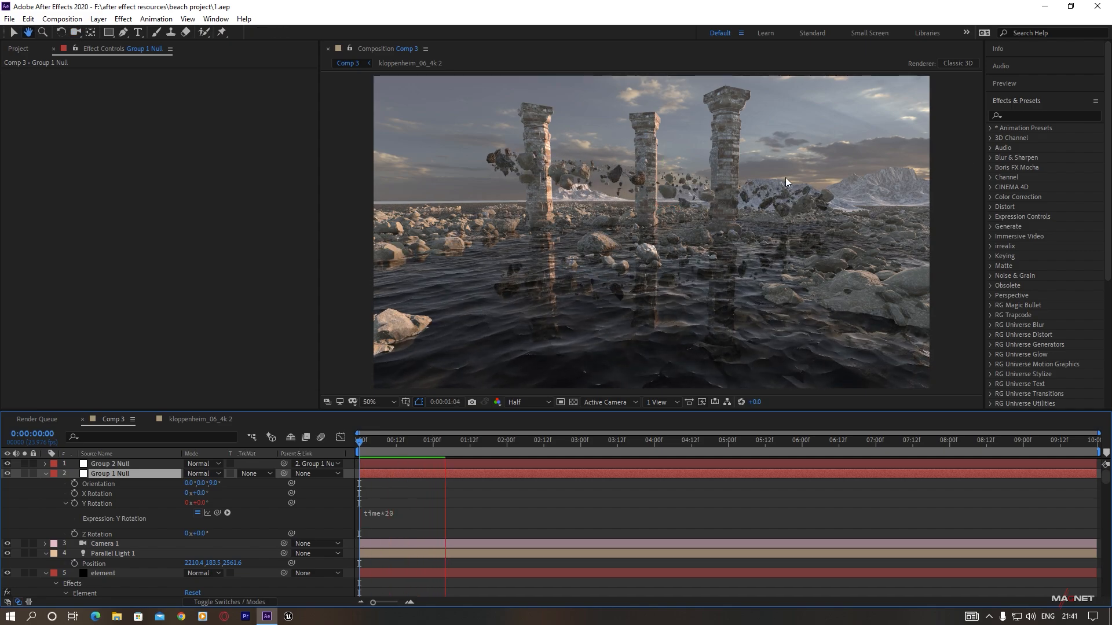
- Slow the boulder rings by setting the Group 1 Null's Y Rotation expression to time*5, and preview the animation from the start
{"action": "left_click", "coordinate": [391, 513]}
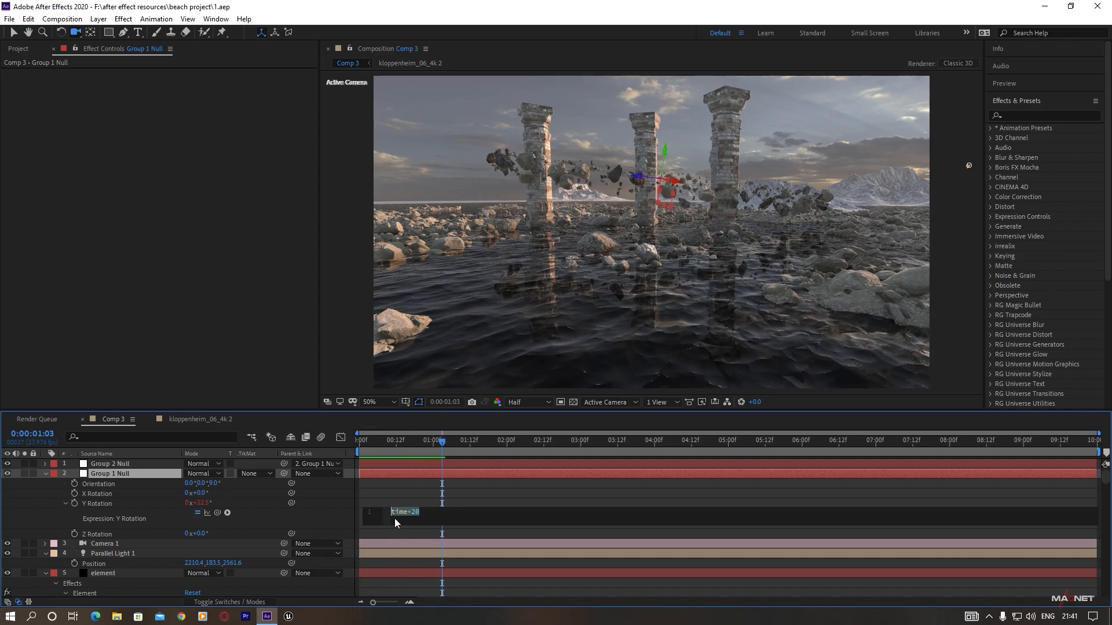
{"action": "double_click", "coordinate": [417, 514]}
{"action": "type", "text": "5"}
{"action": "left_click", "coordinate": [402, 441]}
{"action": "key", "text": "Home"}
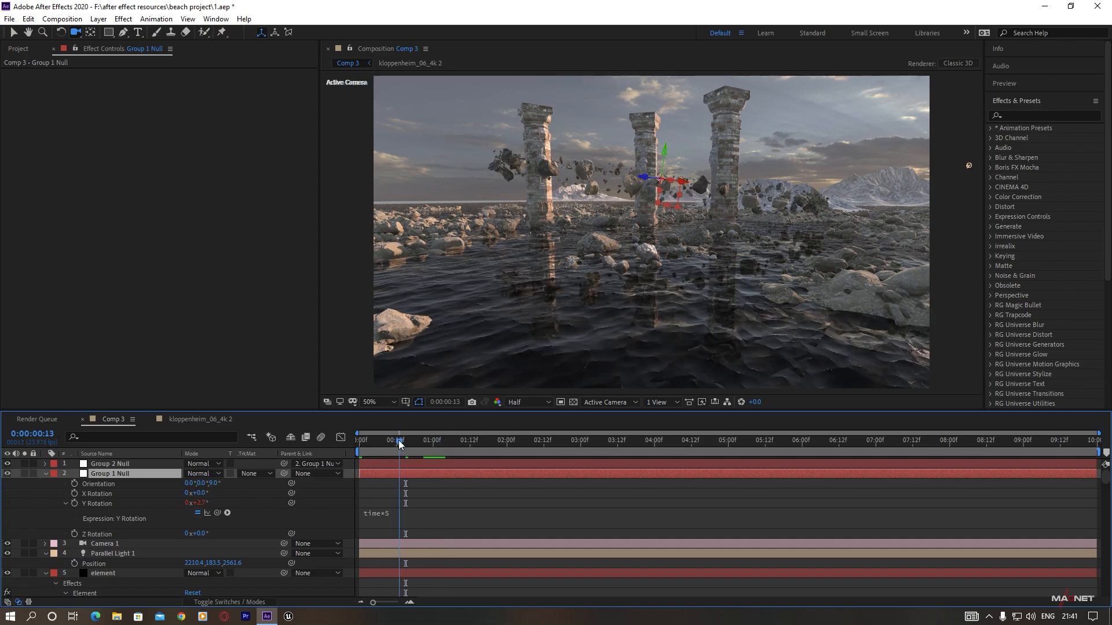
{"action": "key", "text": "space"}
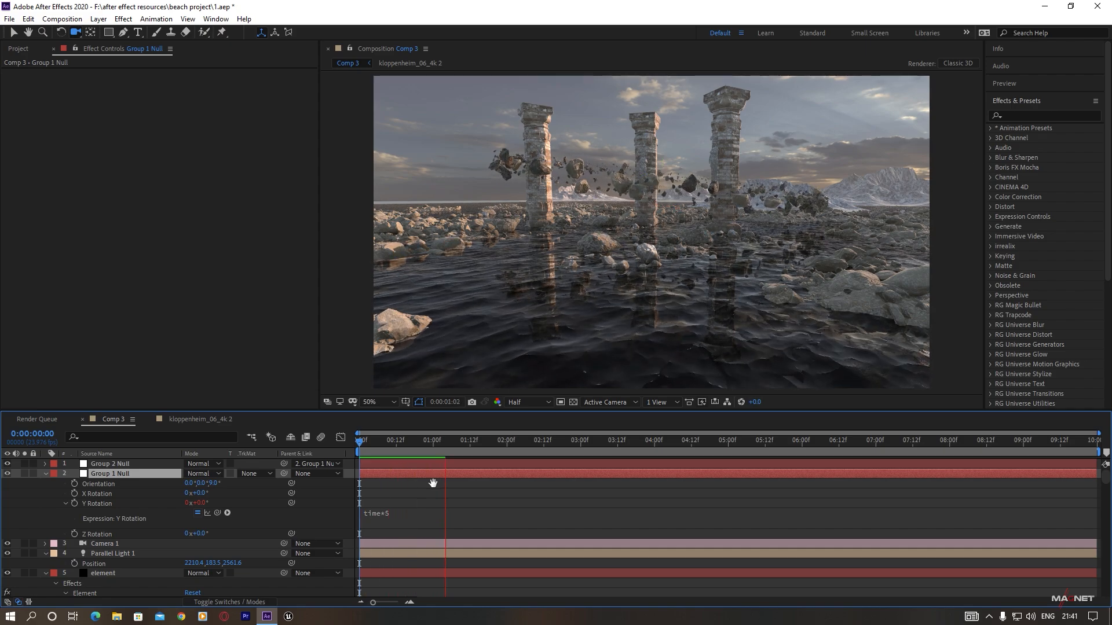
{"action": "key", "text": "space"}
{"action": "key", "text": "space"}
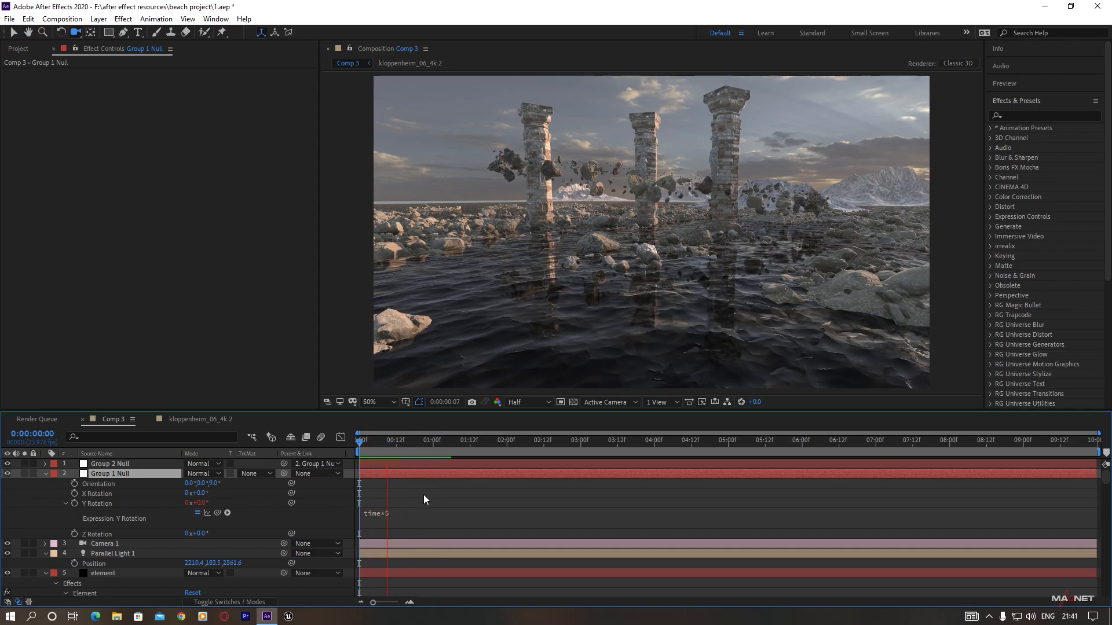
{"action": "key", "text": "space"}
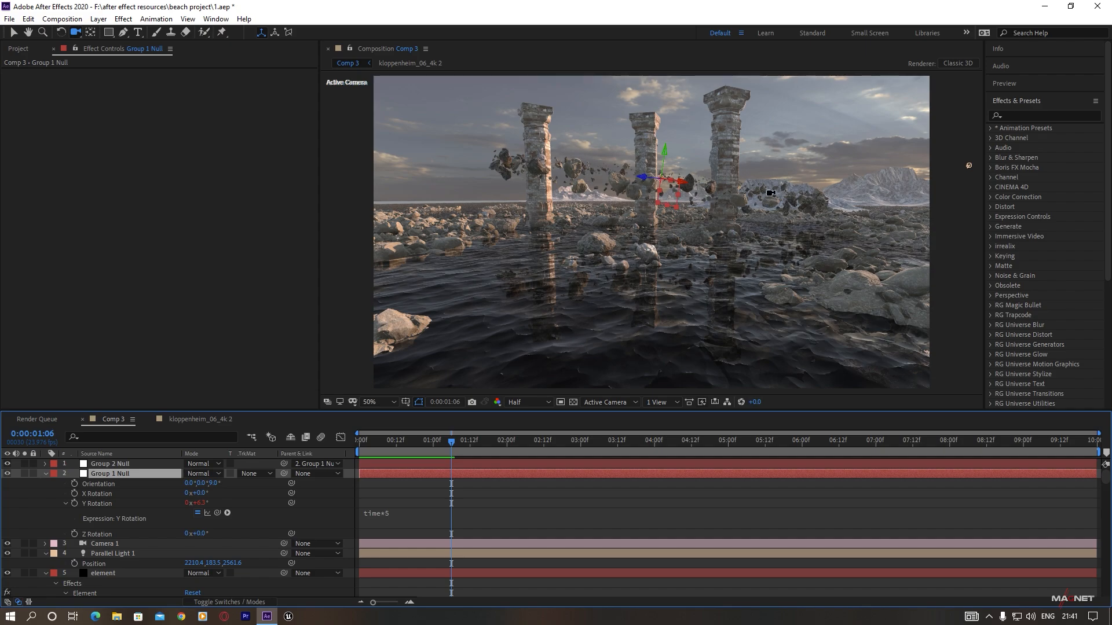
- Add the expression time*40 to Group 1's Rotation Random under Particle Rotation in the element layer's Element effect
{"action": "left_click", "coordinate": [94, 574]}
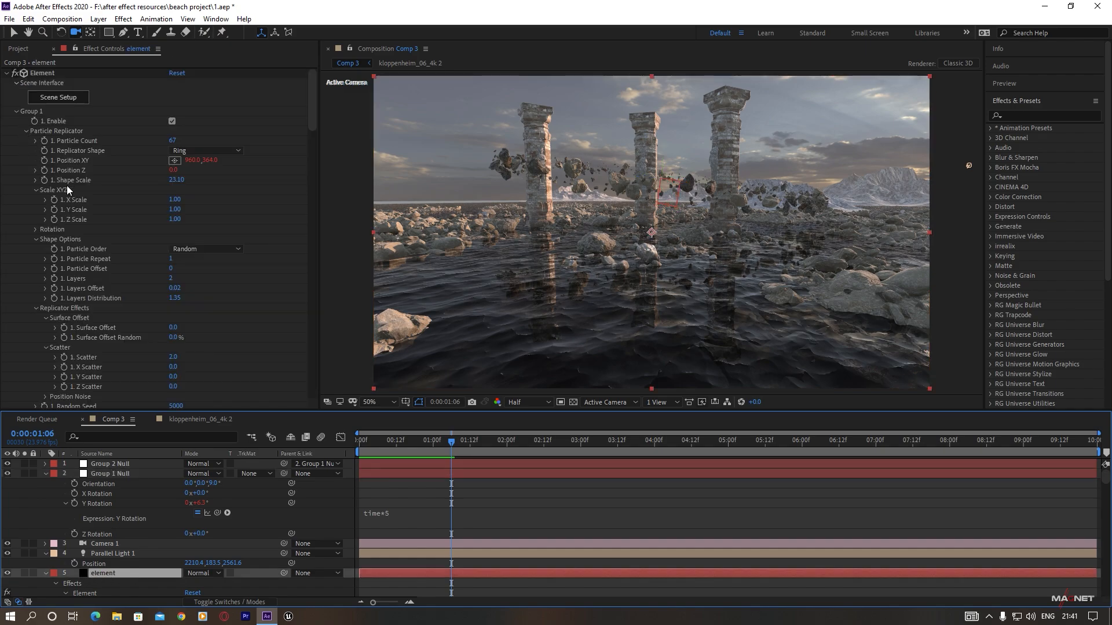
{"action": "scroll", "coordinate": [67, 249], "scroll_direction": "down", "scroll_amount": 5}
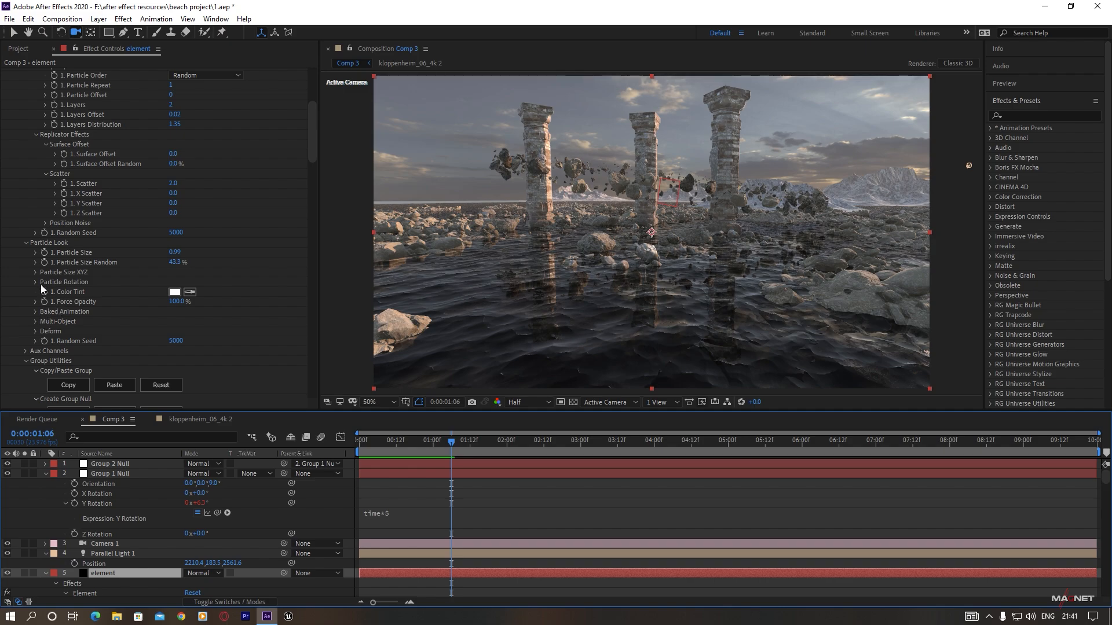
{"action": "left_click", "coordinate": [36, 283]}
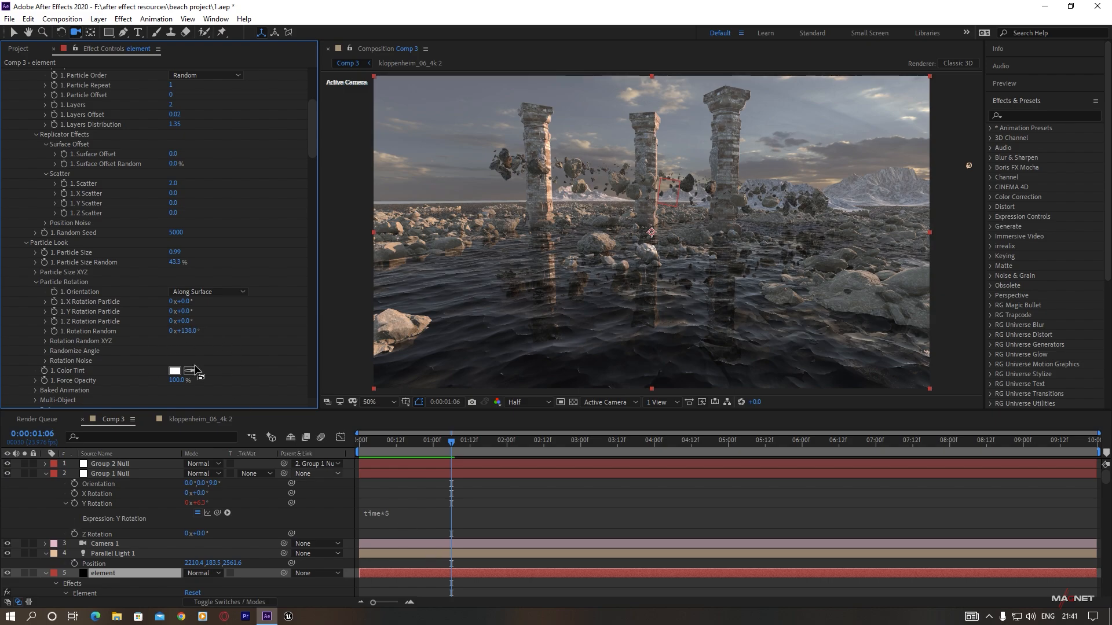
{"action": "left_click", "coordinate": [55, 331], "text": "alt"}
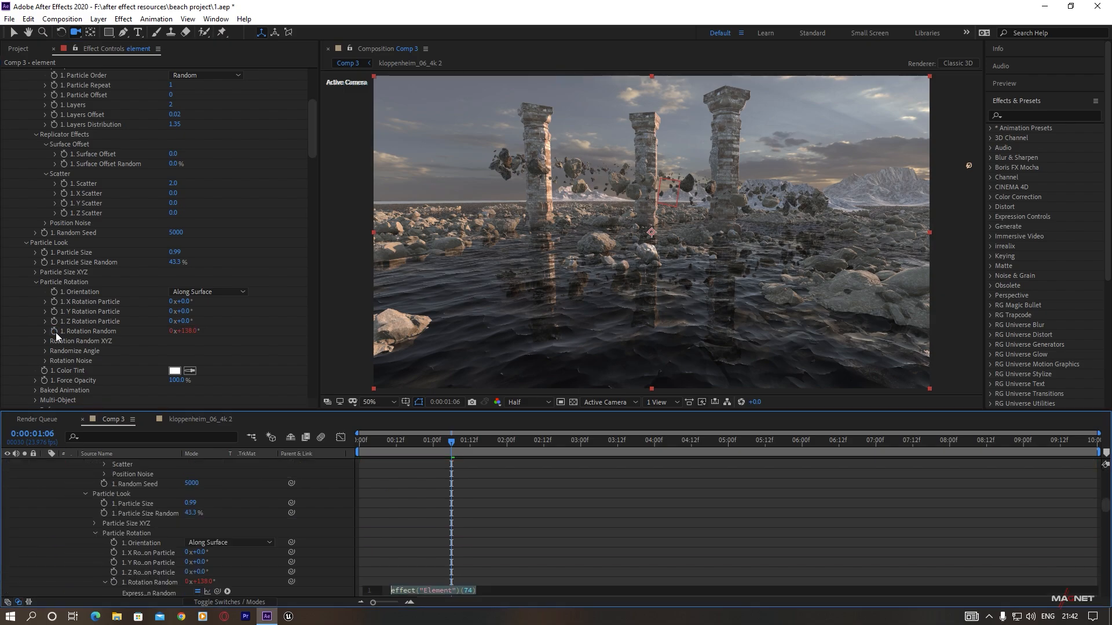
{"action": "type", "text": "time"}
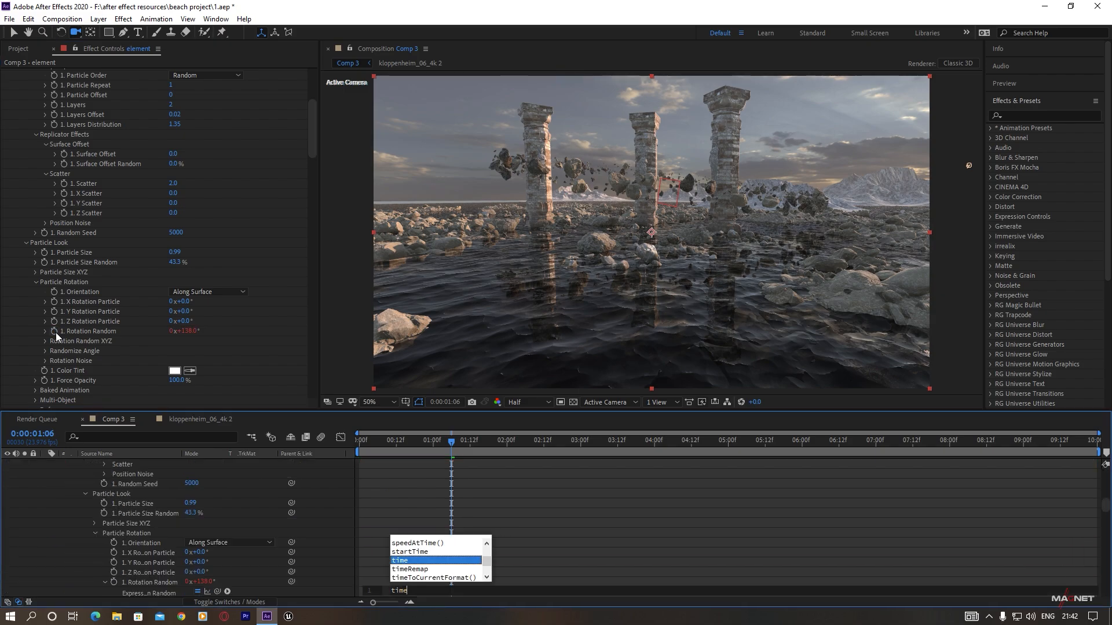
{"action": "type", "text": "*"}
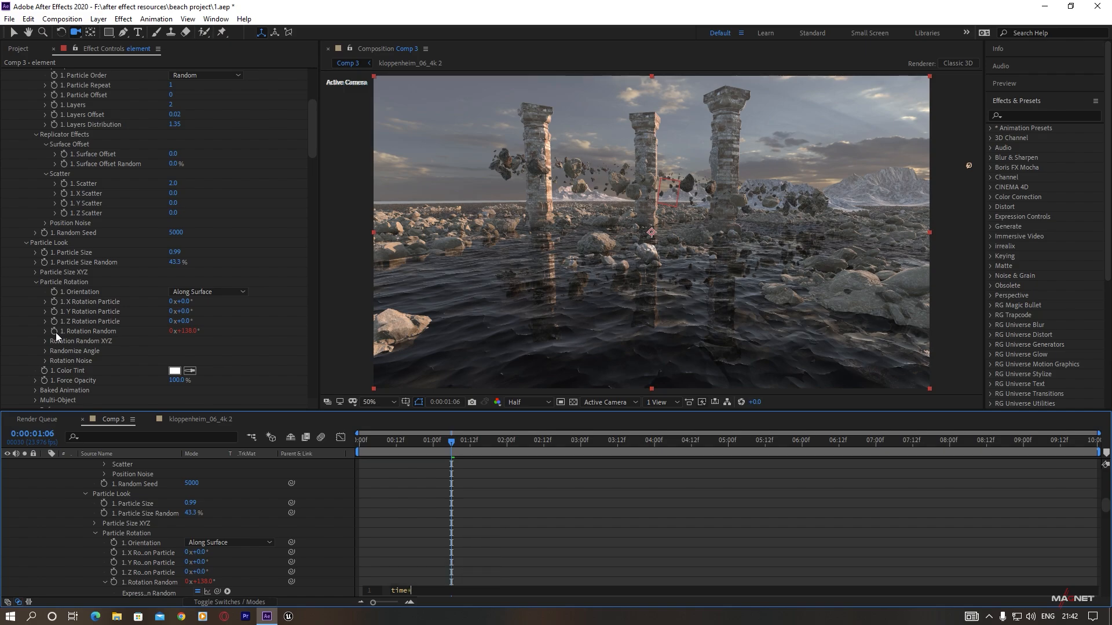
{"action": "type", "text": "40"}
{"action": "left_click", "coordinate": [413, 473]}
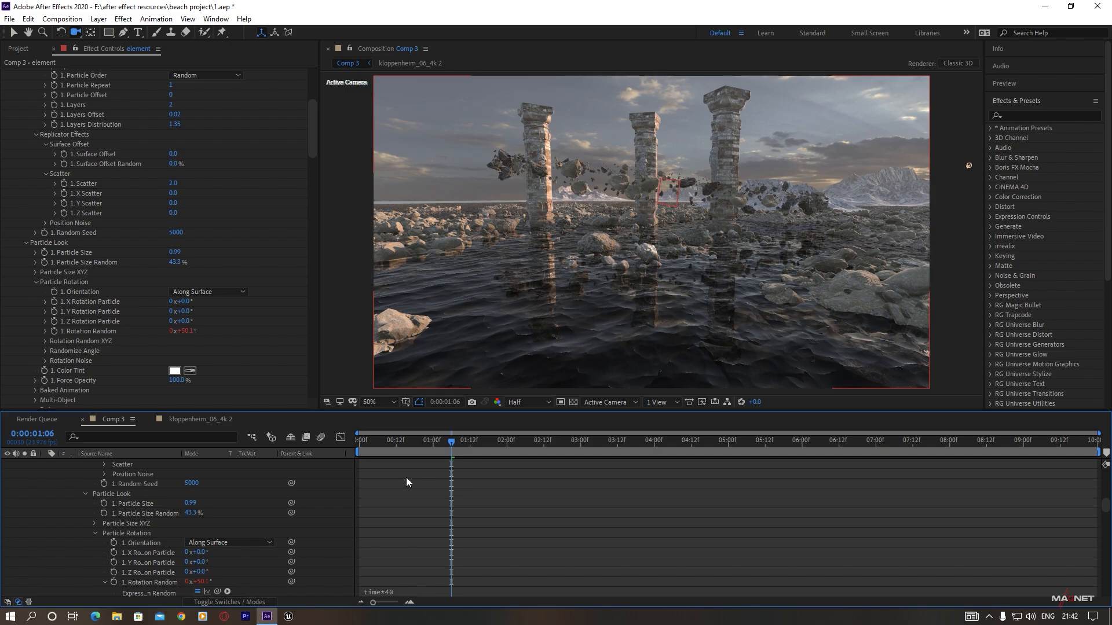
- Preview the tumbling of the large boulders from frame 0:00:00:14
{"action": "left_click_drag", "start_coordinate": [419, 438], "coordinate": [402, 441]}
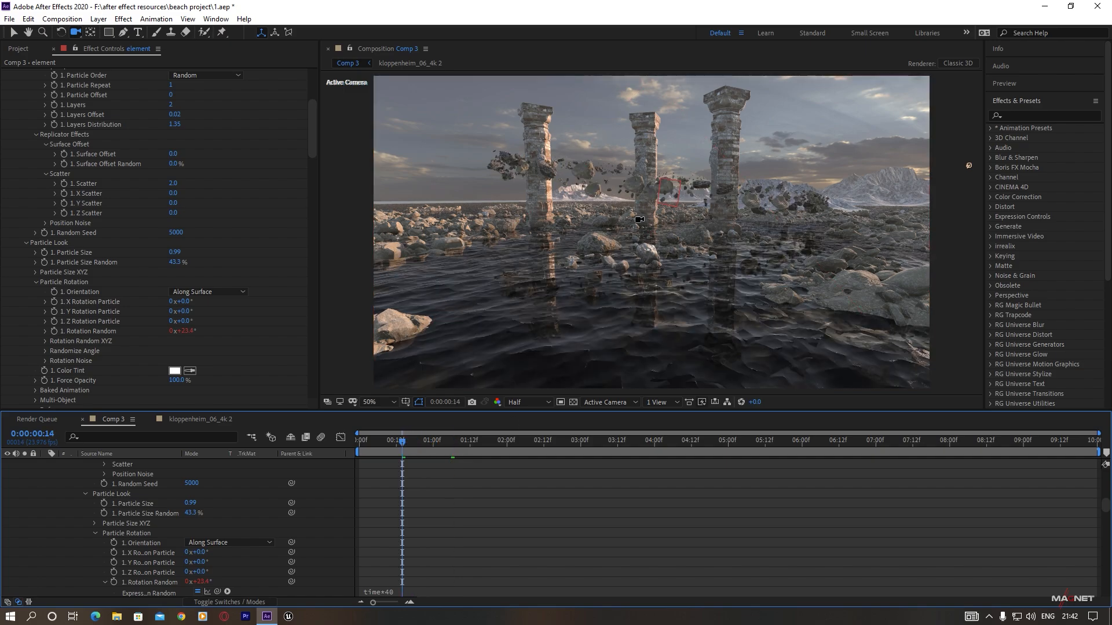
{"action": "key", "text": "space"}
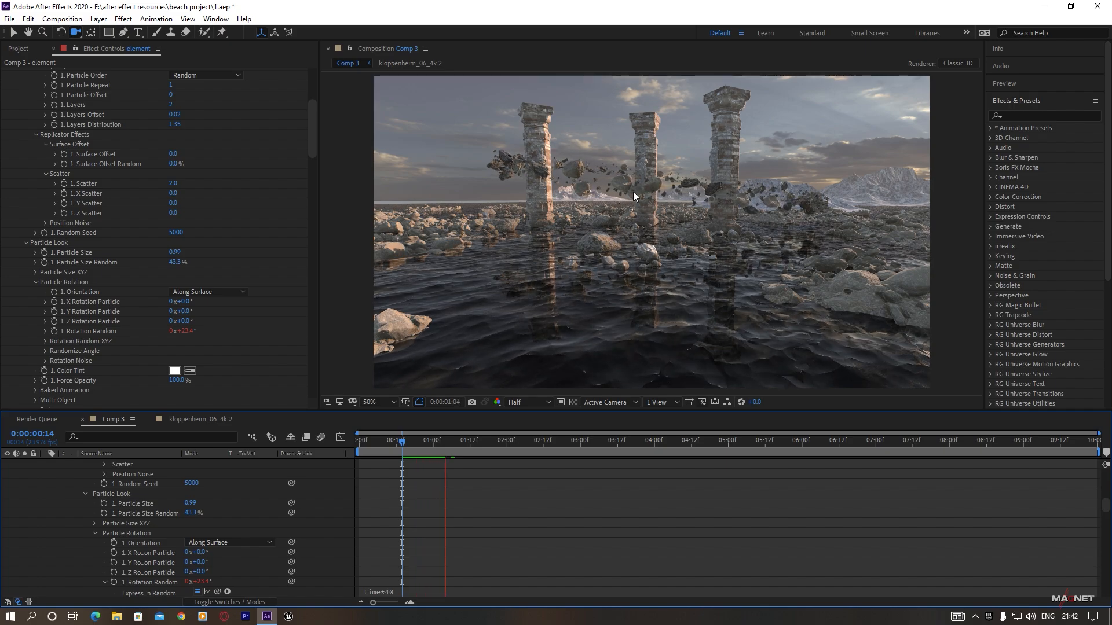
{"action": "key", "text": "space"}
- Copy the time*40 expression from Group 1's Rotation Random to Group 2's Rotation Random
{"action": "left_click", "coordinate": [387, 589]}
{"action": "key", "text": "ctrl+c"}
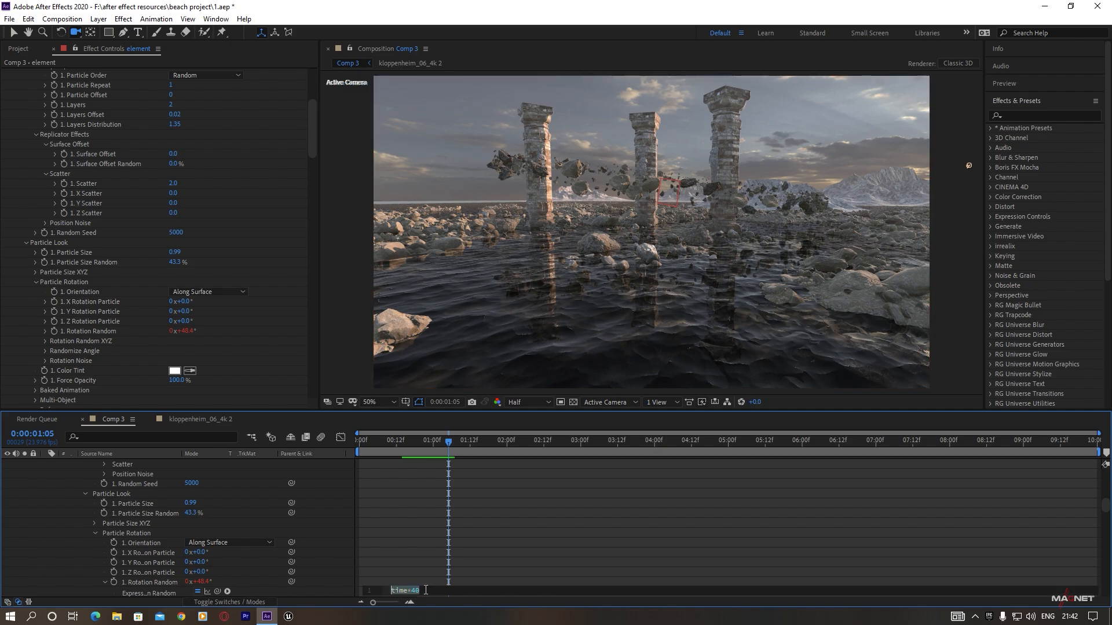
{"action": "scroll", "coordinate": [89, 248], "scroll_direction": "up", "scroll_amount": 6}
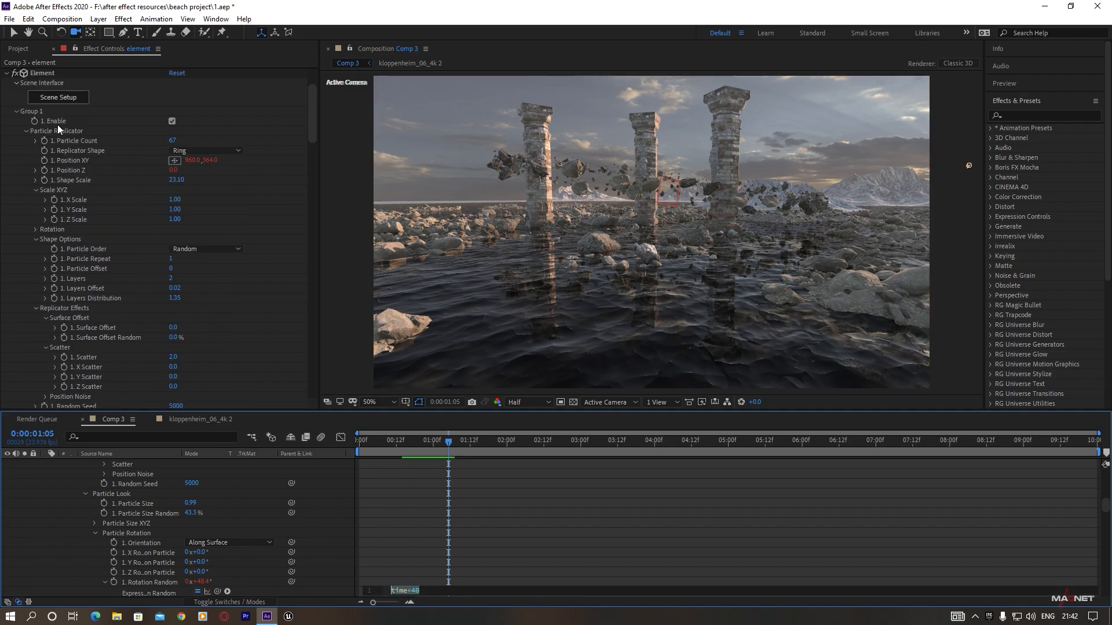
{"action": "left_click", "coordinate": [20, 120]}
{"action": "left_click", "coordinate": [15, 111]}
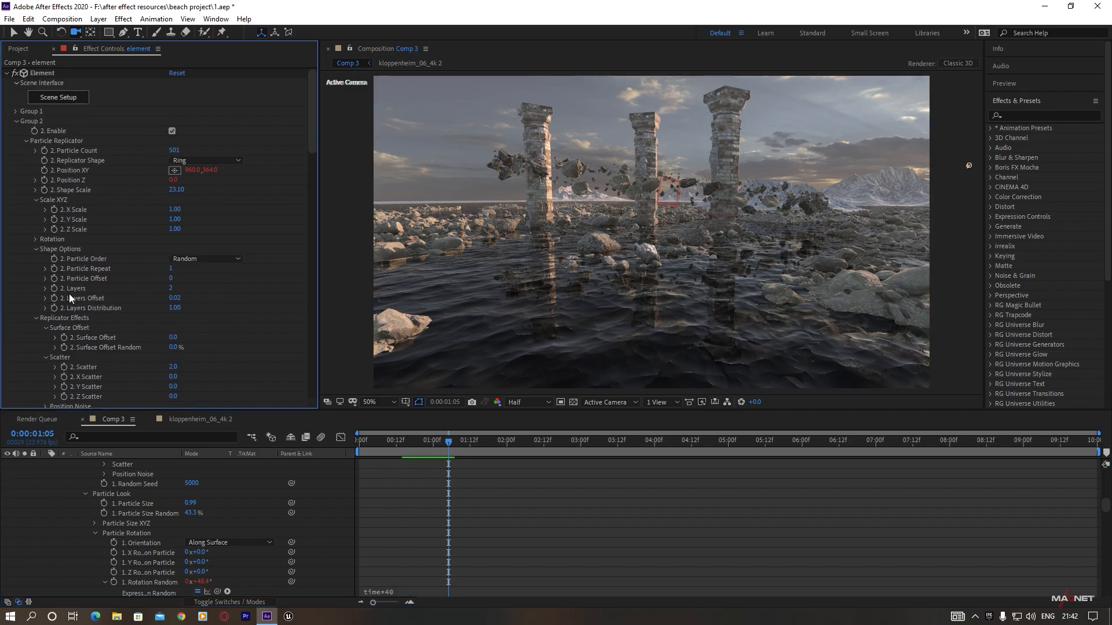
{"action": "scroll", "coordinate": [68, 294], "scroll_direction": "down", "scroll_amount": 5}
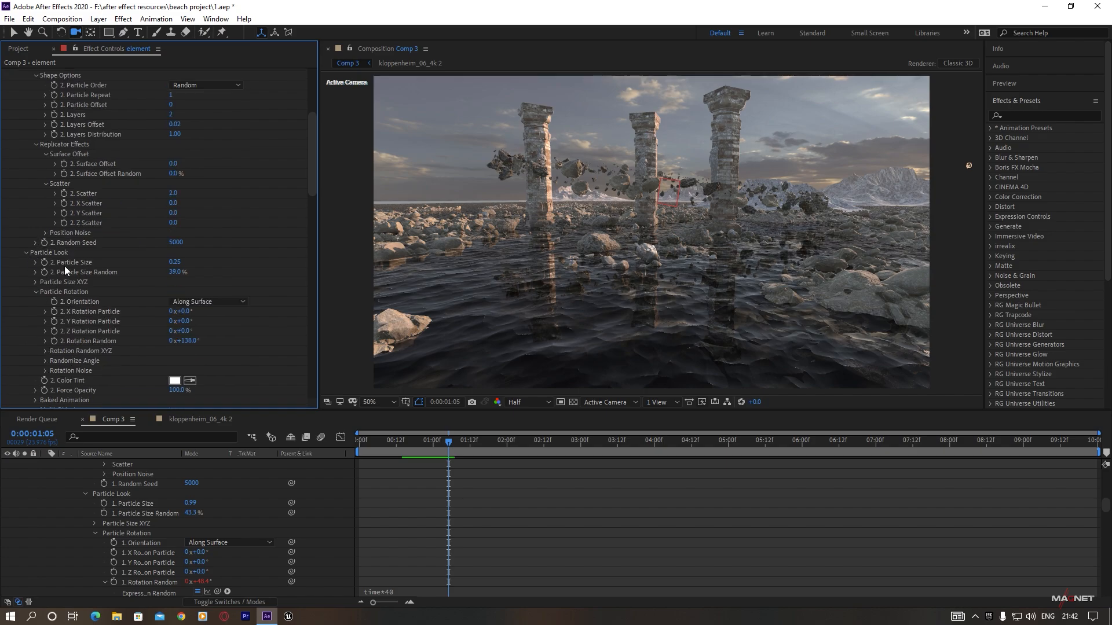
{"action": "scroll", "coordinate": [69, 241], "scroll_direction": "down", "scroll_amount": 3}
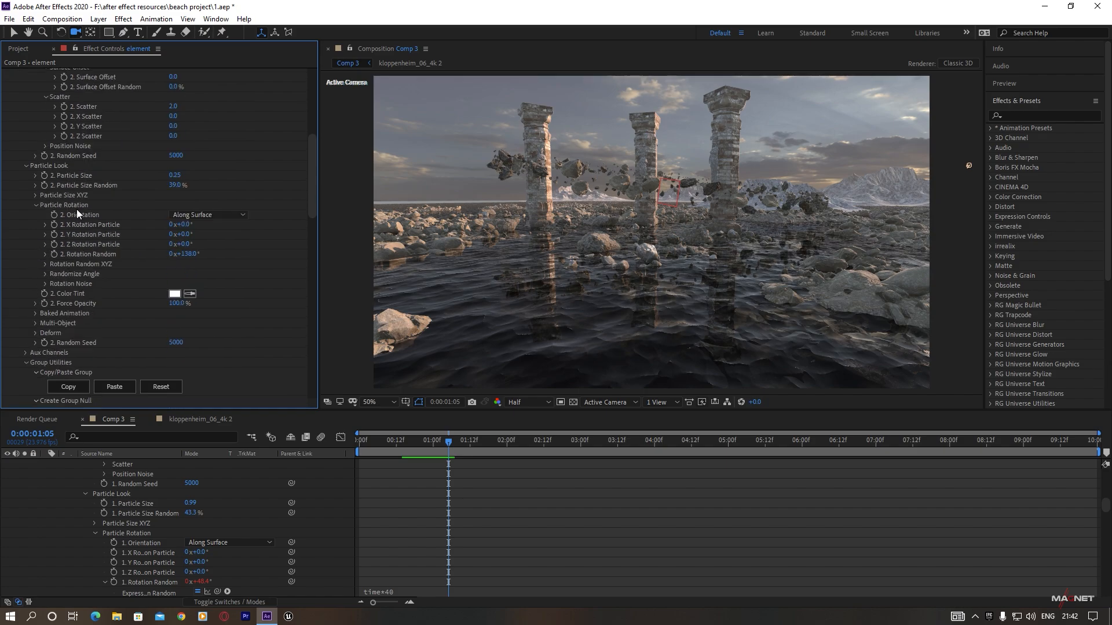
{"action": "left_click", "coordinate": [53, 253], "text": "alt"}
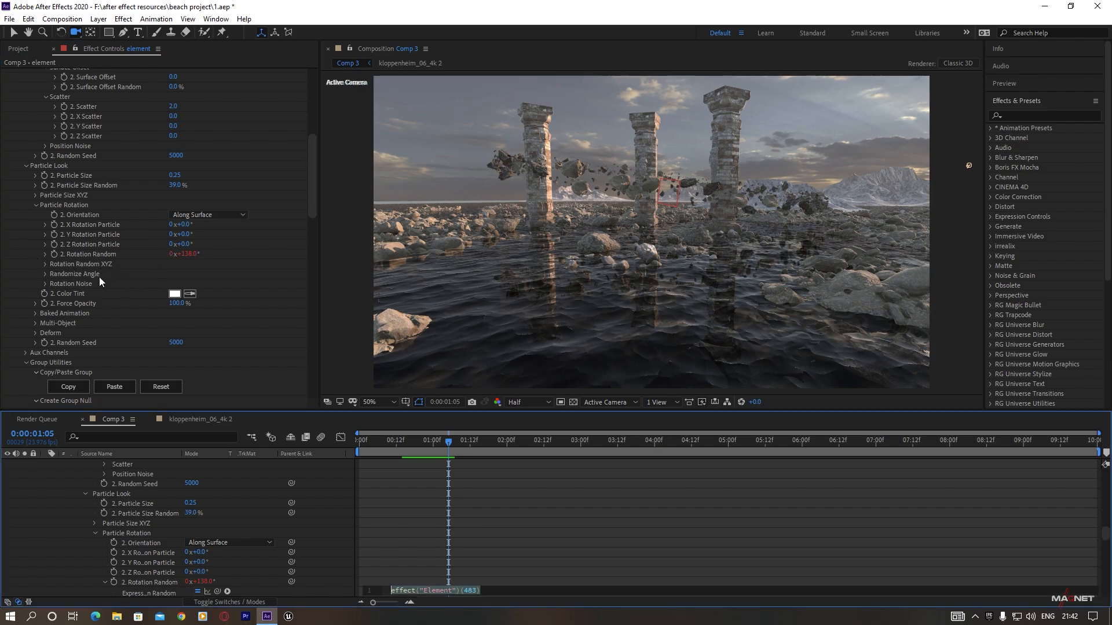
{"action": "key", "text": "ctrl+v"}
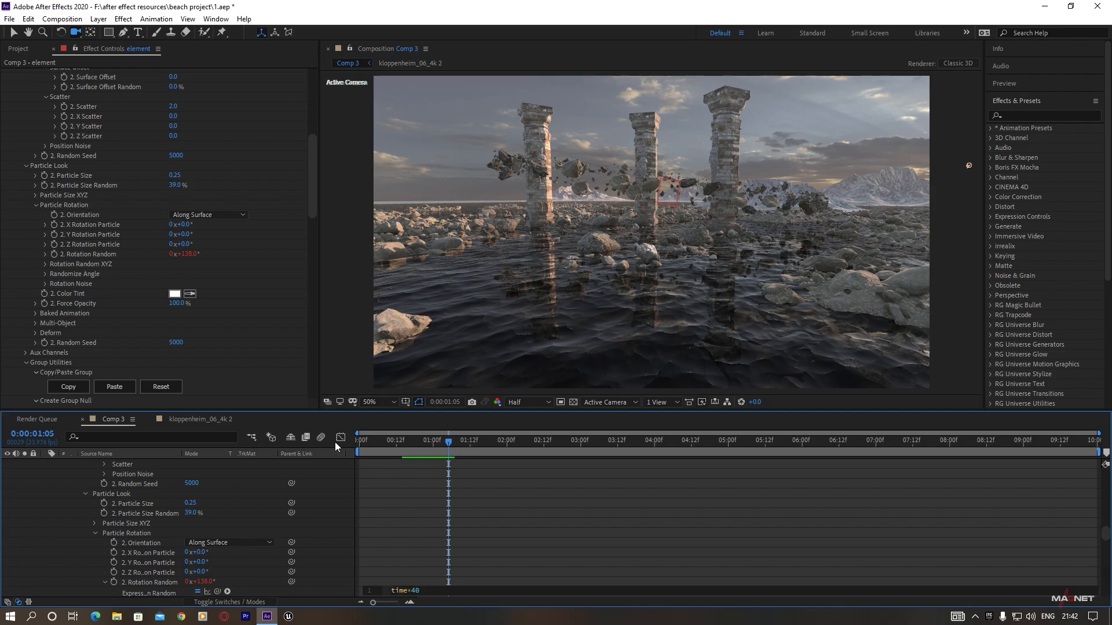
- Change Group 2's Rotation Random expression to time*80 and preview the small boulders' motion
{"action": "left_click", "coordinate": [416, 591]}
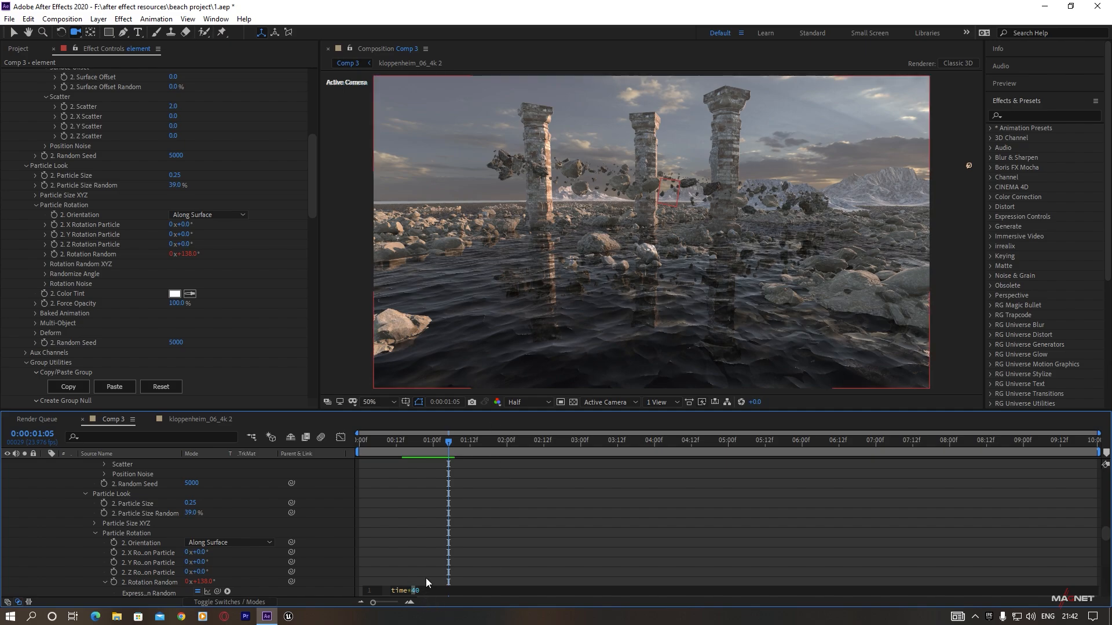
{"action": "type", "text": "8"}
{"action": "left_click", "coordinate": [425, 440]}
{"action": "left_click_drag", "start_coordinate": [415, 445], "coordinate": [391, 444]}
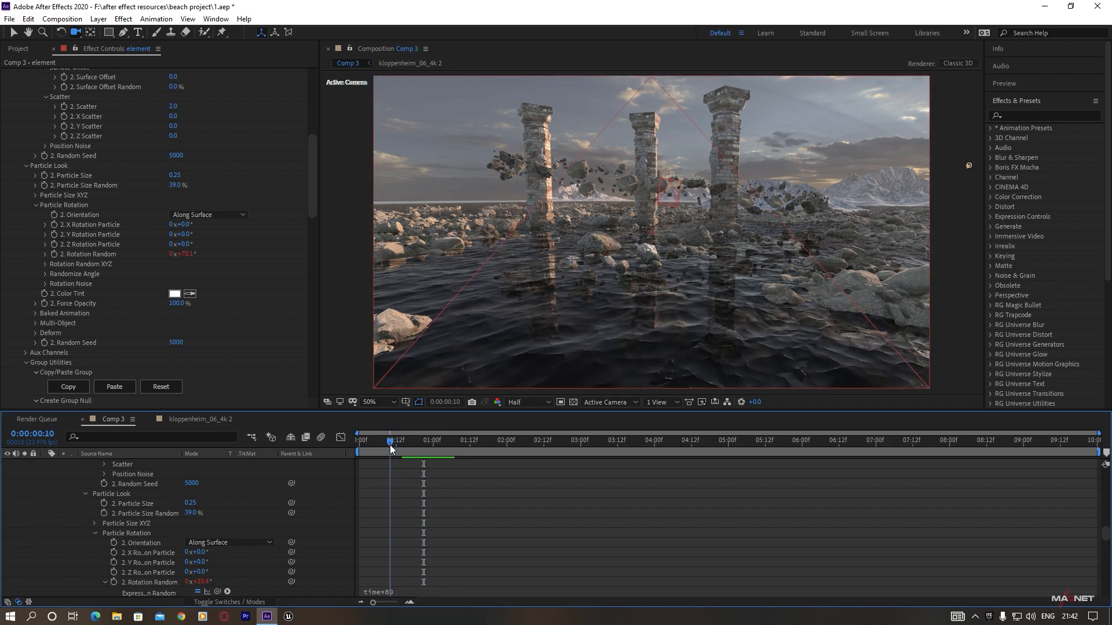
{"action": "key", "text": "space"}
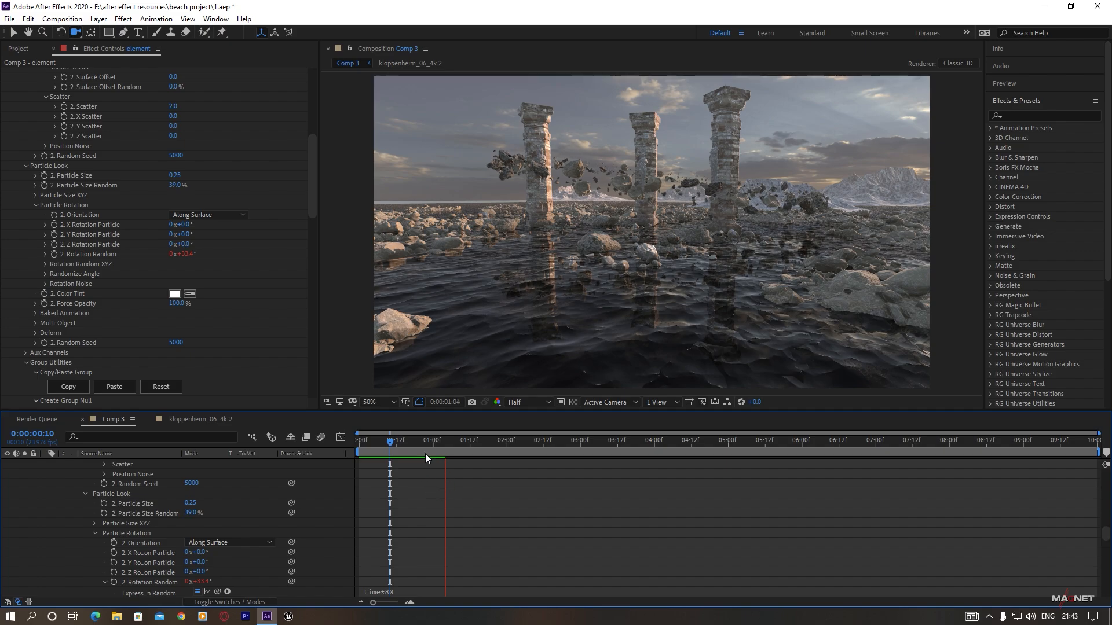
{"action": "key", "text": "space"}
- Replay the boulder animation from the first frame, then return to the start and orbit the camera slightly
{"action": "left_click_drag", "start_coordinate": [430, 441], "coordinate": [349, 445]}
{"action": "key", "text": "space"}
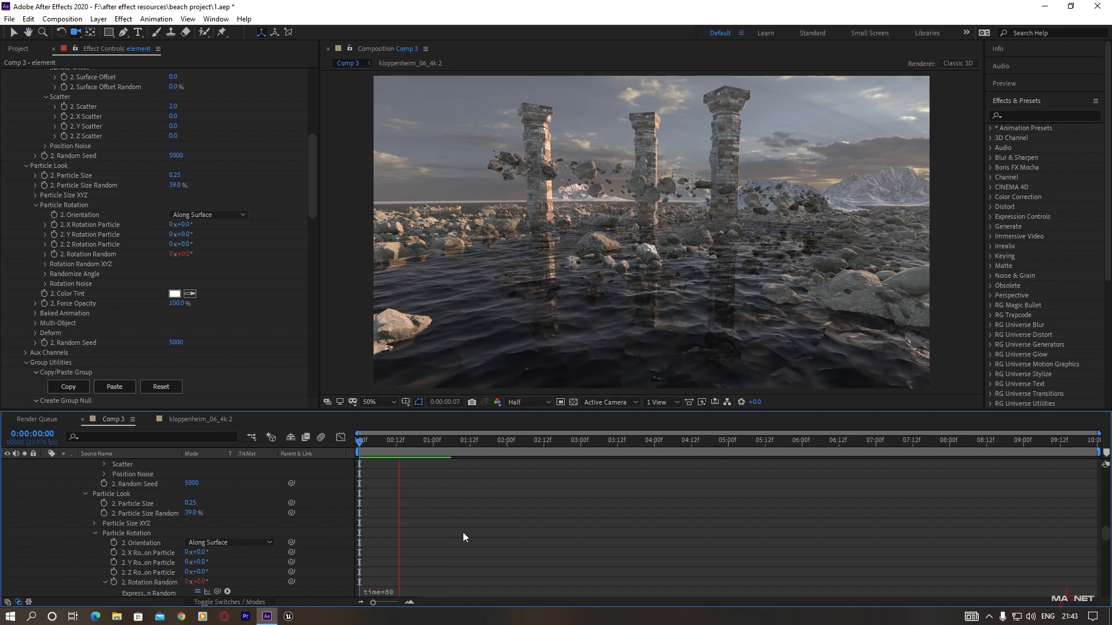
{"action": "key", "text": "space"}
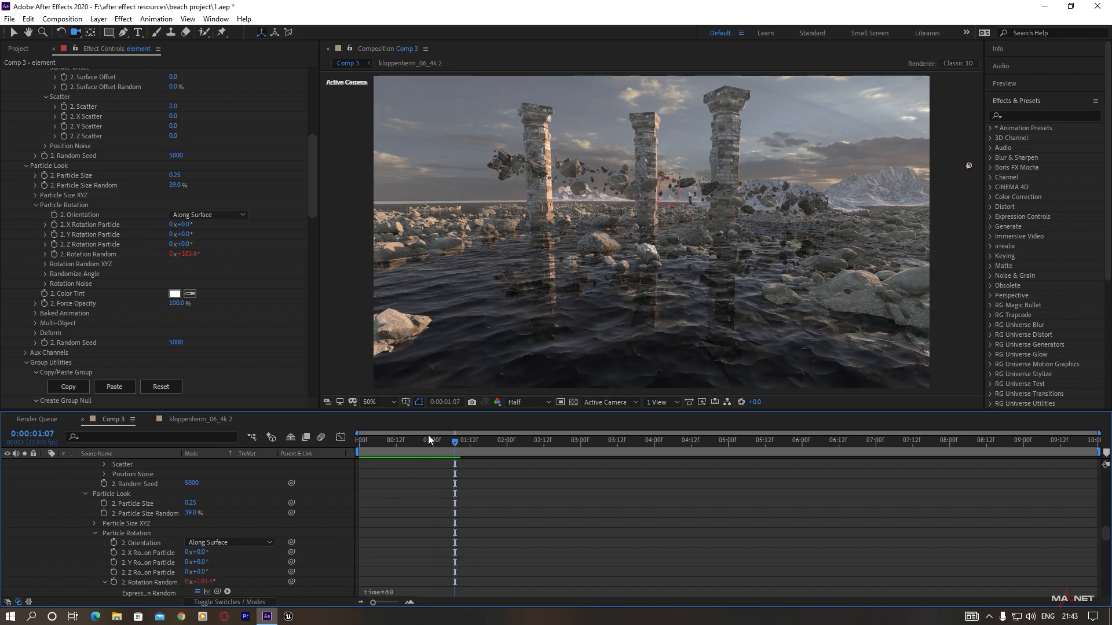
{"action": "left_click_drag", "start_coordinate": [385, 446], "coordinate": [350, 446]}
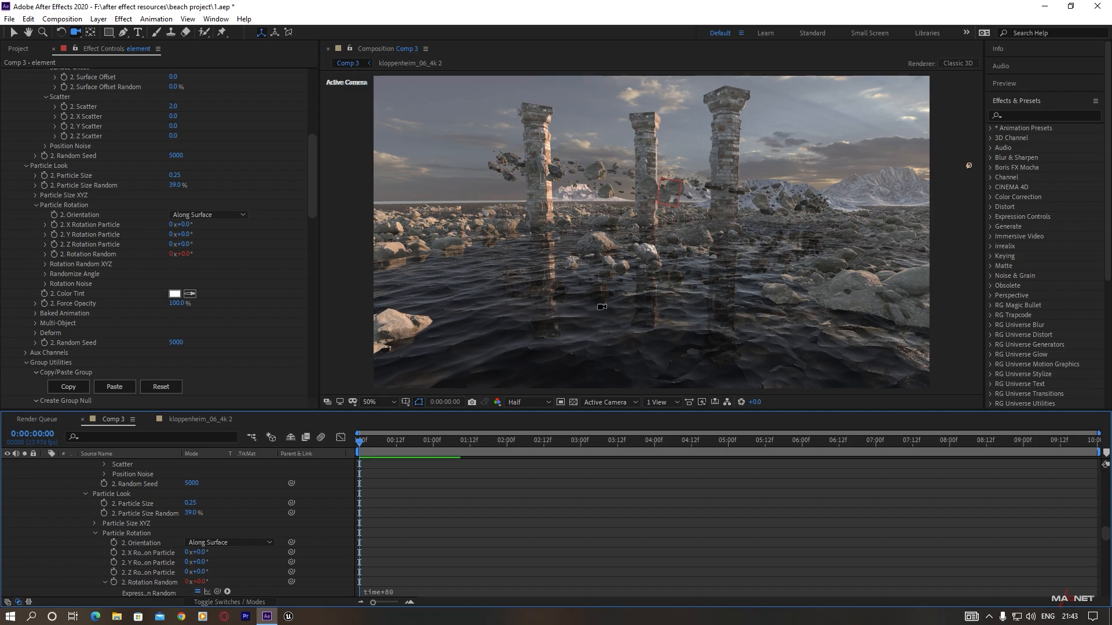
{"action": "left_click_drag", "start_coordinate": [635, 313], "coordinate": [646, 294]}
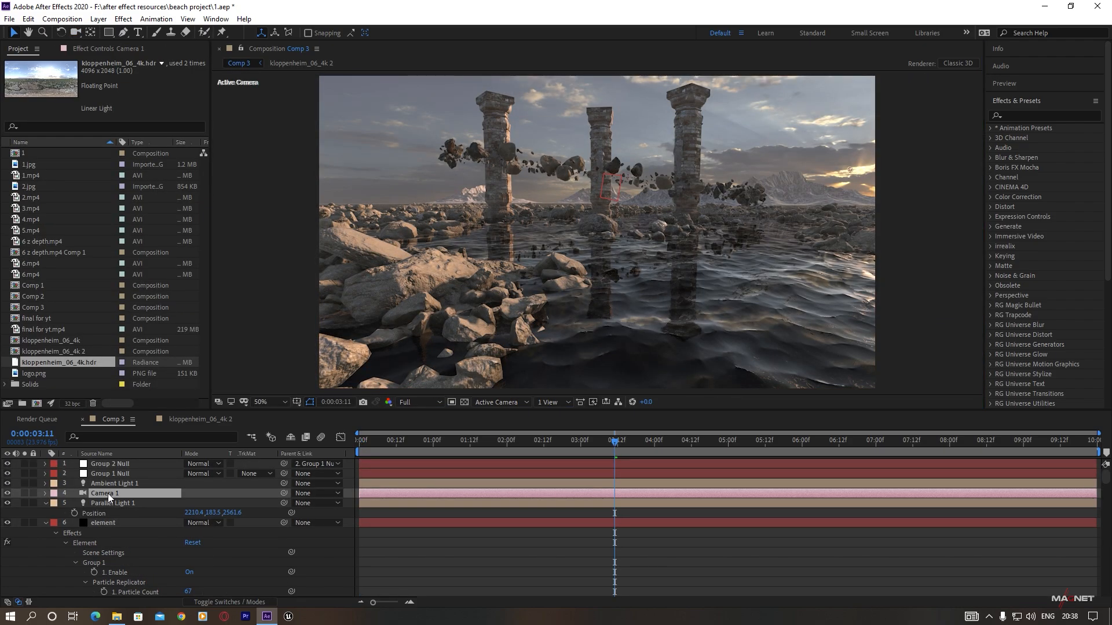
- Show Camera 1's Point of Interest and Position properties at the first frame and set the preview resolution to Half
{"action": "left_click", "coordinate": [106, 494]}
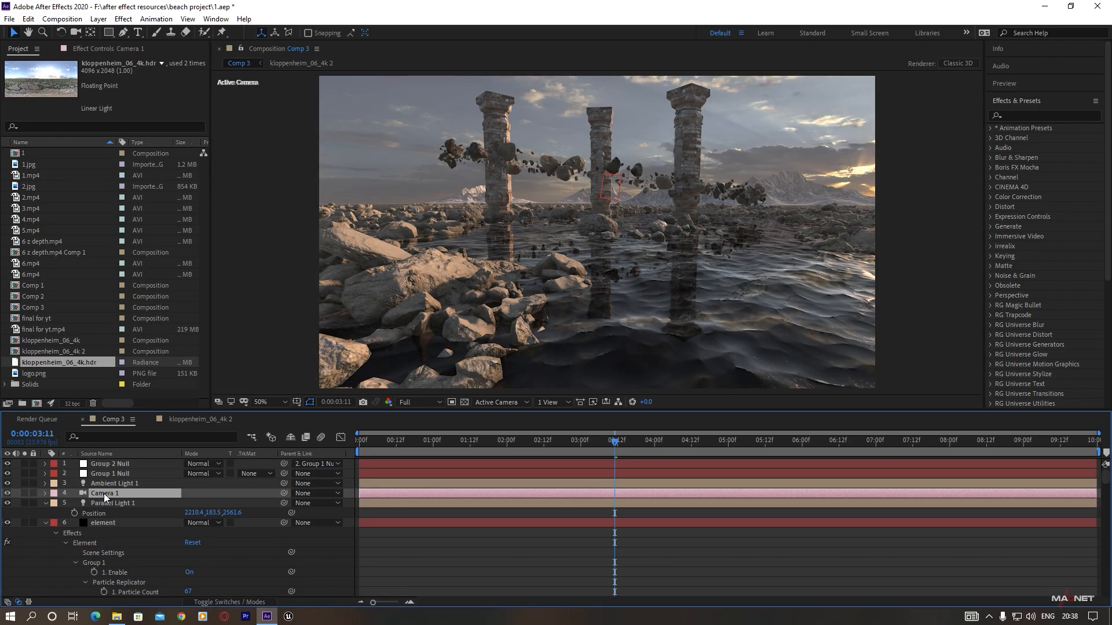
{"action": "left_click", "coordinate": [74, 33]}
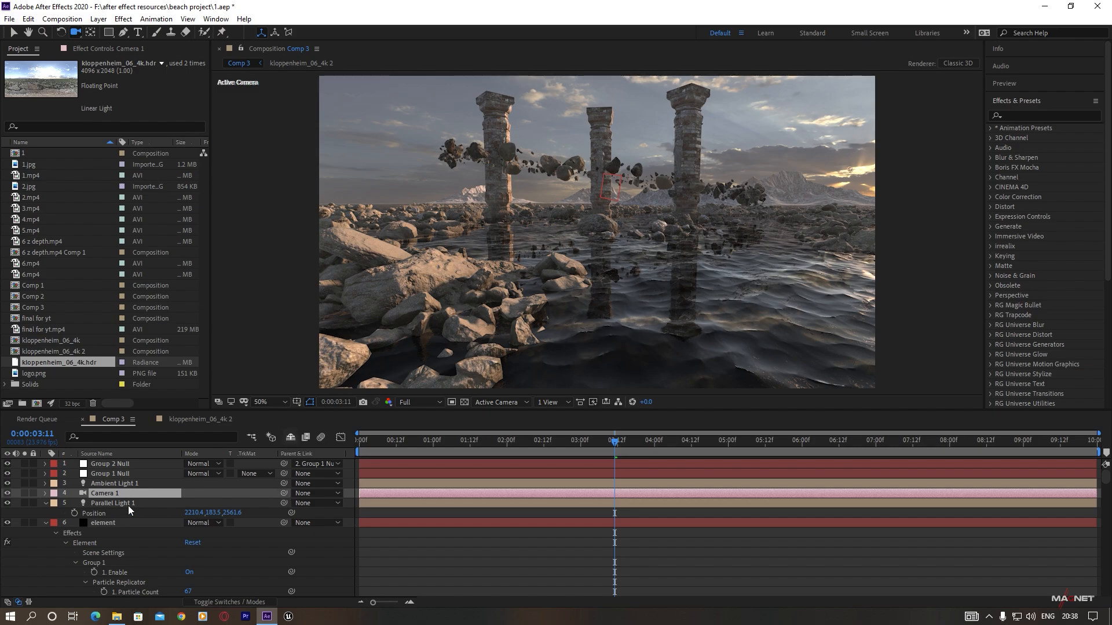
{"action": "left_click", "coordinate": [110, 492]}
{"action": "key", "text": "a"}
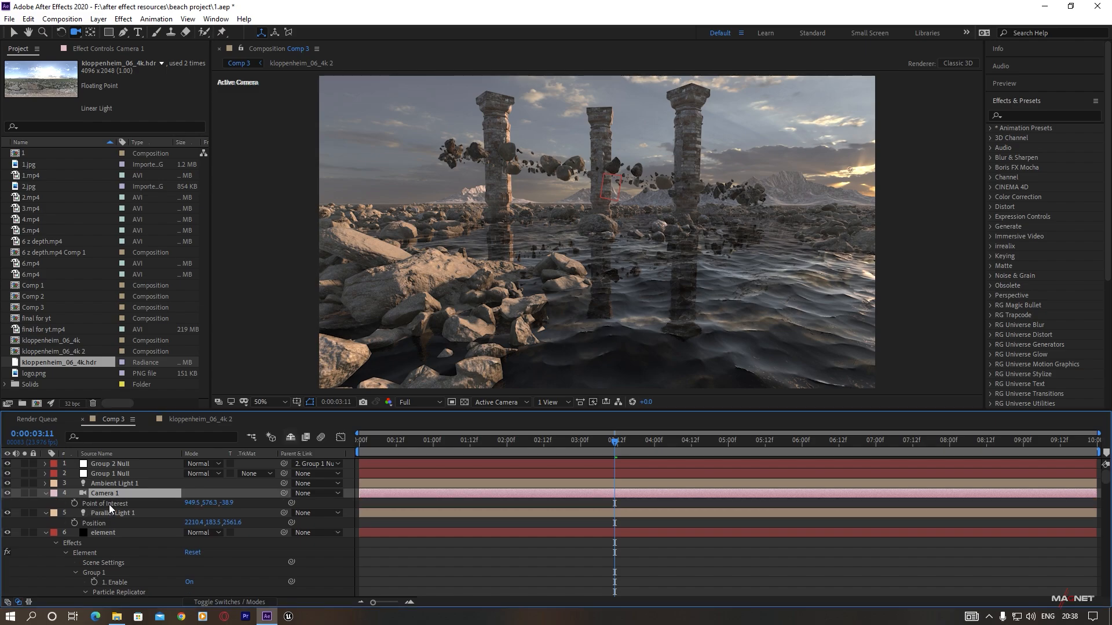
{"action": "key", "text": "shift+p"}
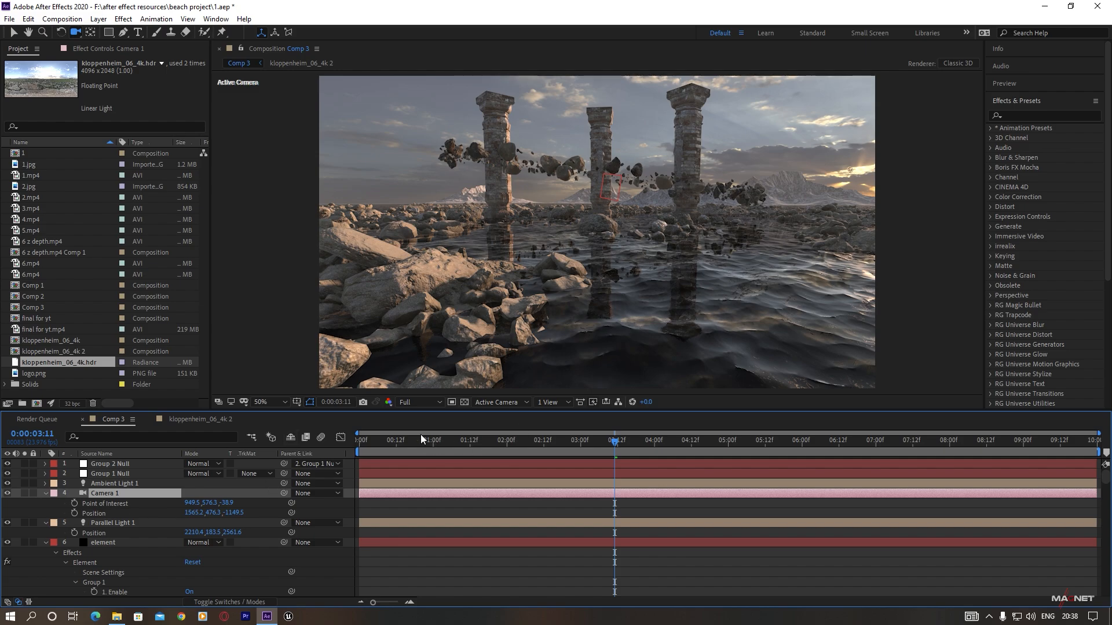
{"action": "left_click", "coordinate": [359, 440]}
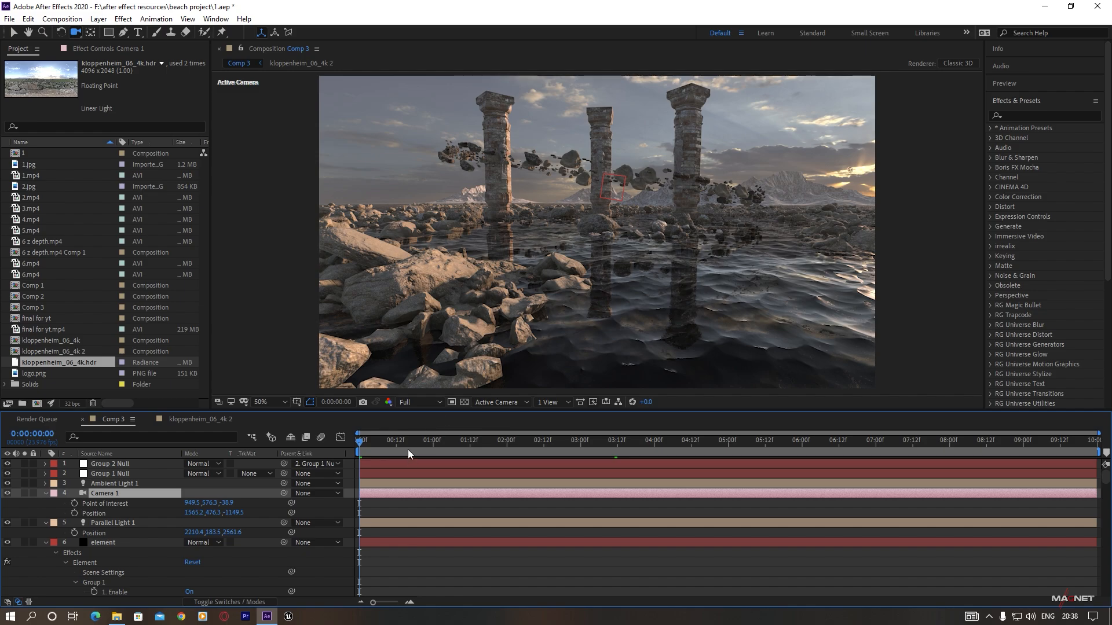
{"action": "left_click", "coordinate": [422, 401]}
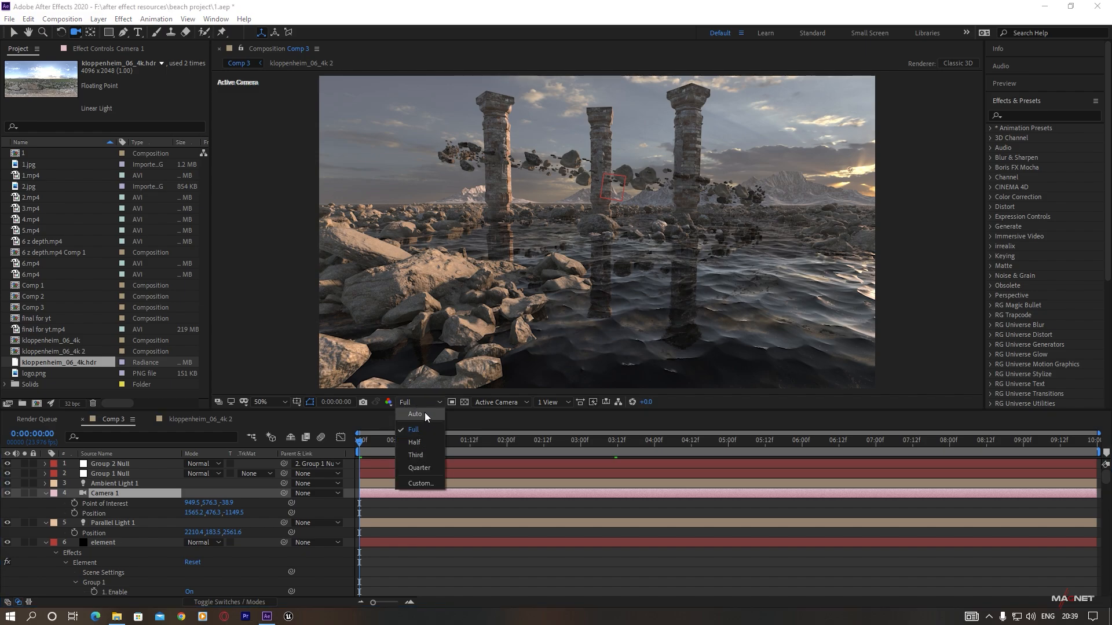
{"action": "left_click", "coordinate": [423, 442]}
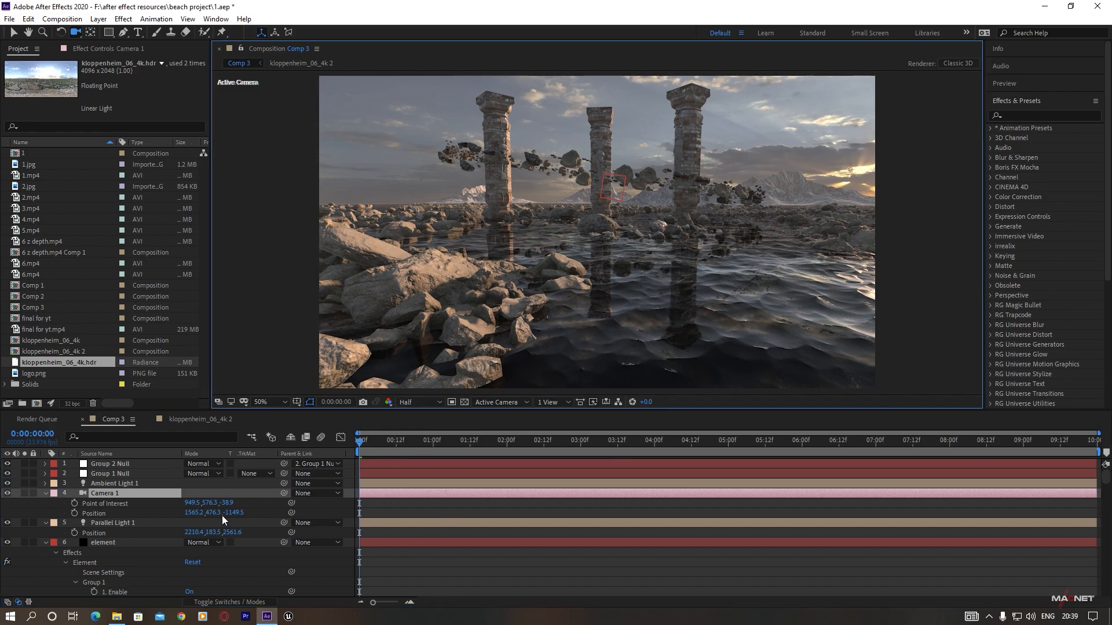
- Keyframe Camera 1's Point of Interest and Position at the first frame, and at 0:00:09:23 move the camera lower and closer to the pillars
{"action": "left_click", "coordinate": [74, 503]}
{"action": "left_click", "coordinate": [74, 513]}
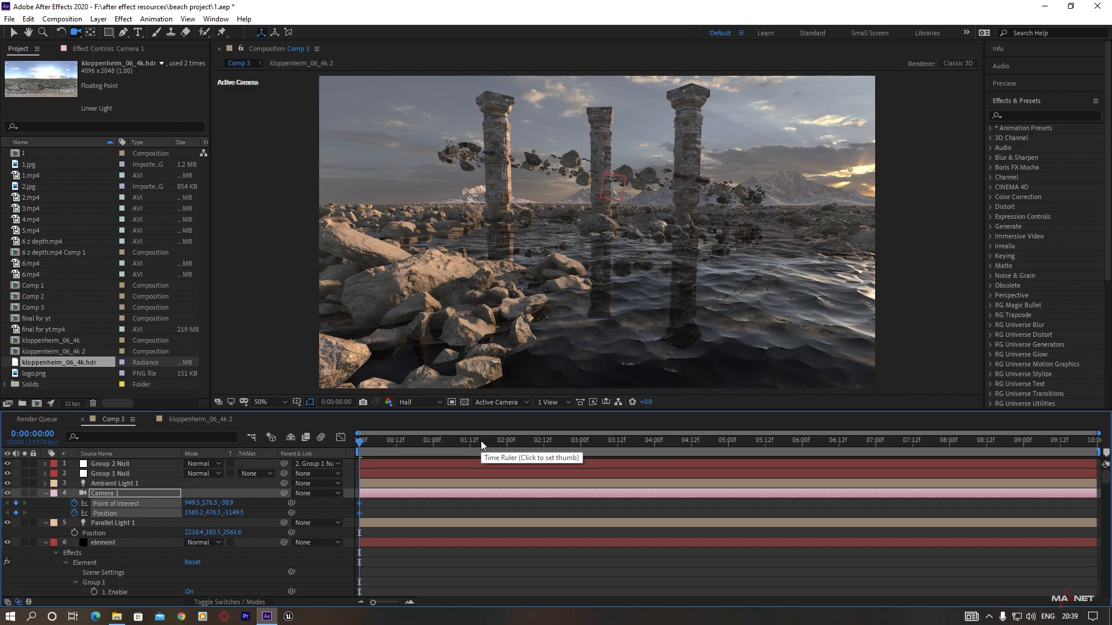
{"action": "left_click_drag", "start_coordinate": [484, 440], "coordinate": [1094, 441]}
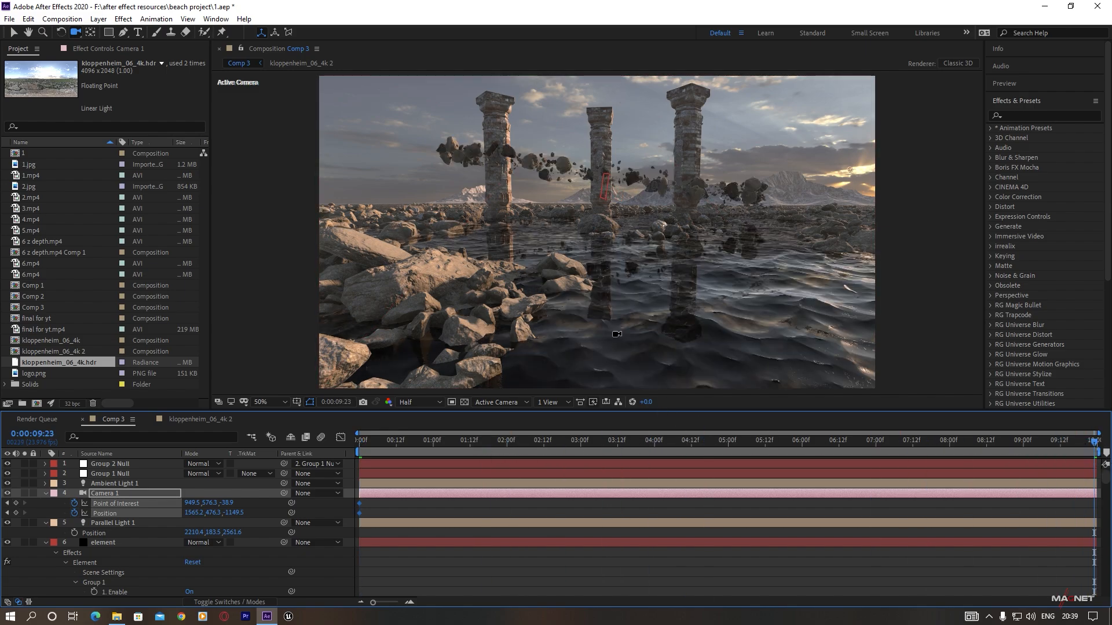
{"action": "mouse_move", "coordinate": [573, 301]}
{"action": "left_mouse_down"}
{"action": "mouse_move", "coordinate": [578, 260]}
{"action": "mouse_move", "coordinate": [584, 296]}
{"action": "mouse_move", "coordinate": [592, 260]}
{"action": "mouse_move", "coordinate": [597, 284]}
{"action": "mouse_move", "coordinate": [566, 306]}
{"action": "left_mouse_up"}
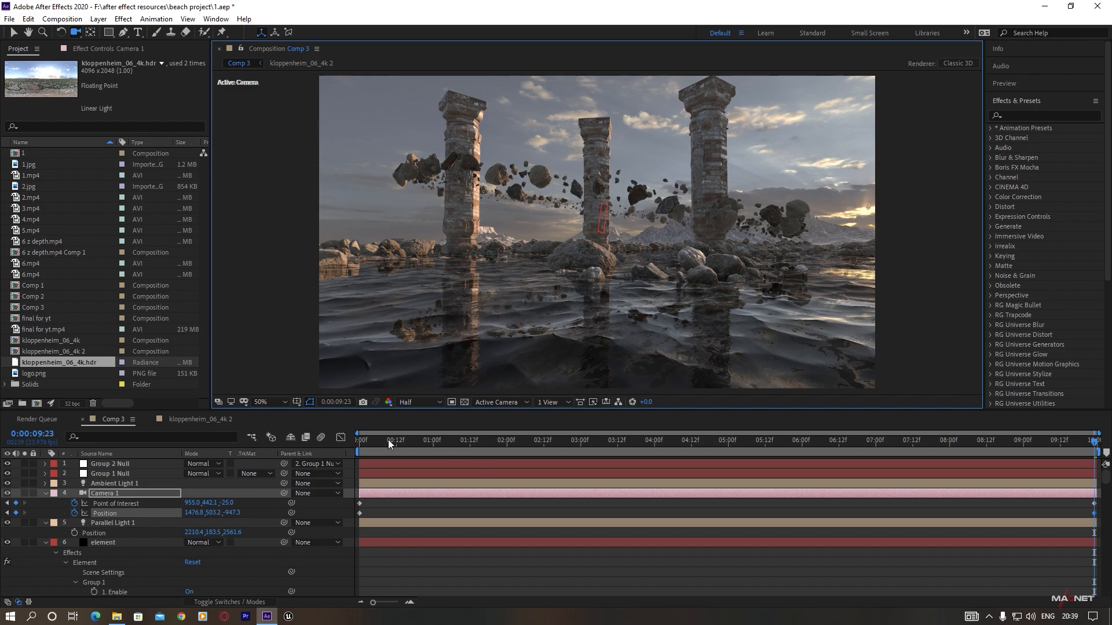
- Keyframe Camera 1's X Rotation at the first frame, set it to -55.3°, and move that keyframe to 0:00:02:00
{"action": "left_click_drag", "start_coordinate": [374, 441], "coordinate": [349, 444]}
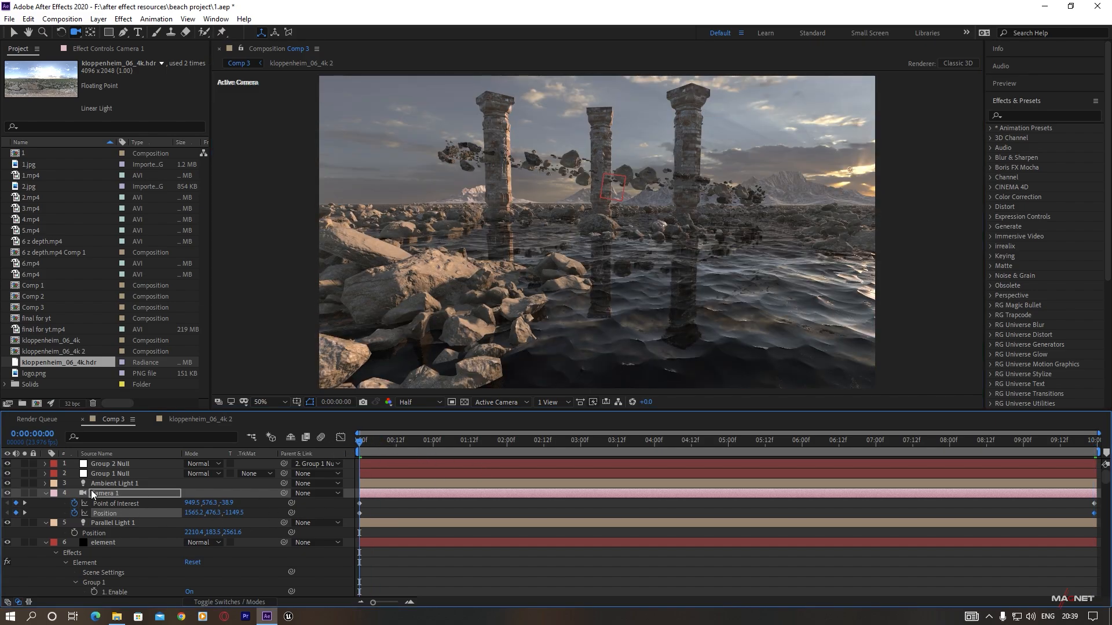
{"action": "key", "text": "r"}
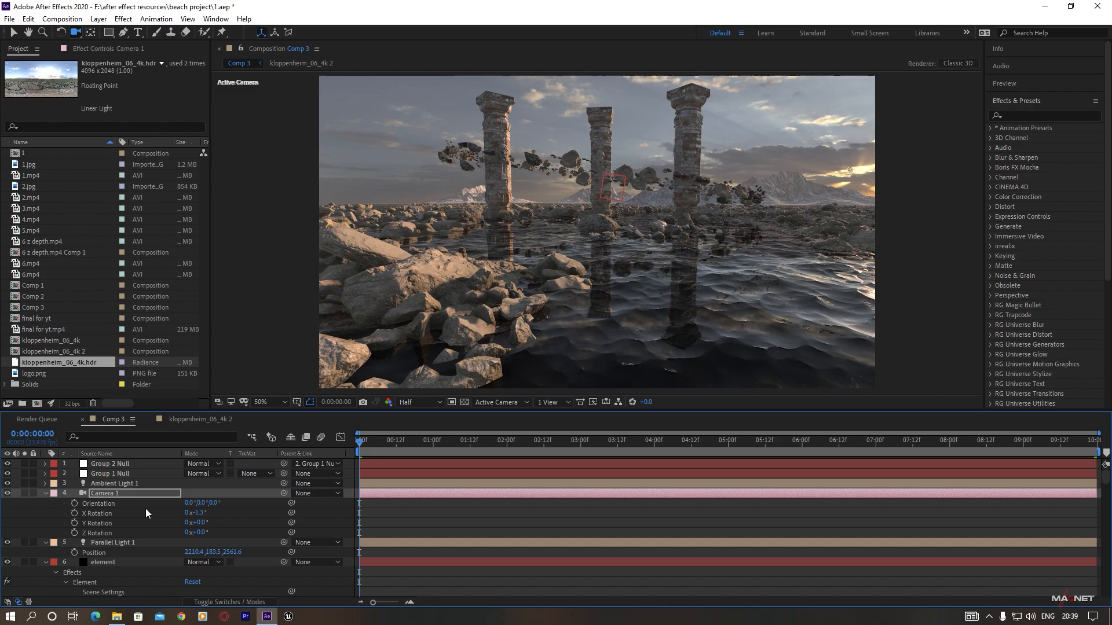
{"action": "left_click", "coordinate": [75, 513]}
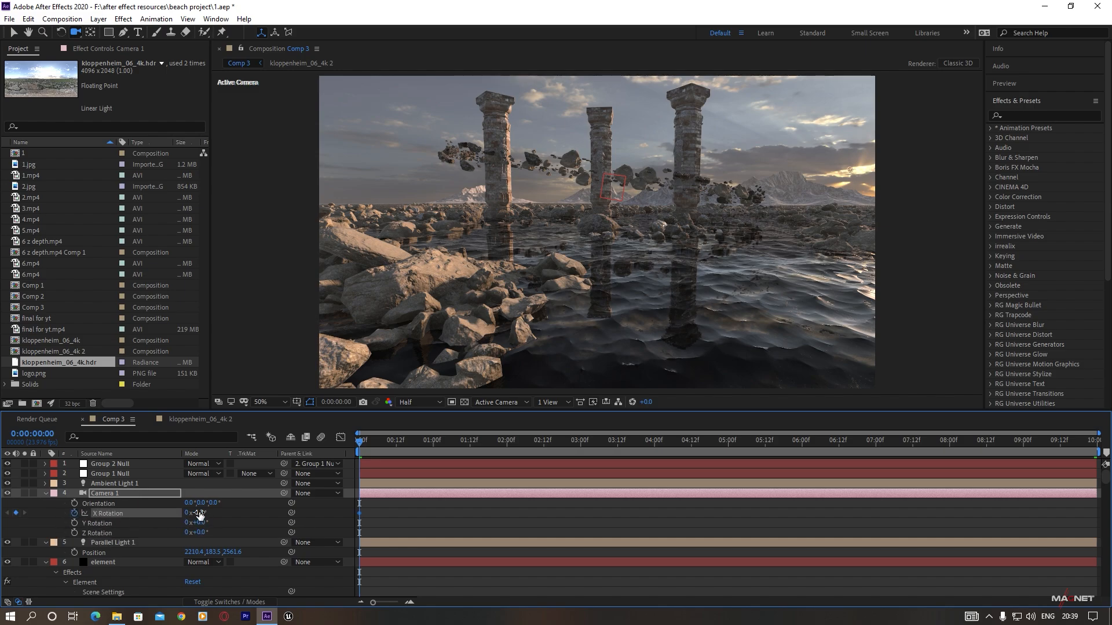
{"action": "left_click_drag", "start_coordinate": [198, 513], "coordinate": [174, 520]}
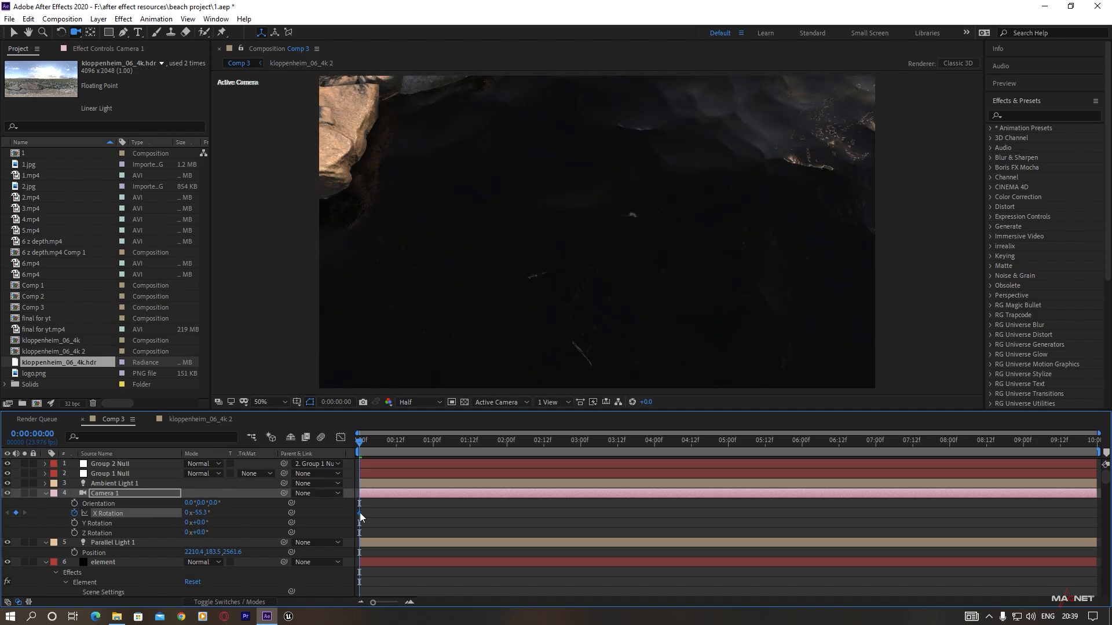
{"action": "left_click_drag", "start_coordinate": [403, 513], "coordinate": [447, 514]}
{"action": "left_click_drag", "start_coordinate": [514, 510], "coordinate": [507, 509]}
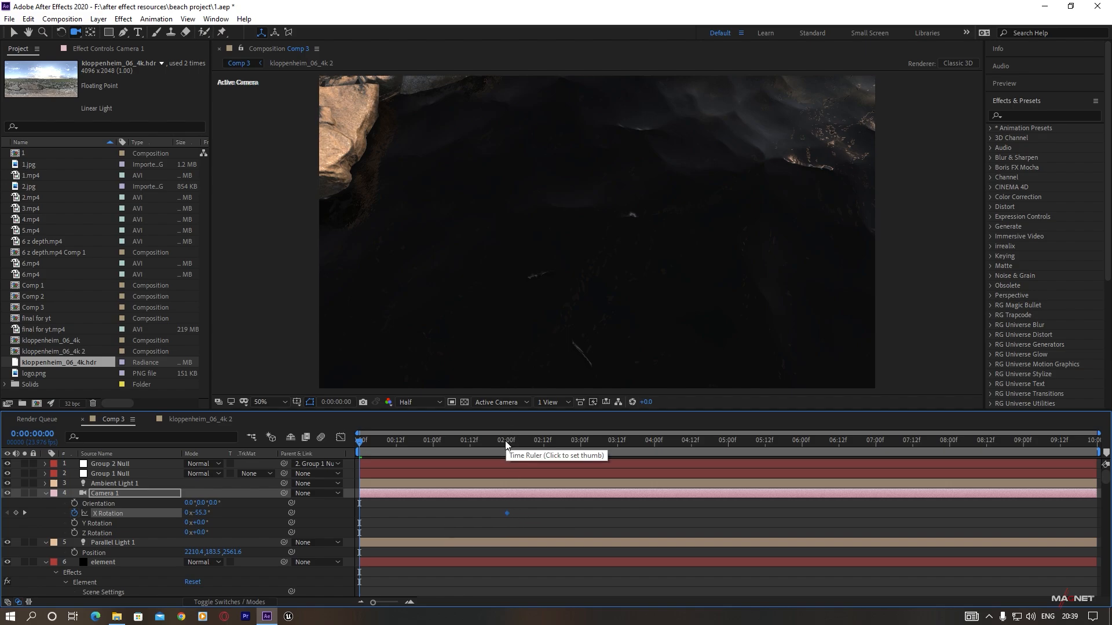
- Set Camera 1's X Rotation to 6.7° at 0:00:04:00 and apply Easy Ease to both X Rotation keyframes
{"action": "left_click", "coordinate": [506, 440]}
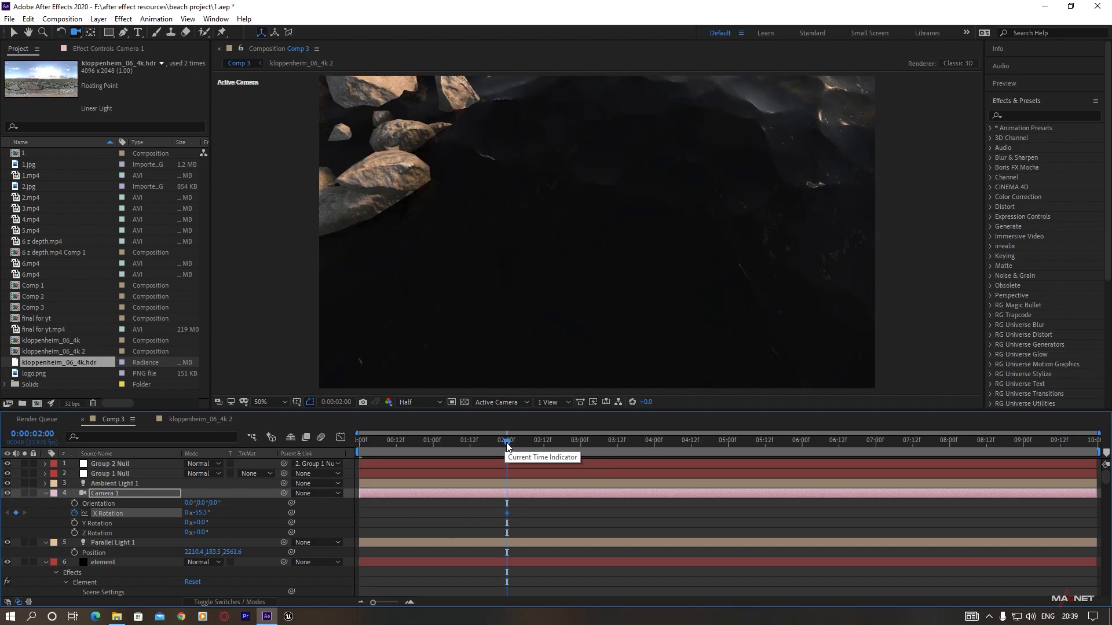
{"action": "left_click_drag", "start_coordinate": [506, 440], "coordinate": [653, 453]}
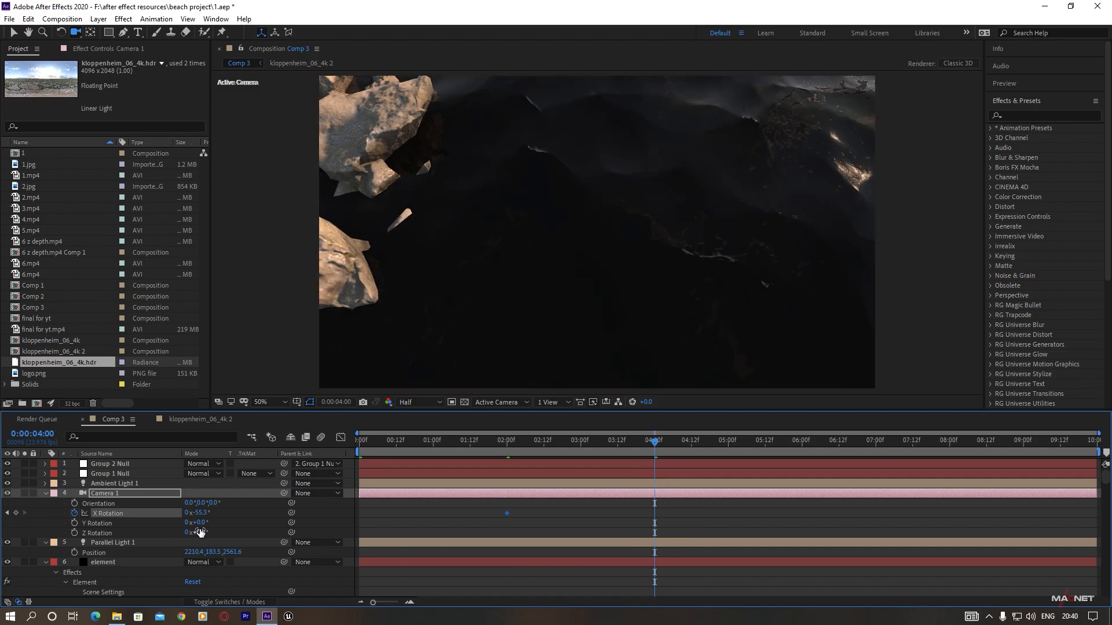
{"action": "left_click_drag", "start_coordinate": [203, 514], "coordinate": [236, 513]}
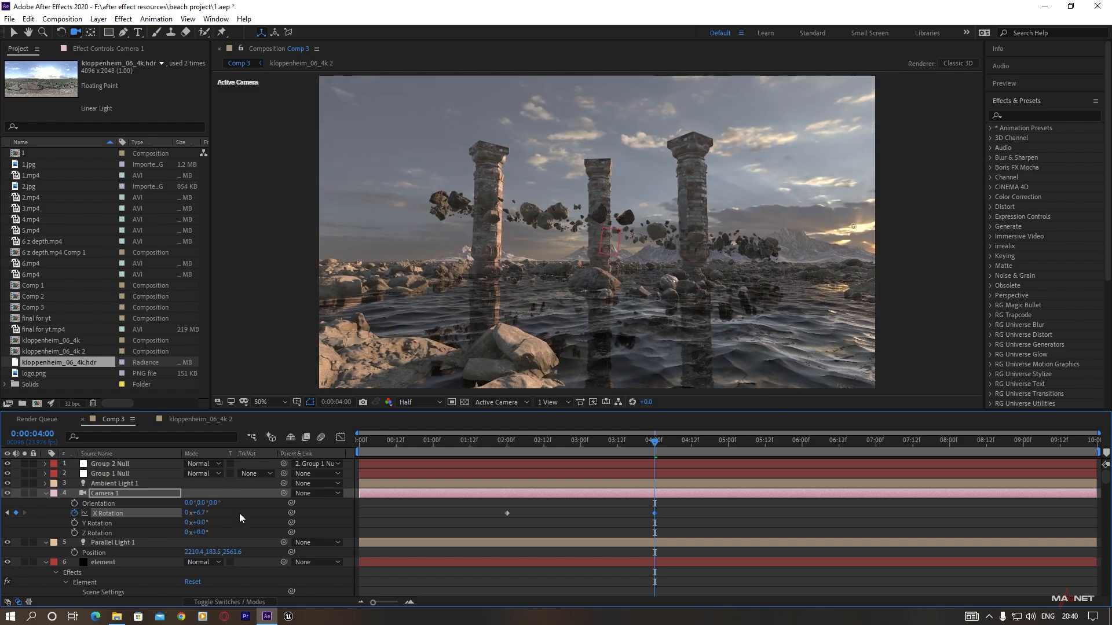
{"action": "left_click_drag", "start_coordinate": [683, 502], "coordinate": [505, 526]}
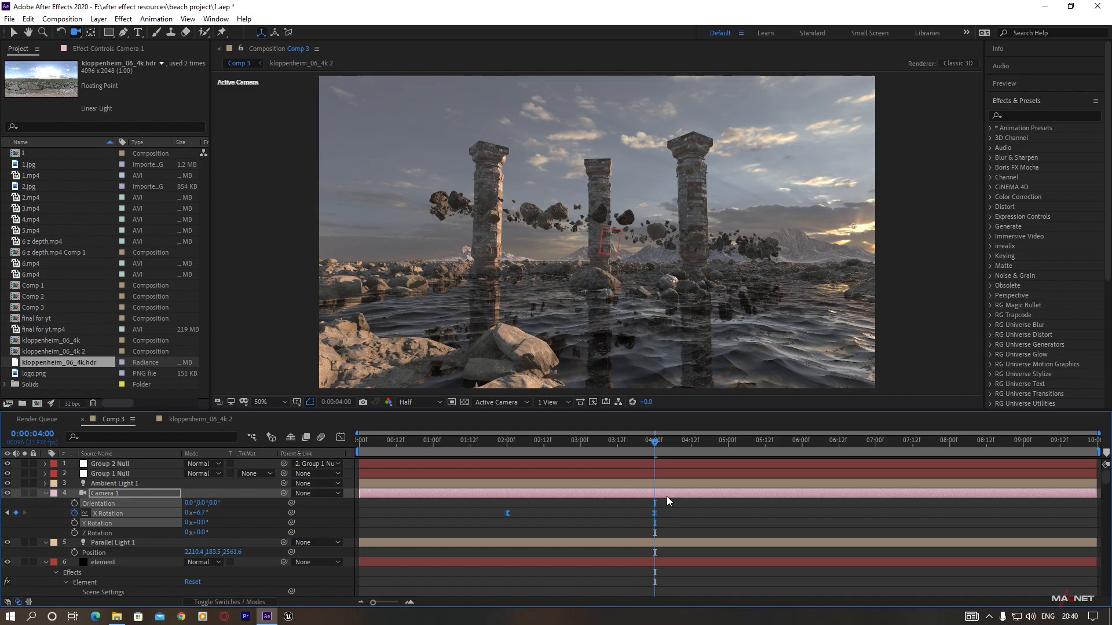
- Preview the camera tilt from the first frame and scrub back through the transition between the X Rotation keyframes
{"action": "left_click_drag", "start_coordinate": [654, 450], "coordinate": [354, 443]}
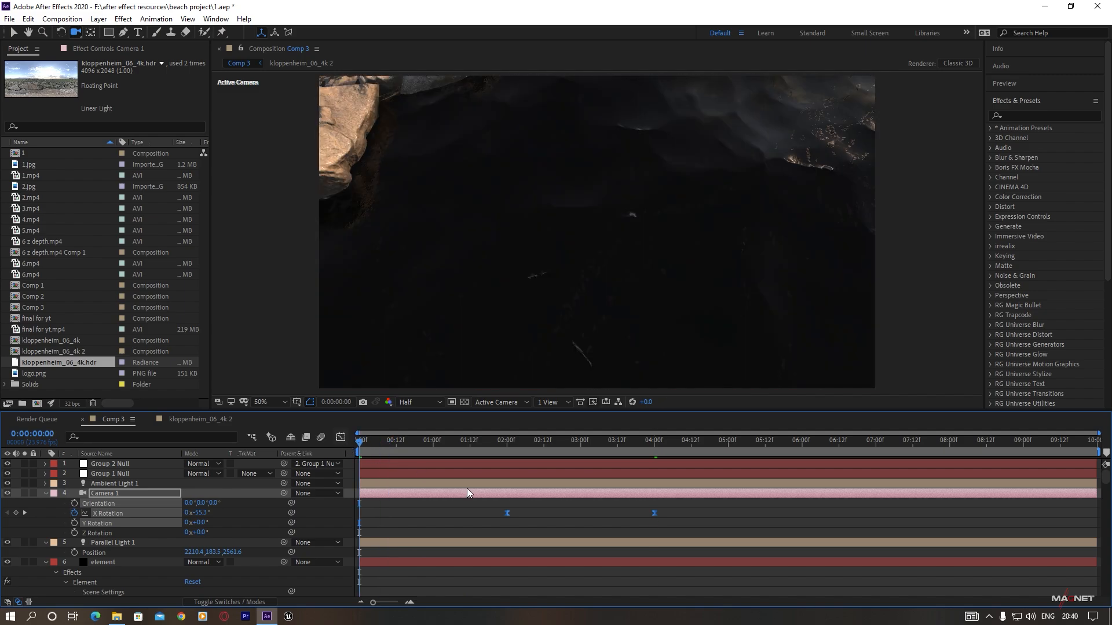
{"action": "key", "text": "space"}
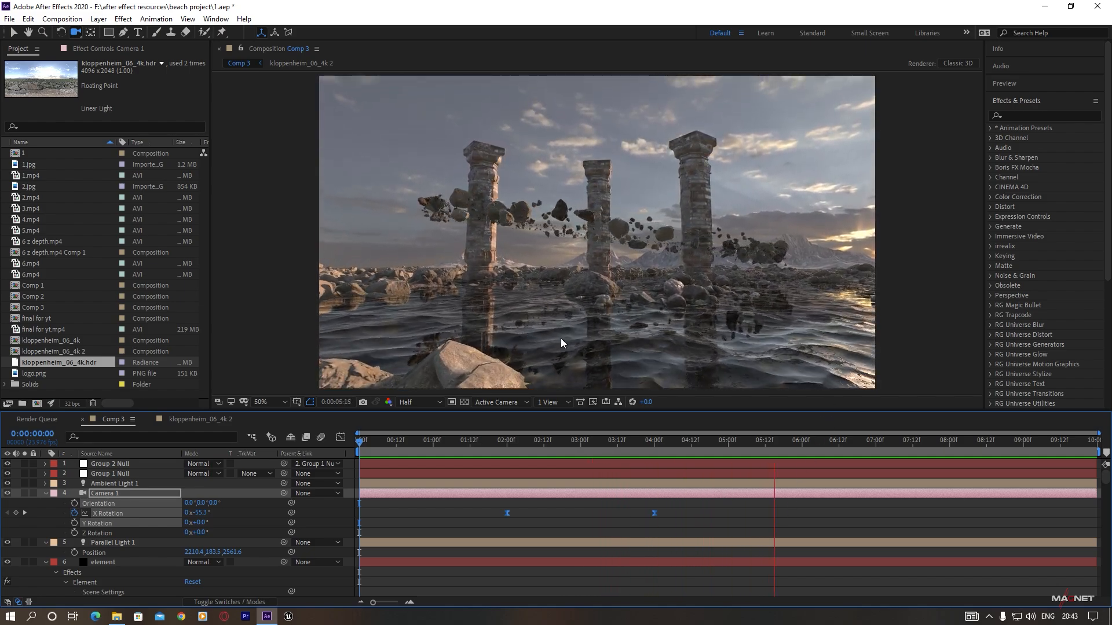
{"action": "left_click_drag", "start_coordinate": [637, 443], "coordinate": [602, 460]}
- Move Camera 1's first X Rotation keyframe to about 0:00:00:18 and preview the animation from the start
{"action": "left_click", "coordinate": [508, 513]}
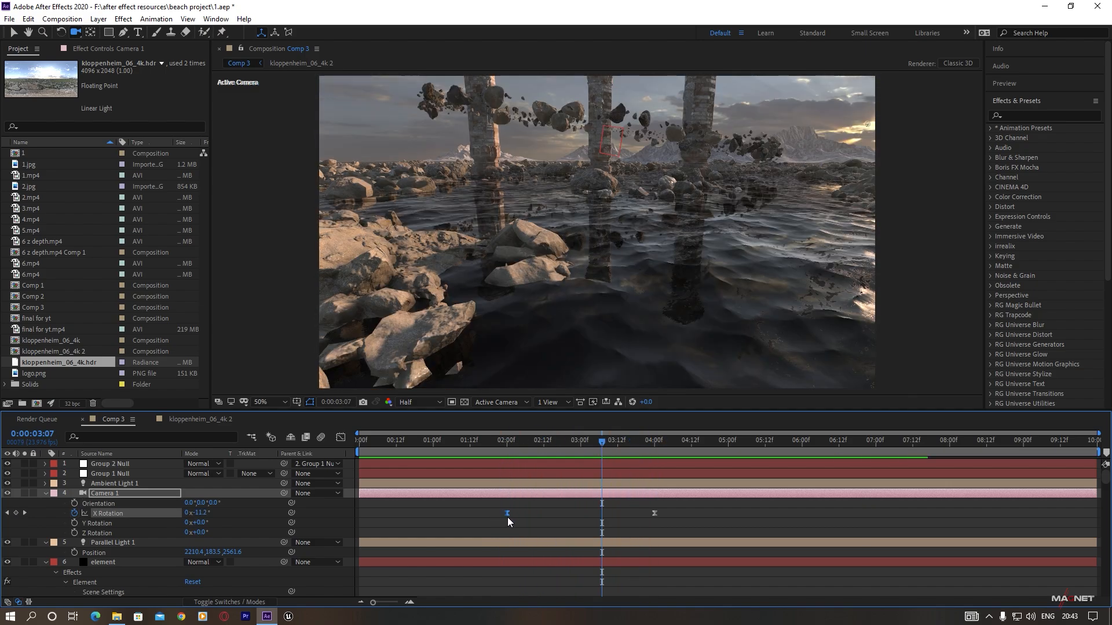
{"action": "left_click_drag", "start_coordinate": [506, 513], "coordinate": [412, 516]}
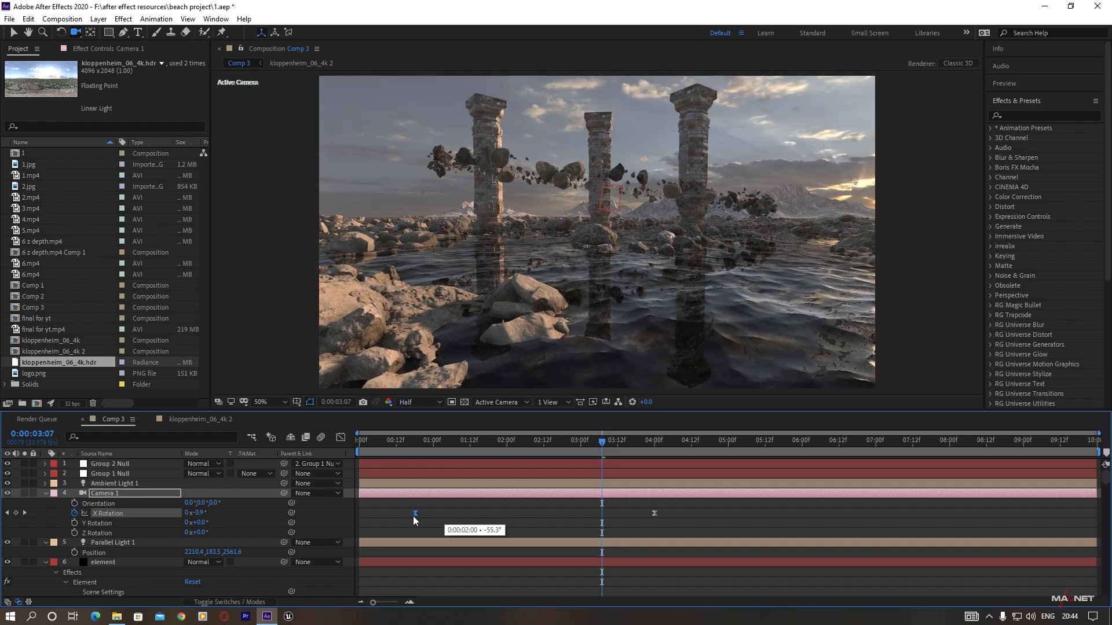
{"action": "left_click_drag", "start_coordinate": [413, 450], "coordinate": [353, 443]}
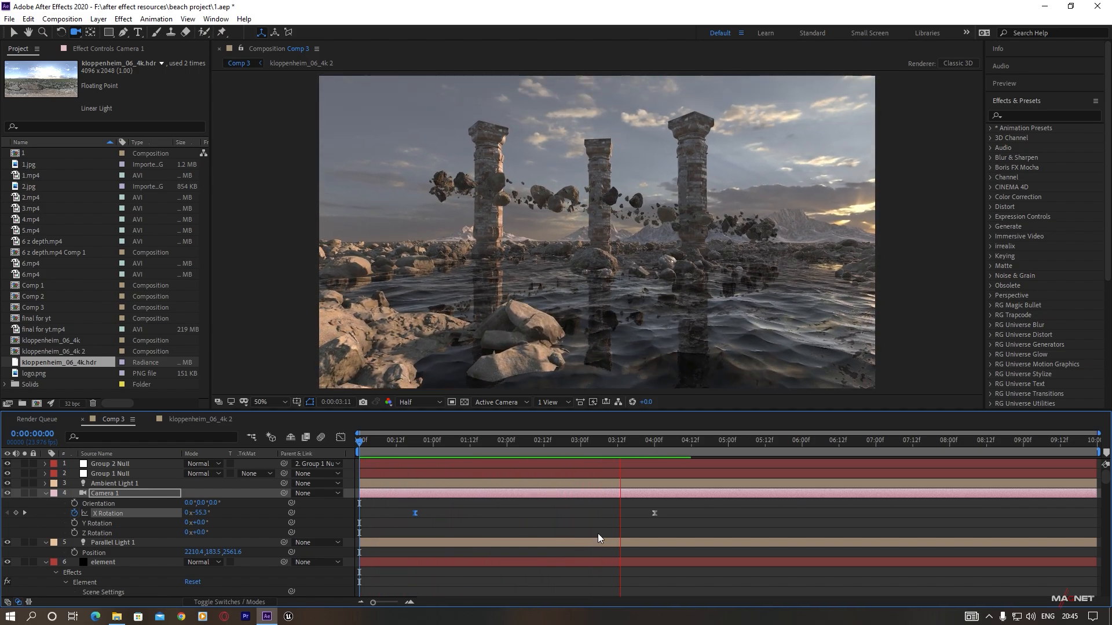
{"action": "key", "text": "space"}
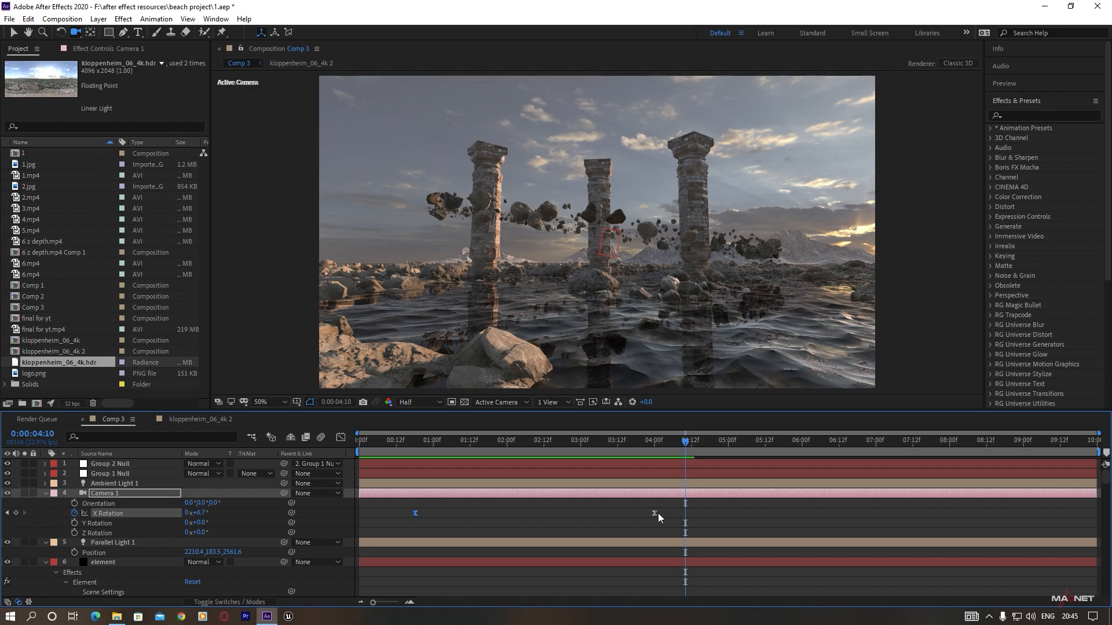
- Move Camera 1's last X Rotation keyframe to about 0:00:05:04 and change its interpolation to Easy Ease In
{"action": "left_click_drag", "start_coordinate": [655, 513], "coordinate": [740, 513]}
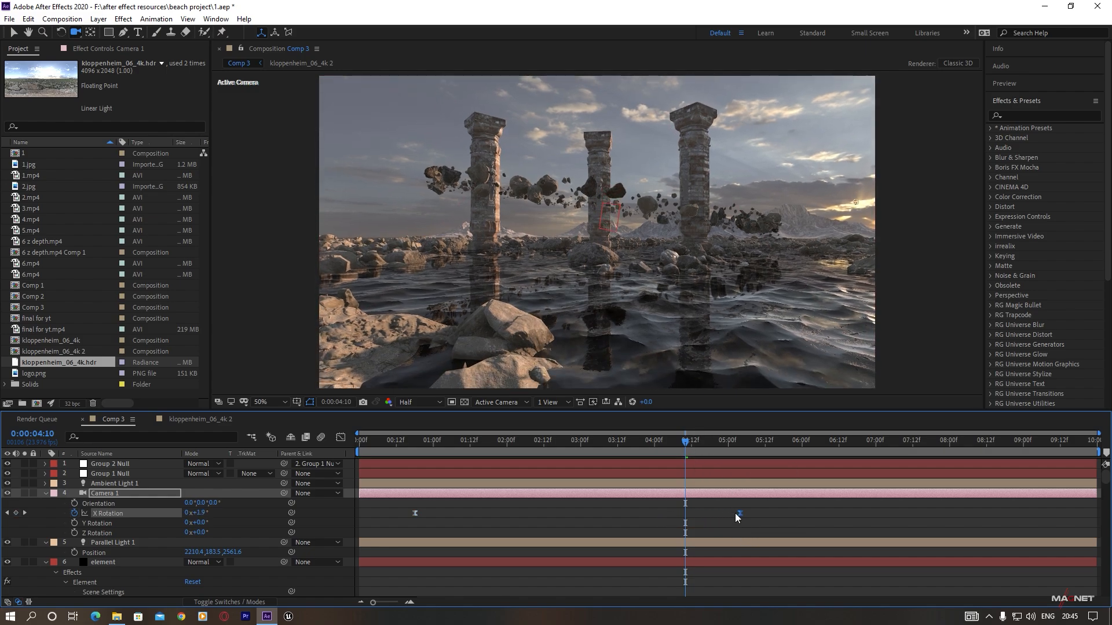
{"action": "mouse_move", "coordinate": [740, 516]}
{"action": "left_click", "coordinate": [741, 515], "text": "ctrl"}
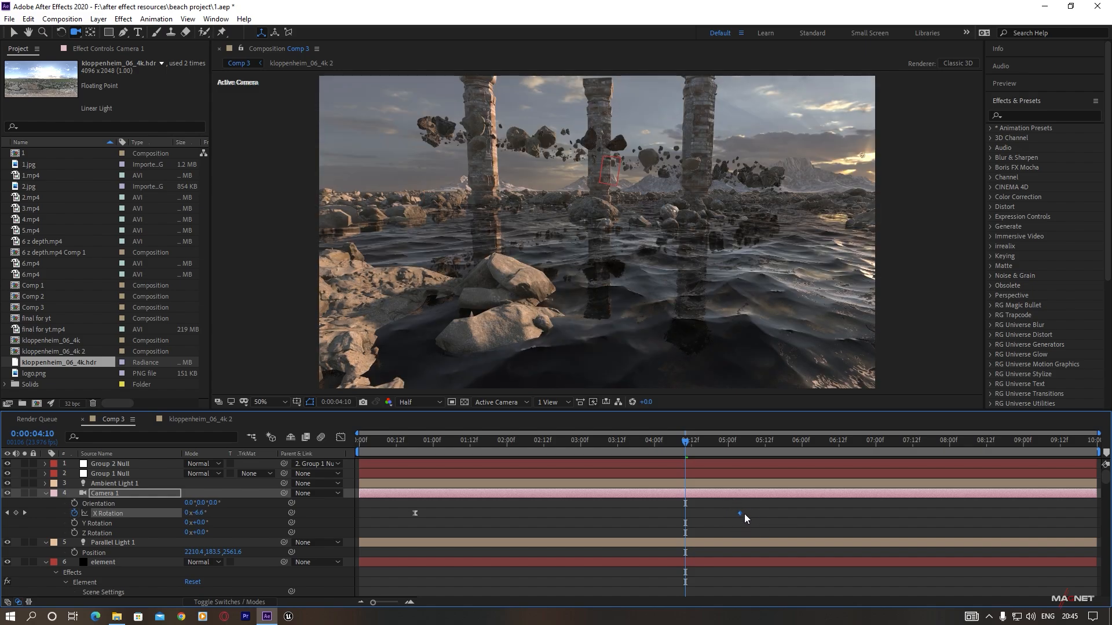
{"action": "right_click", "coordinate": [740, 513]}
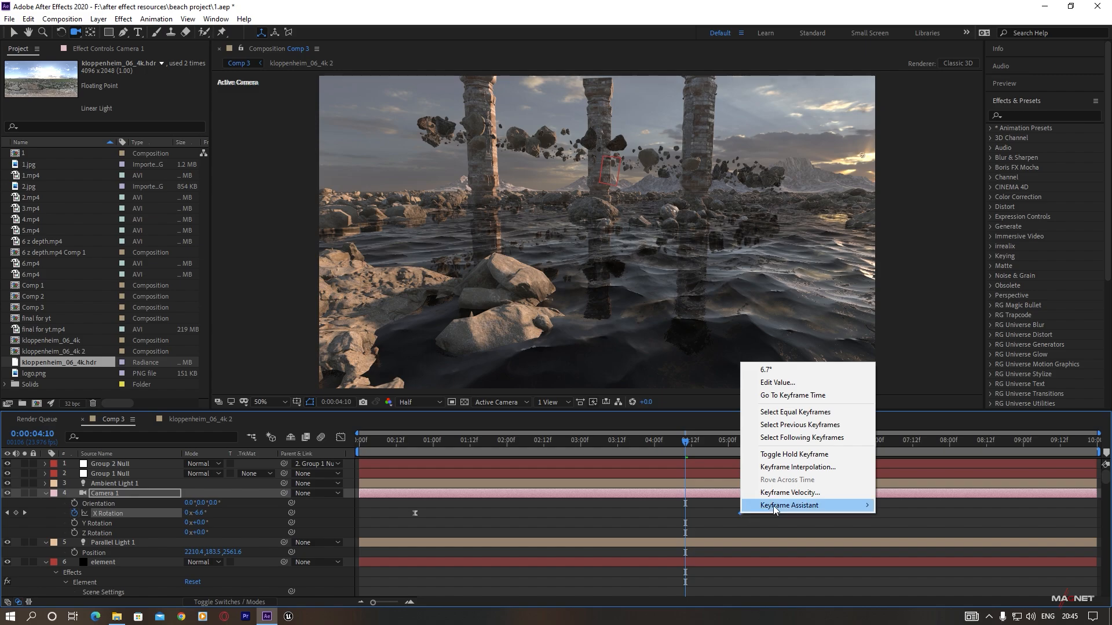
{"action": "mouse_move", "coordinate": [776, 509]}
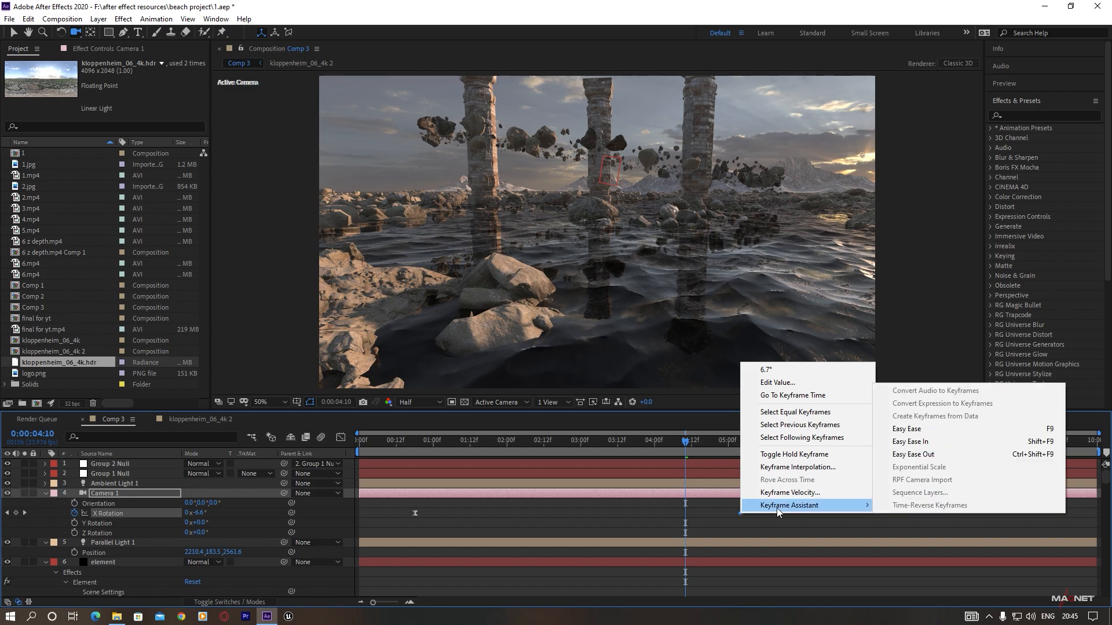
{"action": "left_click", "coordinate": [939, 441]}
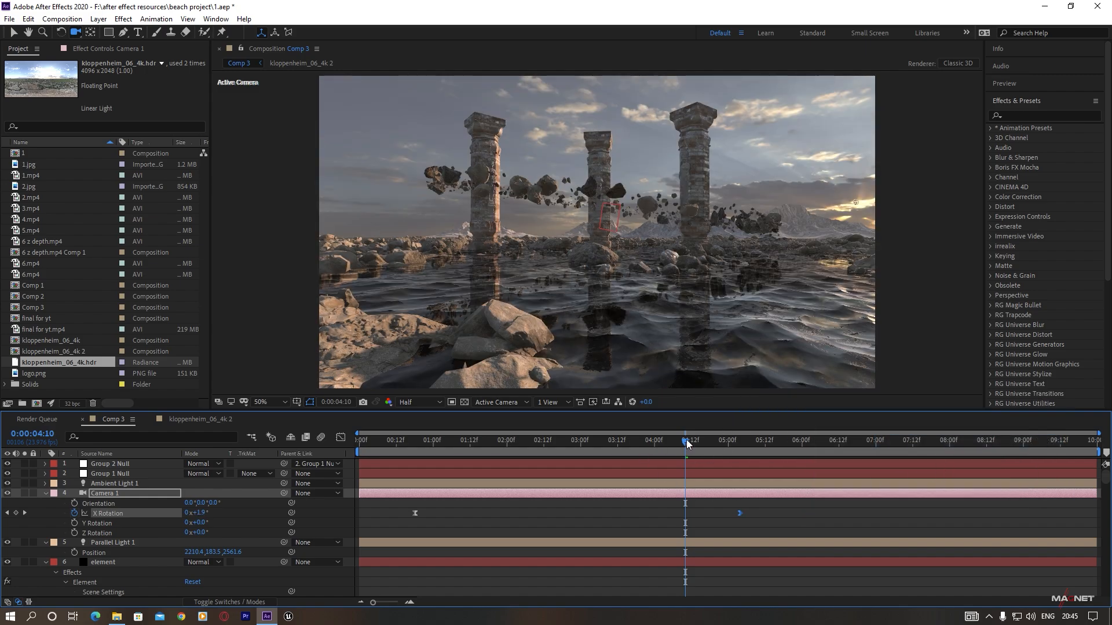
- Keyframe Camera 1's Z Rotation at -47.0° on the first frame and 25.0° at 0:00:09:23, and scrub back to check the roll
{"action": "left_click_drag", "start_coordinate": [687, 440], "coordinate": [338, 443]}
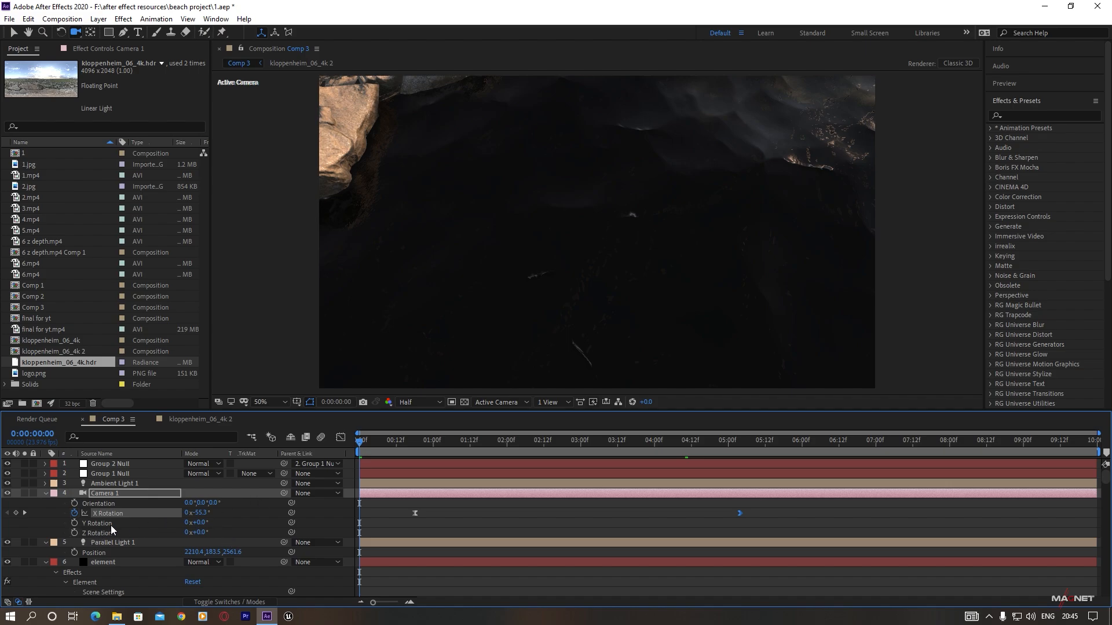
{"action": "left_click", "coordinate": [73, 533]}
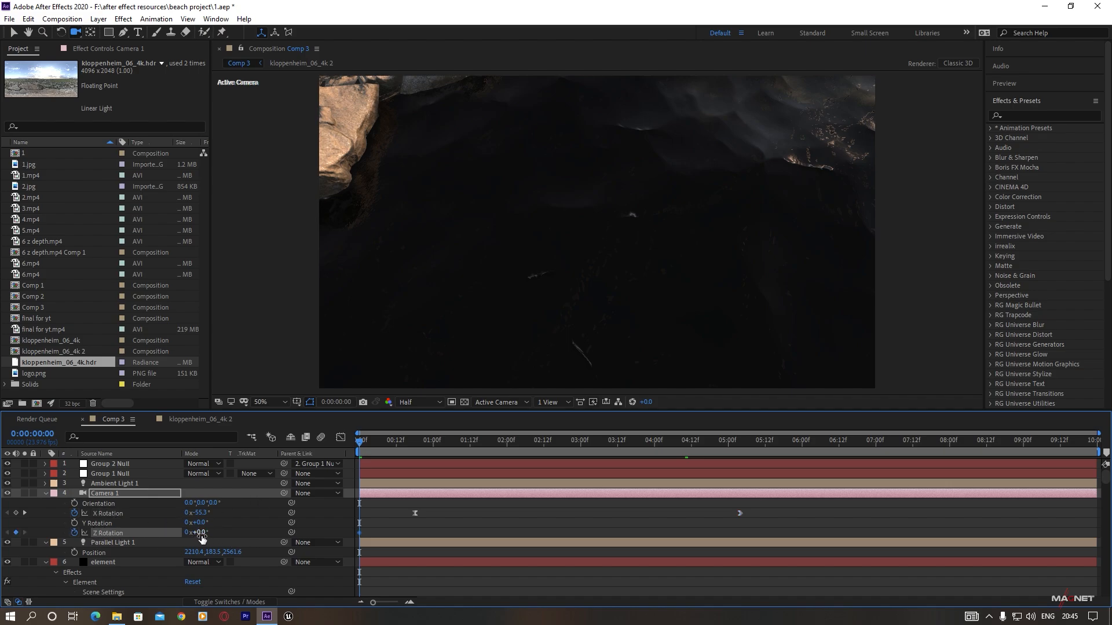
{"action": "left_click_drag", "start_coordinate": [199, 532], "coordinate": [175, 533]}
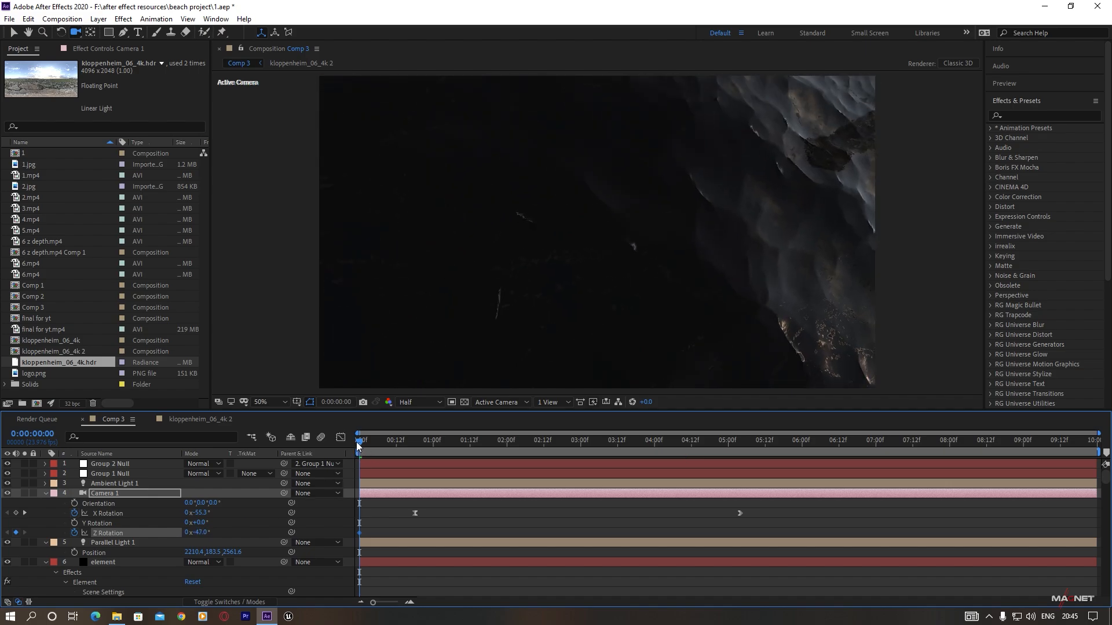
{"action": "left_click_drag", "start_coordinate": [357, 443], "coordinate": [1094, 443]}
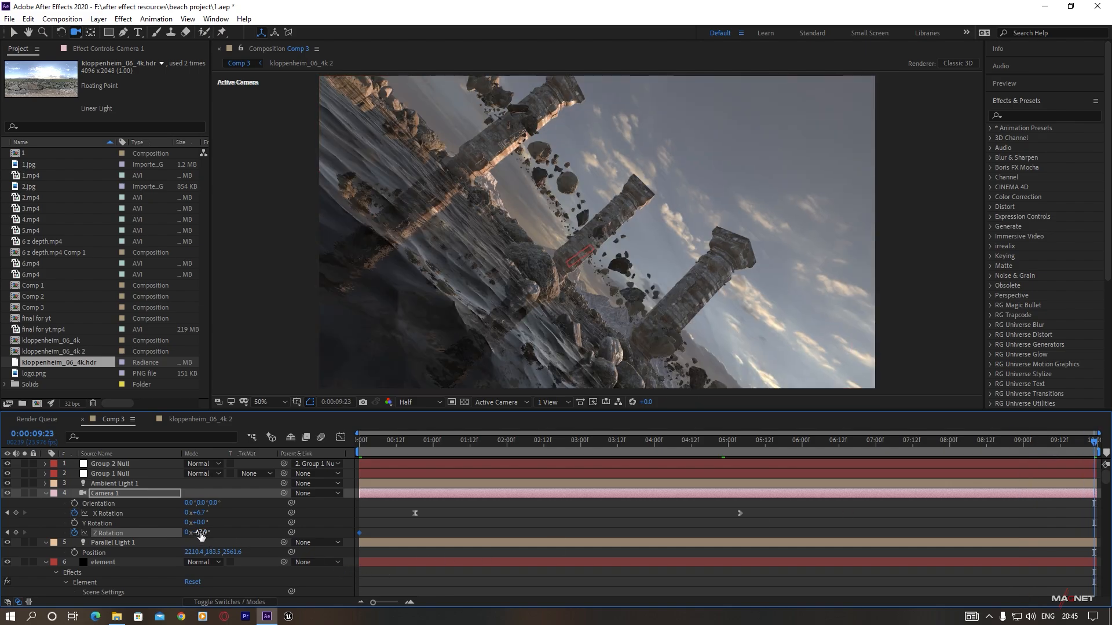
{"action": "left_click_drag", "start_coordinate": [196, 532], "coordinate": [246, 534]}
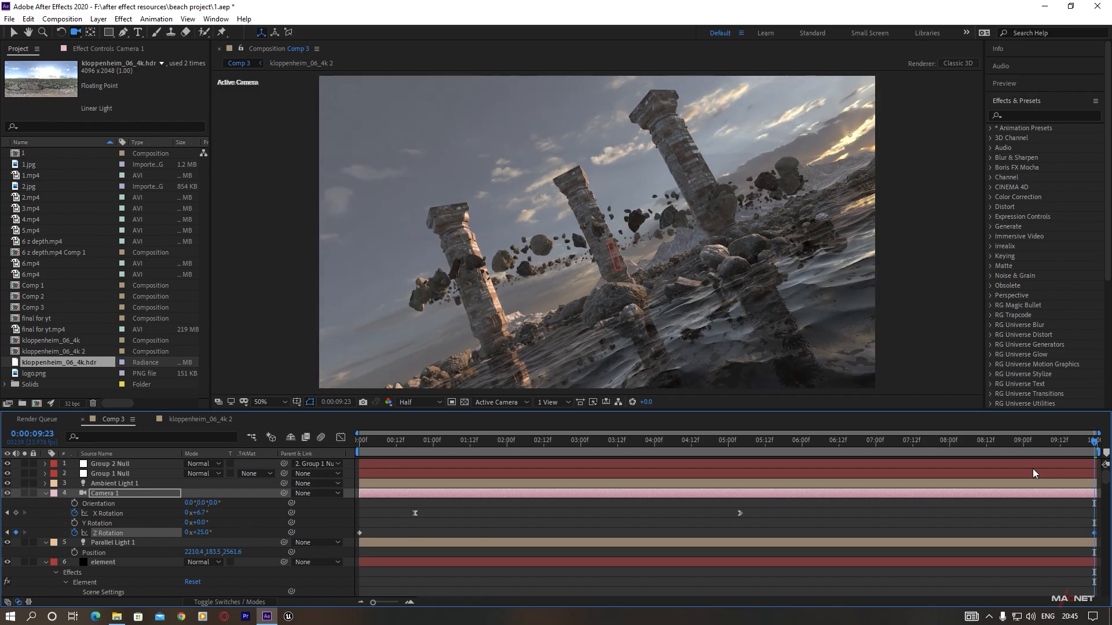
{"action": "left_click_drag", "start_coordinate": [1064, 441], "coordinate": [825, 453]}
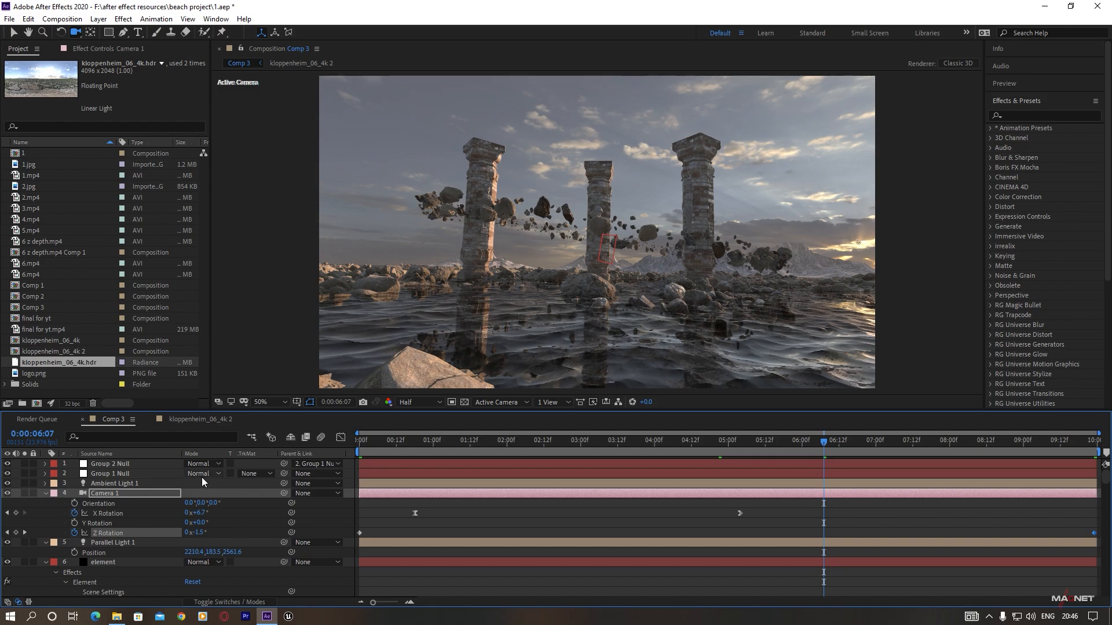
- Raise the boulder rings by setting Group 1 Null's Y Position to 305
{"action": "left_click", "coordinate": [123, 473]}
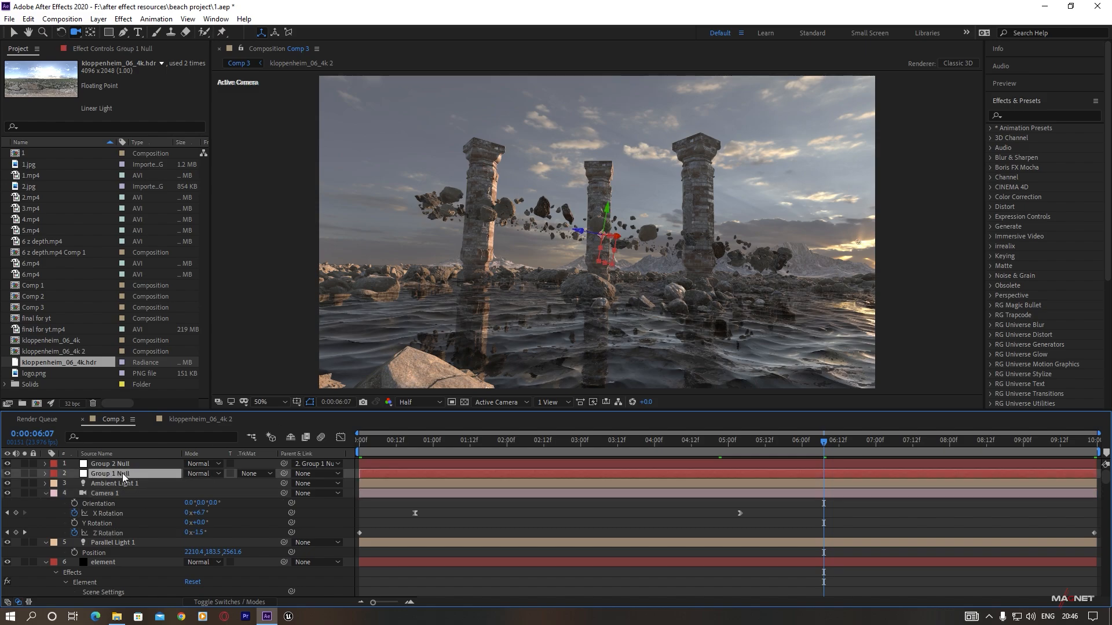
{"action": "key", "text": "p"}
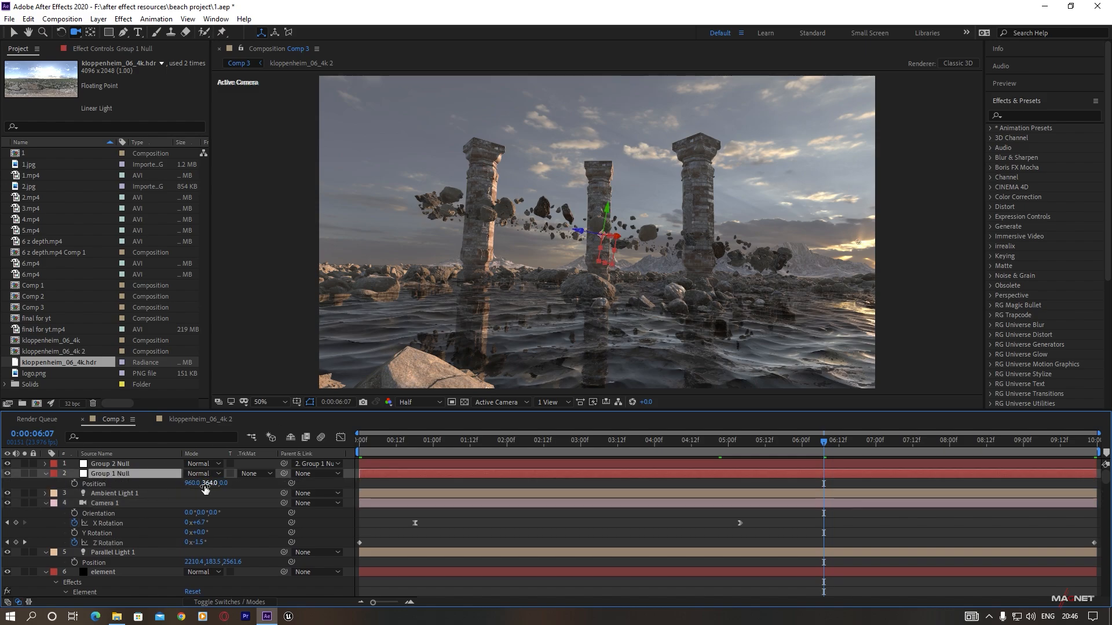
{"action": "left_click_drag", "start_coordinate": [206, 484], "coordinate": [174, 485]}
- Check the last frame, preview the full camera move from the first frame, and scrub to 0:00:06:14
{"action": "left_click_drag", "start_coordinate": [808, 443], "coordinate": [1096, 451]}
{"action": "key", "text": "Home"}
{"action": "key", "text": "space"}
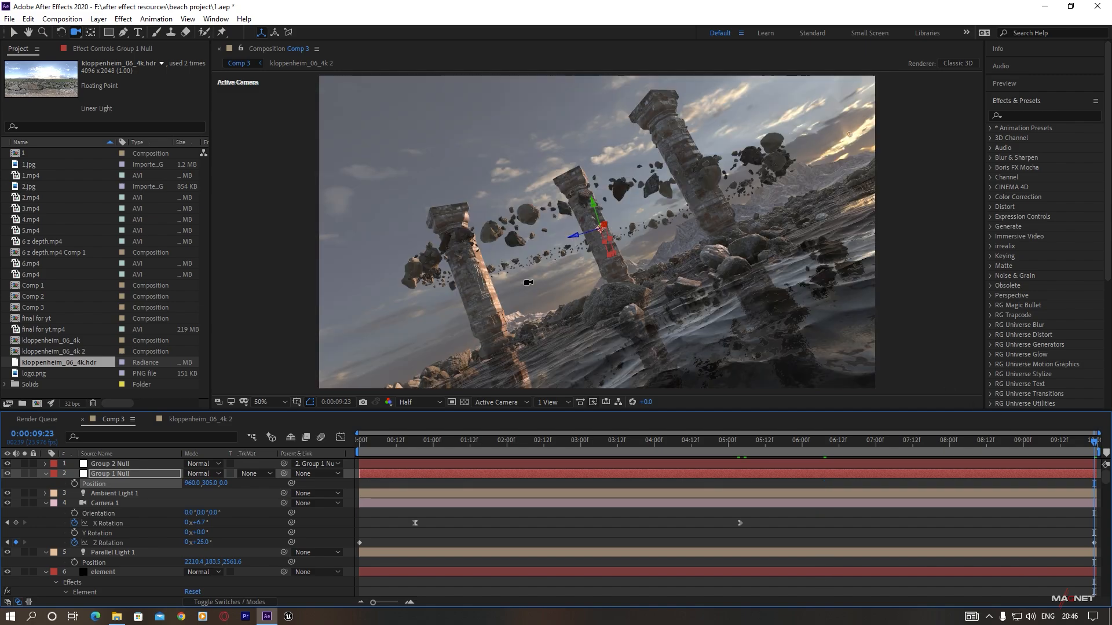
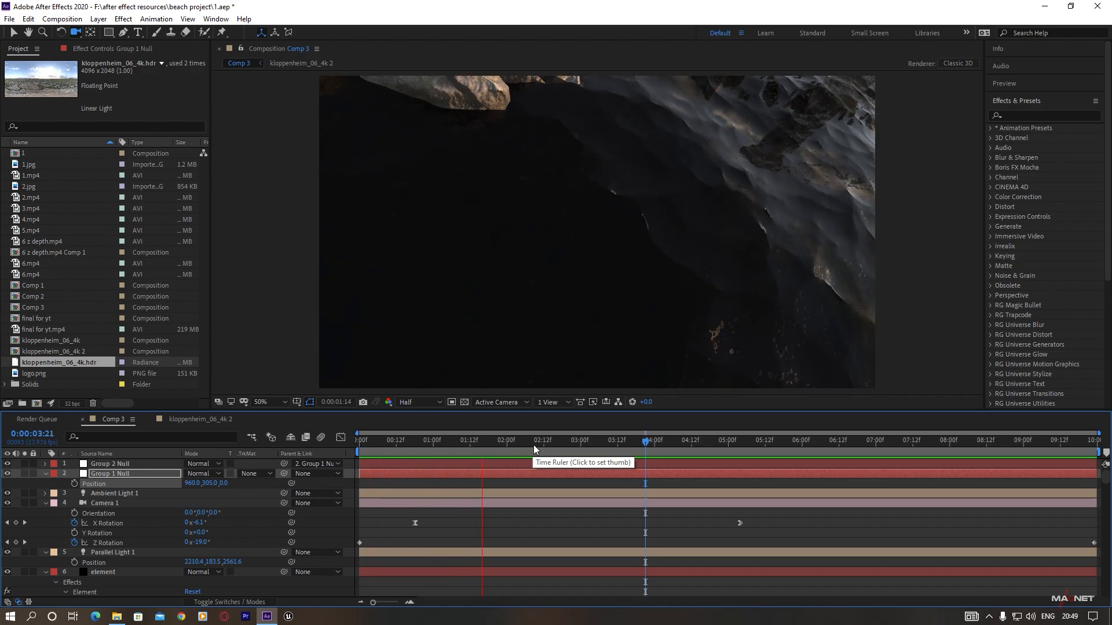
{"action": "left_click_drag", "start_coordinate": [533, 449], "coordinate": [845, 454]}
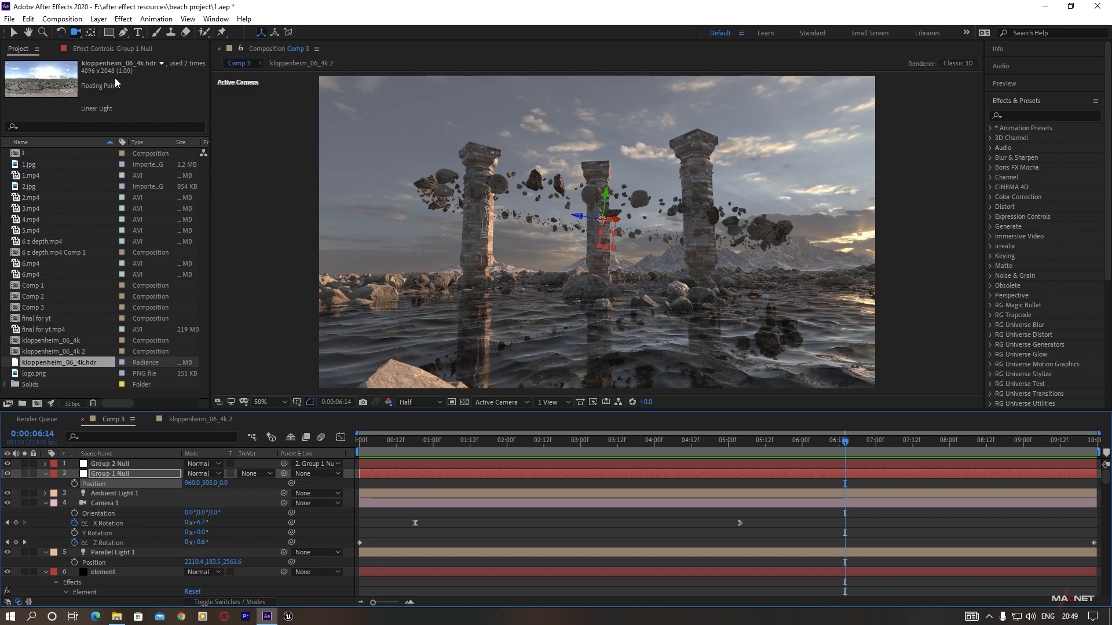
- Create a new black 1920 × 1080 px solid layer named of
{"action": "left_click", "coordinate": [99, 19]}
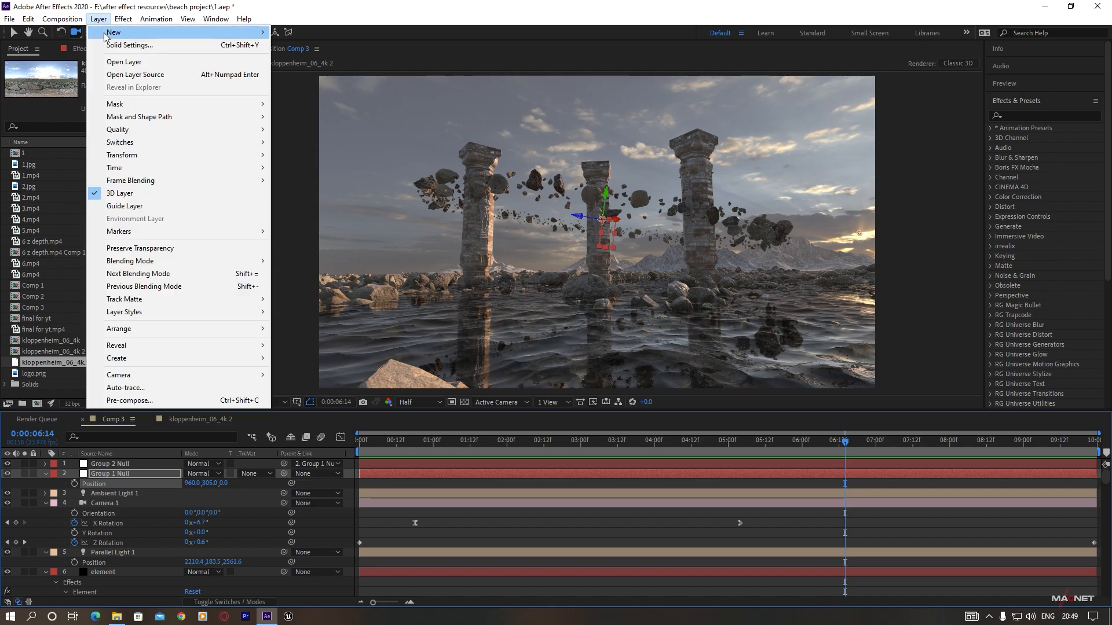
{"action": "mouse_move", "coordinate": [109, 35]}
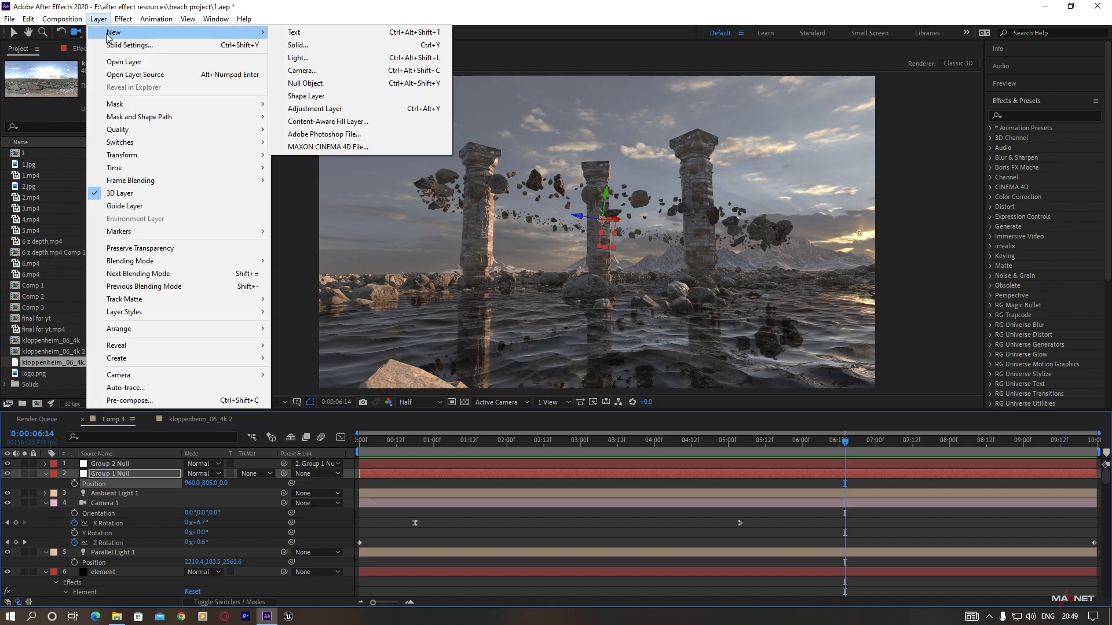
{"action": "left_click", "coordinate": [299, 45]}
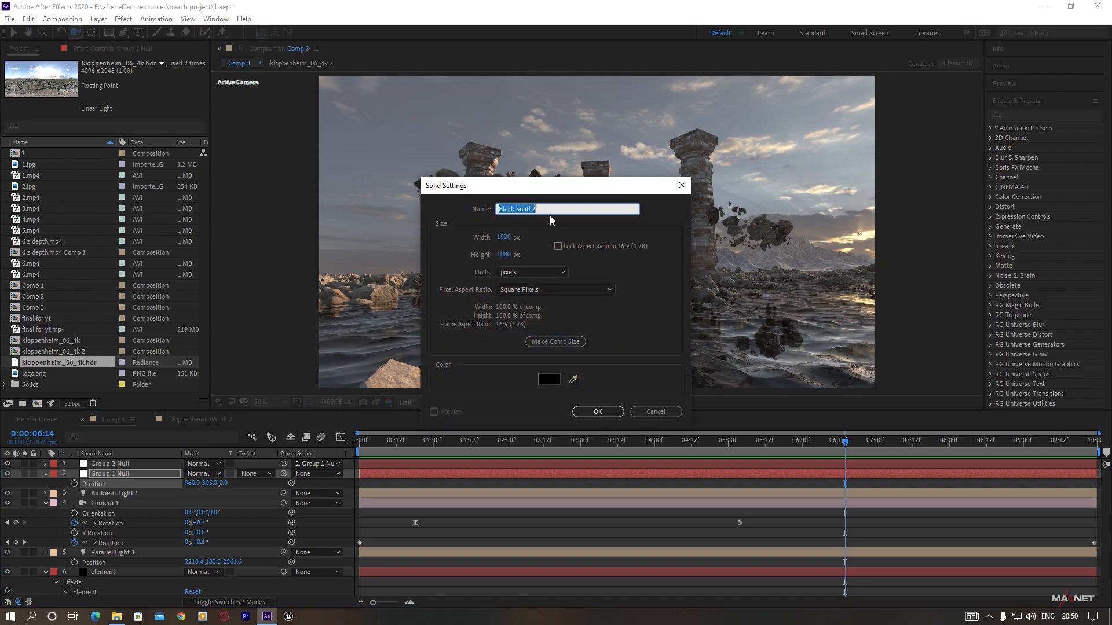
{"action": "type", "text": "c"}
{"action": "left_click", "coordinate": [598, 412]}
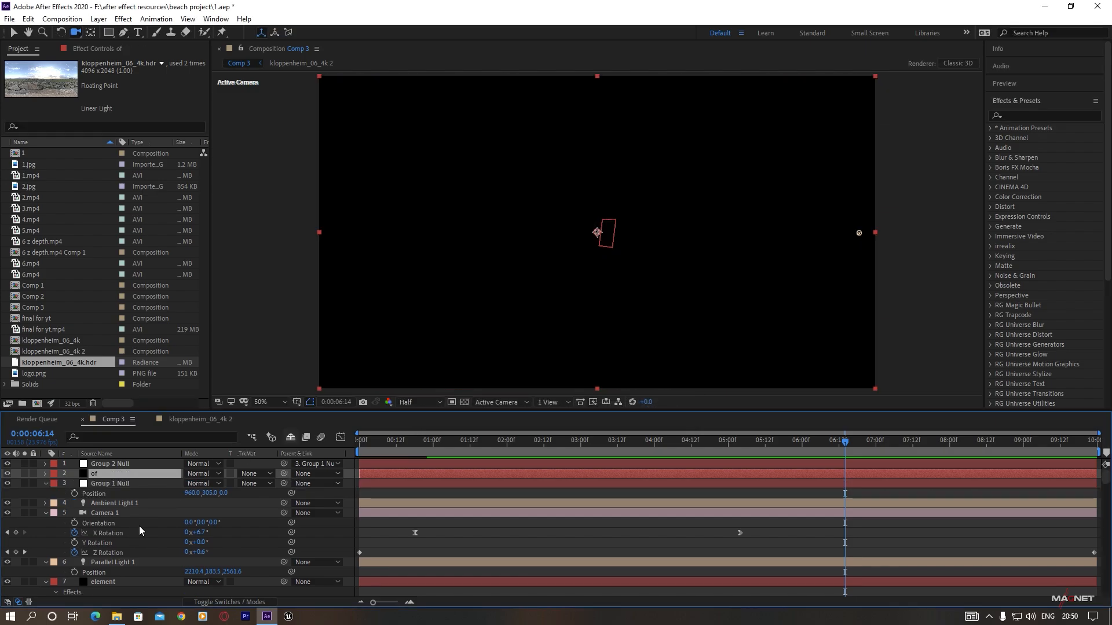
- Move the of solid below Group 1 Null in the layer order and apply the Optical Flares effect to it
{"action": "left_click_drag", "start_coordinate": [95, 477], "coordinate": [96, 504]}
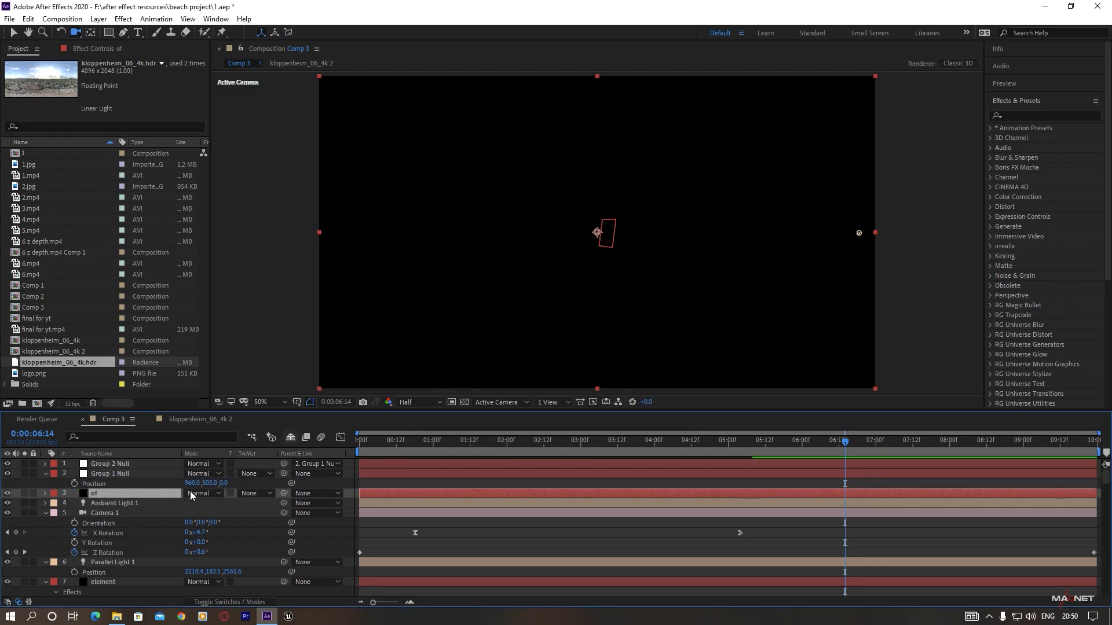
{"action": "scroll", "coordinate": [1007, 284], "scroll_direction": "down", "scroll_amount": 4}
{"action": "left_click", "coordinate": [991, 336]}
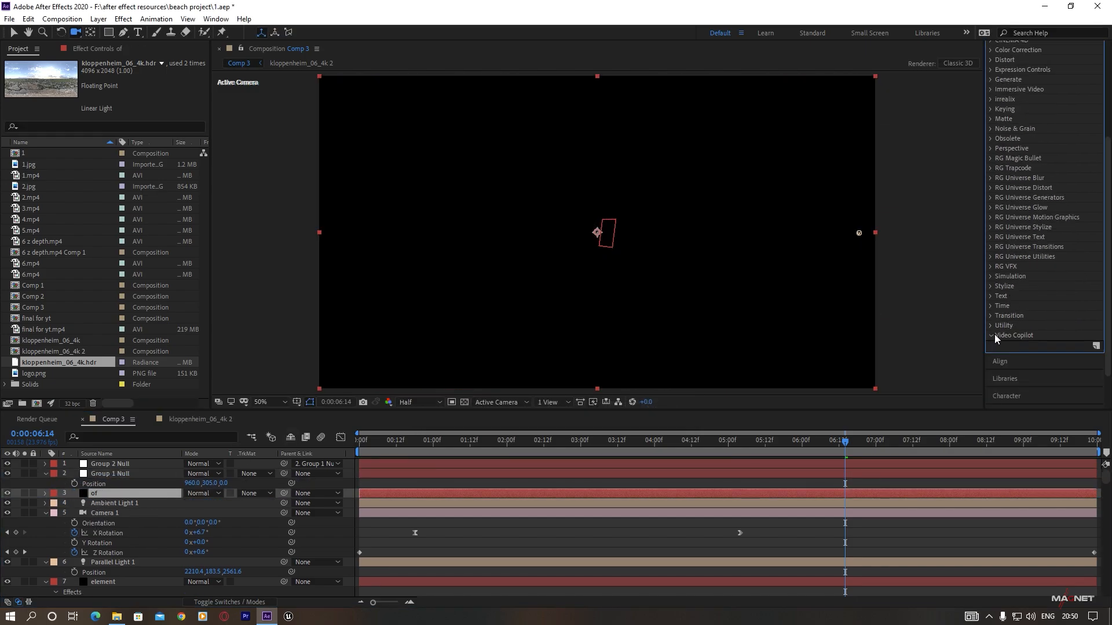
{"action": "scroll", "coordinate": [1010, 326], "scroll_direction": "down", "scroll_amount": 1}
{"action": "double_click", "coordinate": [1036, 329]}
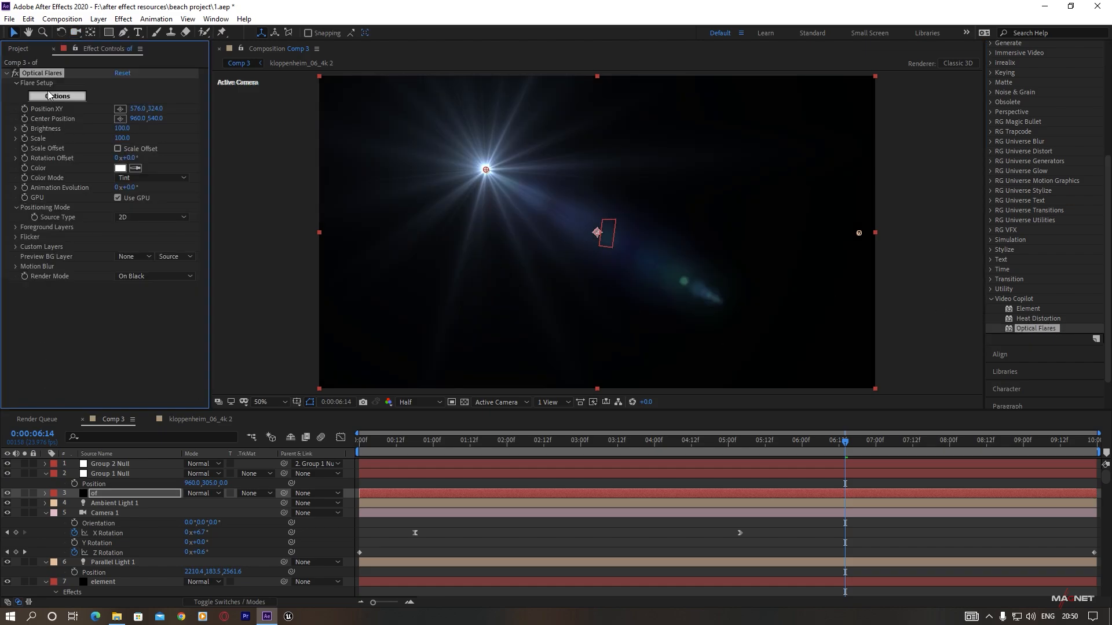
- Load the Evening Sun preset from the Light presets as the flare and accept the Optical Flares options
{"action": "left_click", "coordinate": [56, 97]}
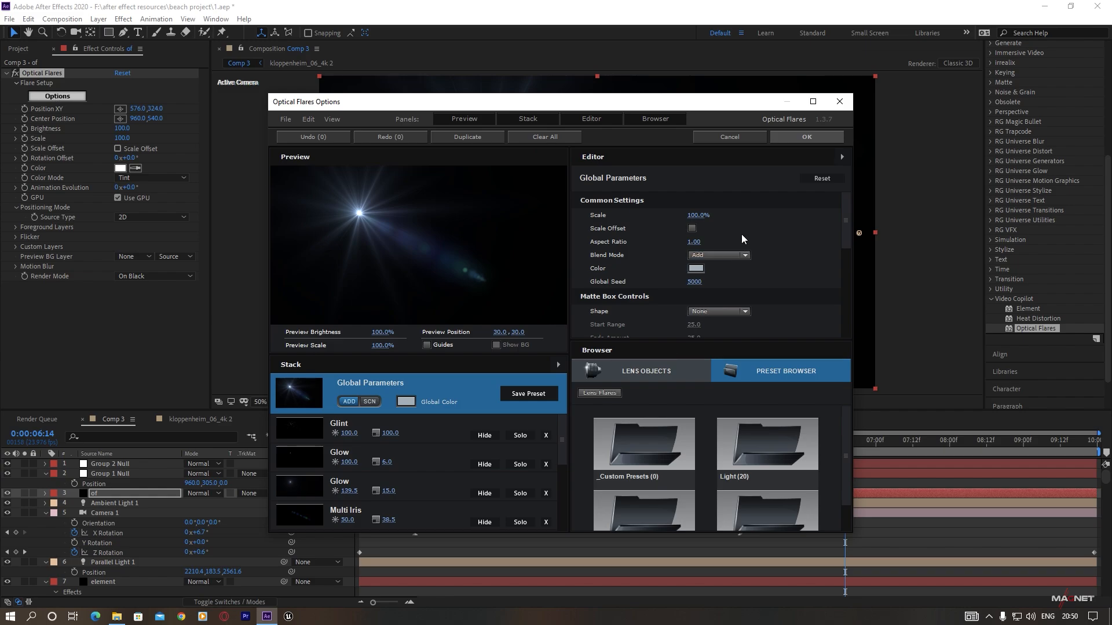
{"action": "double_click", "coordinate": [763, 444]}
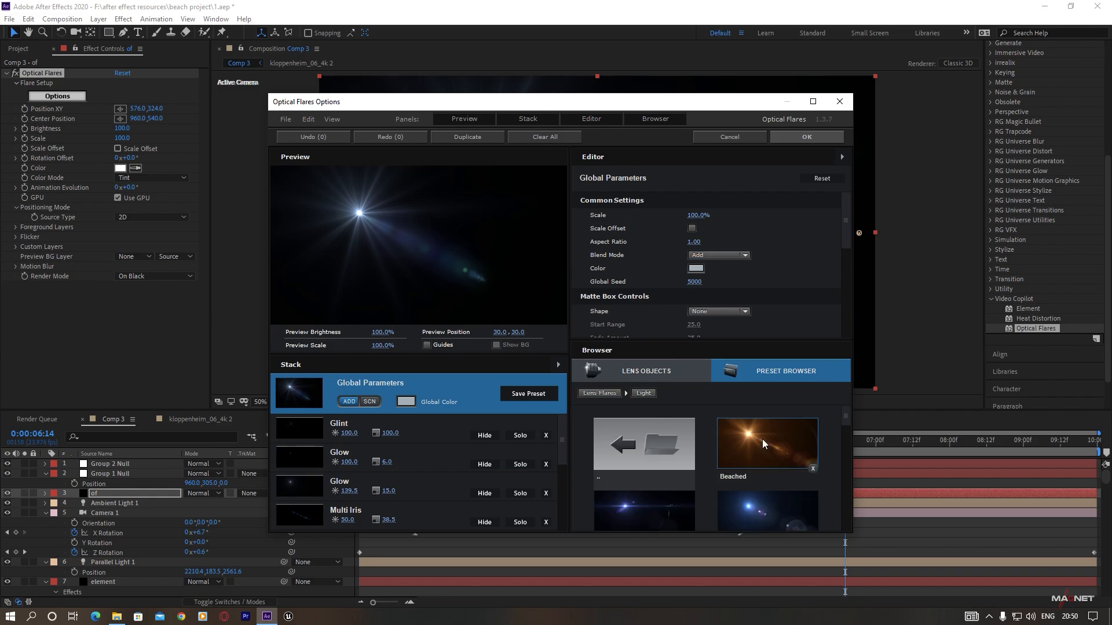
{"action": "scroll", "coordinate": [707, 475], "scroll_direction": "down", "scroll_amount": 3}
{"action": "scroll", "coordinate": [706, 475], "scroll_direction": "down", "scroll_amount": 1}
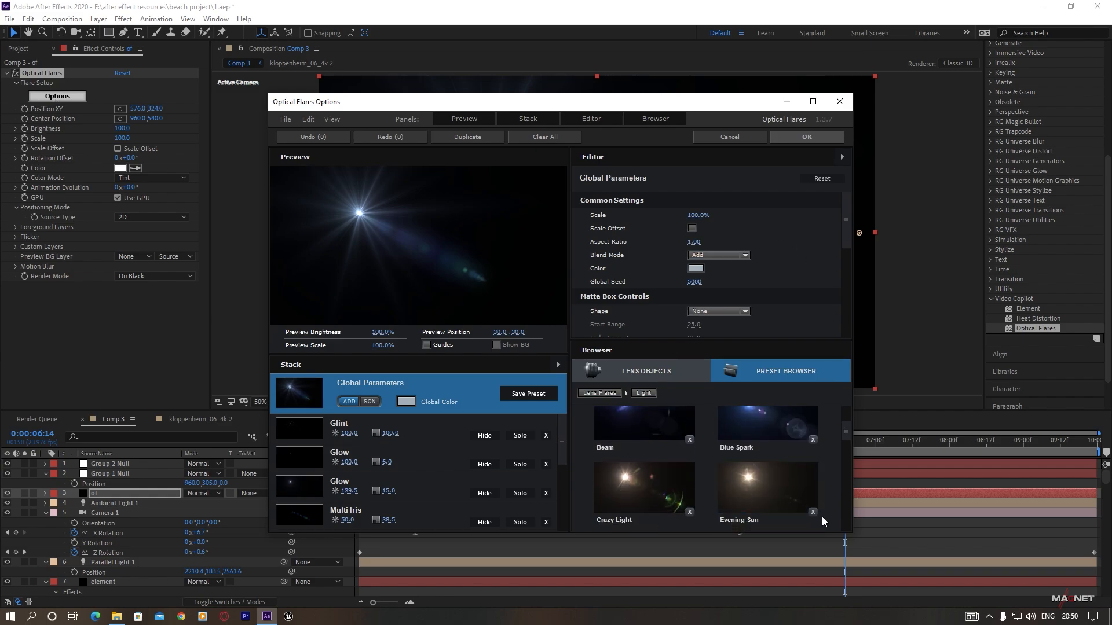
{"action": "left_click", "coordinate": [749, 486]}
{"action": "left_click", "coordinate": [805, 139]}
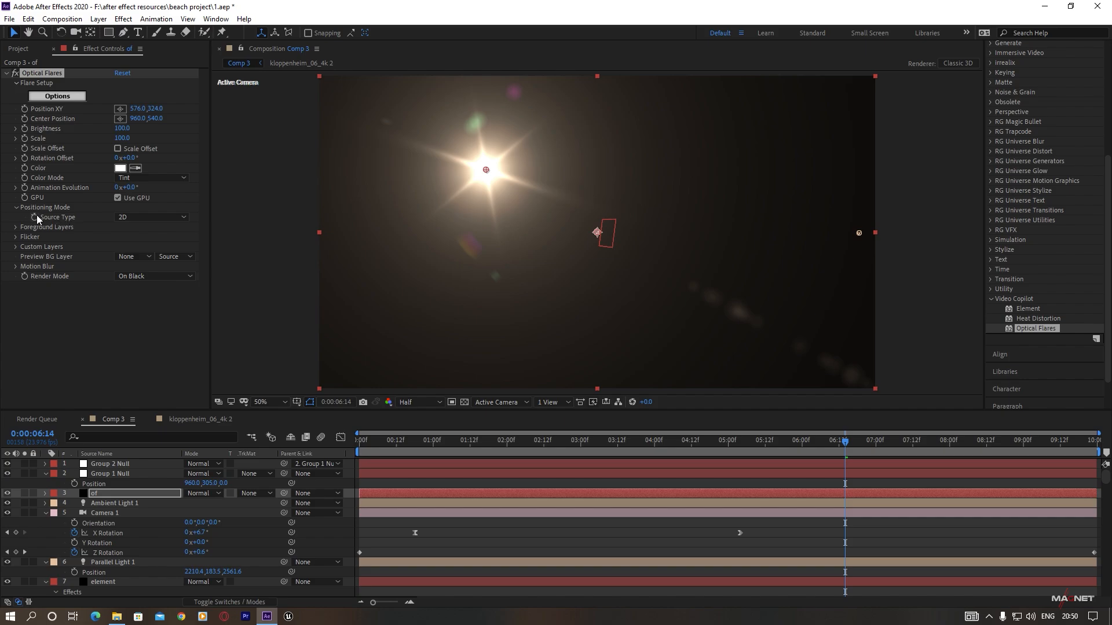
- Set the flare's Source Type to Track Lights and disable Use Light Intensity
{"action": "left_click", "coordinate": [138, 218]}
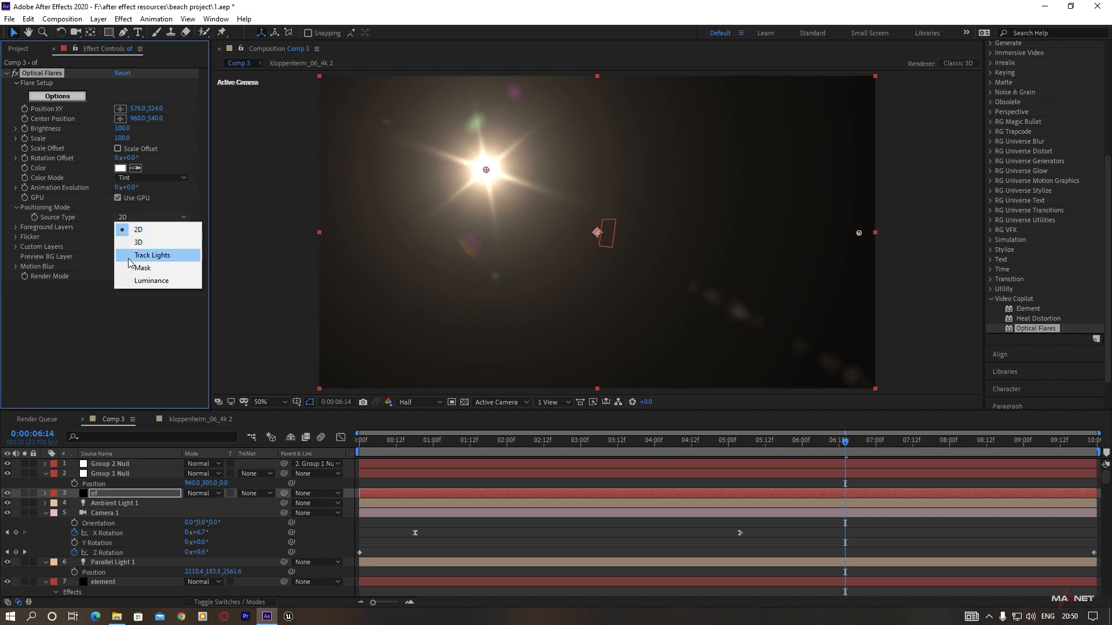
{"action": "left_click", "coordinate": [151, 255]}
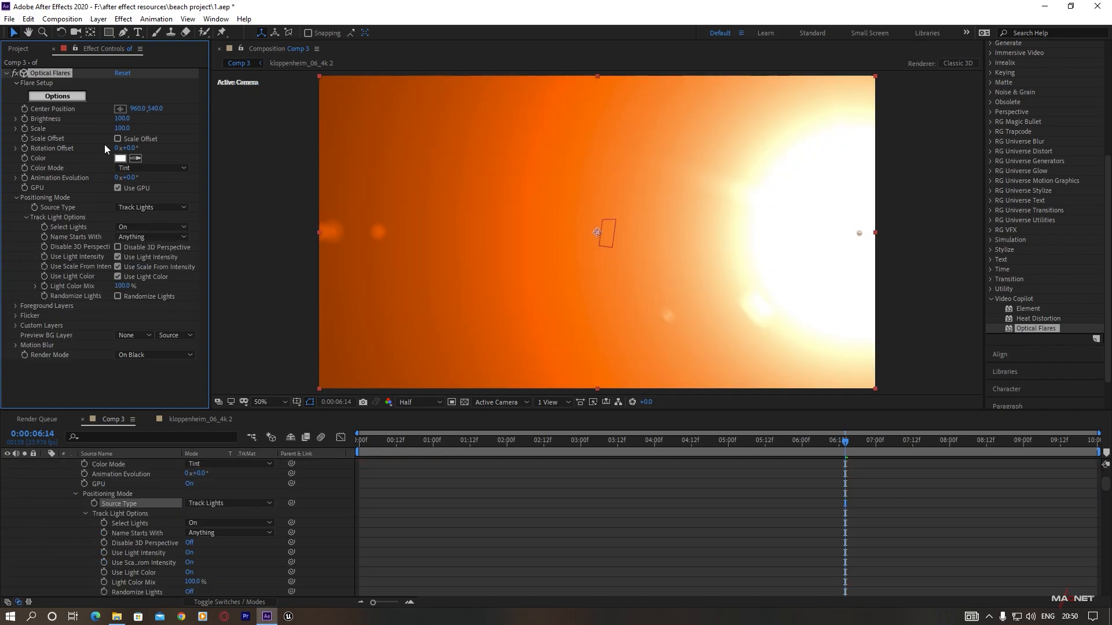
{"action": "left_click", "coordinate": [117, 258]}
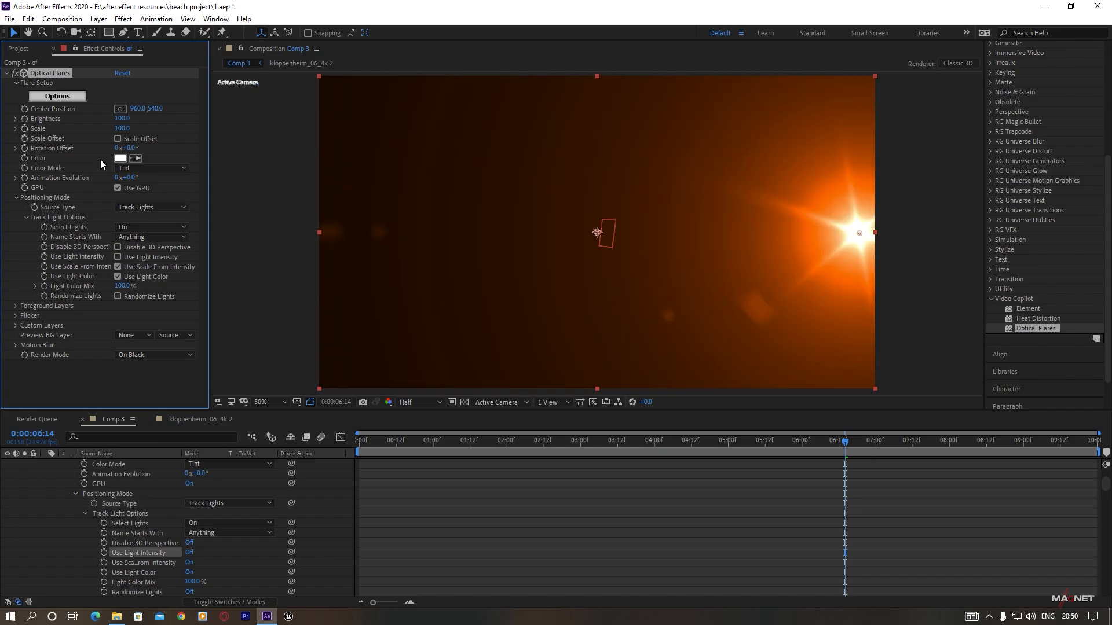
- Reduce the flare to a Brightness of 71 and a Scale of 40
{"action": "type", "text": "40"}
{"action": "key", "text": "Return"}
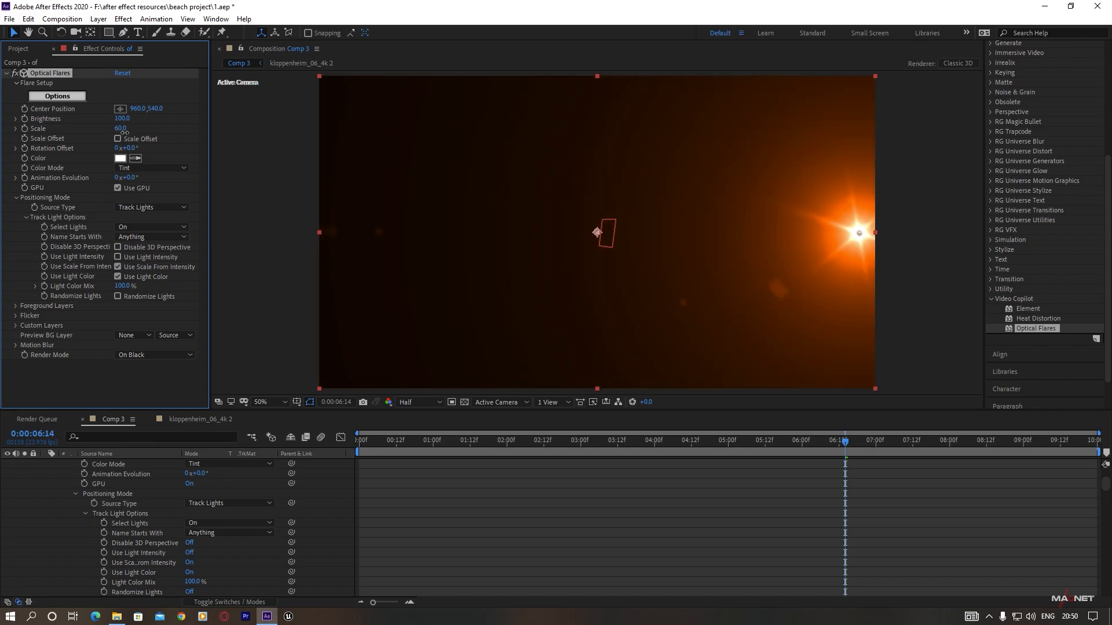
{"action": "type", "text": "70"}
{"action": "key", "text": "Return"}
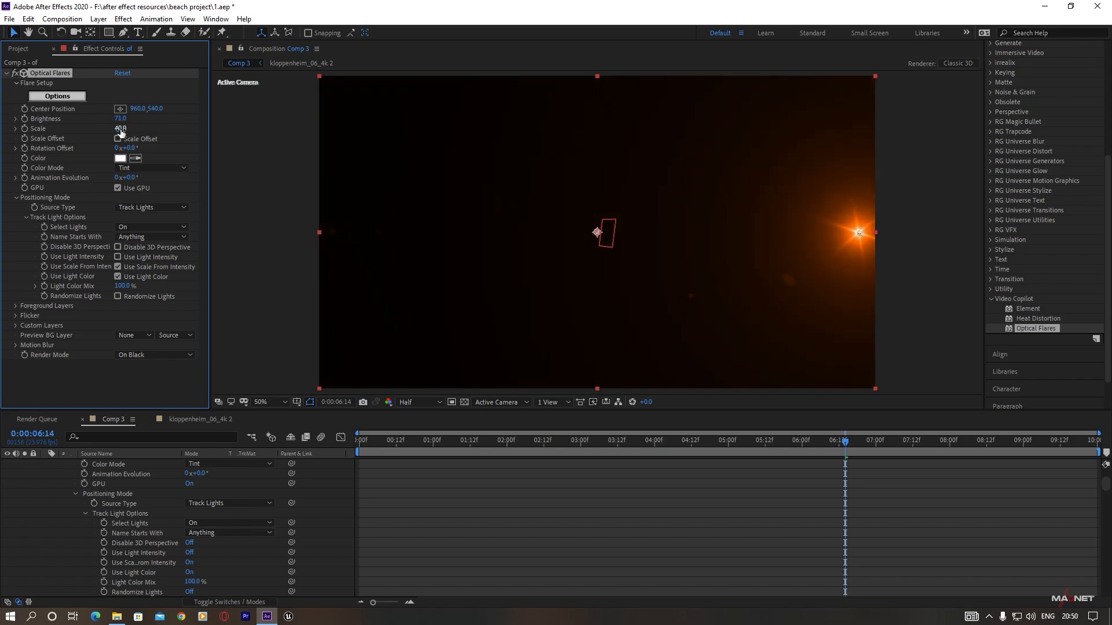
- Set the of layer's blending mode to Add and scrub to 0:00:07:08 to check the flare over the scene
{"action": "scroll", "coordinate": [107, 513], "scroll_direction": "up", "scroll_amount": 4}
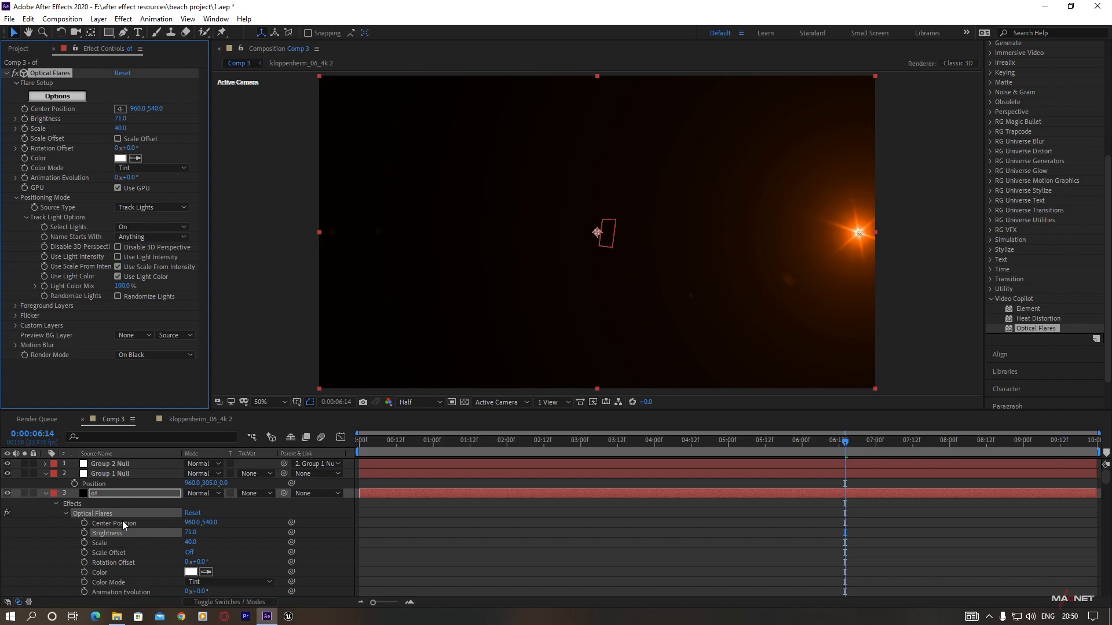
{"action": "left_click", "coordinate": [204, 495]}
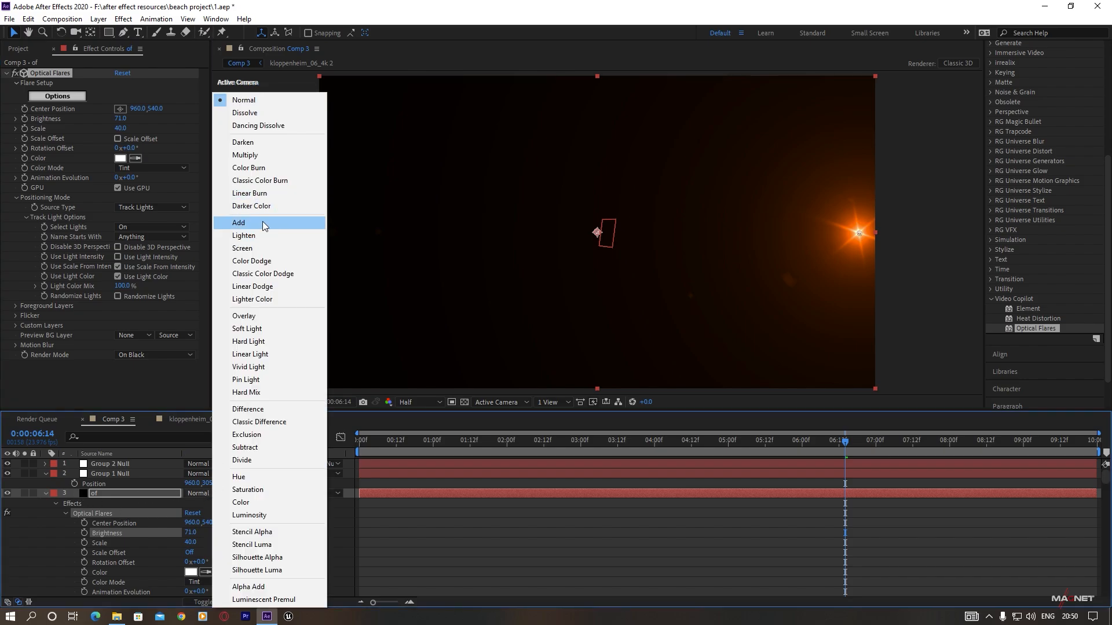
{"action": "left_click", "coordinate": [239, 223]}
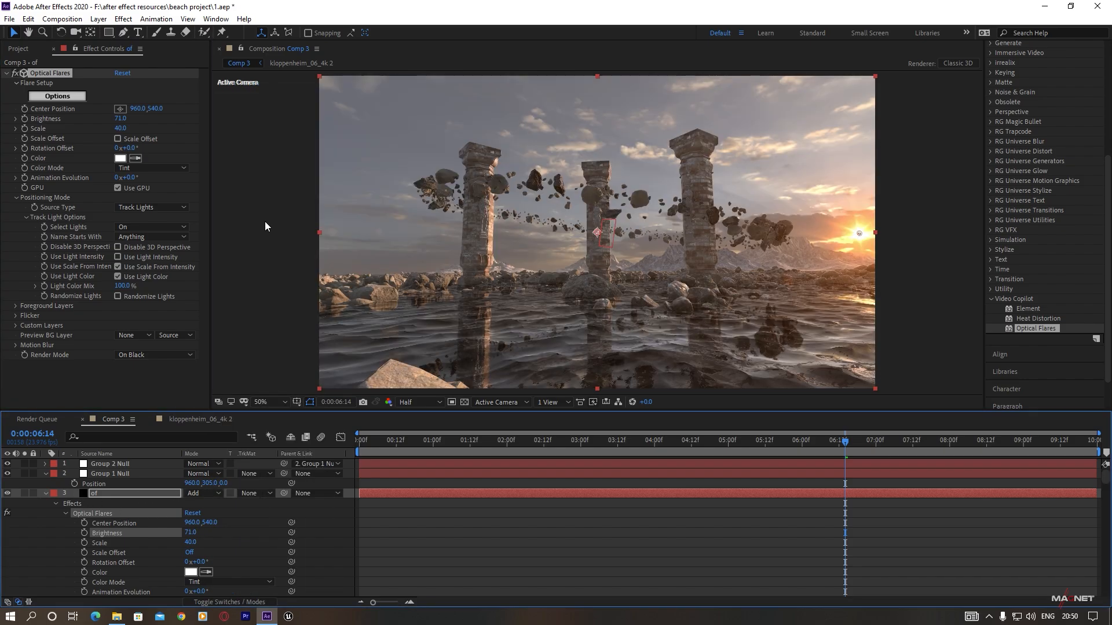
{"action": "left_click", "coordinate": [942, 275]}
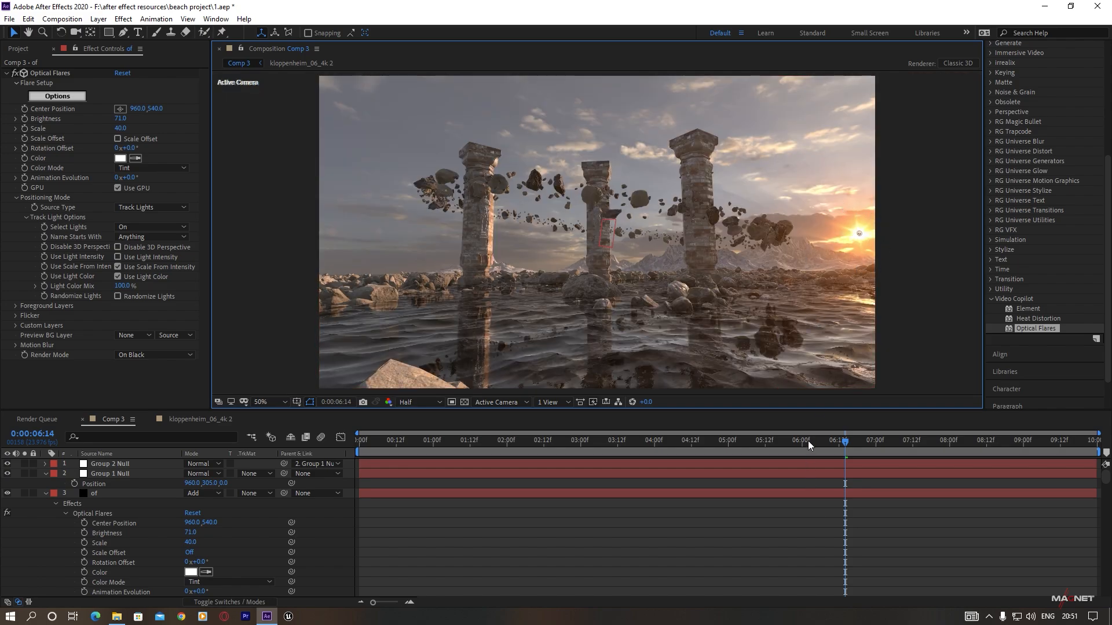
{"action": "left_click_drag", "start_coordinate": [809, 444], "coordinate": [900, 451]}
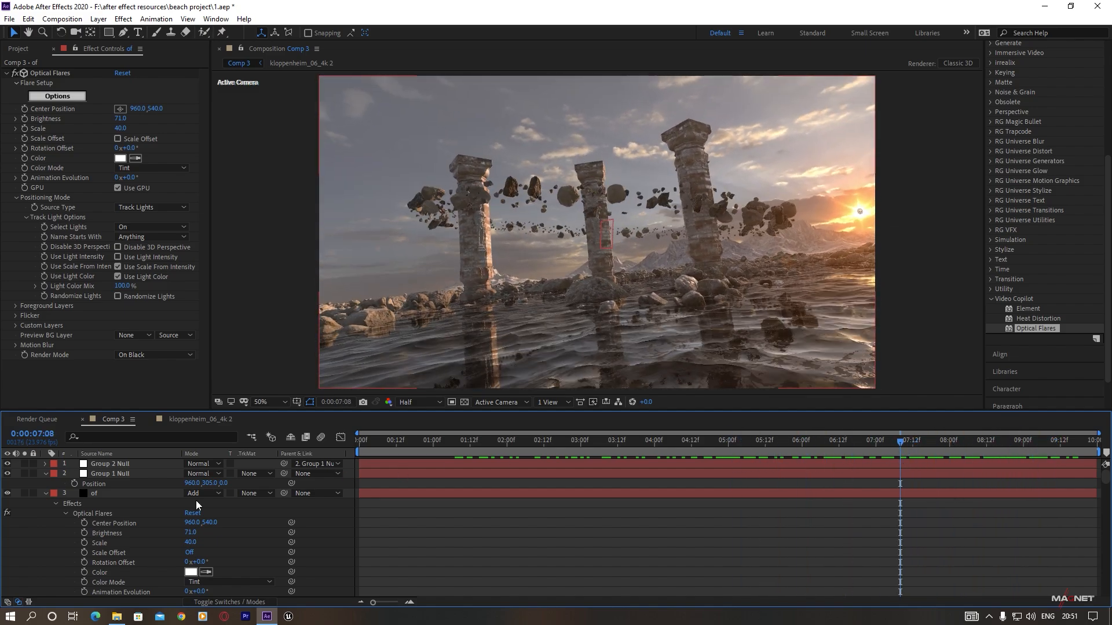
- Collapse the expanded properties of the of, Group 1 Null and Camera 1 layers
{"action": "left_click", "coordinate": [47, 493]}
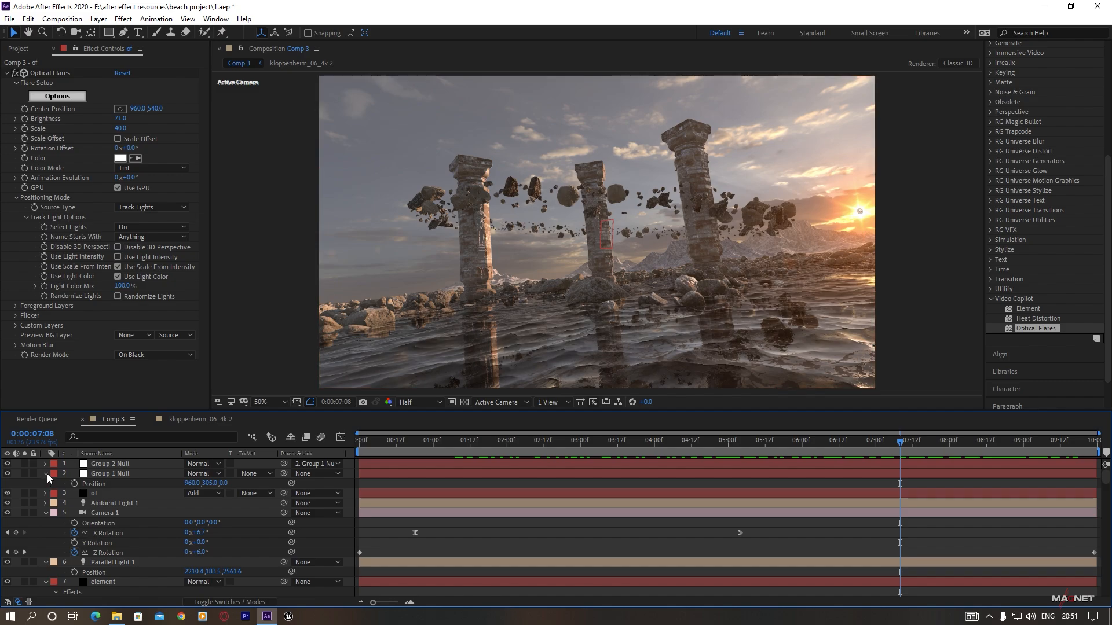
{"action": "left_click", "coordinate": [46, 474]}
{"action": "left_click", "coordinate": [45, 503]}
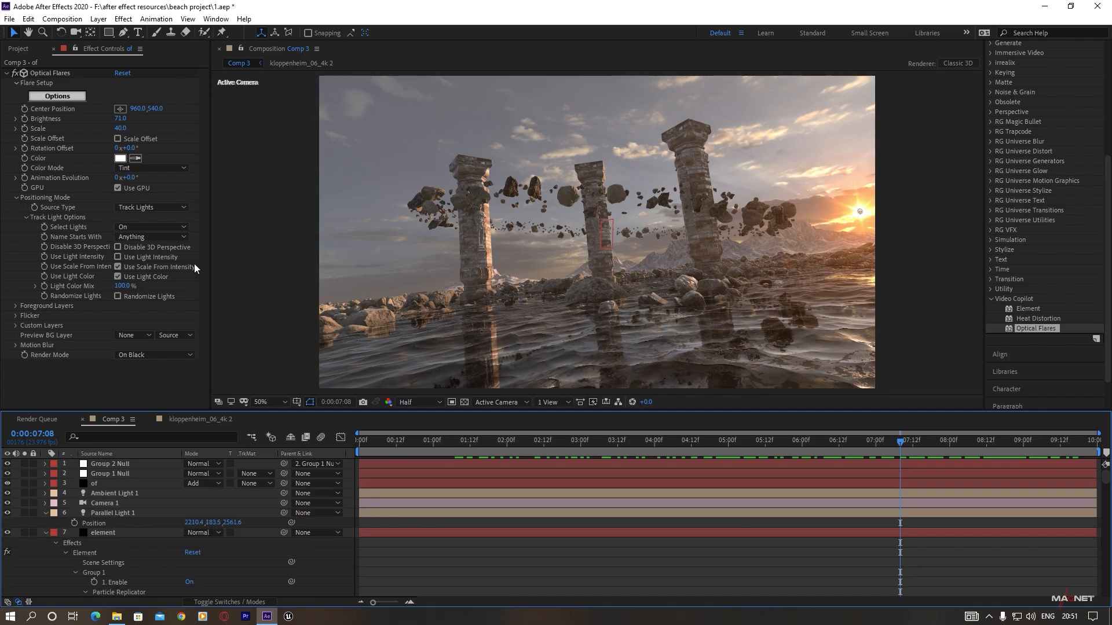
- Create a new adjustment layer above the other layers and apply the Magic Bullet Looks effect to it
{"action": "left_click", "coordinate": [98, 18]}
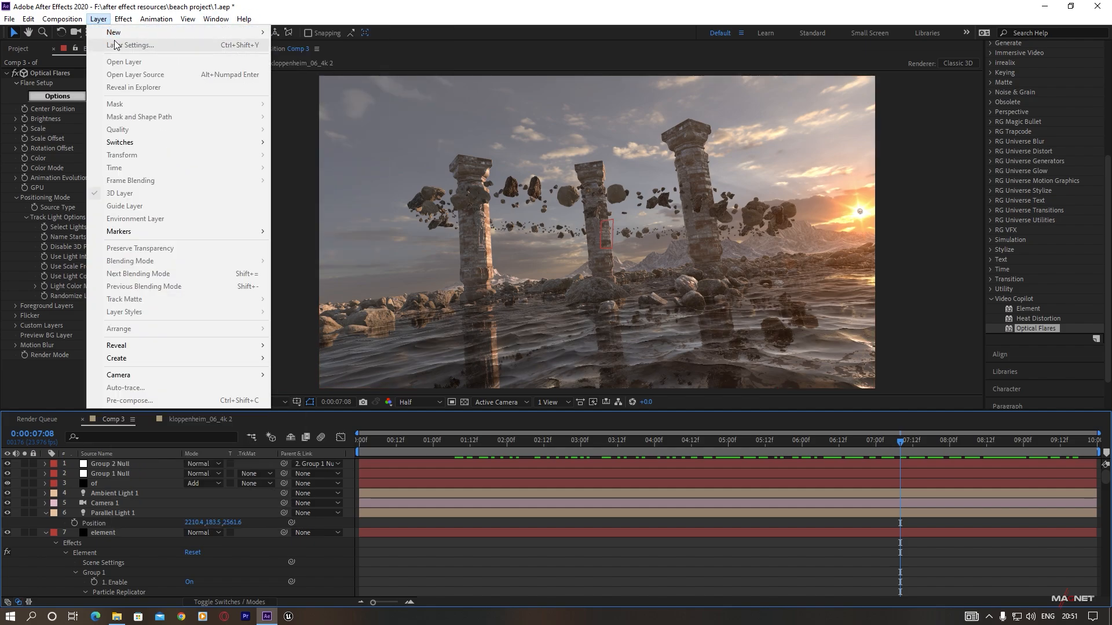
{"action": "mouse_move", "coordinate": [119, 32]}
{"action": "left_click", "coordinate": [327, 109]}
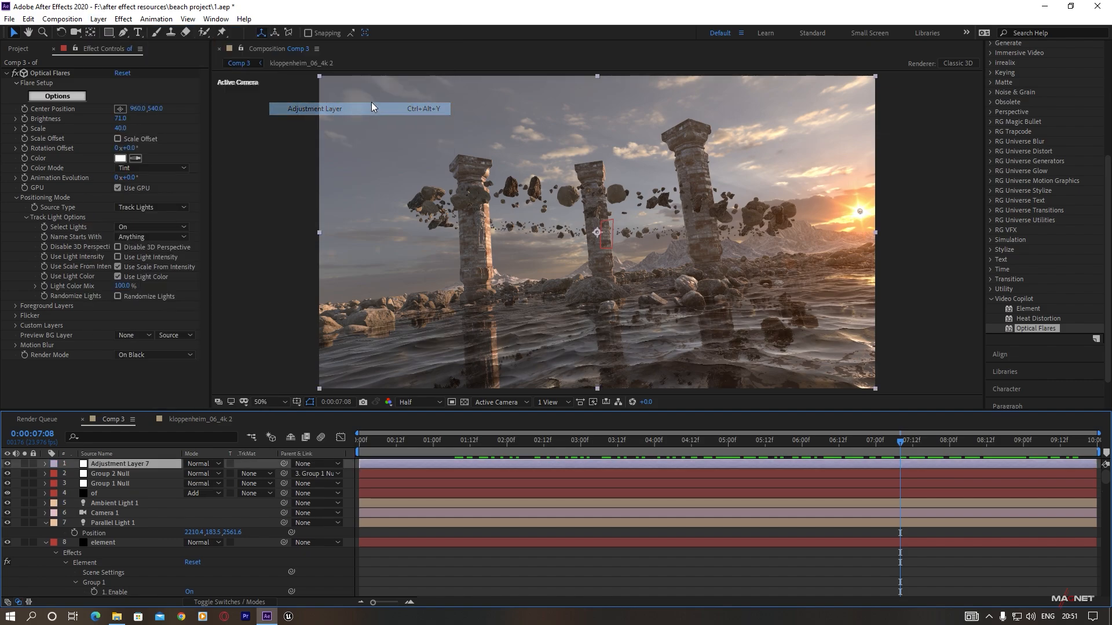
{"action": "left_click", "coordinate": [122, 19]}
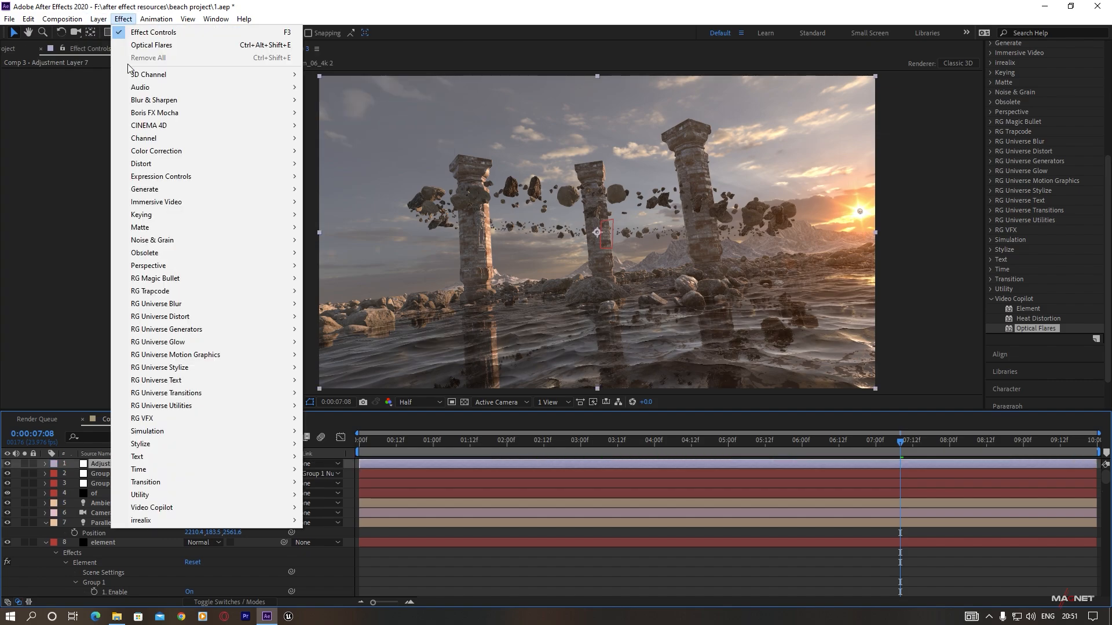
{"action": "mouse_move", "coordinate": [295, 291]}
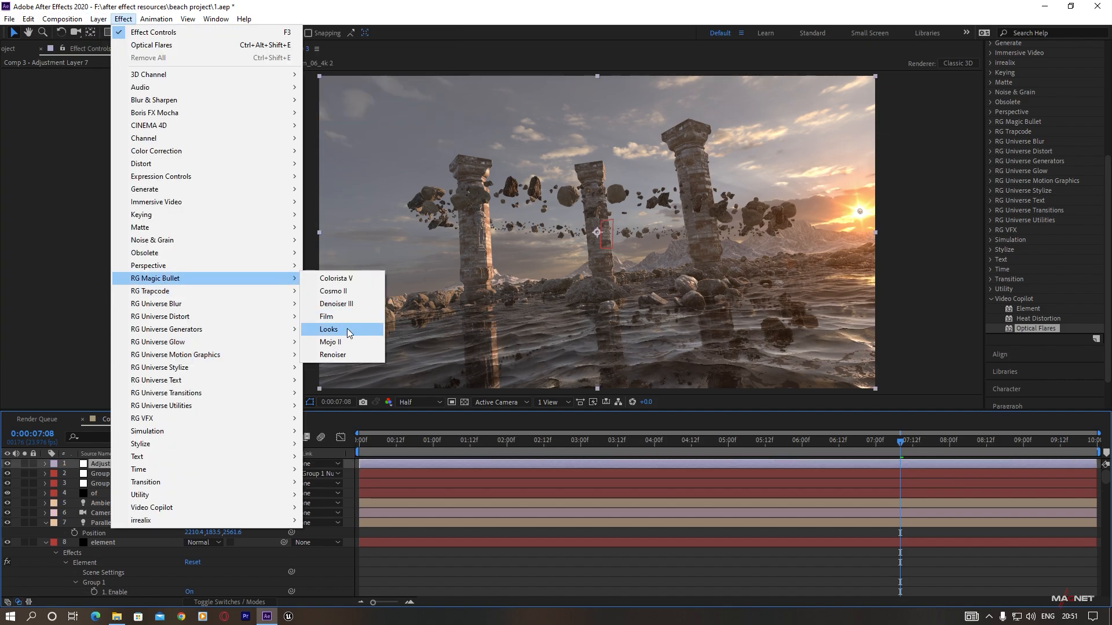
{"action": "left_click", "coordinate": [328, 329]}
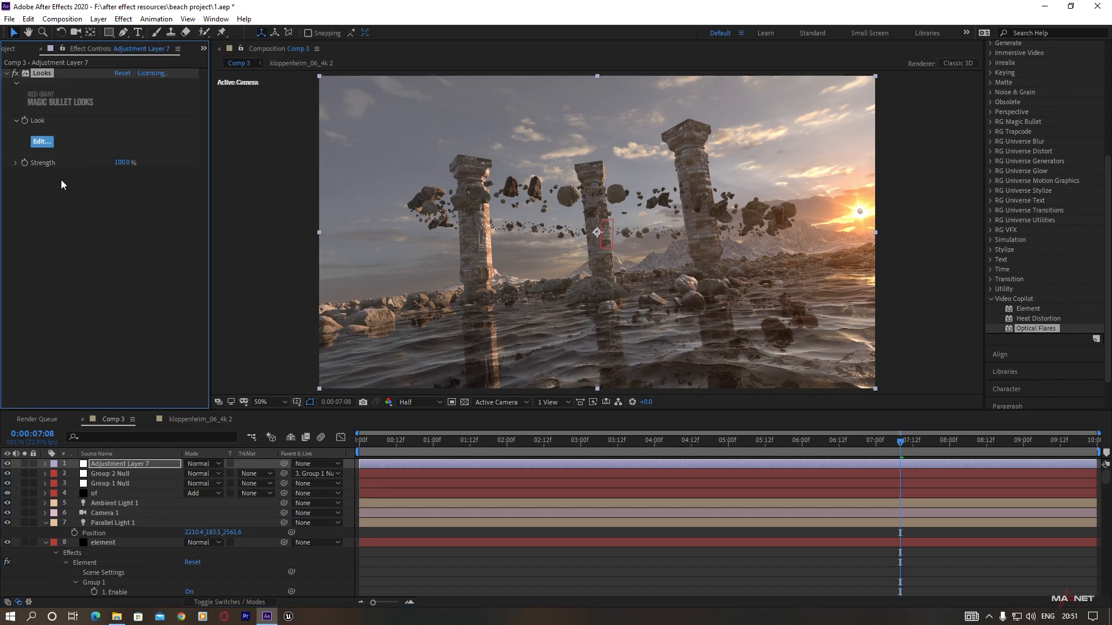
- Open the Looks editor, compare several Blockbuster looks such as Classic Epic and Elevator Fight, and choose Drag Strip
{"action": "left_click", "coordinate": [41, 142]}
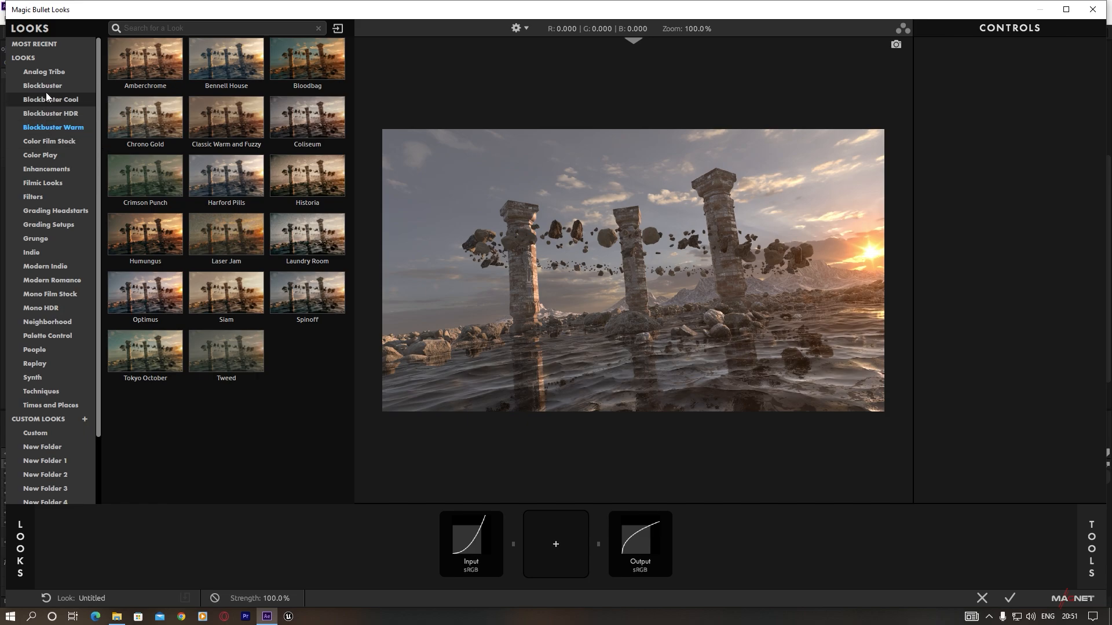
{"action": "left_click", "coordinate": [36, 86]}
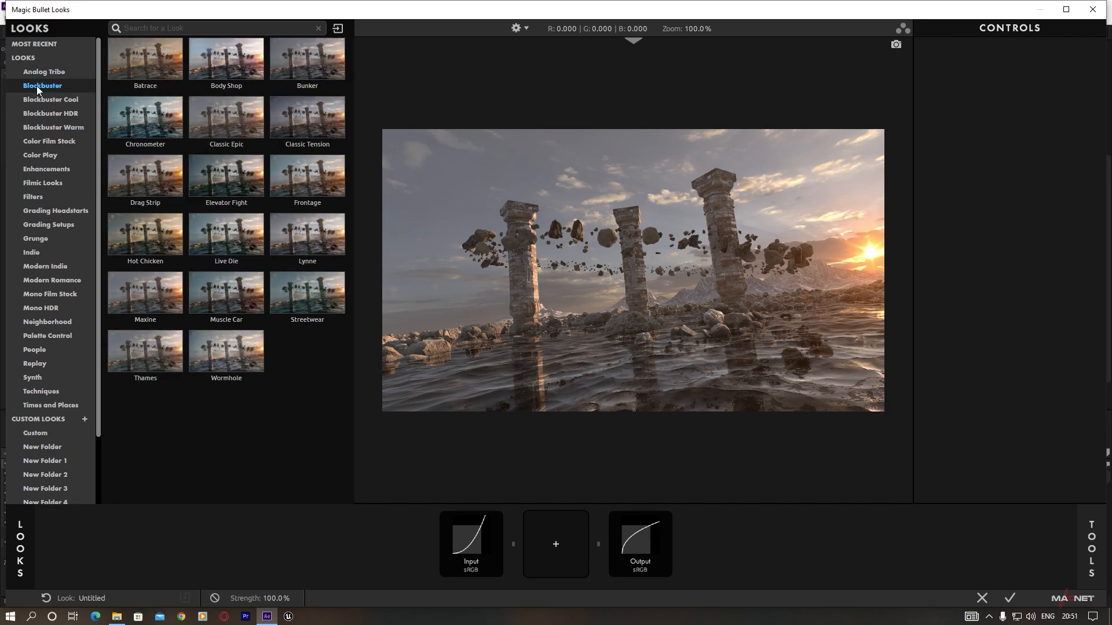
{"action": "left_click", "coordinate": [224, 62]}
{"action": "left_click", "coordinate": [227, 117]}
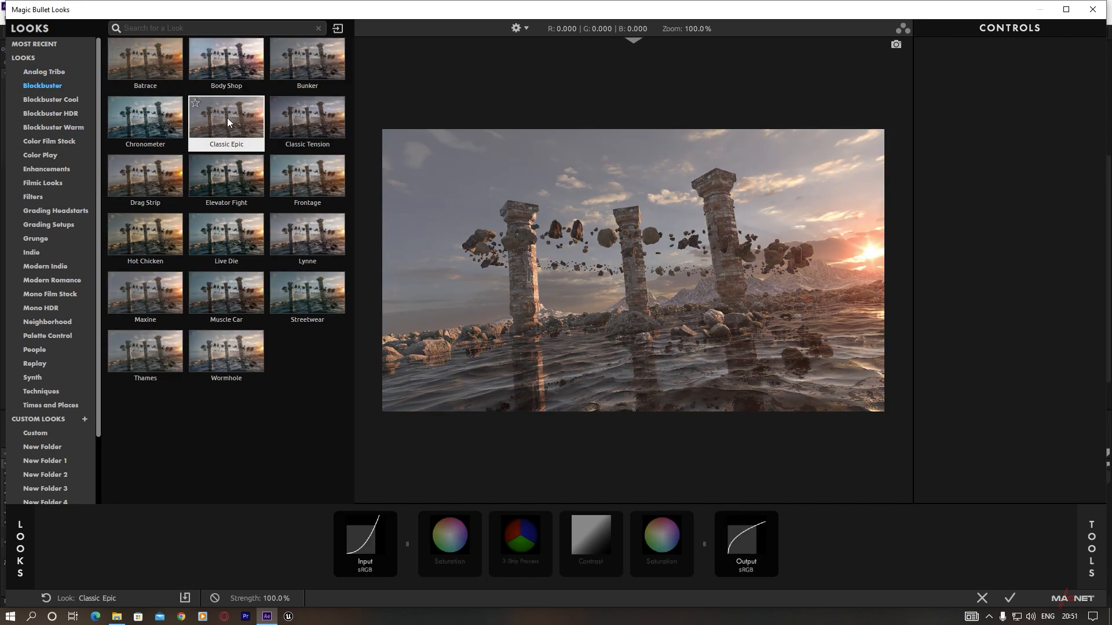
{"action": "left_click", "coordinate": [234, 170]}
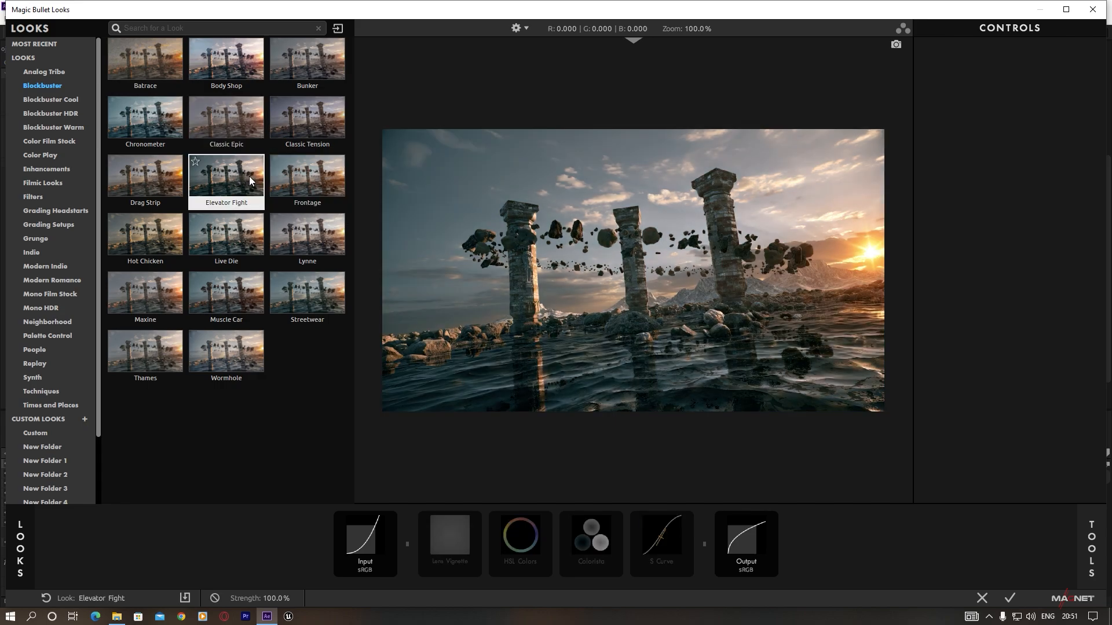
{"action": "left_click", "coordinate": [308, 175]}
{"action": "left_click", "coordinate": [219, 177]}
{"action": "left_click", "coordinate": [137, 170]}
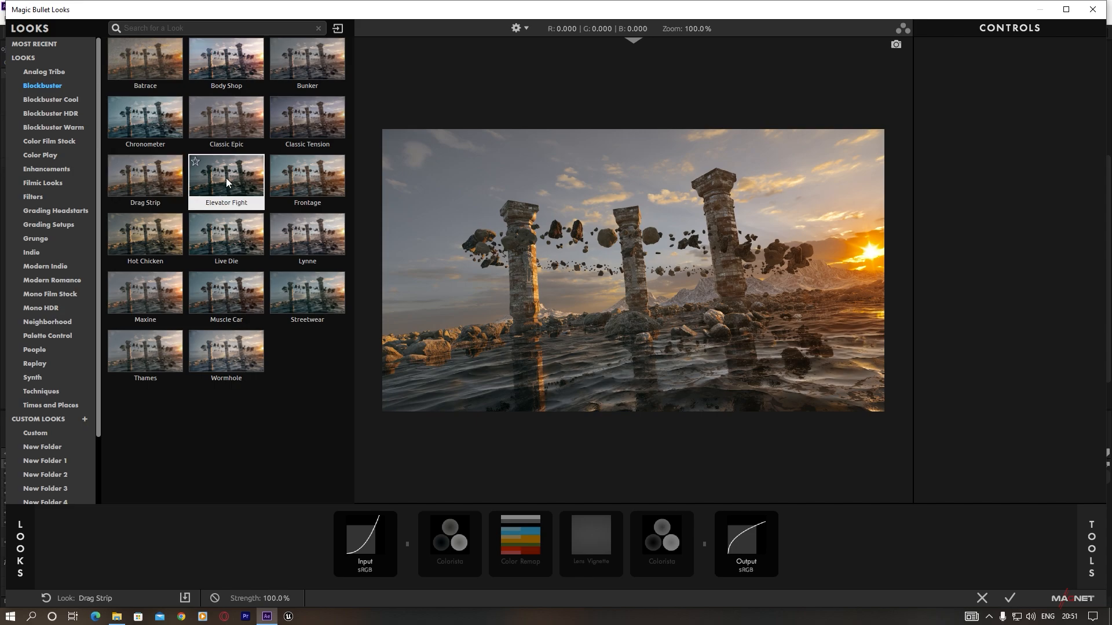
{"action": "left_click", "coordinate": [147, 180]}
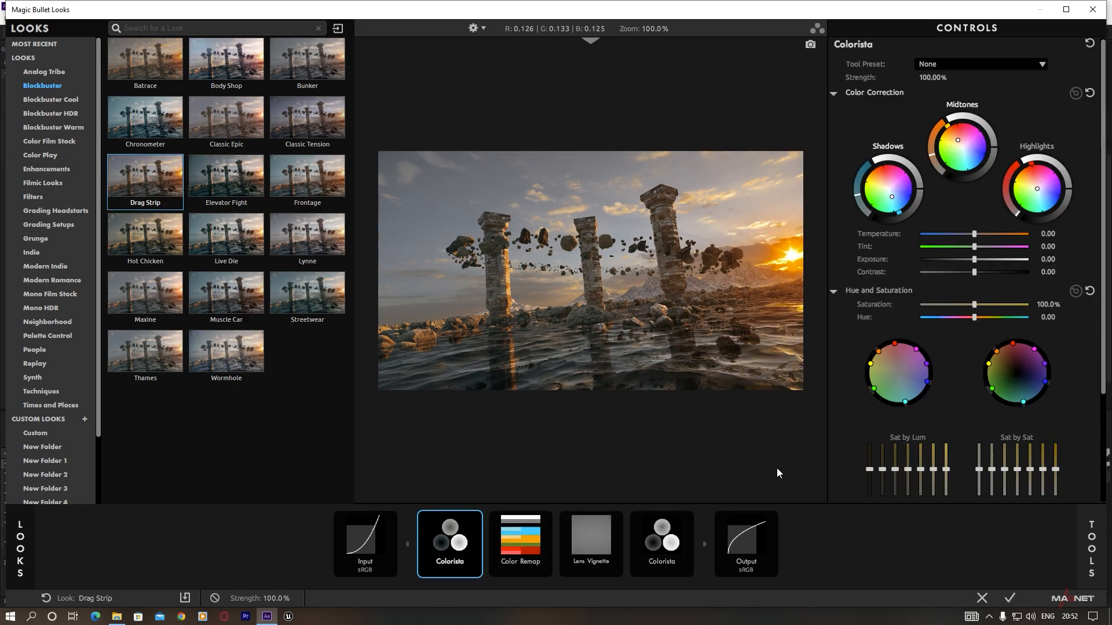
- Add a LUT tool after the first Colorista in the look's tool chain, try Arri Log C, and choose the Emlo LUT
{"action": "left_click", "coordinate": [1092, 534]}
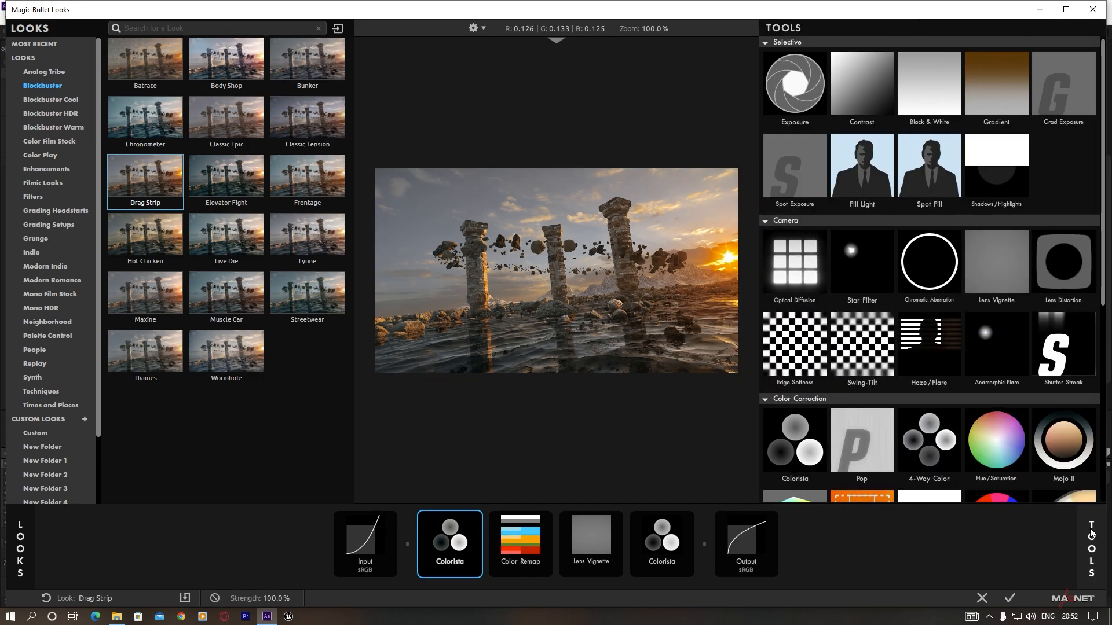
{"action": "scroll", "coordinate": [932, 419], "scroll_direction": "down", "scroll_amount": 5}
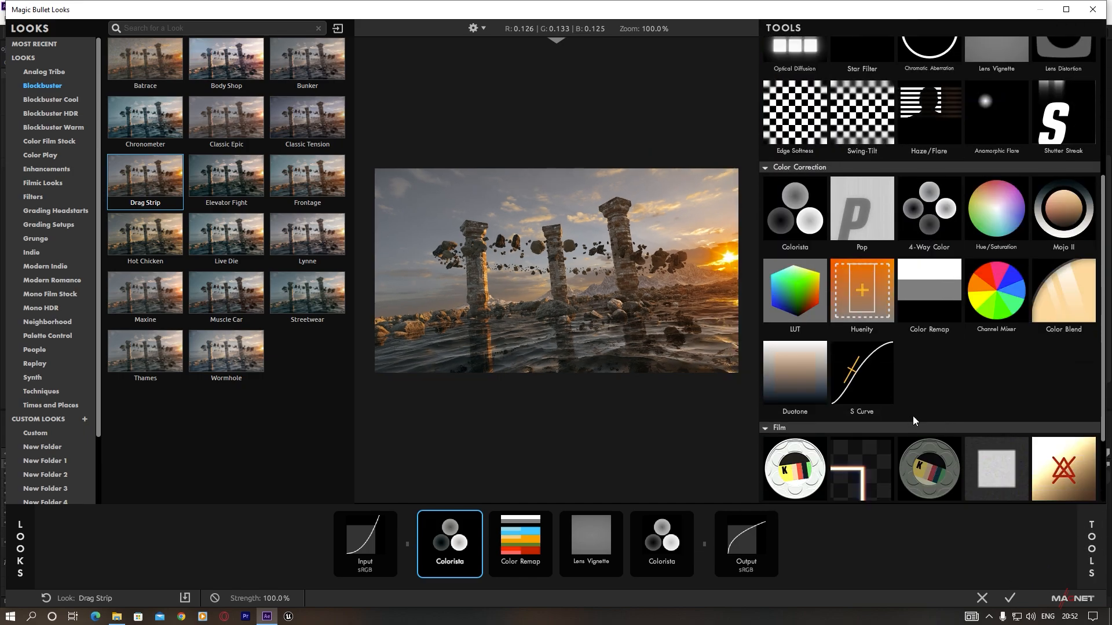
{"action": "mouse_move", "coordinate": [797, 290]}
{"action": "left_mouse_down"}
{"action": "mouse_move", "coordinate": [535, 284]}
{"action": "mouse_move", "coordinate": [508, 293]}
{"action": "mouse_move", "coordinate": [518, 317]}
{"action": "left_mouse_up"}
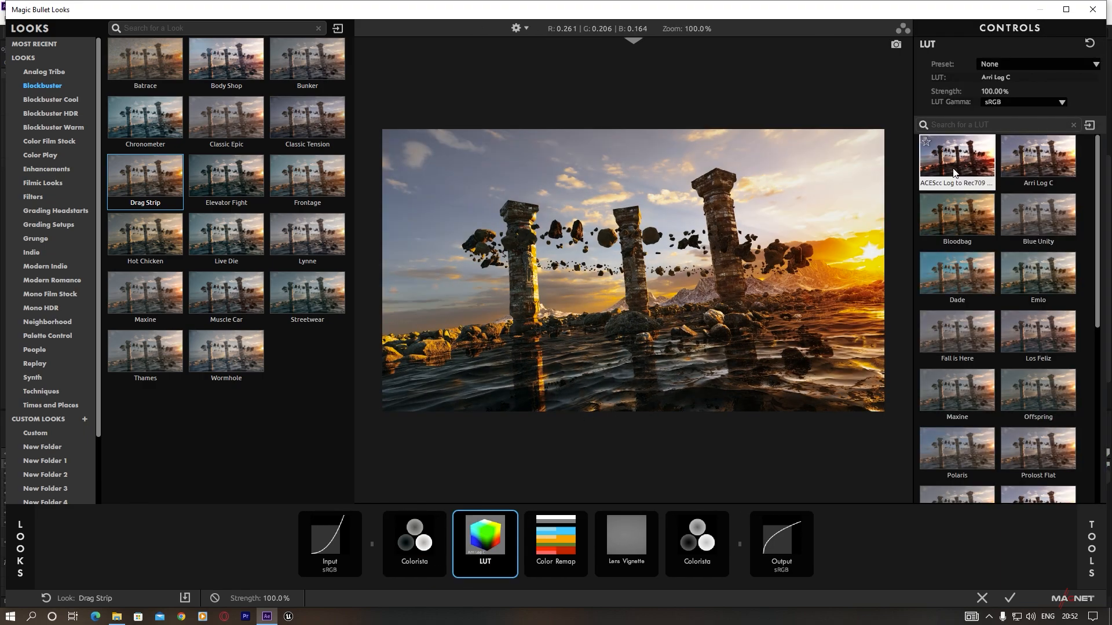
{"action": "left_click", "coordinate": [955, 173]}
{"action": "left_click", "coordinate": [1041, 161]}
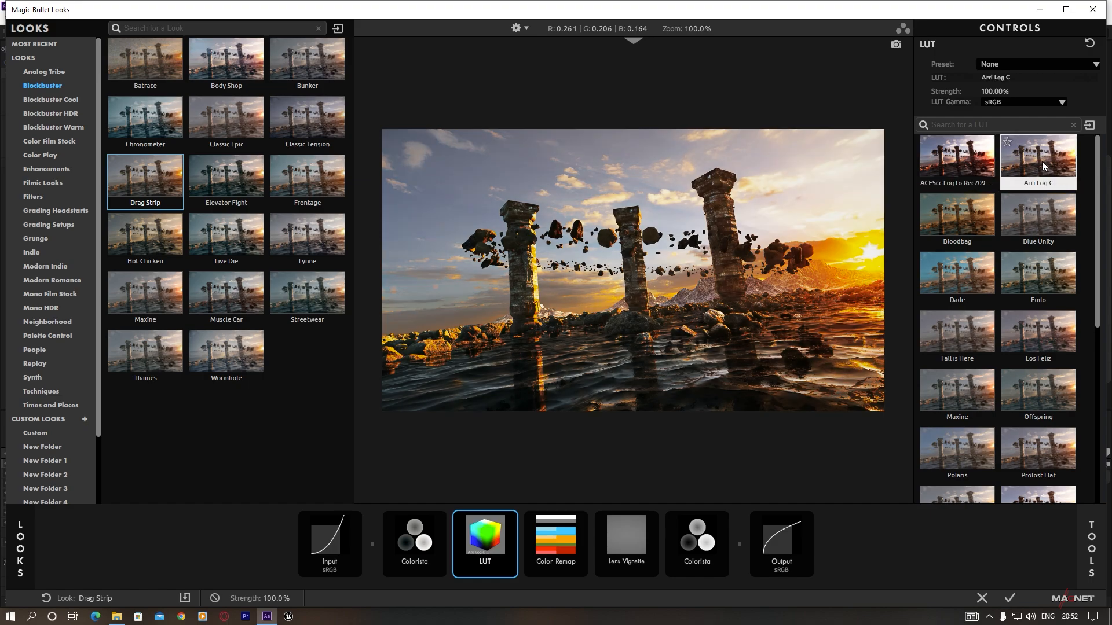
{"action": "left_click", "coordinate": [1031, 277]}
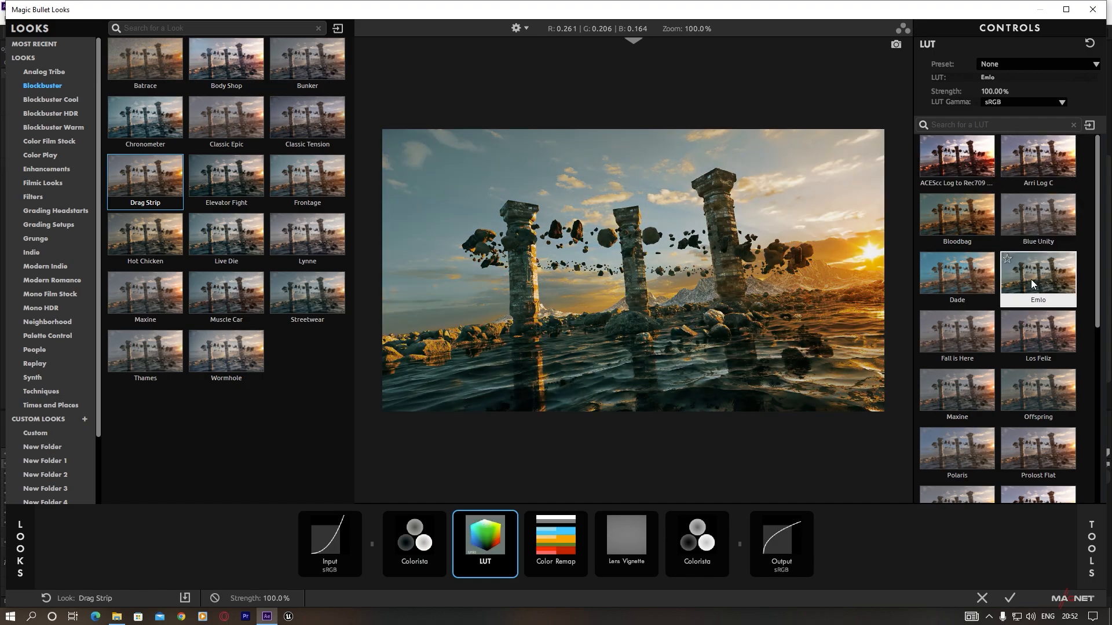
- Switch the LUT tool to the Offspring LUT and apply the finished look to the adjustment layer
{"action": "left_click", "coordinate": [1042, 385]}
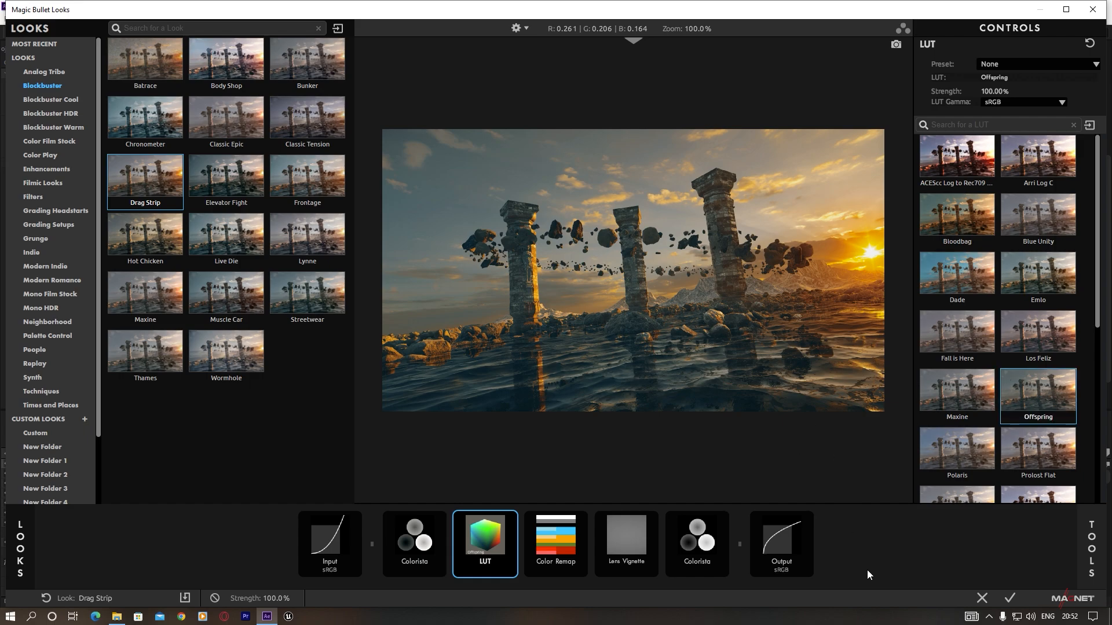
{"action": "left_click", "coordinate": [1009, 599]}
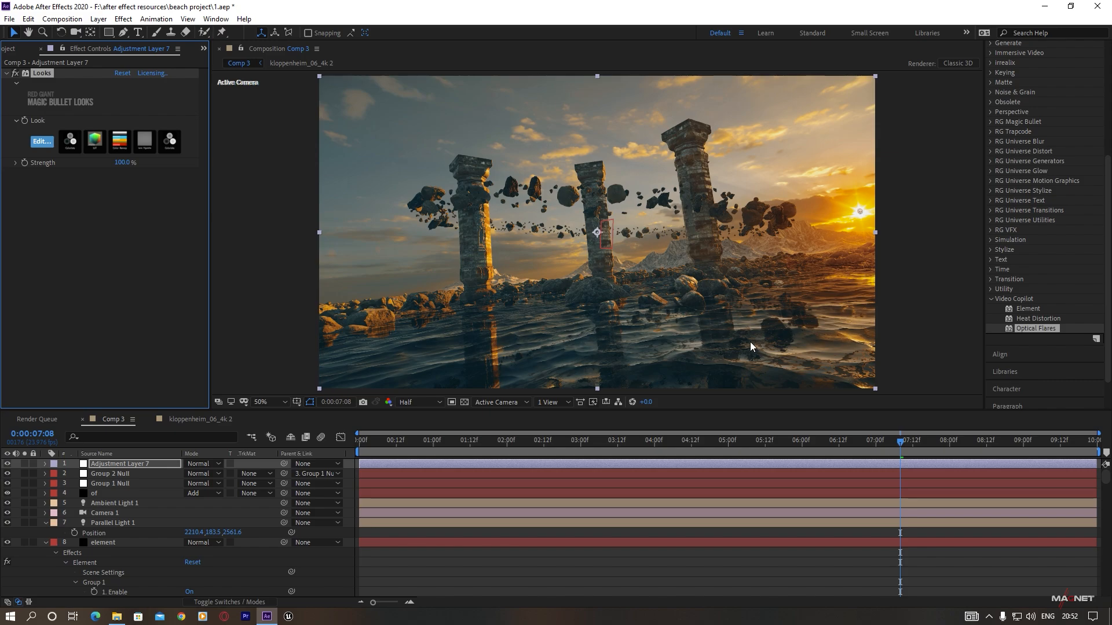
{"action": "left_click_drag", "start_coordinate": [603, 288], "coordinate": [626, 296]}
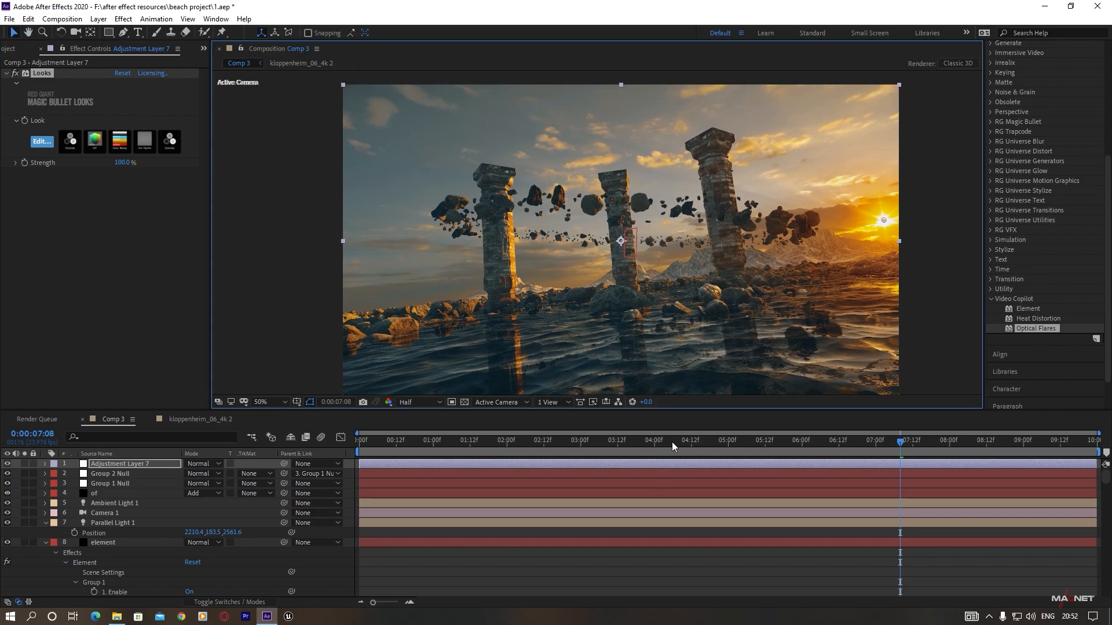
- Go to about 0:00:04:06 and add a Curves effect to the adjustment layer below Looks
{"action": "left_click", "coordinate": [672, 443]}
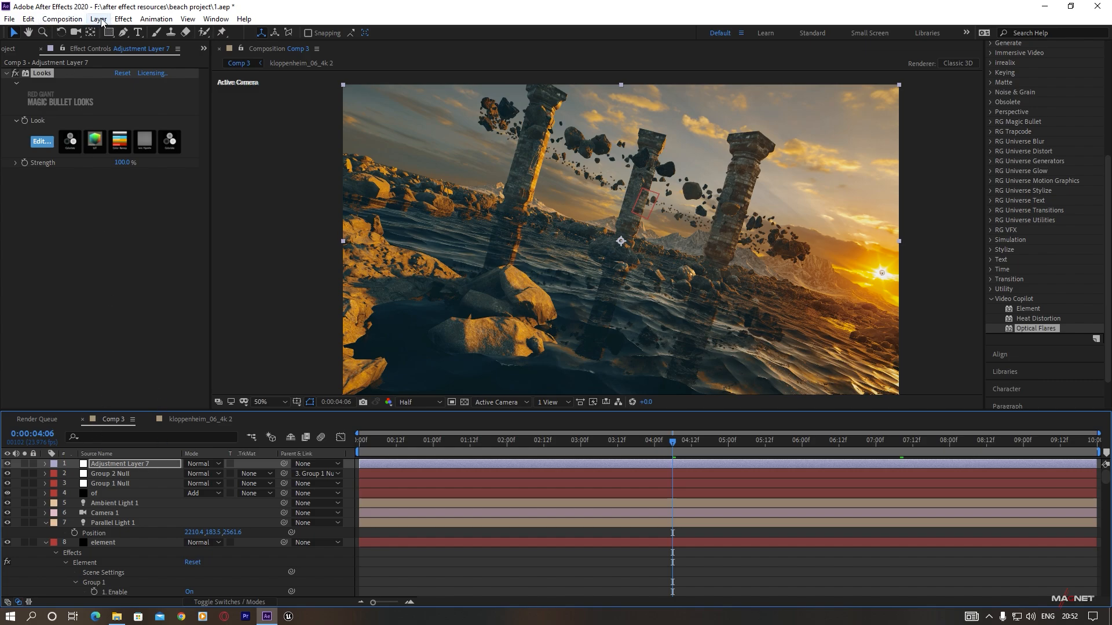
{"action": "left_click", "coordinate": [119, 20]}
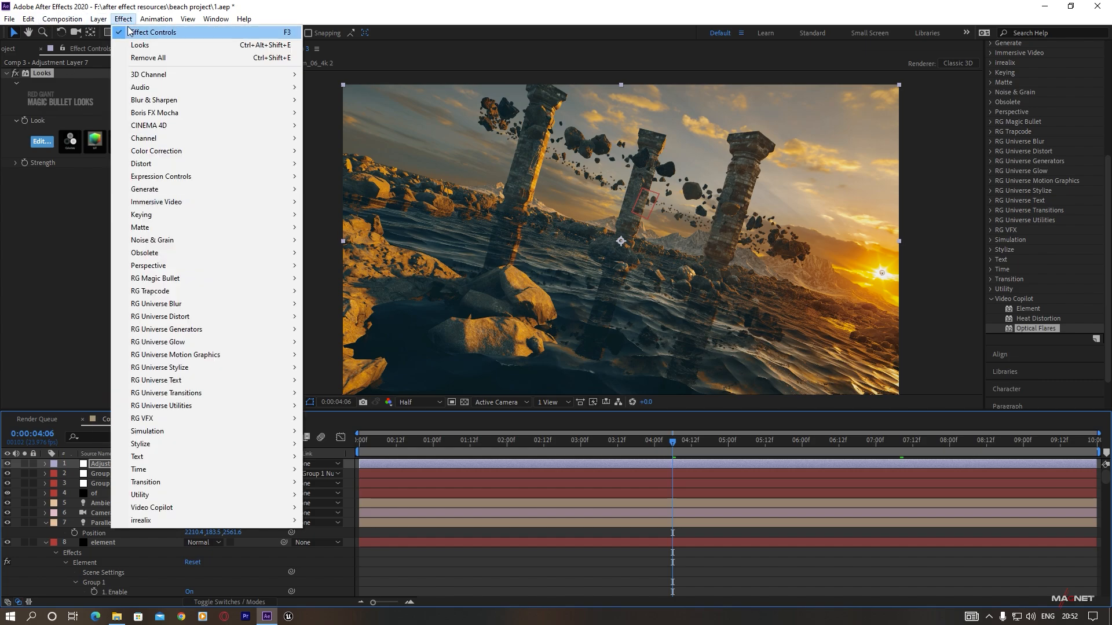
{"action": "mouse_move", "coordinate": [168, 153]}
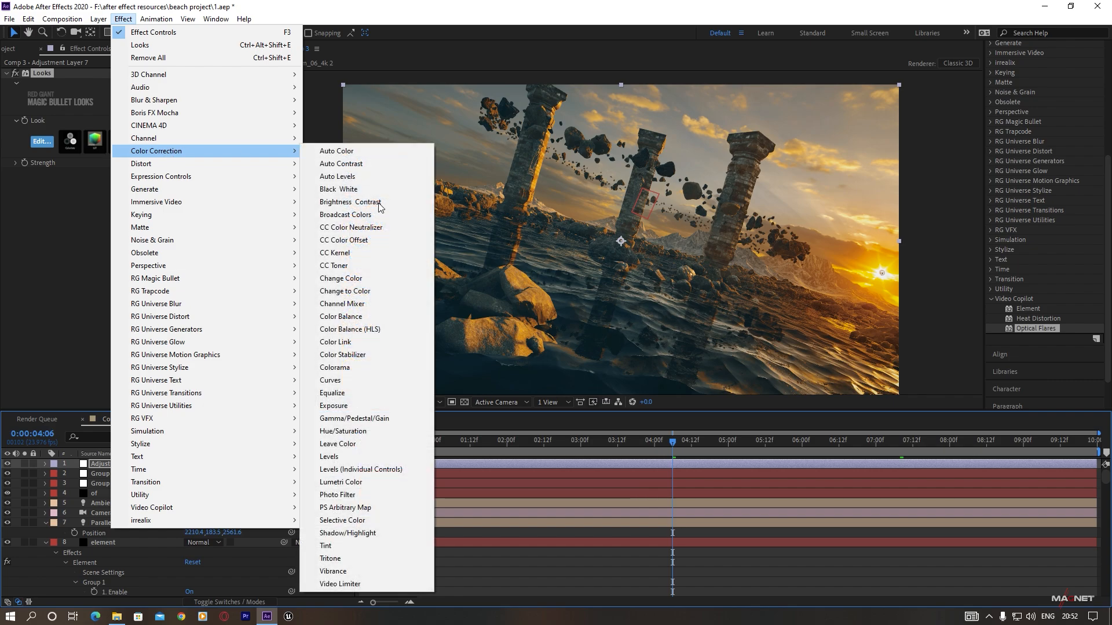
{"action": "left_click", "coordinate": [346, 383]}
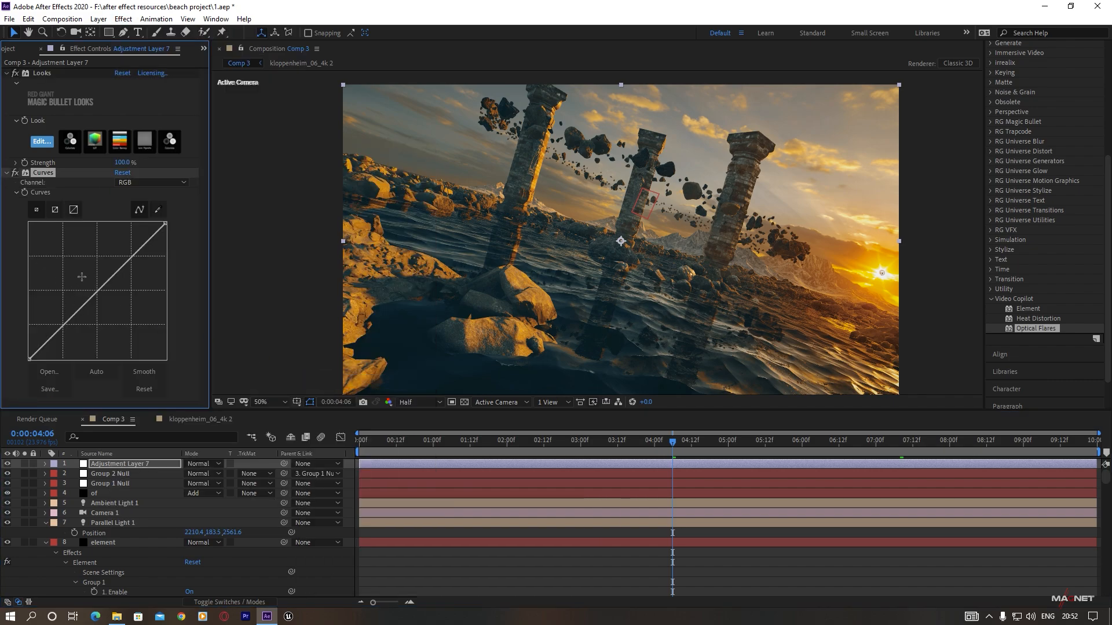
- Brighten the image by raising the upper tones of the RGB curve and lifting the lower tones slightly
{"action": "left_click_drag", "start_coordinate": [124, 265], "coordinate": [116, 257]}
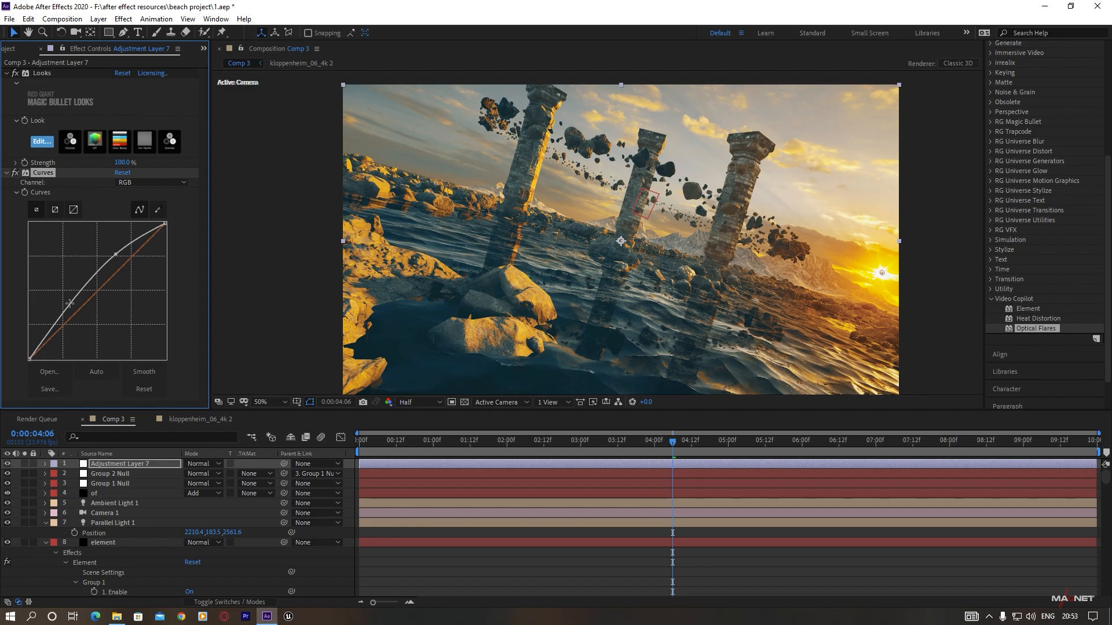
{"action": "left_click_drag", "start_coordinate": [71, 304], "coordinate": [70, 304]}
{"action": "left_click_drag", "start_coordinate": [118, 255], "coordinate": [120, 252]}
{"action": "left_click_drag", "start_coordinate": [70, 304], "coordinate": [74, 303]}
{"action": "scroll", "coordinate": [609, 247], "scroll_direction": "down", "scroll_amount": 2}
{"action": "scroll", "coordinate": [609, 246], "scroll_direction": "up", "scroll_amount": 4}
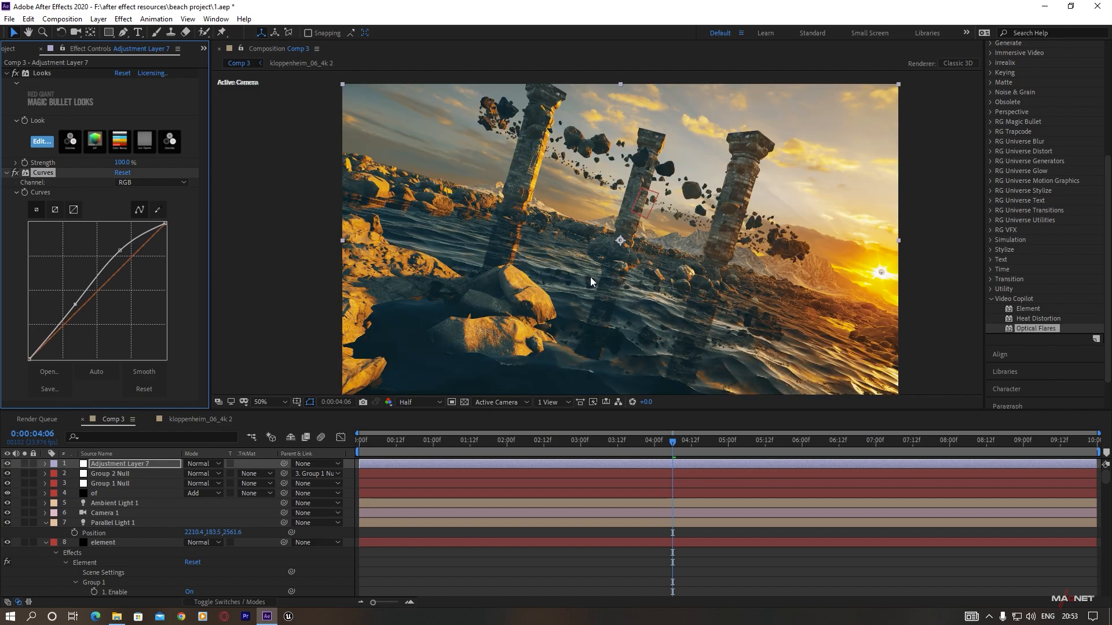
{"action": "scroll", "coordinate": [622, 266], "scroll_direction": "down", "scroll_amount": 4}
{"action": "scroll", "coordinate": [585, 270], "scroll_direction": "up", "scroll_amount": 2}
- At 0:00:03:07, reveal the camera options of Camera 1 and turn on Depth of Field
{"action": "left_click", "coordinate": [603, 441]}
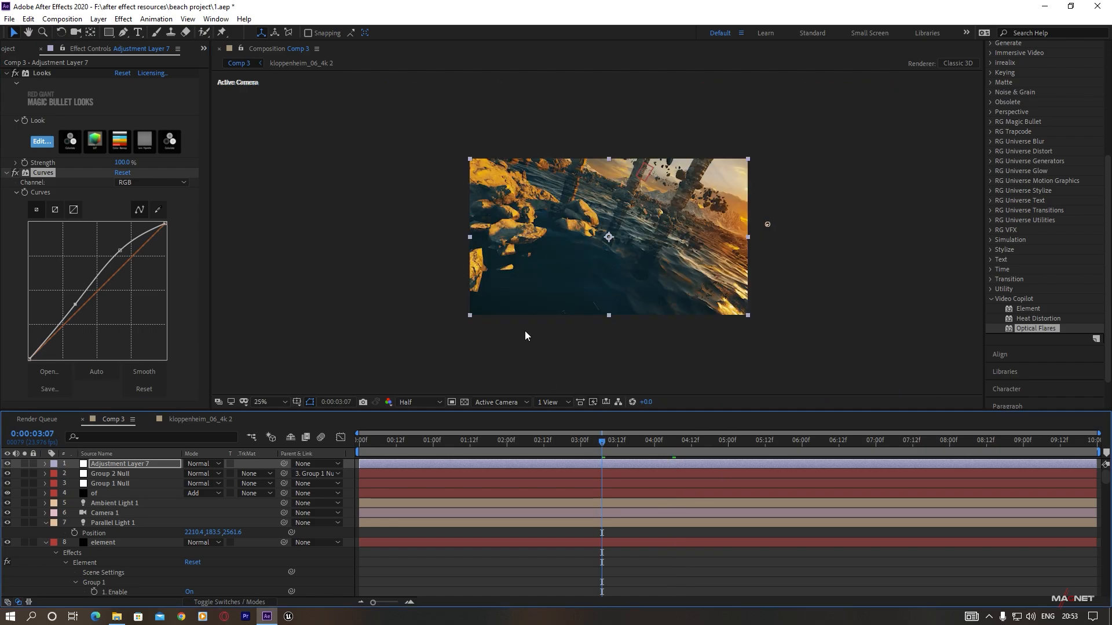
{"action": "left_click", "coordinate": [101, 512]}
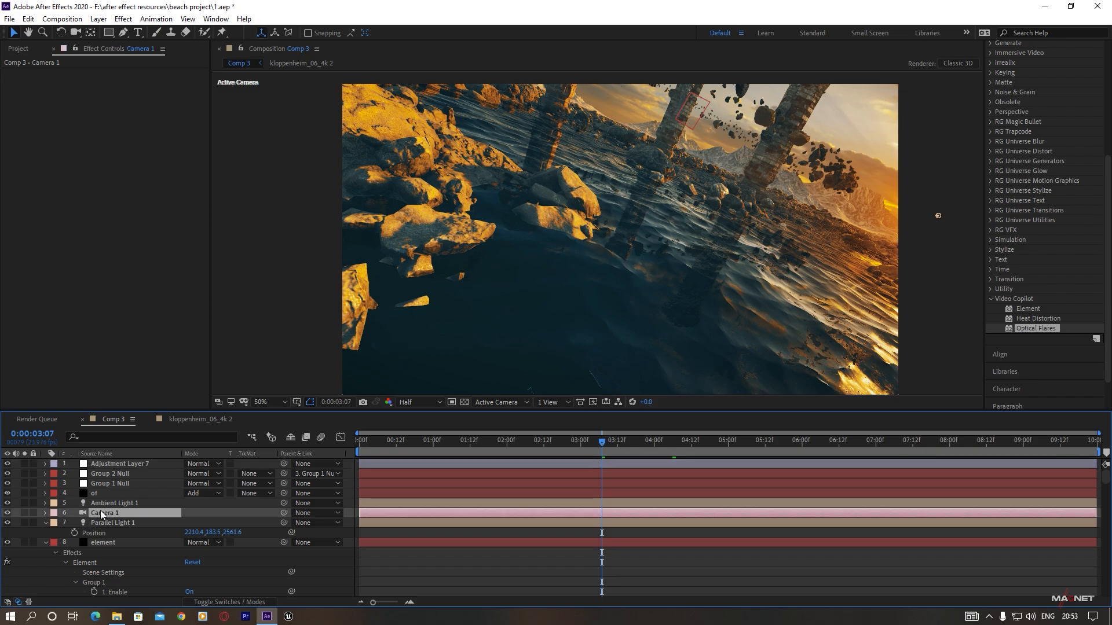
{"action": "key", "text": "a"}
{"action": "key", "text": "a"}
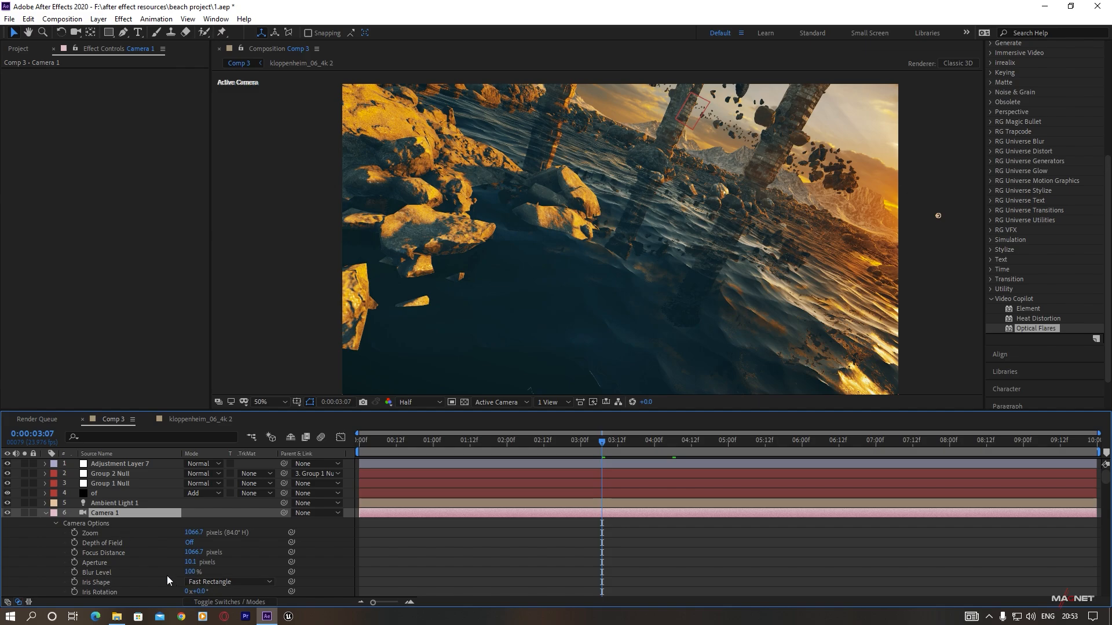
{"action": "left_click", "coordinate": [191, 544]}
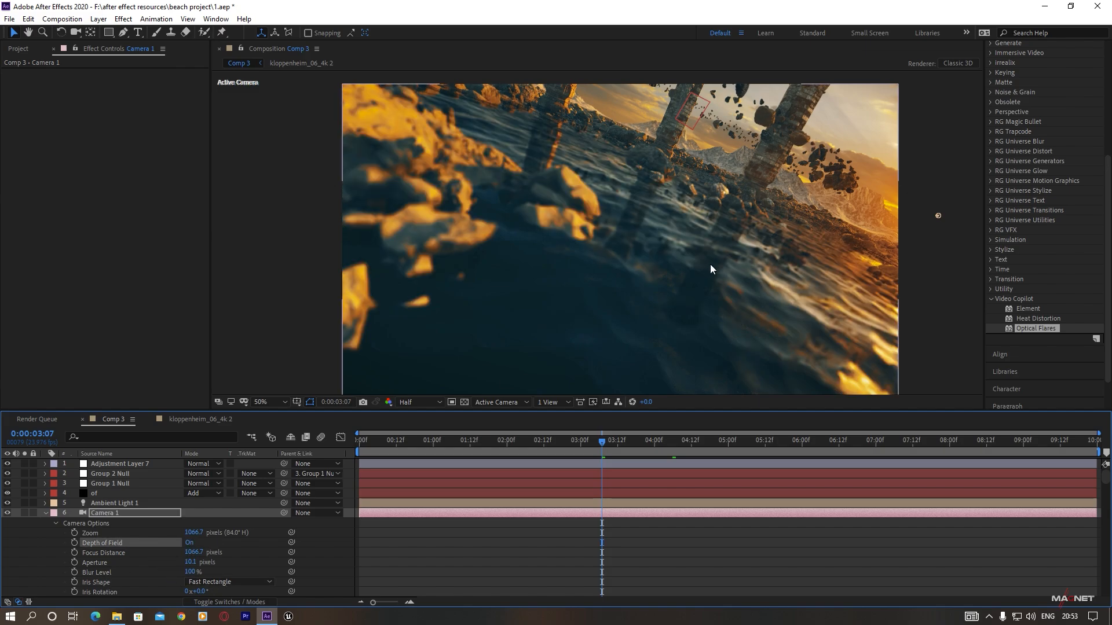
{"action": "key", "text": "comma"}
{"action": "key", "text": "comma"}
{"action": "key", "text": "comma"}
{"action": "key", "text": "period"}
{"action": "key", "text": "period"}
{"action": "key", "text": "period"}
{"action": "key", "text": "comma"}
{"action": "key", "text": "comma"}
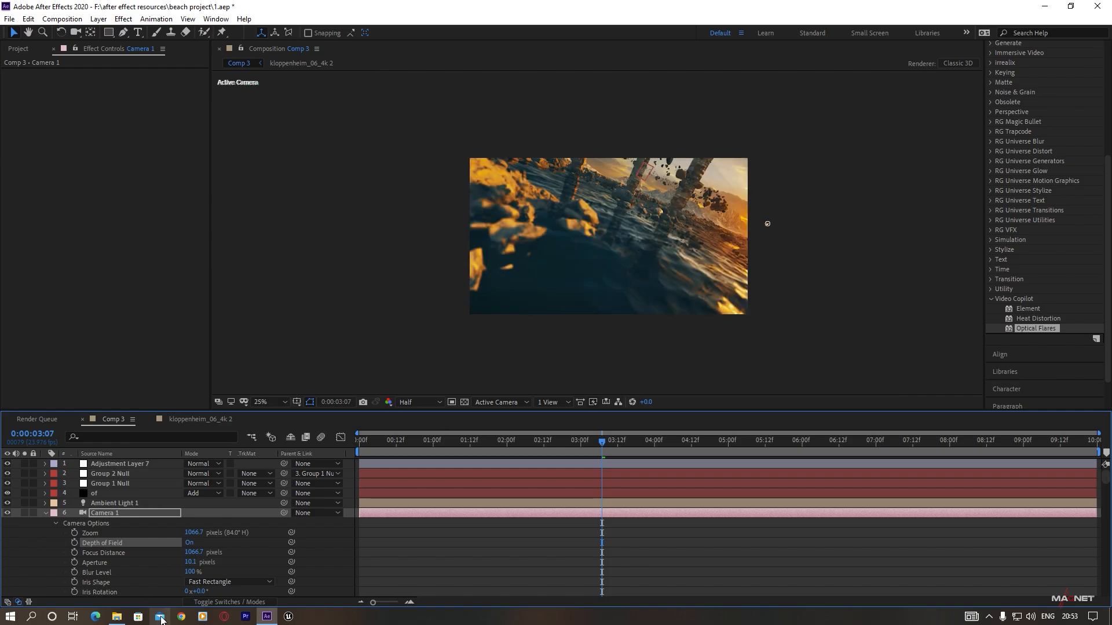
- Try focus distances of 1109.7 and 861.7 pixels for Camera 1, checking the first frame as well
{"action": "left_click_drag", "start_coordinate": [195, 556], "coordinate": [218, 552]}
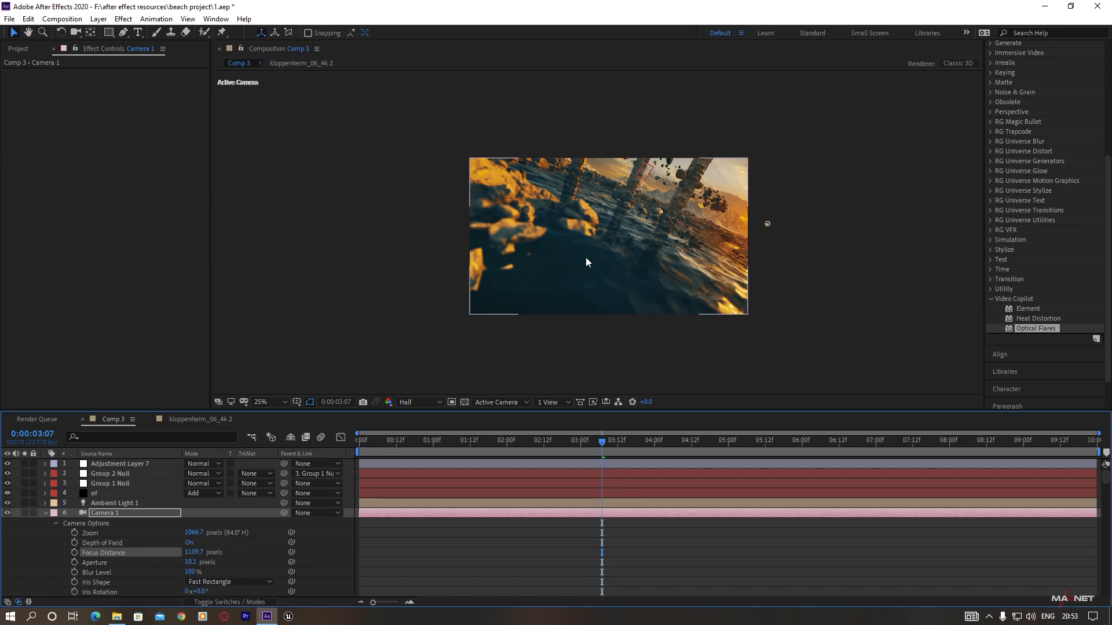
{"action": "left_click_drag", "start_coordinate": [433, 441], "coordinate": [323, 453]}
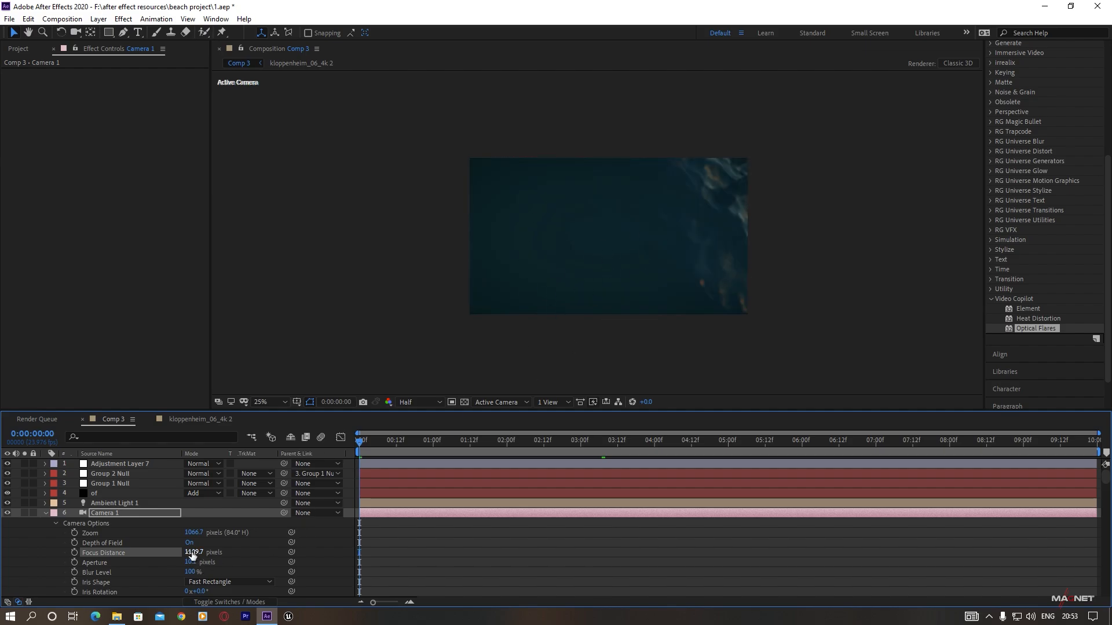
{"action": "mouse_move", "coordinate": [192, 554]}
{"action": "left_mouse_down"}
{"action": "mouse_move", "coordinate": [117, 564]}
{"action": "mouse_move", "coordinate": [197, 554]}
{"action": "left_mouse_up"}
- With the frame at 0:00:02:15 in view, reduce Camera 1's Focus Distance to 109.7 pixels to focus on the near rocks
{"action": "left_click_drag", "start_coordinate": [425, 439], "coordinate": [554, 441]}
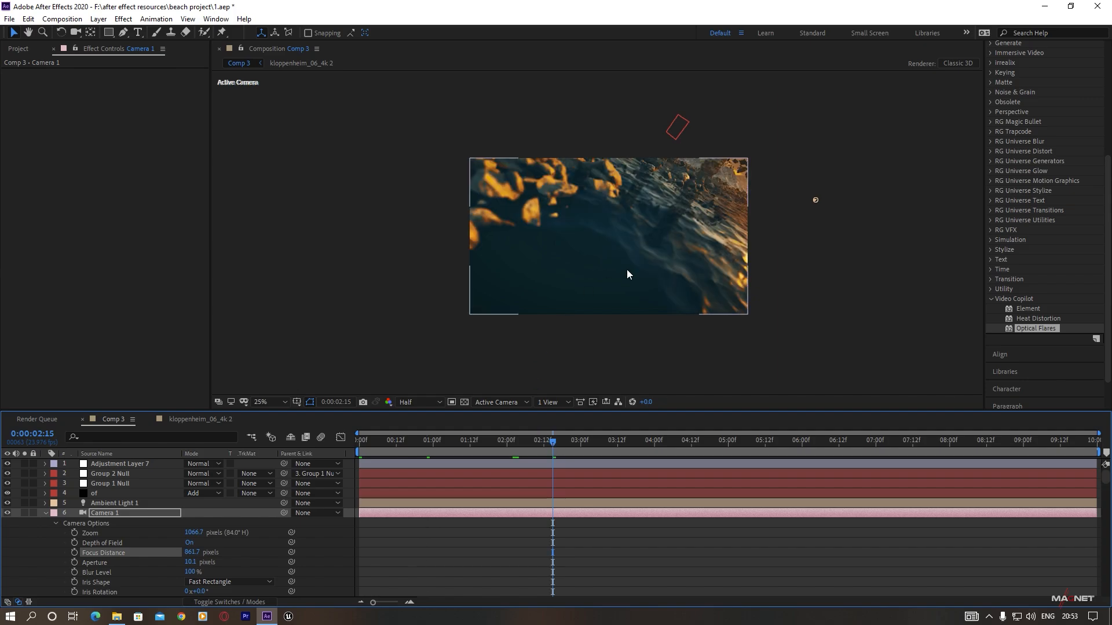
{"action": "left_click_drag", "start_coordinate": [194, 556], "coordinate": [21, 576]}
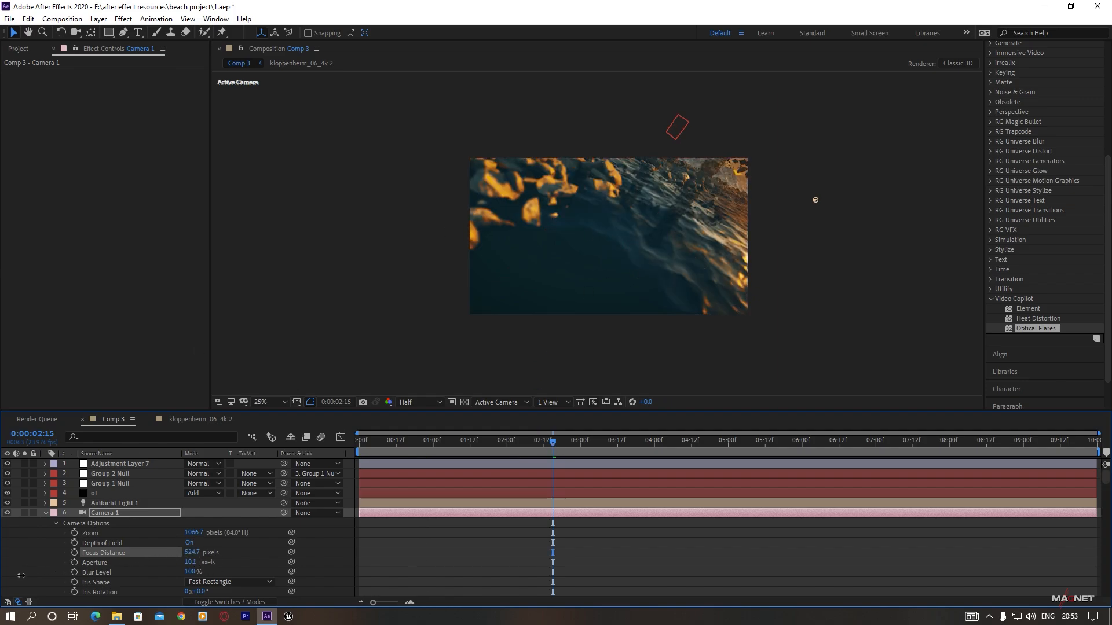
{"action": "left_click_drag", "start_coordinate": [191, 555], "coordinate": [35, 588]}
{"action": "scroll", "coordinate": [502, 271], "scroll_direction": "up", "scroll_amount": 3}
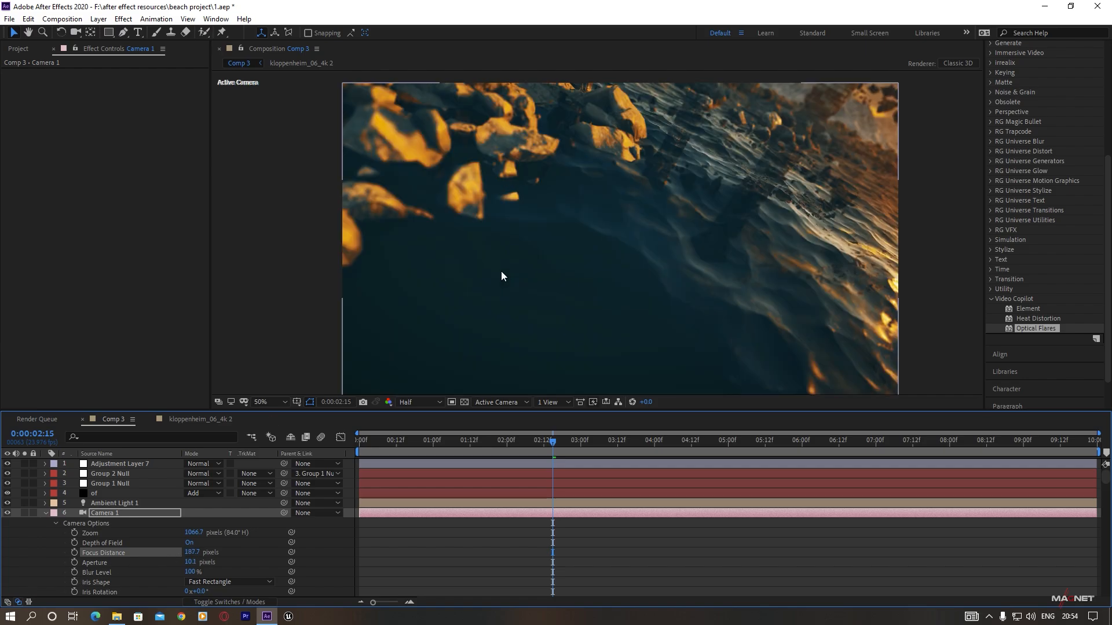
{"action": "scroll", "coordinate": [510, 269], "scroll_direction": "down", "scroll_amount": 1}
{"action": "left_click_drag", "start_coordinate": [547, 307], "coordinate": [593, 365]}
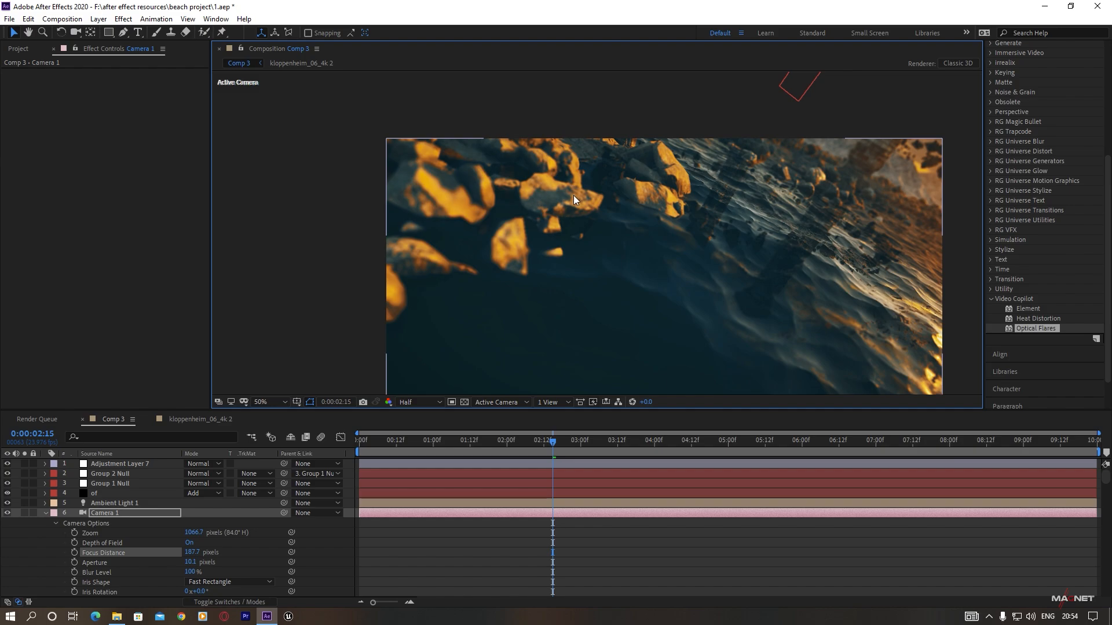
{"action": "left_click_drag", "start_coordinate": [191, 556], "coordinate": [156, 563]}
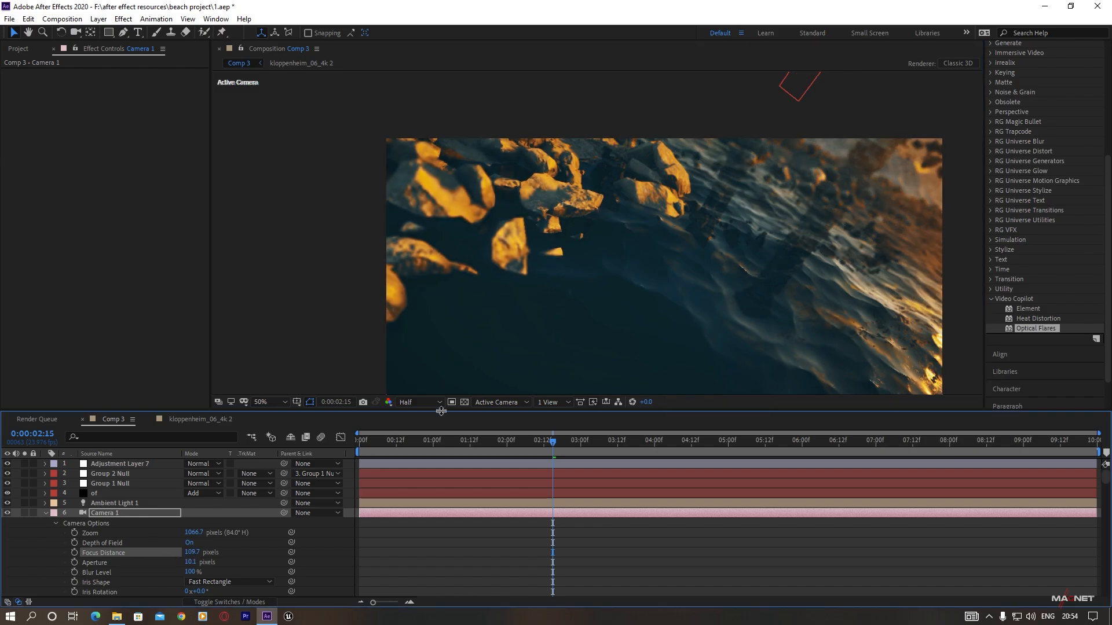
{"action": "key", "text": "comma"}
{"action": "left_click_drag", "start_coordinate": [603, 297], "coordinate": [594, 259]}
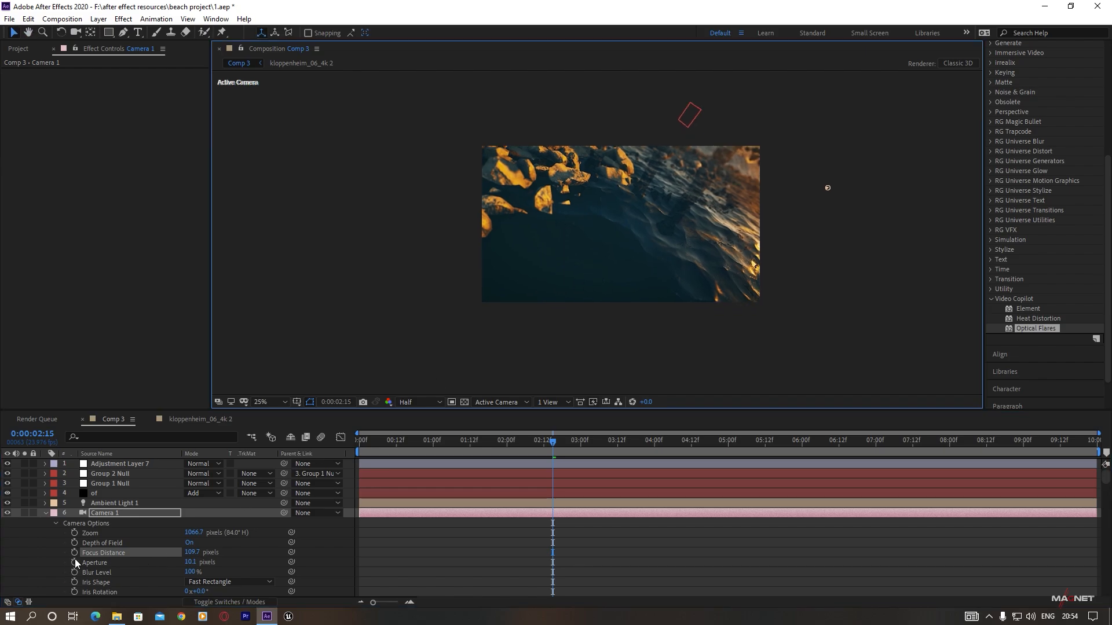
- Keyframe Camera 1's Focus Distance at the start of the timeline and shift that keyframe to between 3:12 and 4:00
{"action": "left_click_drag", "start_coordinate": [477, 443], "coordinate": [291, 448]}
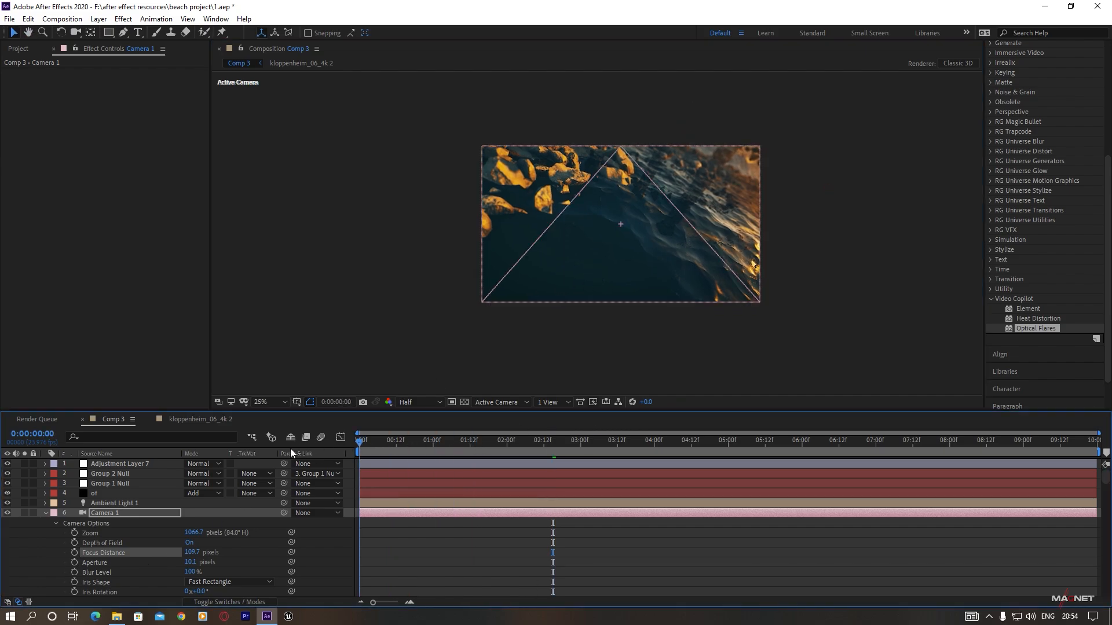
{"action": "left_click", "coordinate": [74, 553]}
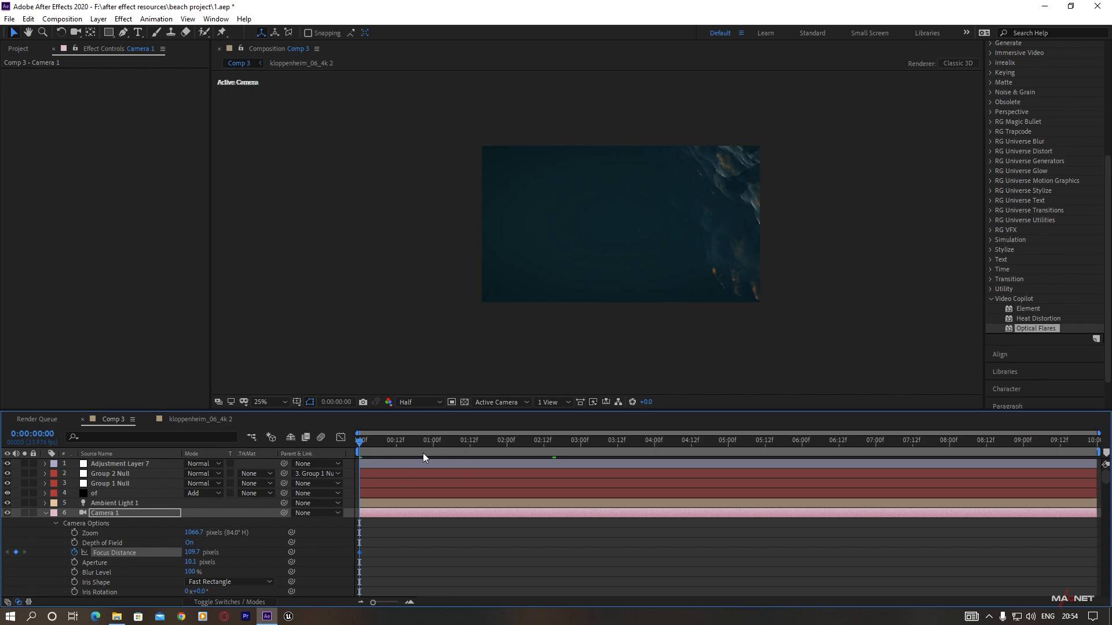
{"action": "left_click_drag", "start_coordinate": [408, 441], "coordinate": [587, 443]}
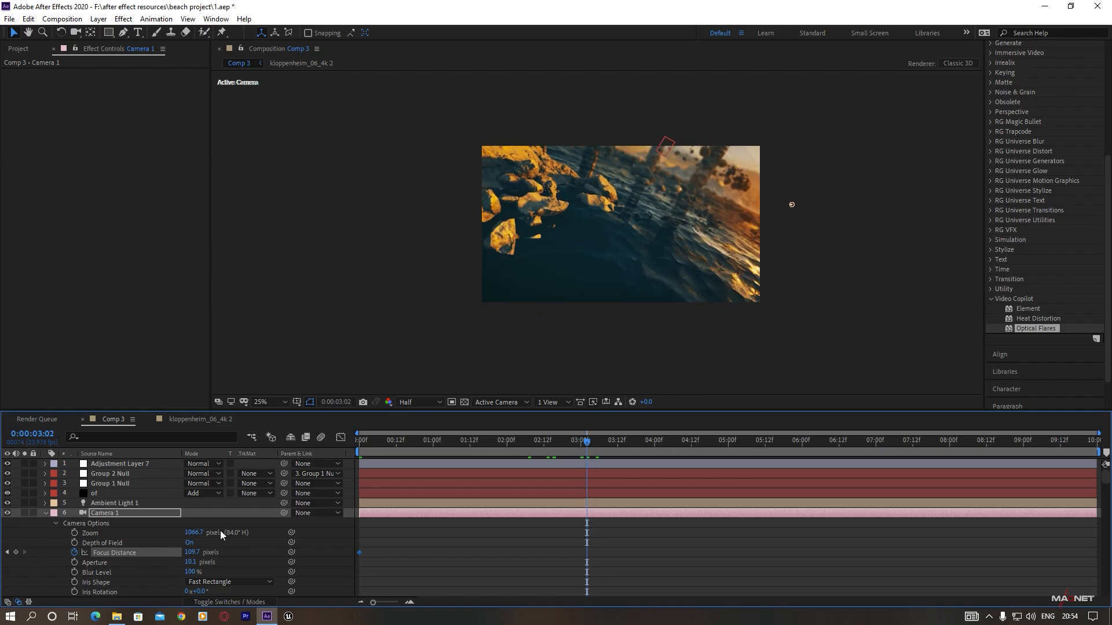
{"action": "left_click_drag", "start_coordinate": [359, 552], "coordinate": [586, 552]}
{"action": "left_click_drag", "start_coordinate": [592, 437], "coordinate": [752, 446]}
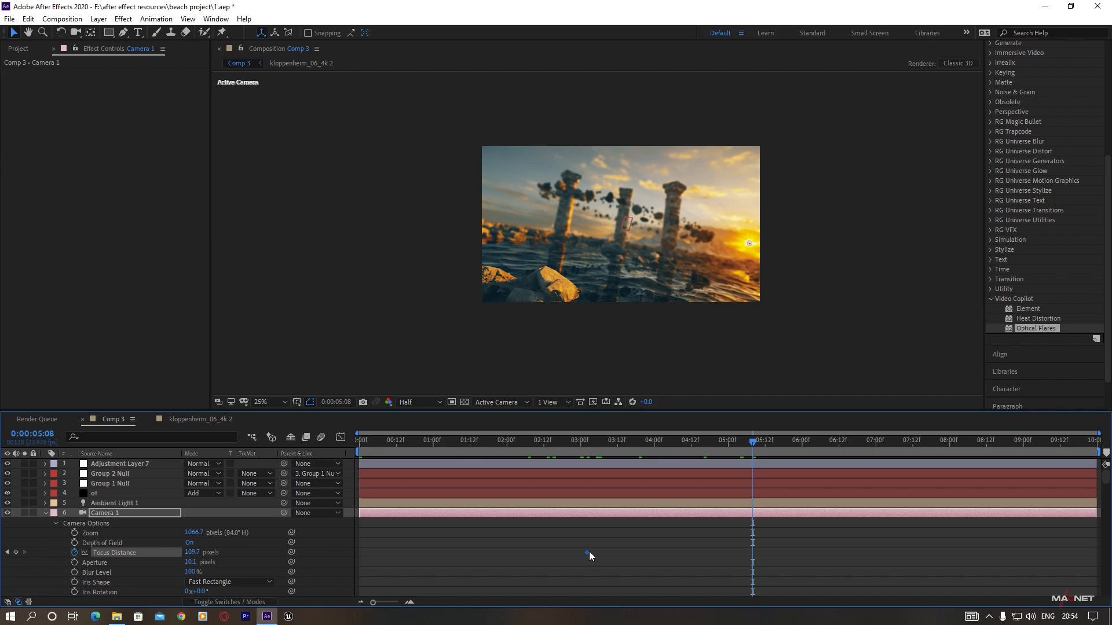
{"action": "left_click_drag", "start_coordinate": [586, 552], "coordinate": [634, 552]}
- Set the Focus Distance to 375.7 pixels at 0:00:05:08, ease both focus keyframes and preview the frames up to 0:00:08:21
{"action": "left_click_drag", "start_coordinate": [192, 552], "coordinate": [355, 556]}
{"action": "left_click_drag", "start_coordinate": [767, 535], "coordinate": [606, 578]}
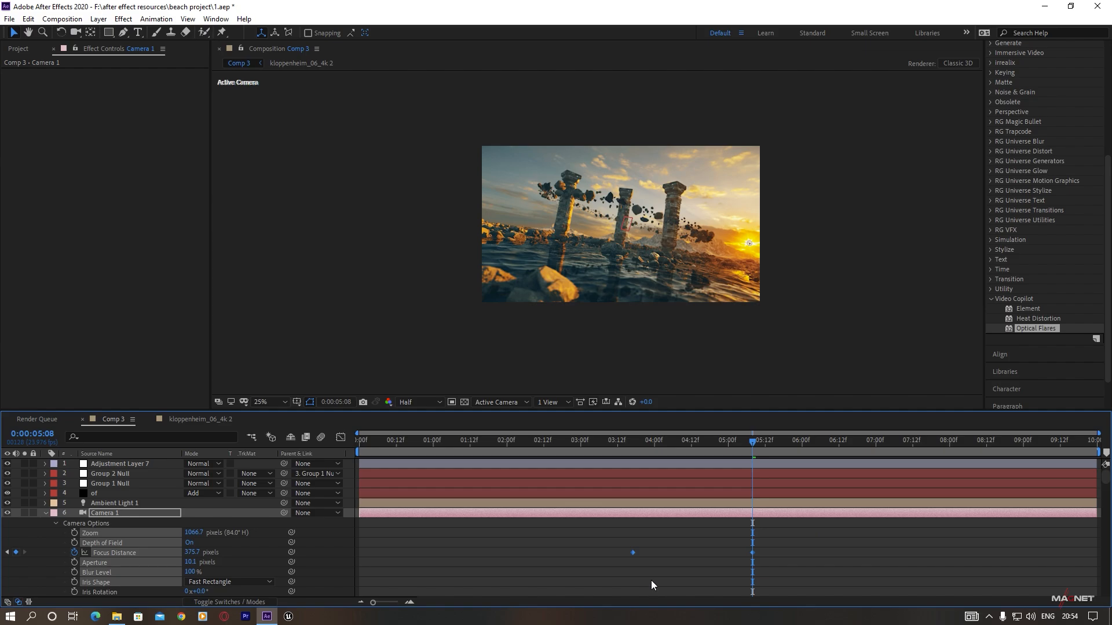
{"action": "left_click_drag", "start_coordinate": [630, 442], "coordinate": [1013, 449]}
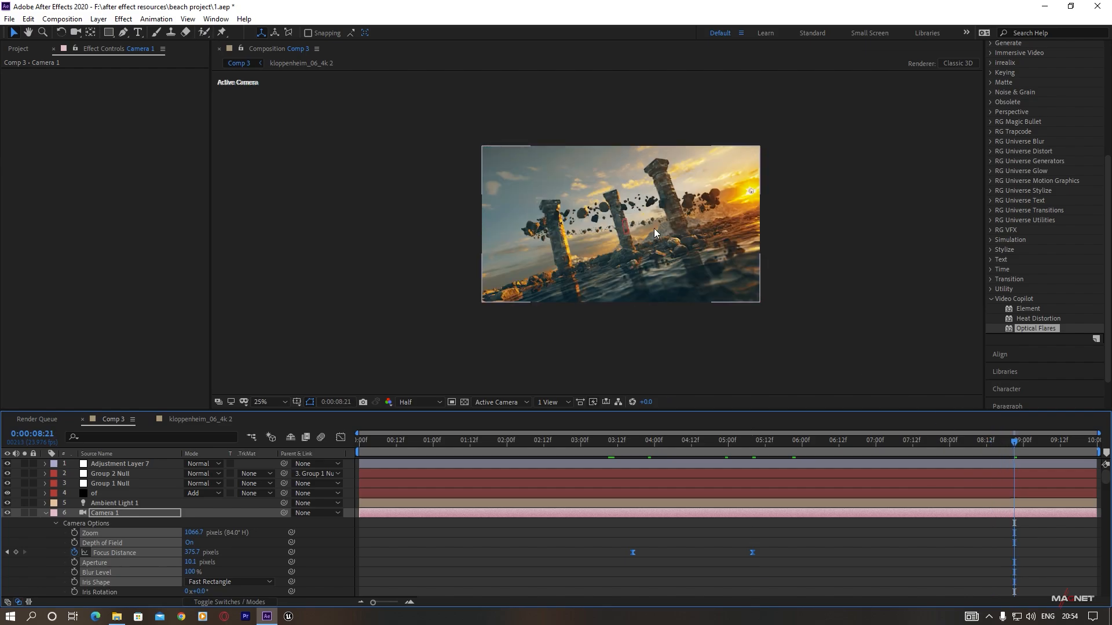
- At the last frame, 0:00:09:23, set Camera 1's Focus Distance to 513.7 pixels to keep the pillars in focus
{"action": "scroll", "coordinate": [654, 228], "scroll_direction": "up", "scroll_amount": 2}
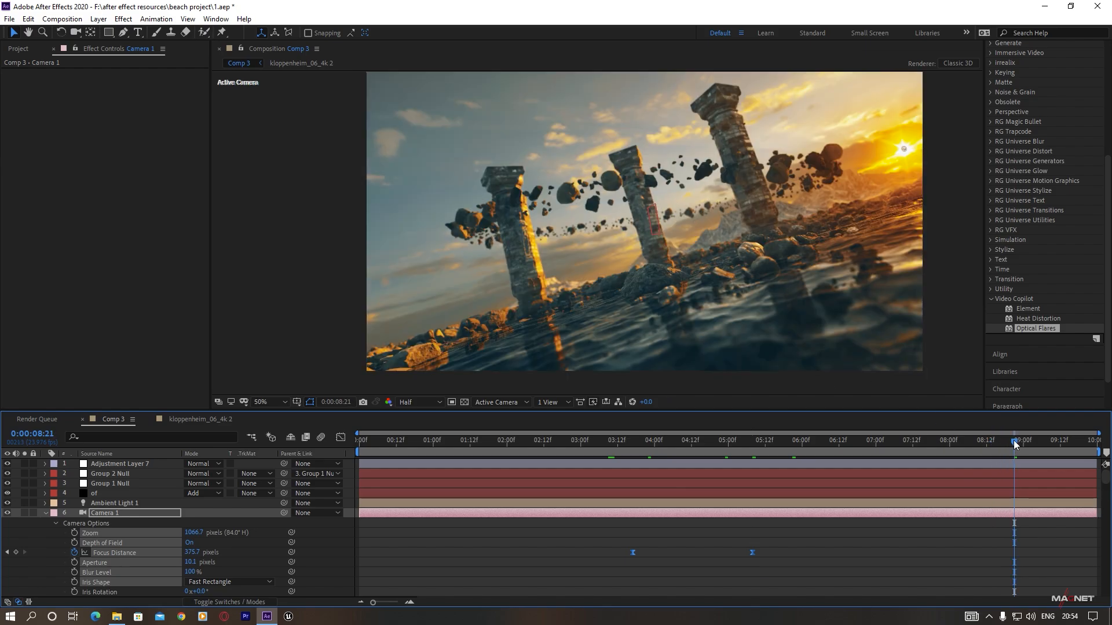
{"action": "left_click_drag", "start_coordinate": [1014, 444], "coordinate": [1100, 449]}
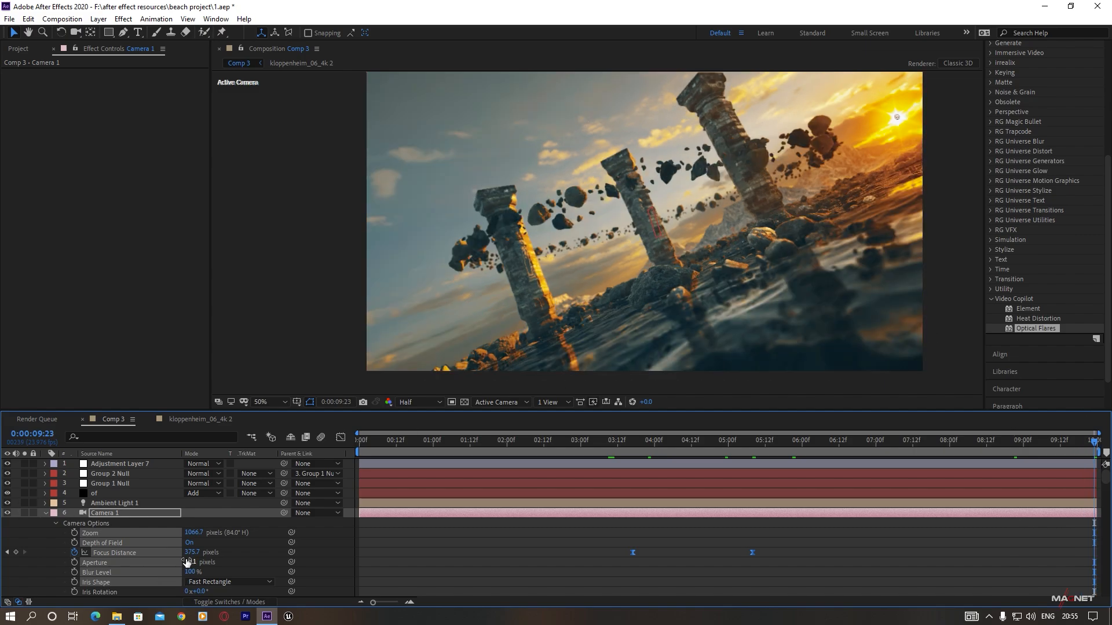
{"action": "left_click_drag", "start_coordinate": [192, 552], "coordinate": [227, 557]}
{"action": "left_click_drag", "start_coordinate": [267, 548], "coordinate": [268, 548]}
{"action": "scroll", "coordinate": [689, 224], "scroll_direction": "up", "scroll_amount": 1}
{"action": "scroll", "coordinate": [689, 224], "scroll_direction": "down", "scroll_amount": 1}
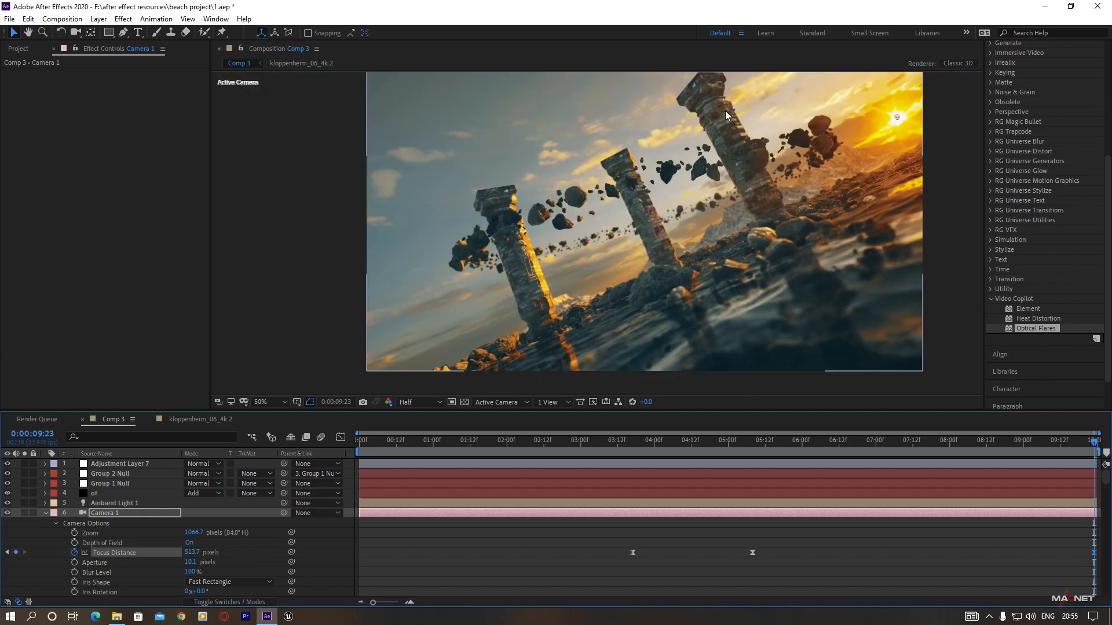
{"action": "left_click", "coordinate": [955, 176]}
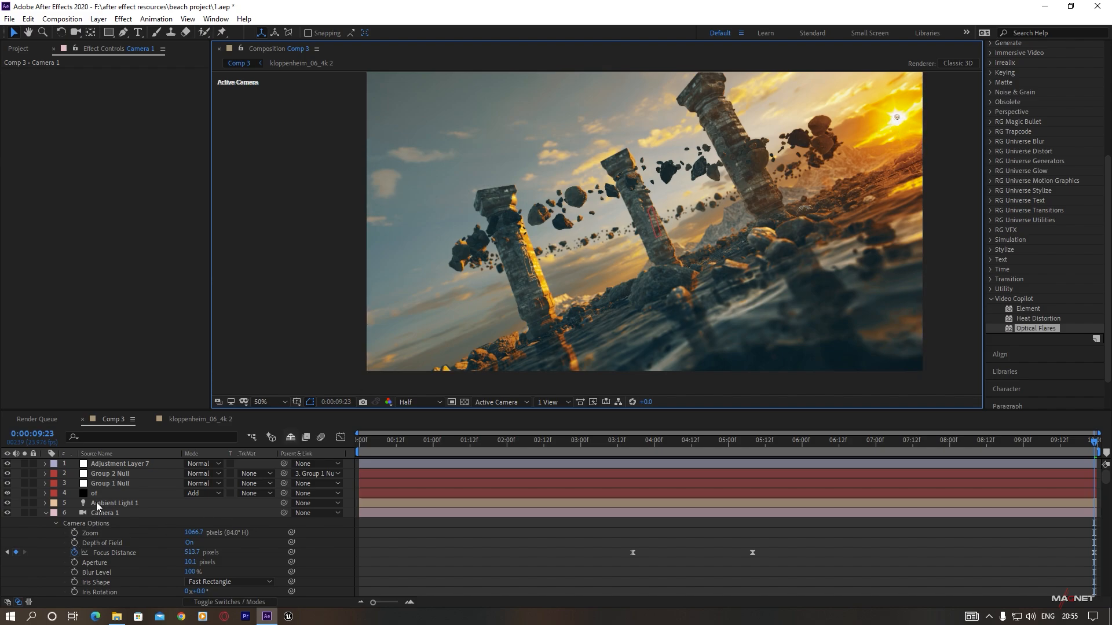
- Add a Camera Lens Blur effect to the optical flare layer "of" with a Blur Radius of 9.0
{"action": "left_click", "coordinate": [118, 494]}
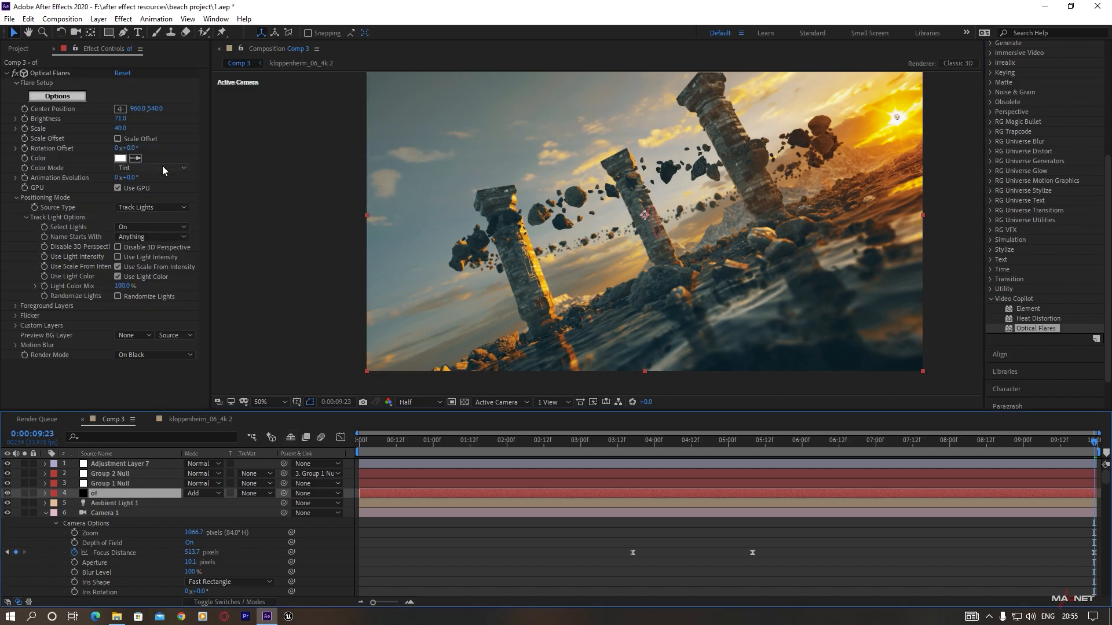
{"action": "left_click", "coordinate": [123, 18]}
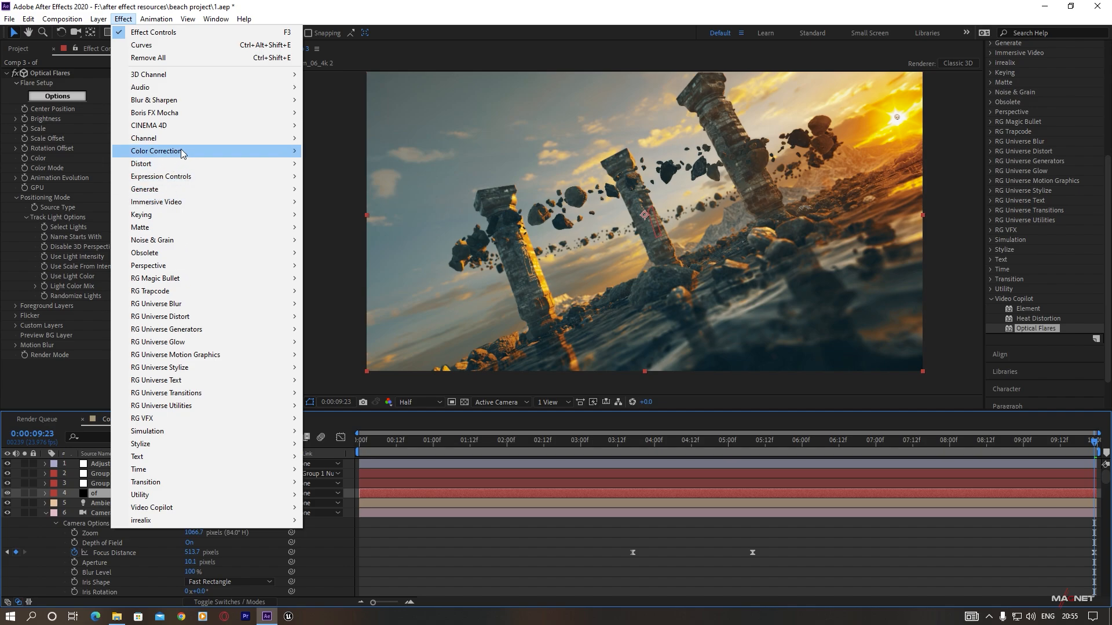
{"action": "mouse_move", "coordinate": [194, 101]}
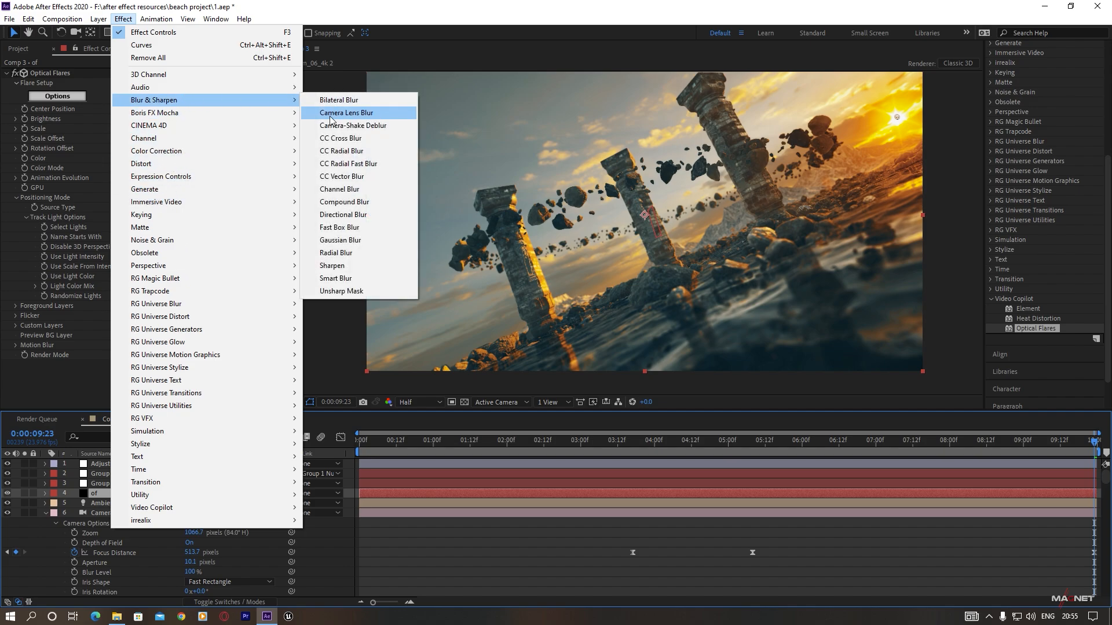
{"action": "left_click", "coordinate": [374, 115]}
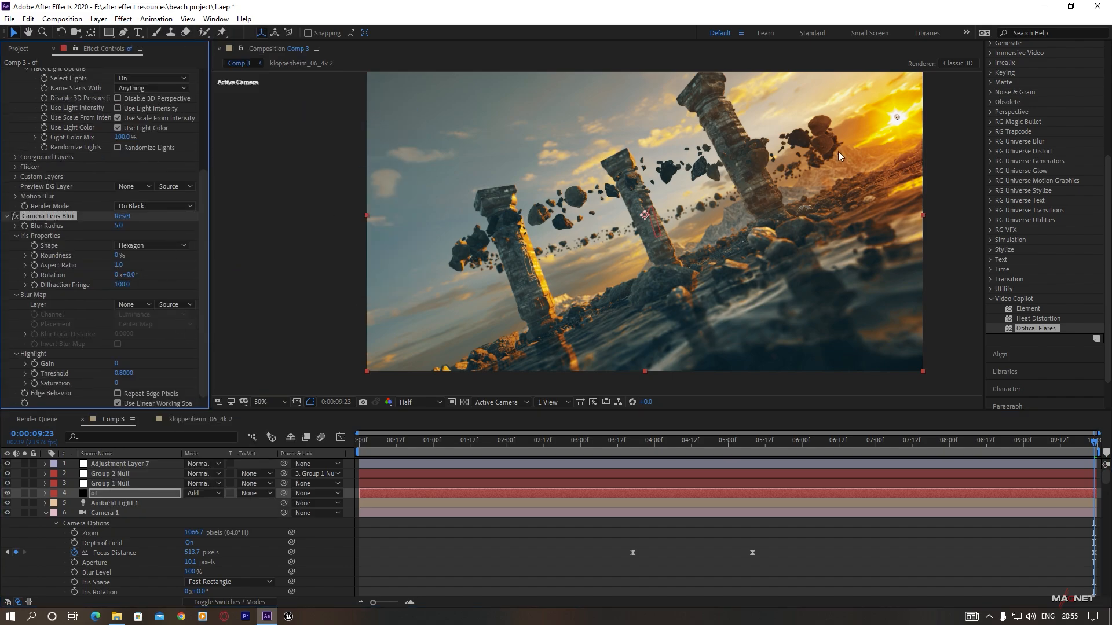
{"action": "scroll", "coordinate": [898, 127], "scroll_direction": "up", "scroll_amount": 2}
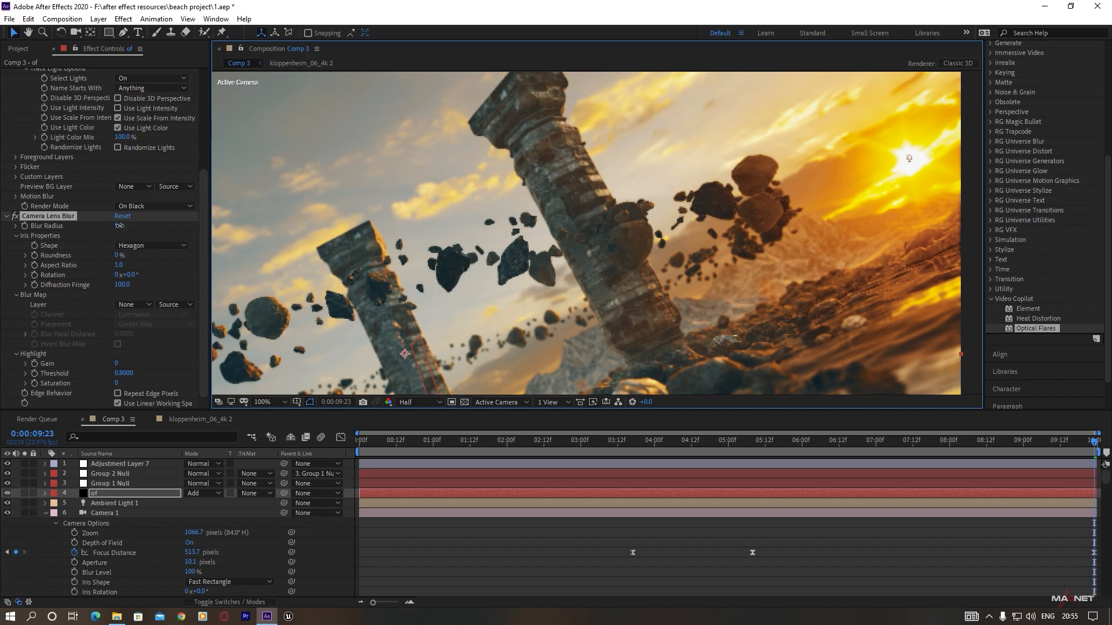
{"action": "left_click_drag", "start_coordinate": [119, 227], "coordinate": [124, 228]}
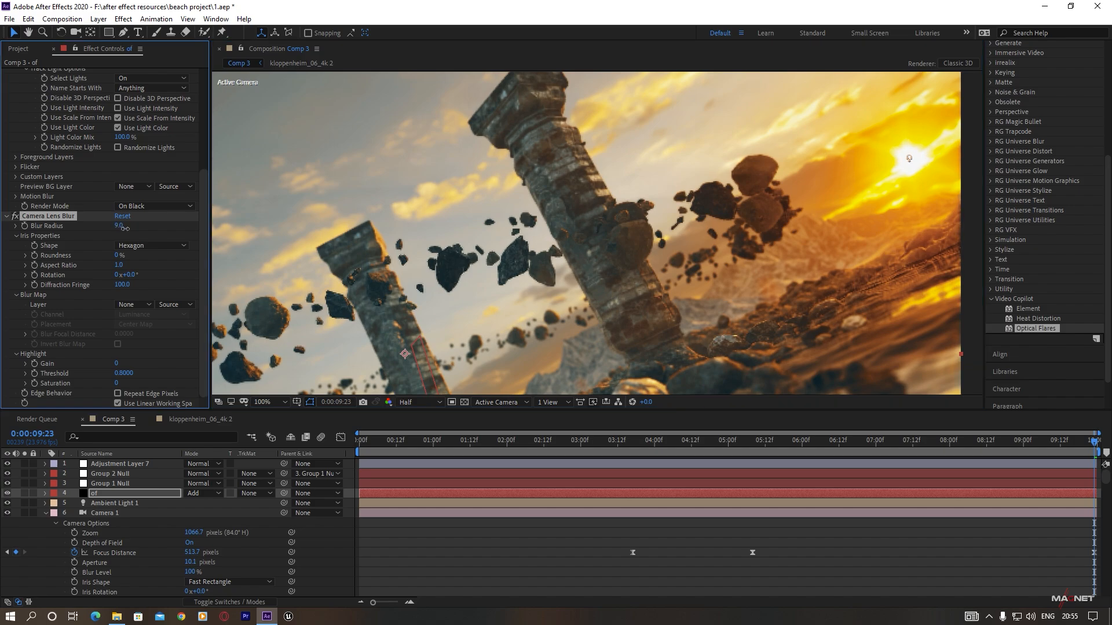
{"action": "key", "text": "comma"}
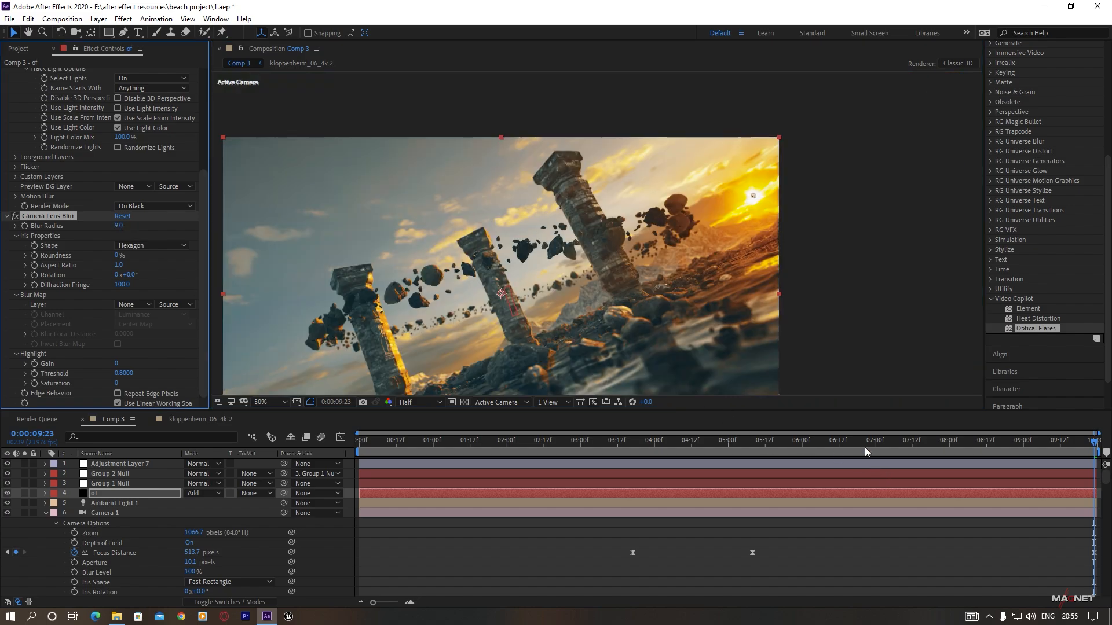
- Examine the blurred flare and camera move at several frames, from 0:00:04:15 to the last frame at 0:00:09:23
{"action": "left_click", "coordinate": [861, 443]}
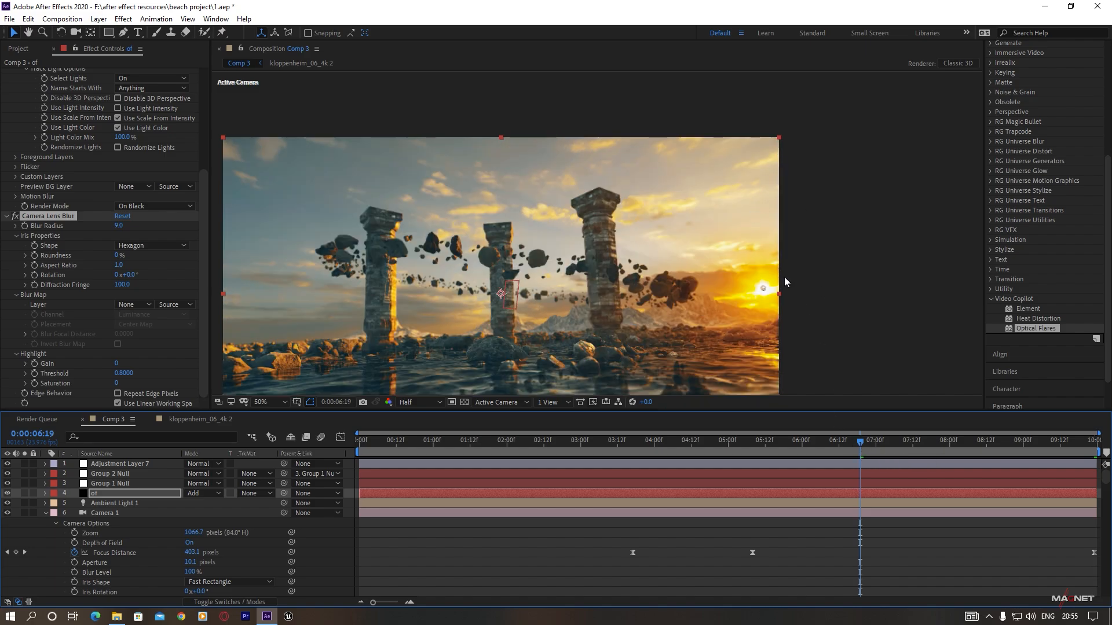
{"action": "left_click", "coordinate": [867, 249]}
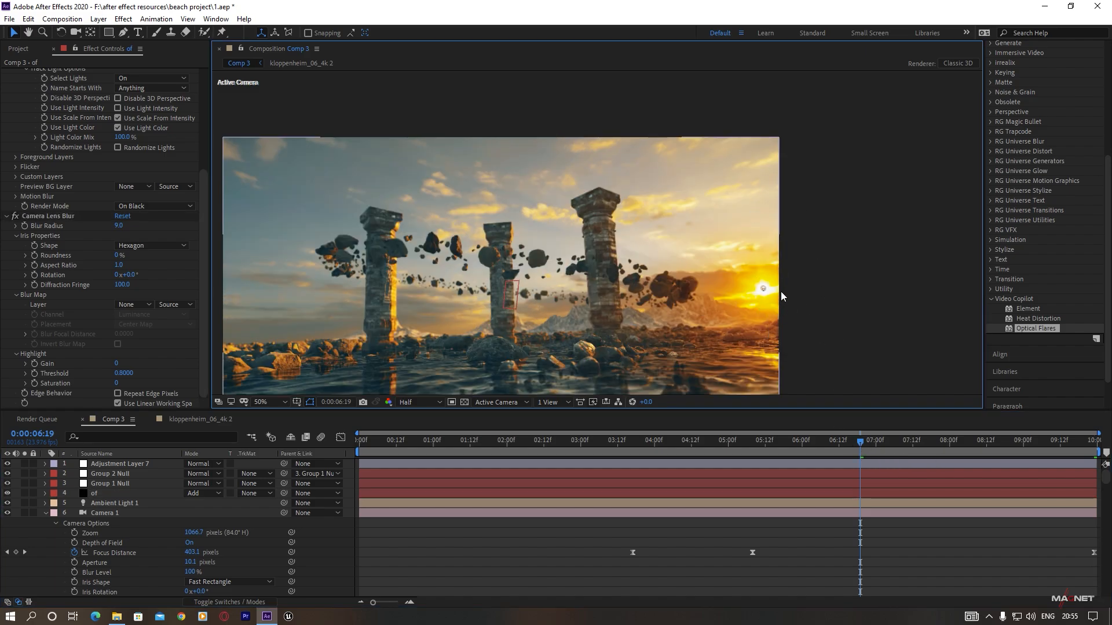
{"action": "left_click", "coordinate": [965, 444]}
{"action": "left_click_drag", "start_coordinate": [978, 440], "coordinate": [1098, 441]}
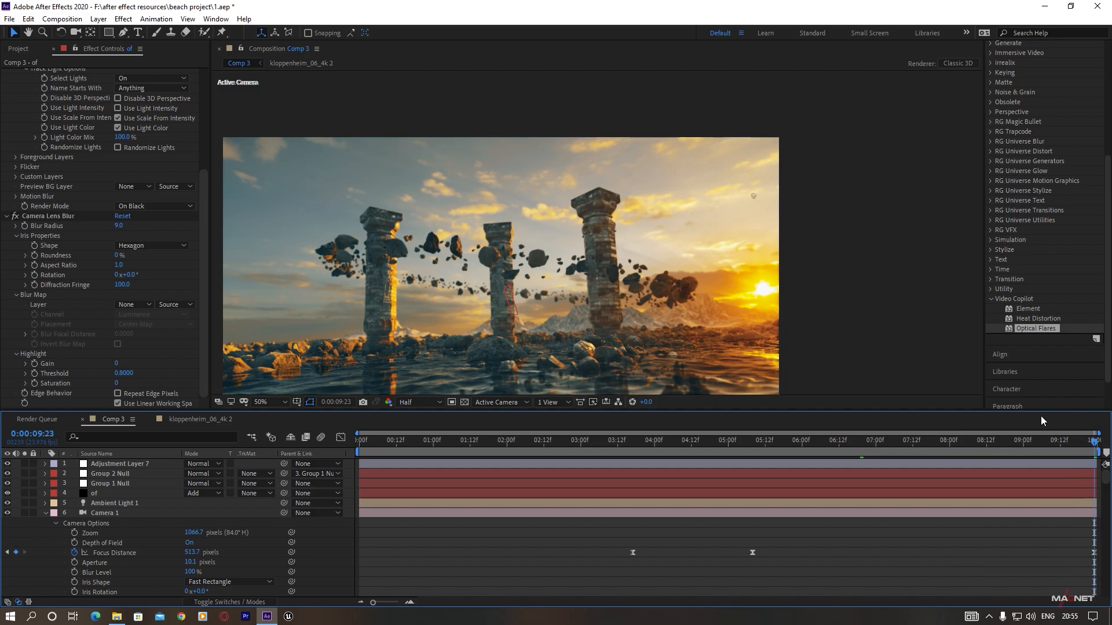
{"action": "scroll", "coordinate": [678, 278], "scroll_direction": "down", "scroll_amount": 3}
{"action": "scroll", "coordinate": [556, 302], "scroll_direction": "up", "scroll_amount": 3}
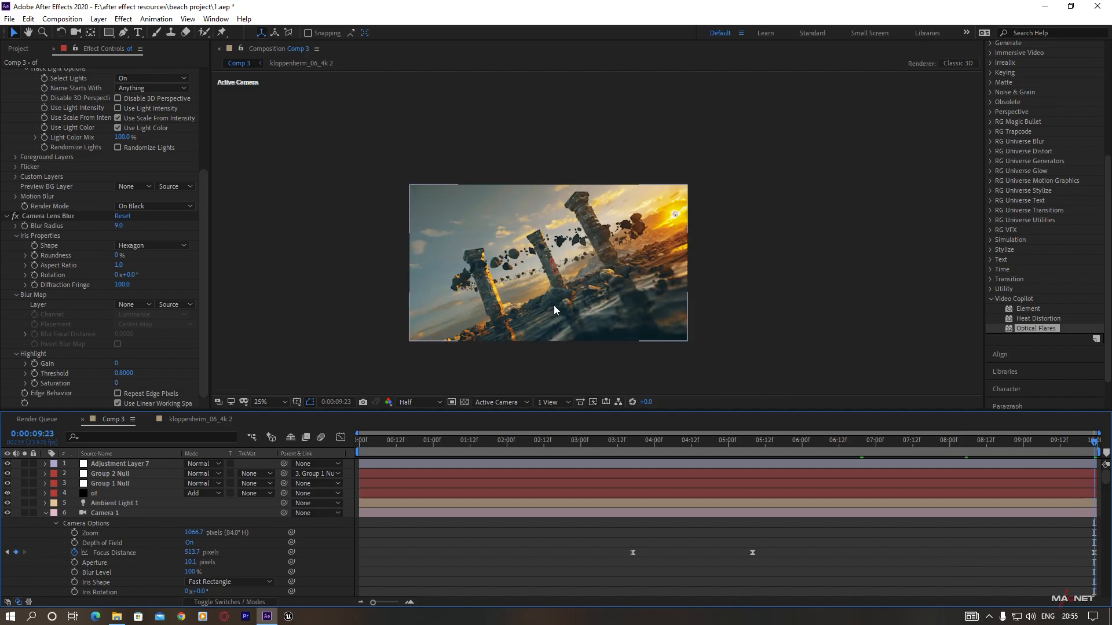
{"action": "left_click_drag", "start_coordinate": [554, 305], "coordinate": [553, 285]}
{"action": "left_click", "coordinate": [850, 440]}
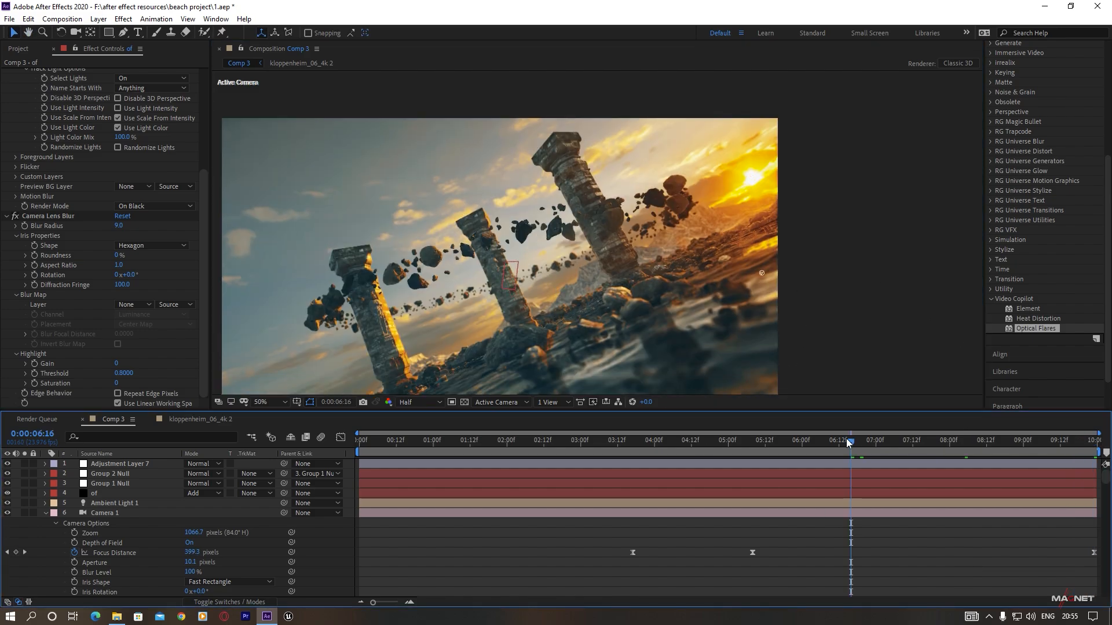
{"action": "left_click", "coordinate": [700, 441]}
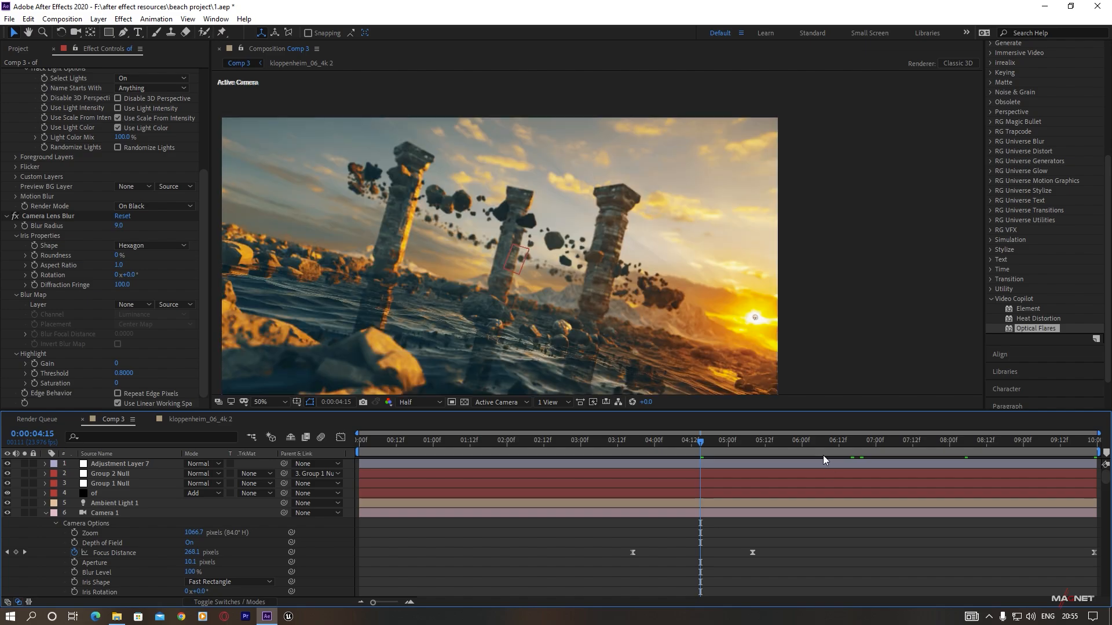
{"action": "left_click", "coordinate": [796, 443]}
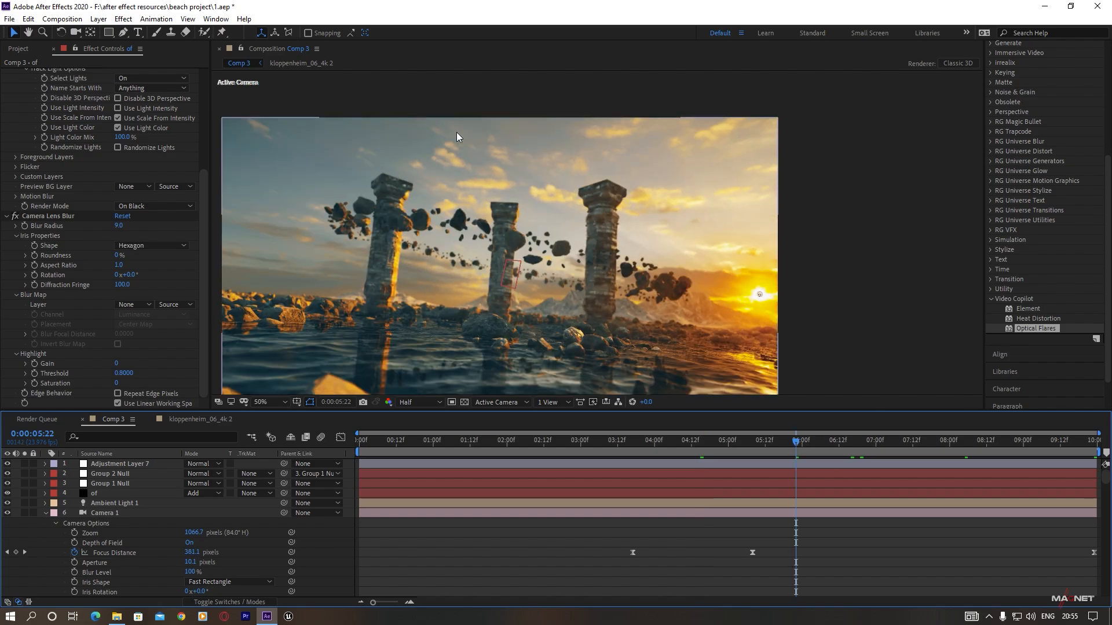
{"action": "left_click", "coordinate": [888, 443]}
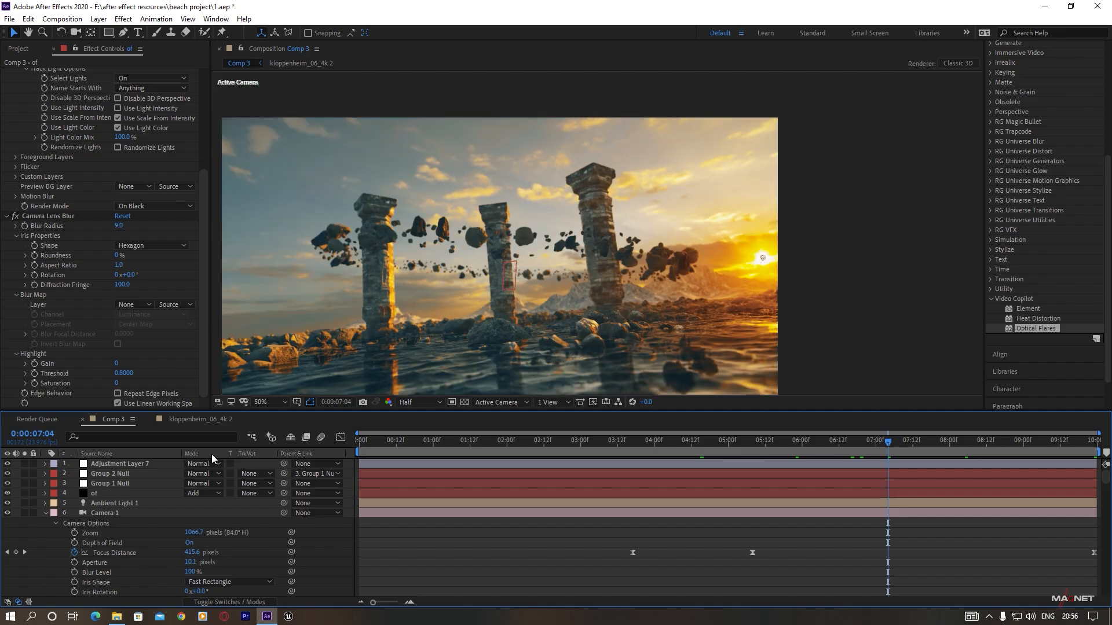
- Duplicate Camera 1 and remove all the keyframed animation from the copy, including position, point of interest, rotations and focus distance
{"action": "left_click", "coordinate": [46, 513]}
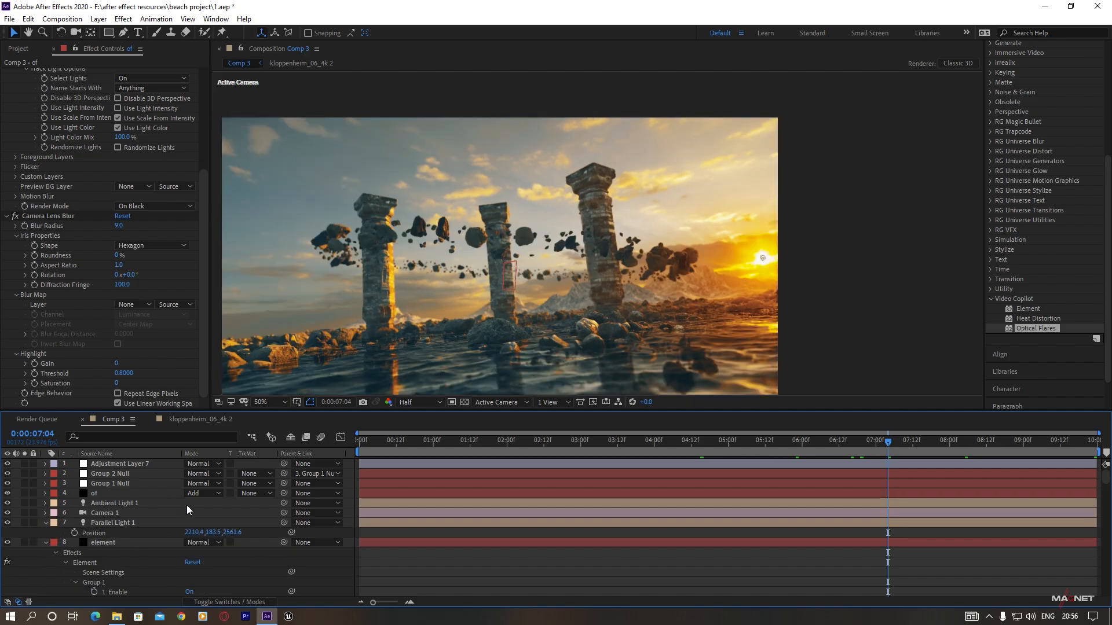
{"action": "left_click", "coordinate": [113, 513]}
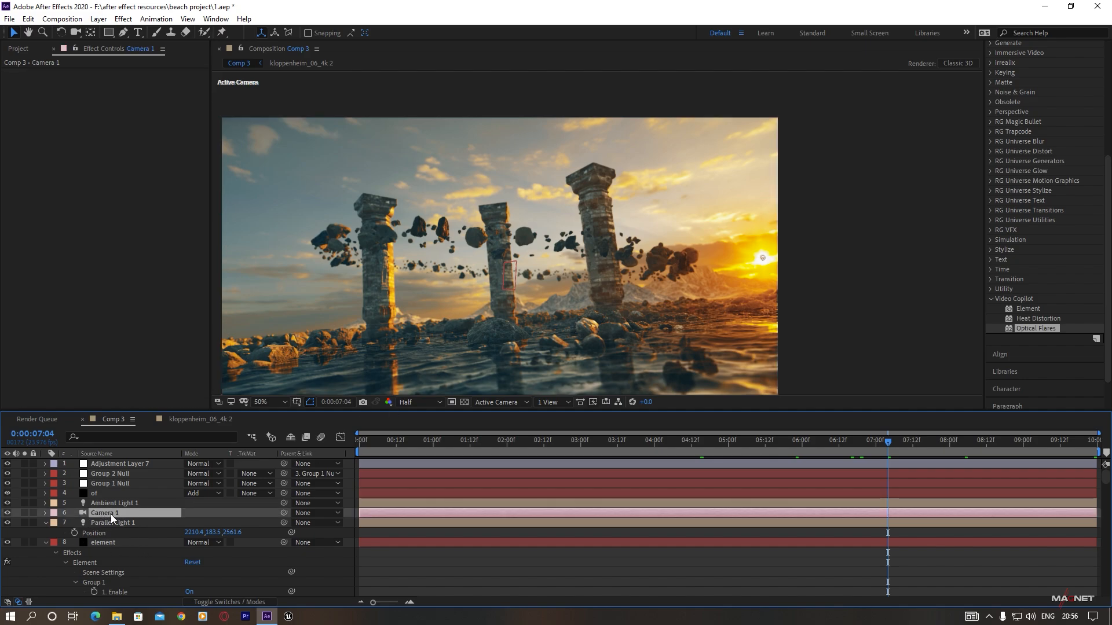
{"action": "key", "text": "ctrl+d"}
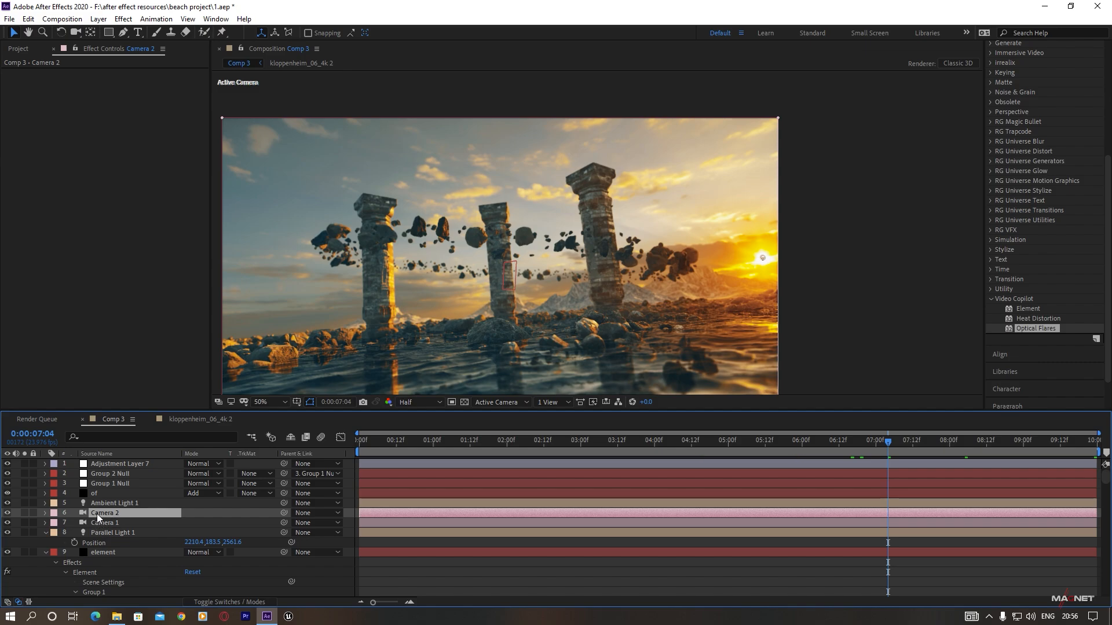
{"action": "key", "text": "u"}
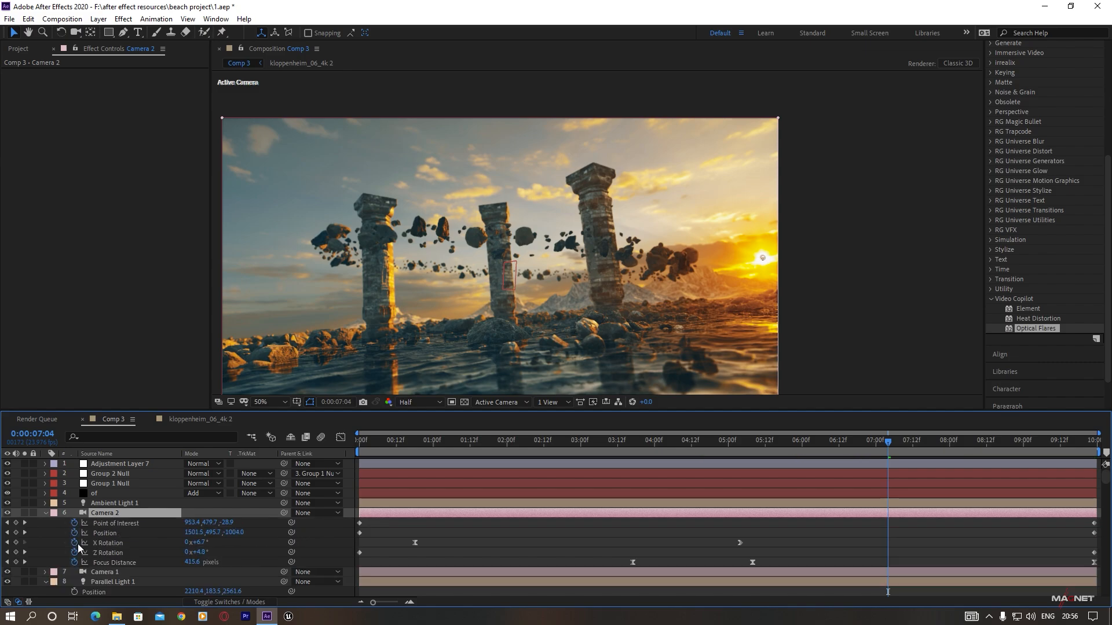
{"action": "left_click_drag", "start_coordinate": [75, 523], "coordinate": [73, 562]}
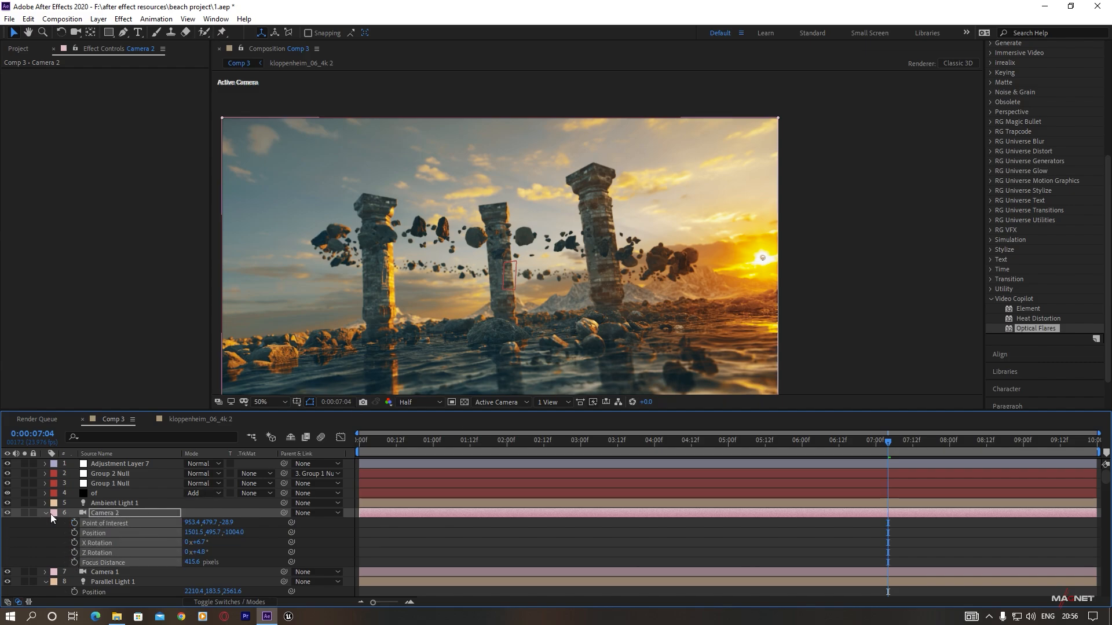
- Turn off Depth of Field for Camera 2 and collapse its properties
{"action": "left_click", "coordinate": [101, 513]}
{"action": "key", "text": "a"}
{"action": "key", "text": "a"}
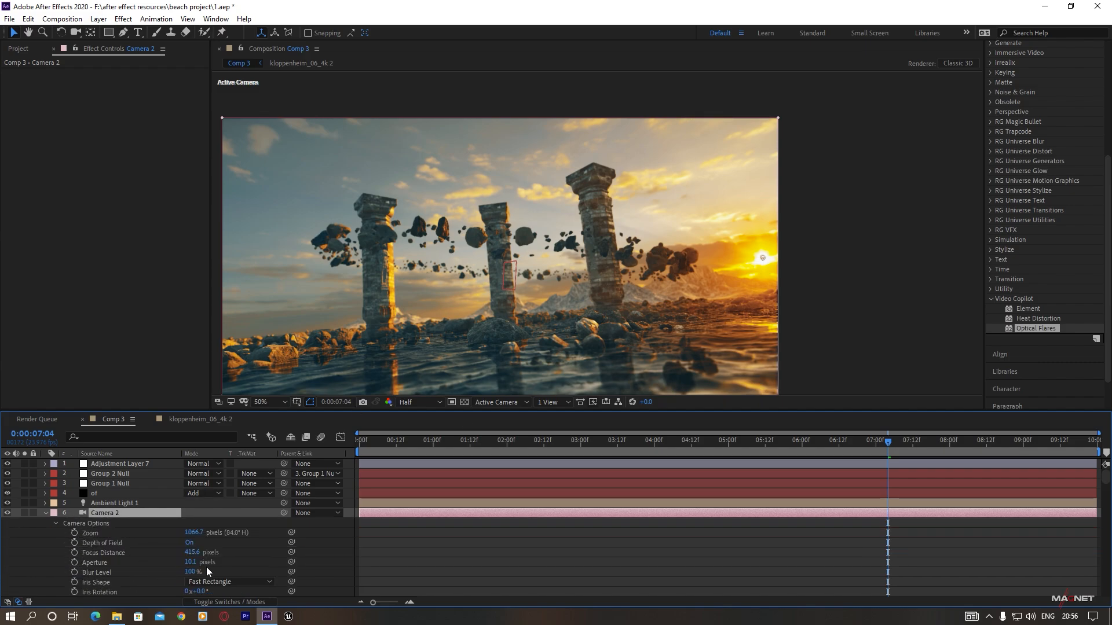
{"action": "left_click", "coordinate": [167, 545]}
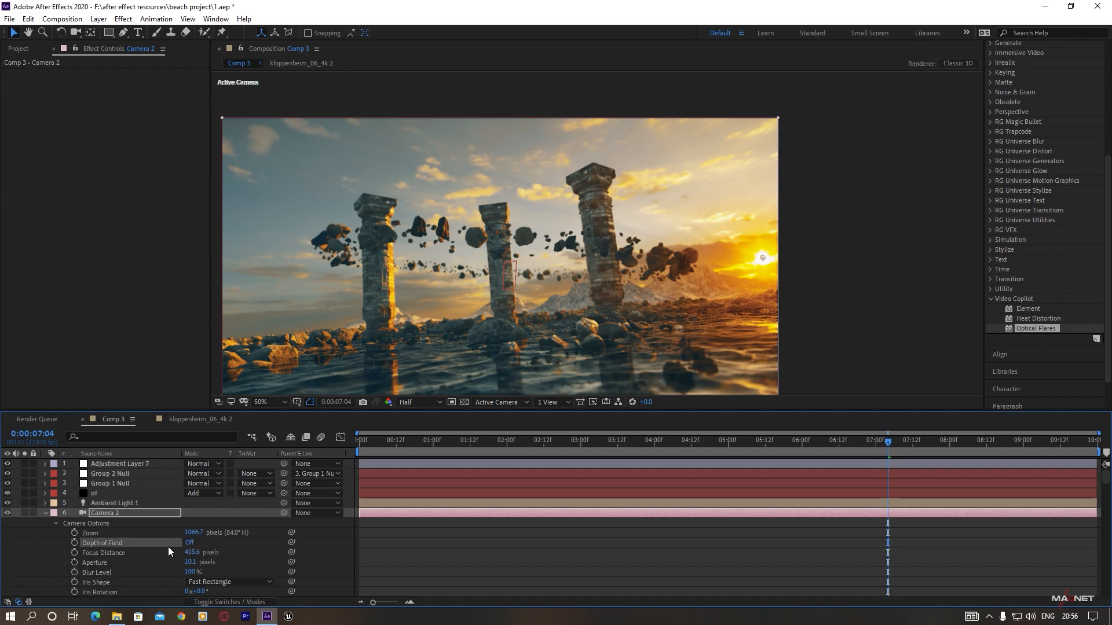
{"action": "left_click", "coordinate": [45, 514]}
- Activate the camera tool for Camera 2 and lower the composition's preview resolution to Third
{"action": "left_click", "coordinate": [104, 513]}
{"action": "key", "text": "c"}
{"action": "left_click", "coordinate": [415, 403]}
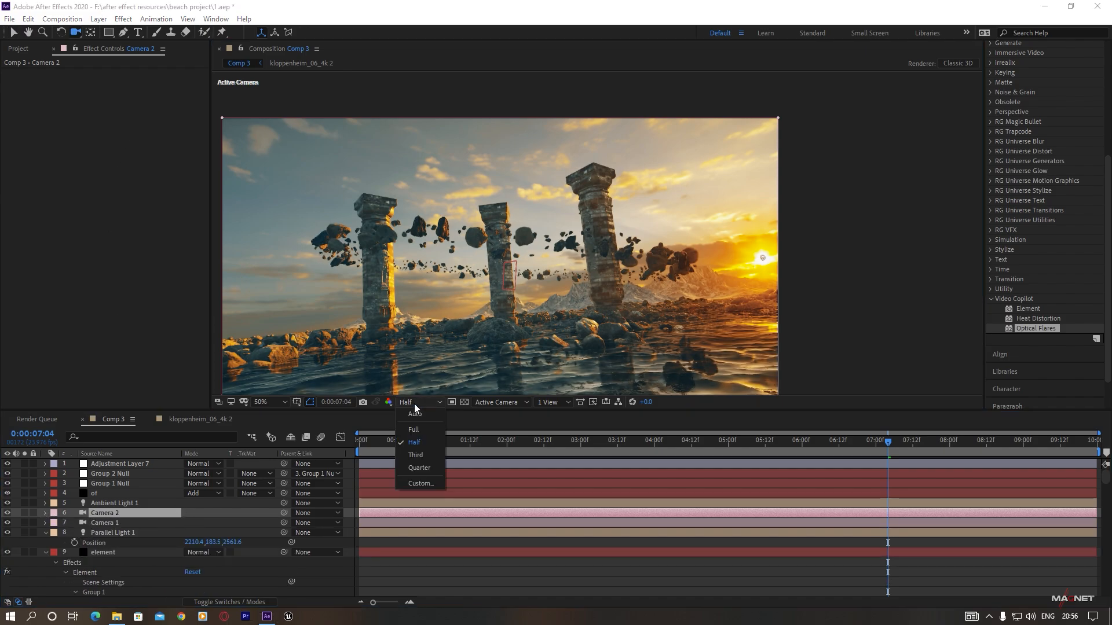
{"action": "left_click", "coordinate": [419, 455]}
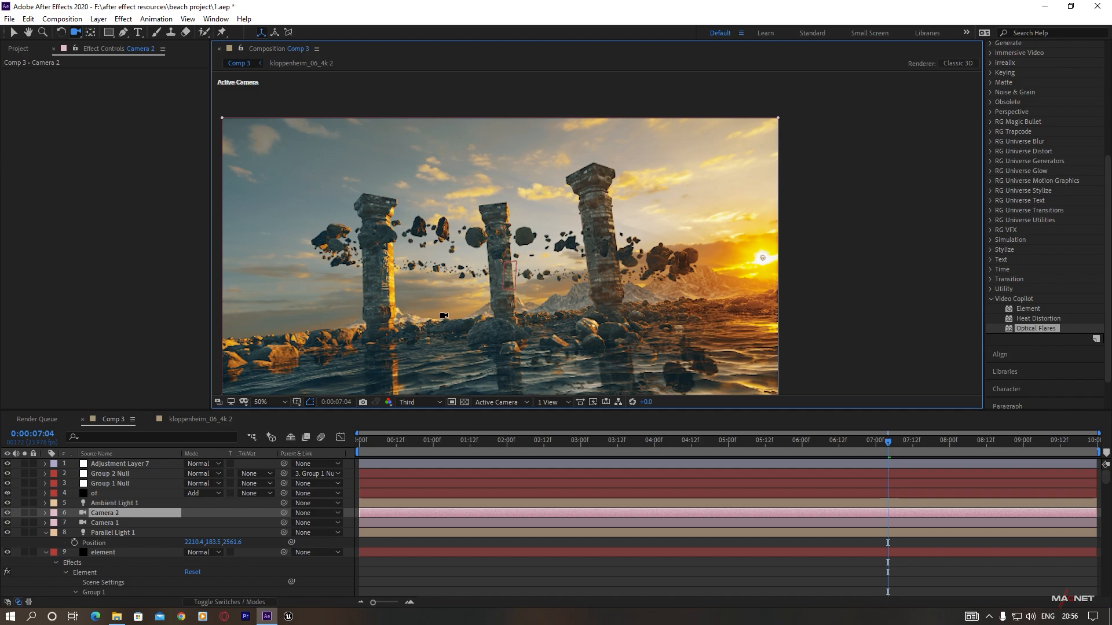
- Move Camera 2 in among the pillars and boulders, to about 1039.2, 323.8, -719.8, and hide the "of" flare layer
{"action": "left_click", "coordinate": [28, 32]}
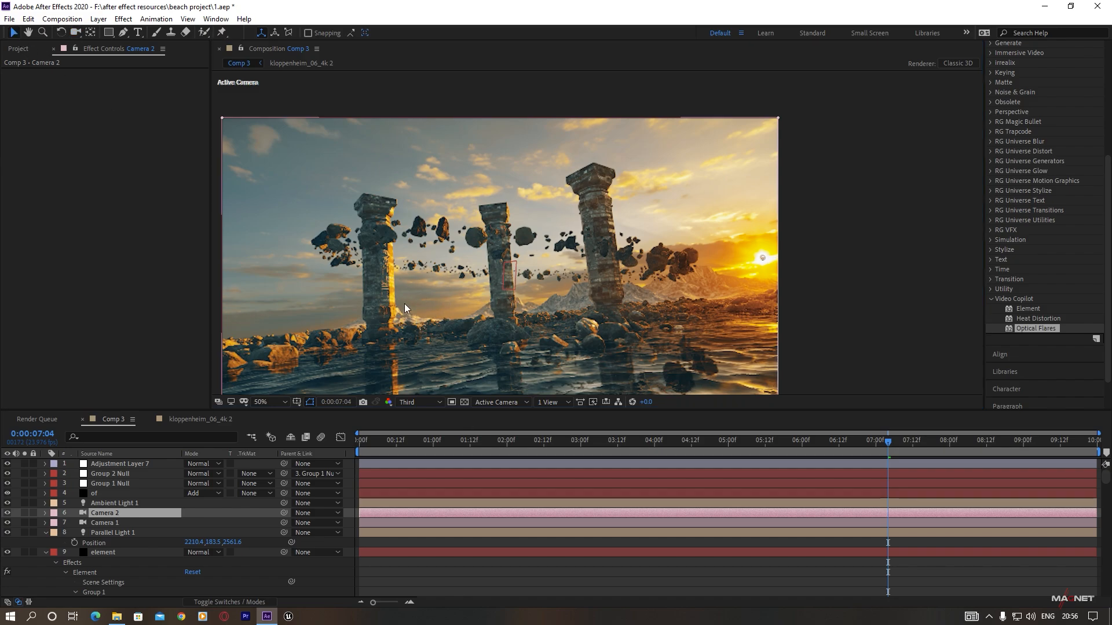
{"action": "left_click_drag", "start_coordinate": [425, 310], "coordinate": [488, 296]}
{"action": "left_click", "coordinate": [75, 32]}
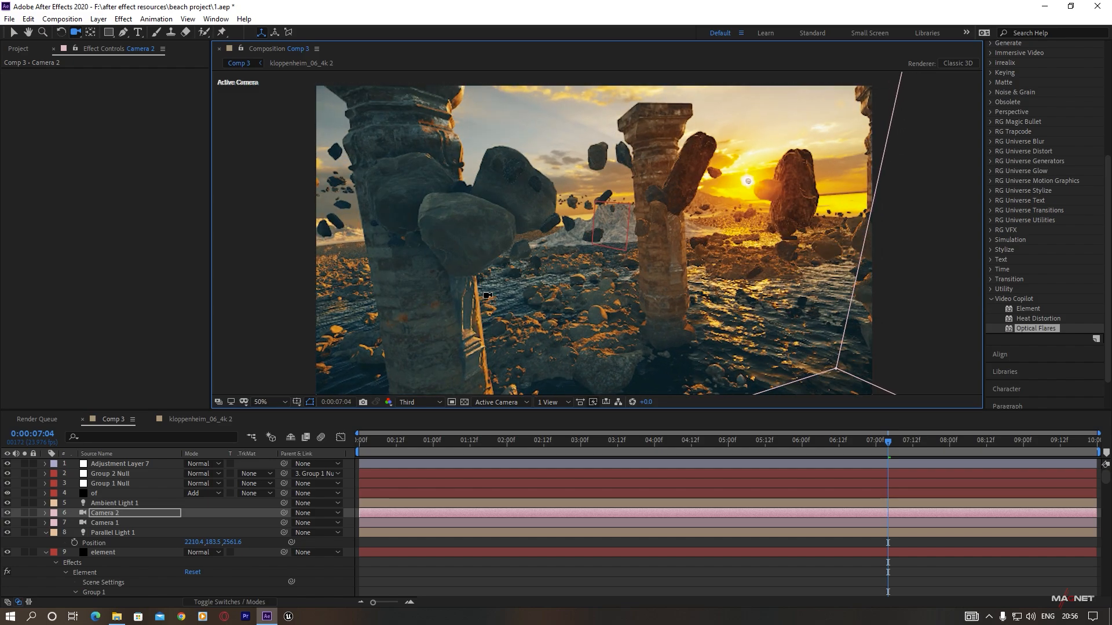
{"action": "left_click_drag", "start_coordinate": [579, 323], "coordinate": [579, 321]}
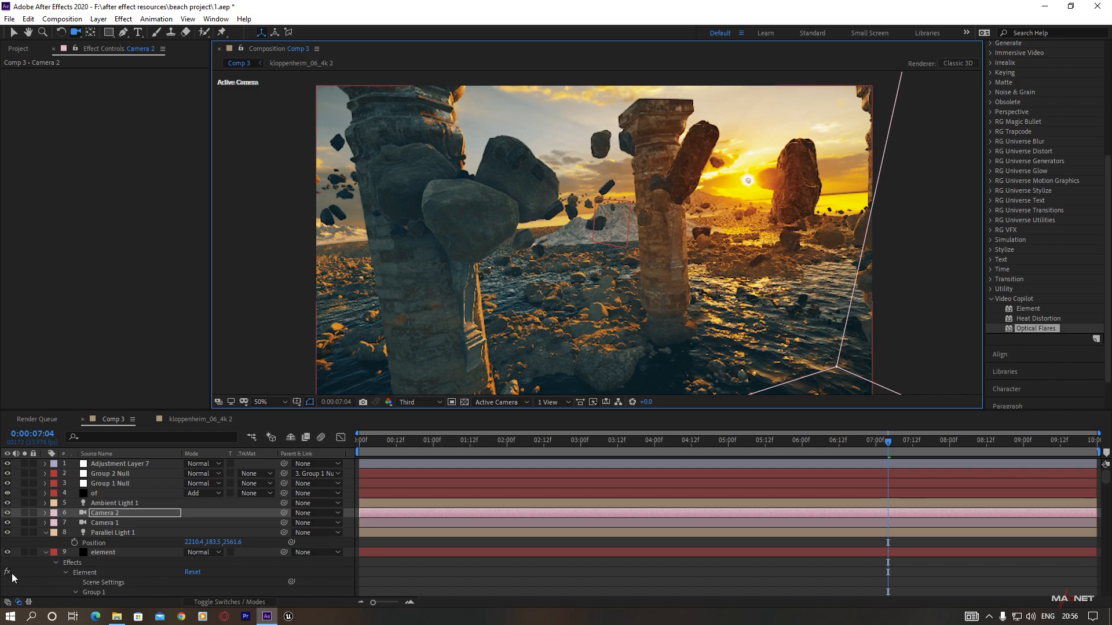
{"action": "left_click", "coordinate": [8, 493]}
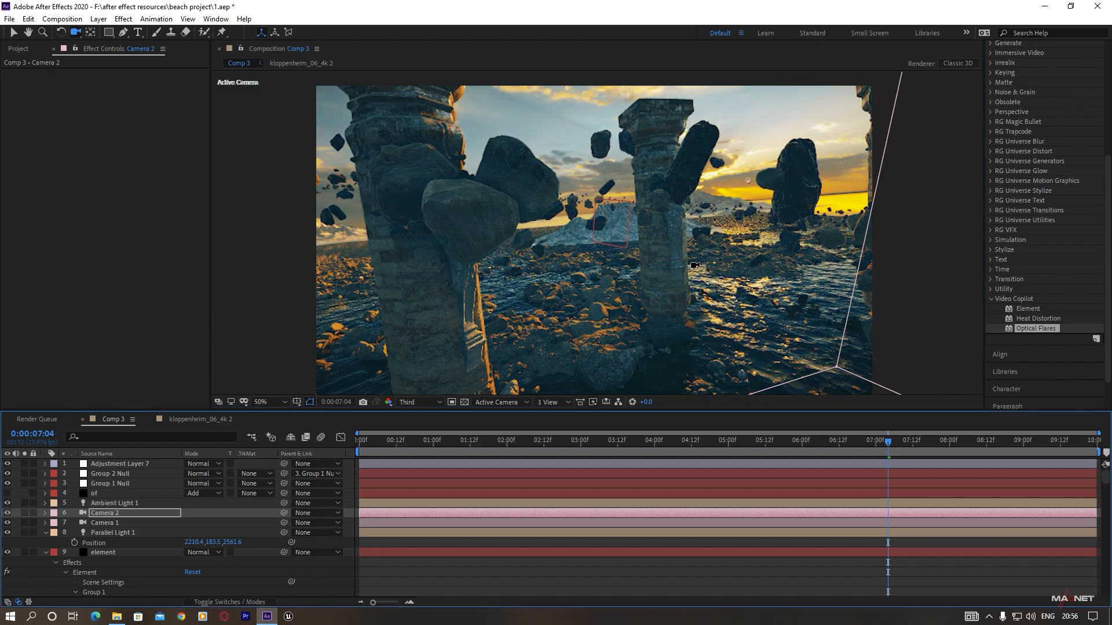
- Keyframe Camera 2's Position and Point of Interest at the start of the timeline
{"action": "key", "text": "Home"}
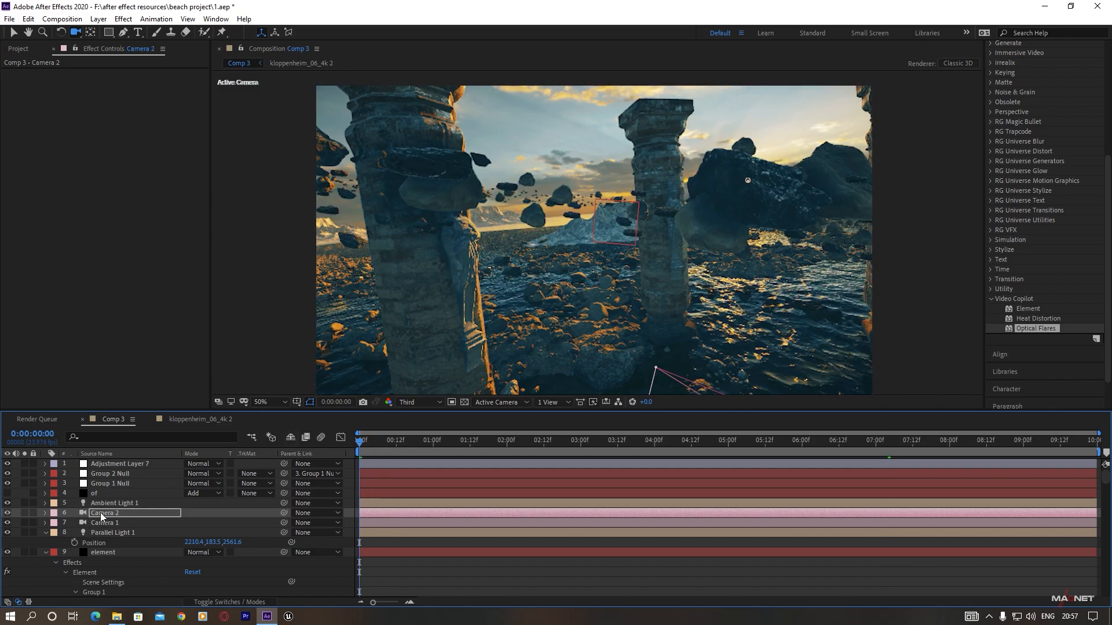
{"action": "key", "text": "a"}
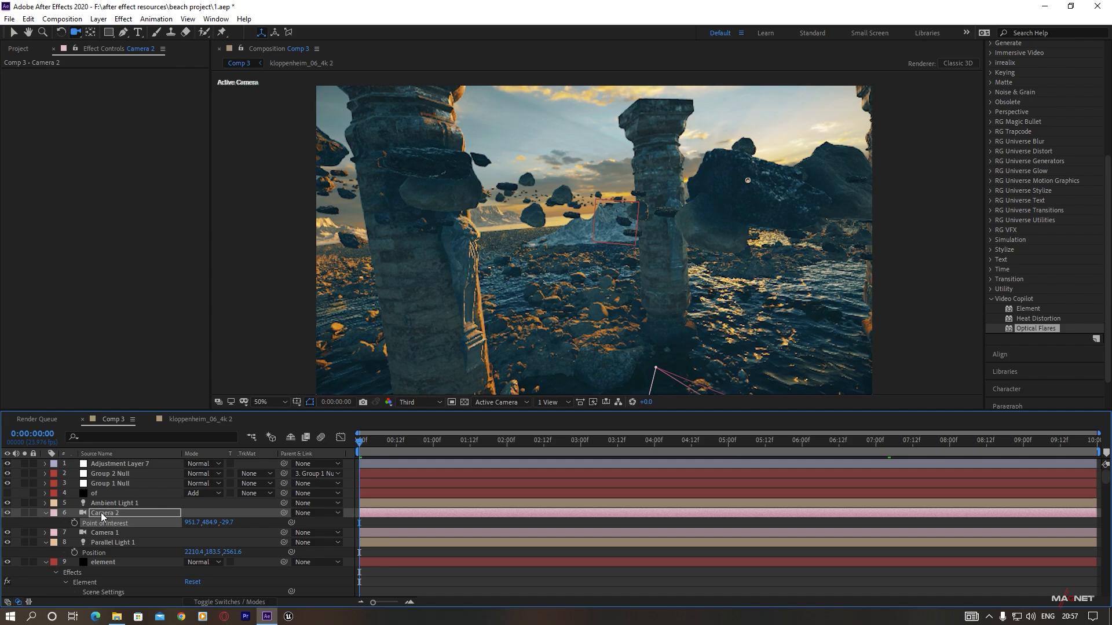
{"action": "key", "text": "shift+p"}
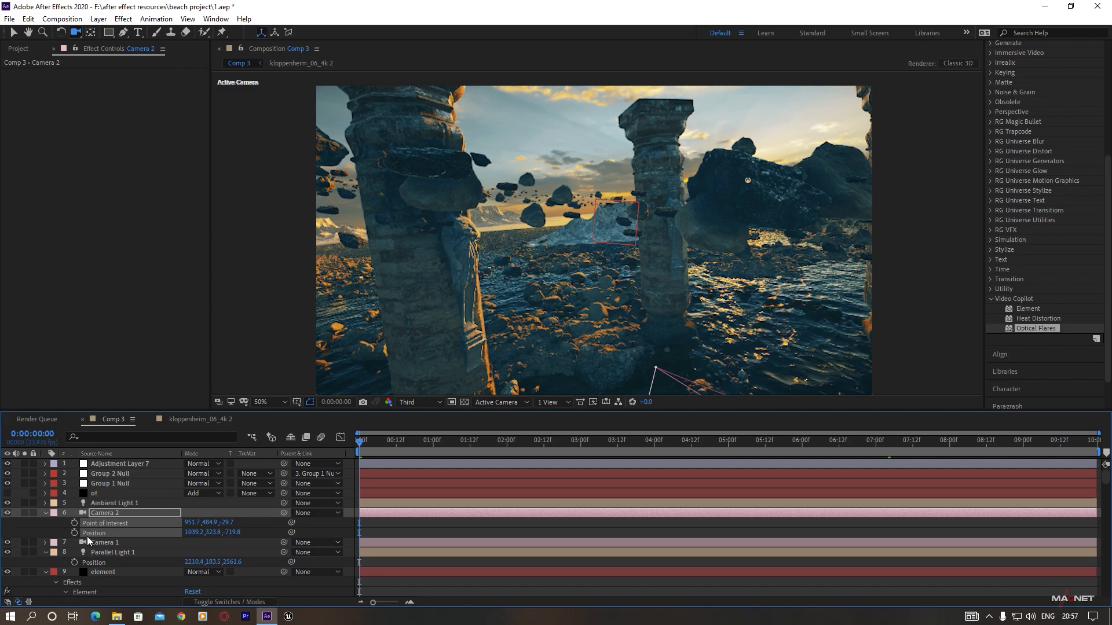
{"action": "left_click", "coordinate": [75, 532]}
{"action": "left_click", "coordinate": [74, 523]}
- End the work area at 0:00:05:00 and orbit Camera 2 there to about 1231.8, 348.0, -672.2, facing the middle pillar
{"action": "left_click_drag", "start_coordinate": [472, 446], "coordinate": [727, 449]}
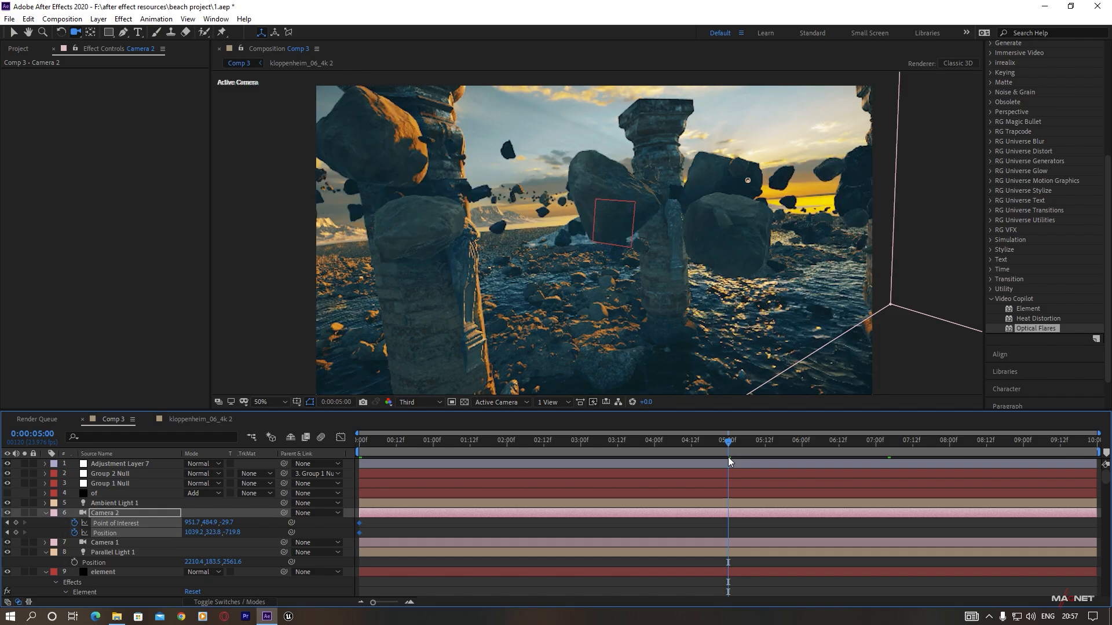
{"action": "key", "text": "n"}
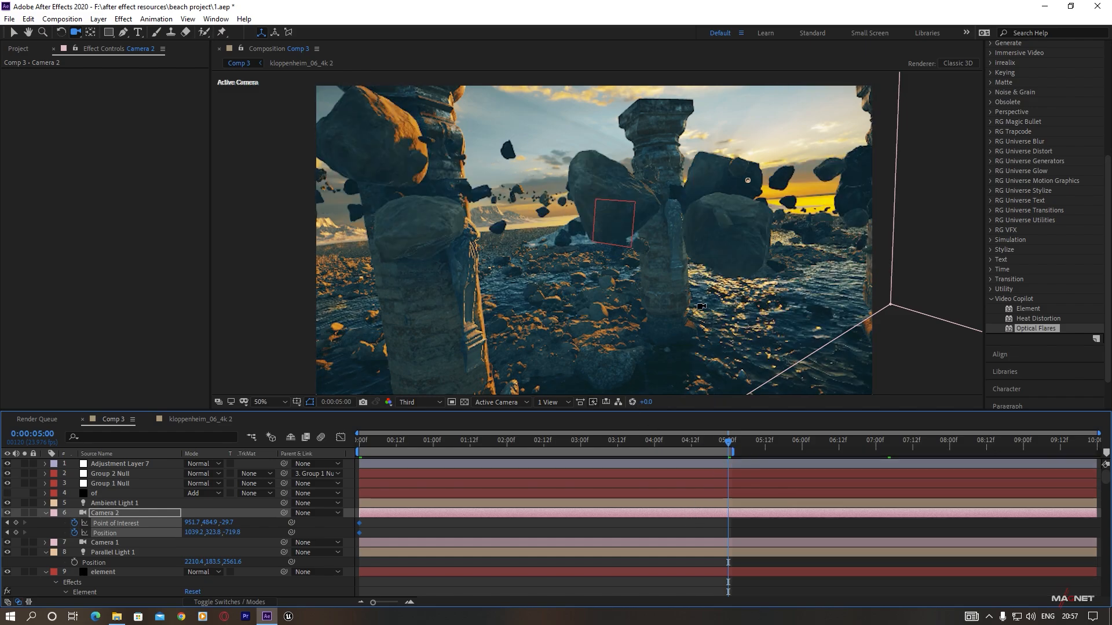
{"action": "left_click_drag", "start_coordinate": [728, 312], "coordinate": [707, 309]}
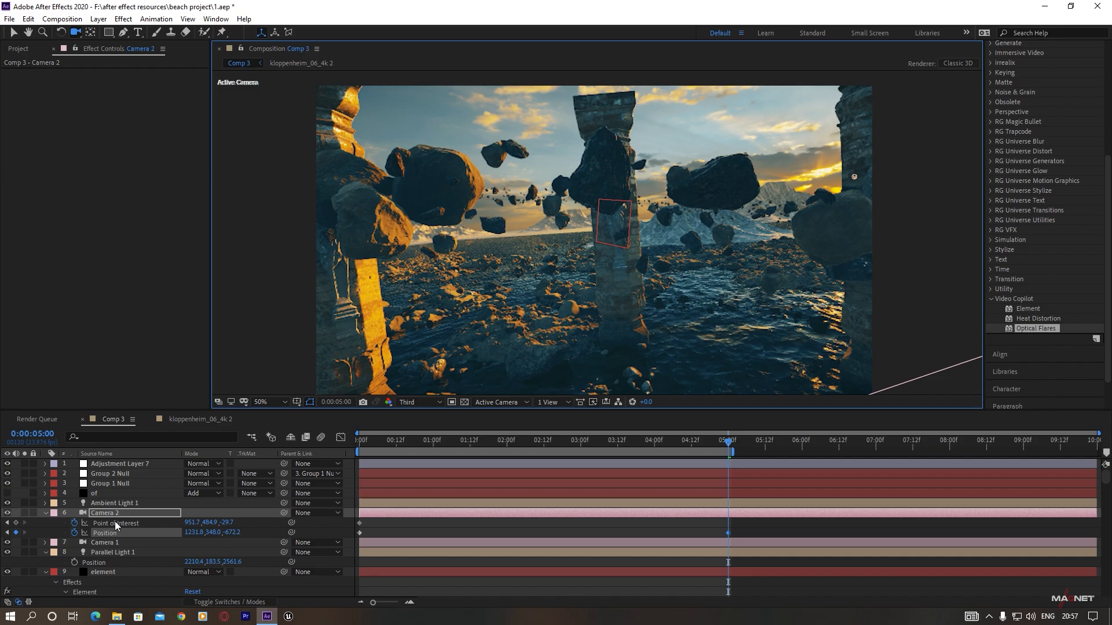
- Keyframe Camera 2's Z Rotation at -23.2° at 0:00:05:00 and +24.8° at the start of the timeline
{"action": "key", "text": "r"}
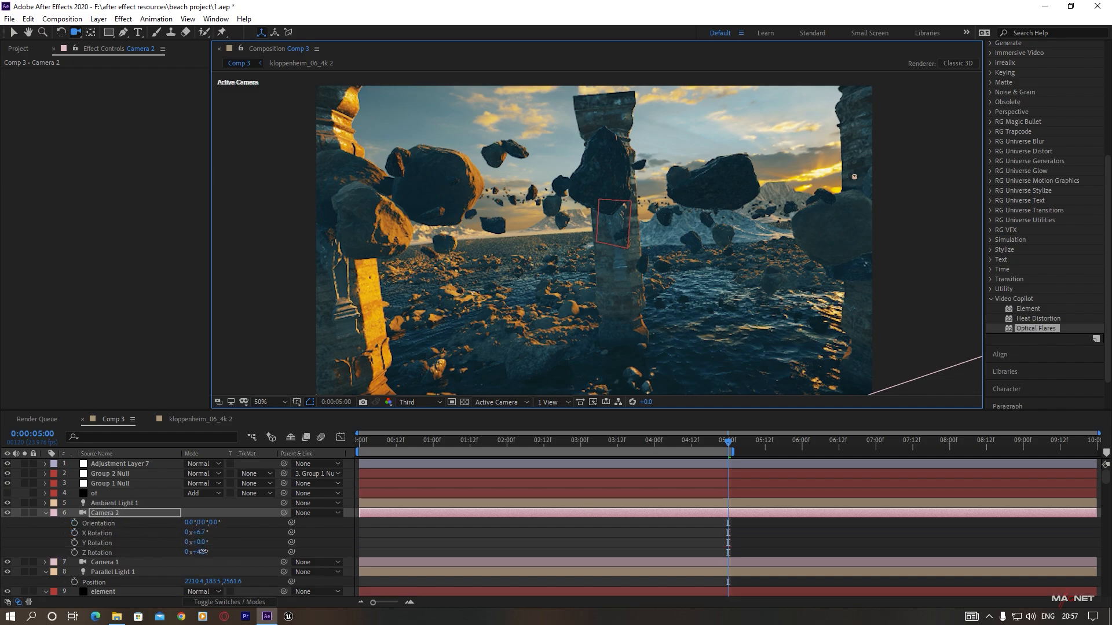
{"action": "left_click_drag", "start_coordinate": [203, 552], "coordinate": [185, 552]}
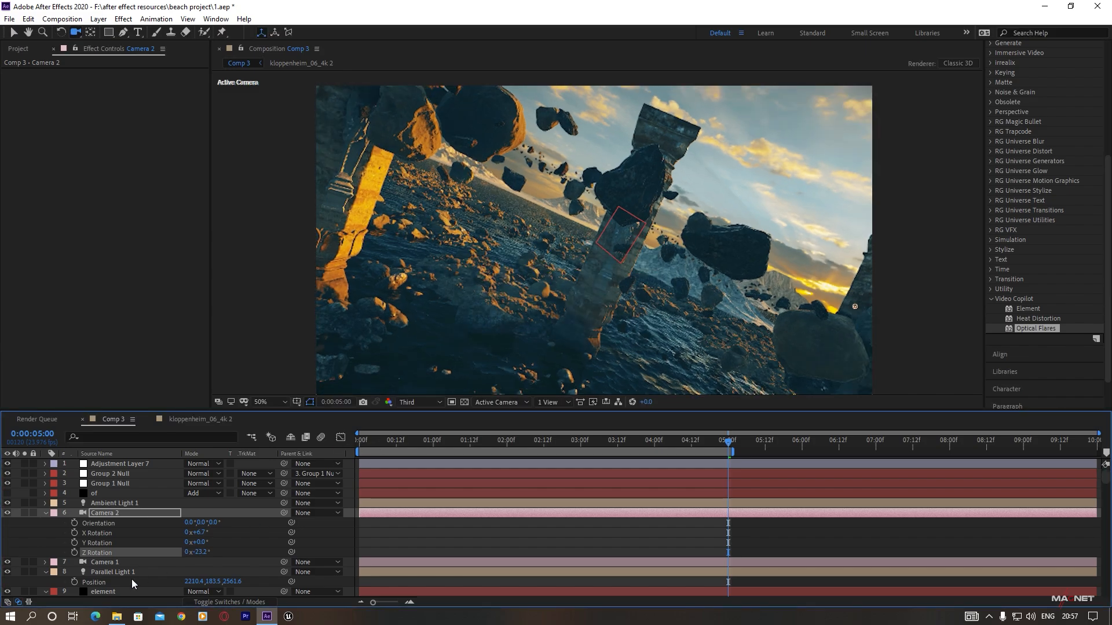
{"action": "left_click_drag", "start_coordinate": [375, 445], "coordinate": [311, 442]}
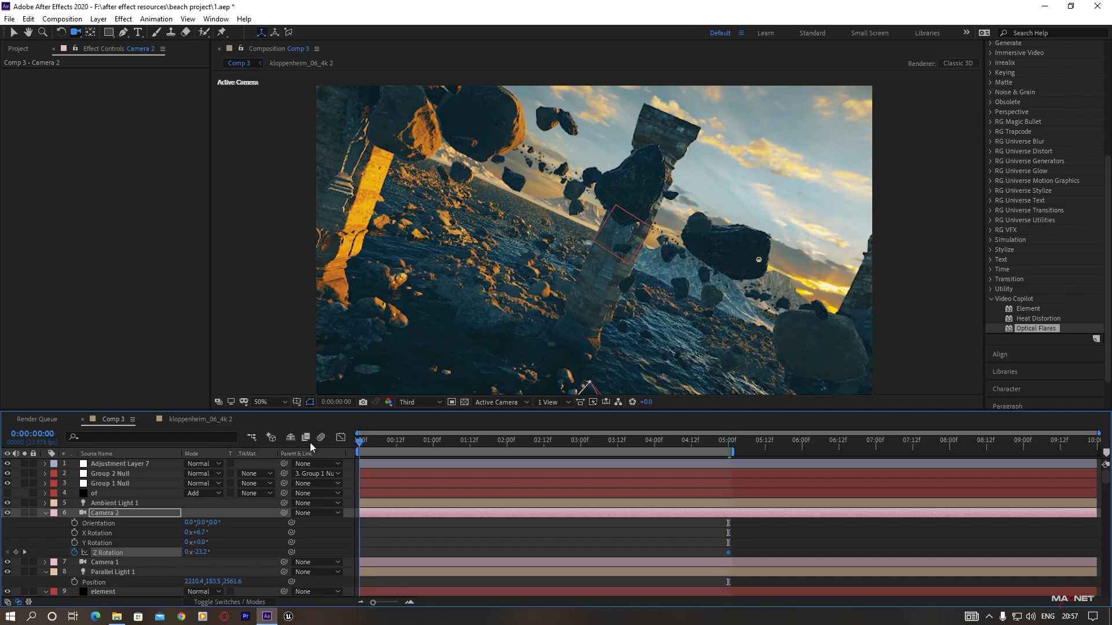
{"action": "left_click_drag", "start_coordinate": [185, 555], "coordinate": [227, 555]}
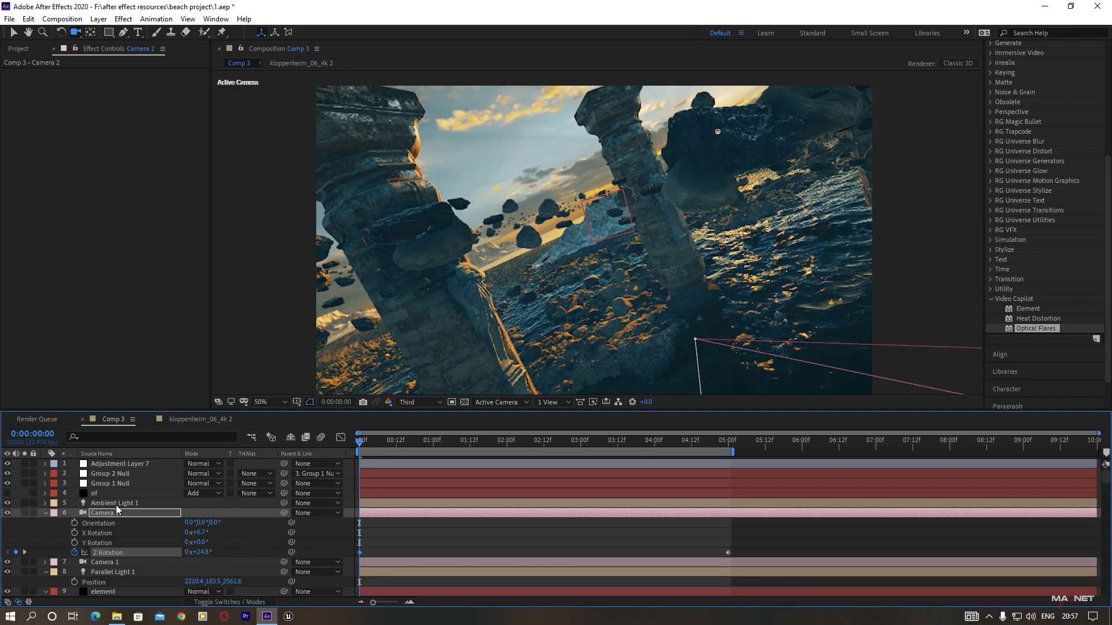
- Move Parallel Light 1 to about 5070.4, -476.5, 2561.6 and check the lighting at 0:00:00:12
{"action": "left_click", "coordinate": [113, 572]}
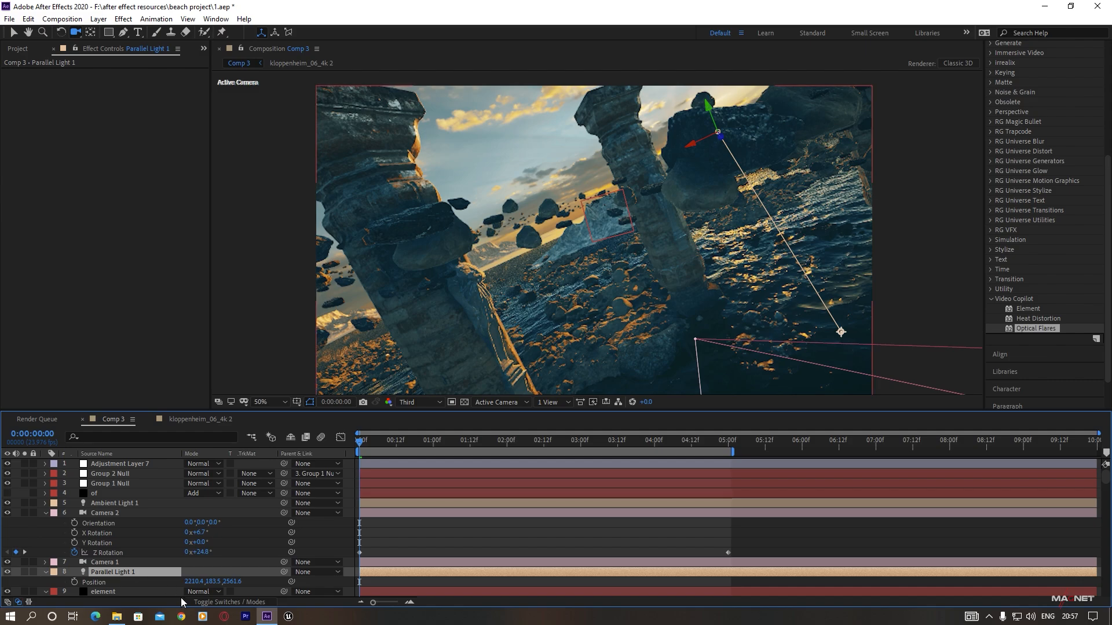
{"action": "mouse_move", "coordinate": [195, 581]}
{"action": "left_mouse_down"}
{"action": "mouse_move", "coordinate": [386, 562]}
{"action": "mouse_move", "coordinate": [211, 582]}
{"action": "mouse_move", "coordinate": [131, 576]}
{"action": "mouse_move", "coordinate": [195, 570]}
{"action": "left_mouse_up"}
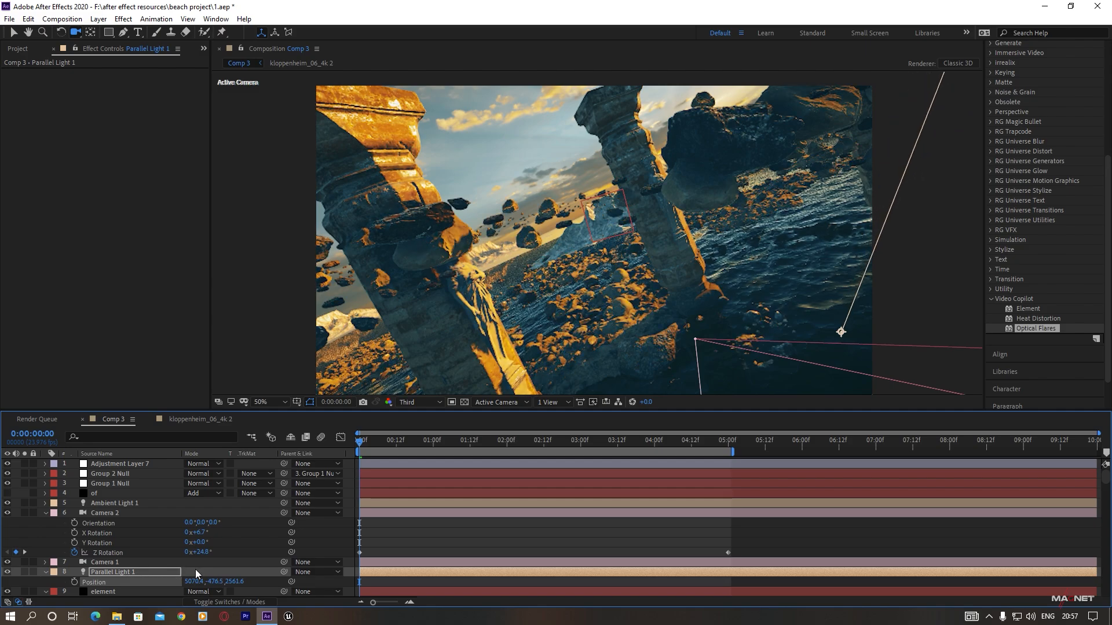
{"action": "left_click", "coordinate": [397, 441]}
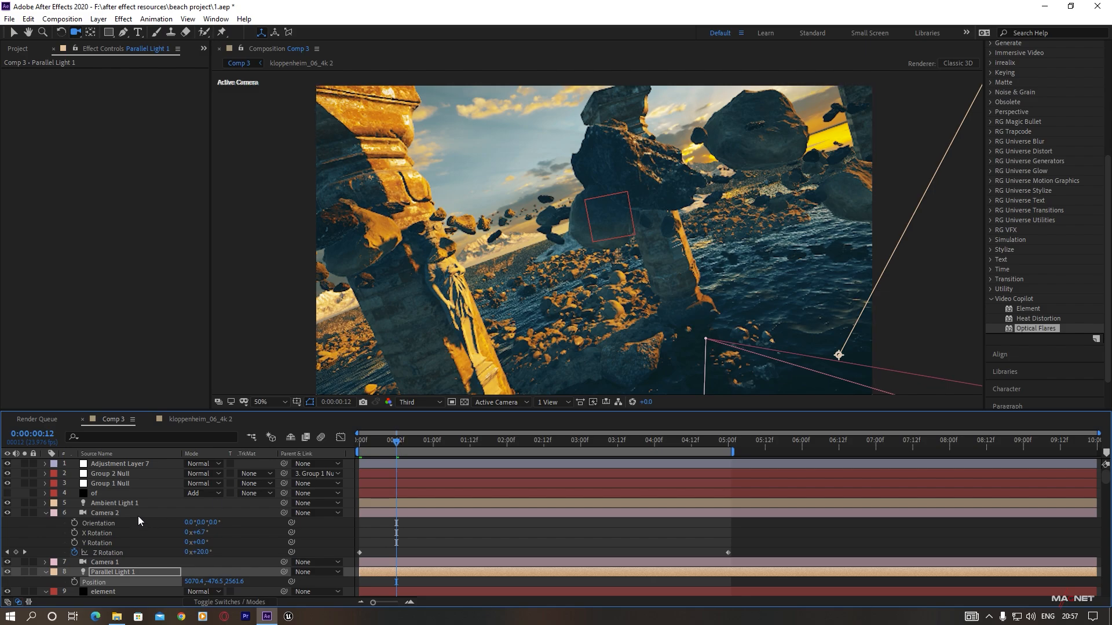
- Add the expression wiggle(1,40) to Camera 2's Point of Interest and preview the shake from the start
{"action": "left_click", "coordinate": [106, 514]}
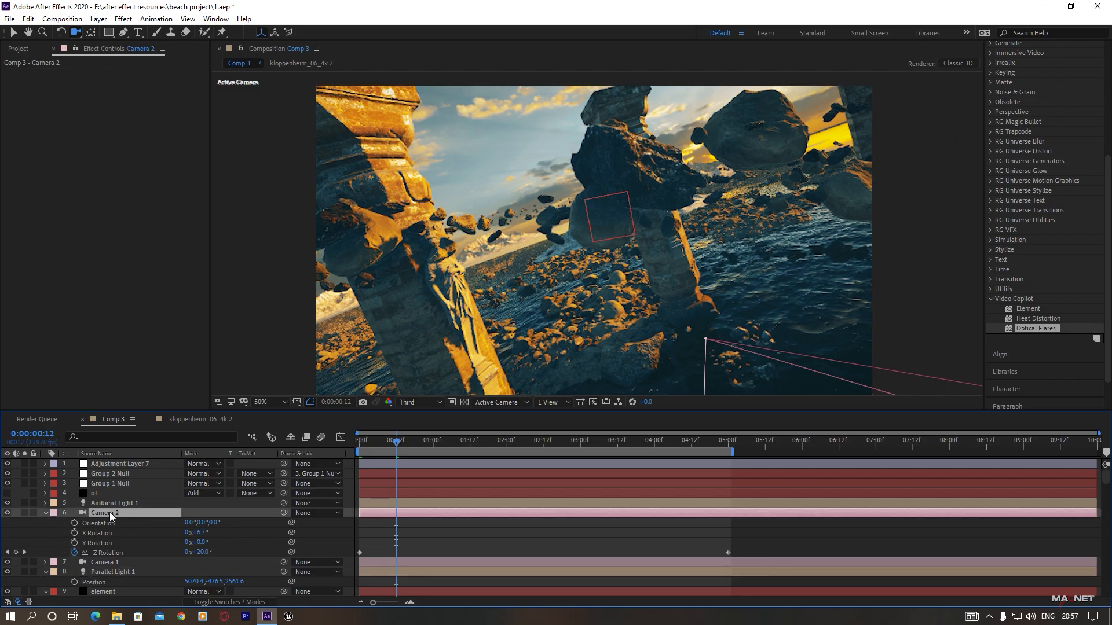
{"action": "key", "text": "a"}
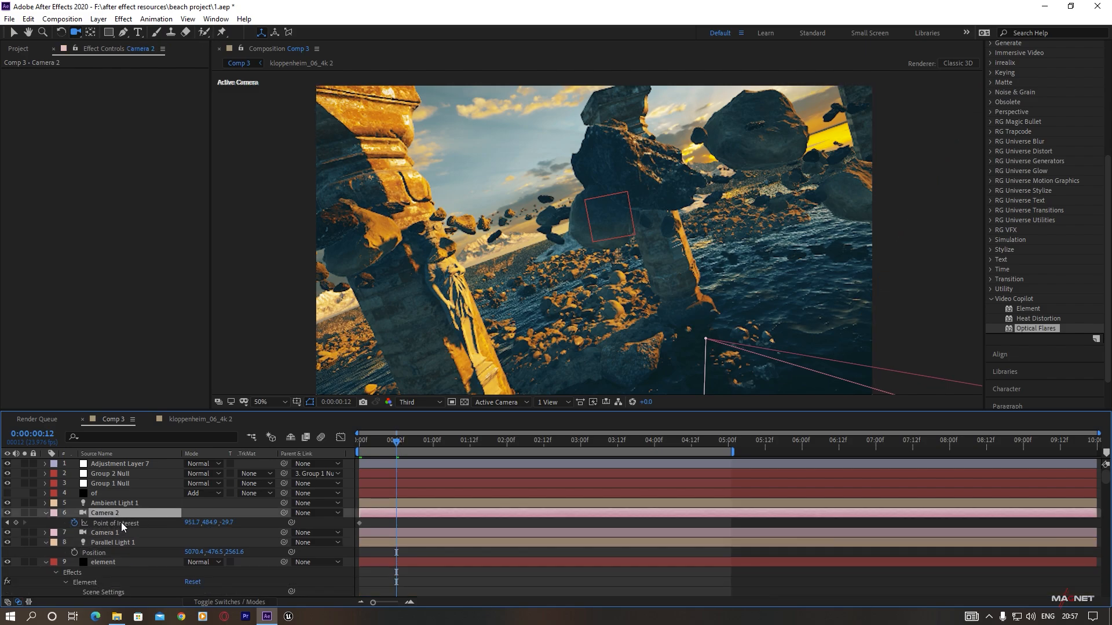
{"action": "left_click", "coordinate": [74, 523], "text": "alt"}
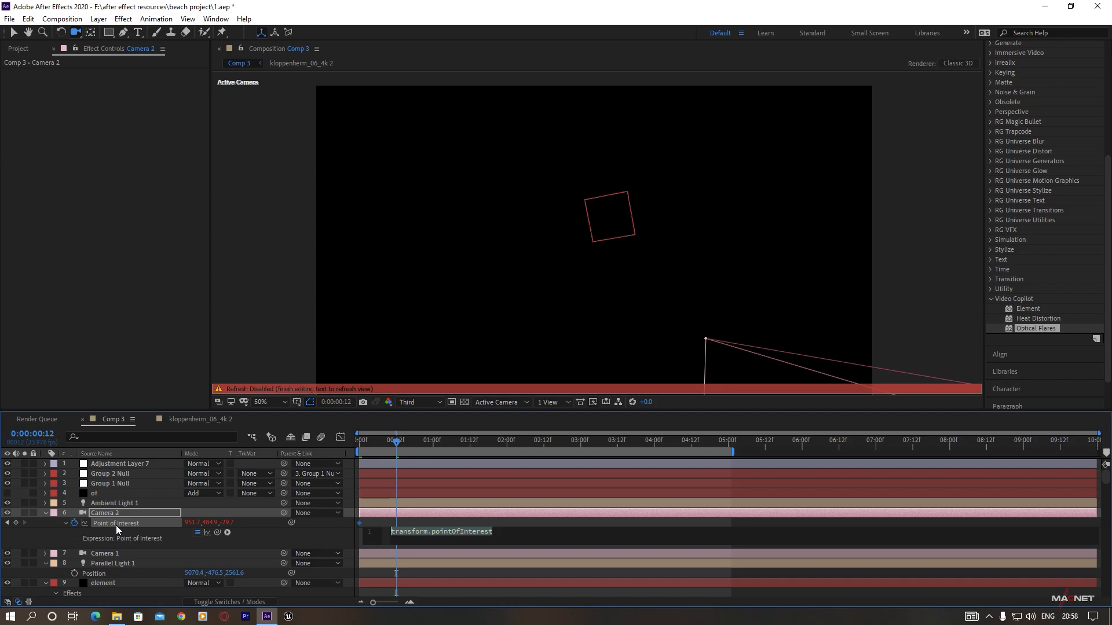
{"action": "type", "text": "wiggle"}
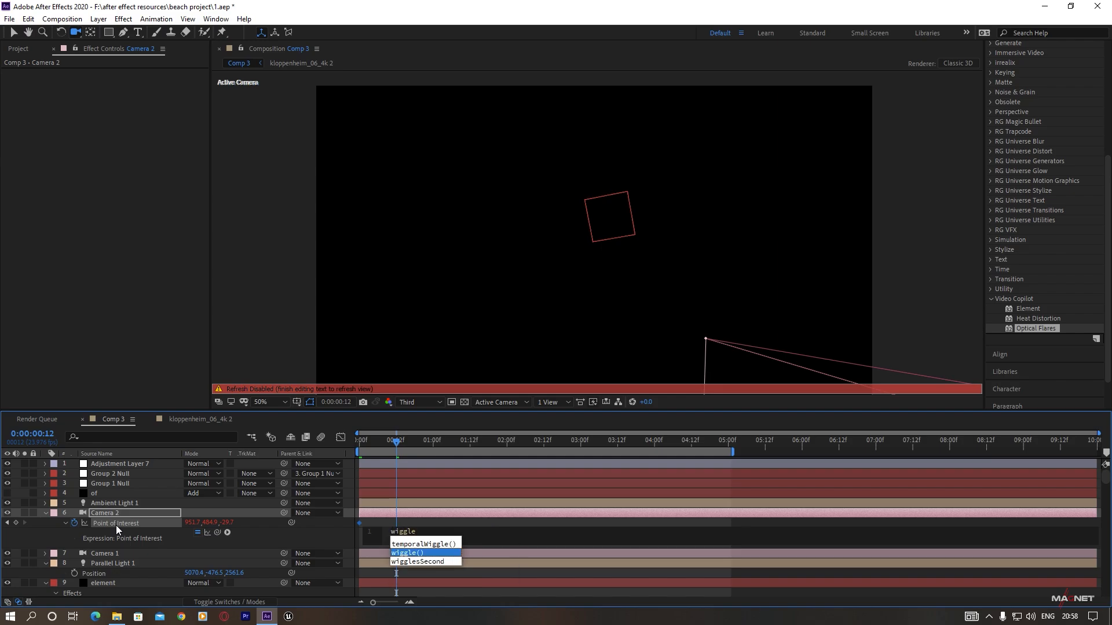
{"action": "key", "text": "Return"}
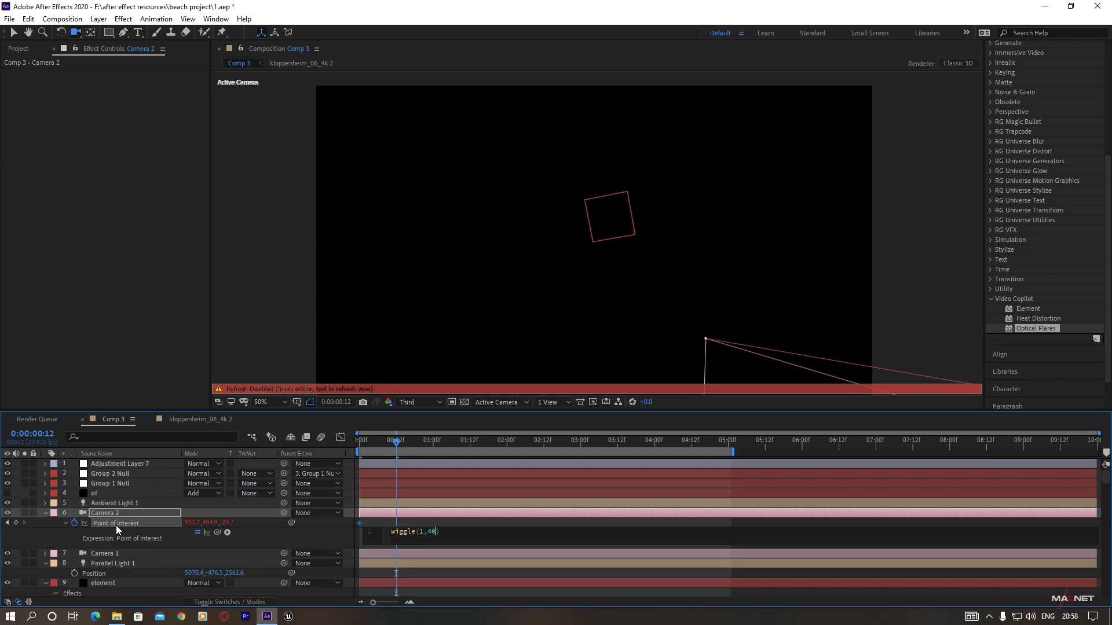
{"action": "left_click", "coordinate": [384, 444]}
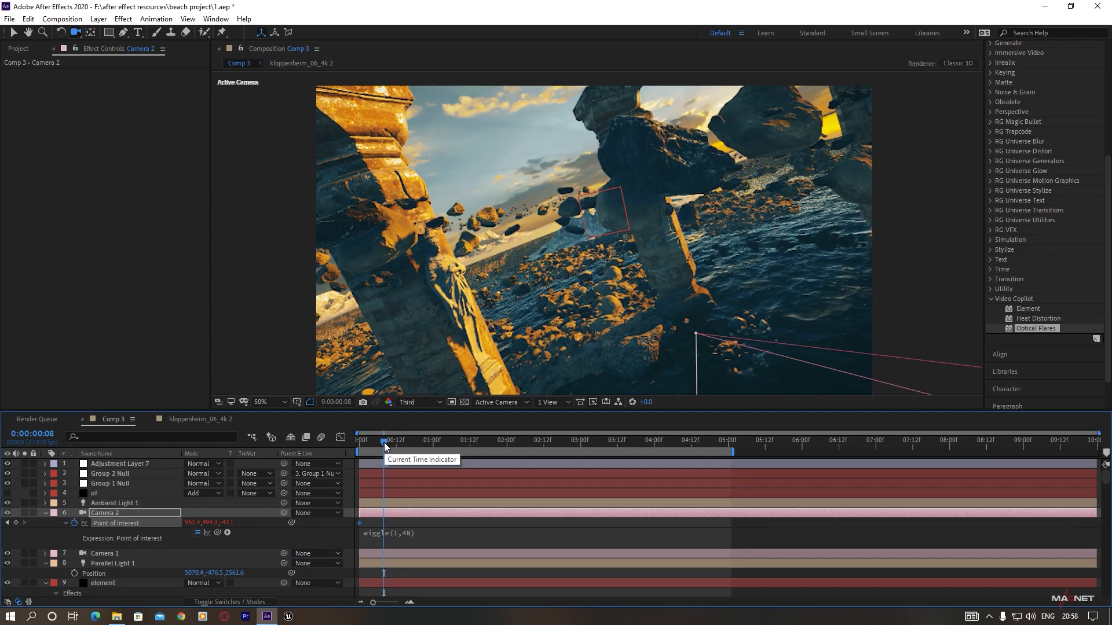
{"action": "key", "text": "space"}
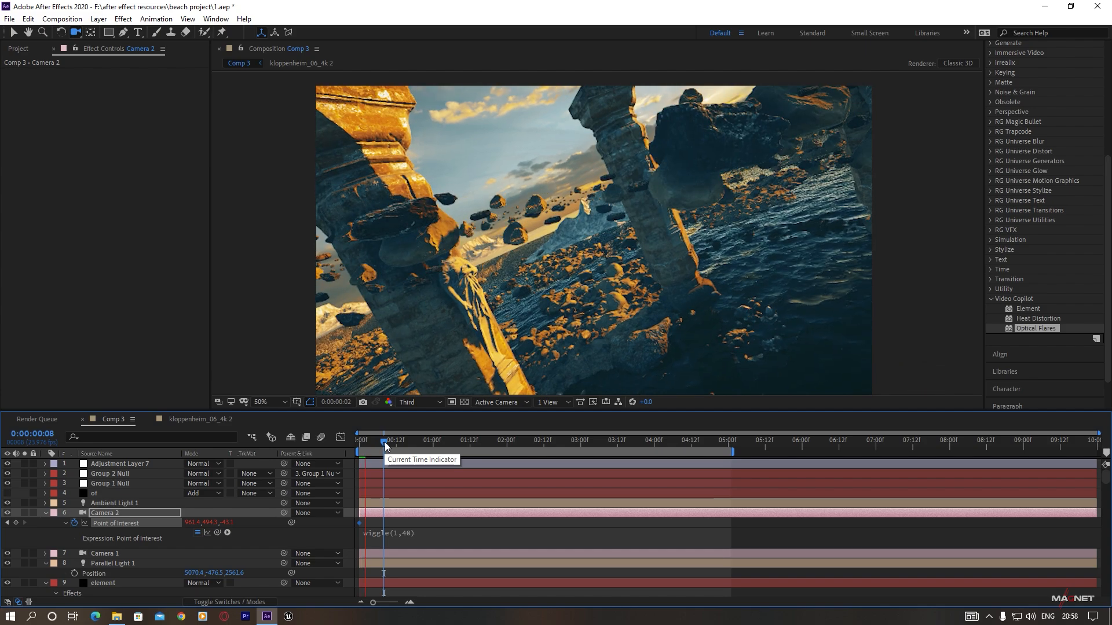
{"action": "left_click_drag", "start_coordinate": [384, 443], "coordinate": [355, 447]}
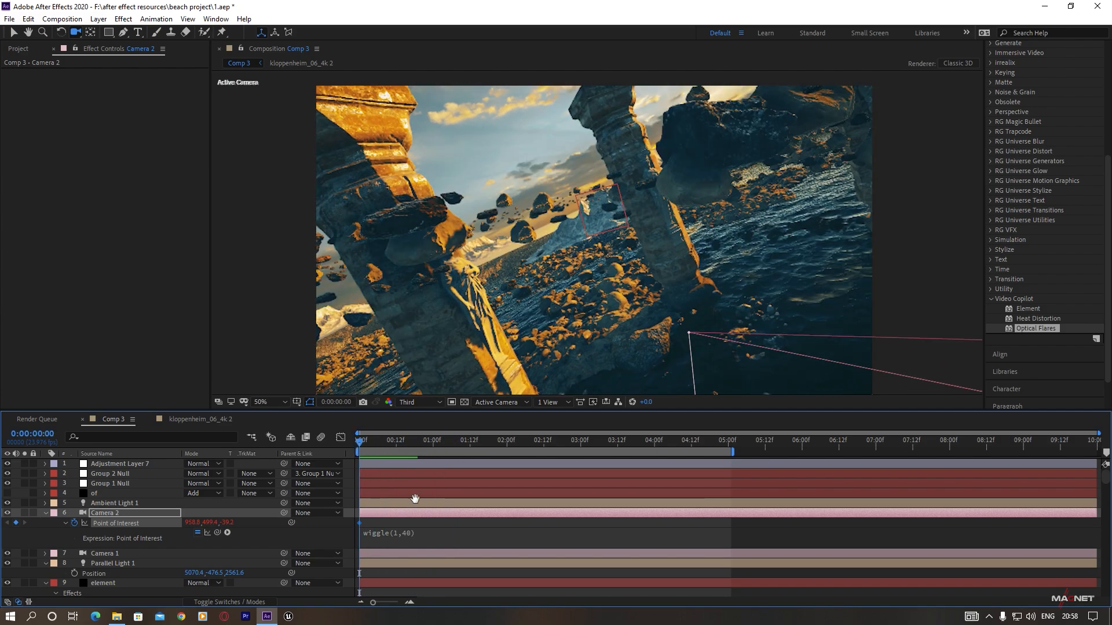
{"action": "key", "text": "space"}
{"action": "key", "text": "space"}
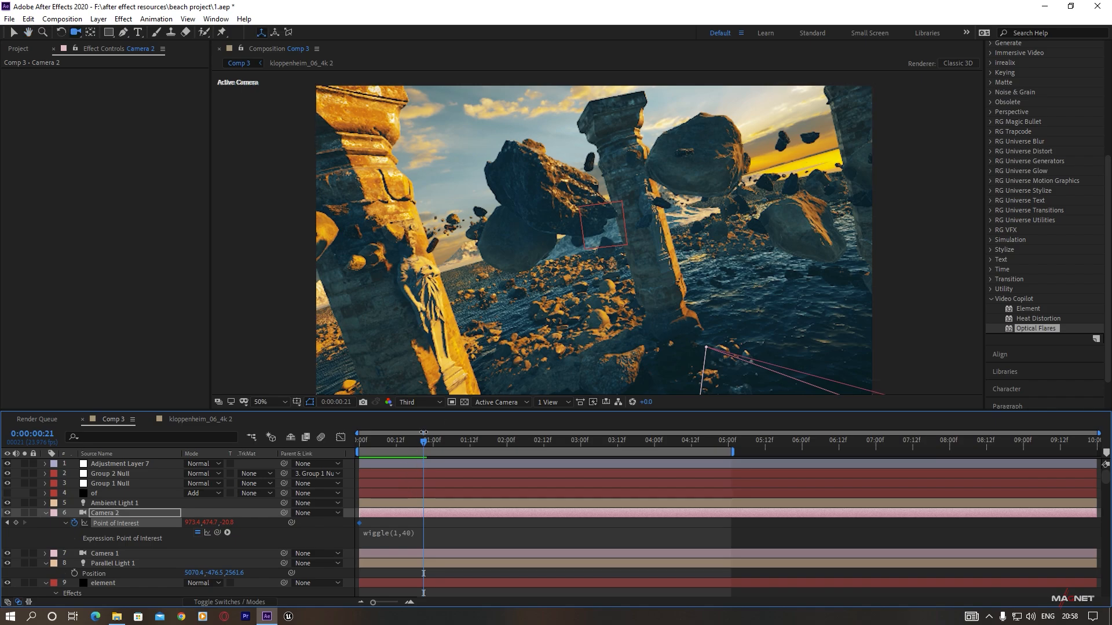
{"action": "left_click_drag", "start_coordinate": [422, 441], "coordinate": [380, 441]}
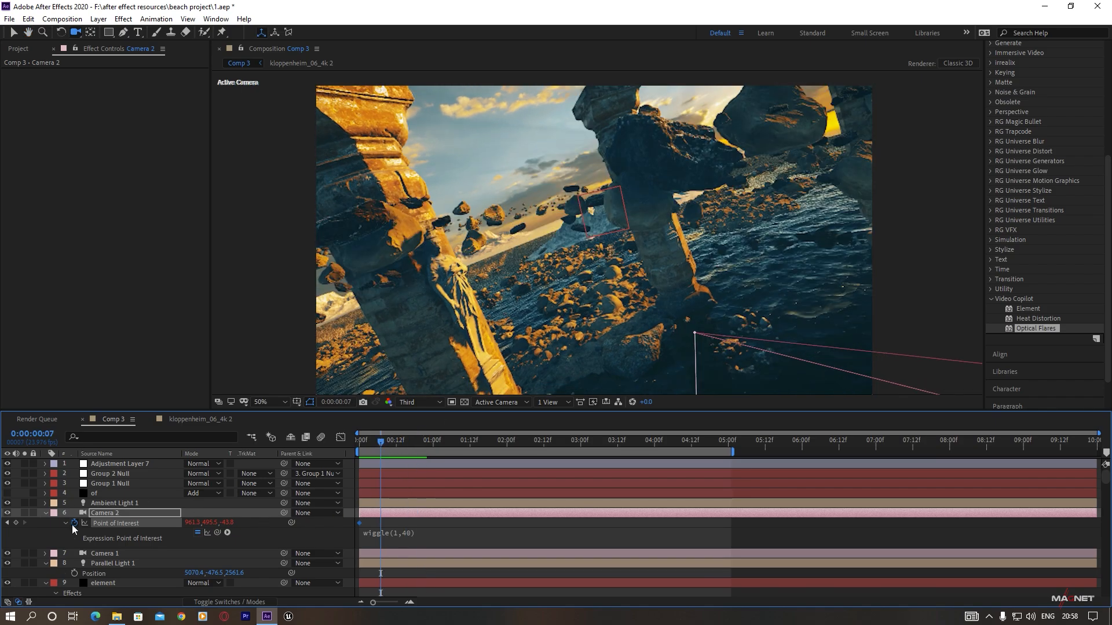
- Swap Camera 2's two Position keyframes in time, move its Point of Interest keyframe to 0:00:05:00, and preview the reversed shot
{"action": "left_click", "coordinate": [109, 512]}
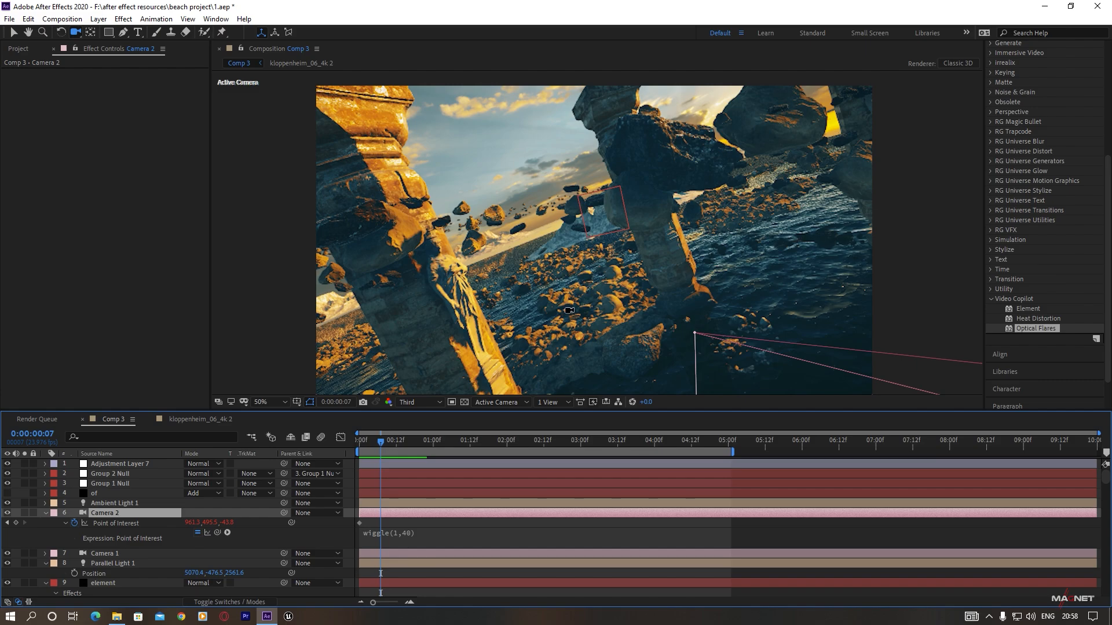
{"action": "key", "text": "shift+p"}
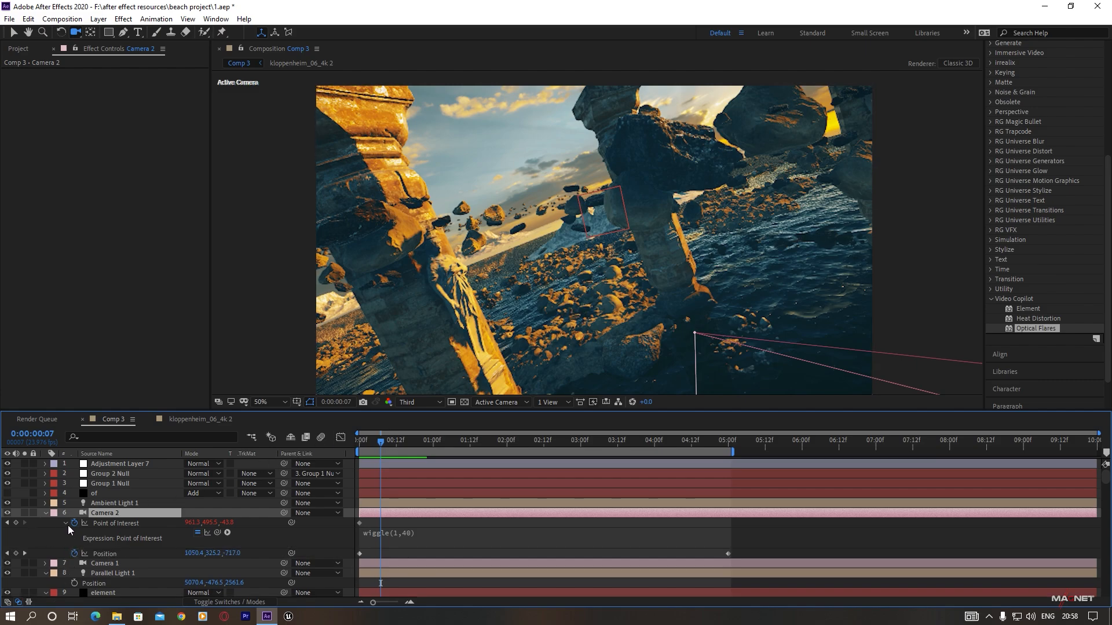
{"action": "left_click", "coordinate": [67, 524]}
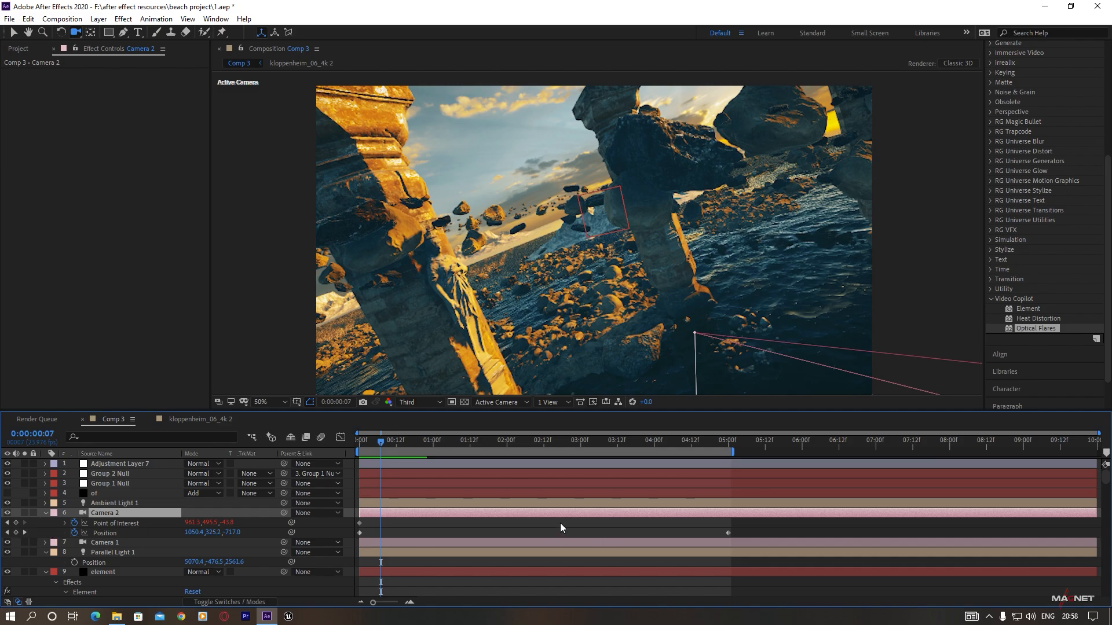
{"action": "left_click_drag", "start_coordinate": [366, 523], "coordinate": [639, 523]}
{"action": "left_click_drag", "start_coordinate": [728, 533], "coordinate": [366, 538]}
{"action": "left_click_drag", "start_coordinate": [635, 522], "coordinate": [641, 534]}
{"action": "left_click_drag", "start_coordinate": [717, 533], "coordinate": [728, 533]}
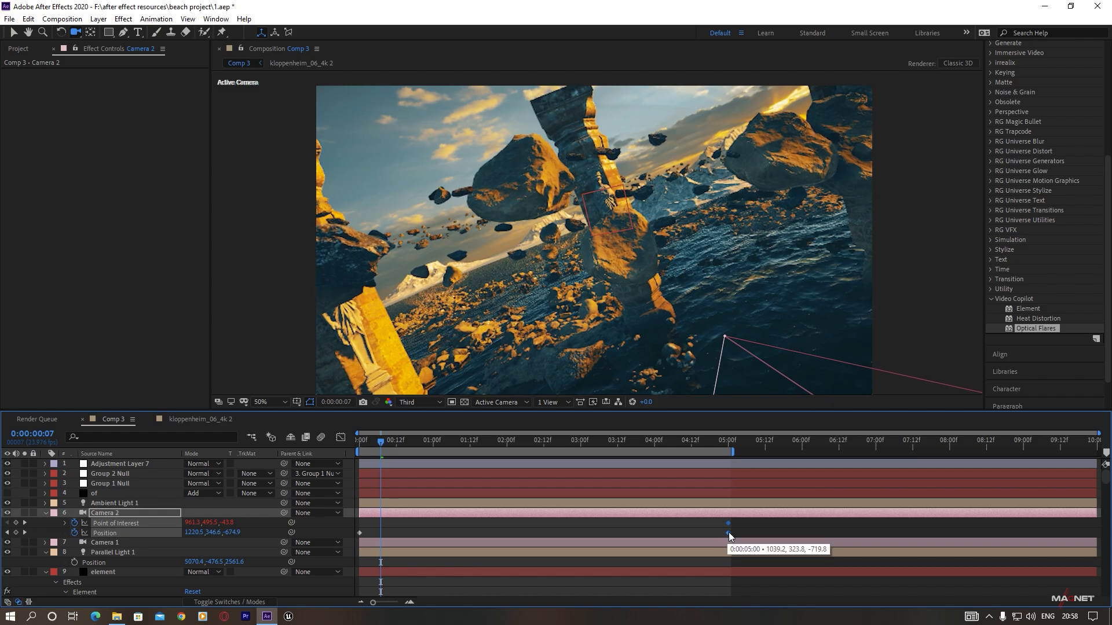
{"action": "left_click_drag", "start_coordinate": [366, 442], "coordinate": [340, 443]}
{"action": "key", "text": "space"}
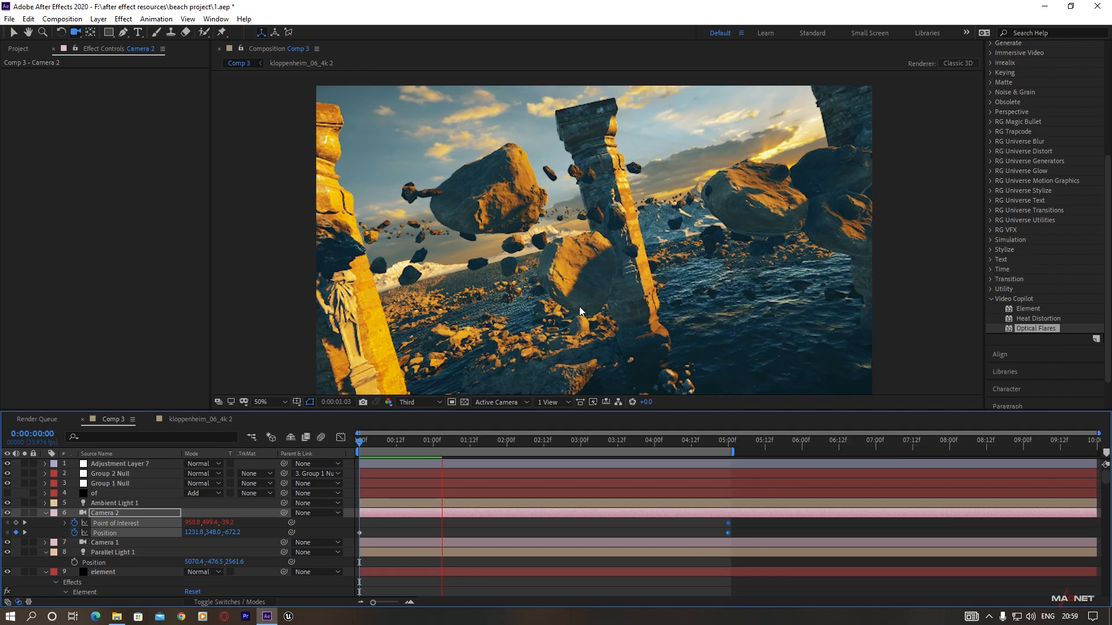
{"action": "key", "text": "space"}
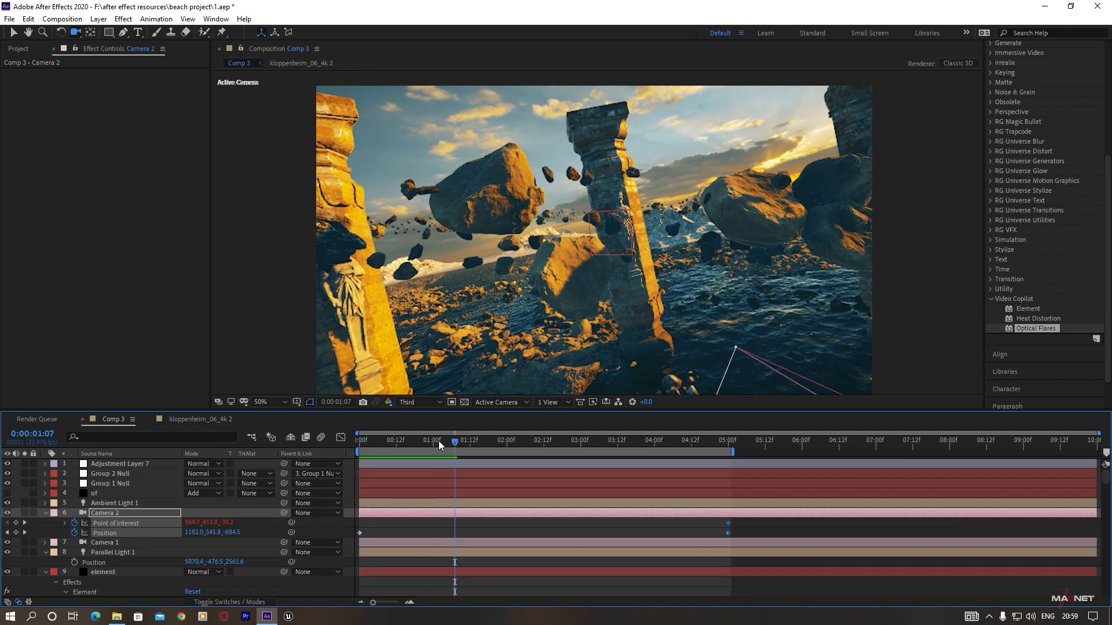
{"action": "left_click_drag", "start_coordinate": [439, 441], "coordinate": [355, 442]}
{"action": "key", "text": "space"}
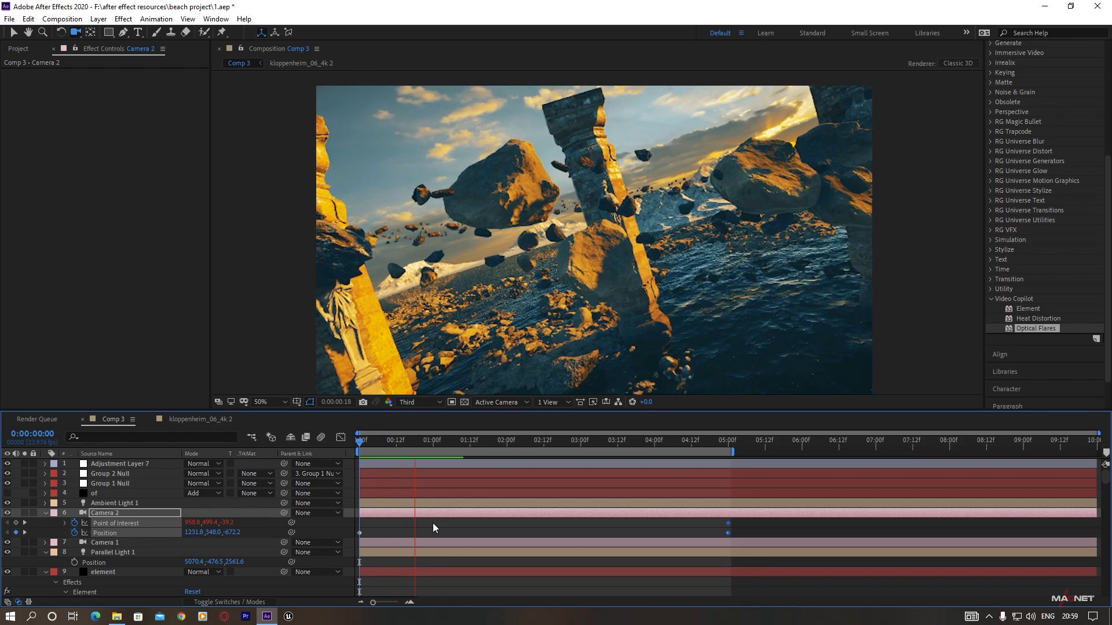
{"action": "key", "text": "space"}
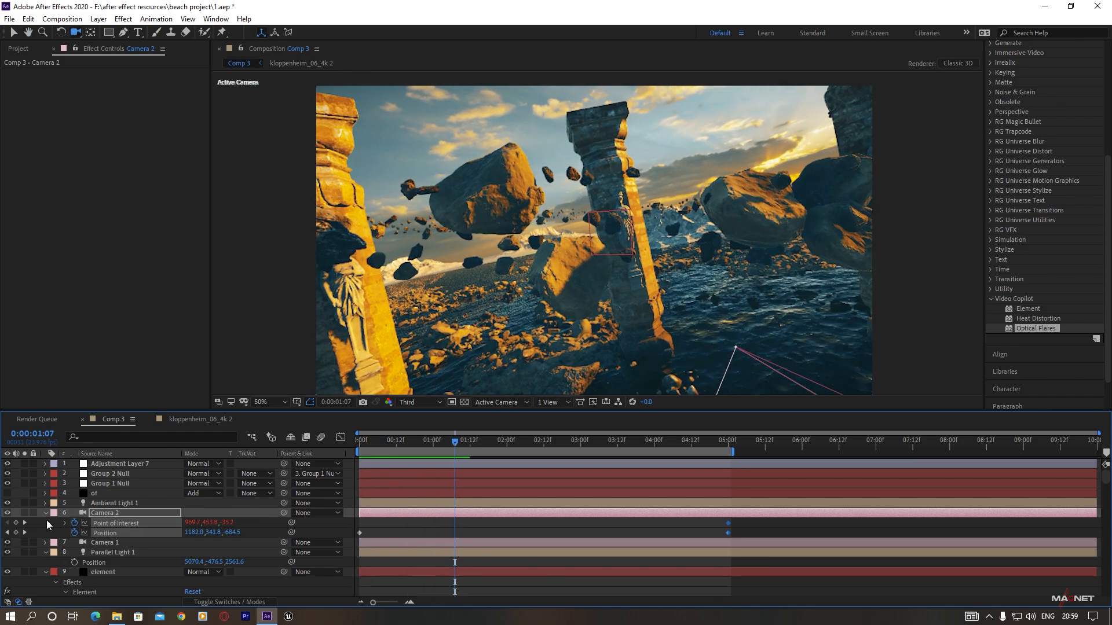
- Change Camera 2's Point of Interest expression to wiggle(1,80) and play back the shot from the start
{"action": "left_click", "coordinate": [65, 524]}
{"action": "left_click", "coordinate": [399, 534]}
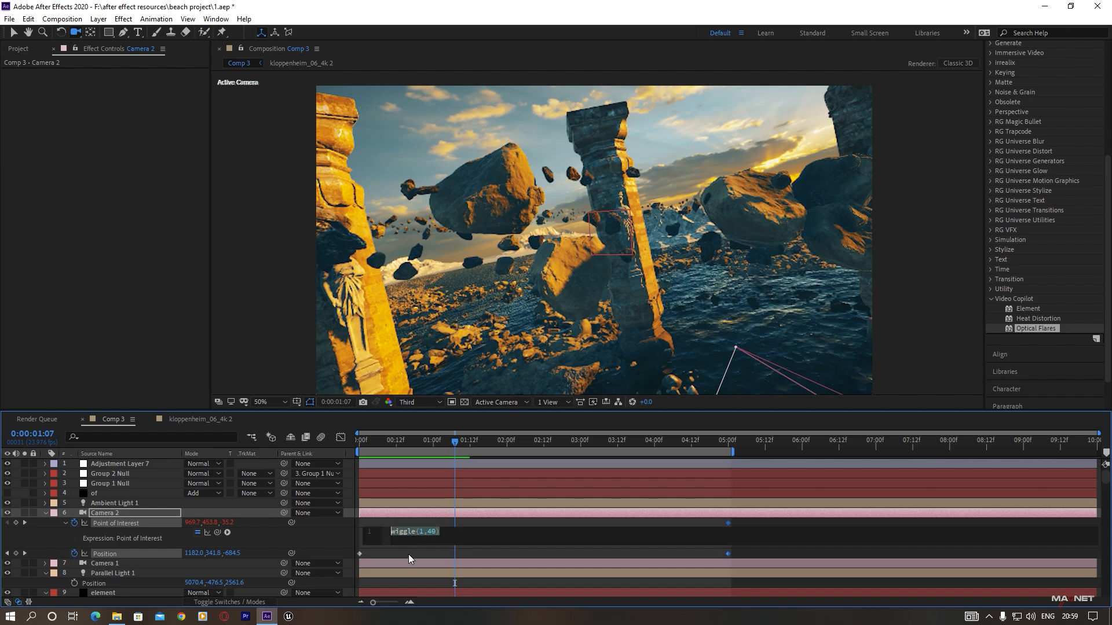
{"action": "left_click", "coordinate": [432, 531]}
{"action": "left_click_drag", "start_coordinate": [422, 445], "coordinate": [325, 441]}
{"action": "key", "text": "space"}
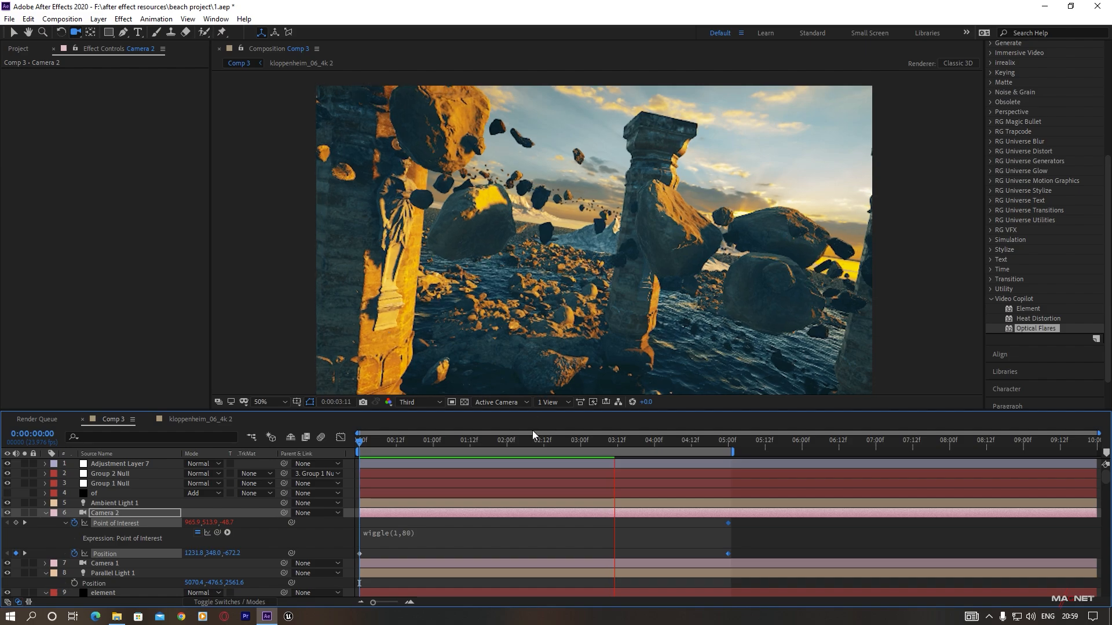
{"action": "left_click_drag", "start_coordinate": [552, 442], "coordinate": [327, 439]}
{"action": "key", "text": "space"}
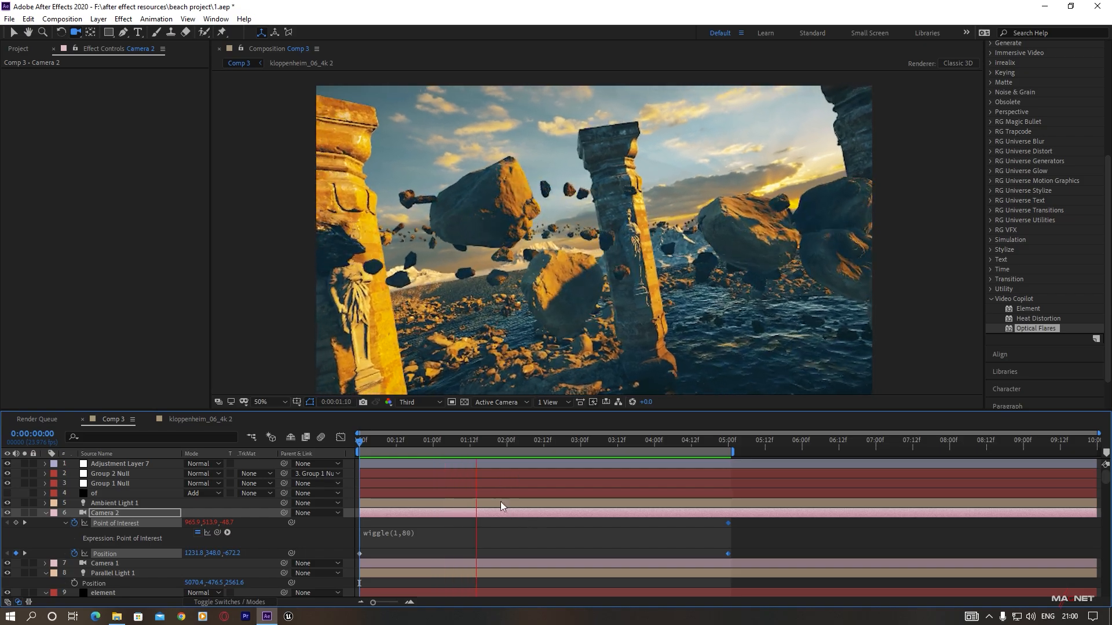
{"action": "left_click_drag", "start_coordinate": [485, 449], "coordinate": [549, 454]}
{"action": "key", "text": "space"}
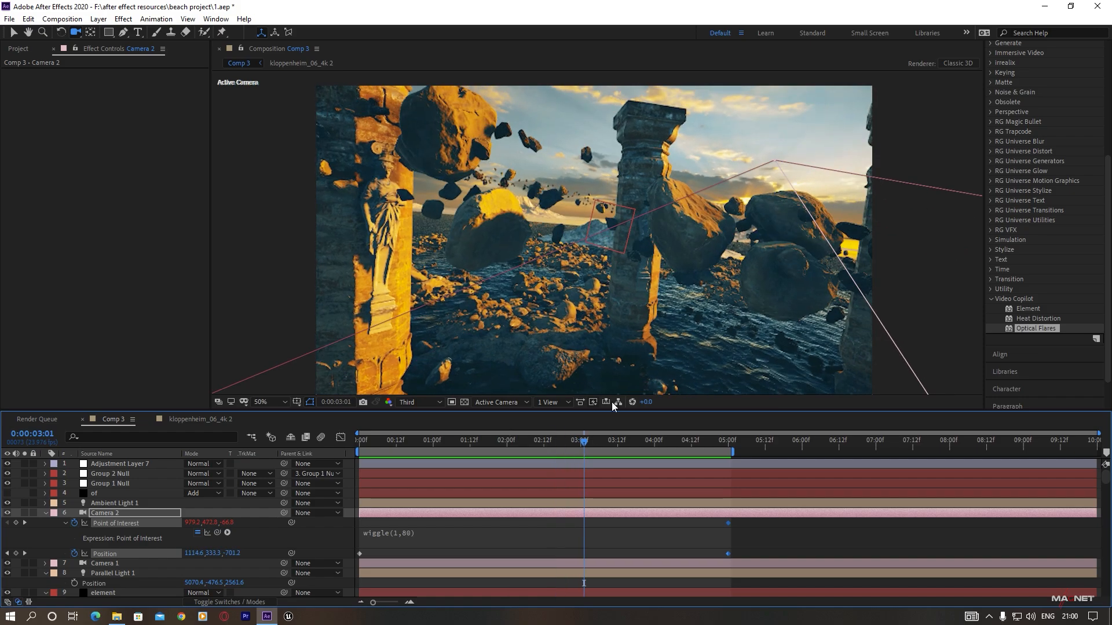
- Turn on Camera 2's Depth of Field and set its Zoom to about 1274.7 pixels and Aperture to 33.1 pixels
{"action": "left_click", "coordinate": [105, 516]}
{"action": "key", "text": "a"}
{"action": "key", "text": "a"}
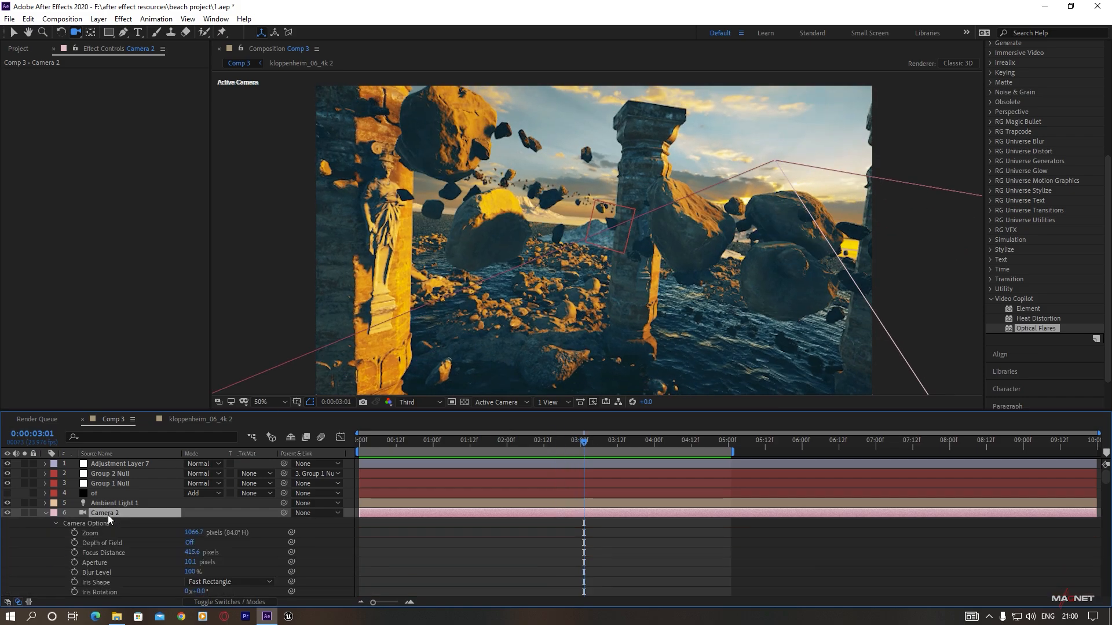
{"action": "left_click", "coordinate": [187, 543]}
{"action": "left_click_drag", "start_coordinate": [194, 566], "coordinate": [312, 534]}
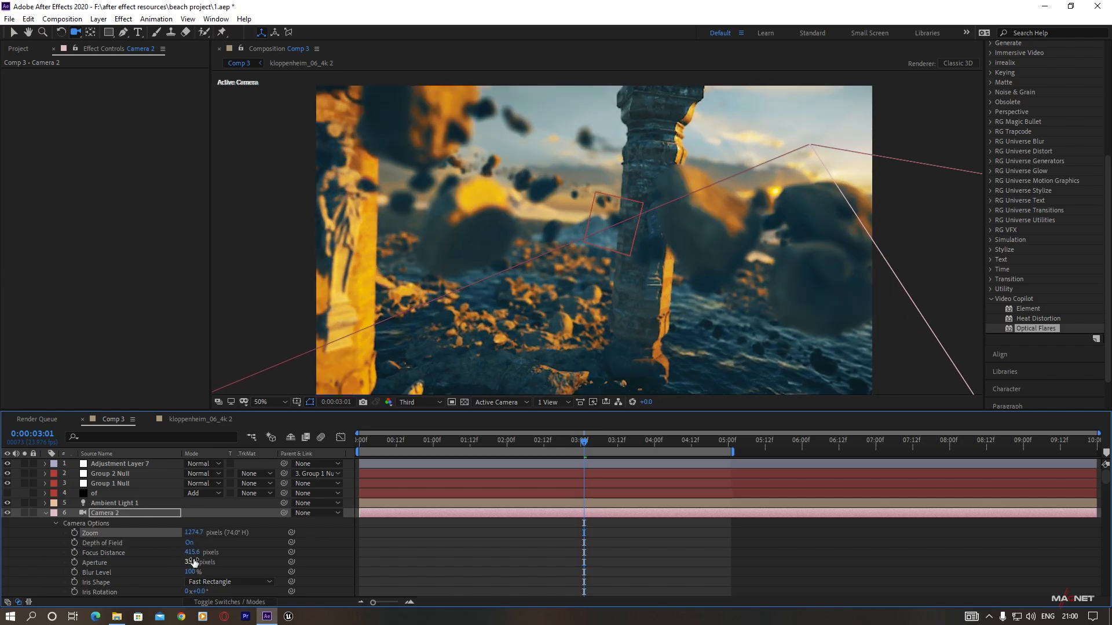
- Set Camera 2's Focus Distance to about 169.6 pixels, focusing on the floating boulders, and raise the preview resolution to Half
{"action": "left_click_drag", "start_coordinate": [193, 552], "coordinate": [176, 559]}
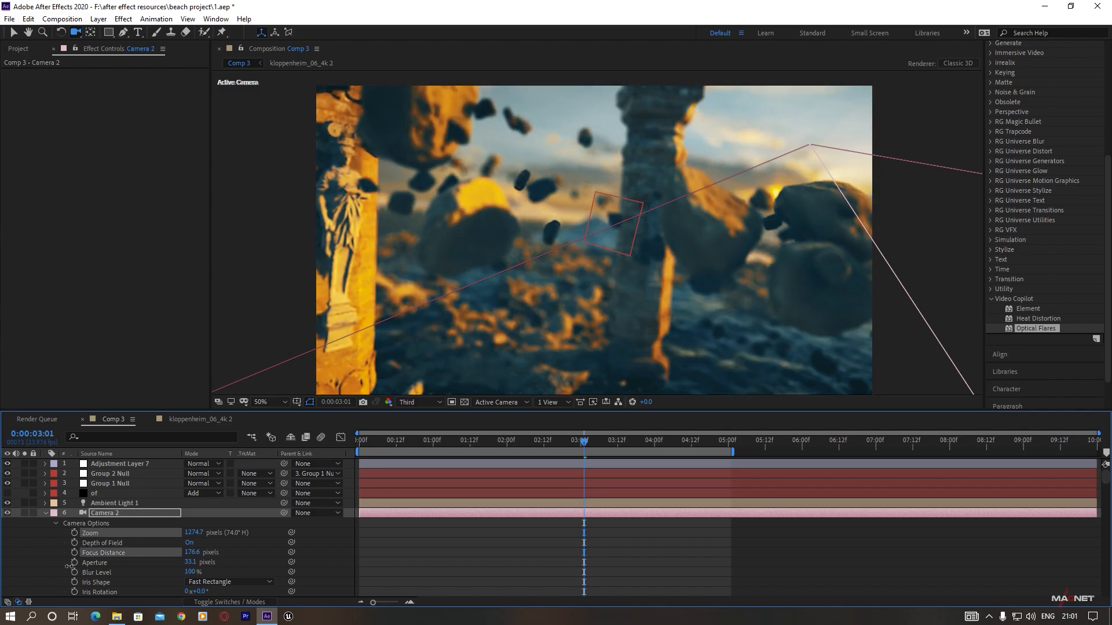
{"action": "mouse_move", "coordinate": [50, 568]}
{"action": "left_mouse_down"}
{"action": "mouse_move", "coordinate": [40, 567]}
{"action": "mouse_move", "coordinate": [53, 565]}
{"action": "left_mouse_up"}
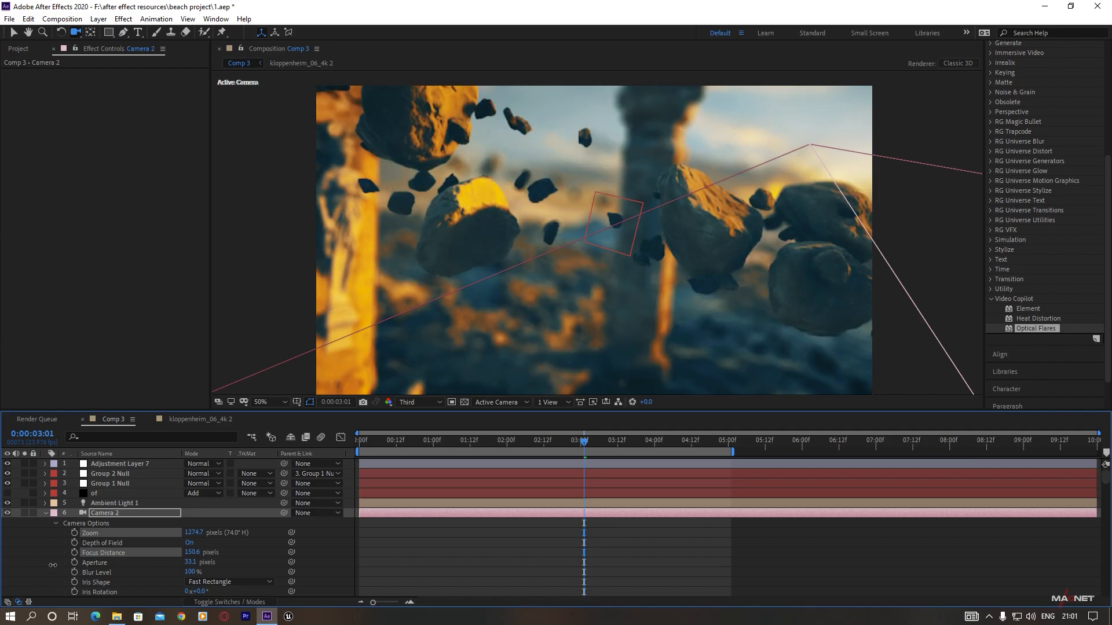
{"action": "left_click", "coordinate": [415, 402]}
{"action": "left_click", "coordinate": [423, 443]}
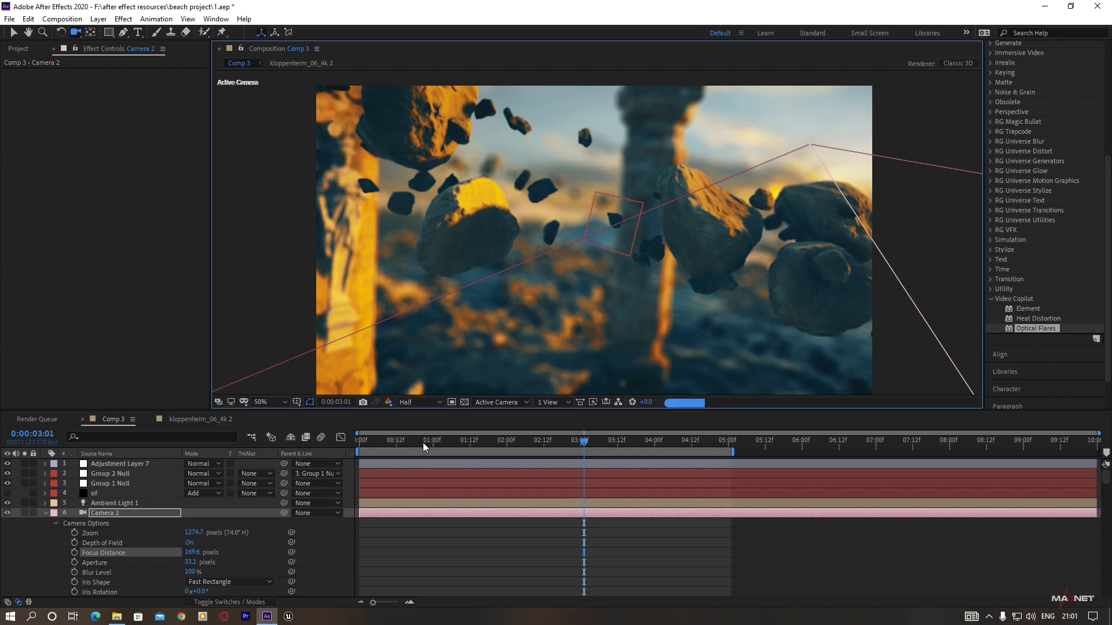
{"action": "key", "text": "comma"}
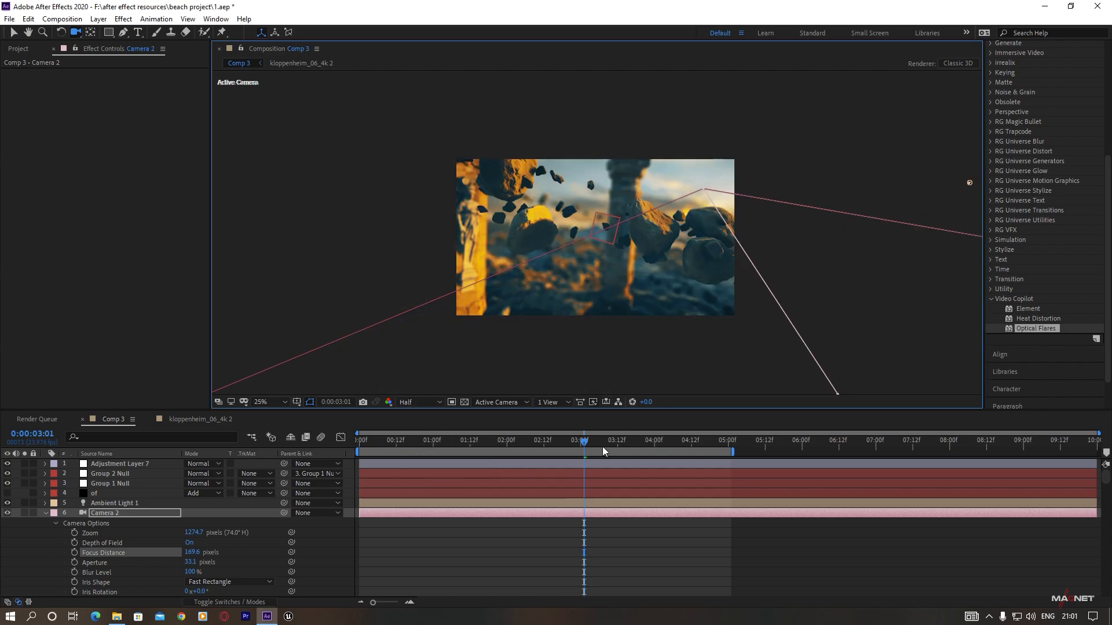
- Inspect Camera 2's depth-of-field shot at several moments between the first and fourth seconds
{"action": "left_click", "coordinate": [648, 445]}
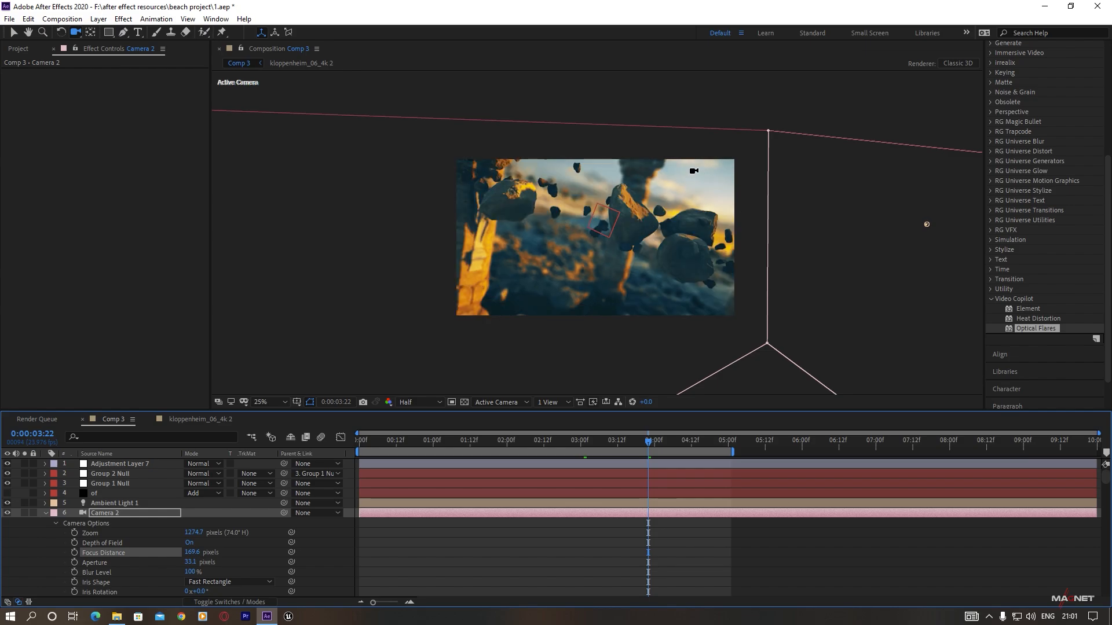
{"action": "key", "text": "period"}
{"action": "key", "text": "comma"}
{"action": "key", "text": "period"}
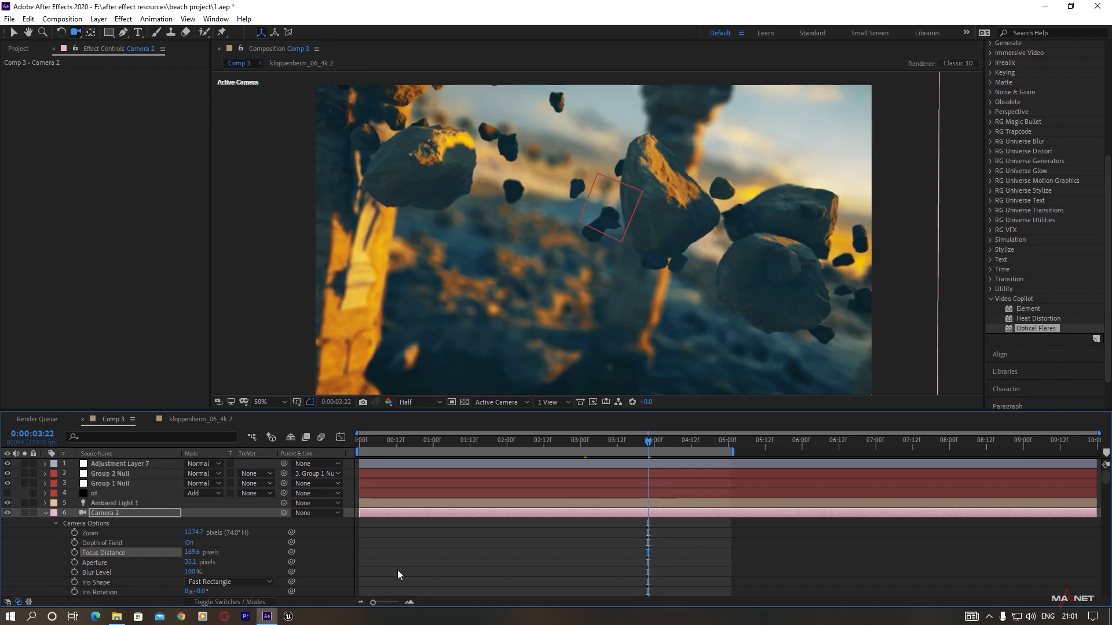
{"action": "left_click", "coordinate": [392, 445]}
{"action": "left_click", "coordinate": [513, 442]}
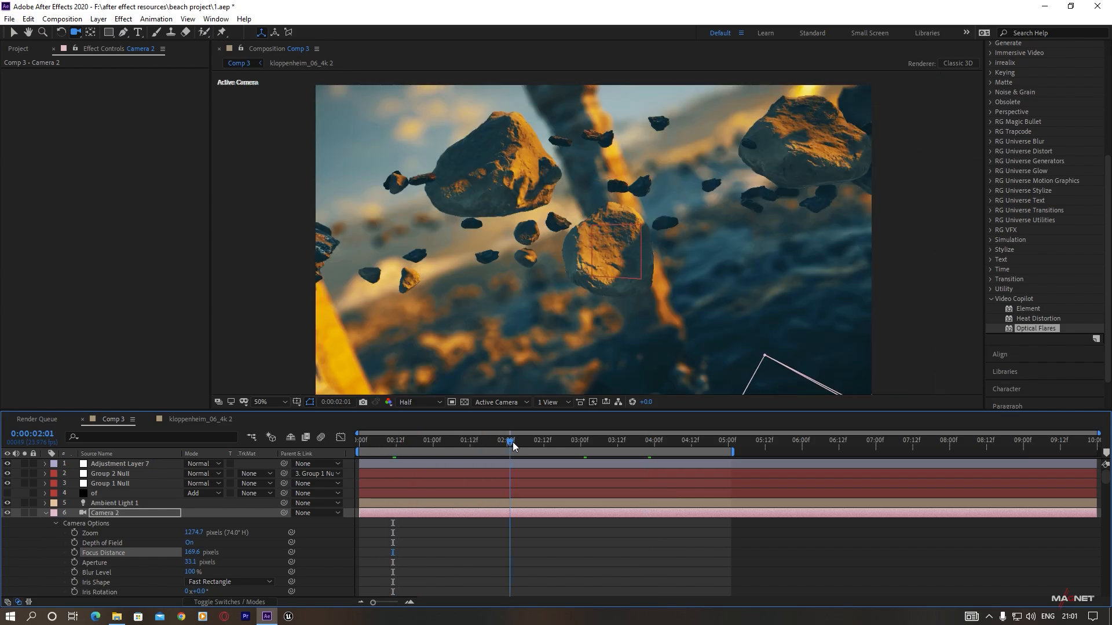
{"action": "left_click", "coordinate": [460, 442]}
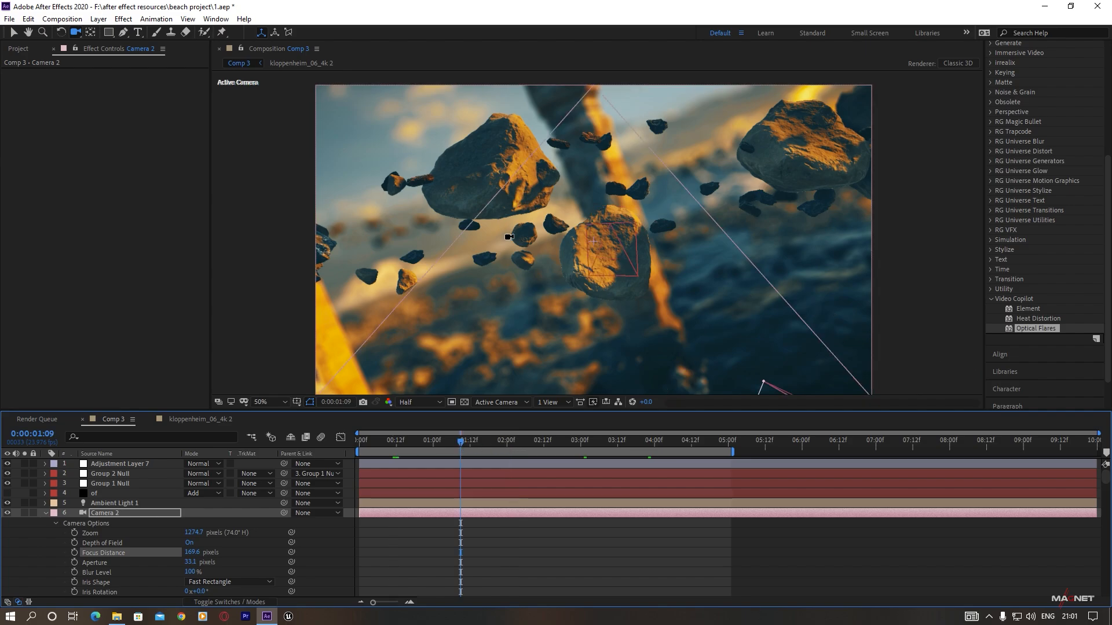
{"action": "left_click_drag", "start_coordinate": [509, 237], "coordinate": [712, 142]}
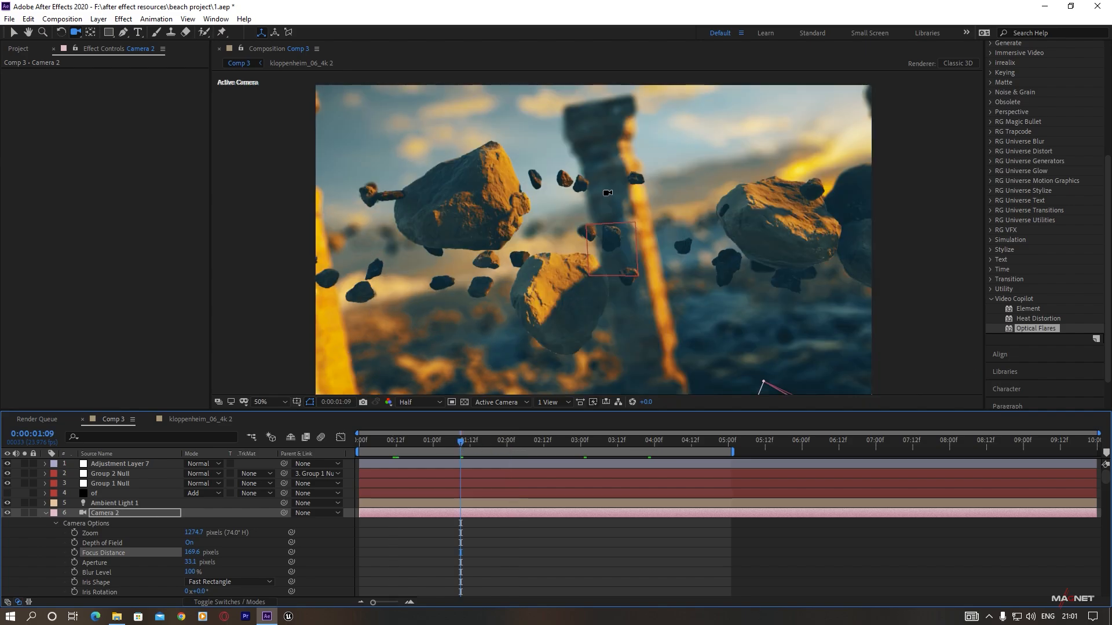
- Set the Particle Count of the element layer's Group 2 to 902 for a denser ring of small rocks
{"action": "left_click", "coordinate": [47, 514]}
{"action": "left_click", "coordinate": [129, 553]}
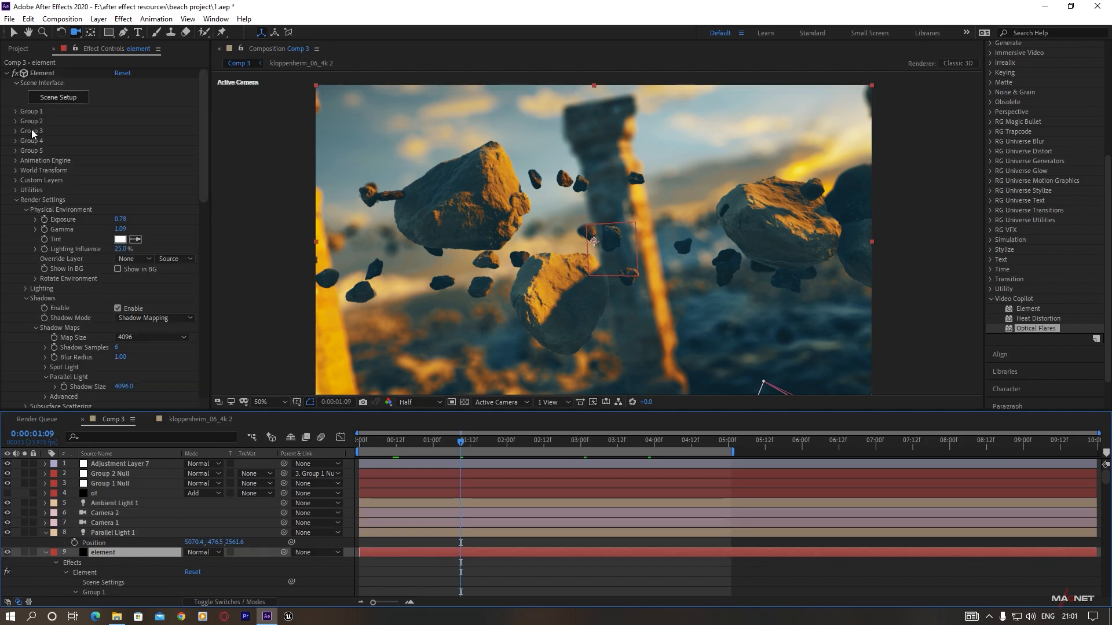
{"action": "left_click", "coordinate": [17, 113]}
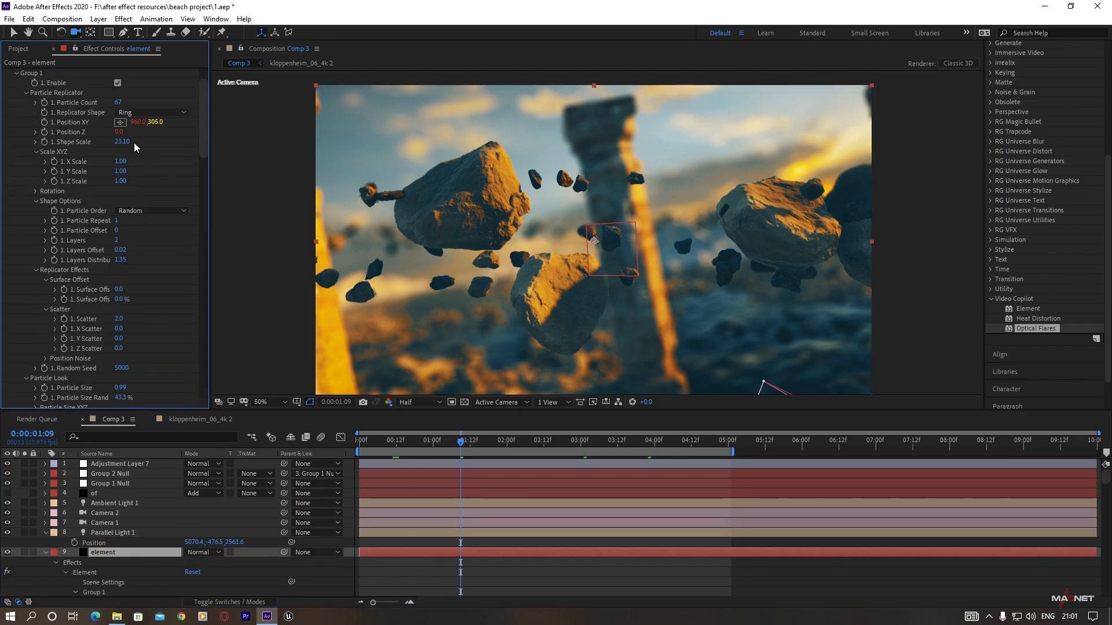
{"action": "left_click", "coordinate": [25, 92]}
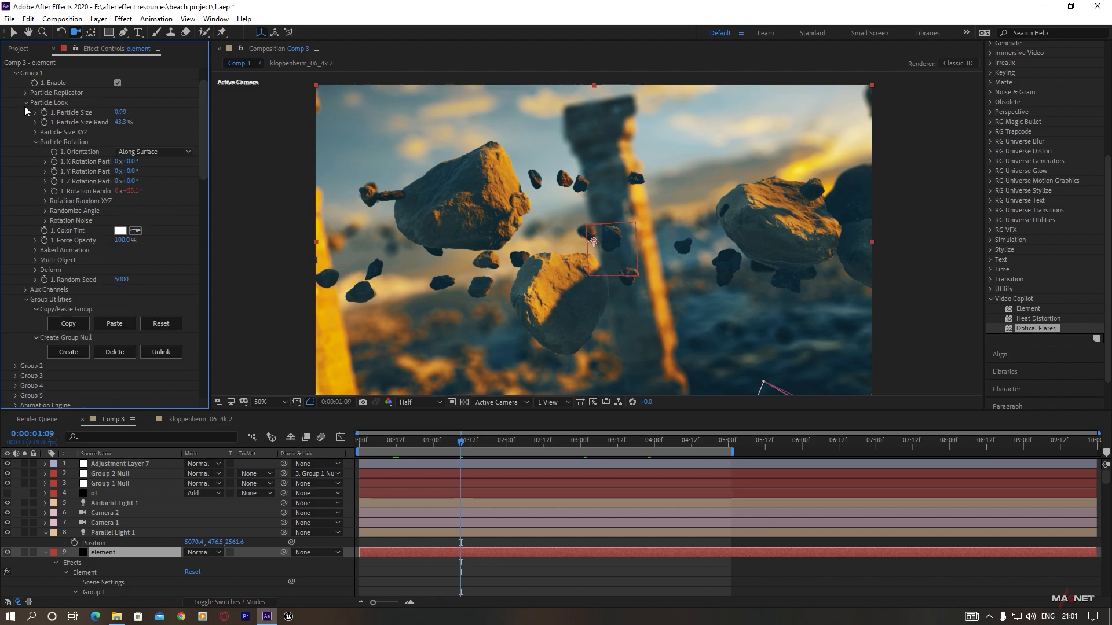
{"action": "left_click", "coordinate": [17, 75]}
{"action": "left_click", "coordinate": [16, 84]}
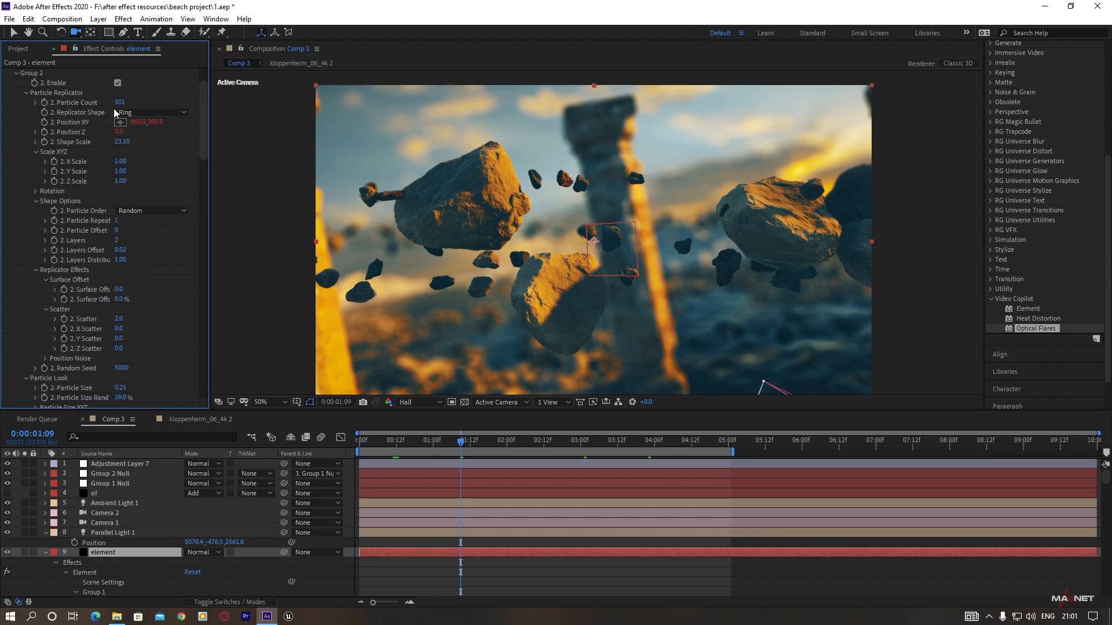
{"action": "left_click_drag", "start_coordinate": [121, 106], "coordinate": [271, 104]}
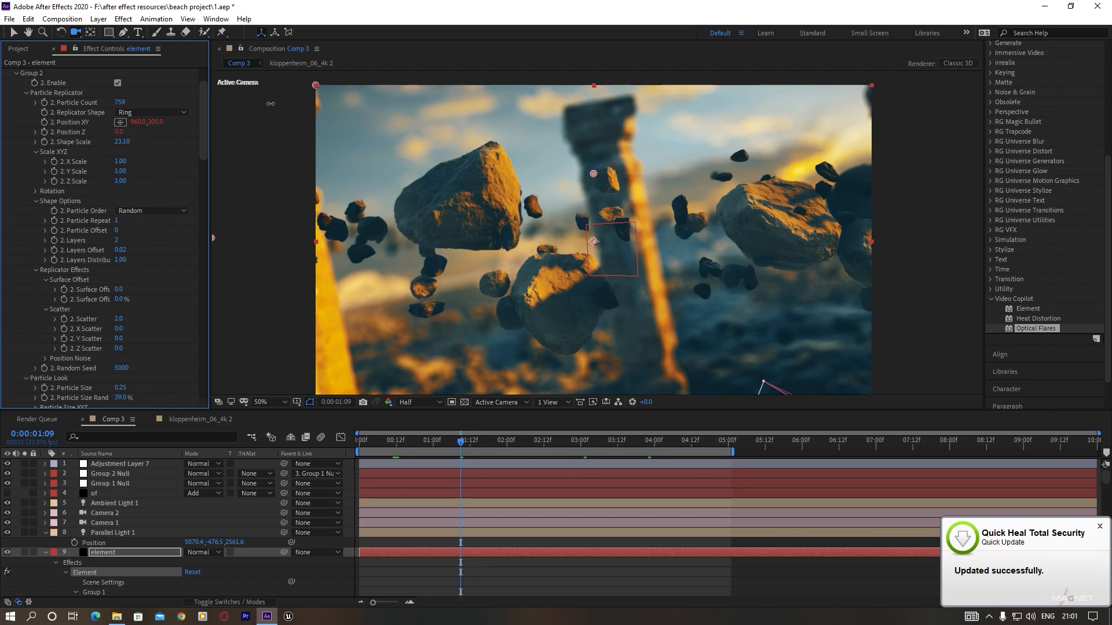
{"action": "left_click_drag", "start_coordinate": [366, 116], "coordinate": [365, 115]}
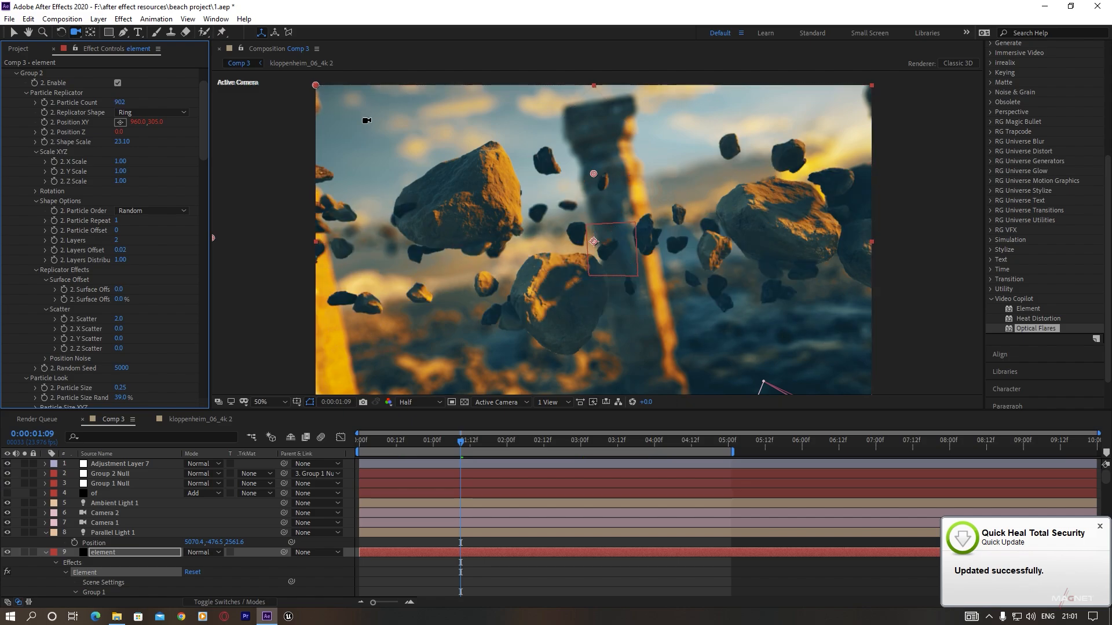
- Set Group 2's Particle Size to 0.11 and its ring Layers to 8
{"action": "scroll", "coordinate": [82, 232], "scroll_direction": "down", "scroll_amount": 5}
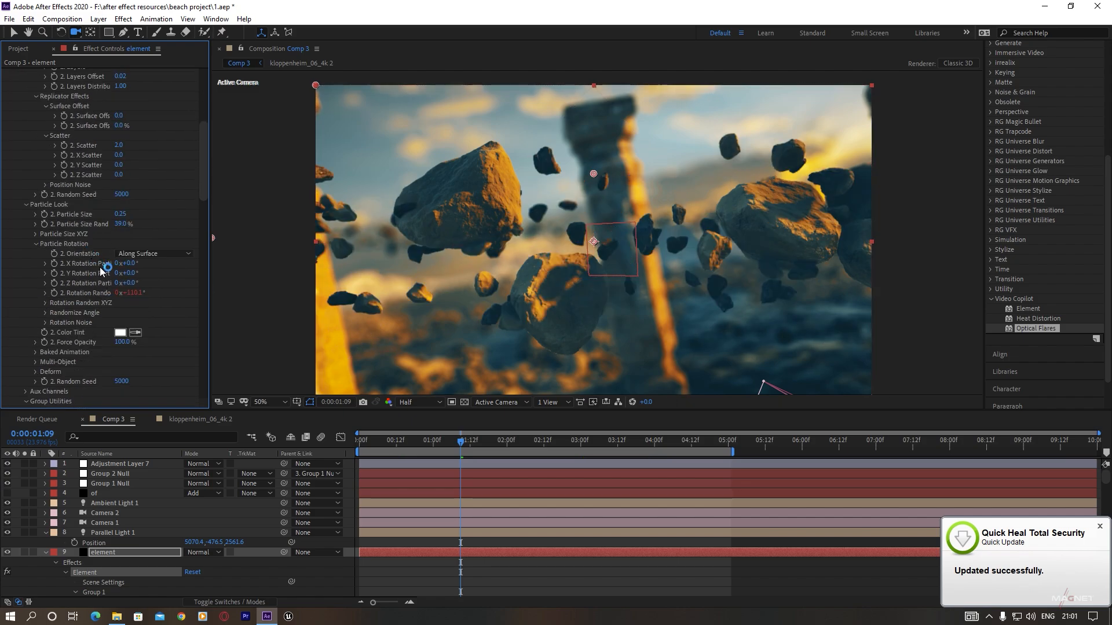
{"action": "scroll", "coordinate": [8, 347], "scroll_direction": "down", "scroll_amount": 3}
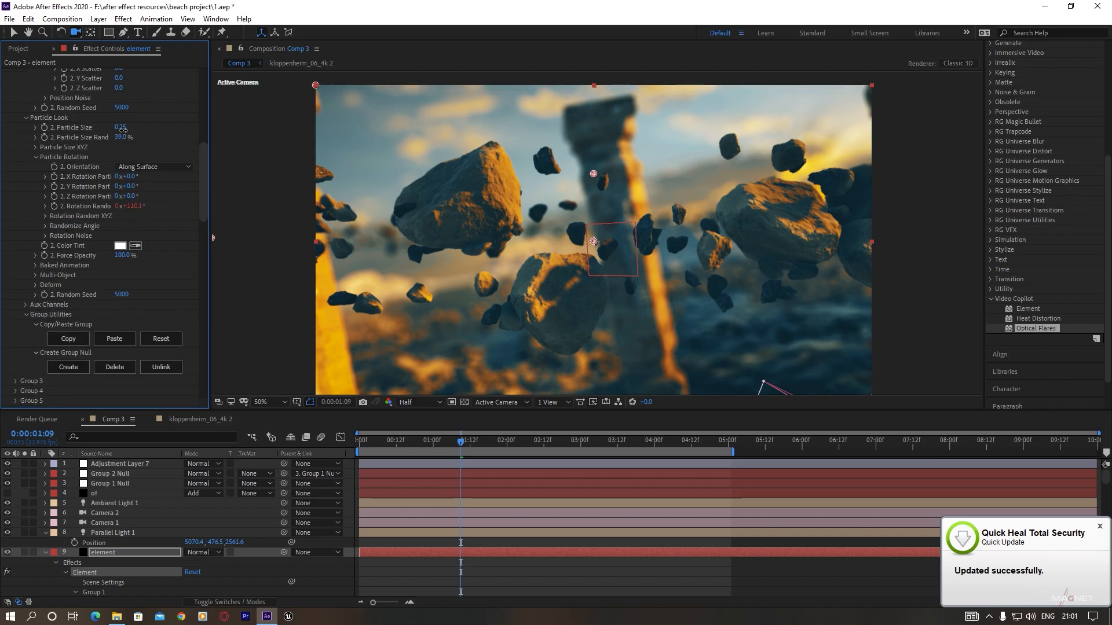
{"action": "left_click_drag", "start_coordinate": [122, 128], "coordinate": [123, 136]}
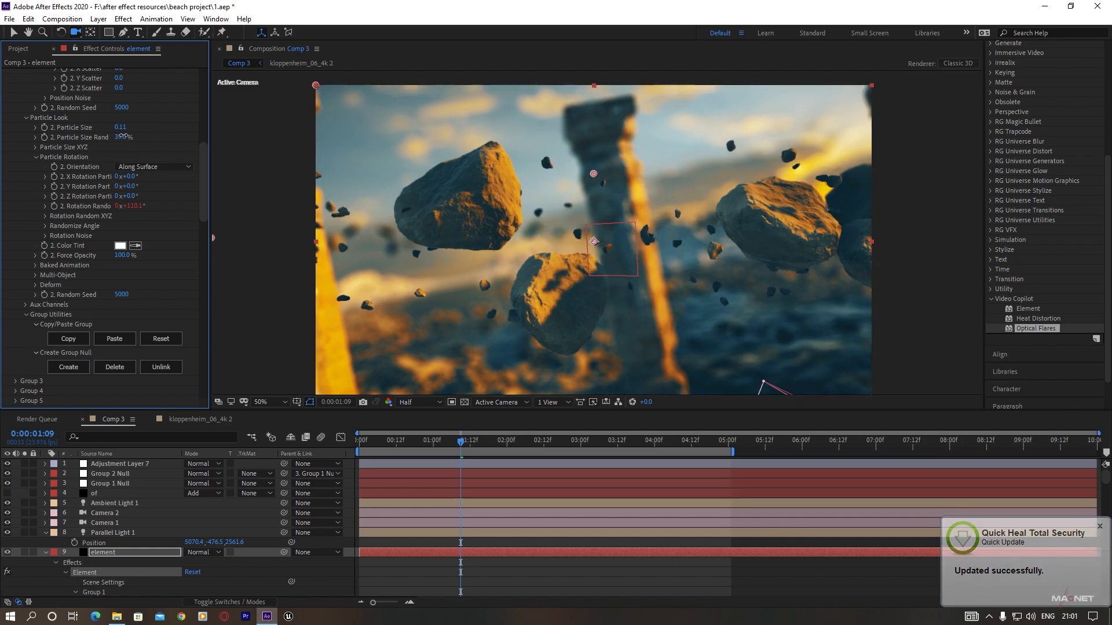
{"action": "scroll", "coordinate": [95, 168], "scroll_direction": "up", "scroll_amount": 6}
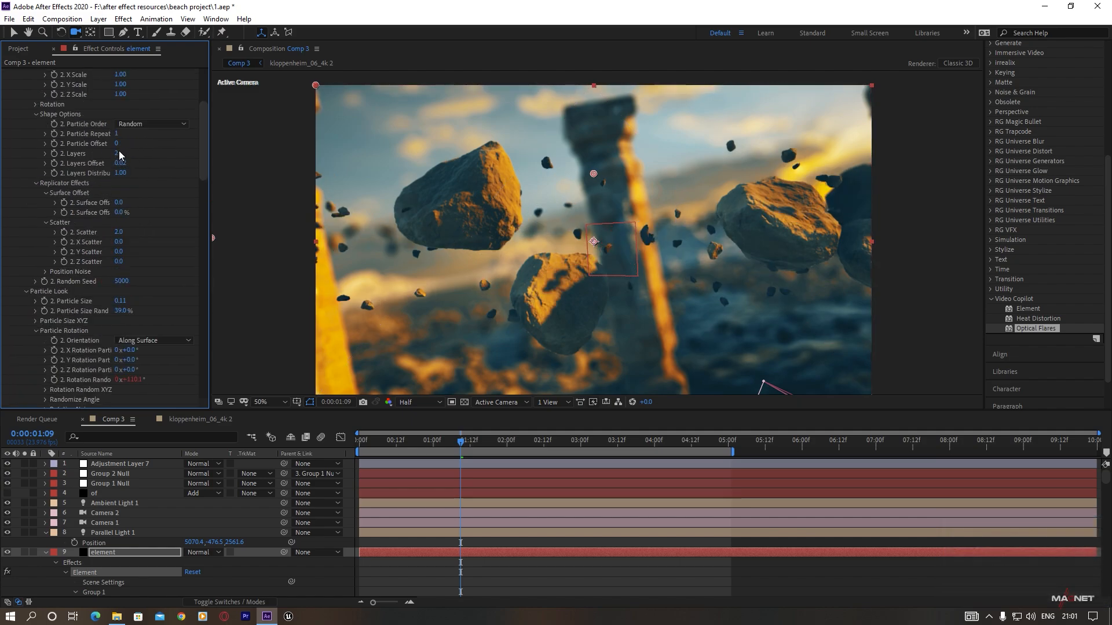
{"action": "left_click_drag", "start_coordinate": [117, 155], "coordinate": [140, 156]}
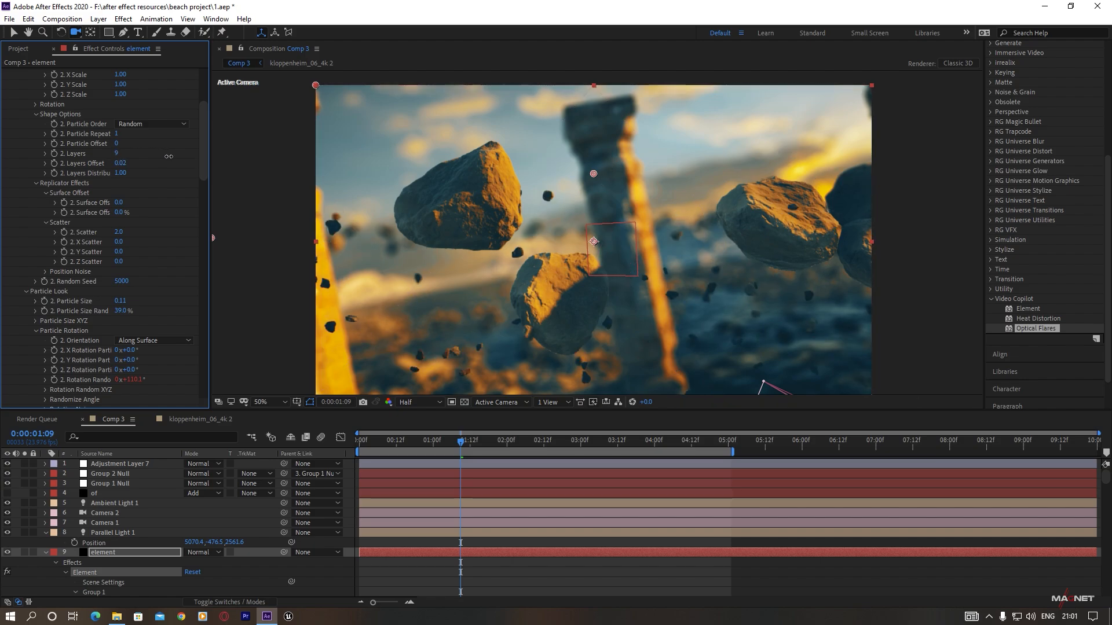
{"action": "left_click_drag", "start_coordinate": [168, 156], "coordinate": [155, 157]}
{"action": "scroll", "coordinate": [89, 168], "scroll_direction": "up", "scroll_amount": 5}
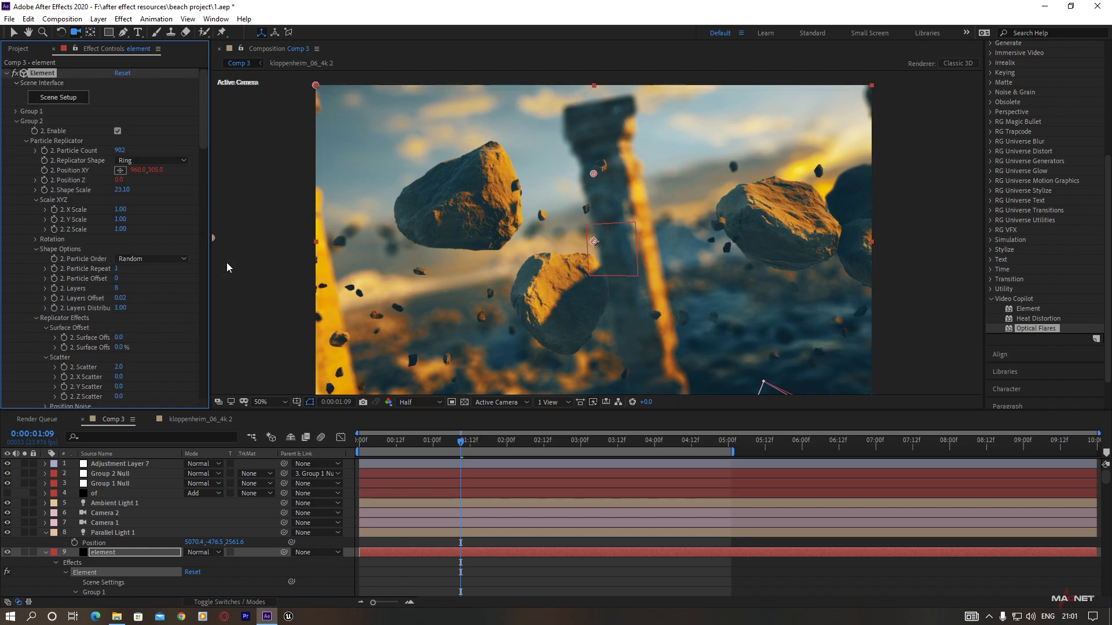
- Check the denser rock ring at about 0:00:03:11 and 0:00:04:15, then at the start of the composition
{"action": "left_click", "coordinate": [615, 443]}
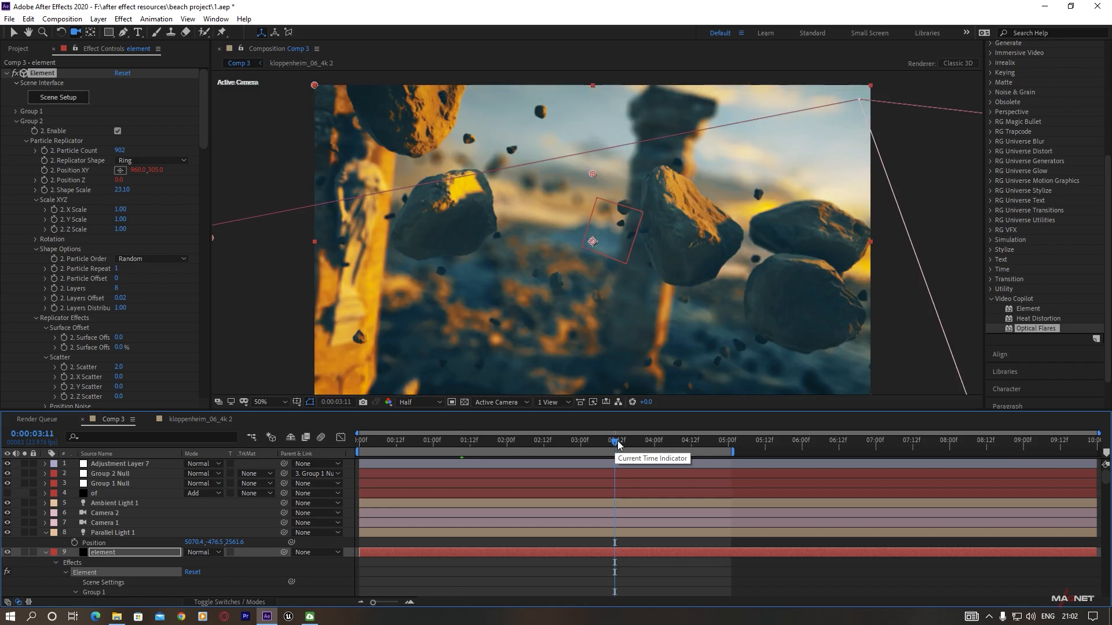
{"action": "left_click", "coordinate": [699, 440]}
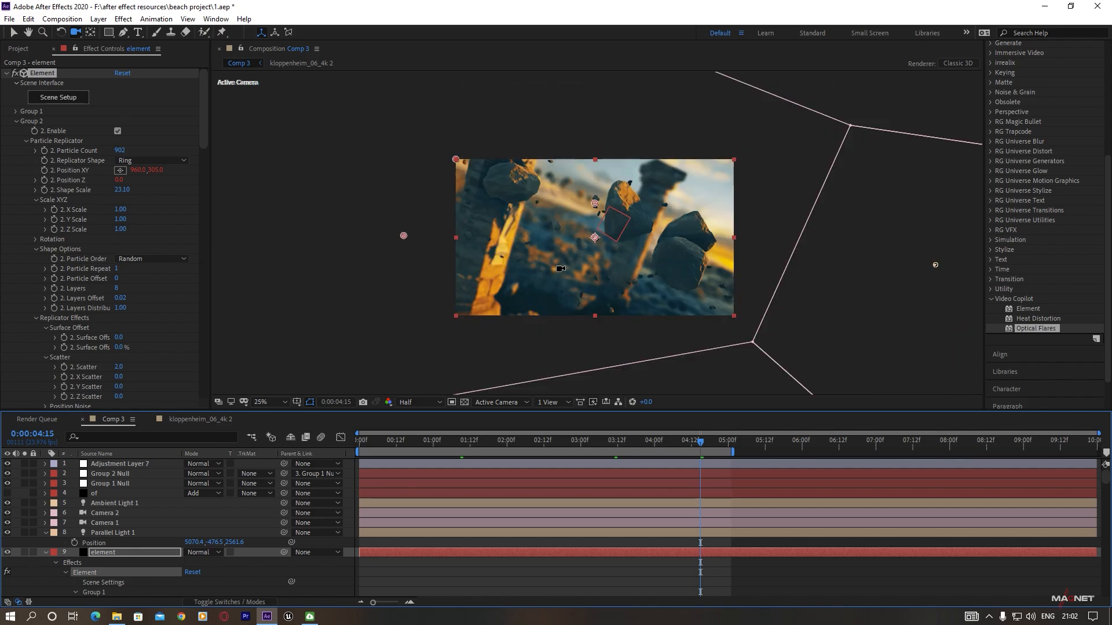
{"action": "key", "text": "Home"}
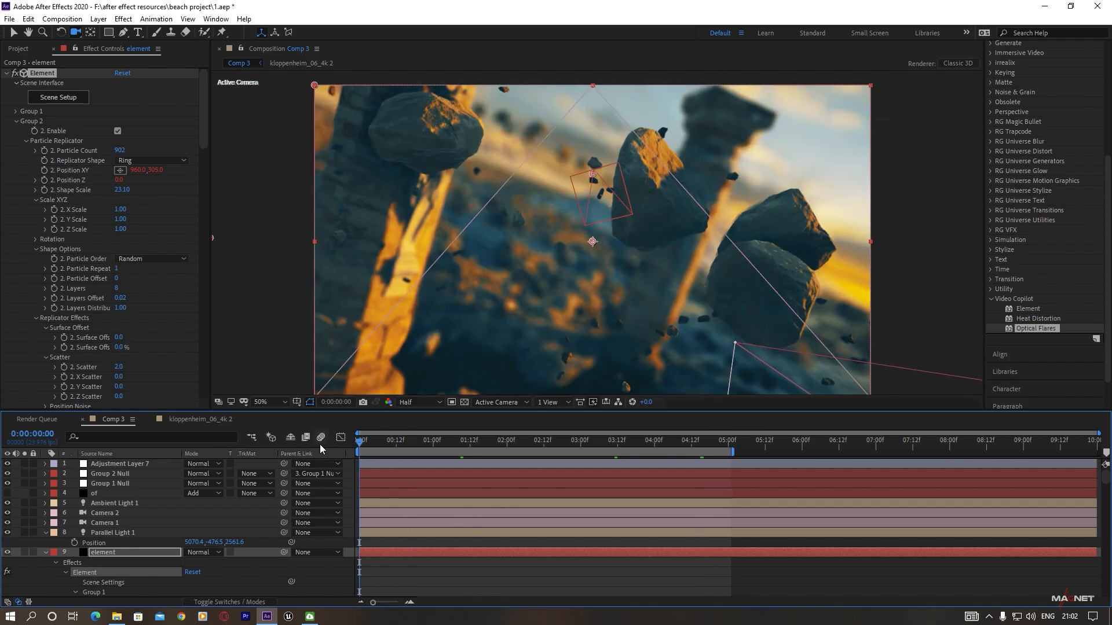
{"action": "key", "text": "space"}
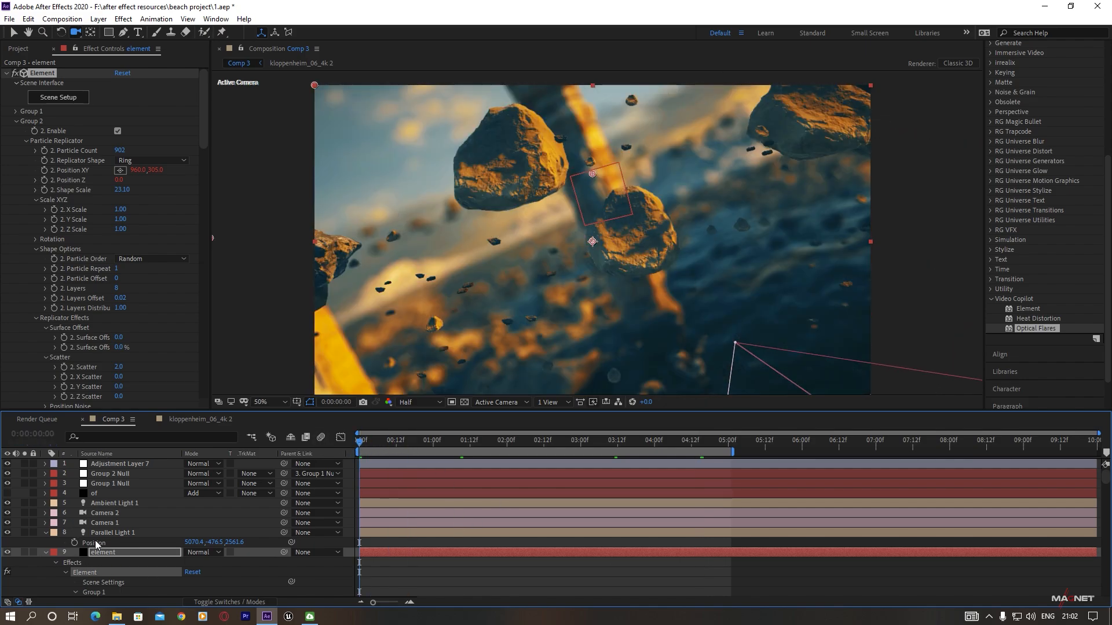
- Hide Camera 2 so Camera 1 is active, extend the work area to the composition's end, and go to 0:00:07:19
{"action": "scroll", "coordinate": [103, 505], "scroll_direction": "down", "scroll_amount": 3}
{"action": "scroll", "coordinate": [71, 536], "scroll_direction": "up", "scroll_amount": 3}
{"action": "left_click", "coordinate": [108, 524]}
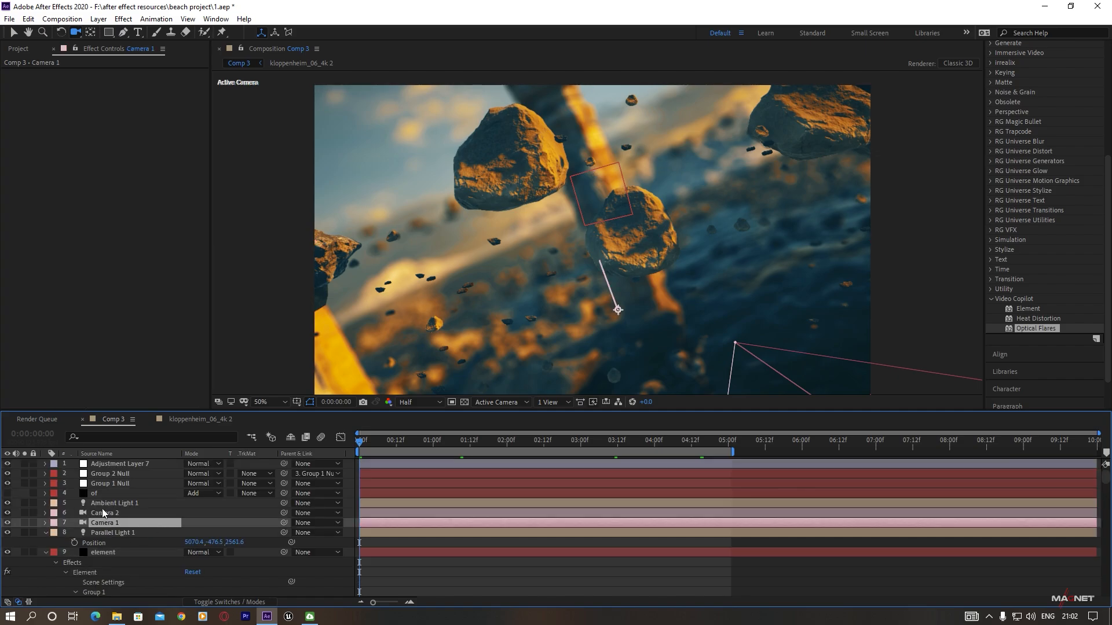
{"action": "left_click", "coordinate": [7, 514]}
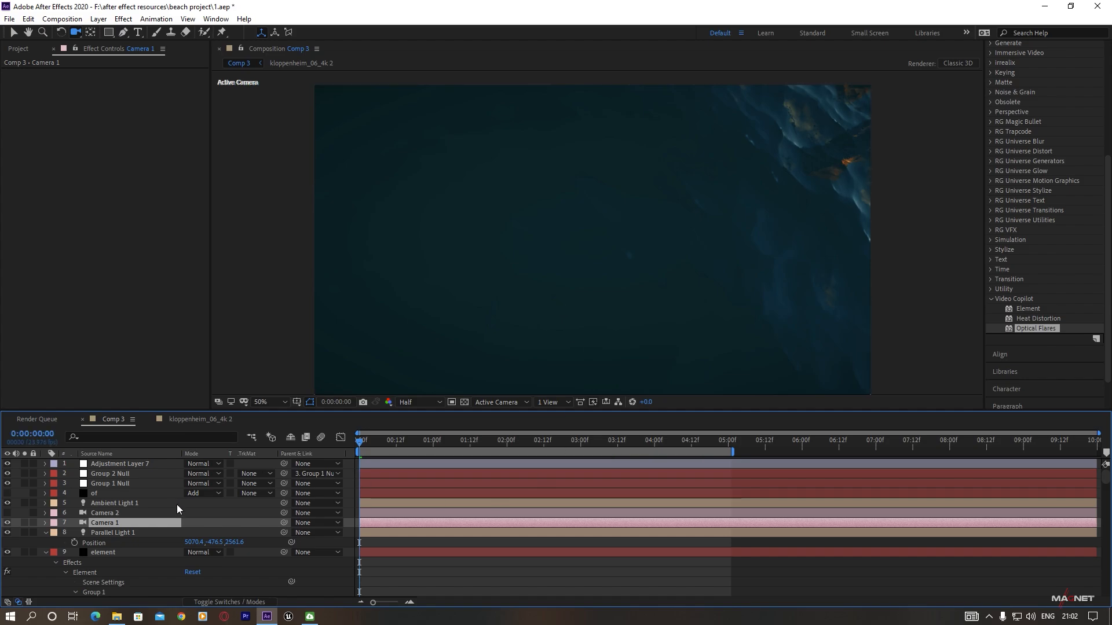
{"action": "left_click_drag", "start_coordinate": [735, 451], "coordinate": [1098, 451]}
{"action": "left_click", "coordinate": [934, 448]}
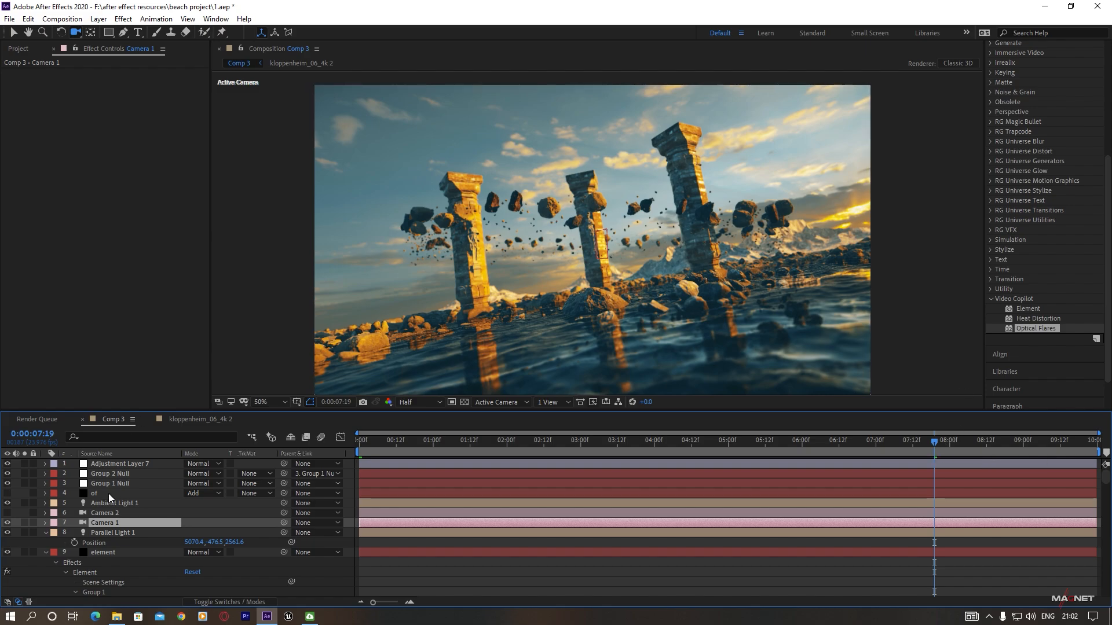
- Move Parallel Light 1 to about 2218.4, -44.5, 2561.6 and shift its point of interest slightly toward the sun side
{"action": "left_click", "coordinate": [110, 532]}
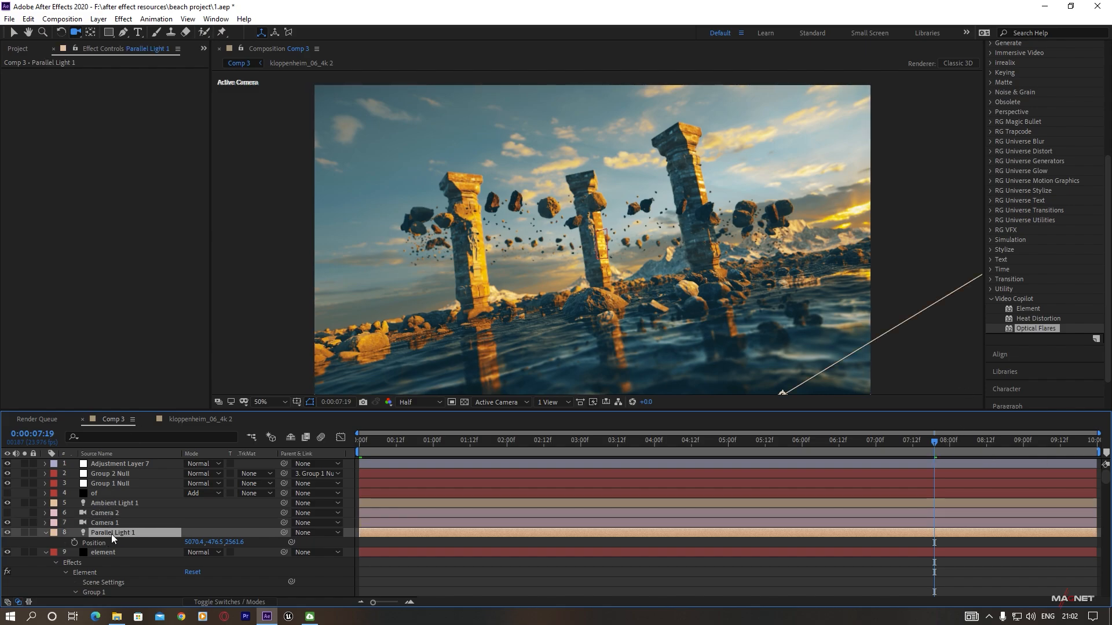
{"action": "left_click_drag", "start_coordinate": [197, 545], "coordinate": [92, 573]}
{"action": "left_click_drag", "start_coordinate": [210, 543], "coordinate": [468, 535]}
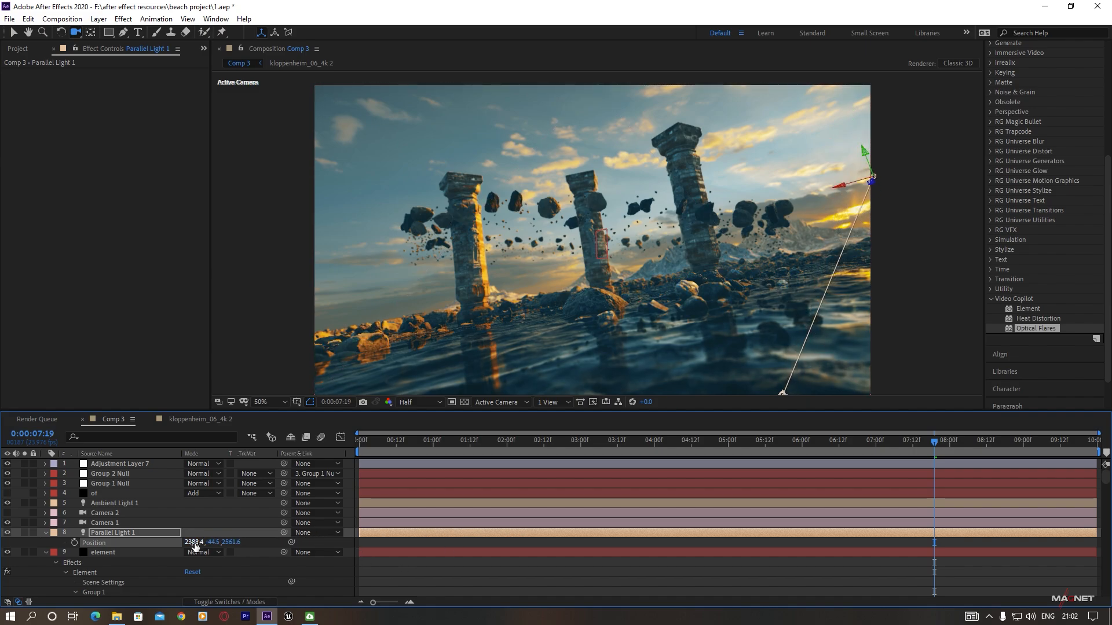
{"action": "left_click_drag", "start_coordinate": [195, 544], "coordinate": [185, 544]}
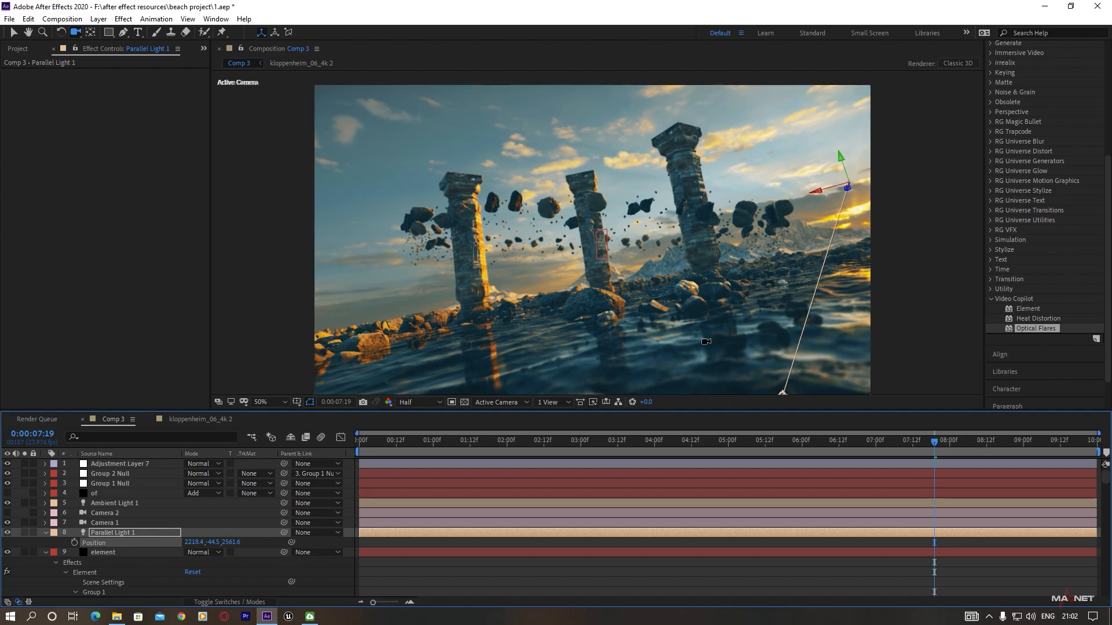
{"action": "key", "text": "comma"}
{"action": "left_click", "coordinate": [14, 32]}
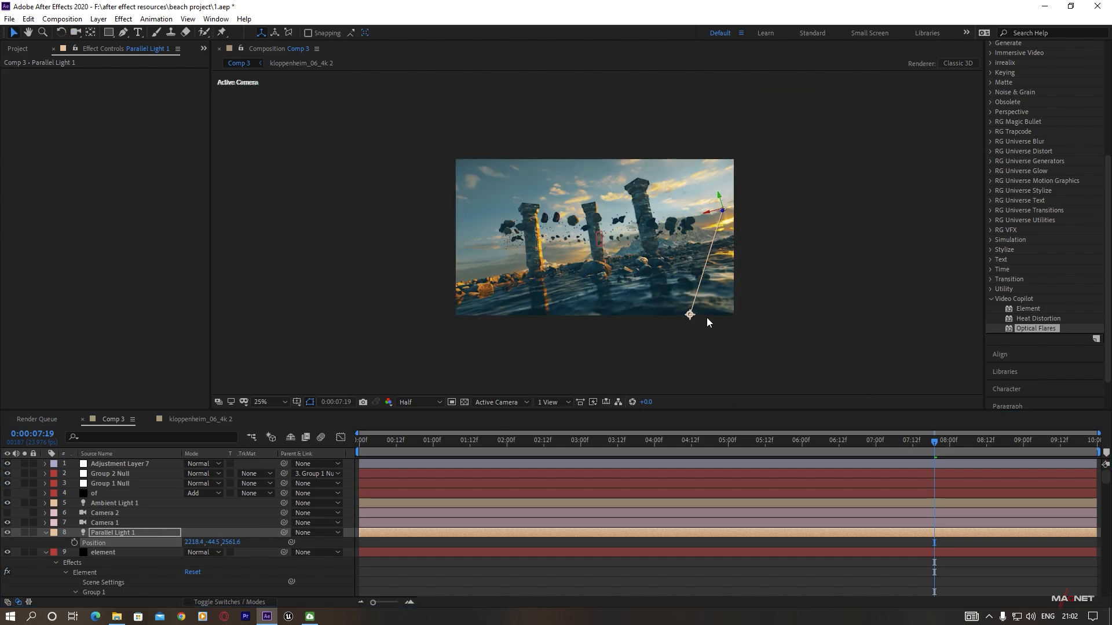
{"action": "left_click_drag", "start_coordinate": [690, 317], "coordinate": [719, 310]}
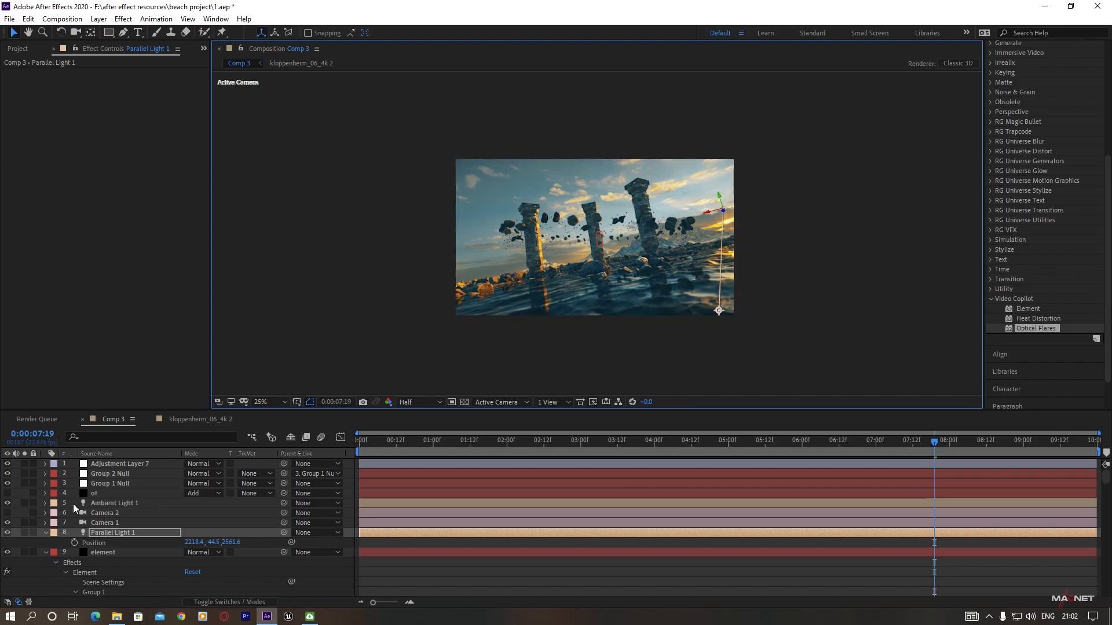
- Show the of flare layer and review Camera 1's pillar shot through to 0:00:09:16
{"action": "left_click", "coordinate": [8, 494]}
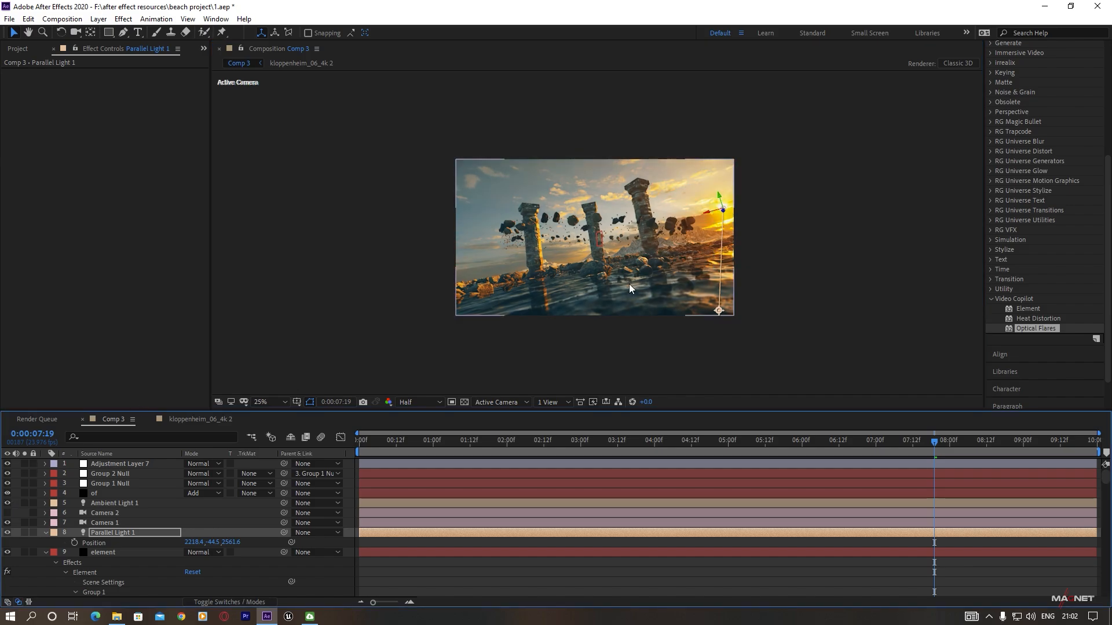
{"action": "scroll", "coordinate": [628, 282], "scroll_direction": "up", "scroll_amount": 2}
{"action": "left_click", "coordinate": [924, 253]}
{"action": "scroll", "coordinate": [580, 265], "scroll_direction": "up", "scroll_amount": 2}
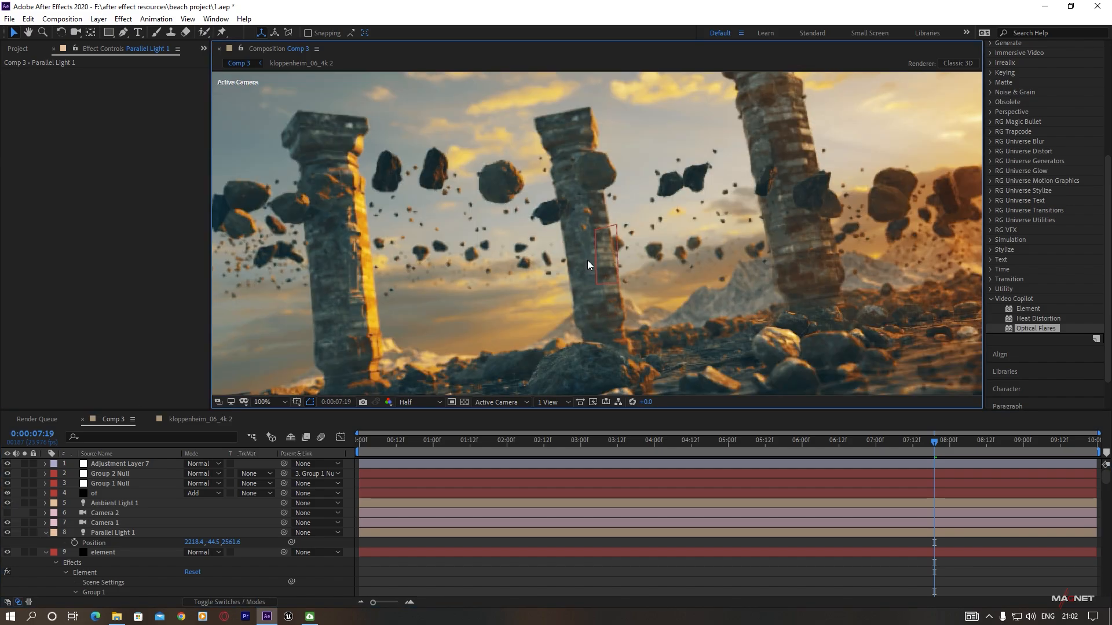
{"action": "scroll", "coordinate": [588, 260], "scroll_direction": "down", "scroll_amount": 2}
{"action": "left_click_drag", "start_coordinate": [510, 443], "coordinate": [1019, 470]}
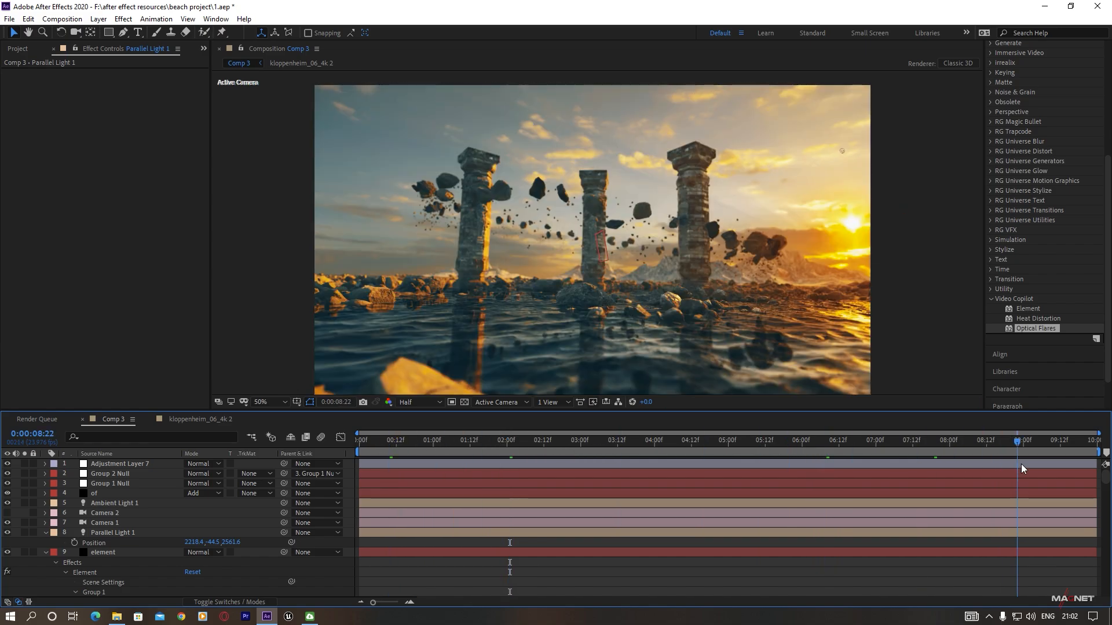
{"action": "key", "text": "space"}
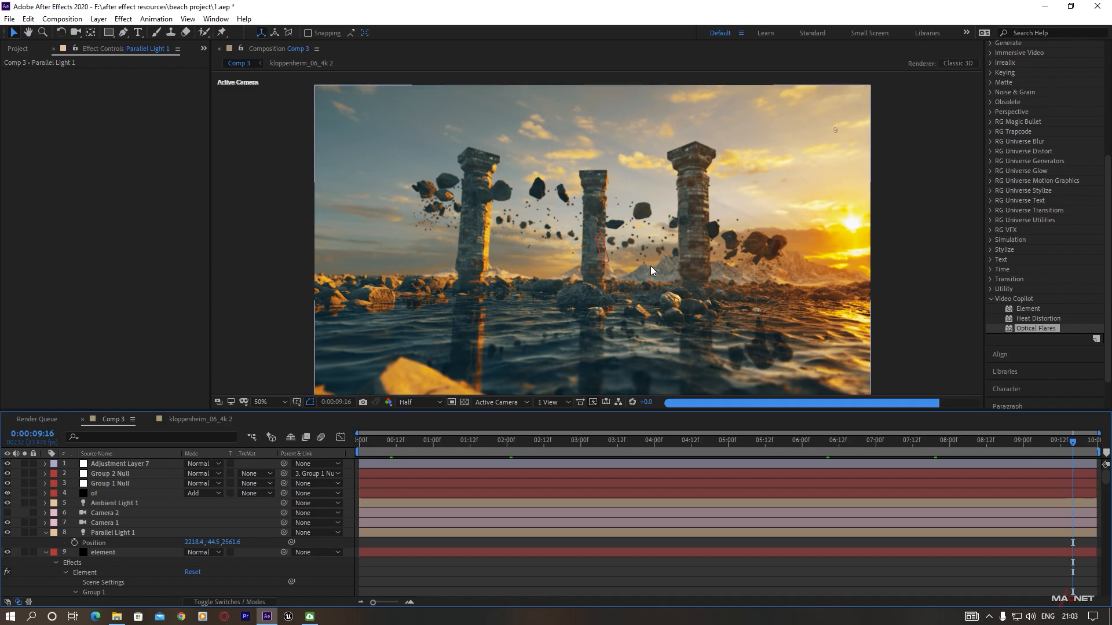
{"action": "left_click", "coordinate": [925, 271]}
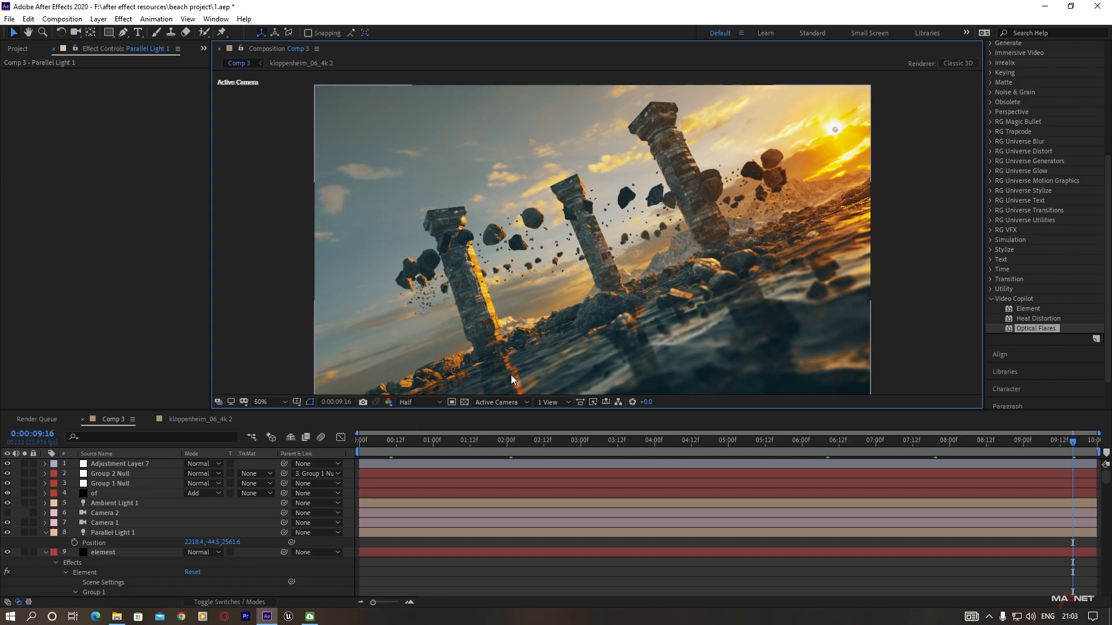
- Turn Motion Blur on in the element layer's Element render settings
{"action": "left_click", "coordinate": [103, 554]}
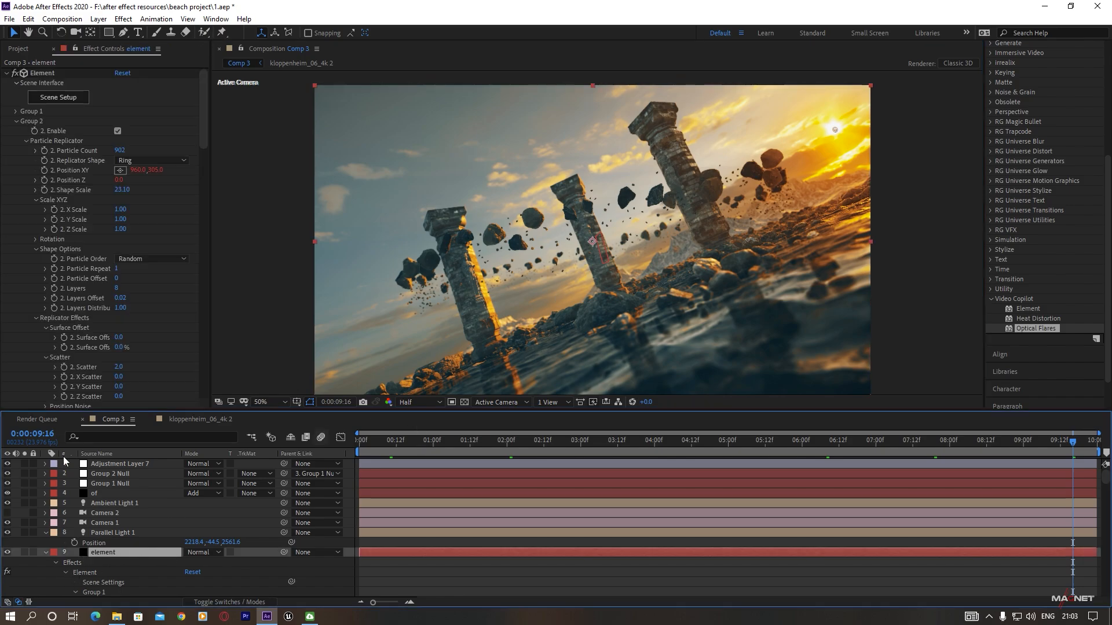
{"action": "left_click", "coordinate": [16, 122]}
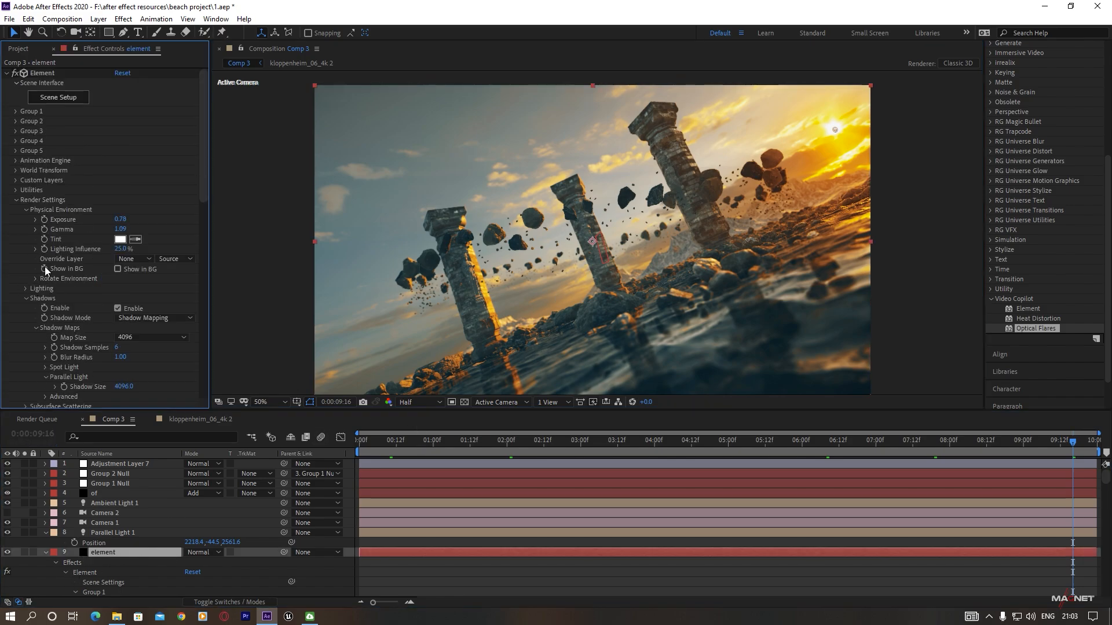
{"action": "scroll", "coordinate": [46, 270], "scroll_direction": "down", "scroll_amount": 10}
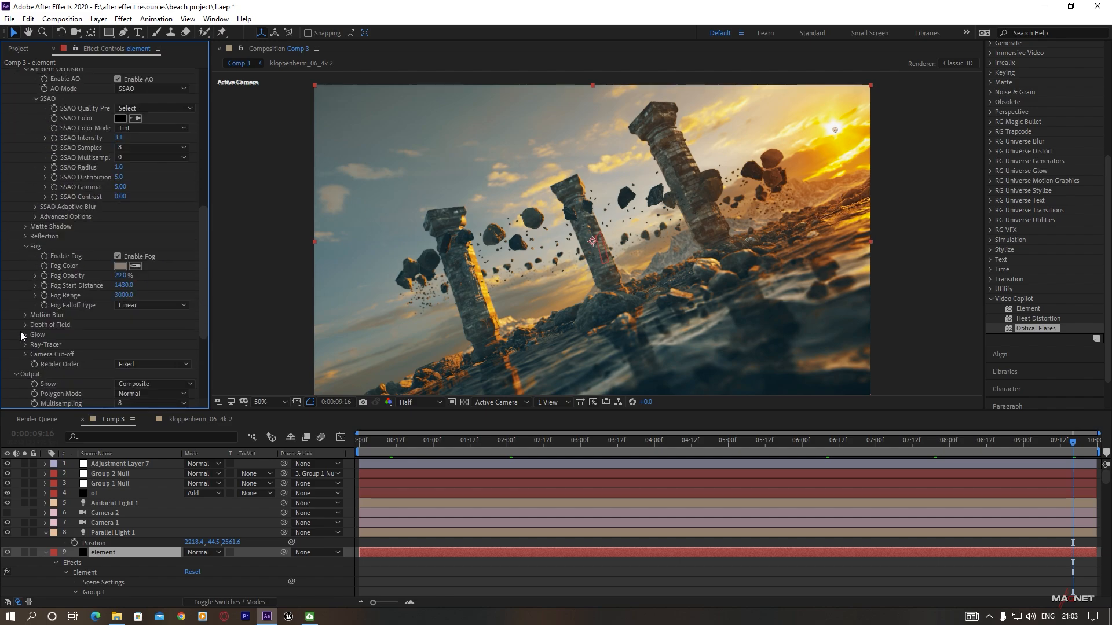
{"action": "left_click", "coordinate": [26, 315]}
{"action": "left_click", "coordinate": [153, 324]}
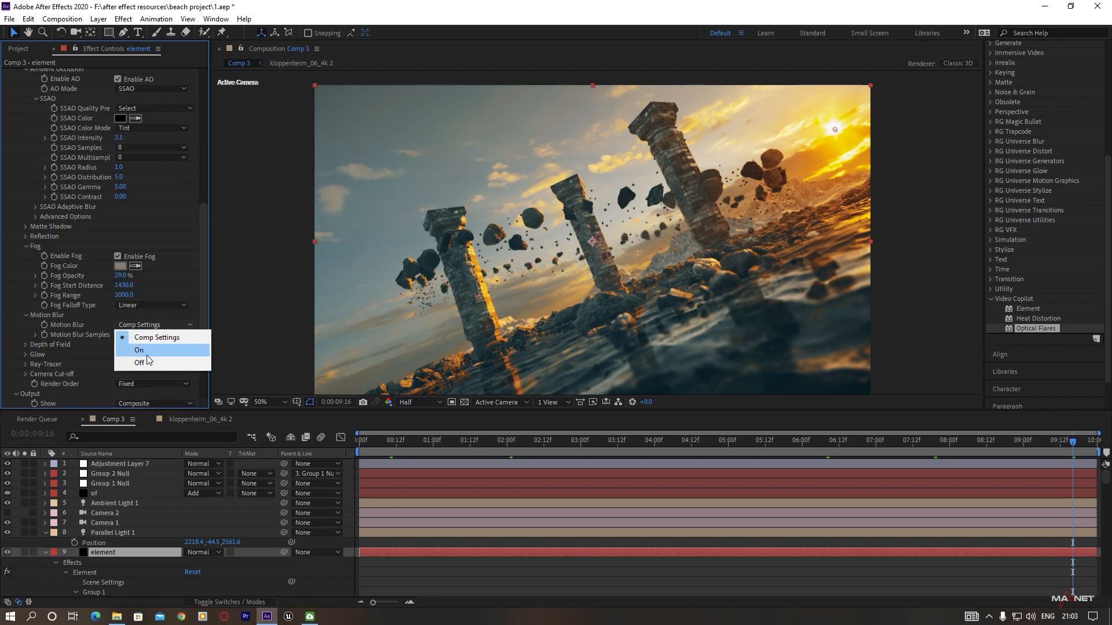
{"action": "left_click", "coordinate": [147, 350]}
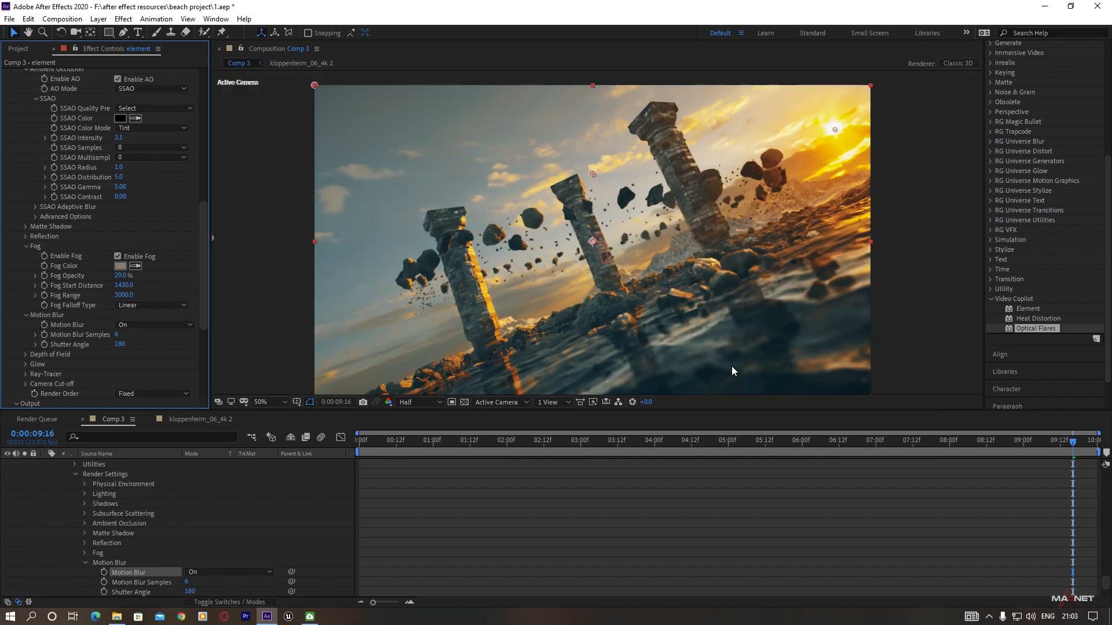
{"action": "left_click", "coordinate": [910, 308]}
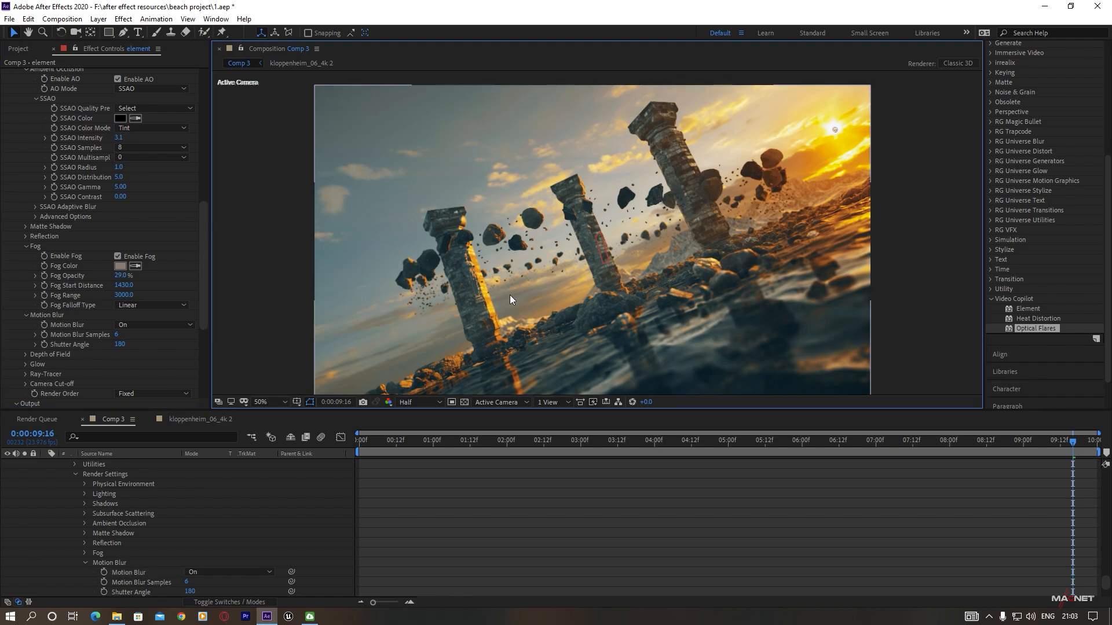